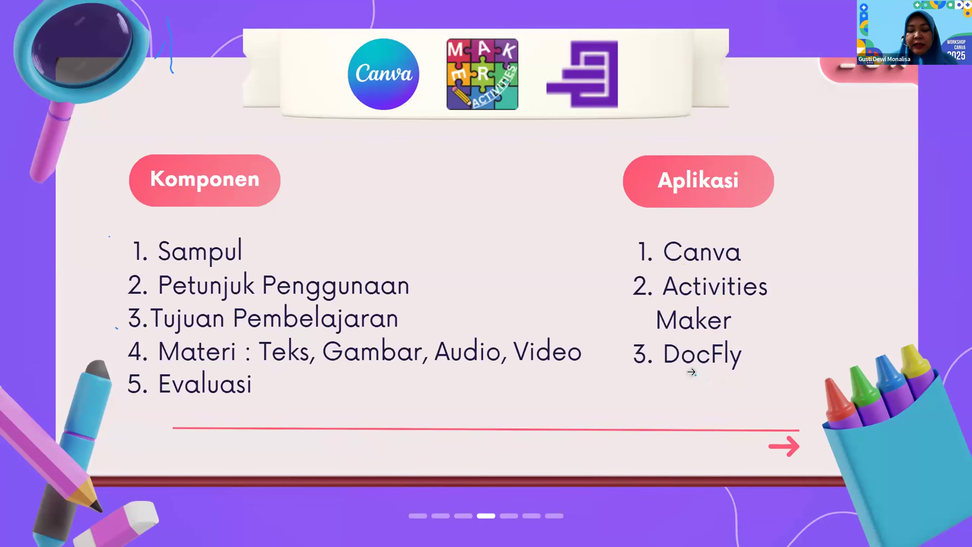
Exit the slideshow and close the open presentation tabs to return to the Canva template search page
key("Right")
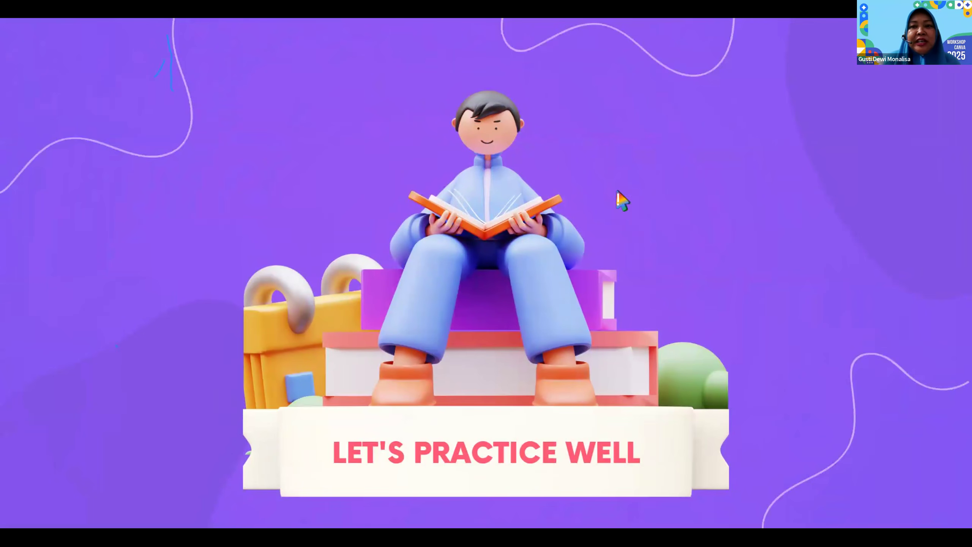
key("Escape")
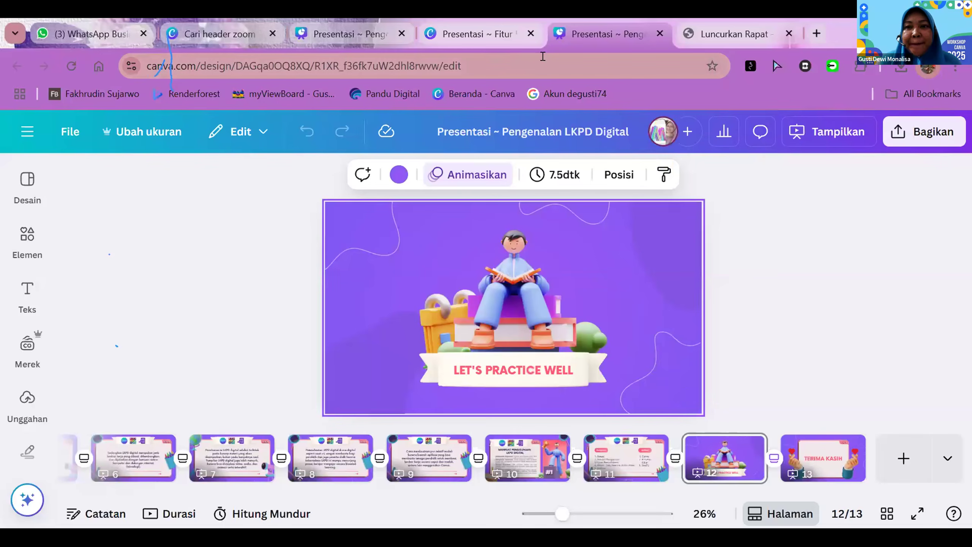
left_click(514, 46)
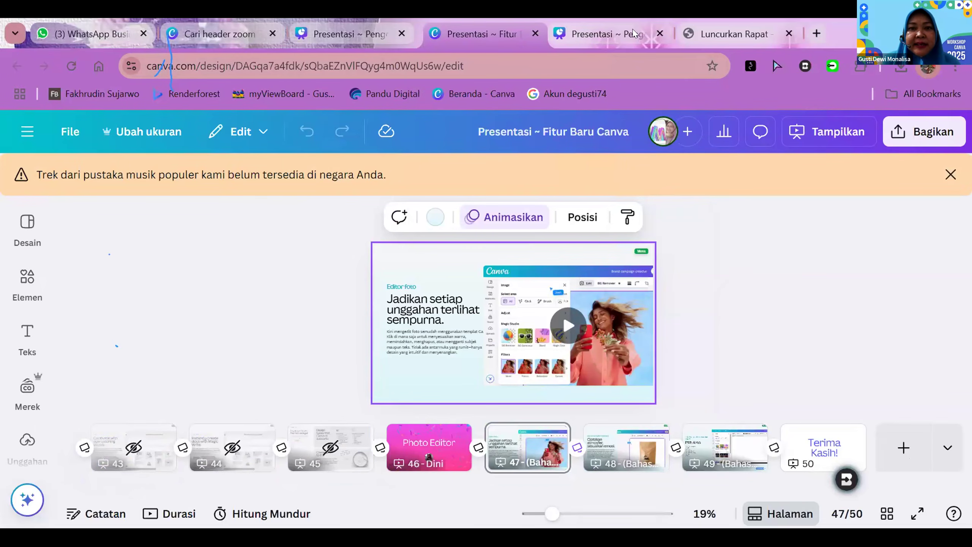
left_click(536, 34)
left_click(633, 33)
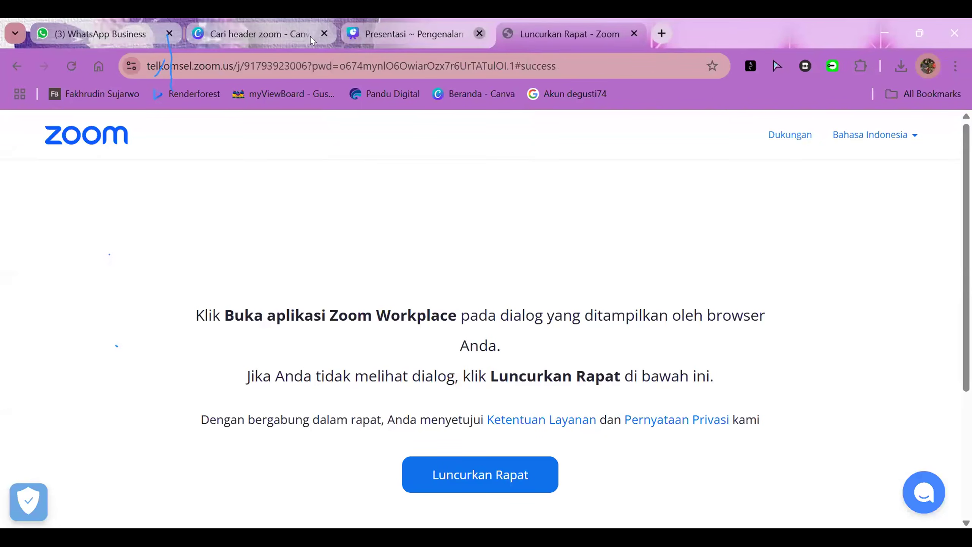
left_click(479, 33)
left_click(277, 33)
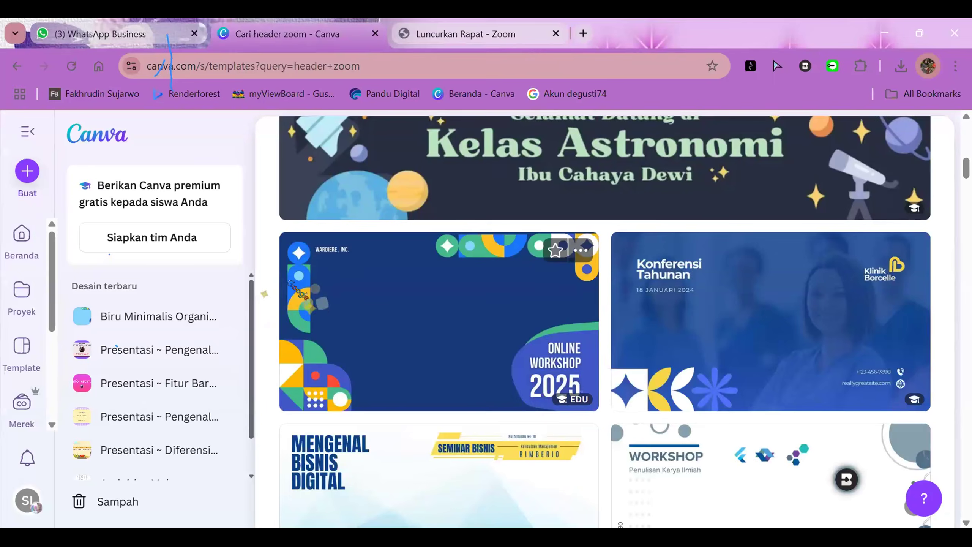
scroll(298, 293, "up", 10)
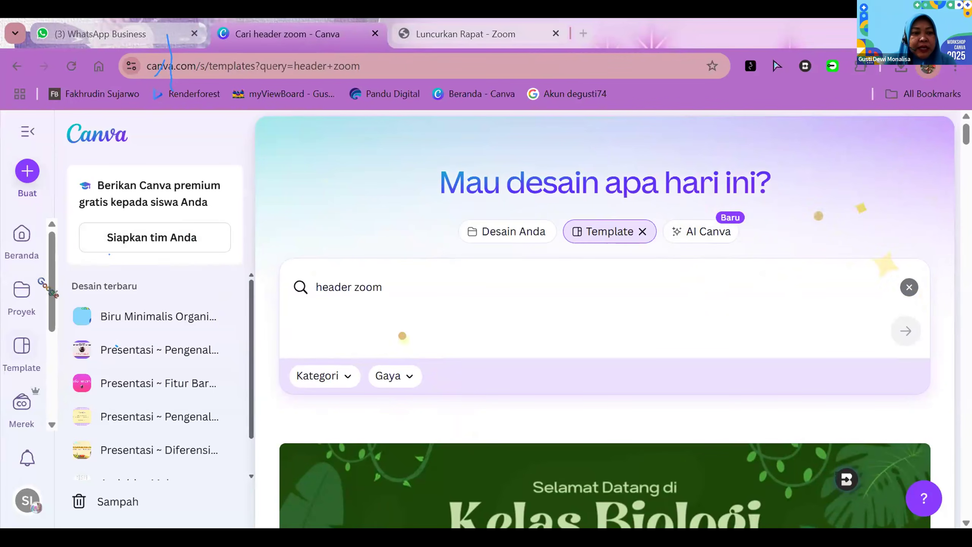
left_click_drag(49, 275, 55, 398)
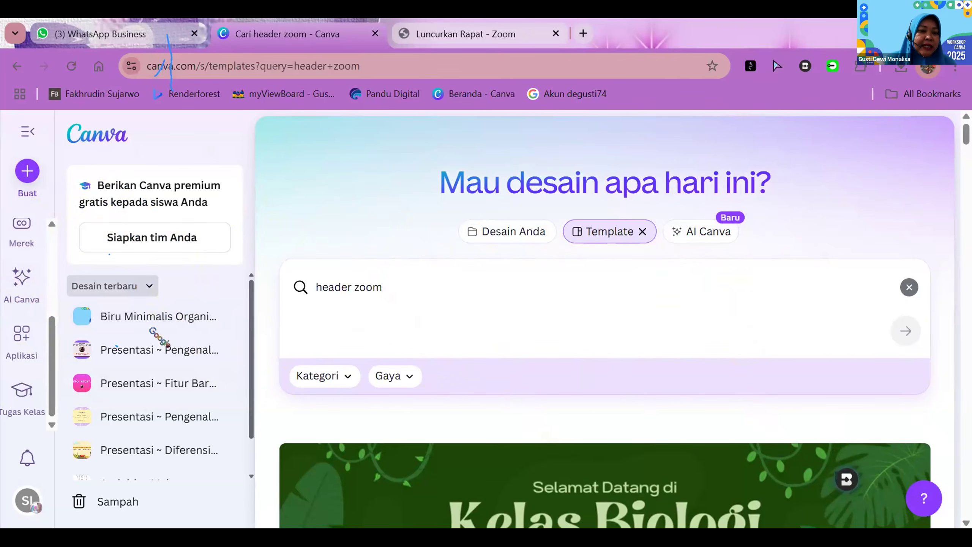
scroll(155, 331, "down", 1)
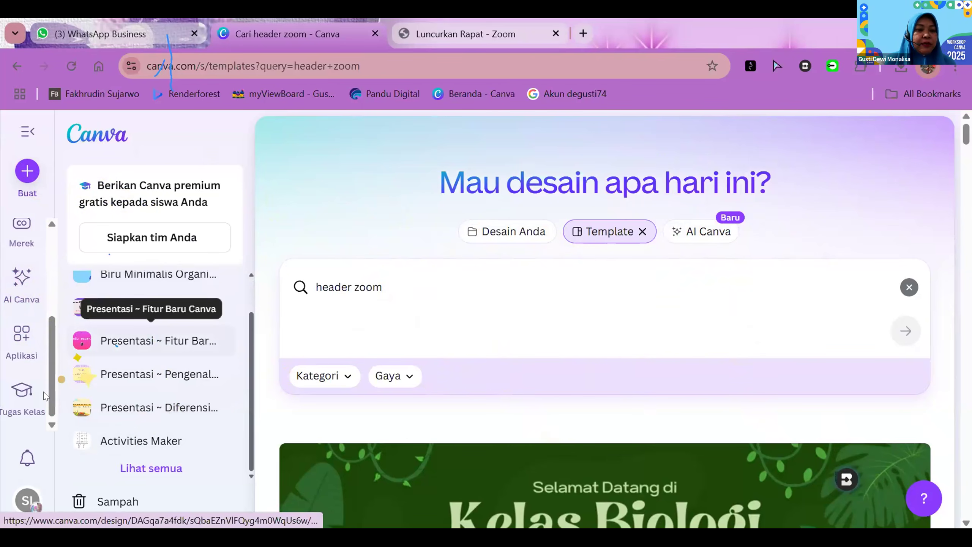
scroll(25, 291, "up", 3)
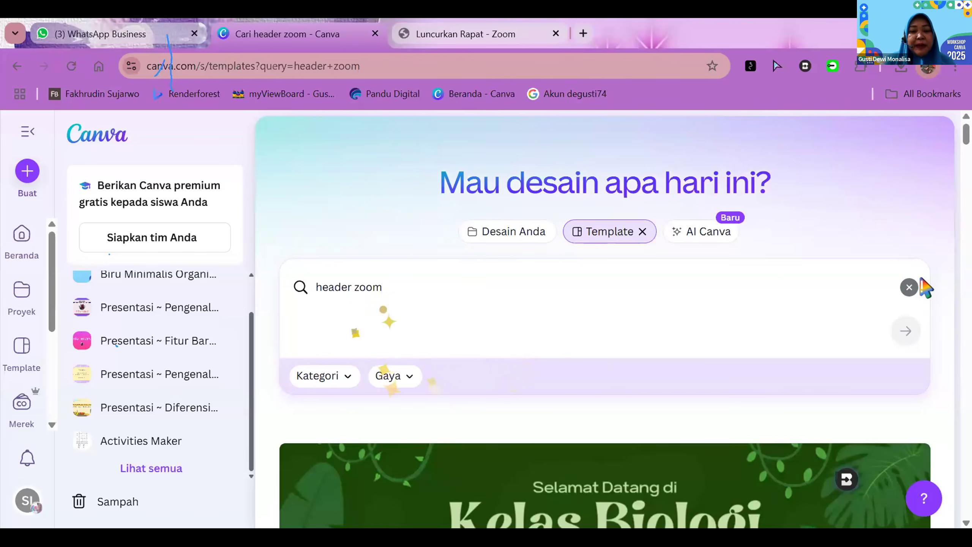
Clear the "header zoom" query and search the Canva templates for "lembar kerja"
left_click(889, 286)
left_click(909, 287)
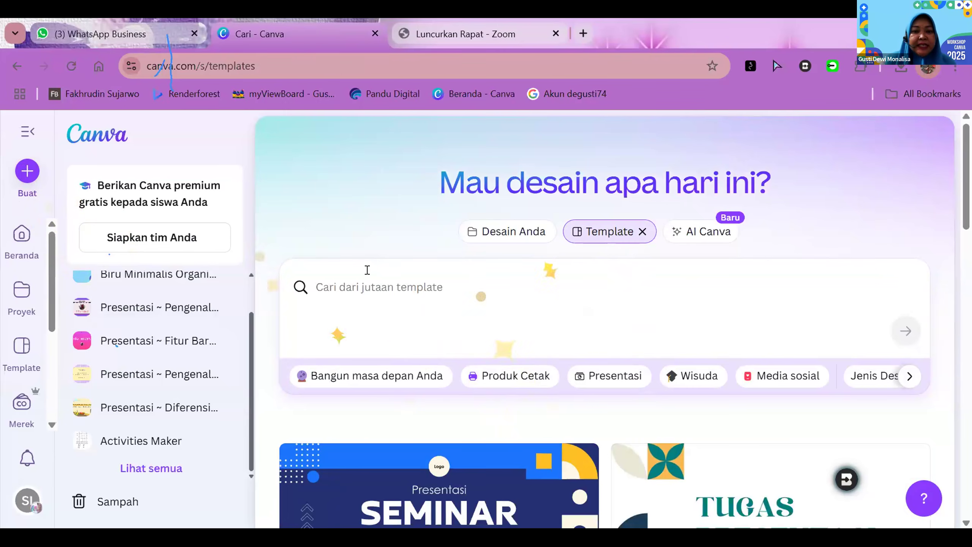
left_click(373, 278)
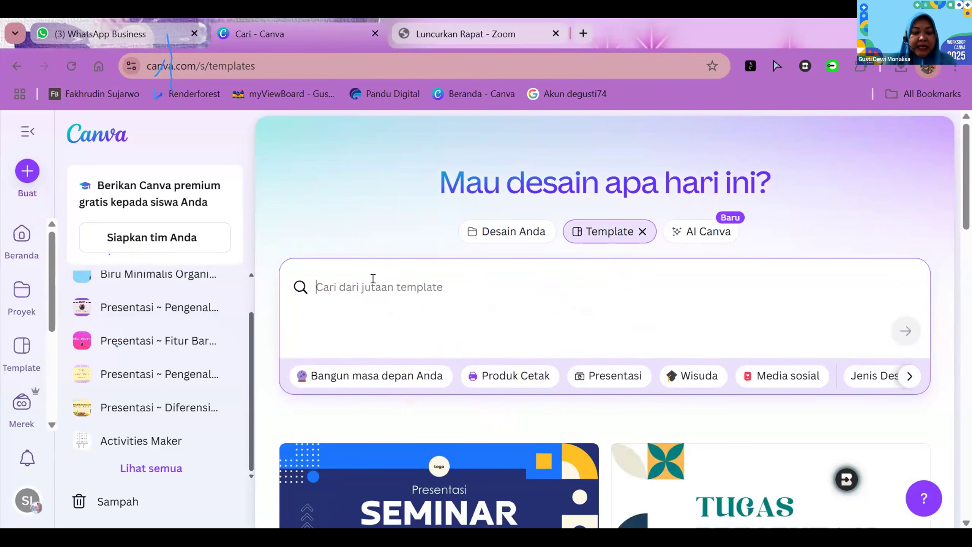
type("lembar ")
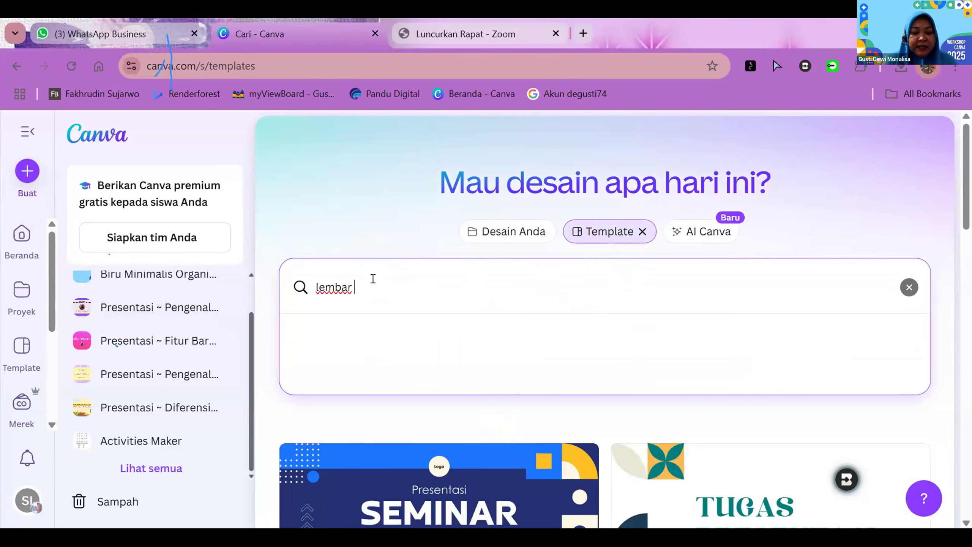
type("kerja")
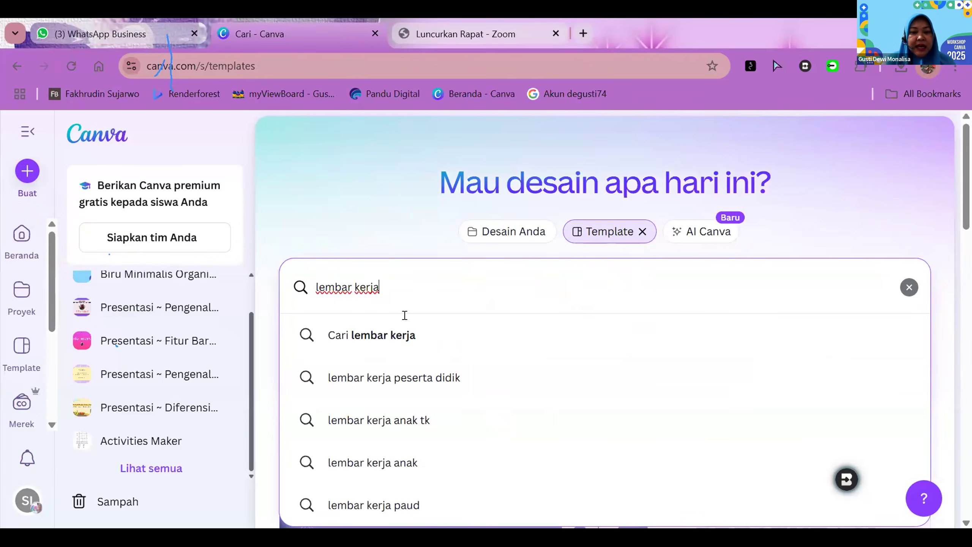
scroll(457, 409, "down", 2)
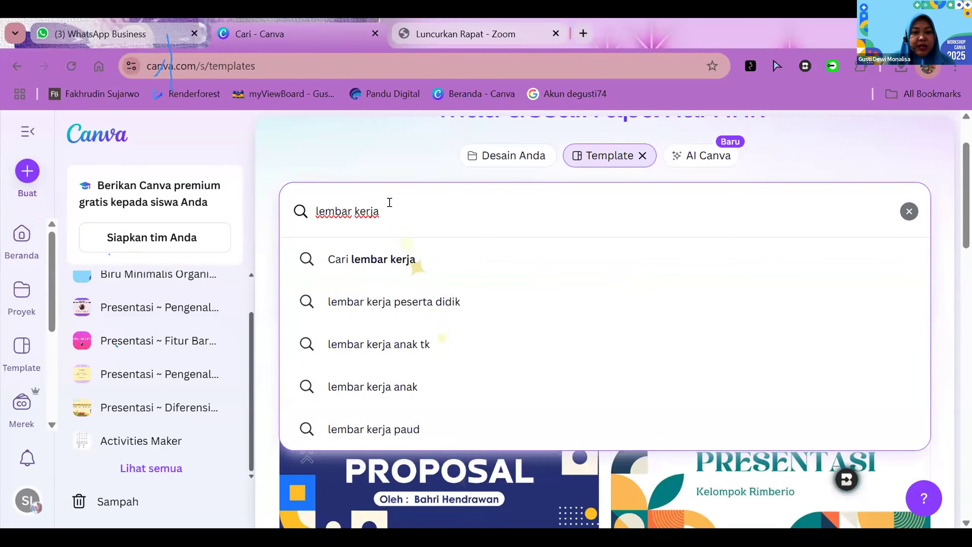
key("Return")
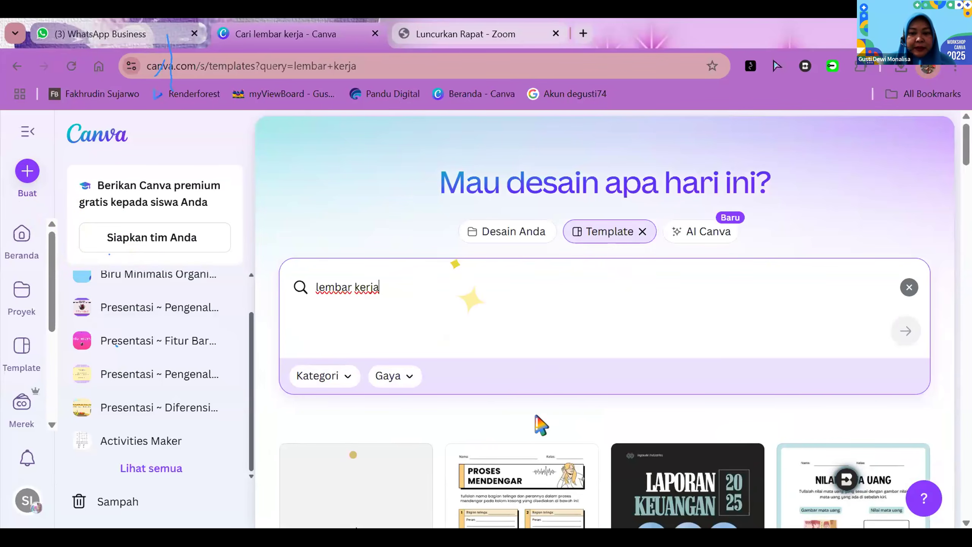
Look through the worksheet templates in the "lembar kerja" search results
scroll(537, 417, "down", 4)
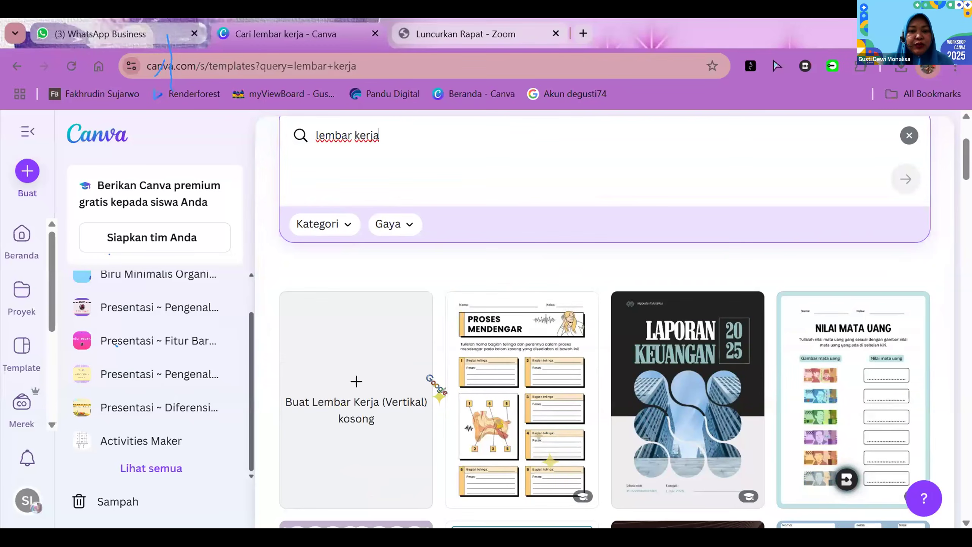
scroll(433, 379, "up", 2)
scroll(447, 379, "down", 10)
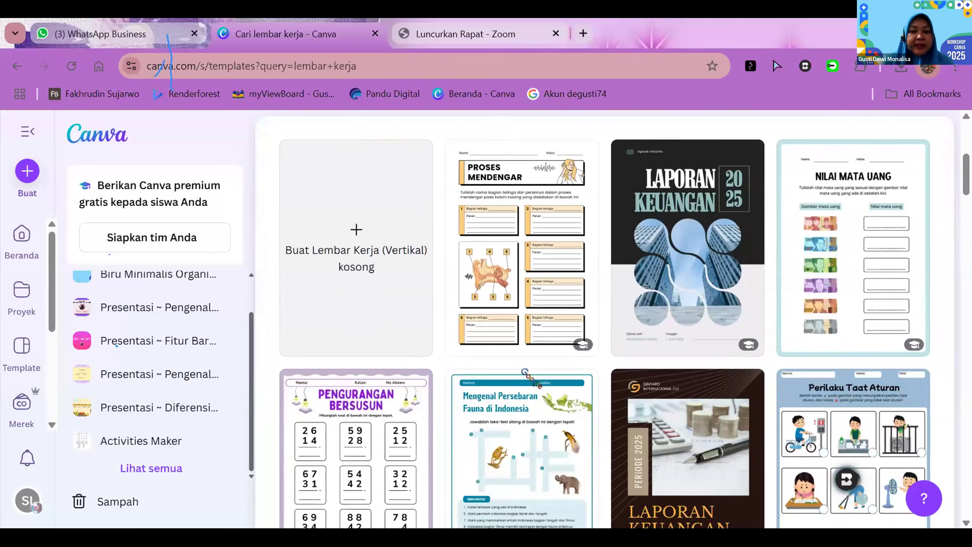
scroll(524, 371, "down", 10)
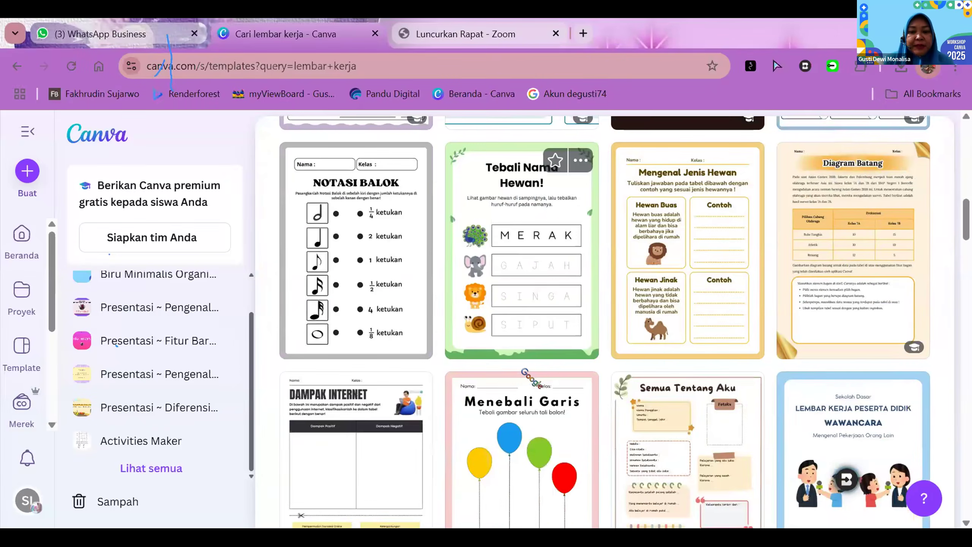
scroll(528, 379, "down", 10)
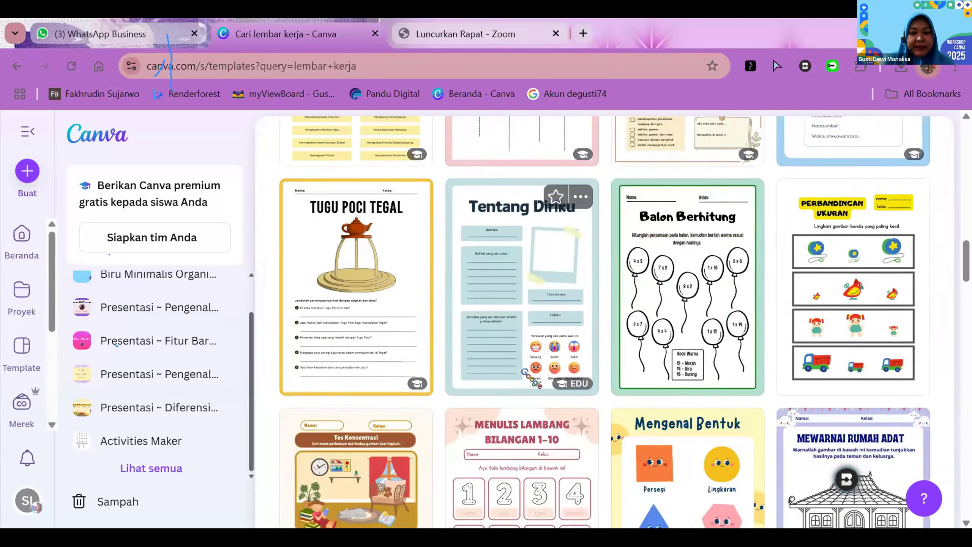
scroll(528, 379, "down", 8)
scroll(528, 379, "up", 12)
scroll(529, 379, "up", 15)
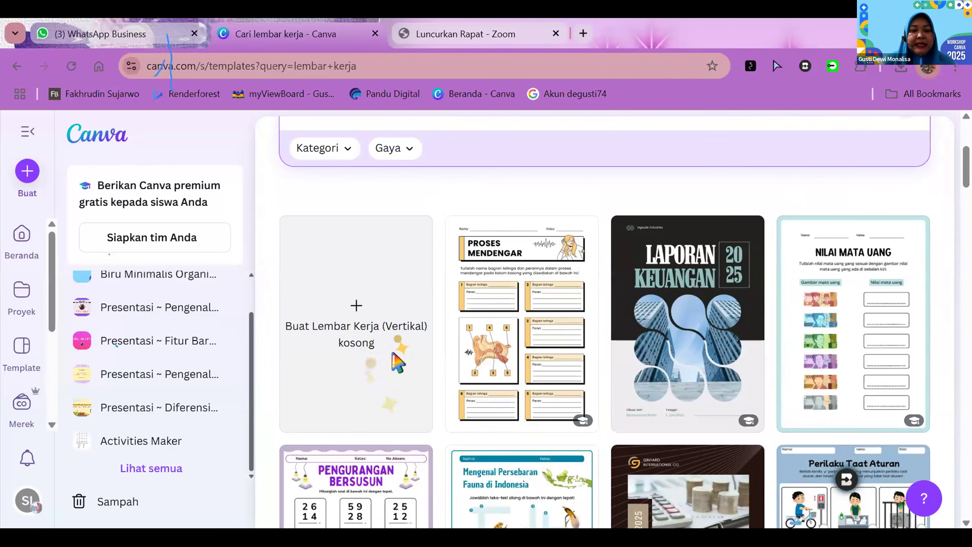
Create a blank vertical worksheet (Lembar Kerja Vertikal) and dismiss the letterhead print offer
left_click(354, 308)
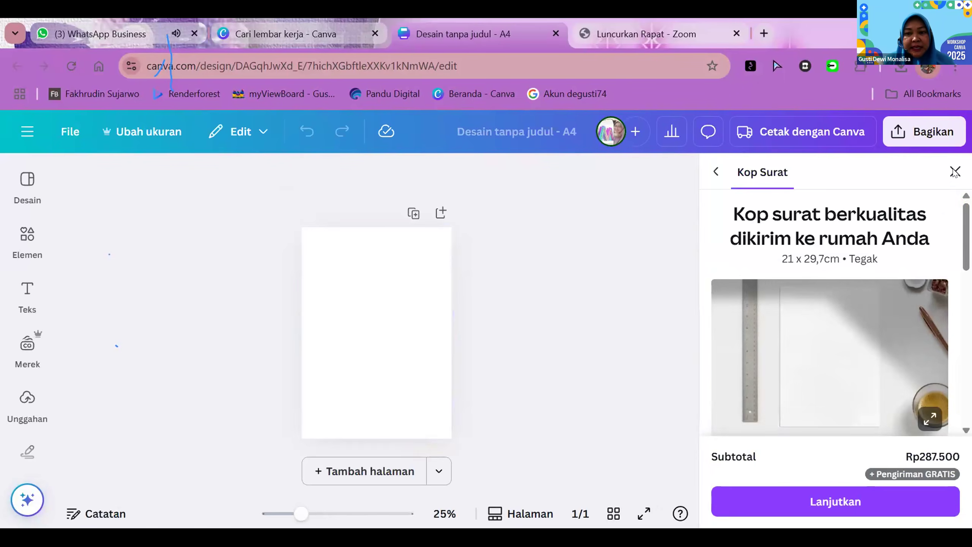
left_click(955, 173)
left_click(491, 373)
left_click(97, 329)
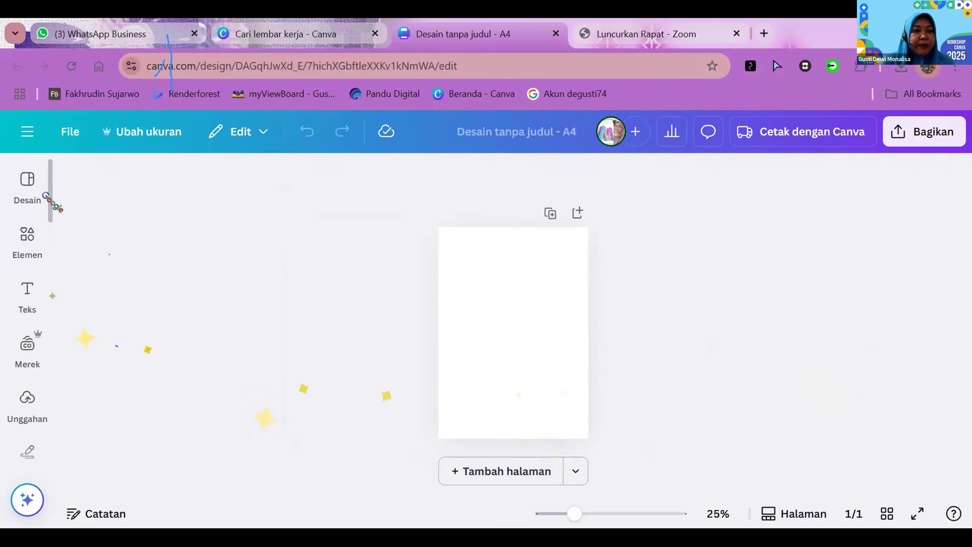
Show the A4 design templates and expand the full "Template Premium untuk Anda" collection
left_click(34, 182)
left_click(27, 234)
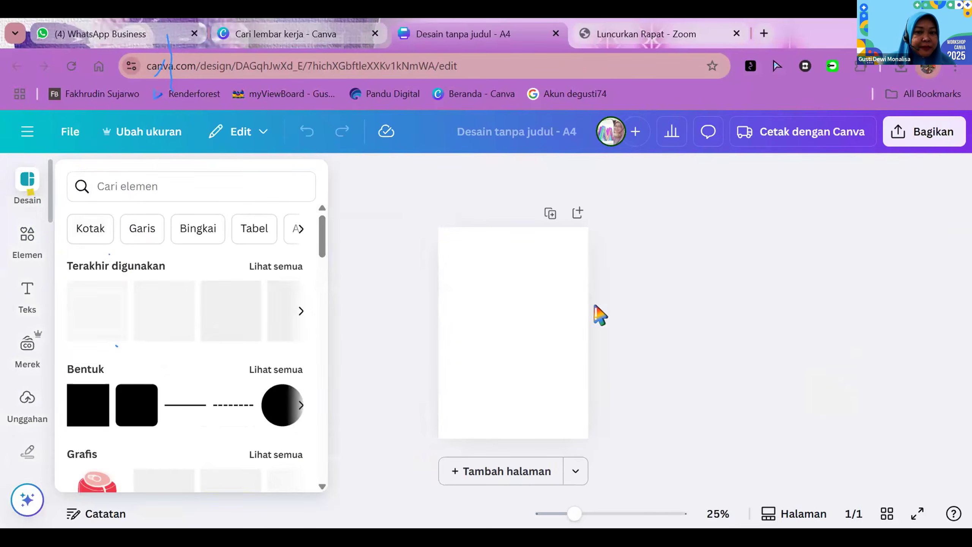
left_click(145, 182)
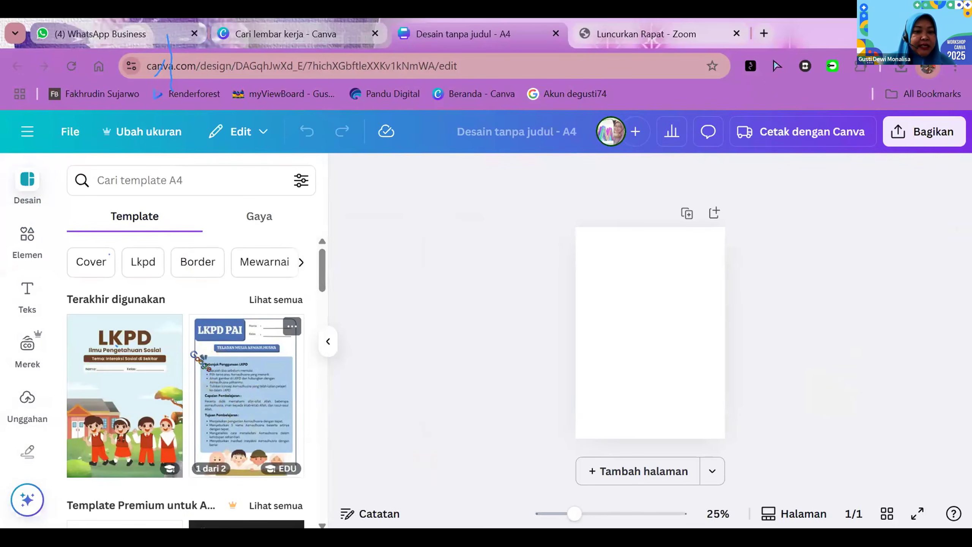
scroll(192, 355, "down", 6)
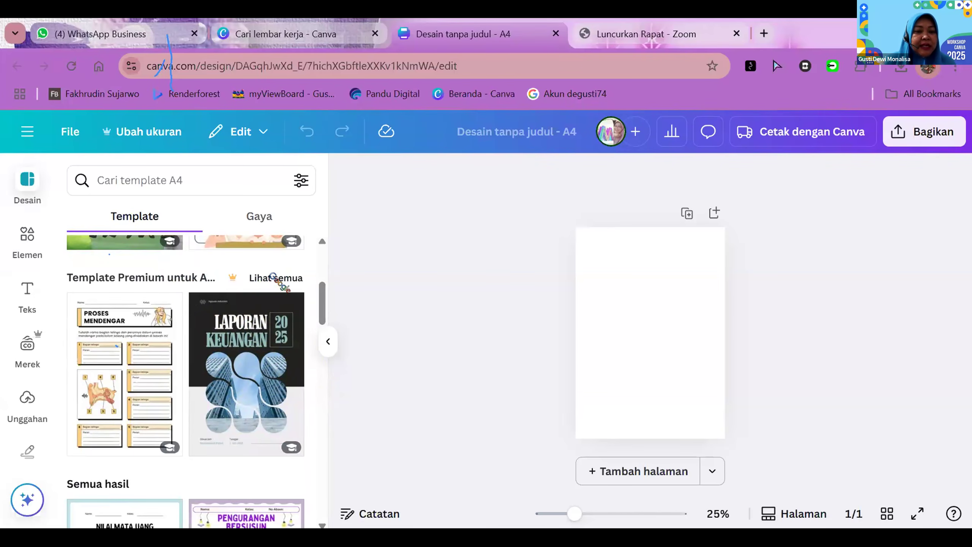
left_click(274, 277)
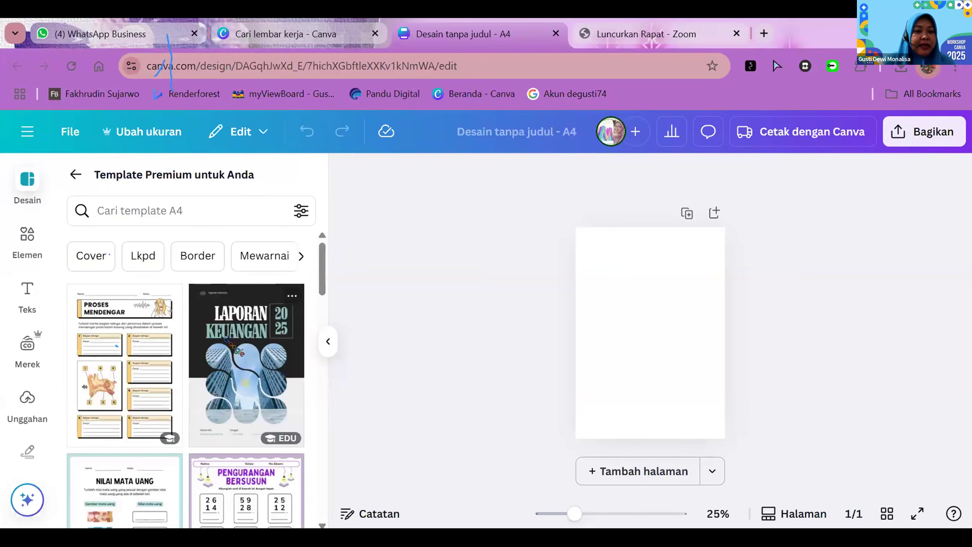
Find the green illustrated "Lembar Kerja Peserta Didik Sumber Energi" template among the premium templates and open its page overview
scroll(230, 339, "down", 10)
scroll(228, 340, "down", 4)
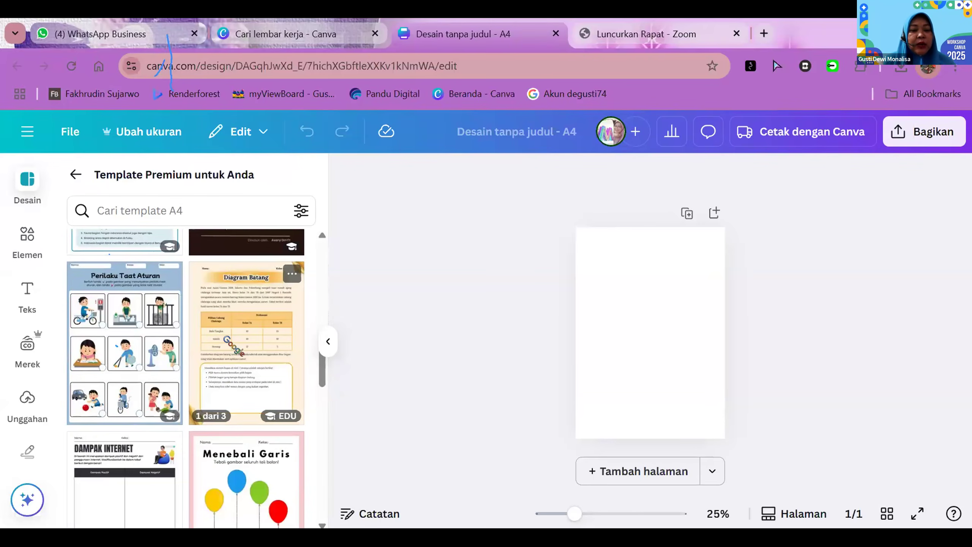
scroll(233, 347, "down", 8)
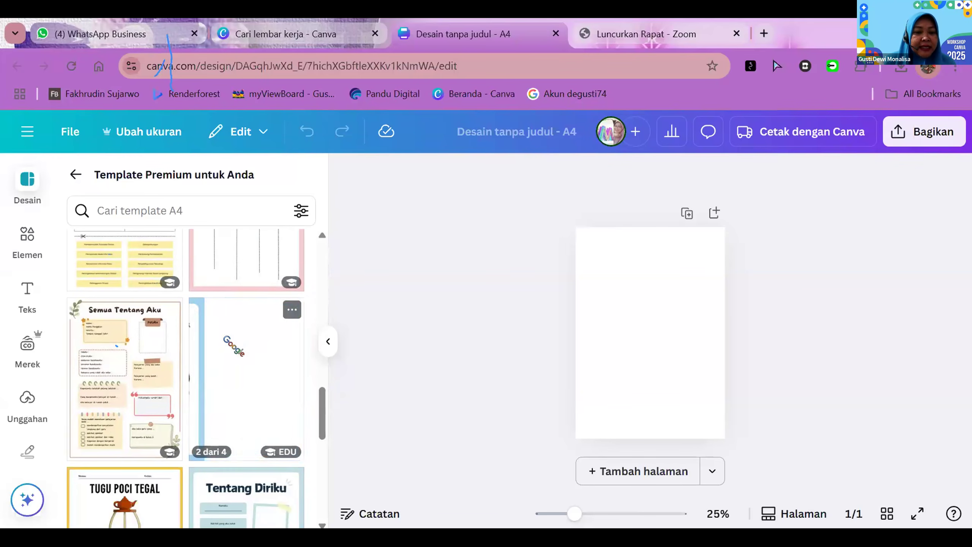
scroll(233, 346, "down", 1)
scroll(234, 346, "down", 10)
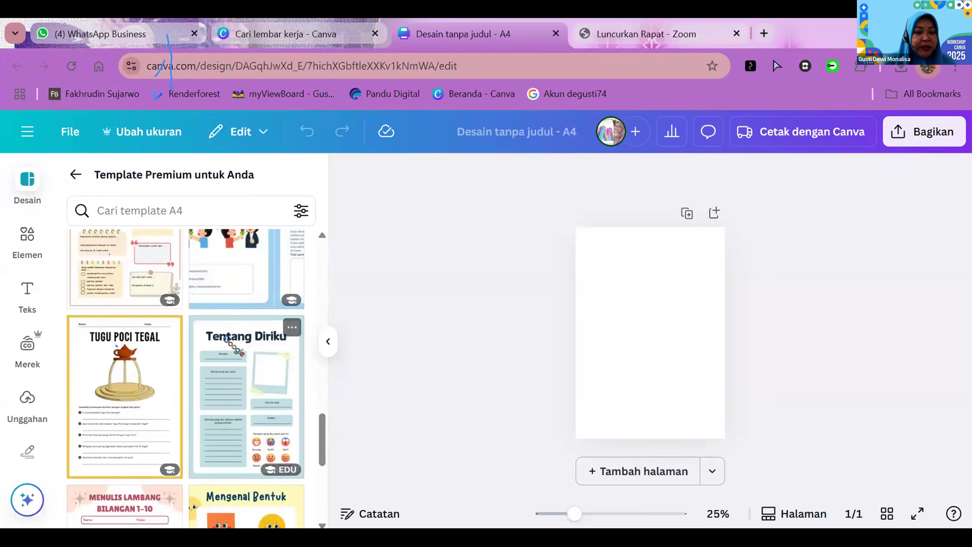
scroll(235, 345, "down", 2)
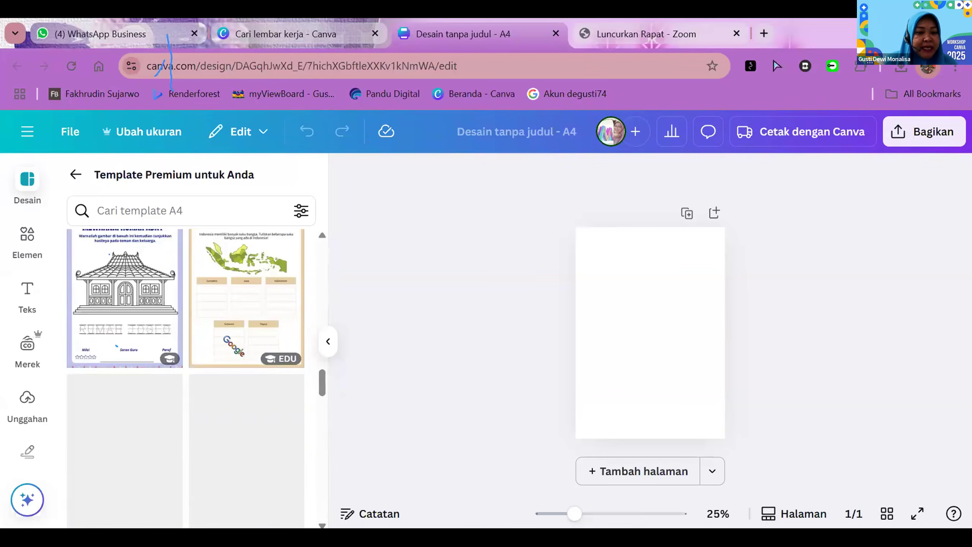
scroll(233, 347, "down", 12)
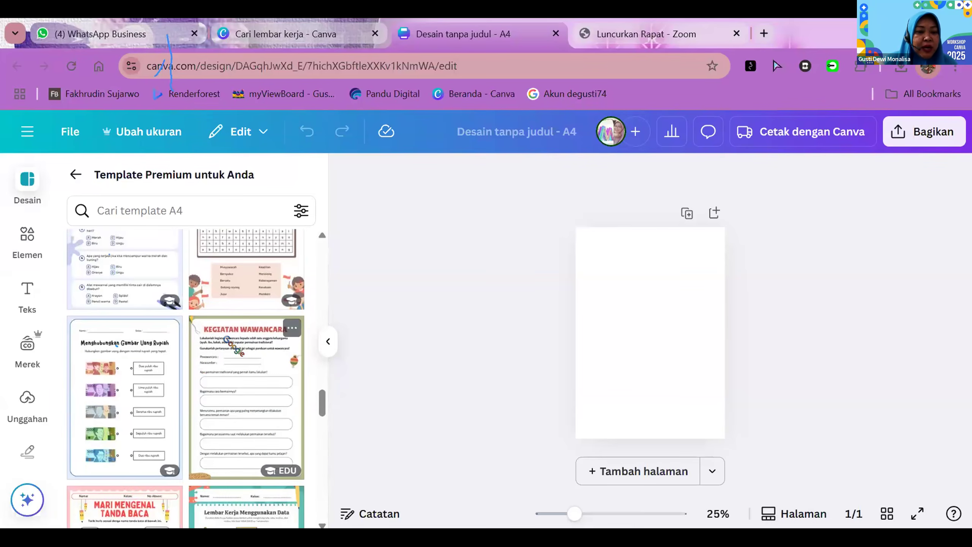
scroll(234, 346, "down", 8)
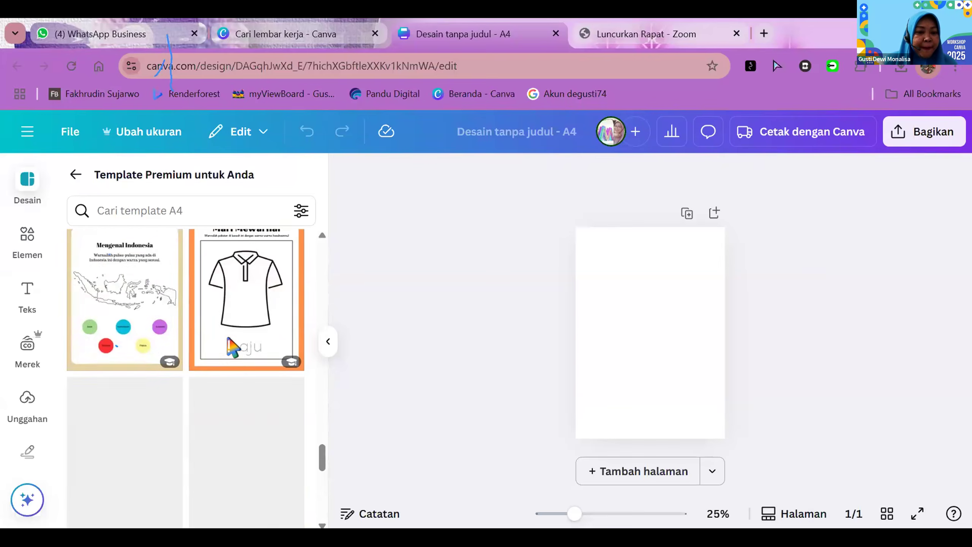
scroll(230, 340, "down", 10)
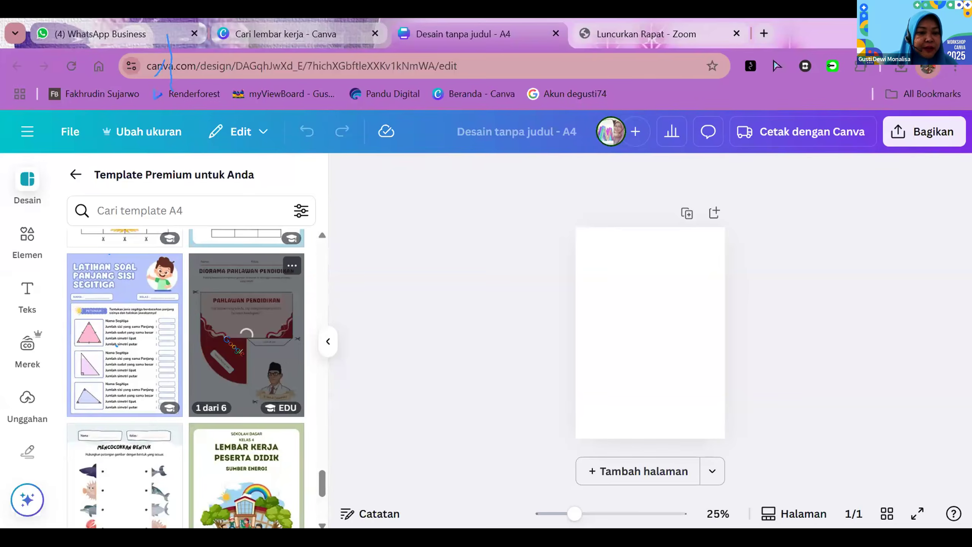
scroll(229, 340, "down", 1)
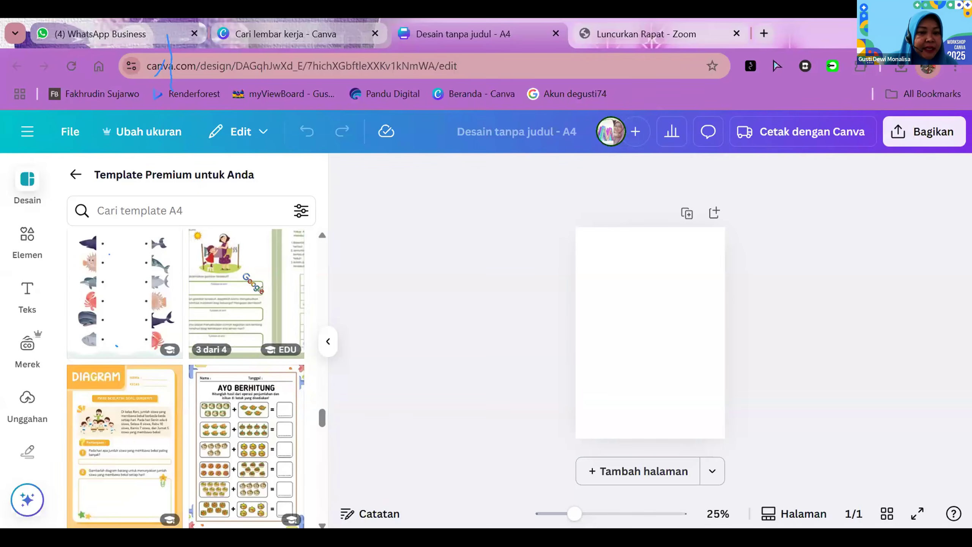
left_click(251, 285)
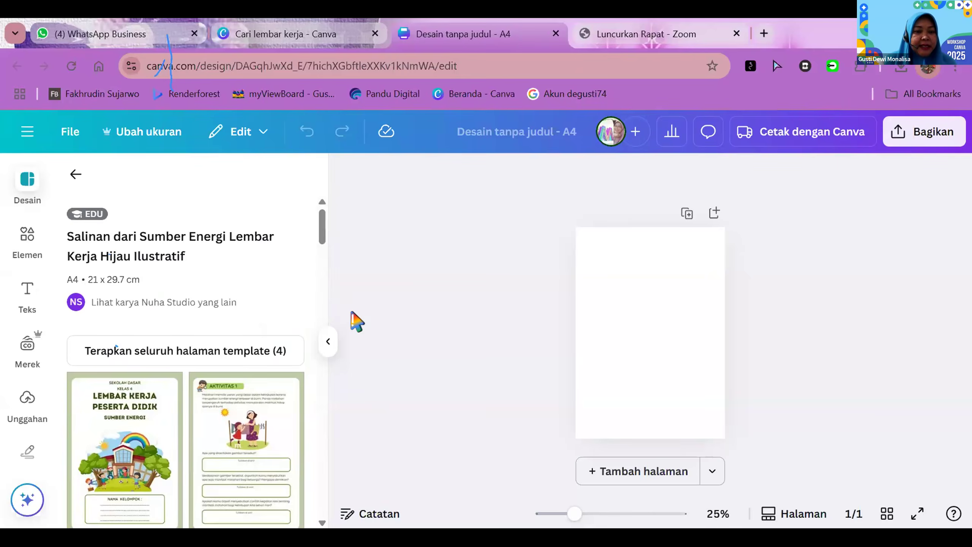
Look over the template's four pages and apply its "Lembar Kerja Peserta Didik" cover page to the blank A4 page
scroll(245, 398, "down", 6)
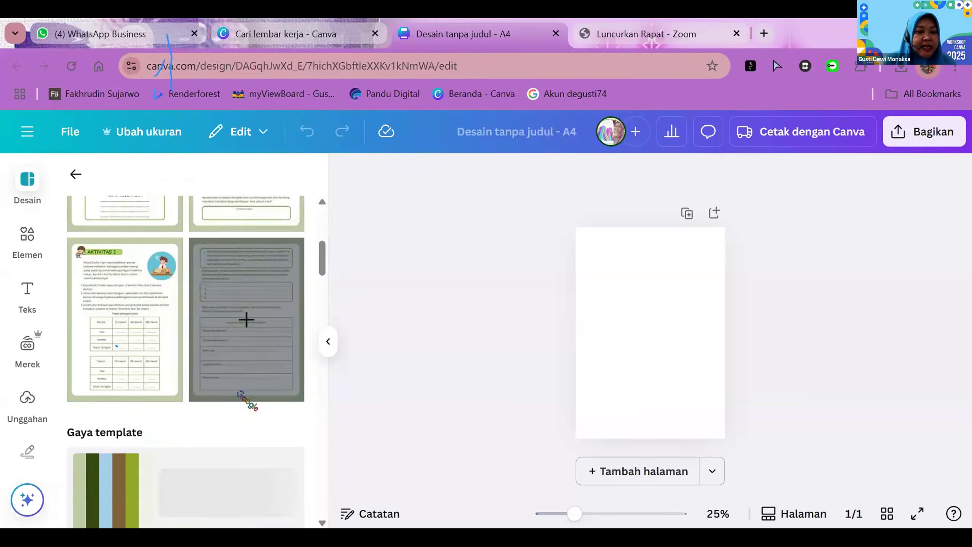
scroll(247, 319, "up", 6)
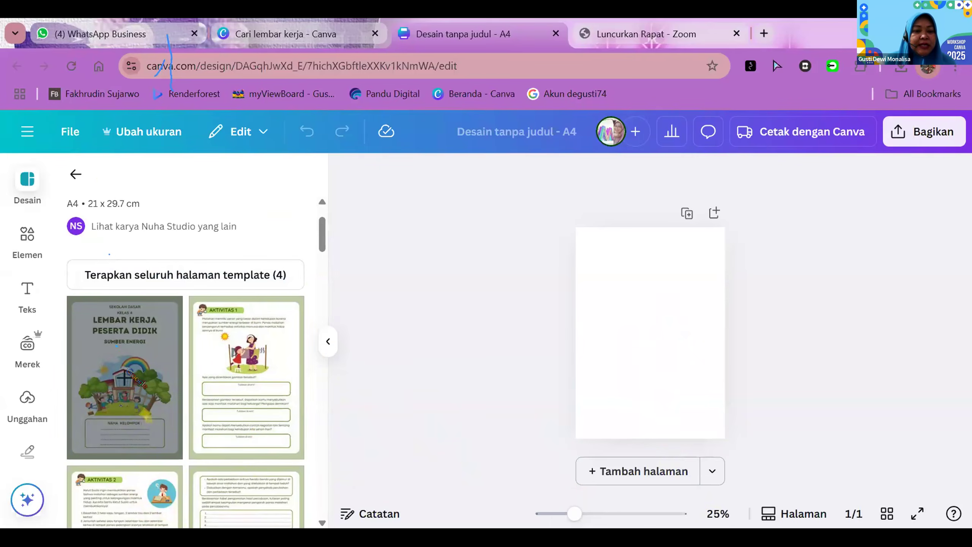
left_click(124, 377)
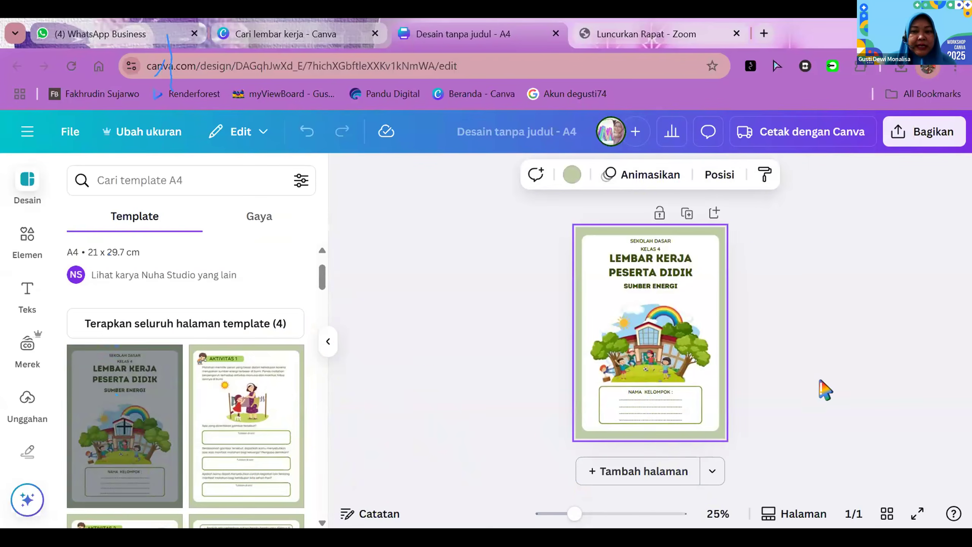
left_click(842, 381)
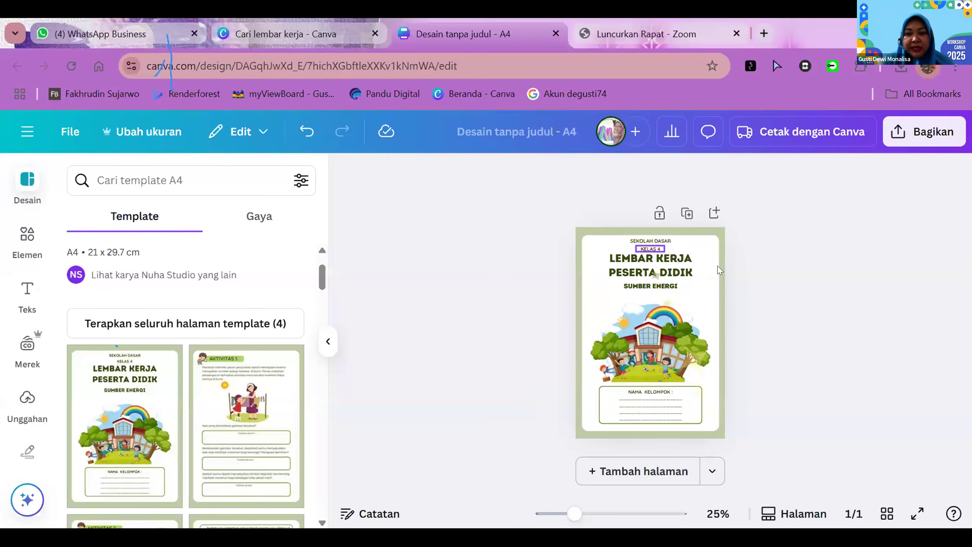
Replace the cover's topic line "SUMBER ENERGI" with "DIFERENSIASI SOSIAL BUDAYA"
double_click(669, 287)
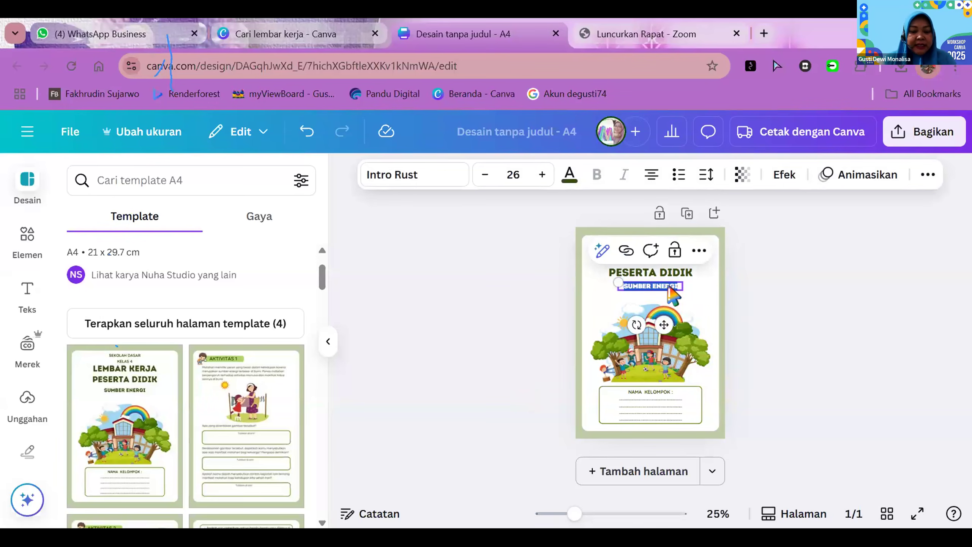
type("DIFERENSI")
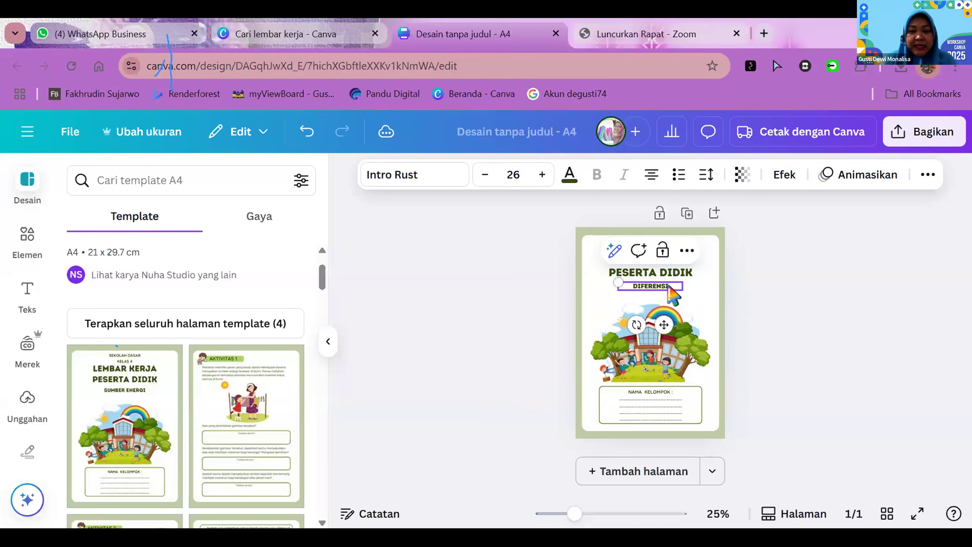
type("ASI S")
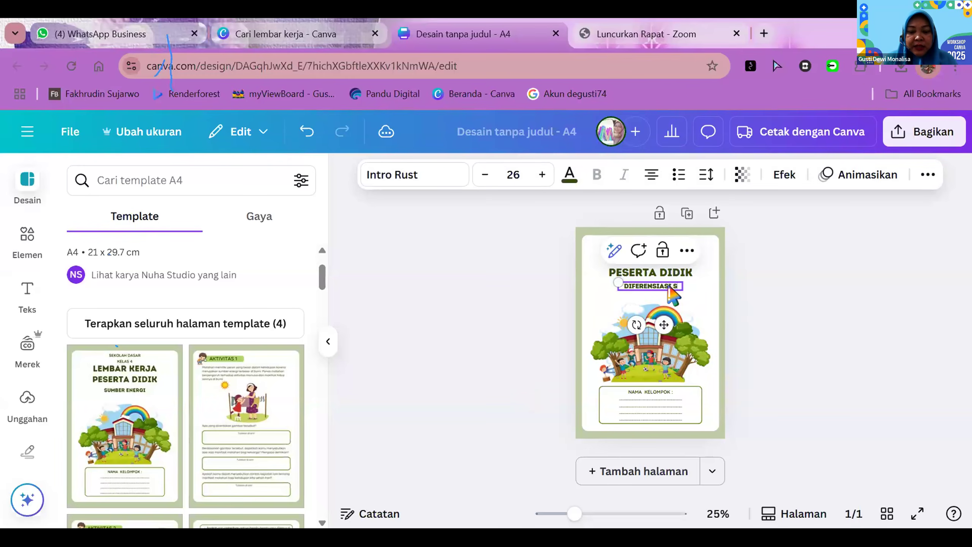
type("OSIAL BUDAYA")
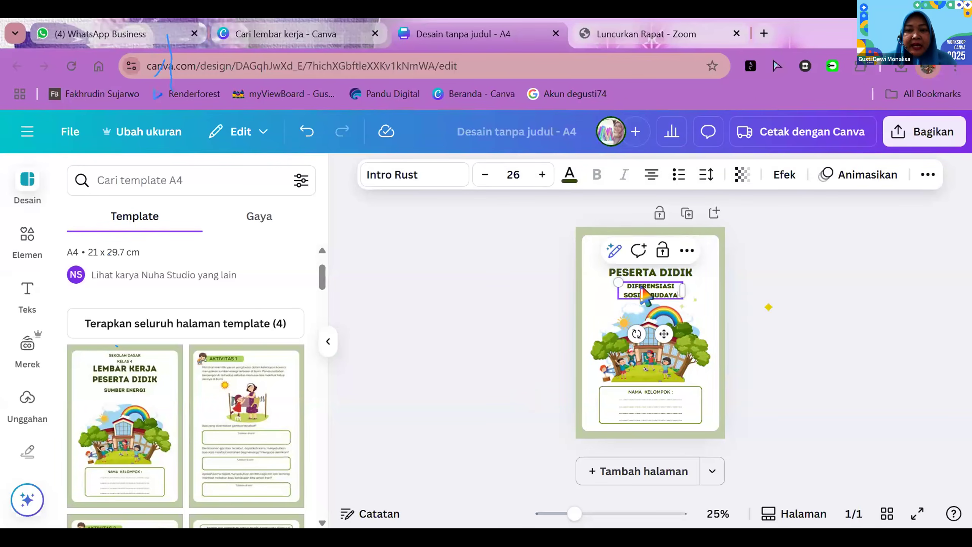
left_click(794, 280)
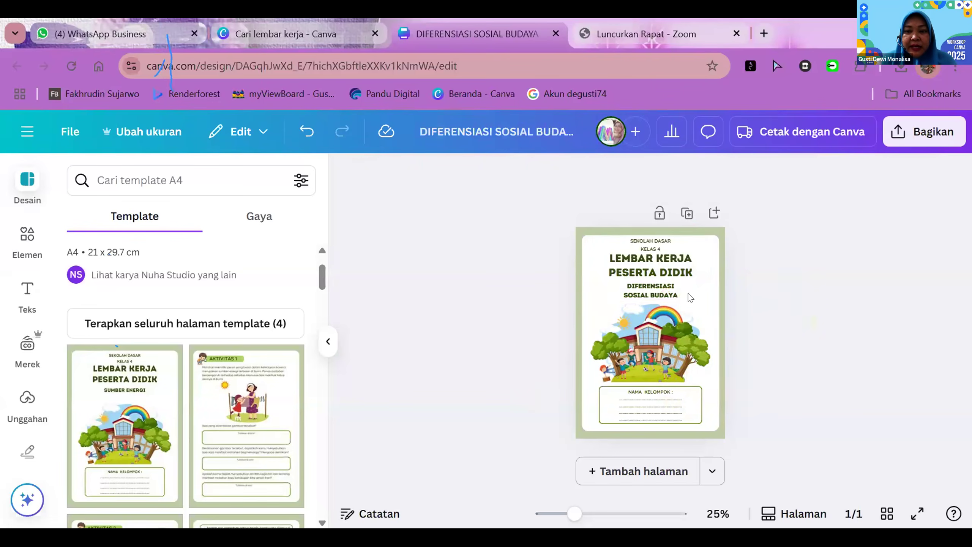
Replace the "SEKOLAH DASAR" line above the cover title with "SOSIOLOGI"
left_click(655, 241)
left_click(655, 241)
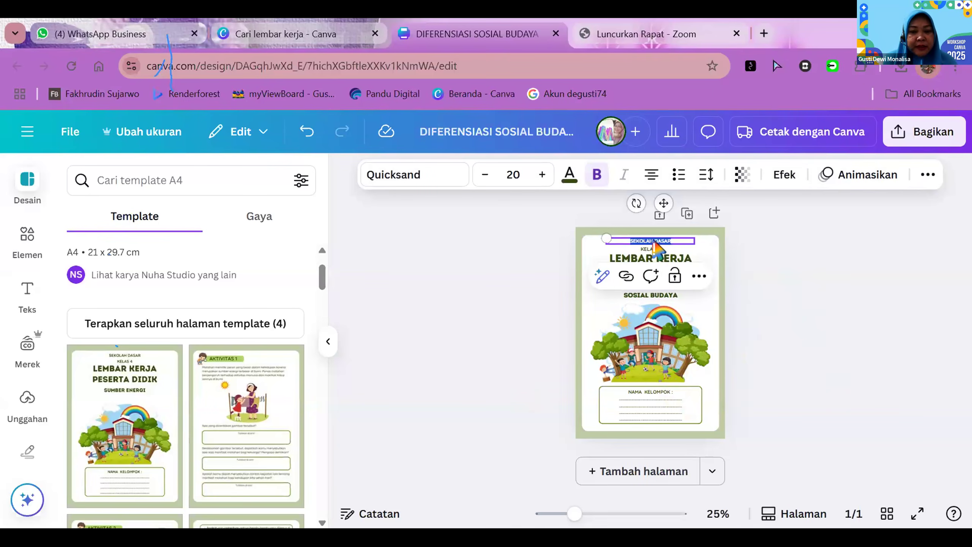
type("SOSIOLOGI")
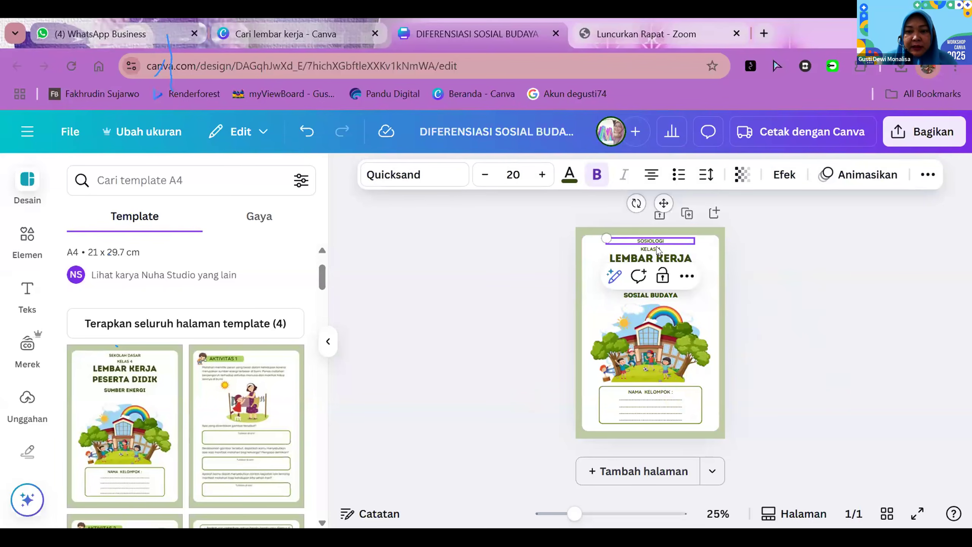
Change the class line to "KELAS X FASE E", widen its text box to fit one line and centre it on the page
double_click(659, 249)
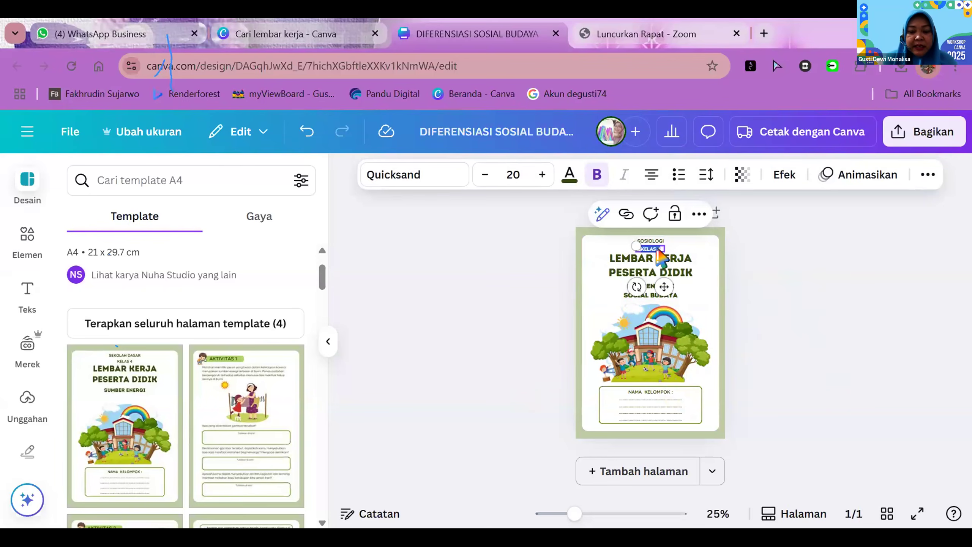
type("KELAS X FAS")
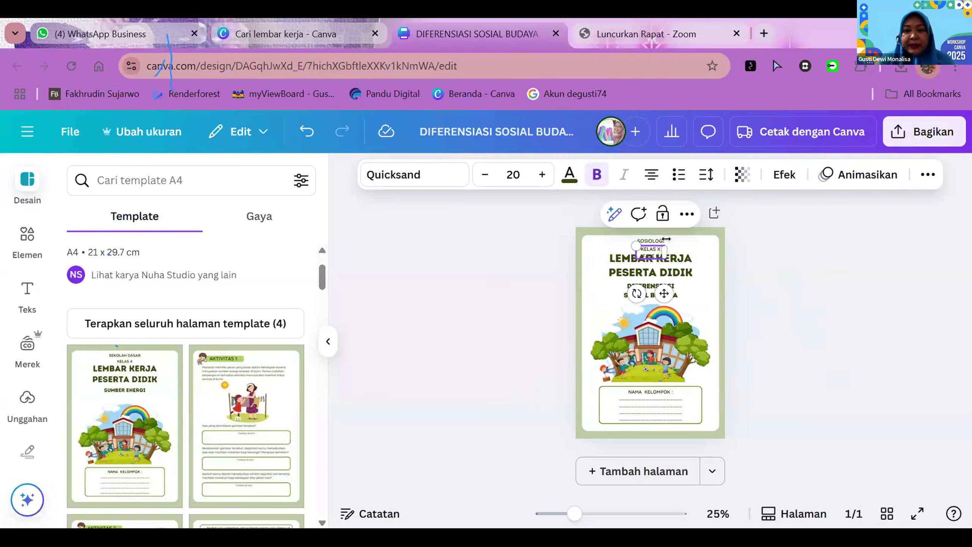
left_click_drag(666, 247, 680, 251)
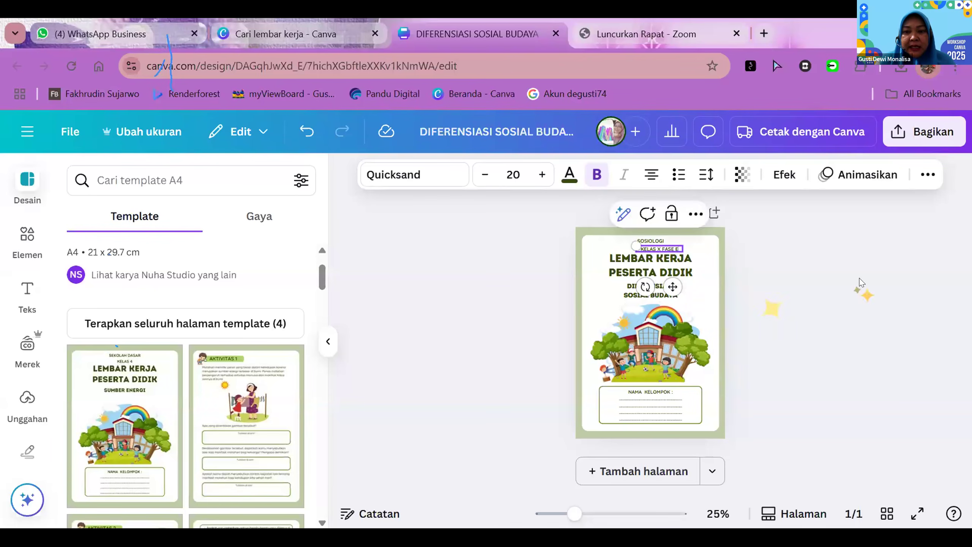
left_click(777, 276)
left_click_drag(655, 247, 658, 246)
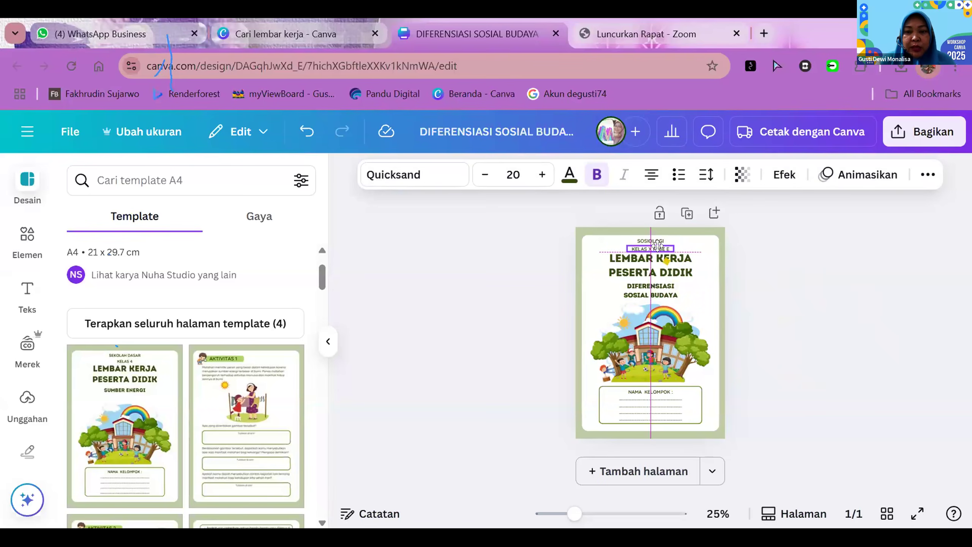
left_click(530, 239)
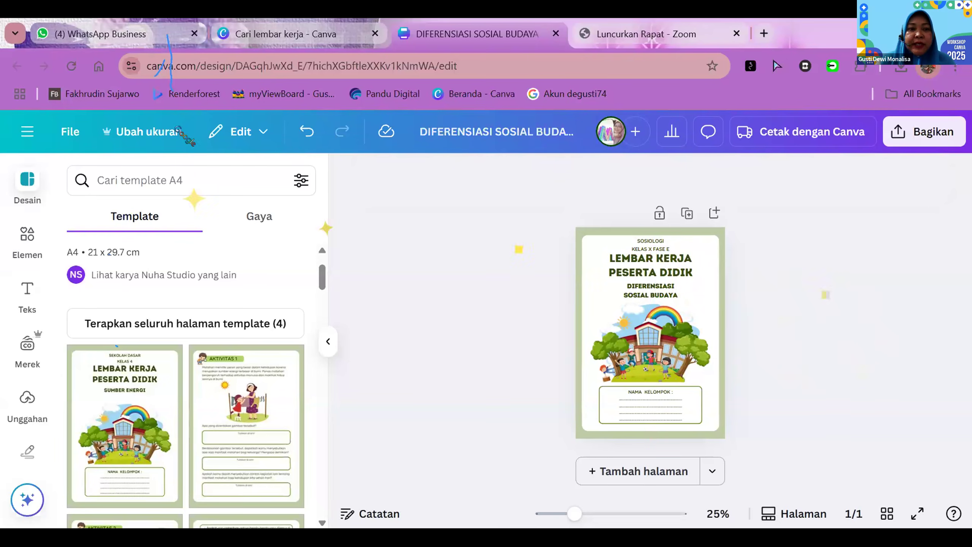
Show the rulers and guides around the worksheet page
left_click(145, 132)
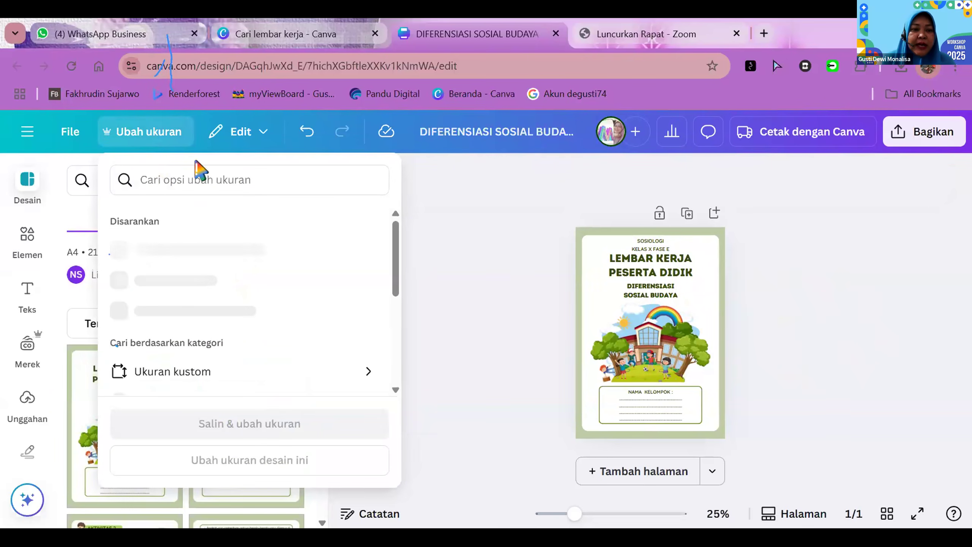
left_click(68, 133)
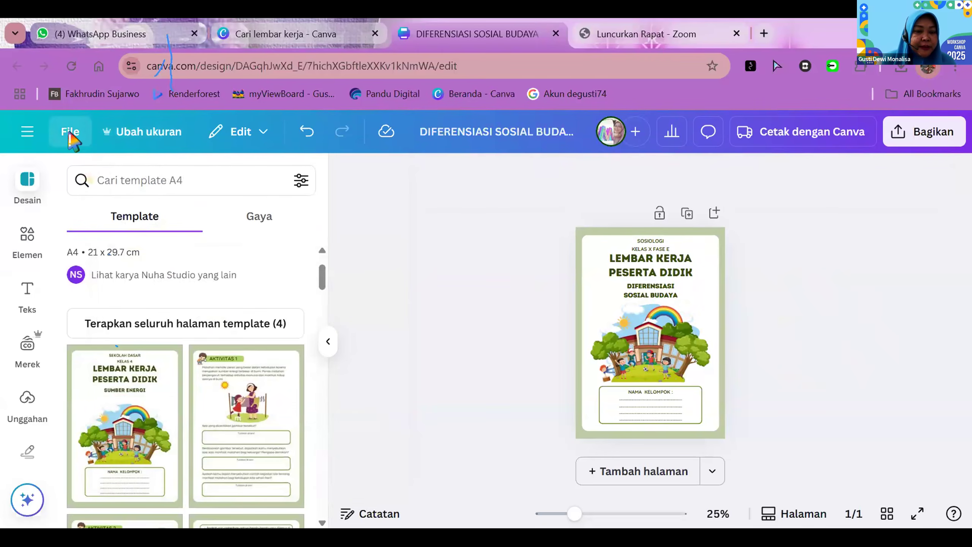
left_click(71, 134)
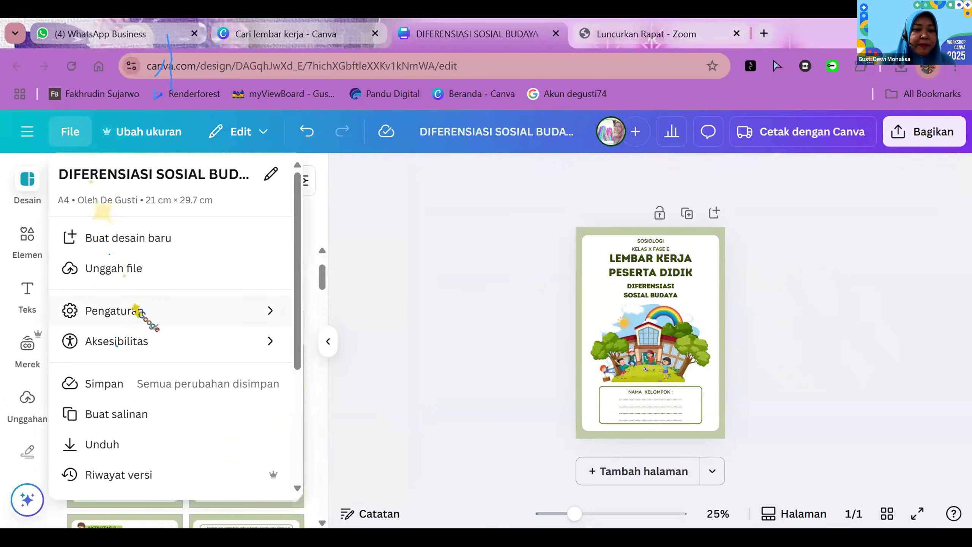
mouse_move(174, 319)
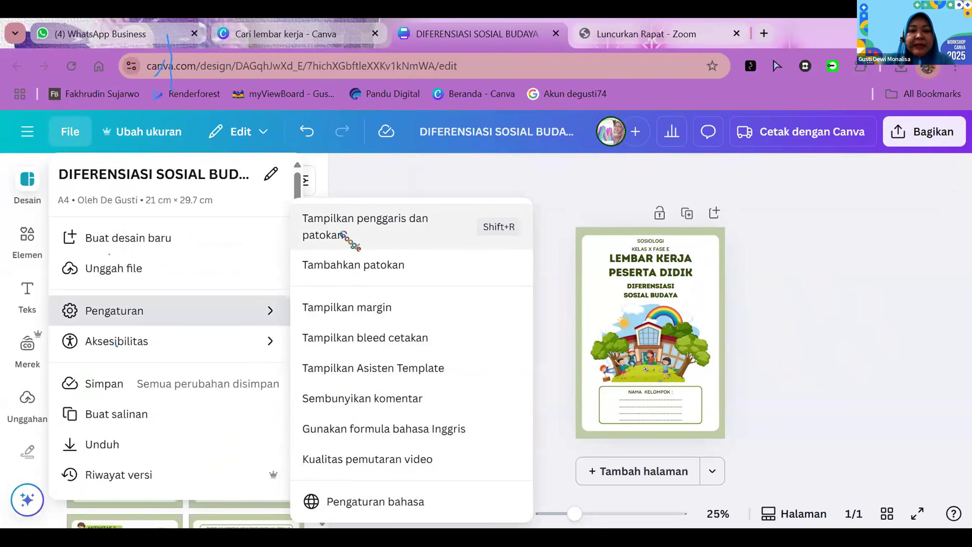
left_click(343, 234)
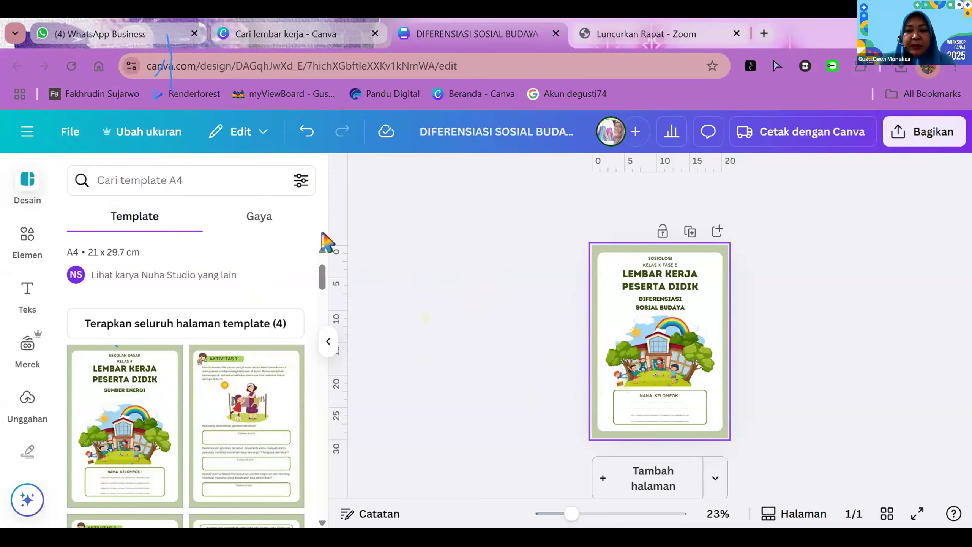
Hide the rulers and guides around the worksheet page
left_click(306, 132)
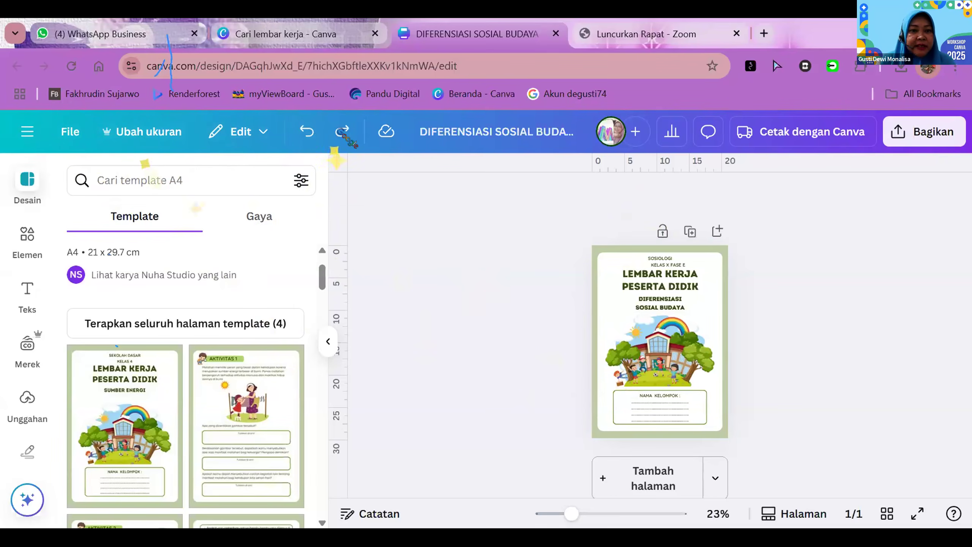
left_click(69, 132)
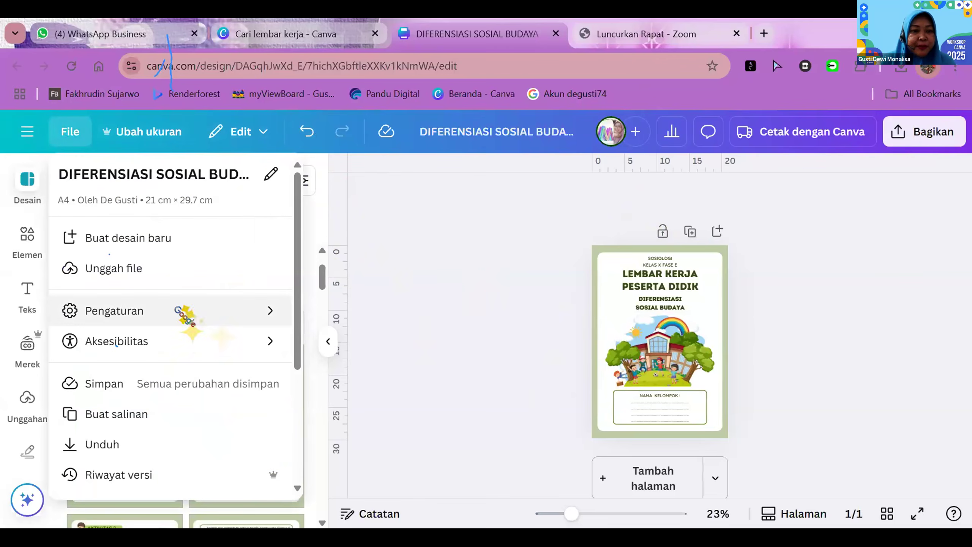
mouse_move(191, 317)
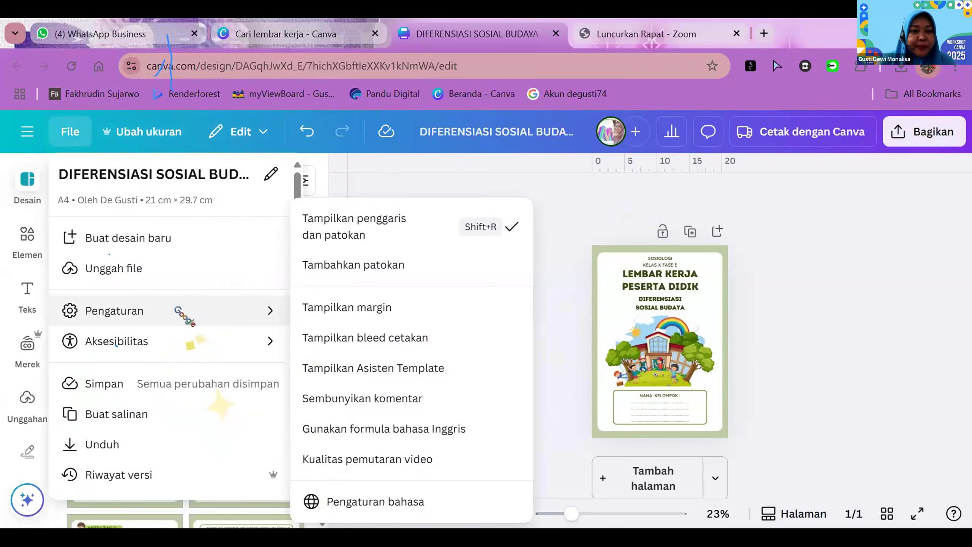
left_click(411, 227)
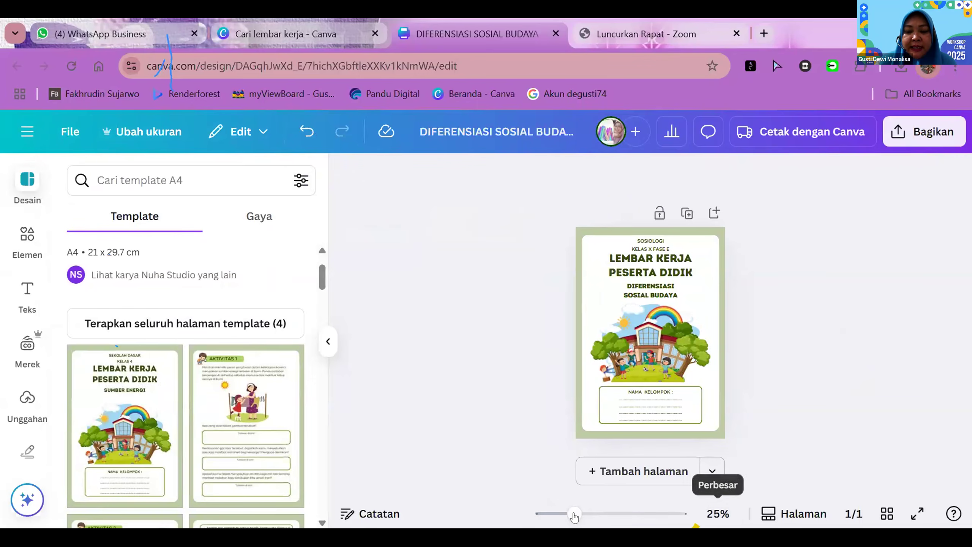
Shorten the "NAMA KELOMPOK :" label in the cover's name box to "NAMA :"
left_click_drag(575, 517, 586, 514)
left_click(708, 515)
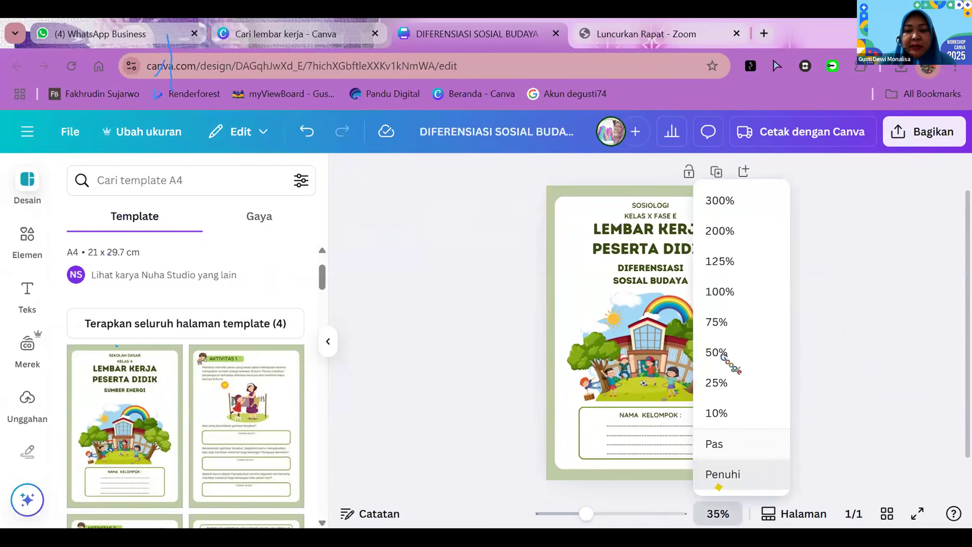
left_click(719, 353)
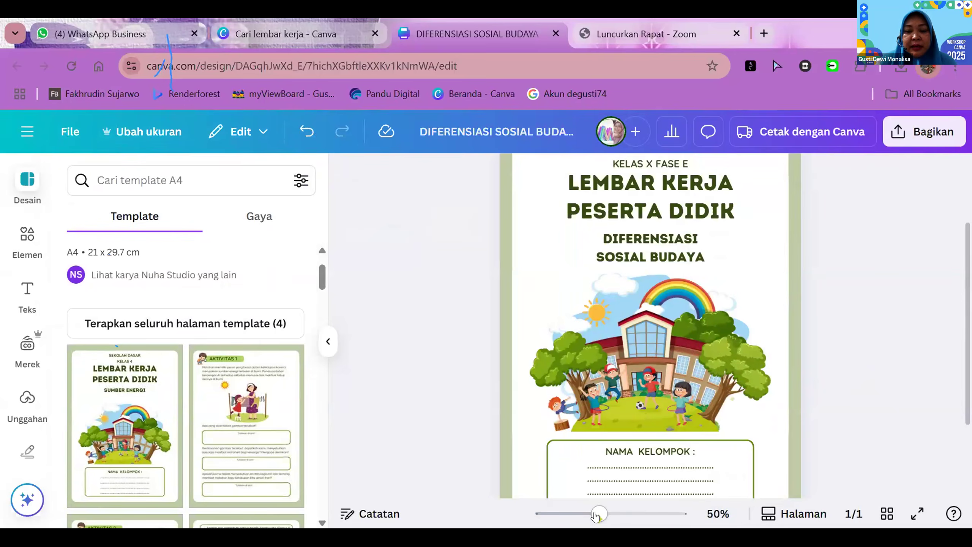
left_click_drag(591, 520, 584, 517)
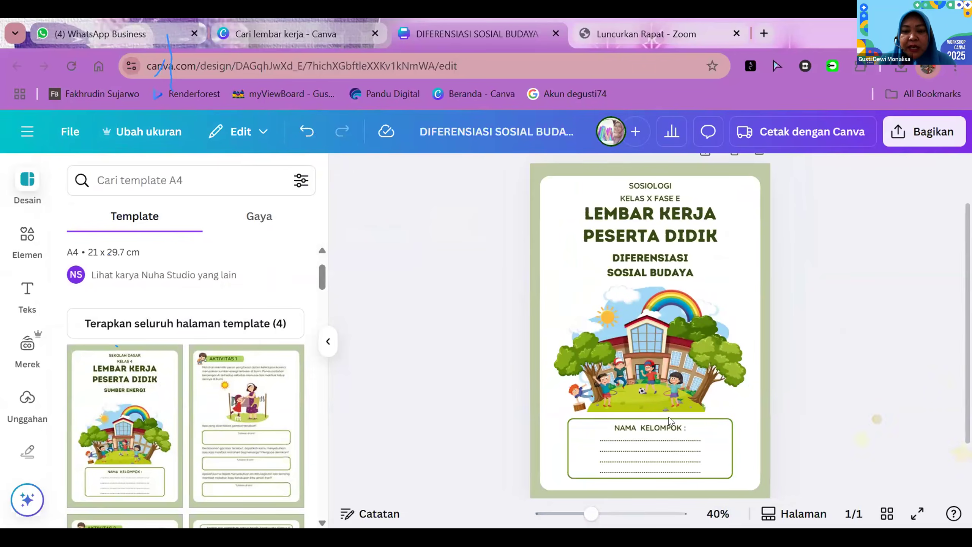
left_click(653, 439)
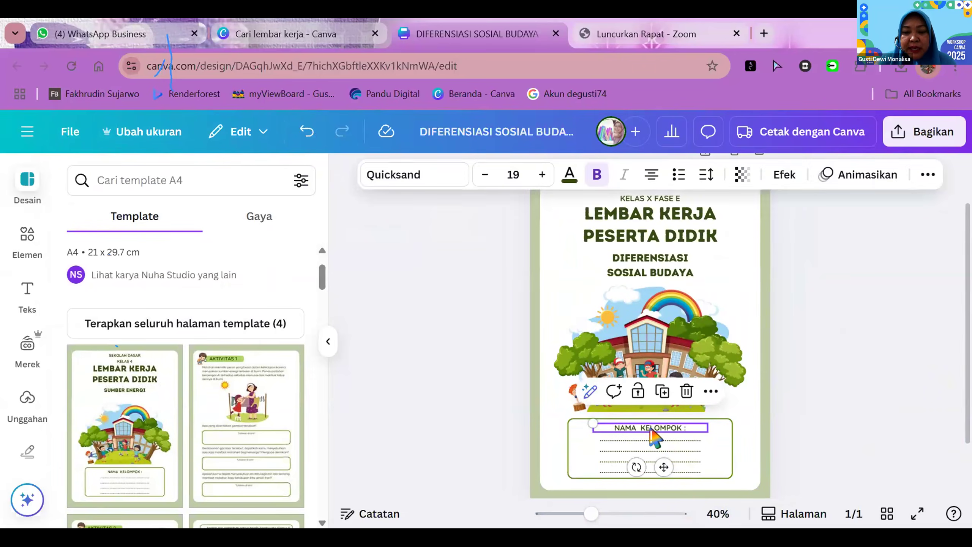
left_click(685, 428)
left_click(685, 428)
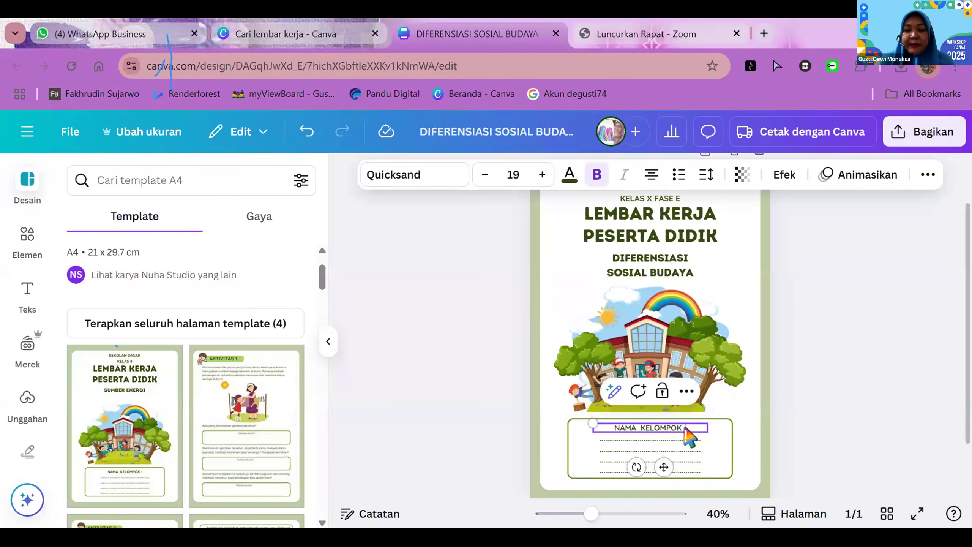
key("BackSpace")
key("BackSpace")
key("BackSpace")
key("BackSpace")
key("BackSpace")
key("BackSpace")
key("BackSpace")
key("BackSpace")
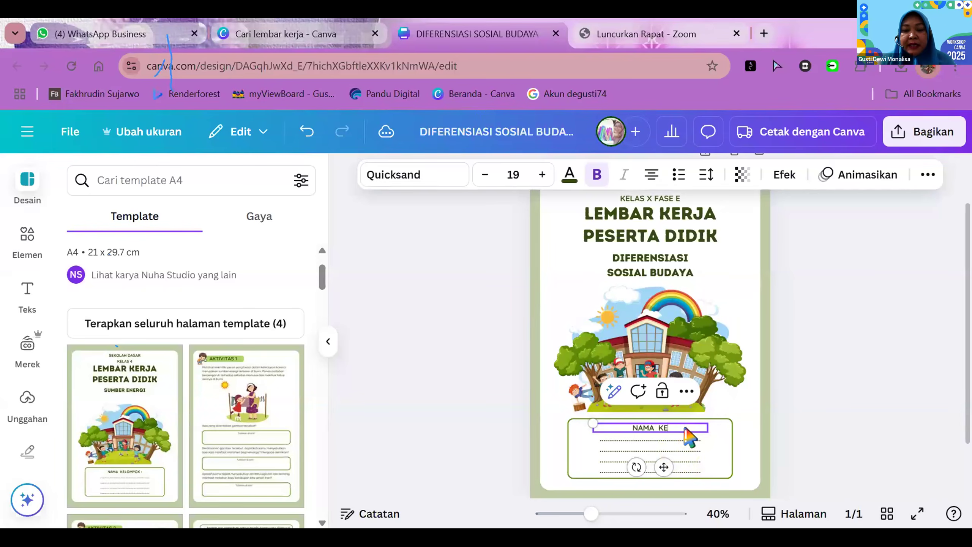
left_click(825, 405)
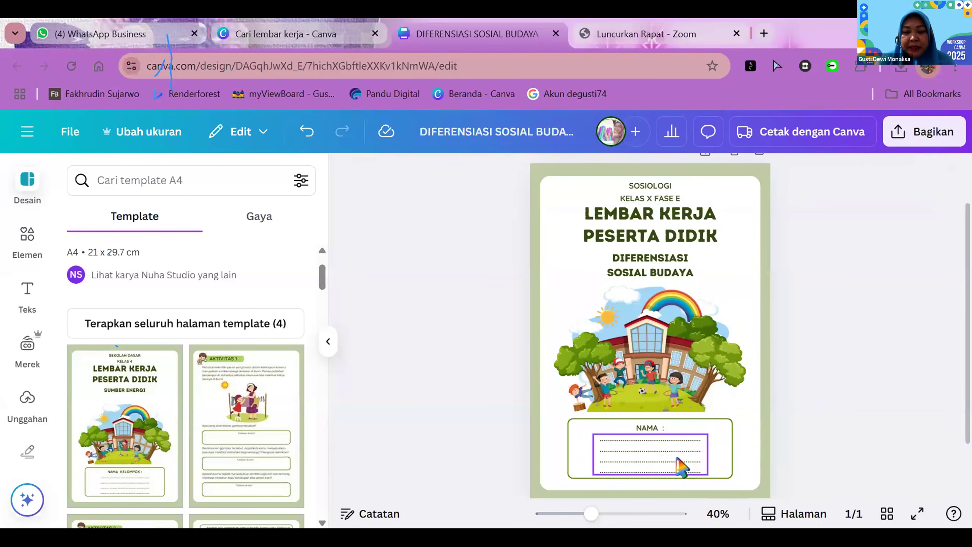
Delete the extra dotted lines under the "NAMA :" label, keeping only the first one
left_click(681, 467)
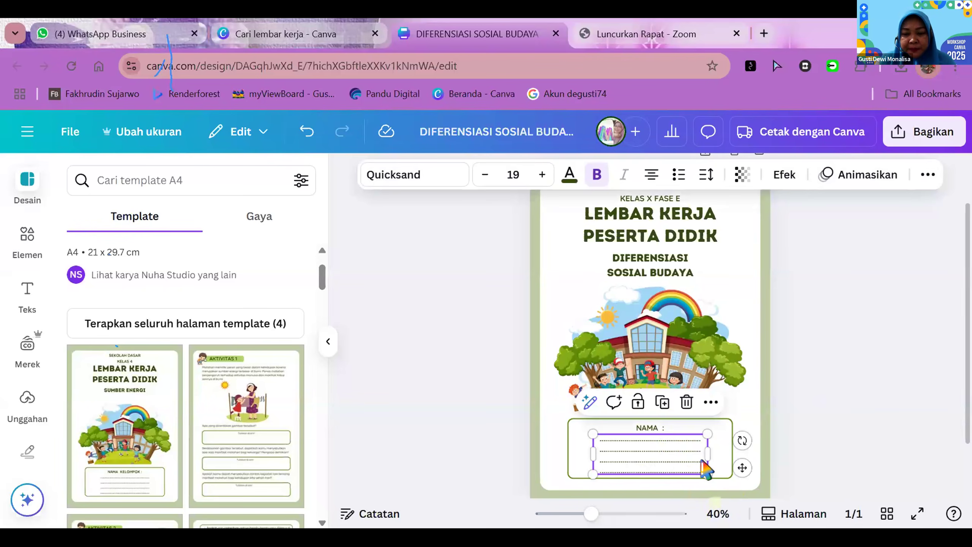
double_click(702, 463)
key("Escape")
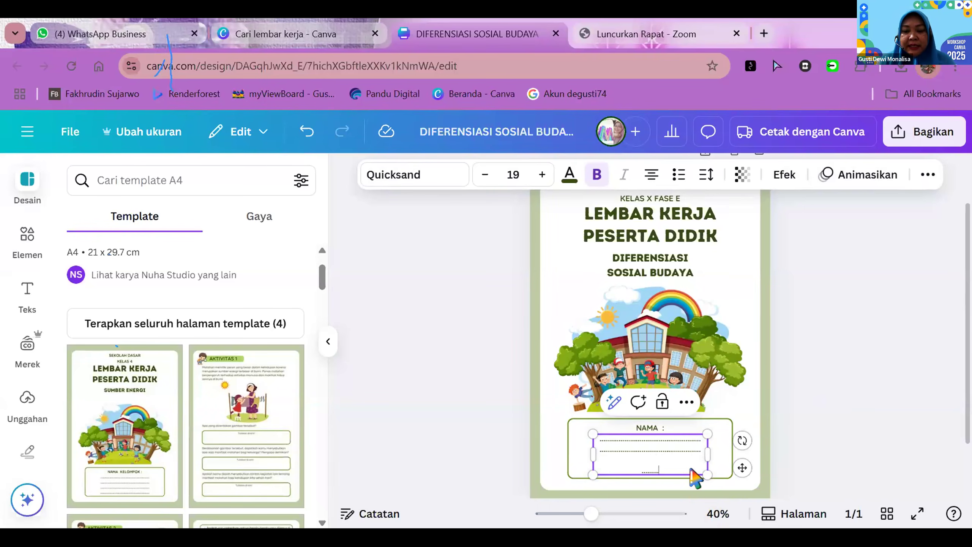
key("BackSpace")
key("BackSpace")
key("BackSpace")
key("BackSpace")
key("BackSpace")
key("BackSpace")
key("BackSpace")
key("BackSpace")
key("BackSpace")
key("BackSpace")
key("BackSpace")
key("BackSpace")
key("BackSpace")
key("BackSpace")
key("BackSpace")
key("BackSpace")
key("BackSpace")
key("BackSpace")
key("BackSpace")
key("BackSpace")
key("BackSpace")
key("BackSpace")
key("BackSpace")
key("BackSpace")
key("BackSpace")
key("BackSpace")
key("BackSpace")
key("BackSpace")
key("BackSpace")
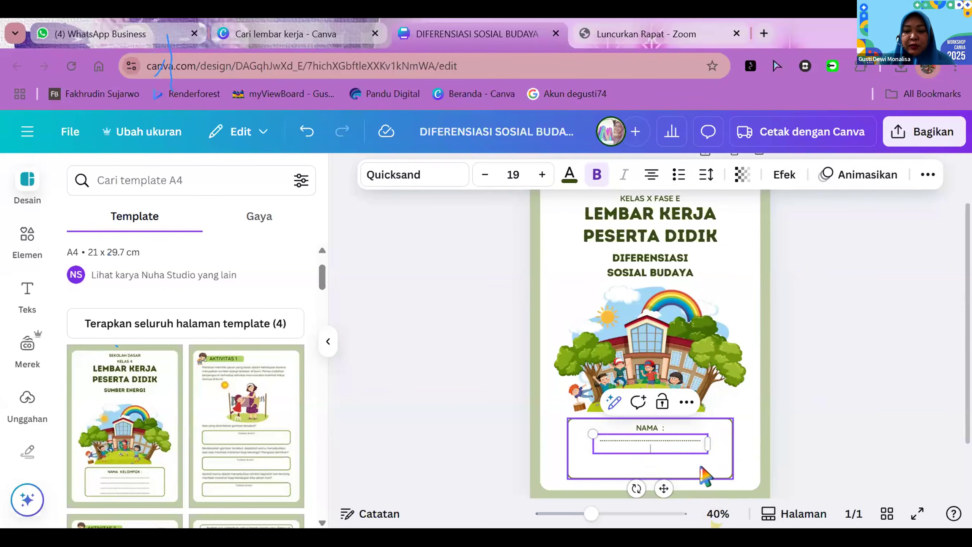
left_click(838, 437)
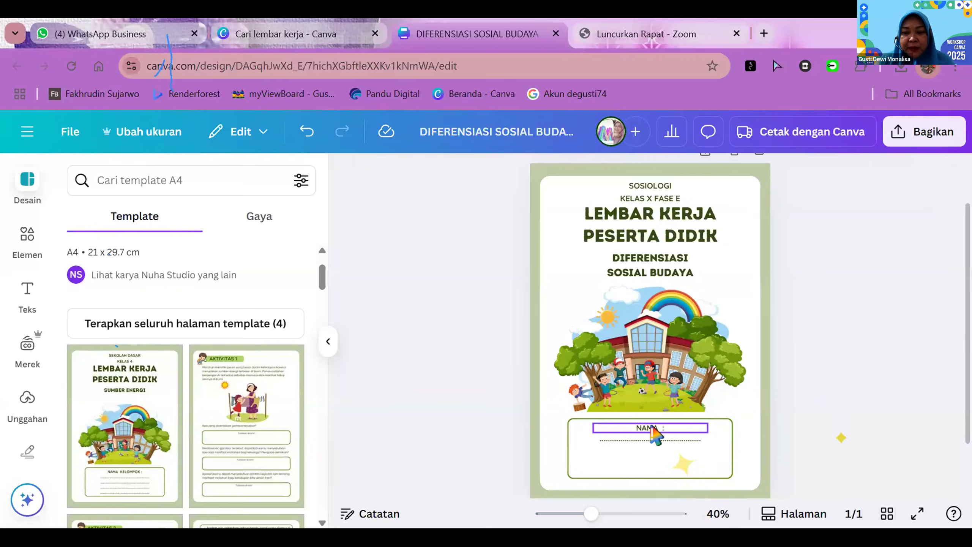
left_click(652, 429)
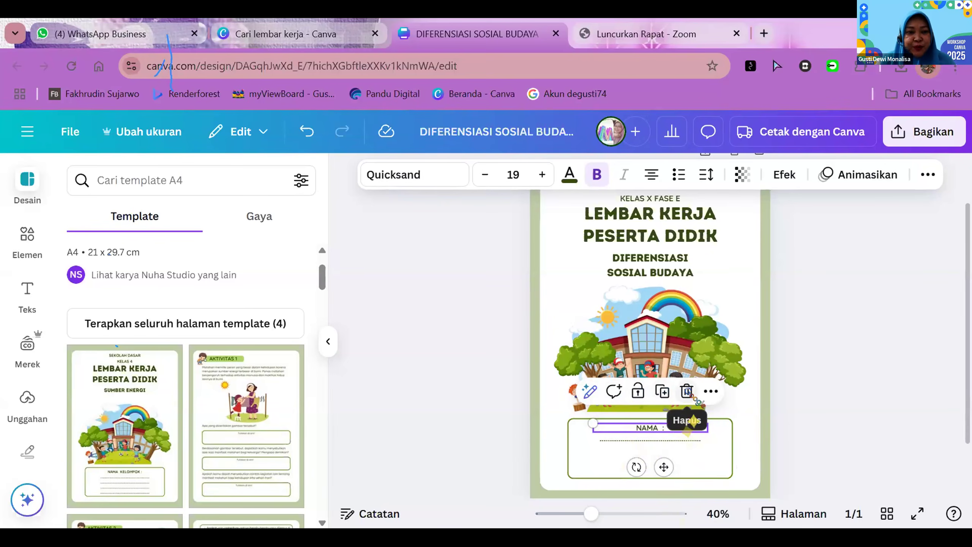
left_click(711, 391)
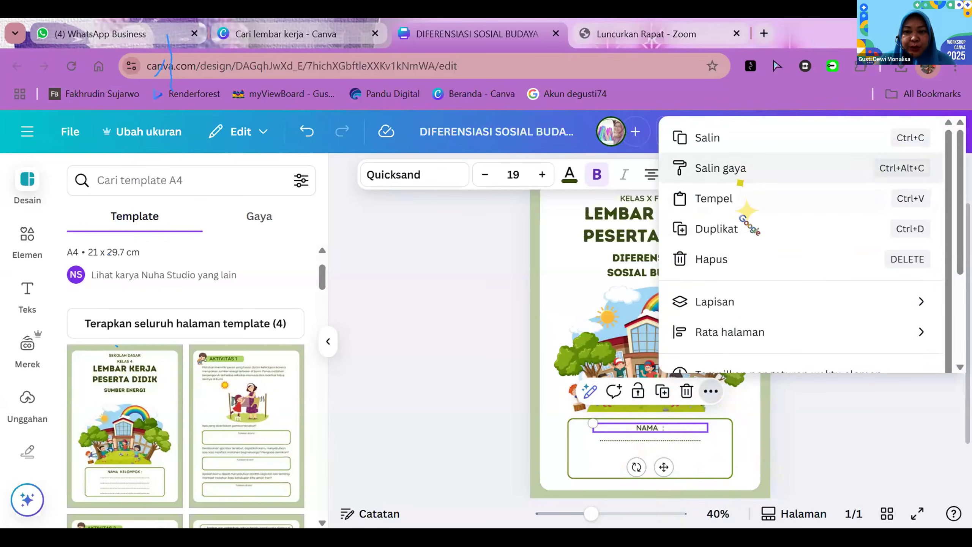
scroll(744, 221, "down", 2)
scroll(744, 241, "down", 3)
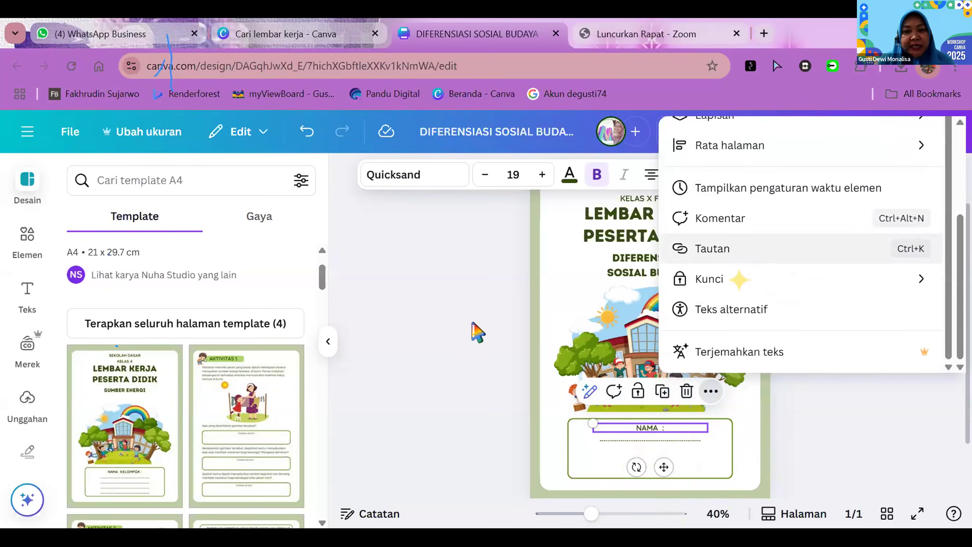
left_click(498, 337)
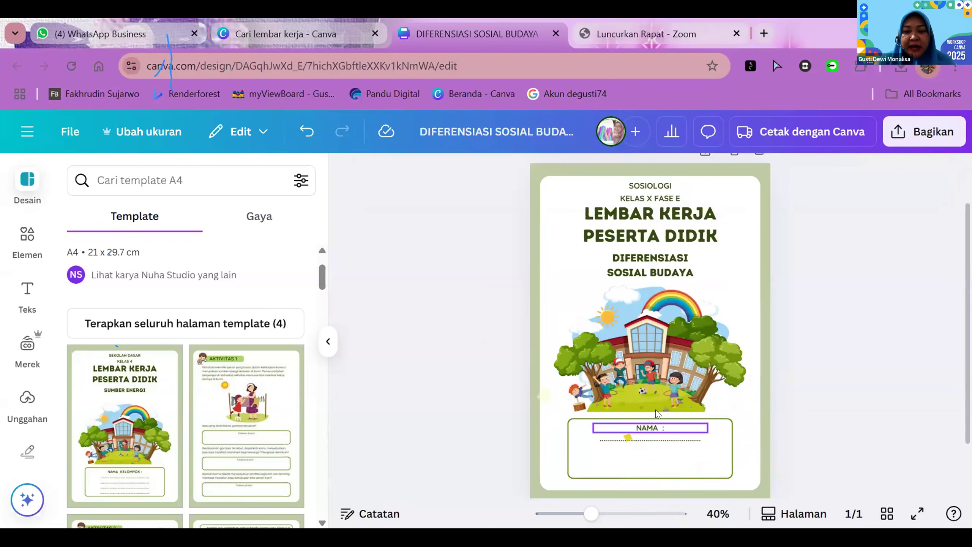
Duplicate the "NAMA :" label, place the copy below the dotted line, and change its text to "KELAS :"
left_click(629, 428)
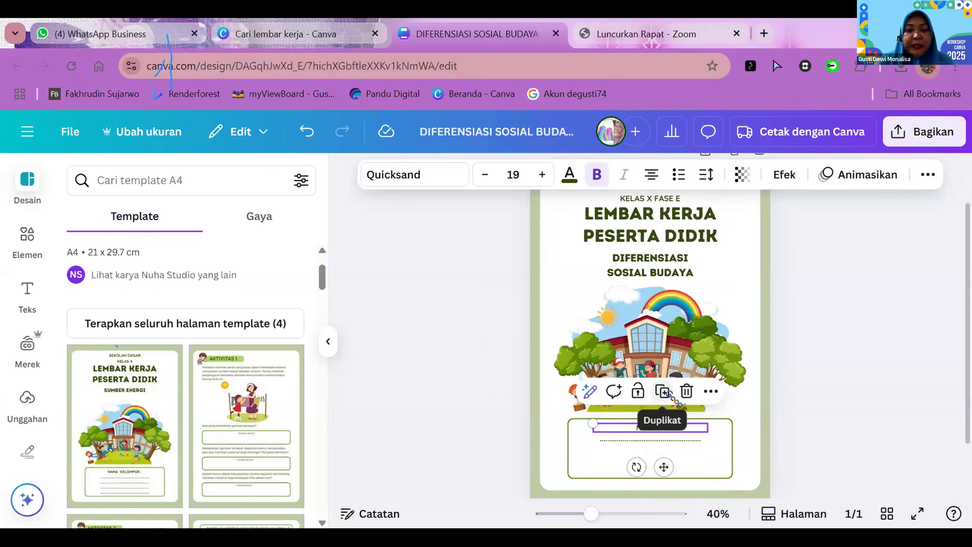
left_click(664, 392)
left_click_drag(668, 426, 655, 452)
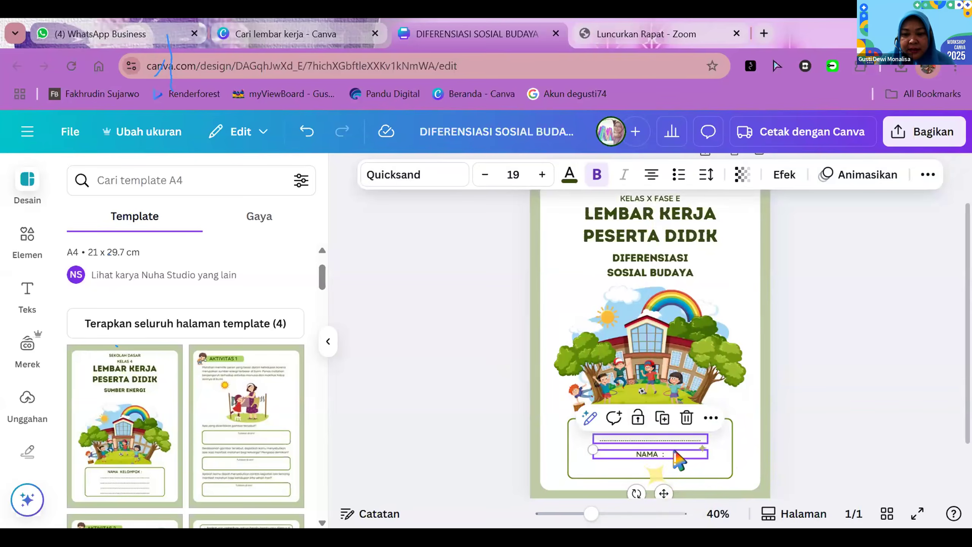
left_click(655, 459)
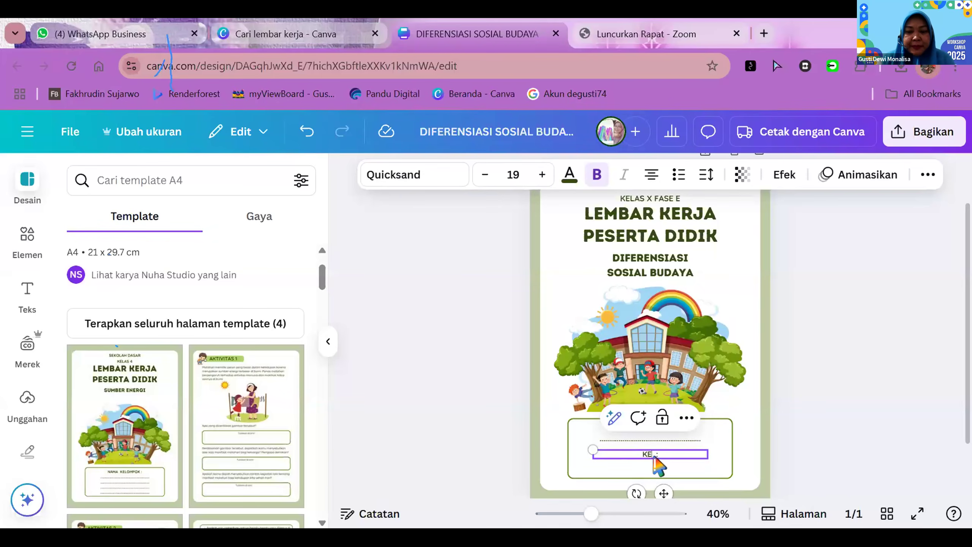
left_click(820, 409)
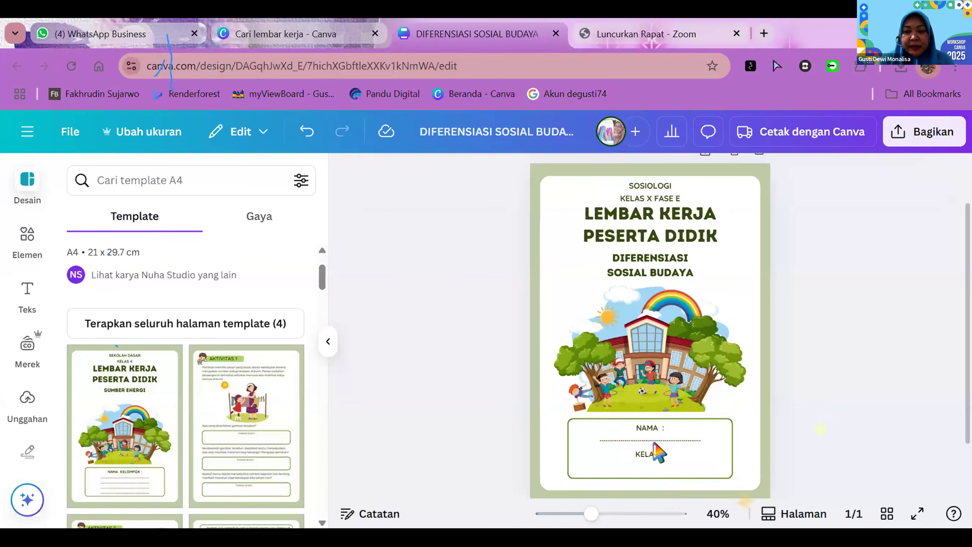
Duplicate the dotted line under "NAMA :" and place the copy centred directly below the "KELAS :" label
left_click(655, 441)
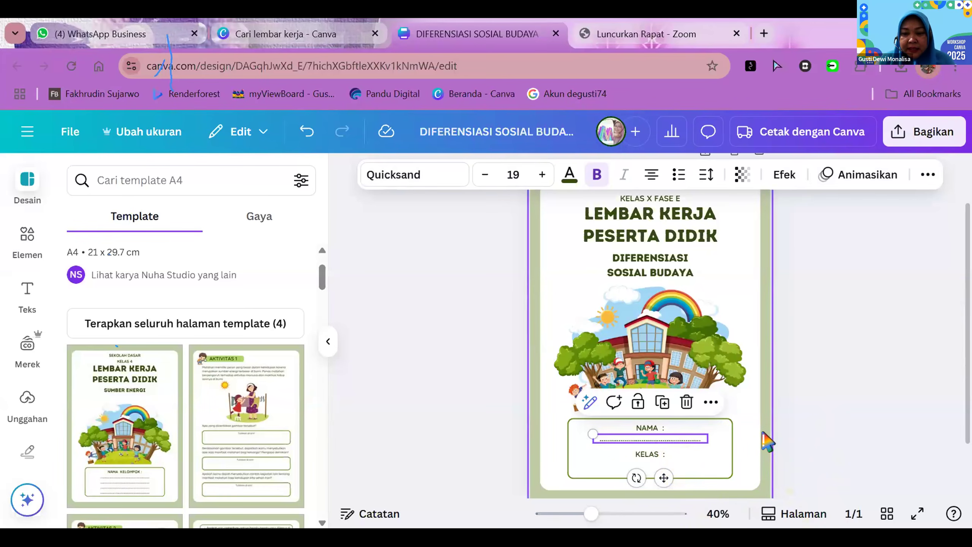
left_click_drag(667, 440, 664, 461)
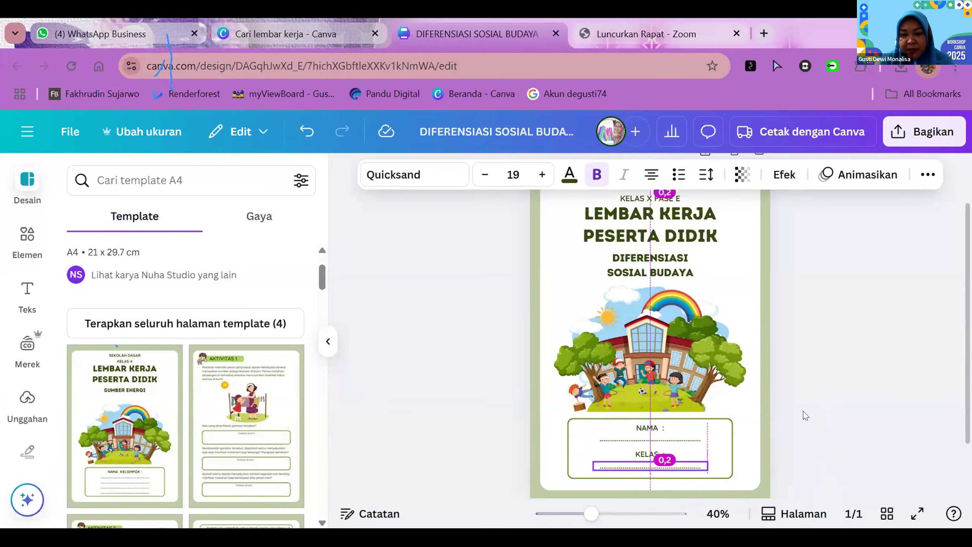
left_click(856, 385)
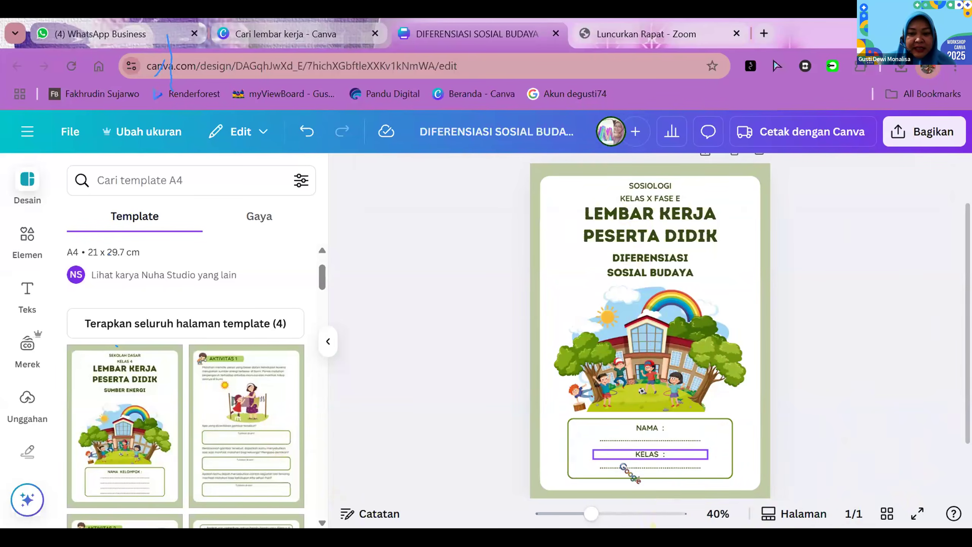
Add a second page to the worksheet and apply the template's "AKTIVITAS 1" page to it
scroll(626, 463, "down", 2)
left_click(635, 473)
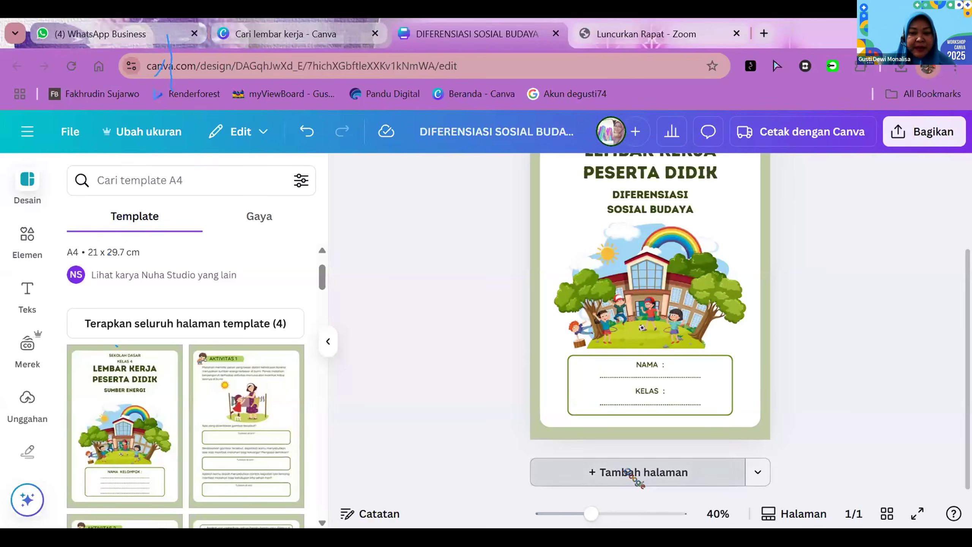
left_click(246, 426)
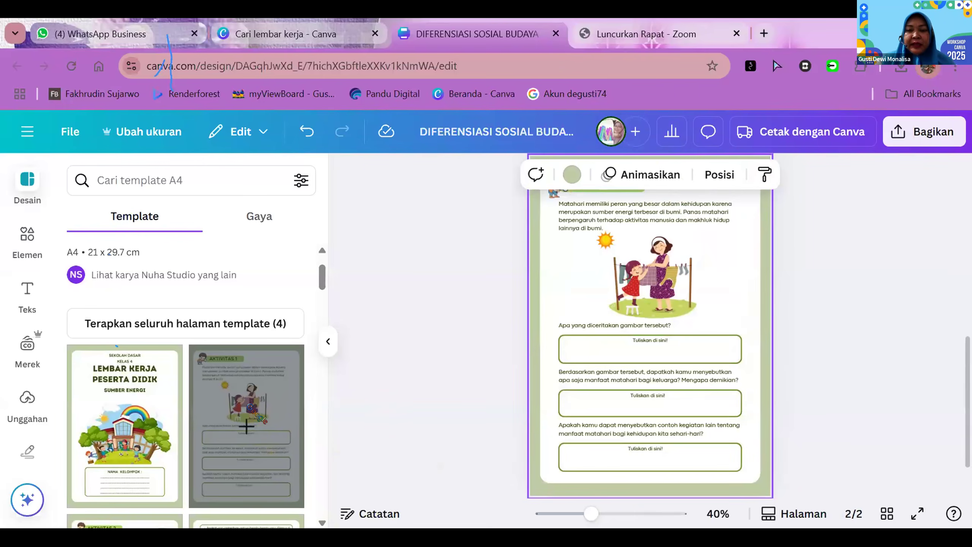
Replace the "AKTIVITAS 1" heading on page 2 with "PETUNJUK PENGGUNAAN LKPD"
scroll(559, 341, "up", 5)
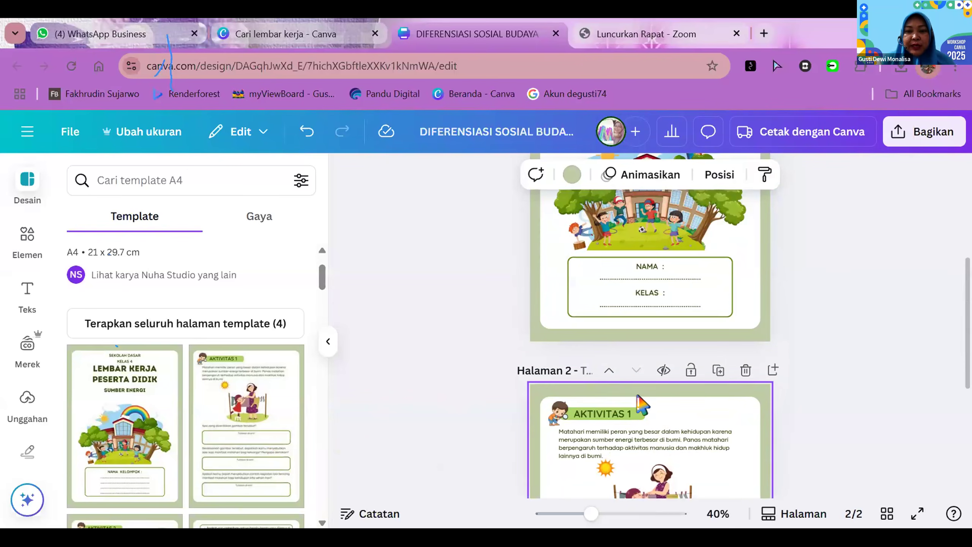
left_click(624, 421)
left_click(625, 422)
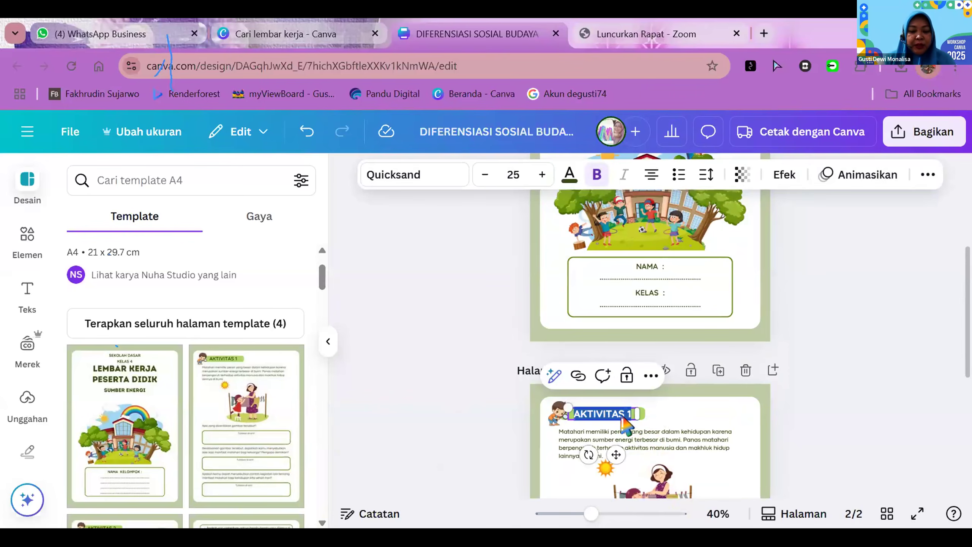
type("PETUNJU")
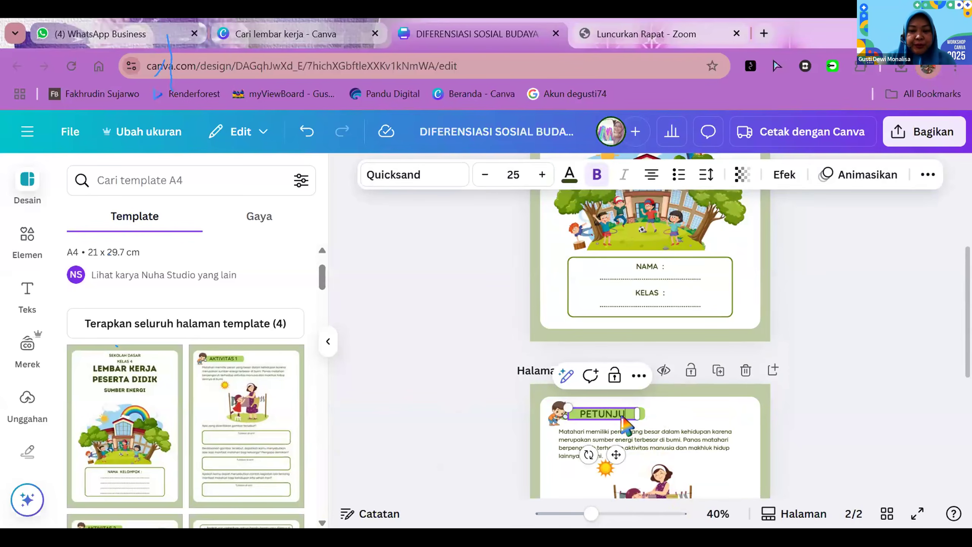
type("K PENGG")
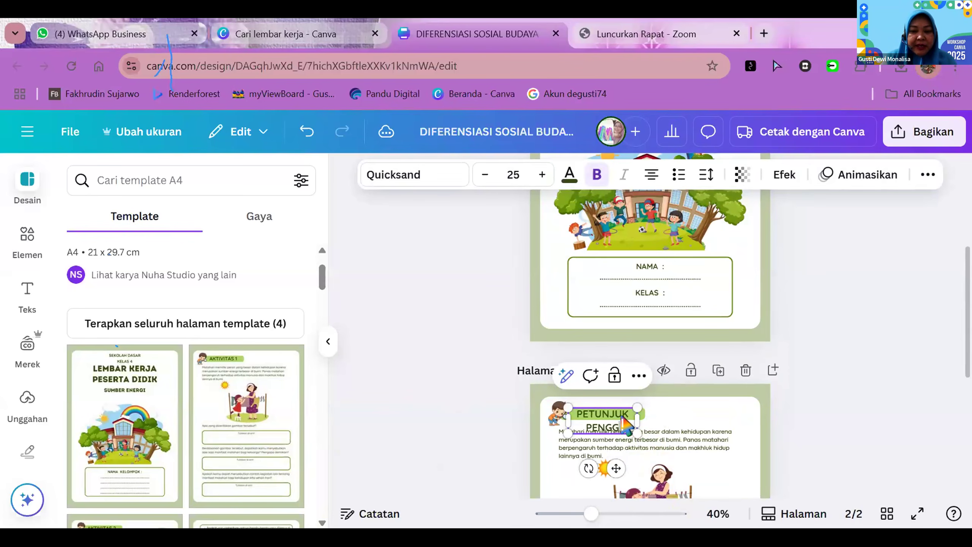
type("UNA LKPS")
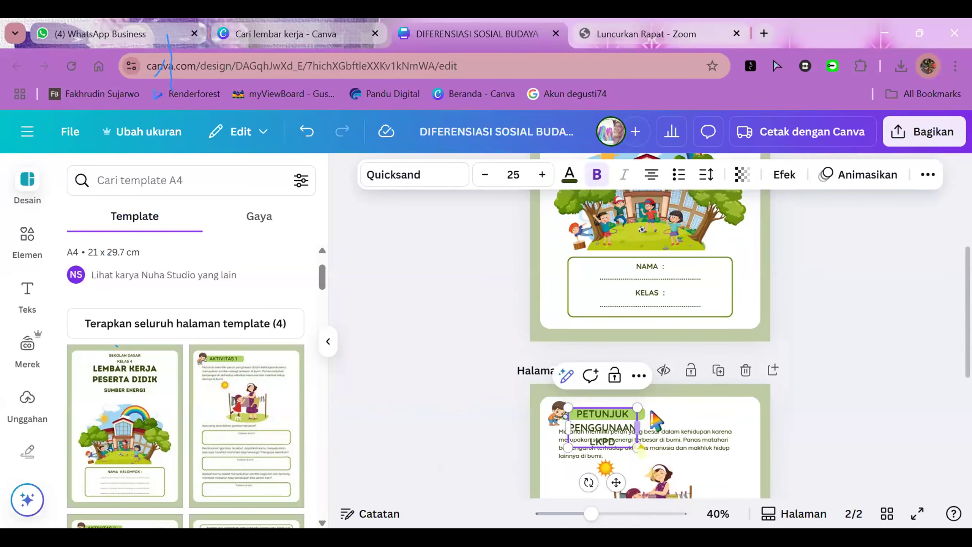
Widen the page 2 heading's text box until "PETUNJUK PENGGUNAAN LKPD" fits on a single line
left_click_drag(633, 424, 672, 427)
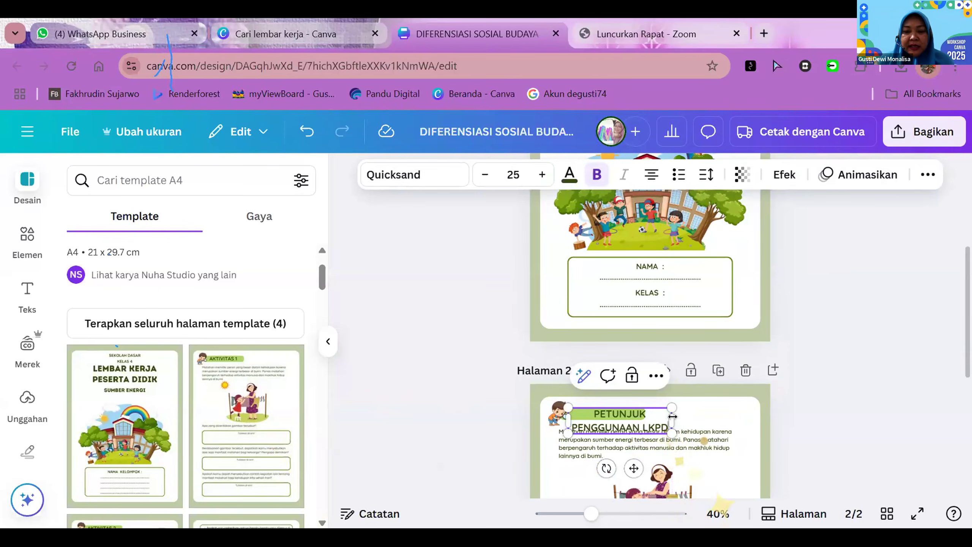
left_click_drag(672, 420, 725, 420)
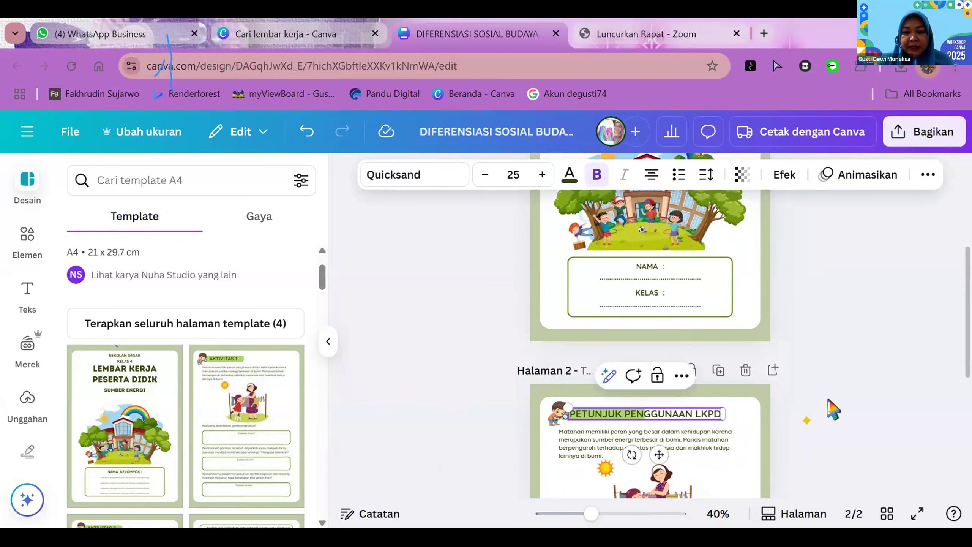
left_click(820, 453)
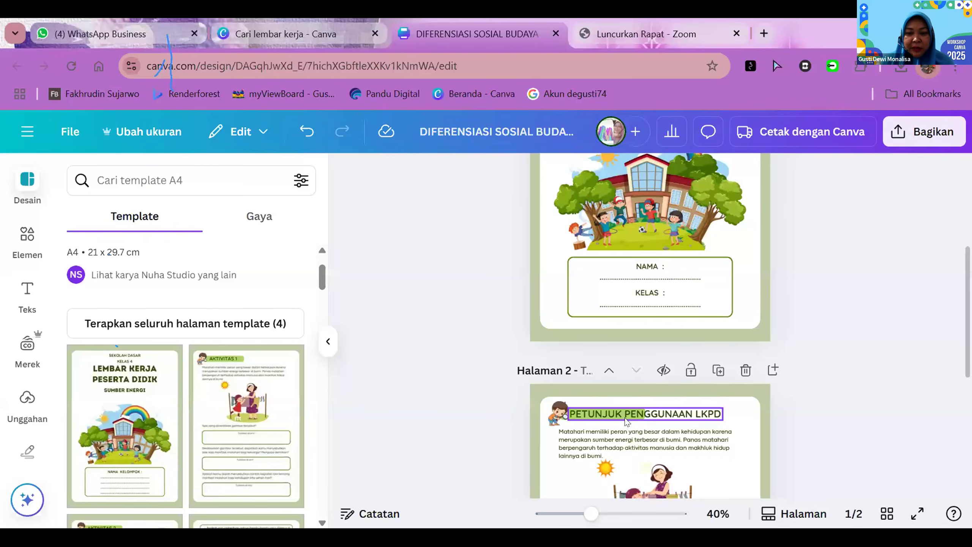
Stretch the green banner on page 2 to about 14.4 cm wide and 1.2 cm high, and position the heading text on it
left_click_drag(626, 418, 627, 416)
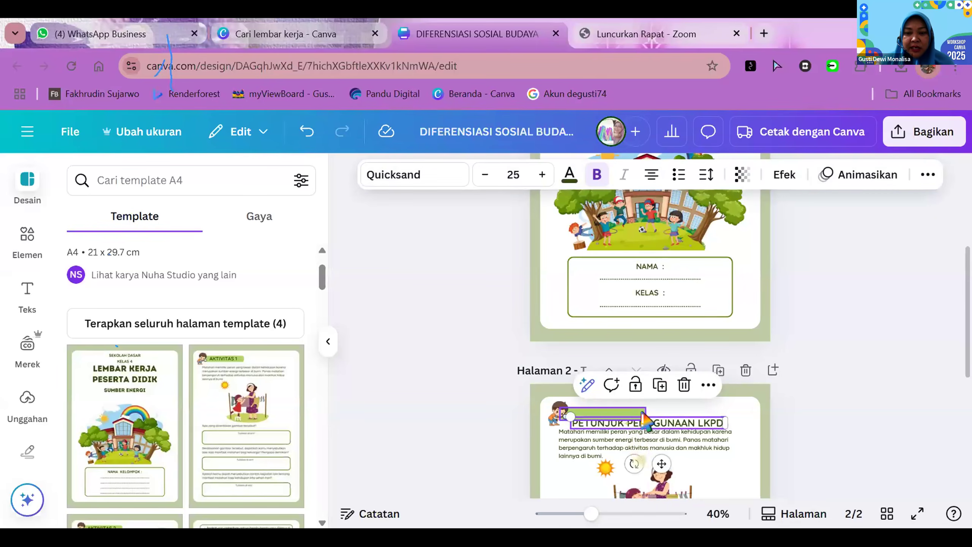
left_click(643, 415)
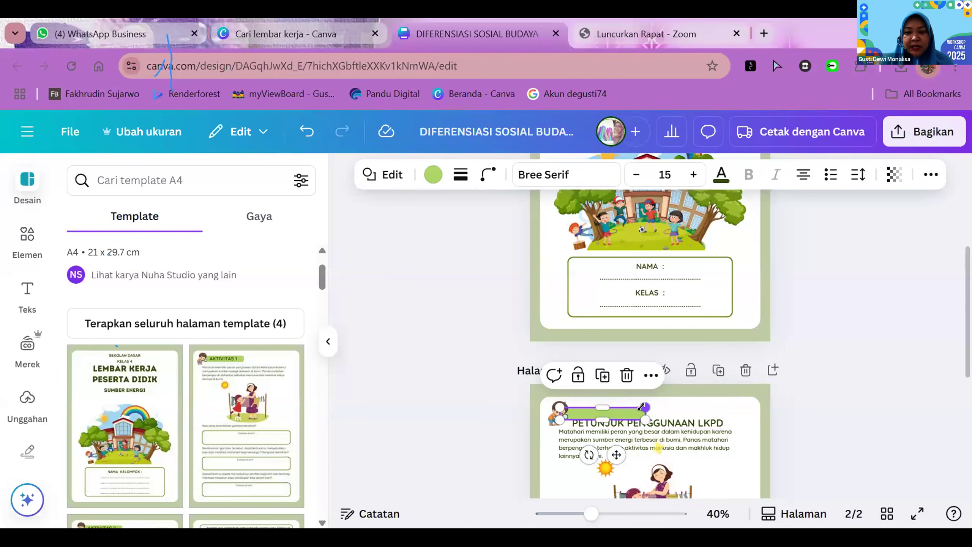
left_click_drag(648, 409, 724, 411)
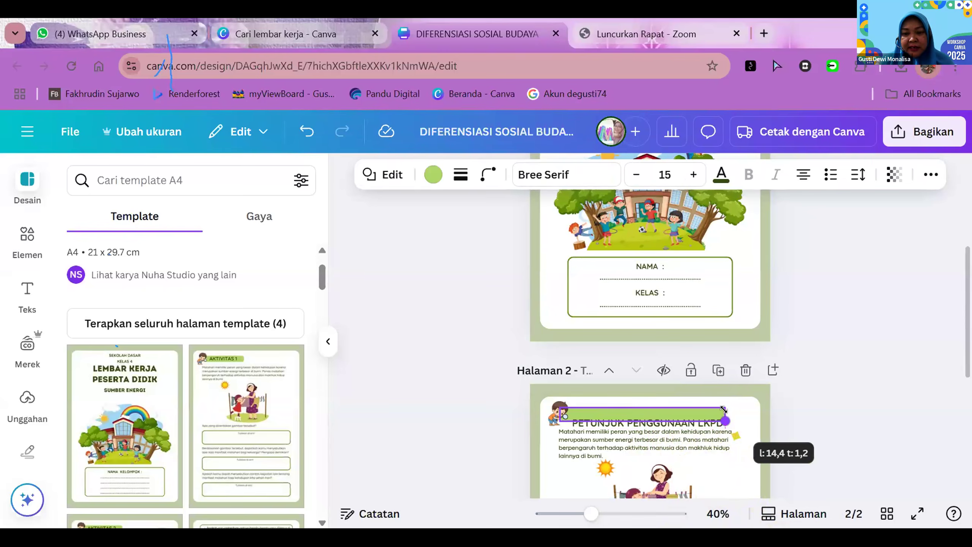
left_click(821, 453)
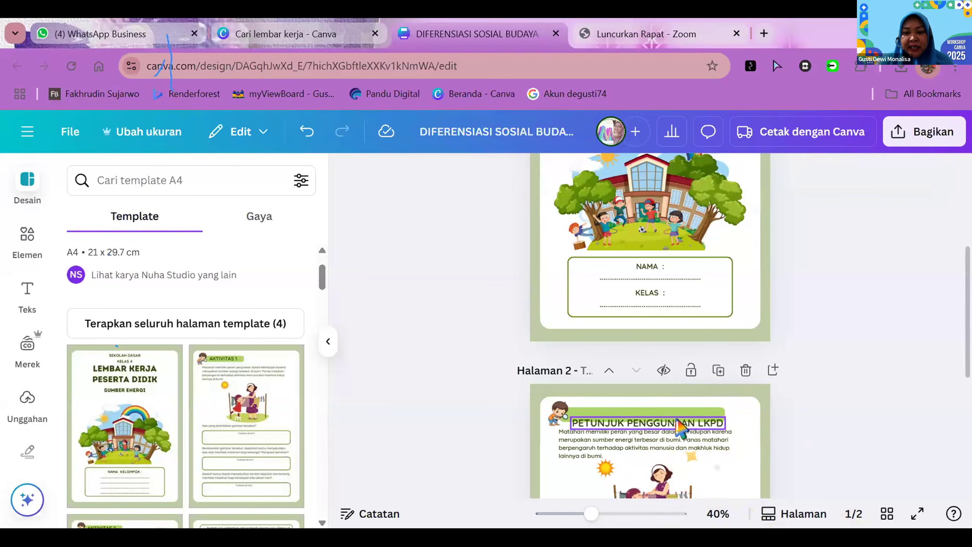
left_click(674, 413)
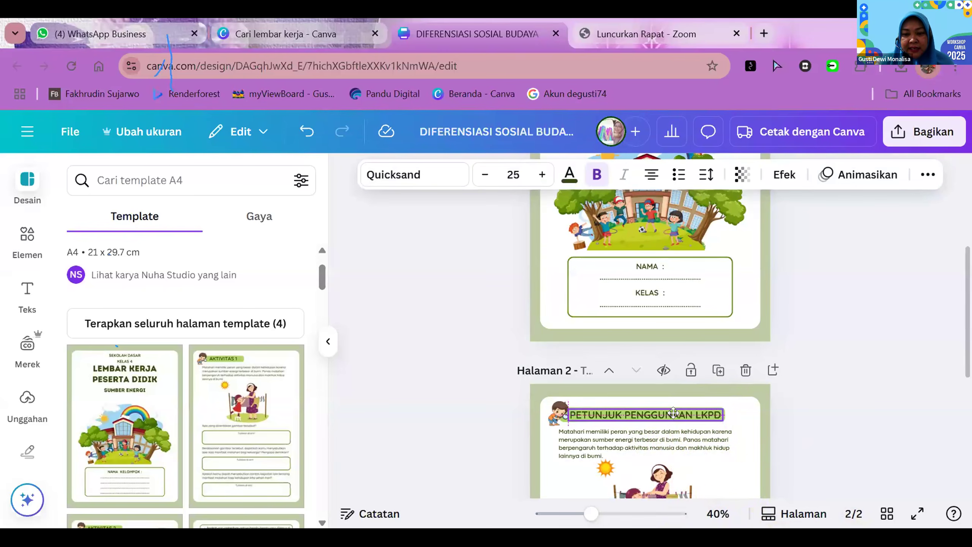
left_click(866, 370)
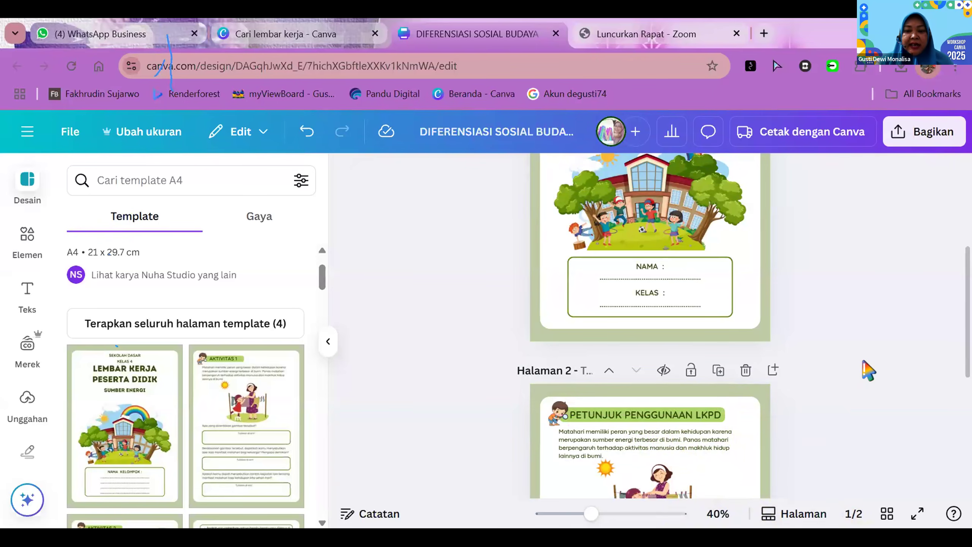
Delete the clothes-drying illustration and the sun graphic from page 2
scroll(866, 370, "down", 3)
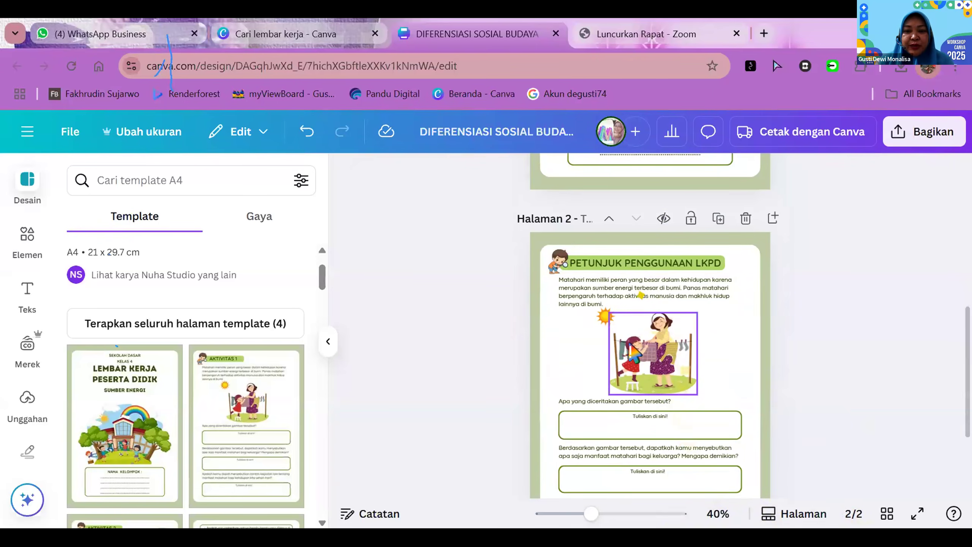
left_click(681, 381)
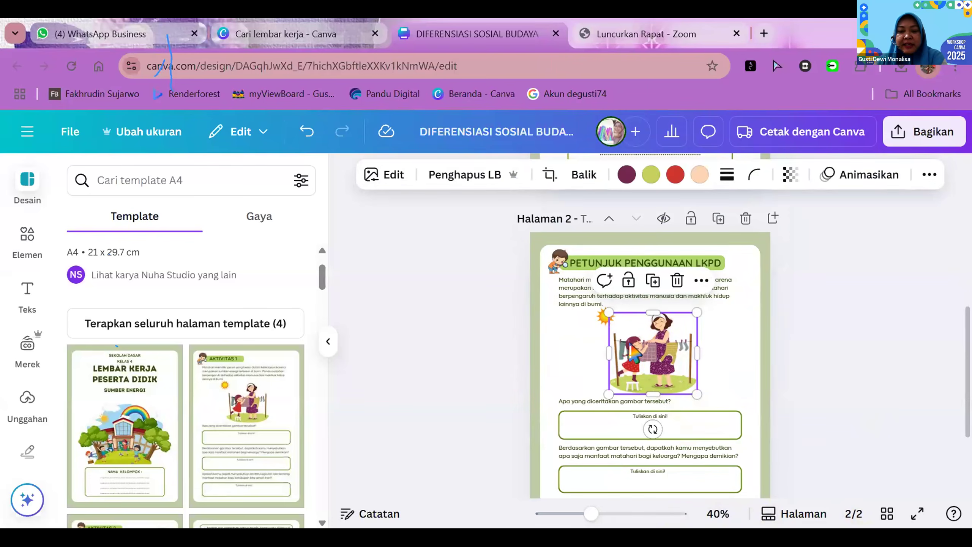
key("Delete")
left_click(607, 320)
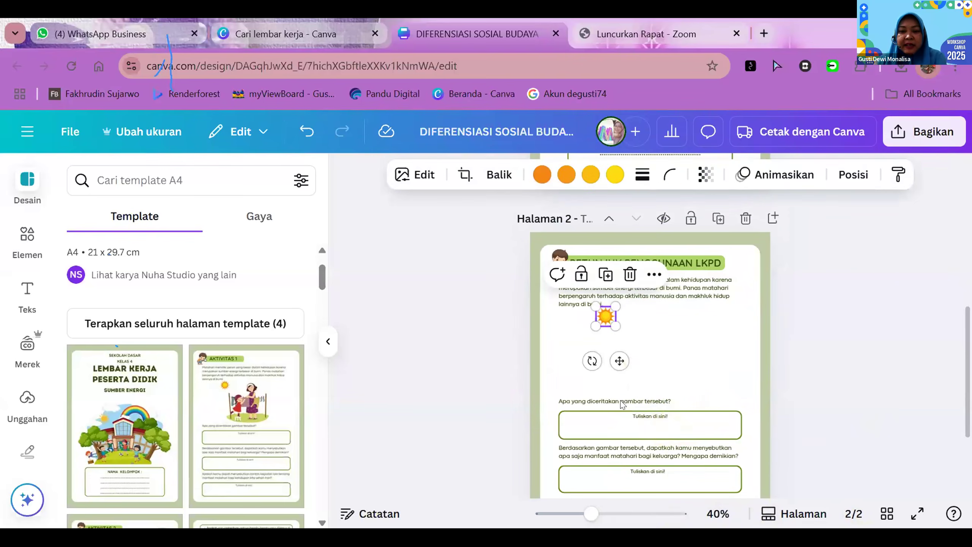
key("Delete")
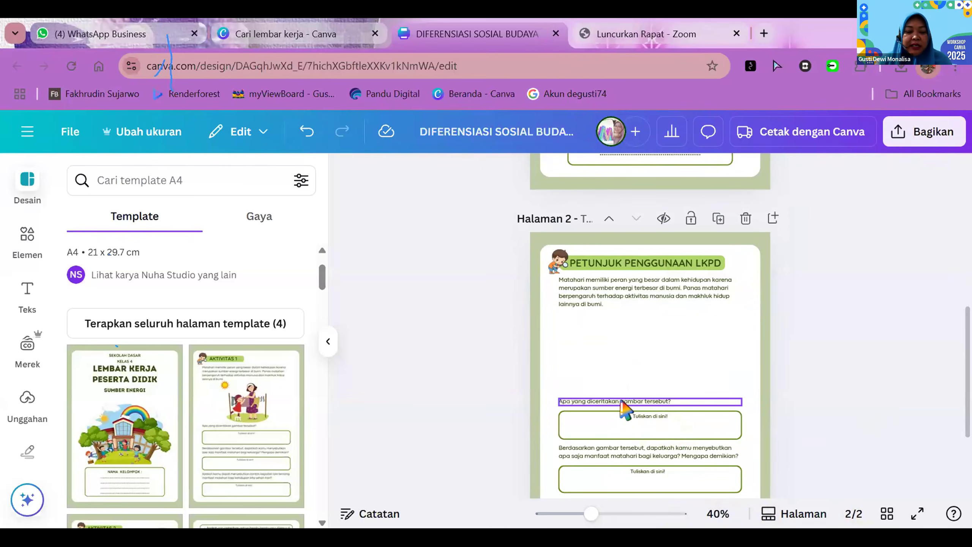
Delete the first two questions on page 2 together with their answer boxes and "Tuliskan di sini!" labels
left_click(622, 401)
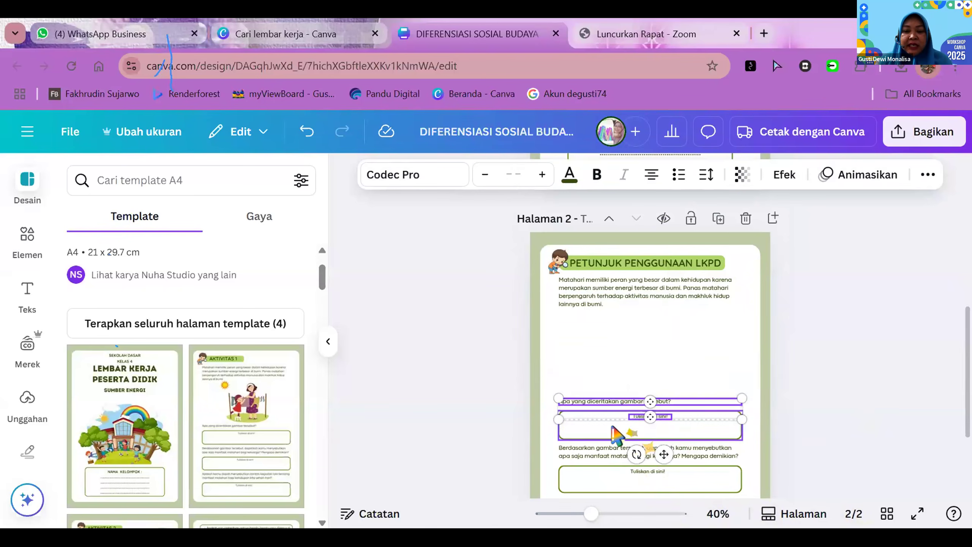
left_click(614, 439, "shift")
left_click(612, 453, "shift")
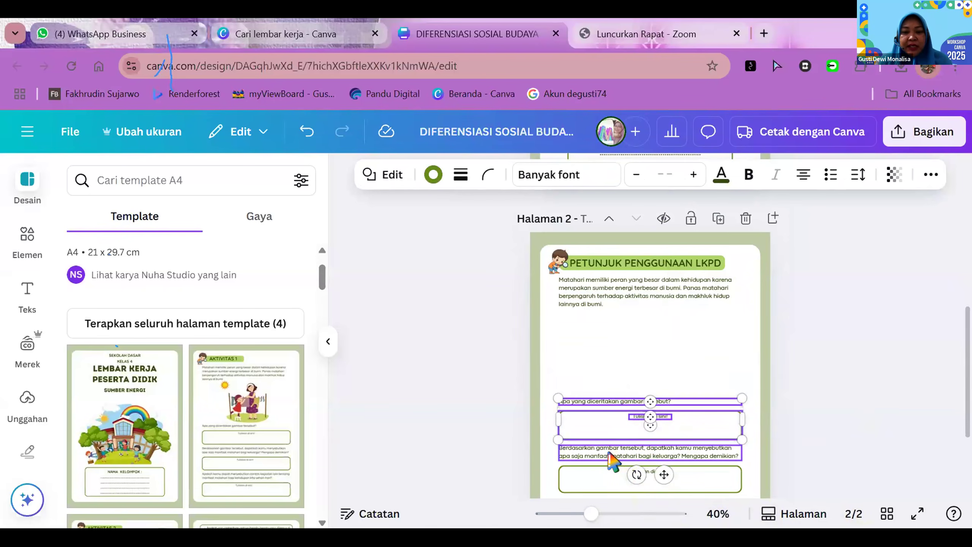
left_click(621, 477, "shift")
left_click(640, 472, "shift")
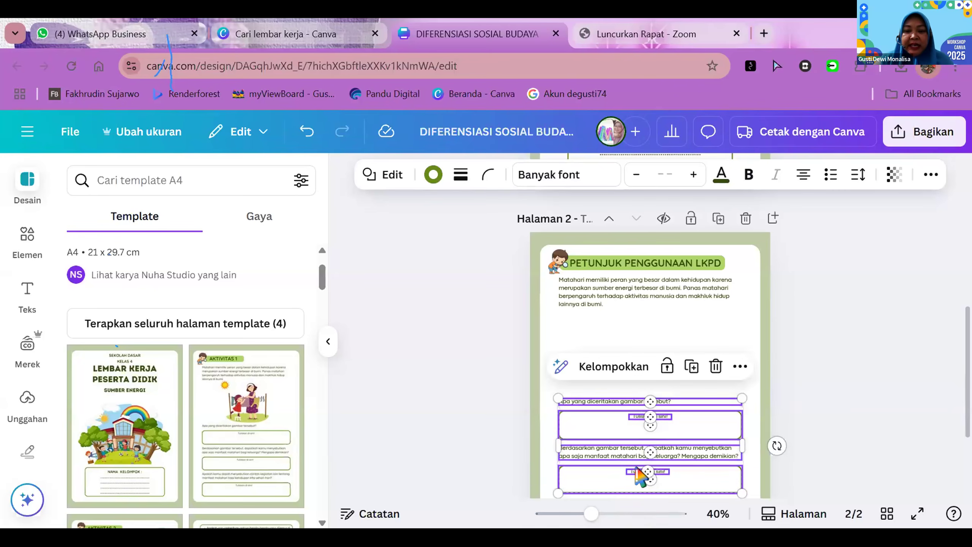
key("Delete")
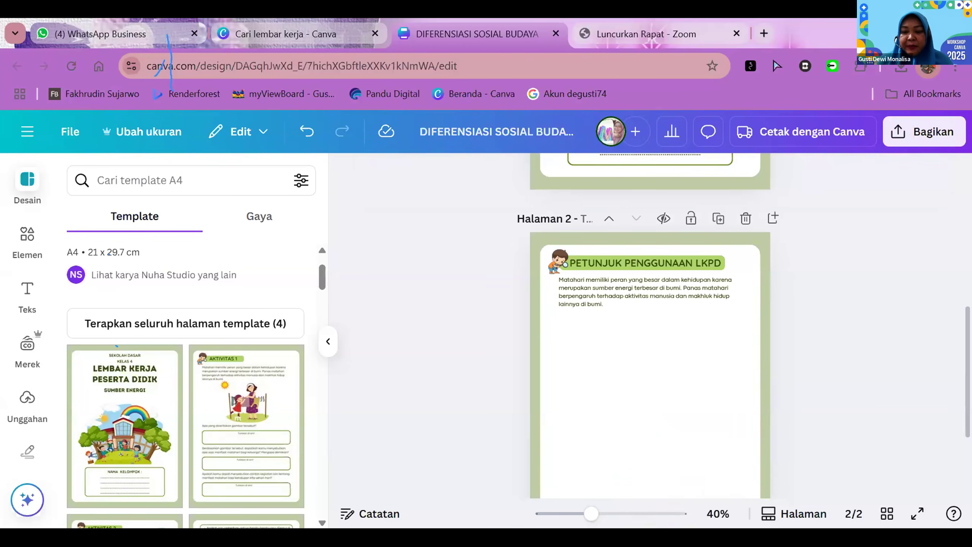
Delete the remaining question at the bottom of page 2, along with its "Tuliskan di sini!" label and answer box
scroll(660, 433, "down", 2)
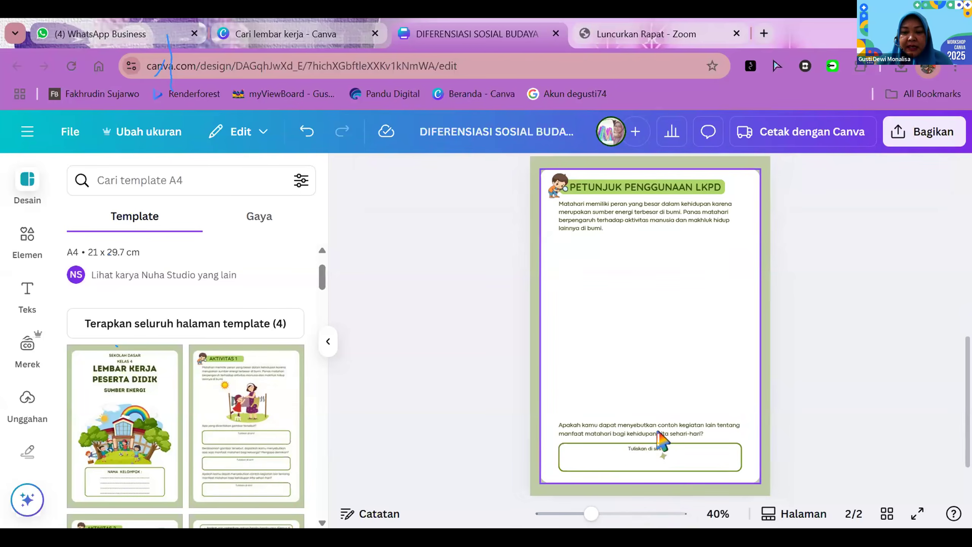
scroll(661, 440, "down", 1)
left_click(651, 373)
key("Delete")
left_click(644, 395)
key("Delete")
left_click(647, 400)
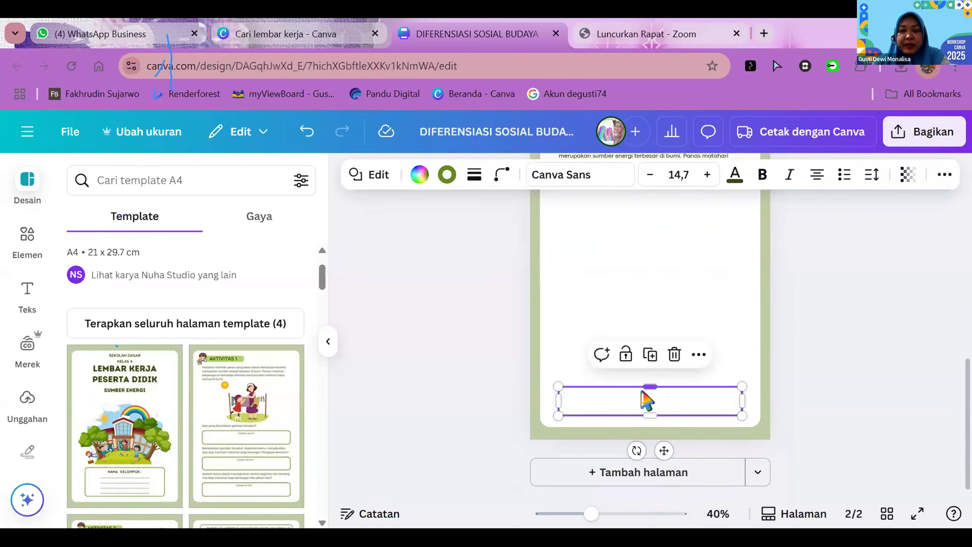
key("Delete")
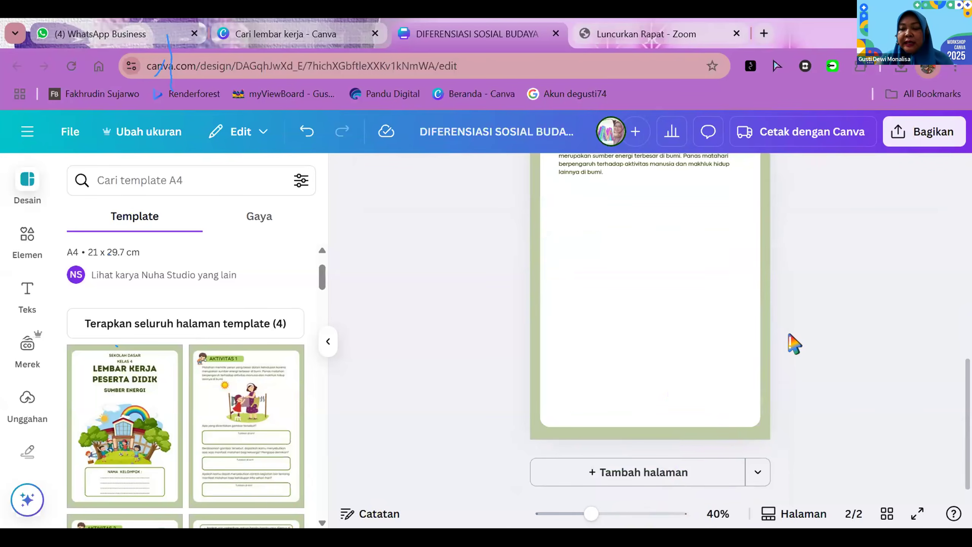
Move the page 2 paragraph slightly lower beneath the heading and set its font size to 18
scroll(600, 257, "up", 4)
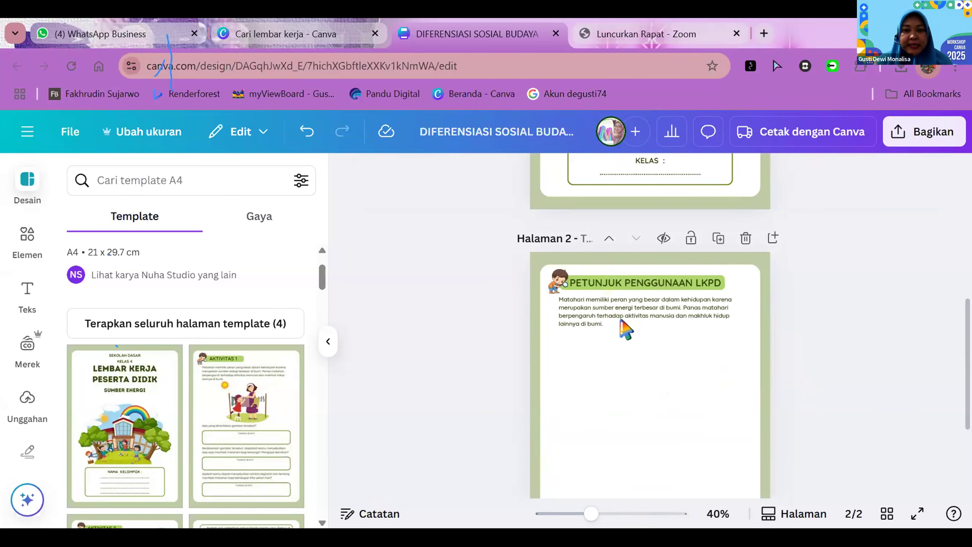
left_click(622, 324)
left_click_drag(622, 324, 622, 324)
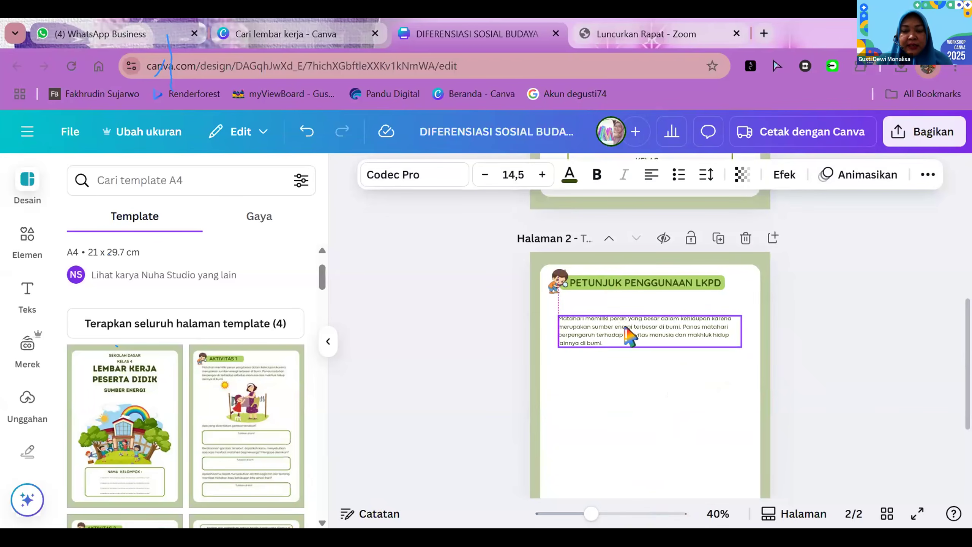
double_click(627, 333)
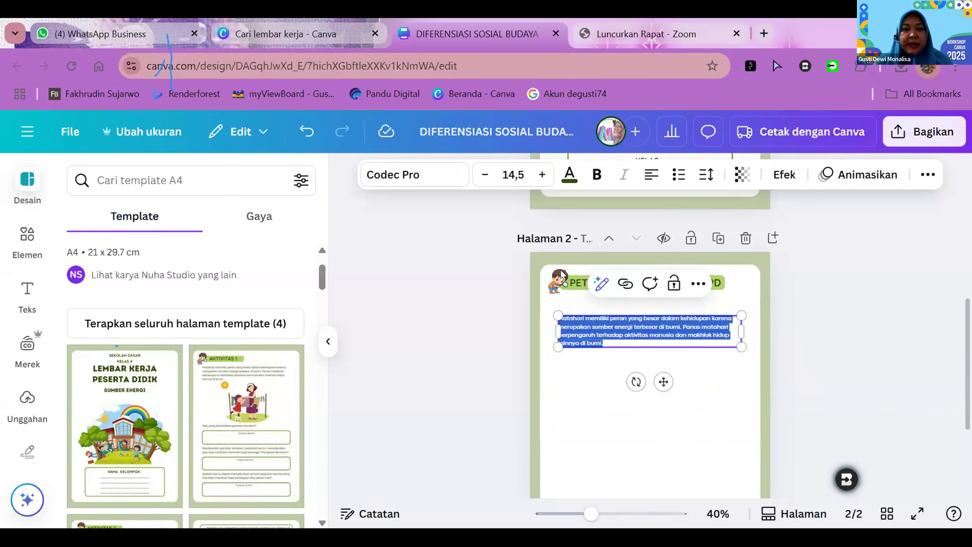
left_click(517, 175)
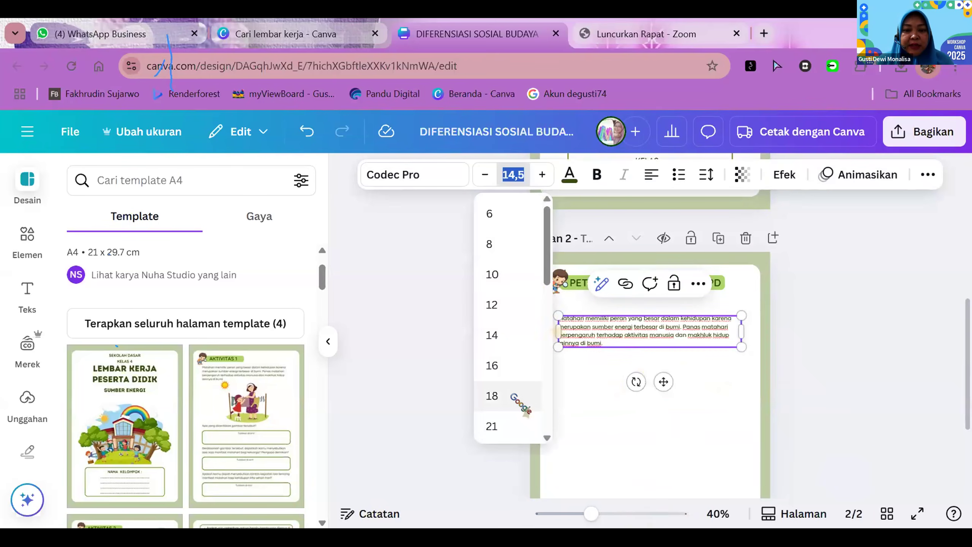
left_click(513, 396)
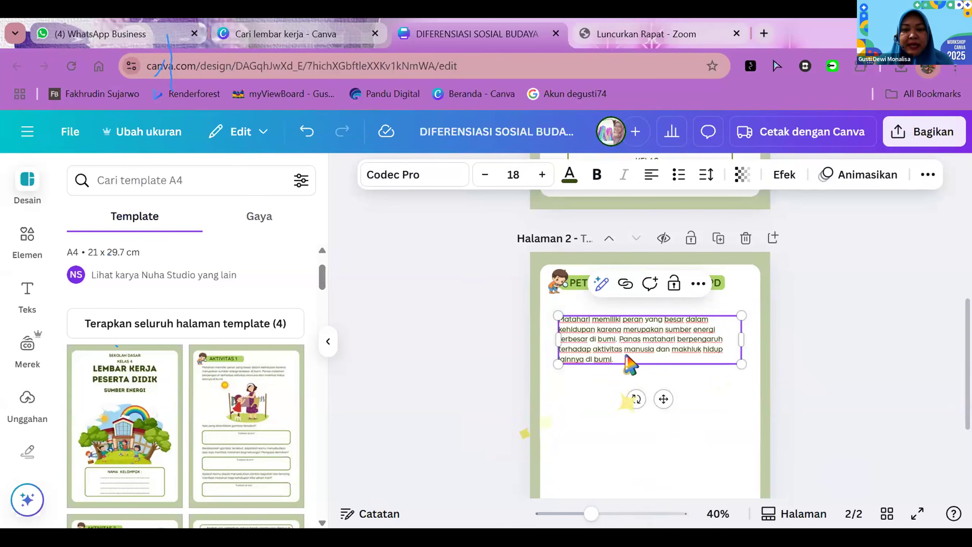
Replace the page 2 paragraph with a numbered list whose first item reads "Berdoa saat mulai mengerjakan LKPD;"
left_click_drag(626, 357, 562, 323)
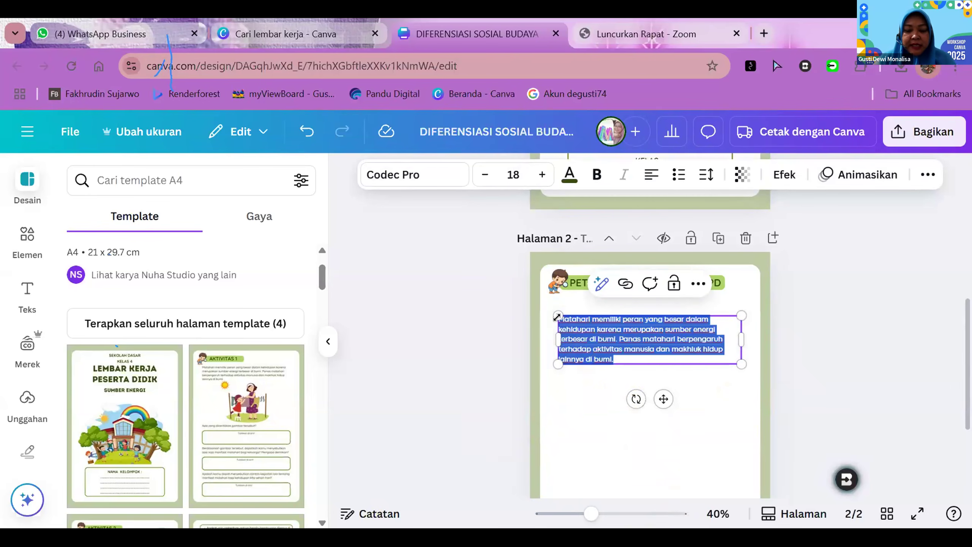
type("1. ")
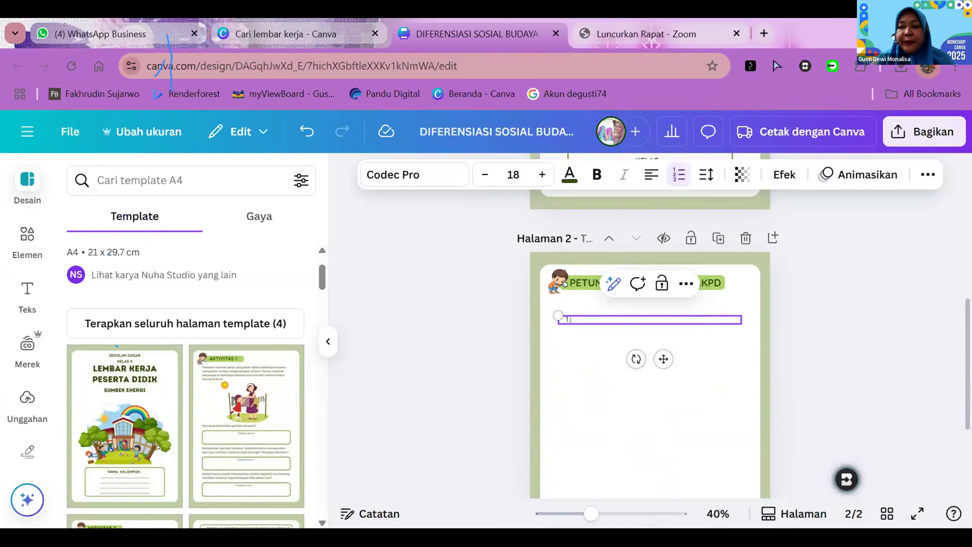
type("Berdoa saat mulai mengerjakan ")
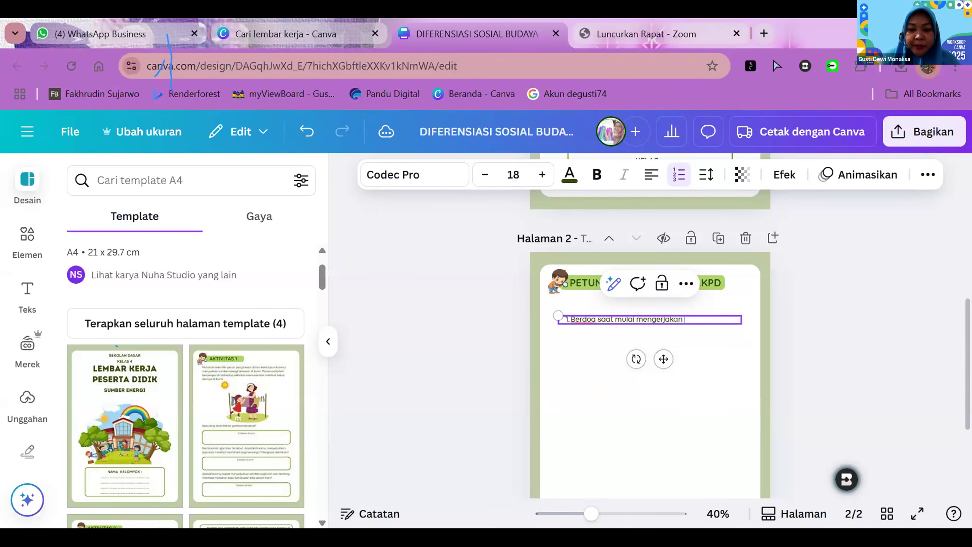
type("LKPD;")
Add "Isilah identitas Ananda pada sampul LKPD ini;" as the second item of the numbered list on page 2
key("Return")
type("Isila")
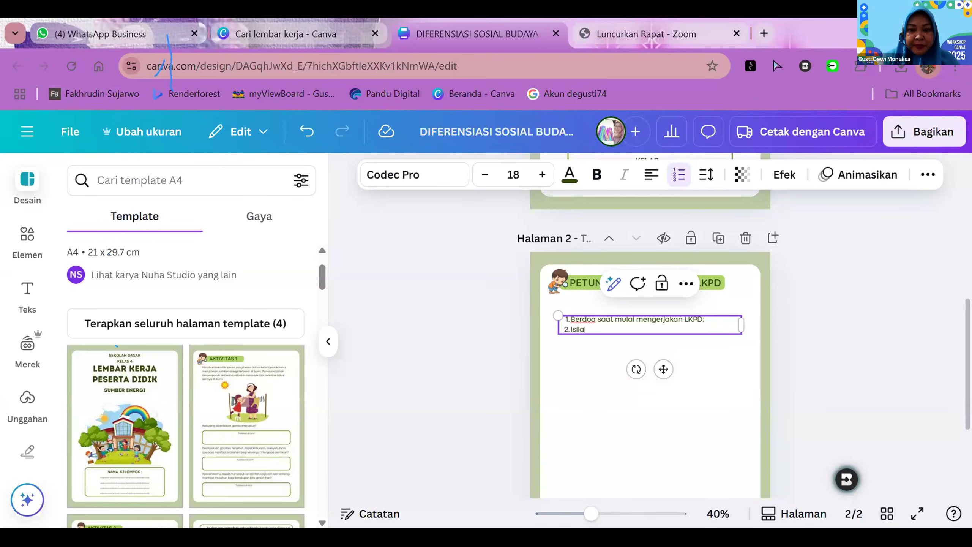
type("h Identitas Ananda pada sa")
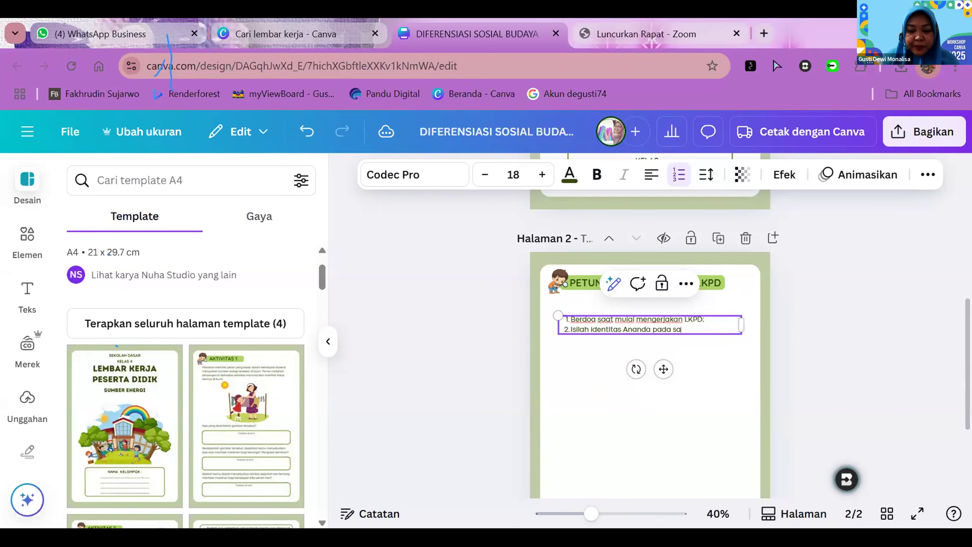
type("mpul LKP")
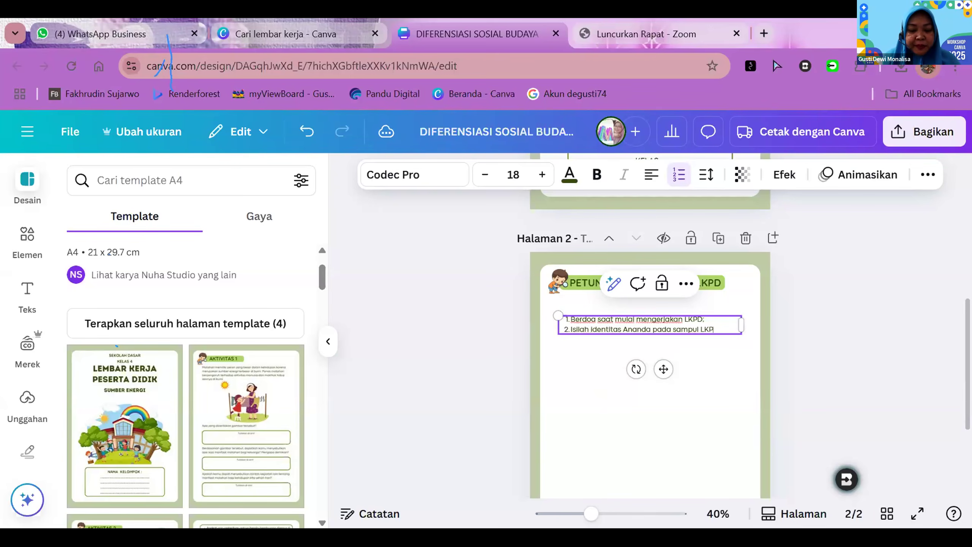
type("D ini;")
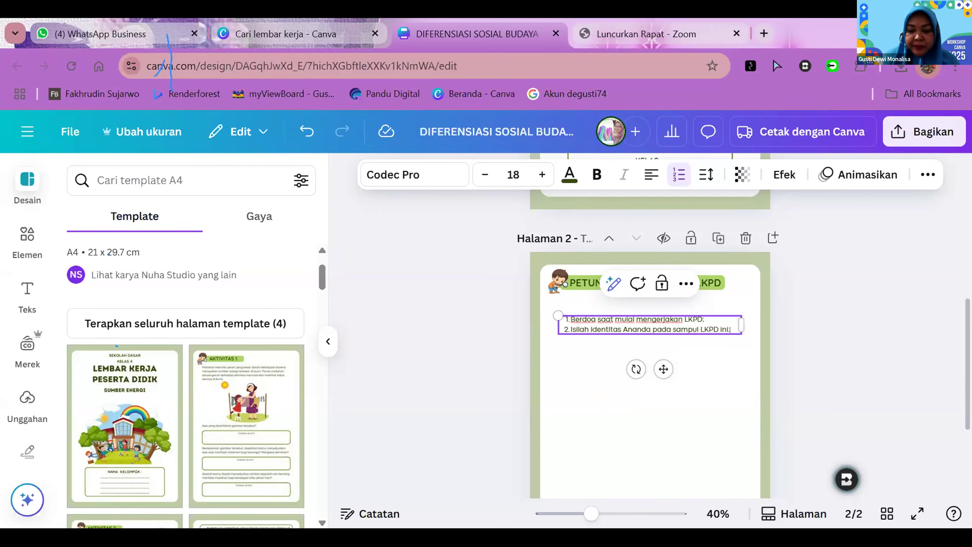
Add the third list item, "Literasi materi yang tertera pada LKPD dan buku siswa, serta literatur yang terkait materi;"
key("Return")
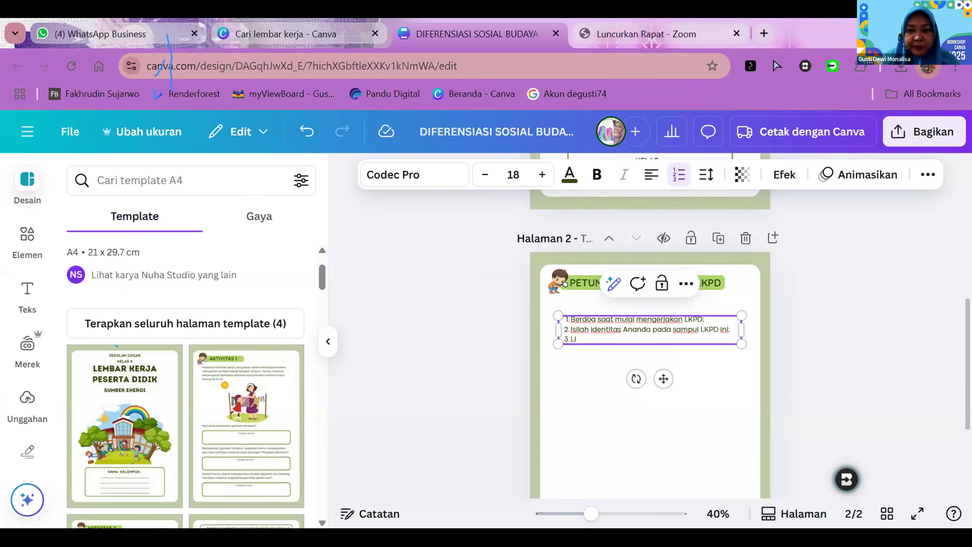
key("BackSpace")
key("BackSpace")
type("terasi materi yang tert")
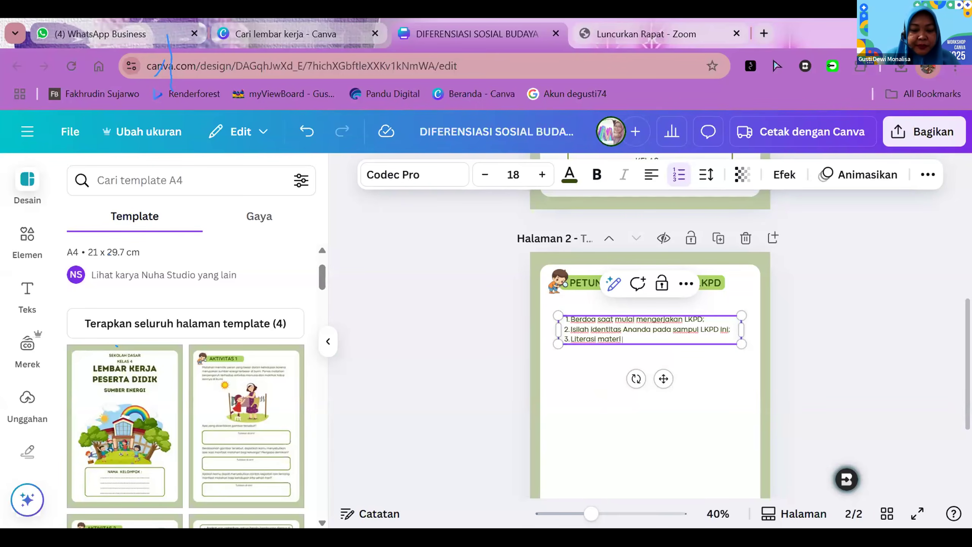
type("e")
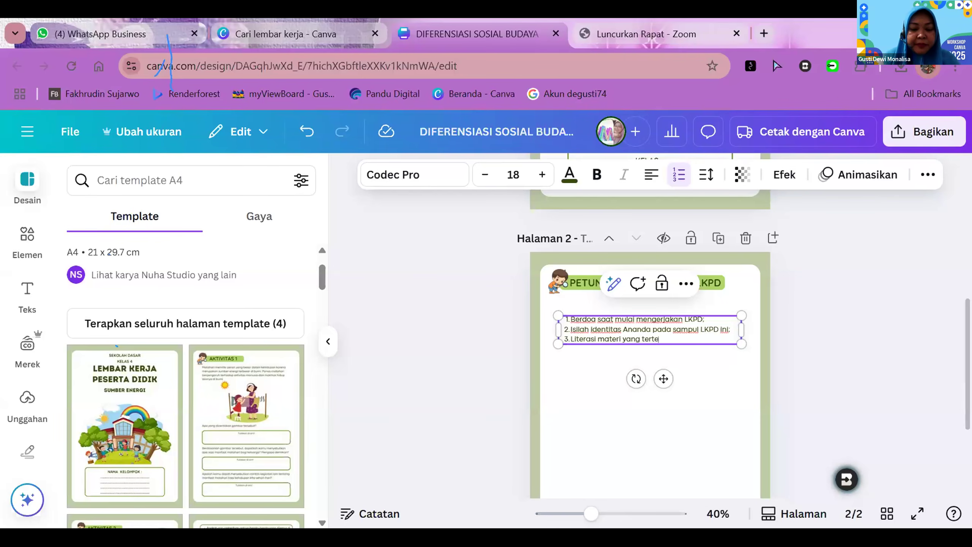
type("ra pa")
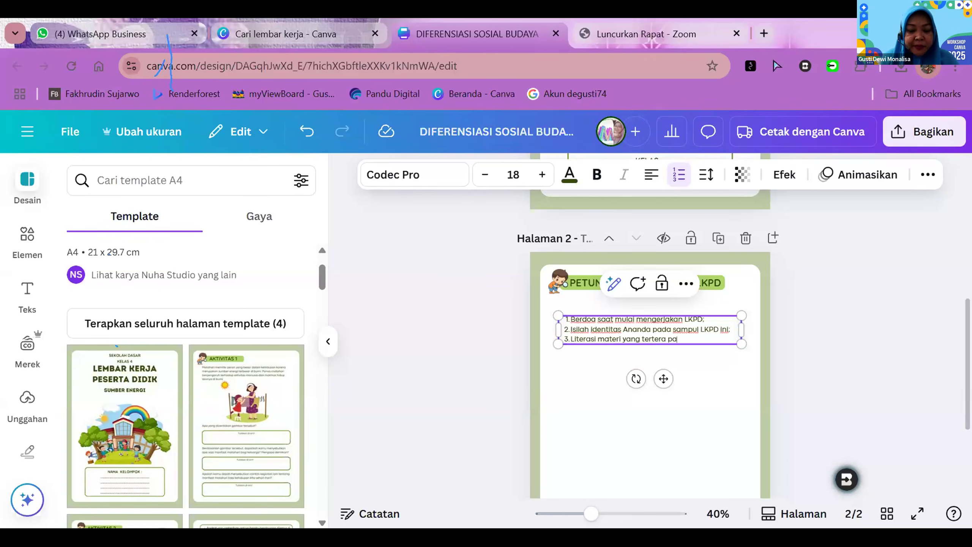
type("da LP")
key("BackSpace")
type("K")
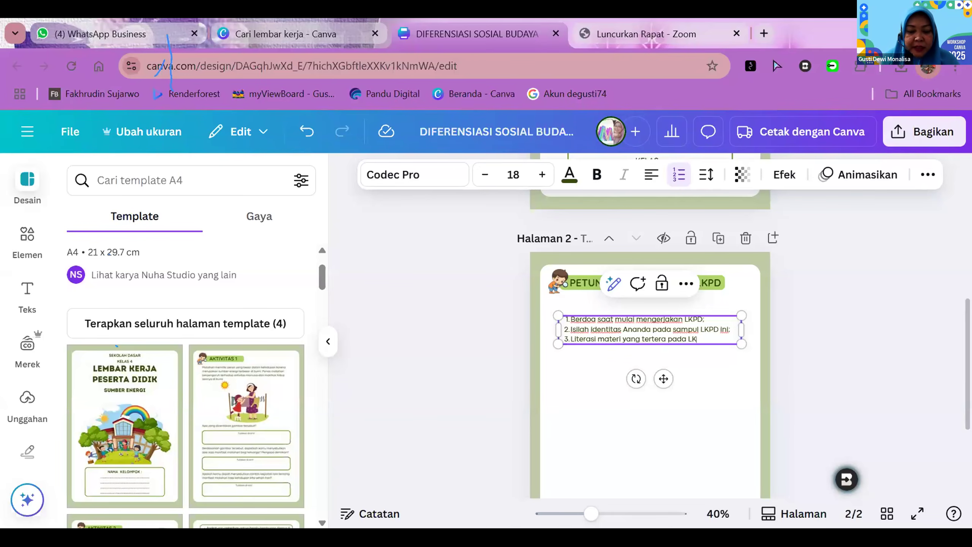
type("PD dan buku si")
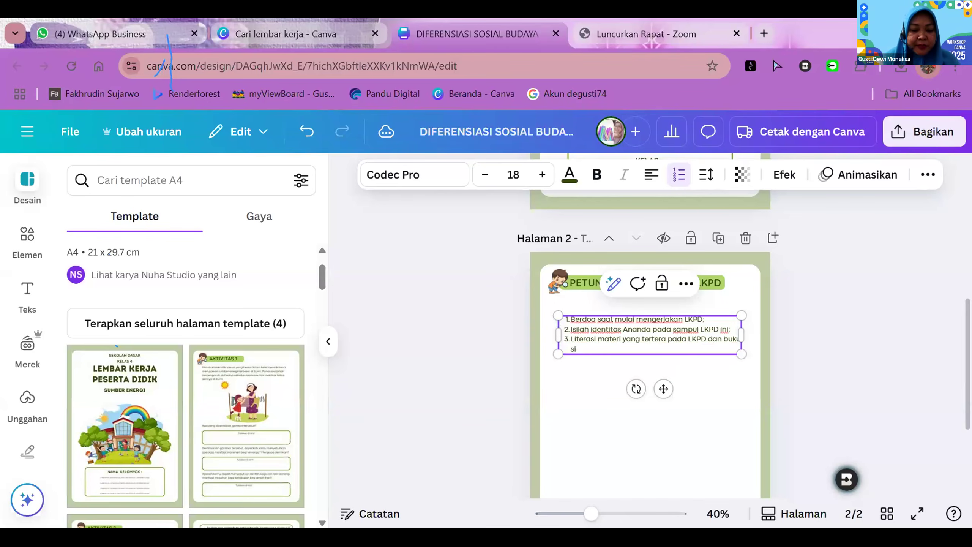
type("swa, serta lite")
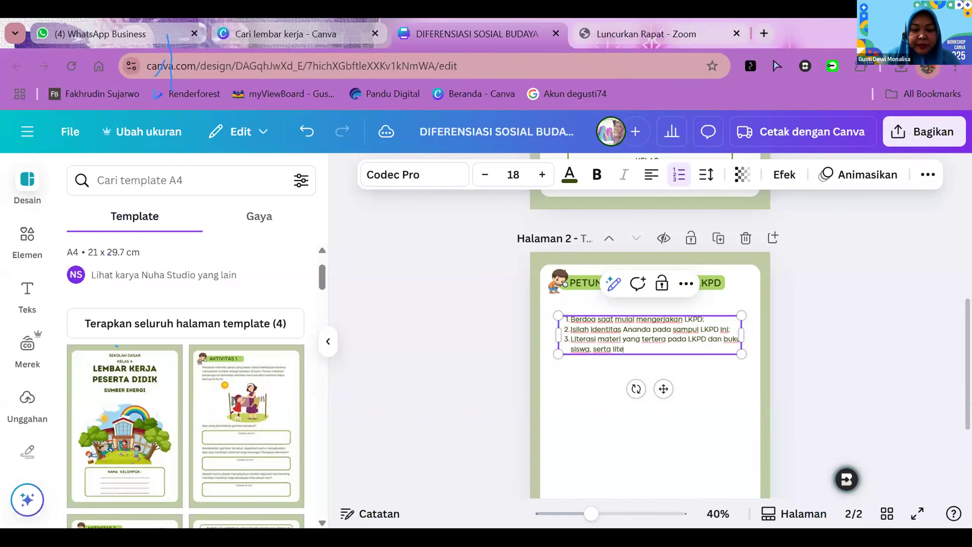
type("ratur yang t")
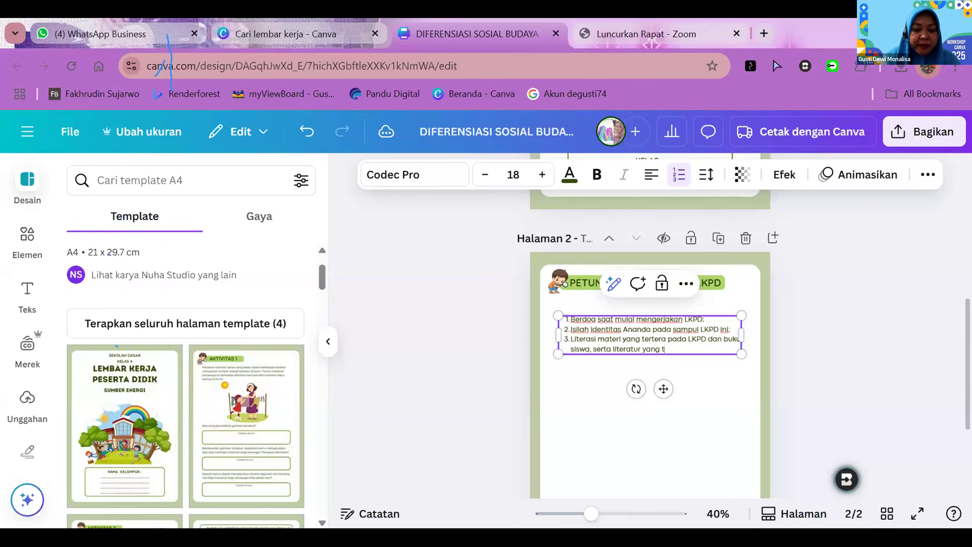
type("erkait materi;")
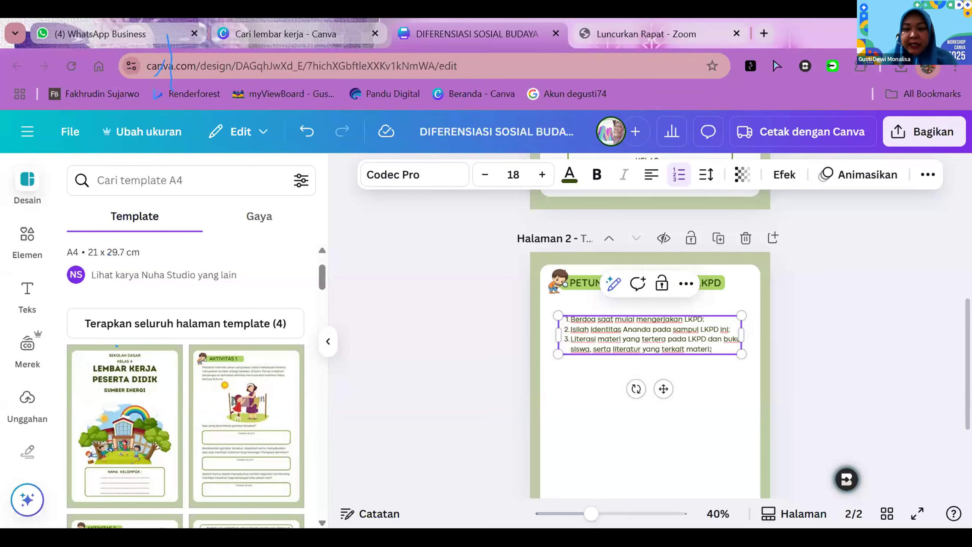
Add "Literasi petunjuk asesmen formatif;" as the fourth item of the numbered instructions on page 2
key("Return")
type("Liter")
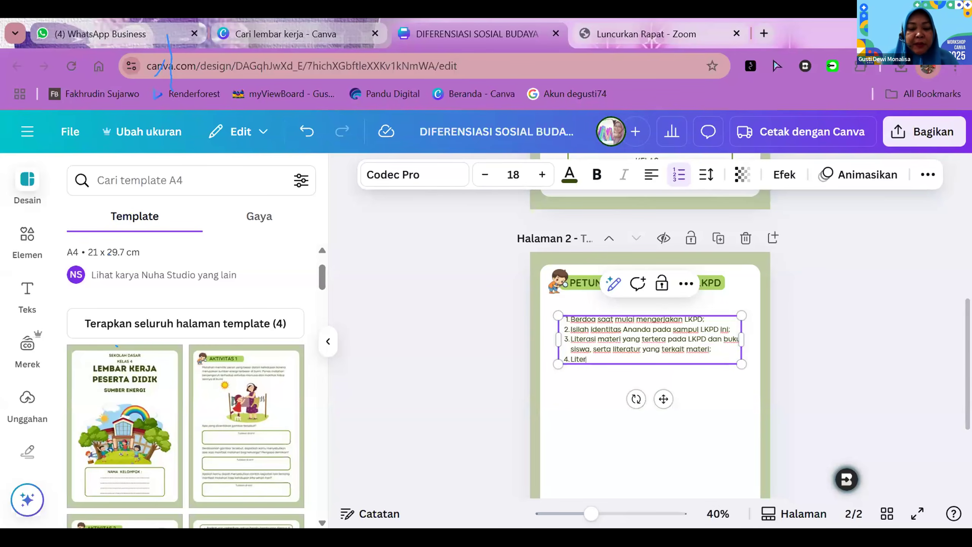
type("asi petun")
type("ju")
key("BackSpace")
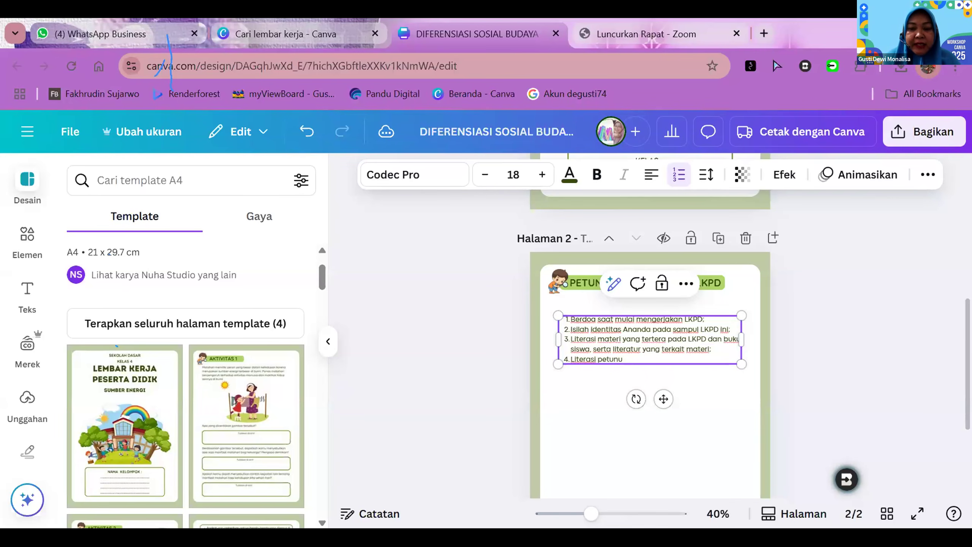
type("juk")
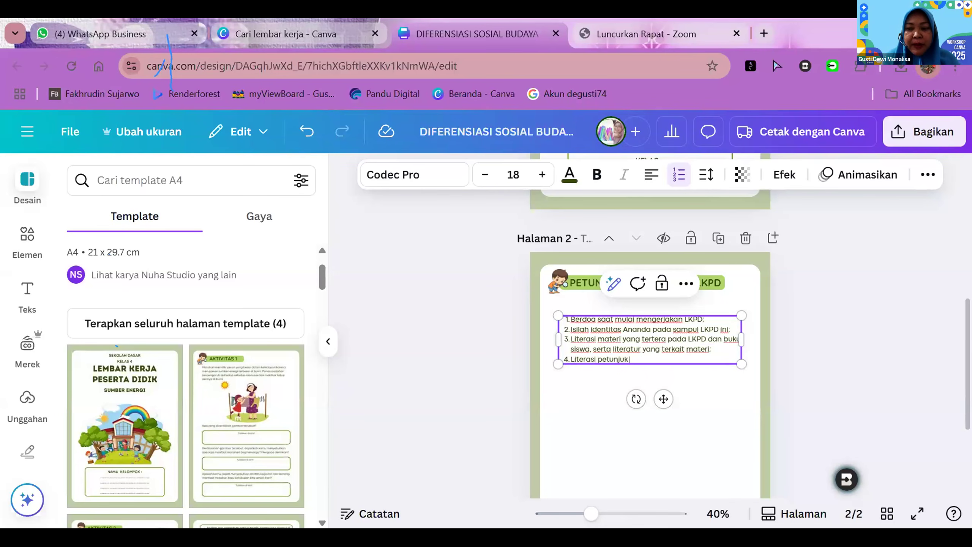
type(" asesmen ")
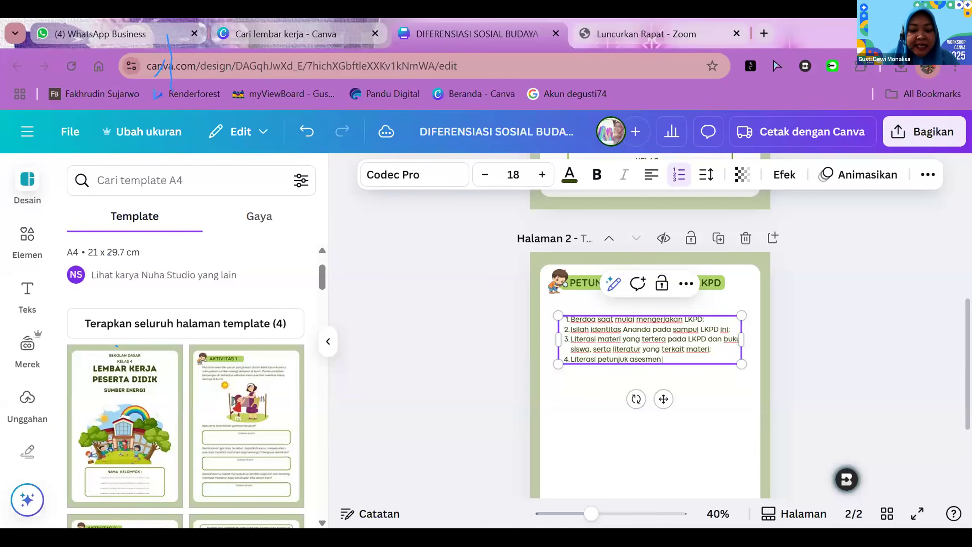
type("formatif;")
Add "Mengerjakan asesmen formatif dengan teliti, tekun, dan tepat waktu;" as the fifth item of the numbered list on page 2
key("Return")
type("Mengerjakan")
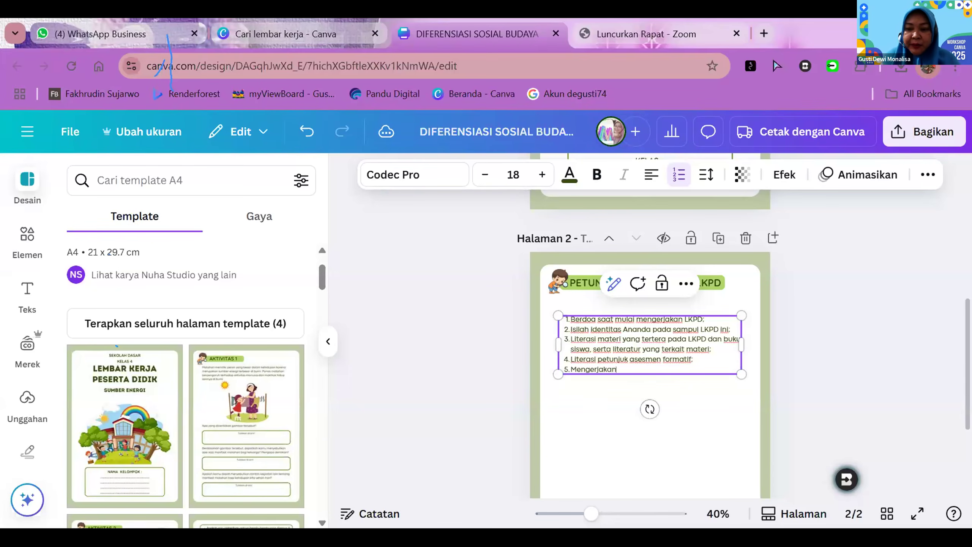
type(" ases")
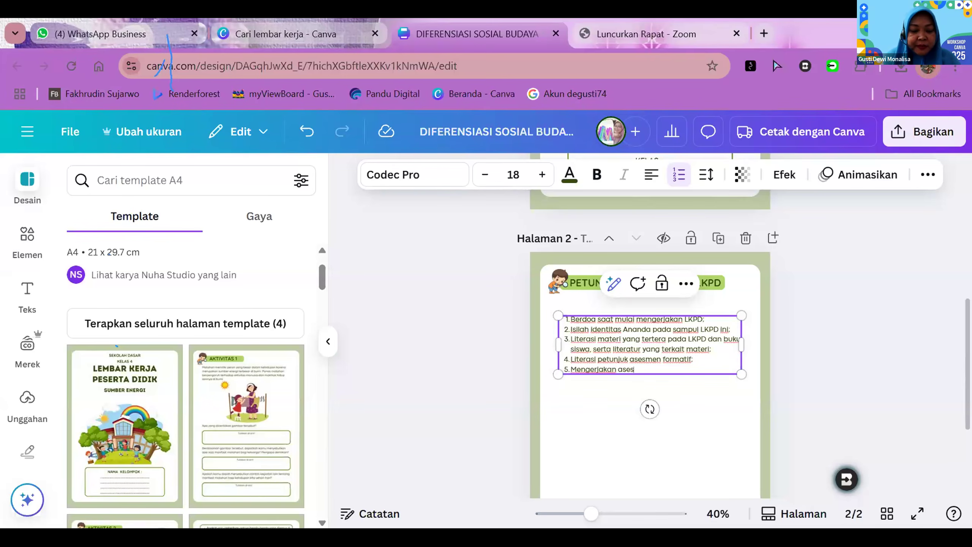
type("men ")
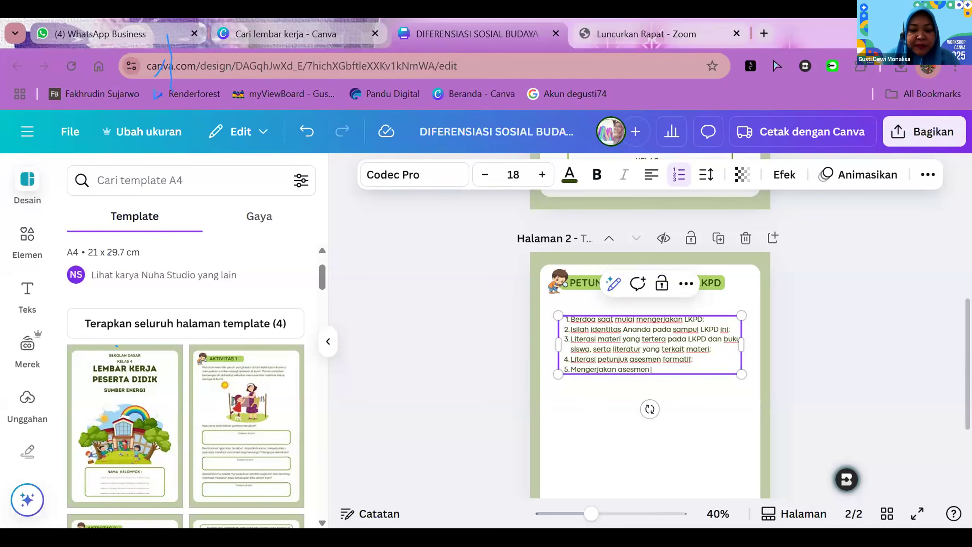
type("formatif")
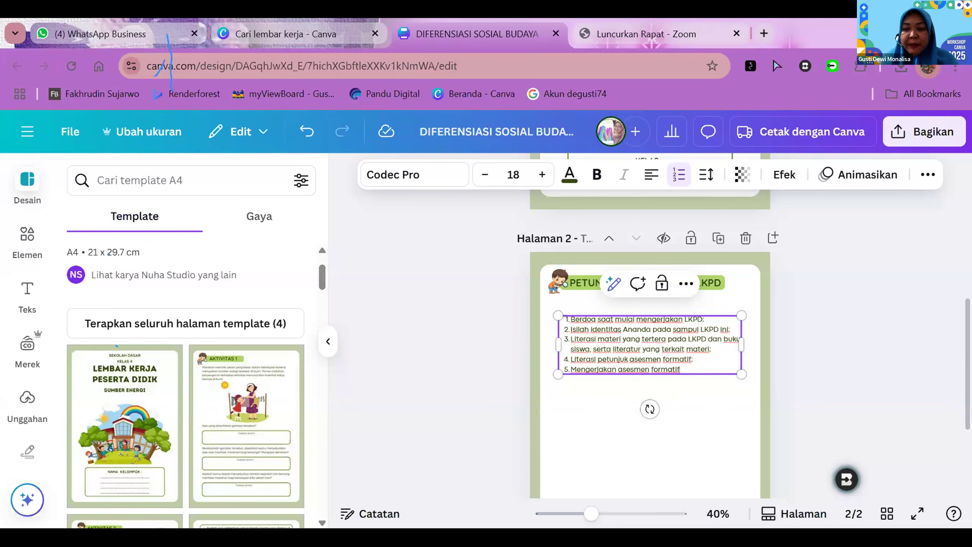
type(" de")
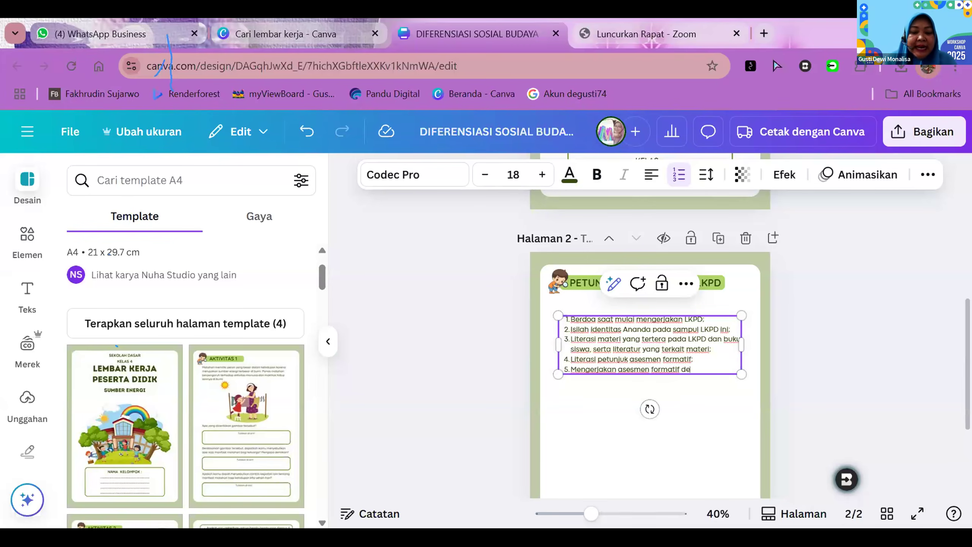
type("ngan teliti")
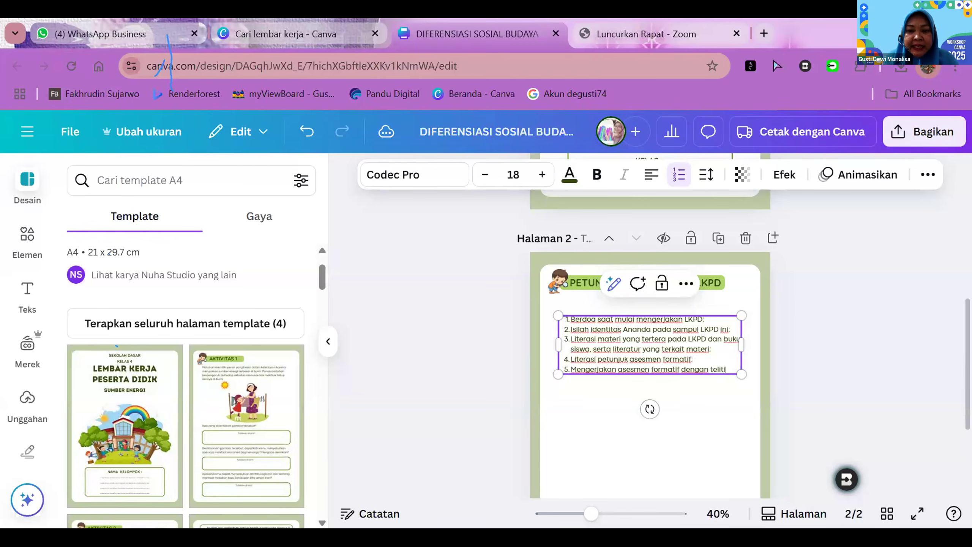
type(", tek")
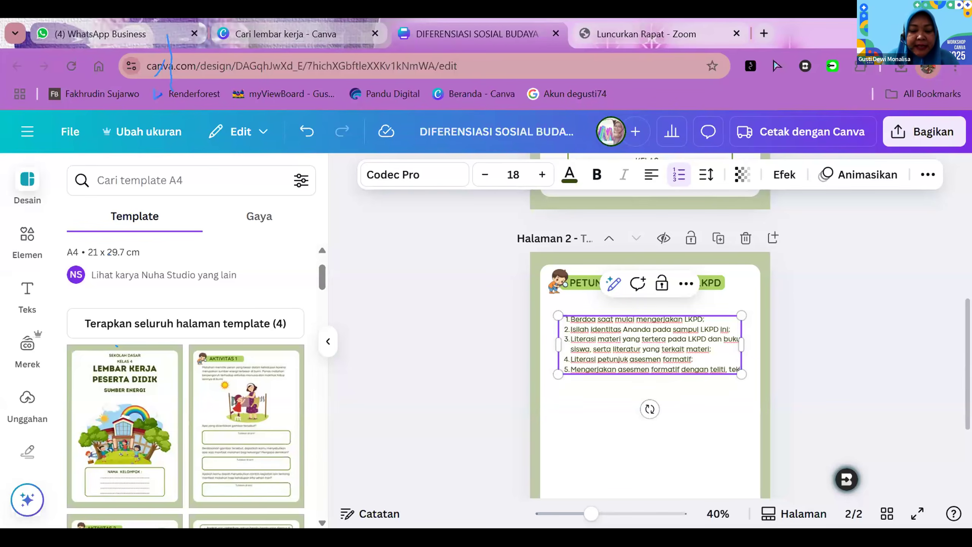
type("un, dan teppat")
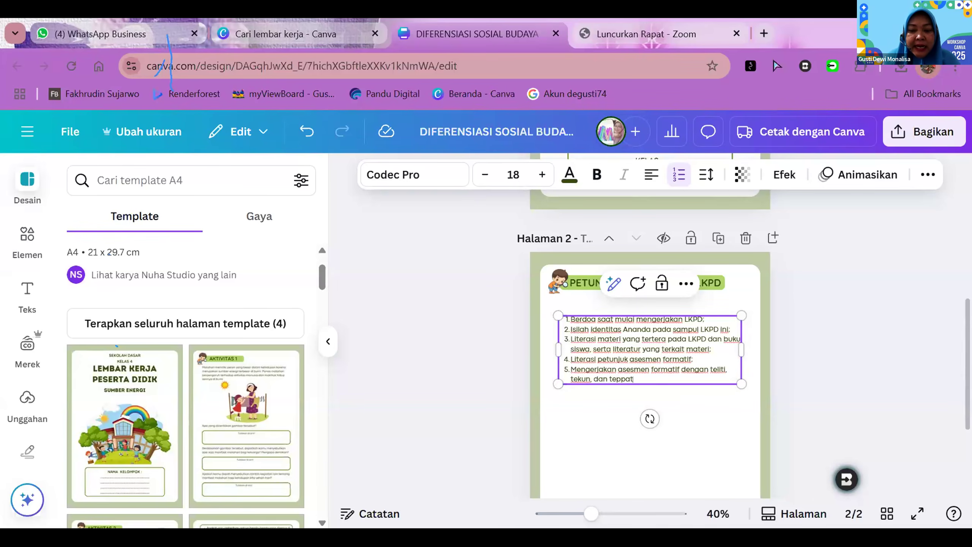
type("at w")
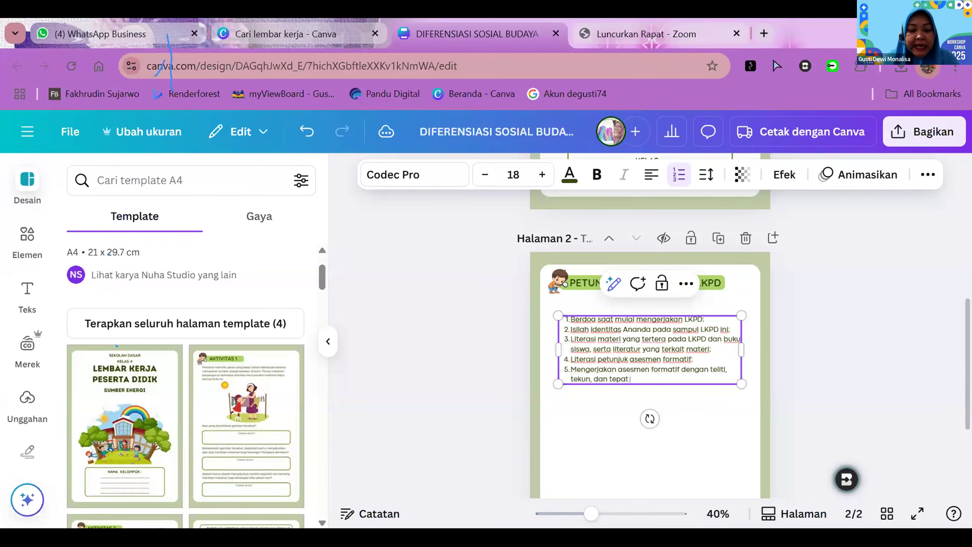
type("aktu;")
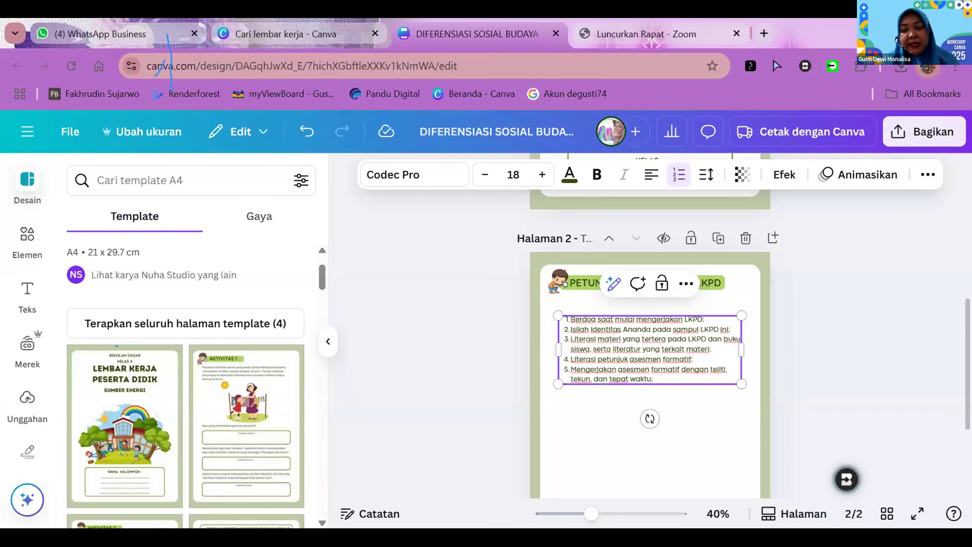
Add the sixth list item, "Menggunakan gawai/gadget untuk mengerjakan asesmen formatif;"
key("Return")
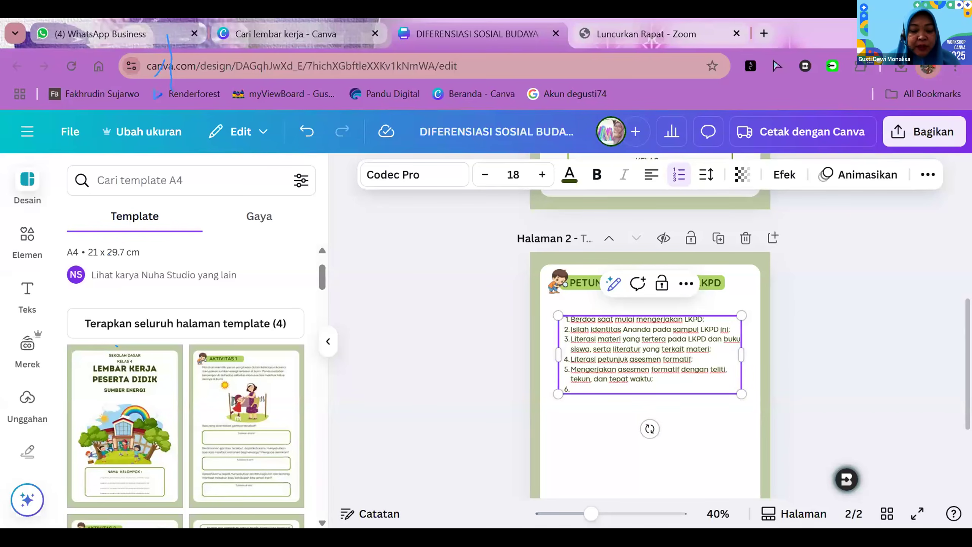
type("Menggunakan")
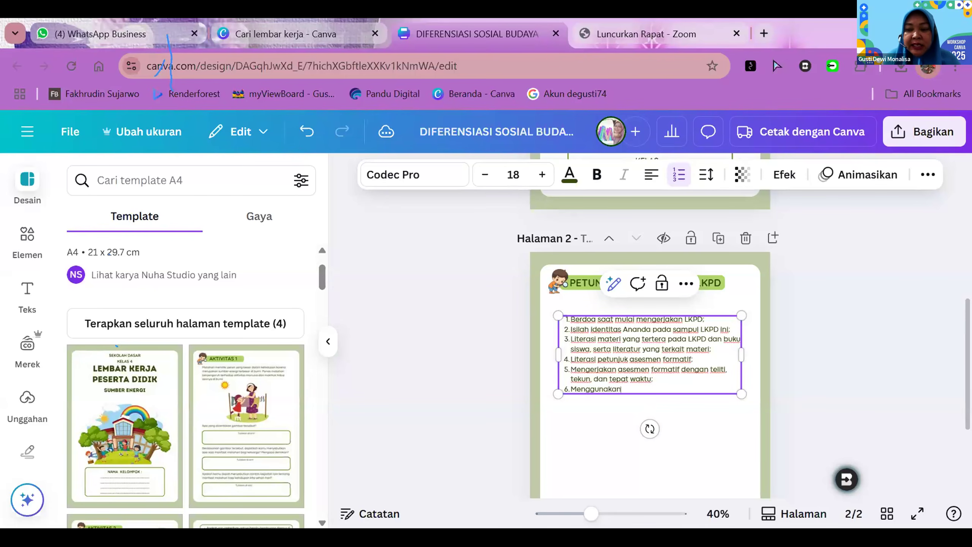
type(" gawai")
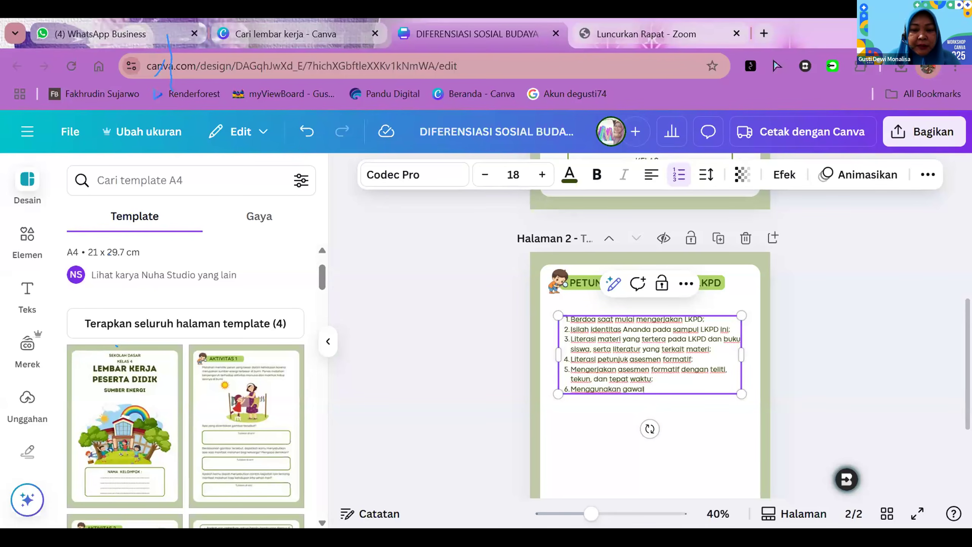
type("/gadget")
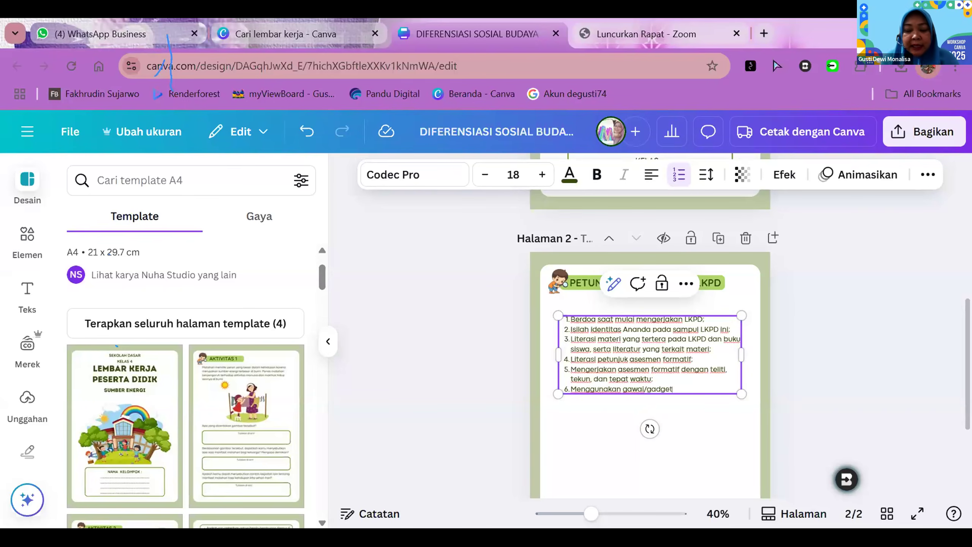
type(" untuk mengerjak")
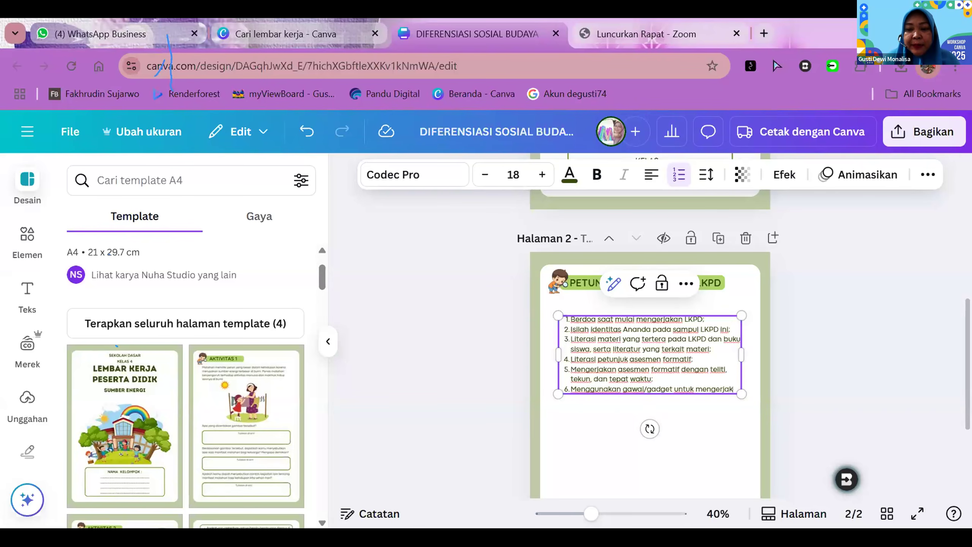
type("an")
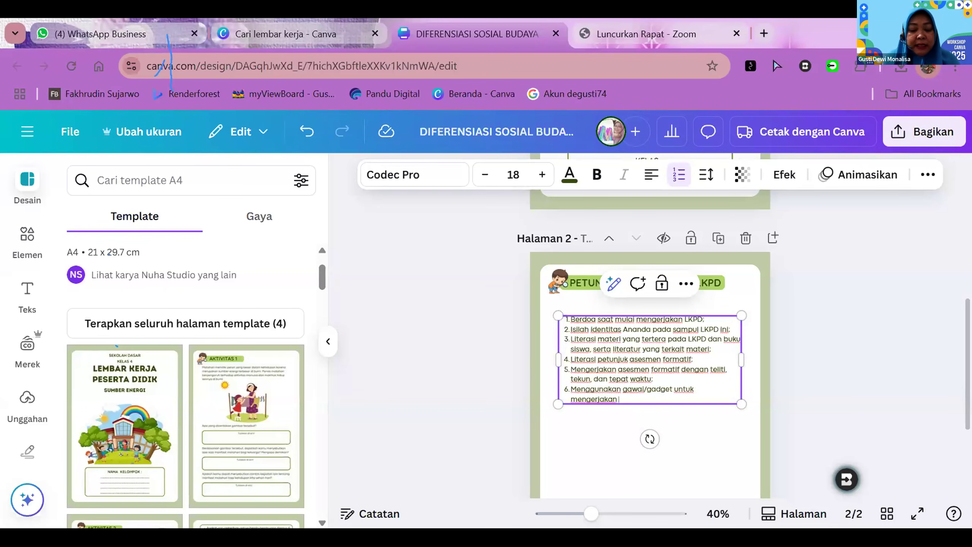
type(" asesmen")
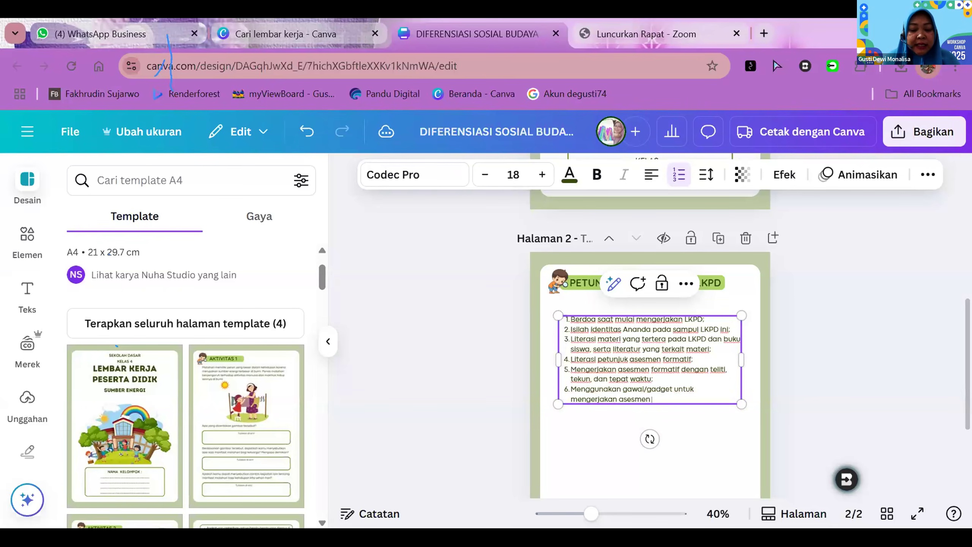
type(" formatif;")
Add the seventh item, "Tanyakan kepada guru mengenai asesmen formatif yang sulit dipahami;", and the eighth, "Periksa kembali jawanan Ananda pada asesmen formatif."
key("Return")
type("Ta")
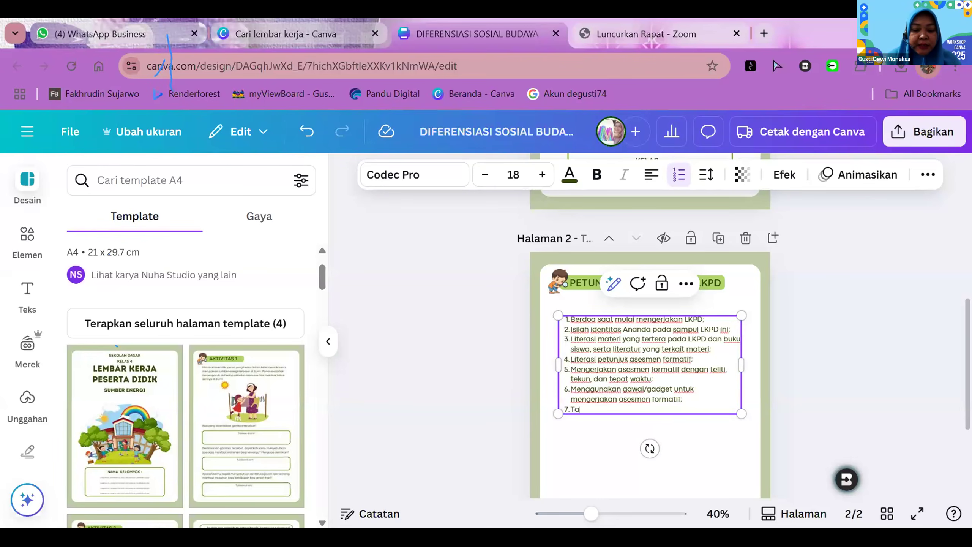
type("nyakan kepad")
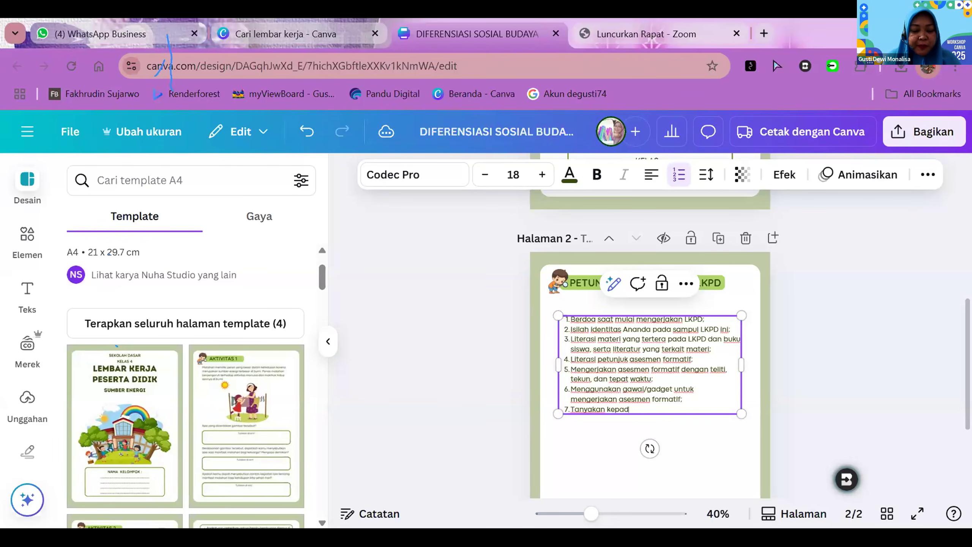
type("a guru men")
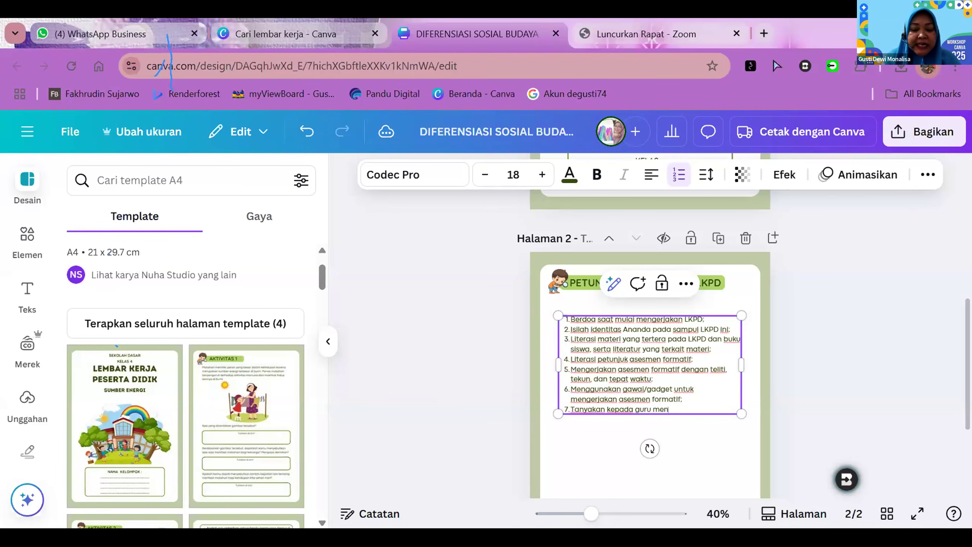
type("genai asesmen")
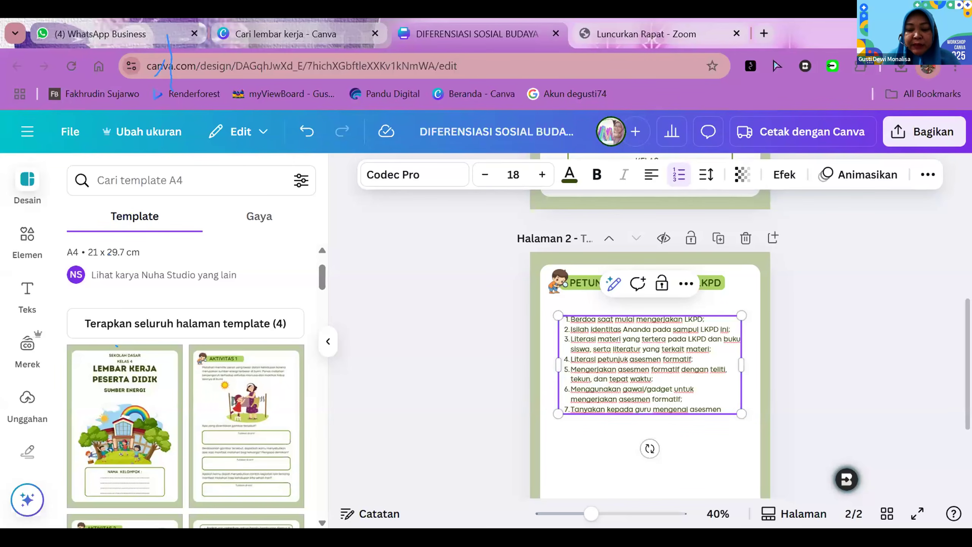
type(" formatif yang sulit dipahami;")
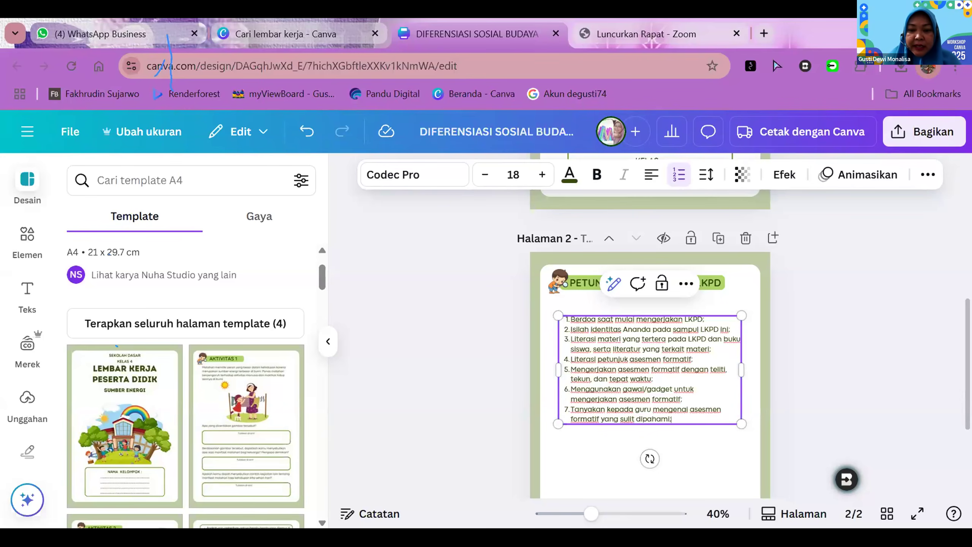
key("Return")
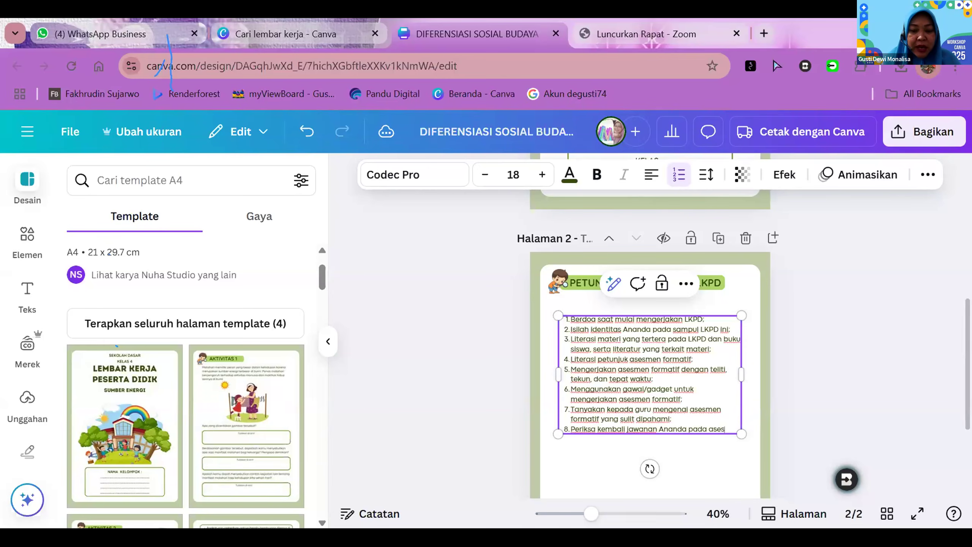
type("formatif.")
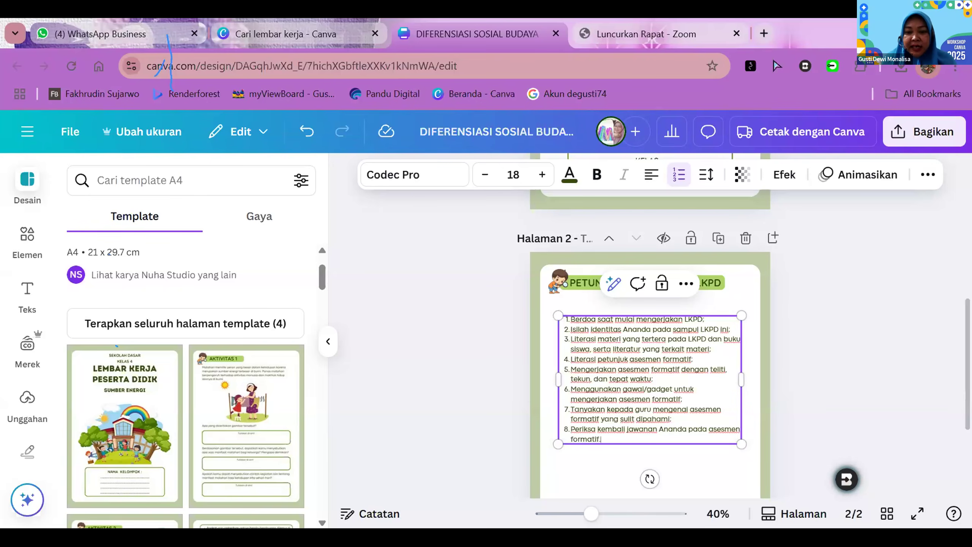
Set the line spacing of the whole numbered instruction list on page 2 to 1.8
left_click_drag(600, 439, 587, 419)
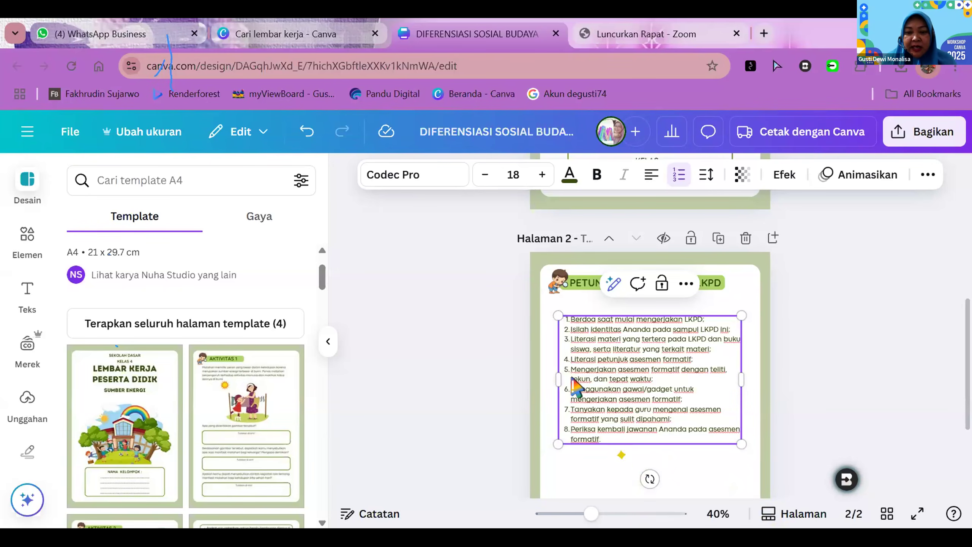
left_click_drag(573, 334, 570, 318)
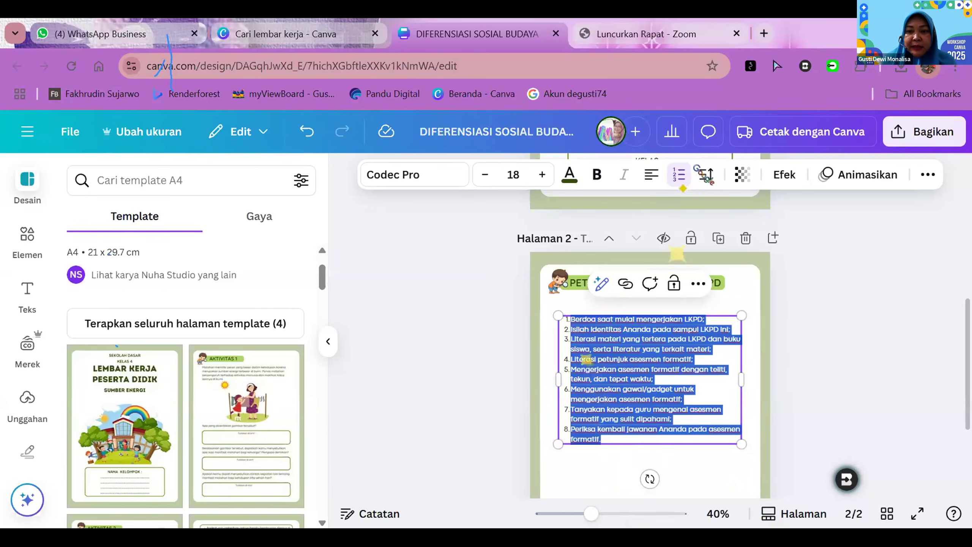
left_click(706, 174)
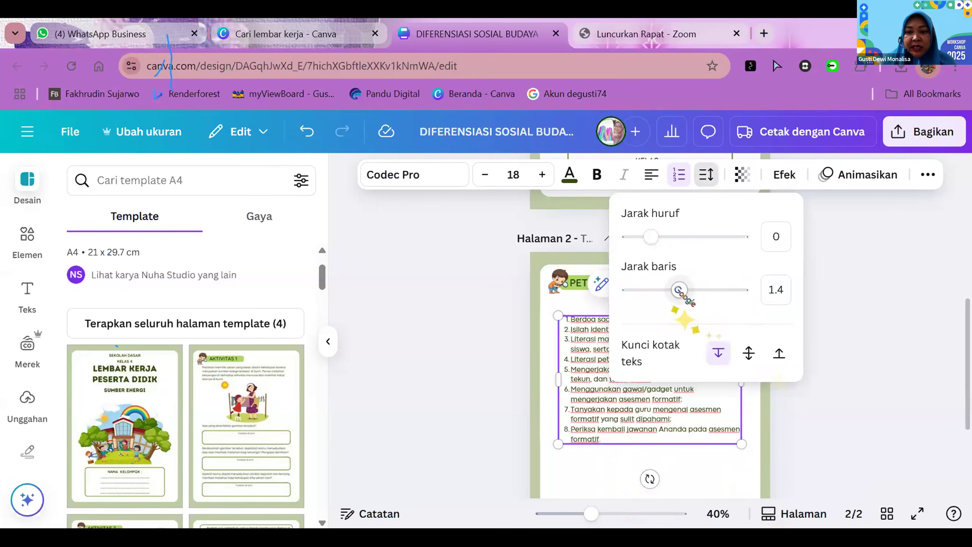
left_click_drag(680, 290, 701, 305)
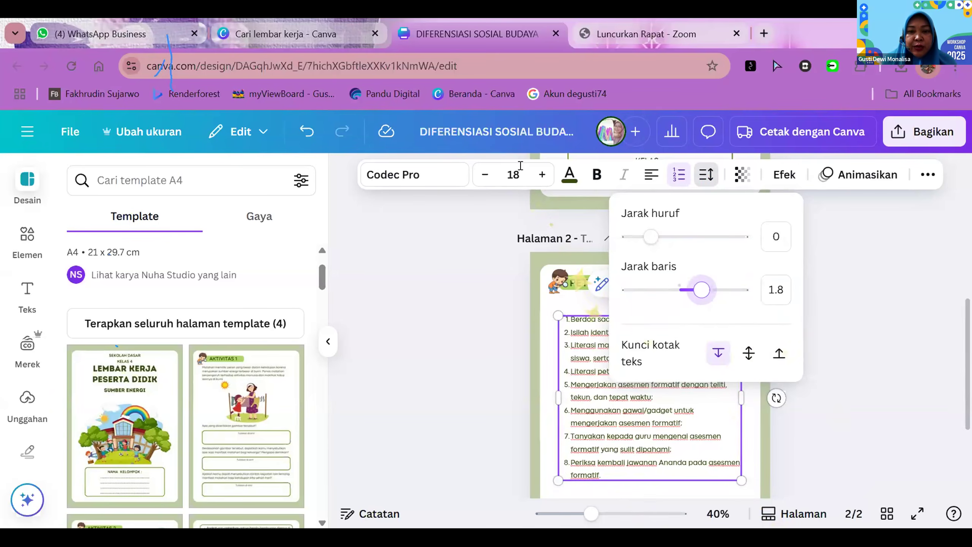
Set the numbered list's font size to 21 and justify its text
left_click(514, 174)
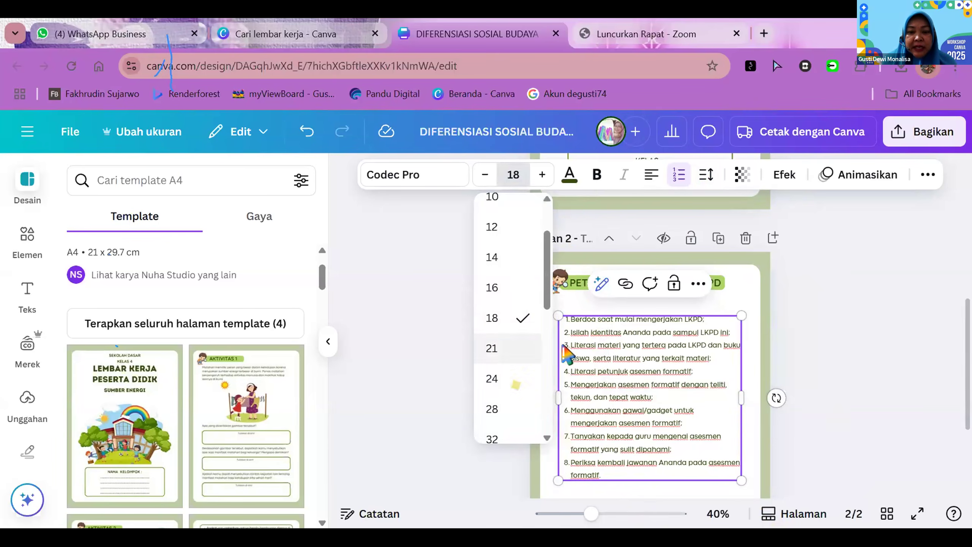
left_click(537, 348)
scroll(645, 377, "down", 4)
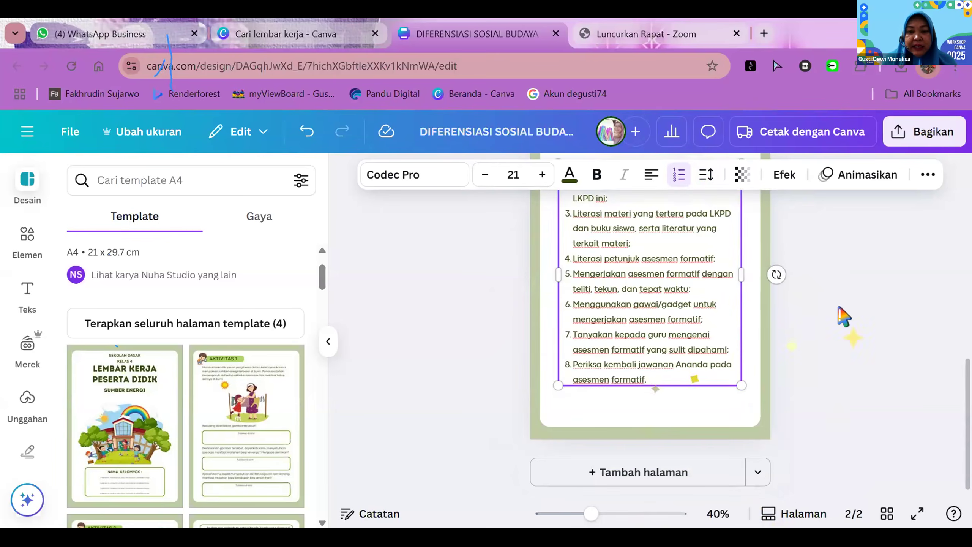
left_click(645, 177)
left_click(646, 177)
left_click(646, 177)
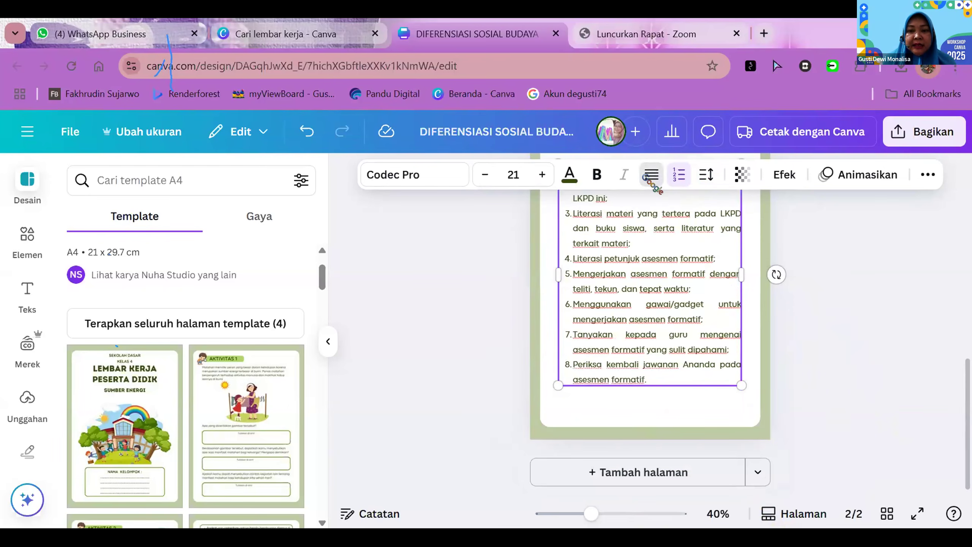
left_click(814, 348)
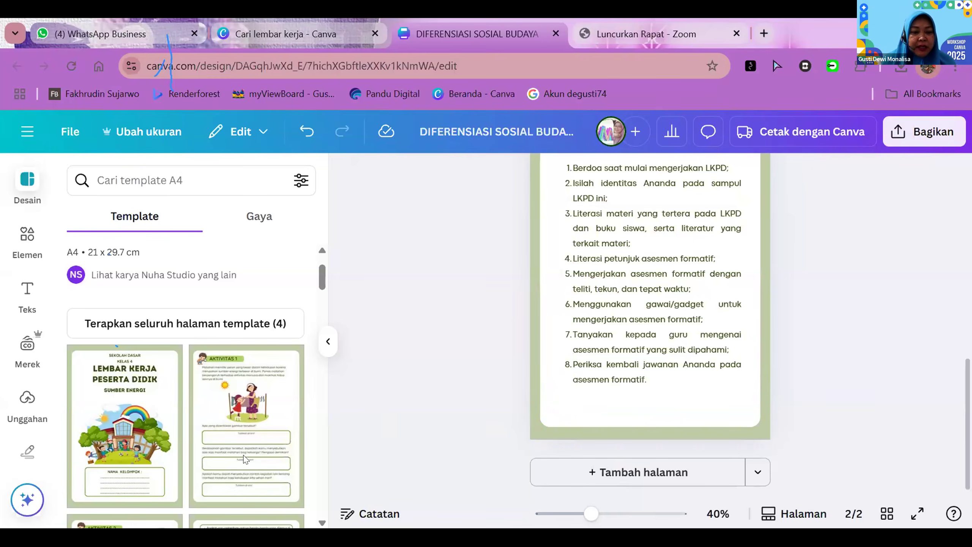
Add a third page after the instructions and apply the template's "Aktivitas 2" layout to it
scroll(251, 461, "down", 3)
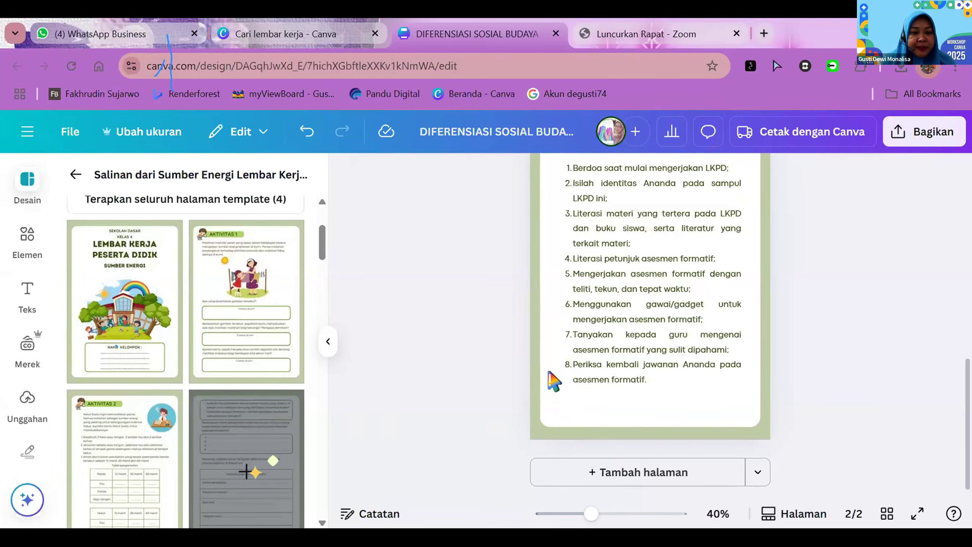
left_click(609, 473)
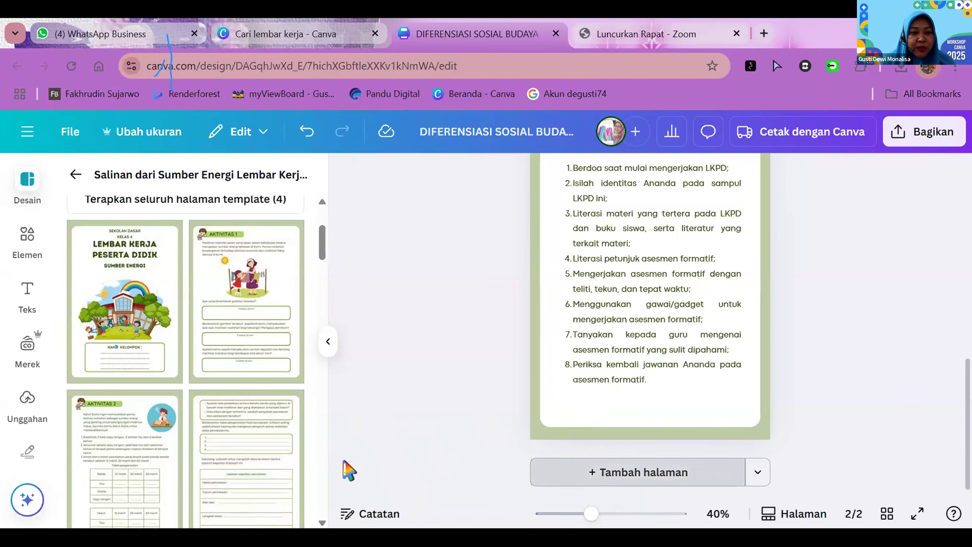
left_click(125, 471)
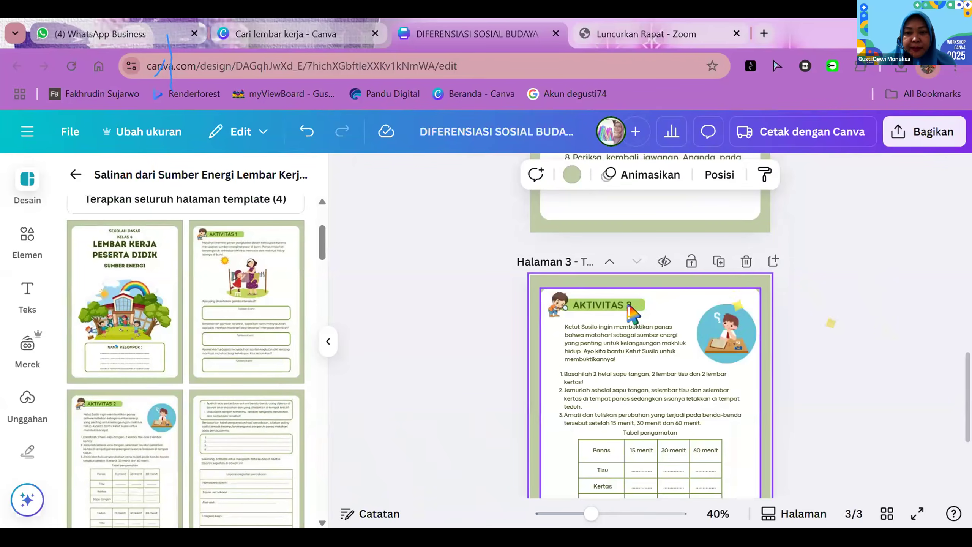
Replace the "AKTIVITAS 2" heading on page 3 with "TUJUAN PEMBELAJARAN" and widen its text box to fit one line
left_click(622, 308)
left_click(622, 308)
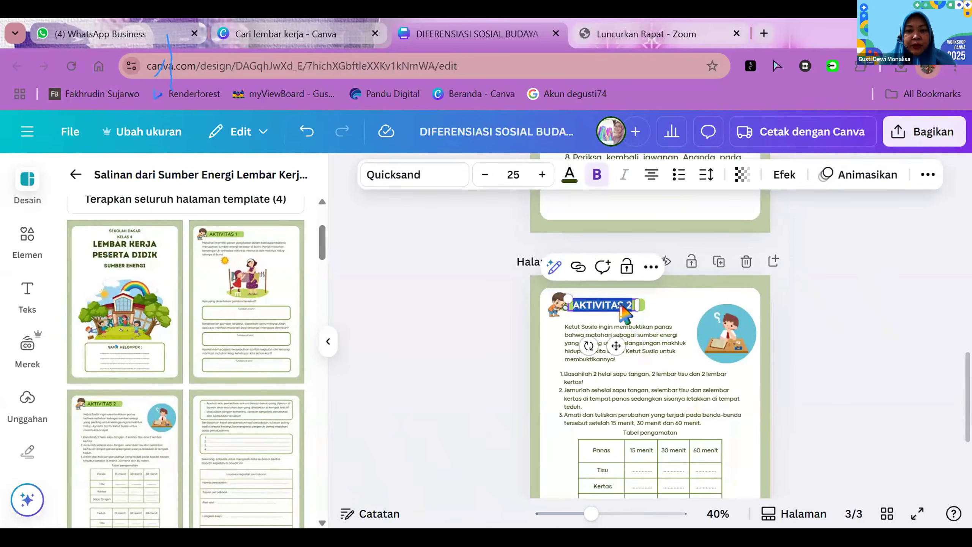
type("TUJUAN")
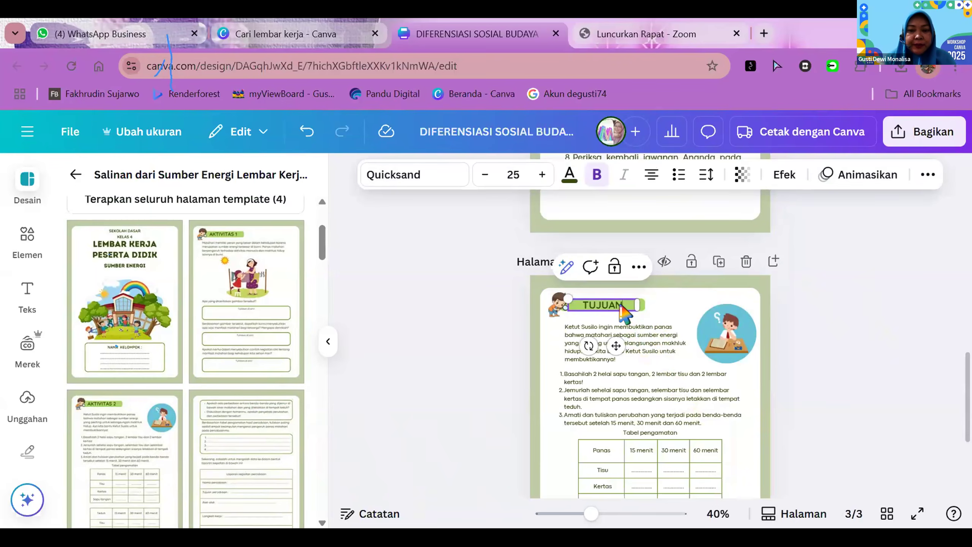
type(" PEMBELAJAR")
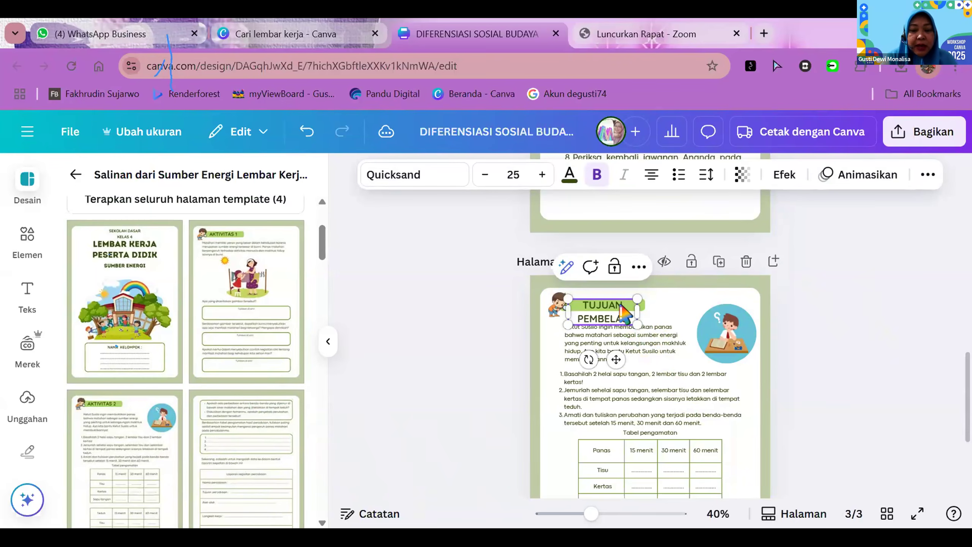
type("AN")
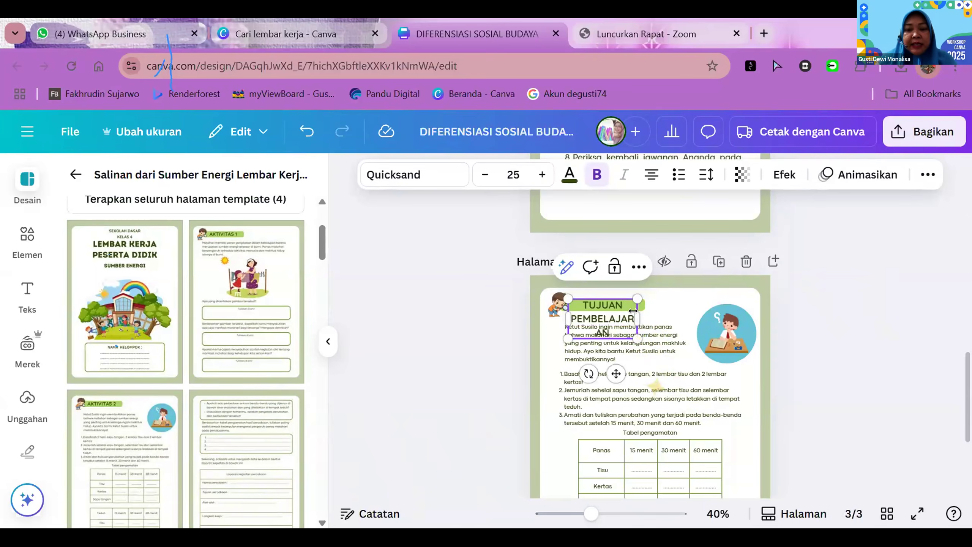
left_click_drag(669, 316, 692, 312)
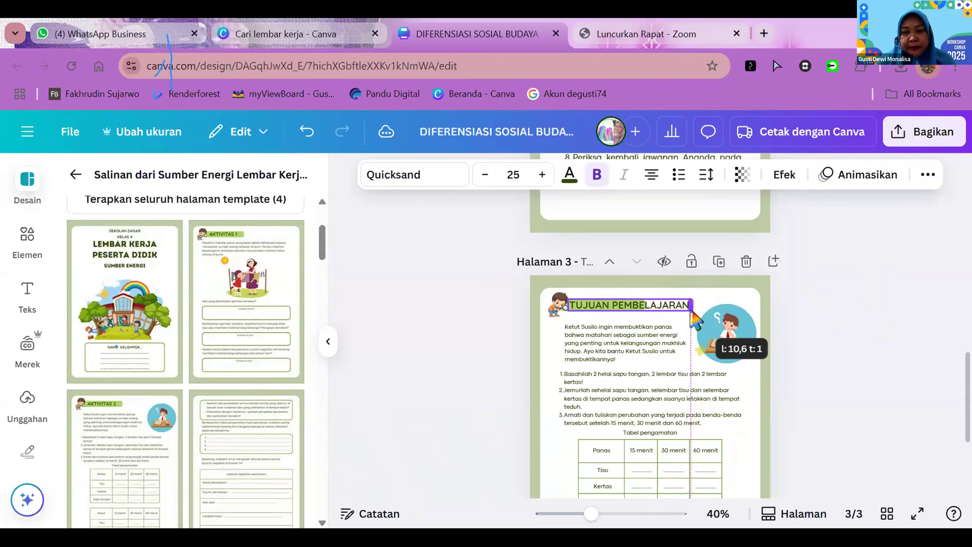
left_click(787, 352)
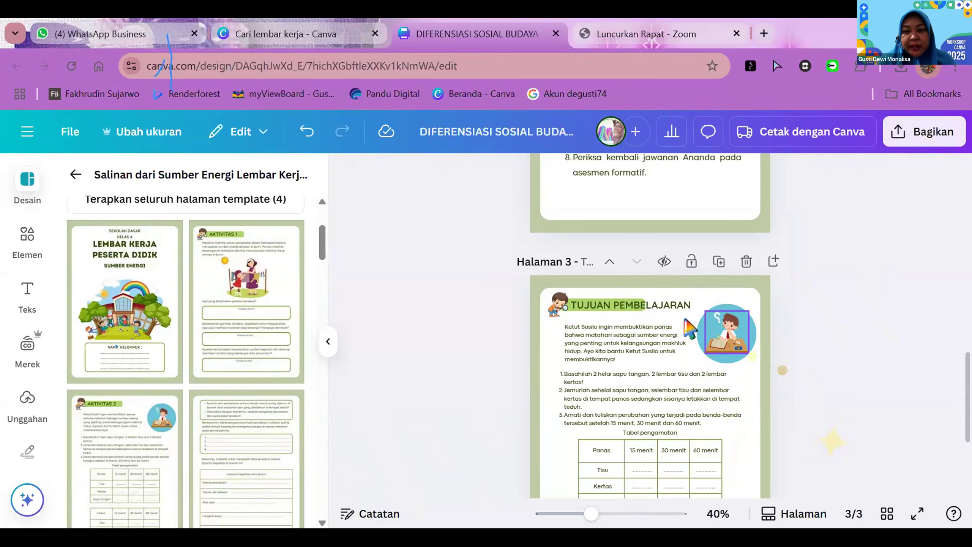
Widen the green banner behind the page 3 heading to span the full heading text and align the two
left_click_drag(626, 299, 633, 311)
left_click(638, 302)
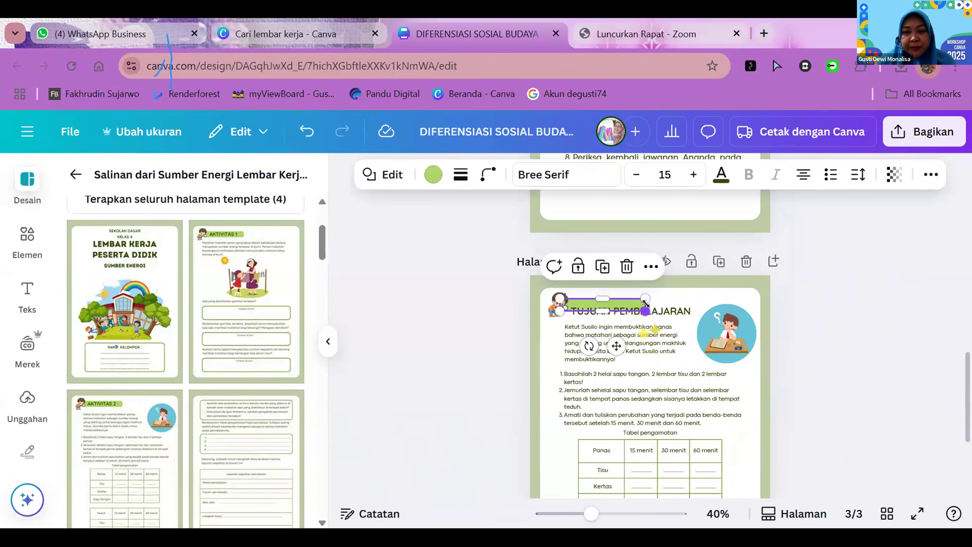
left_click_drag(646, 301, 696, 305)
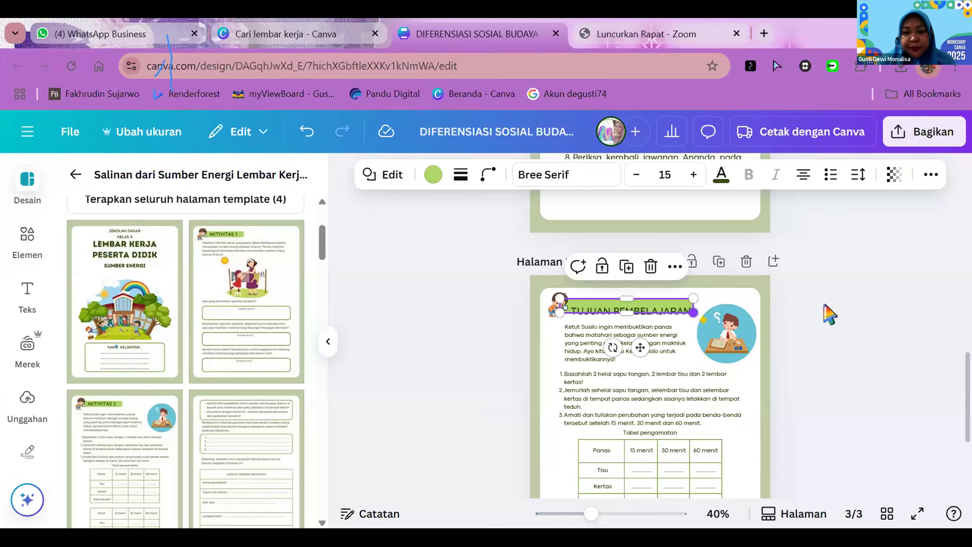
left_click(649, 303)
key("Escape")
Delete the numbered experiment instructions and the "Tabel pengamatan" caption from page 3
left_click(631, 339)
left_click(611, 379)
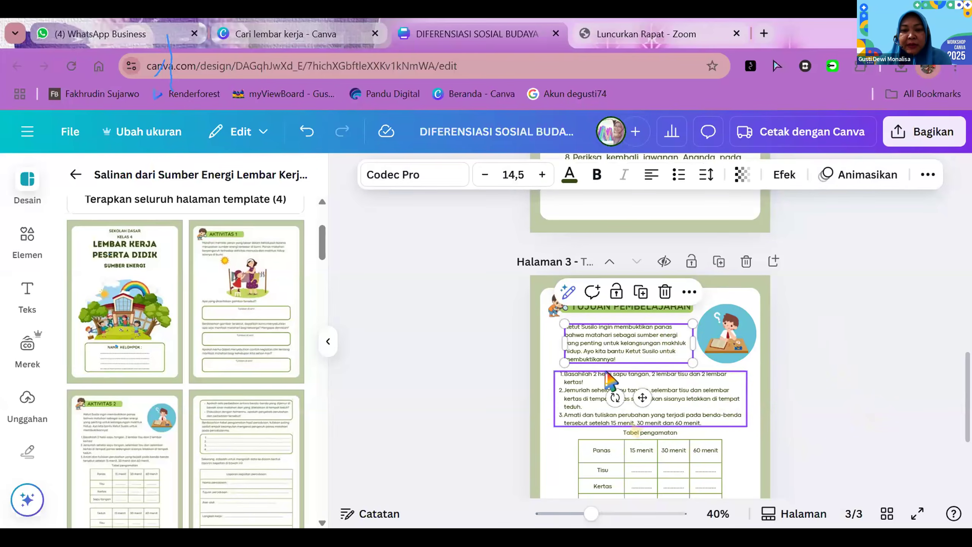
key("Delete")
scroll(611, 379, "down", 4)
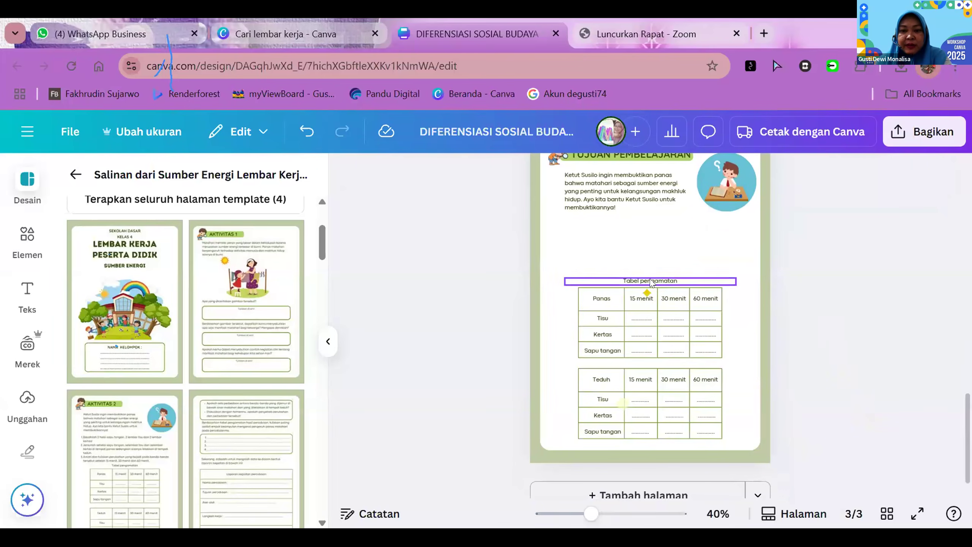
left_click(633, 308)
key("Delete")
Delete the upper observation table's grid along with its "Panas" and "15 menit" labels
left_click(641, 301)
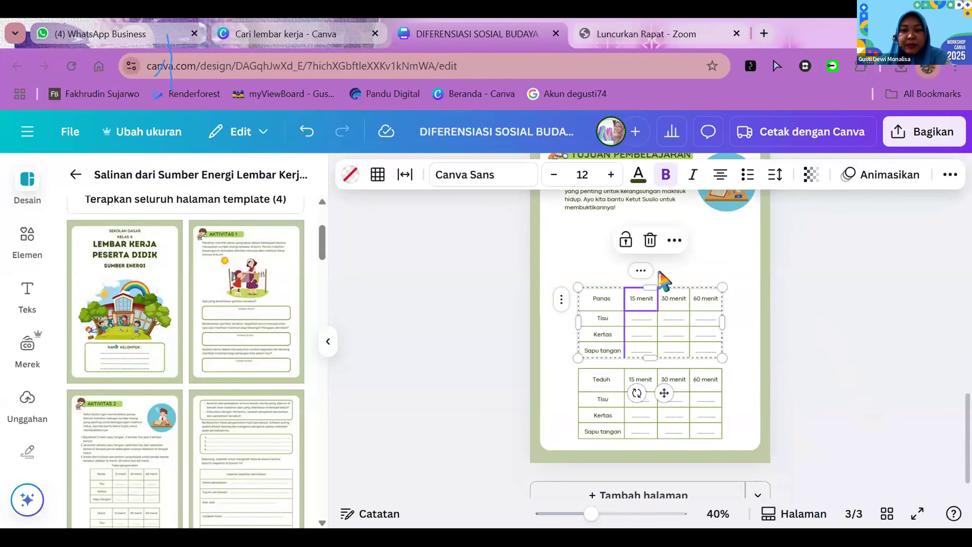
left_click(650, 240)
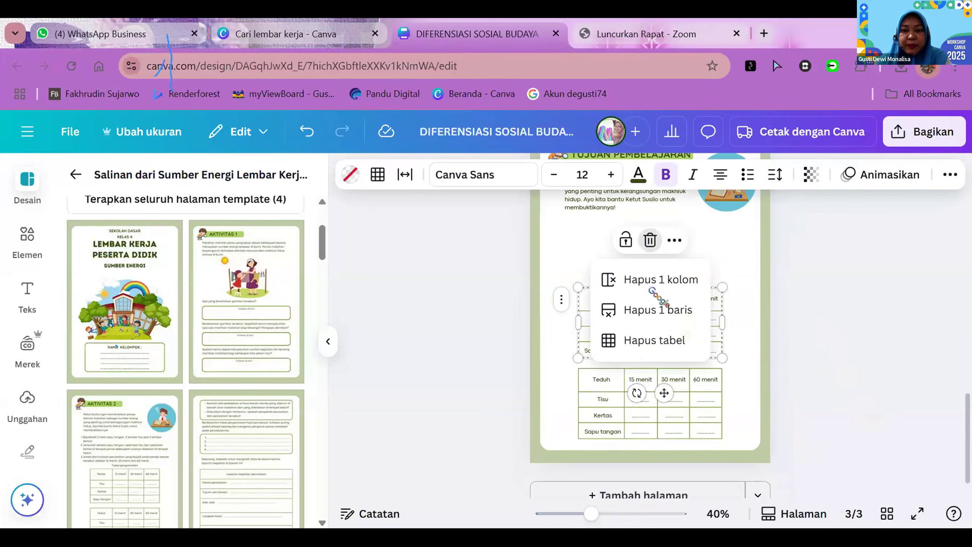
left_click(659, 339)
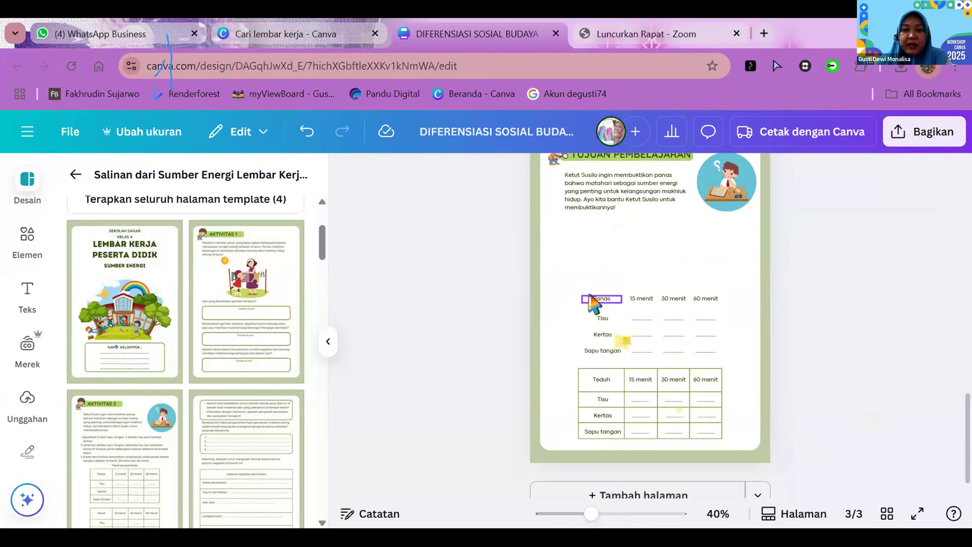
key("Delete")
left_click(641, 300)
key("Delete")
left_click(619, 320)
left_click(675, 301)
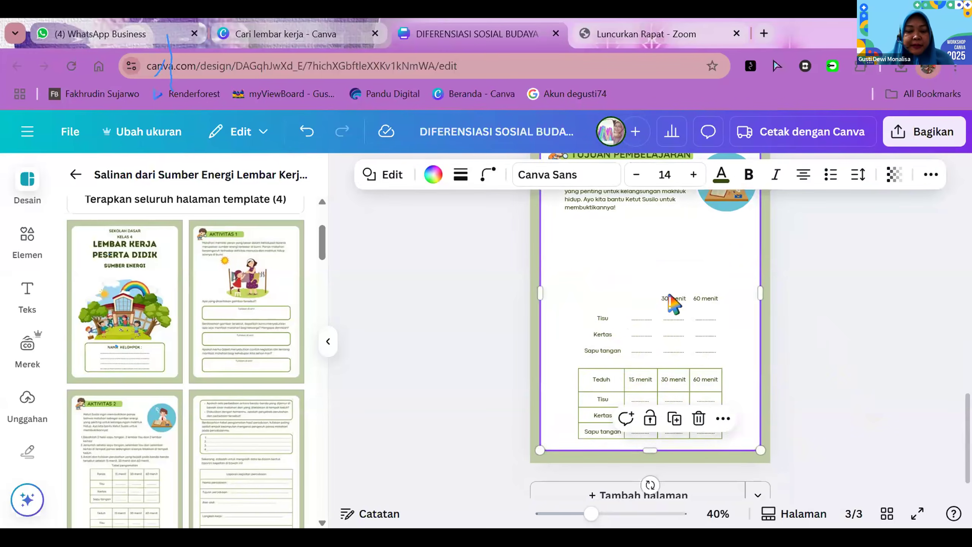
left_click(675, 301)
left_click(674, 311)
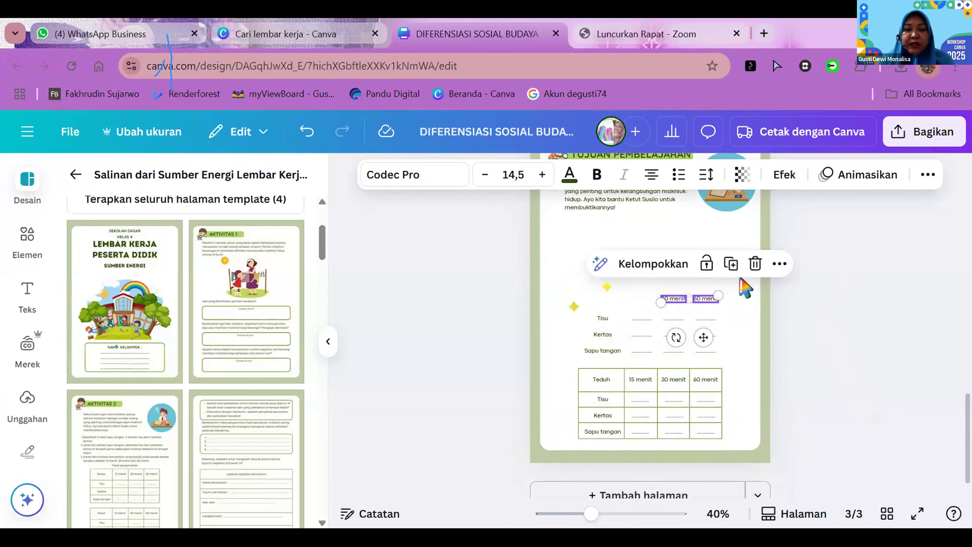
left_click_drag(659, 289, 556, 287)
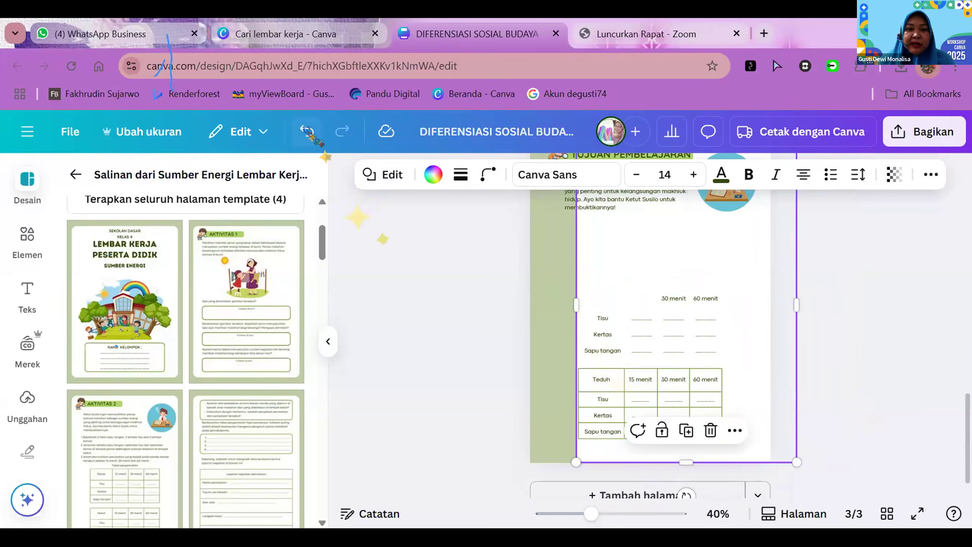
key("ctrl+z")
key("ctrl+z")
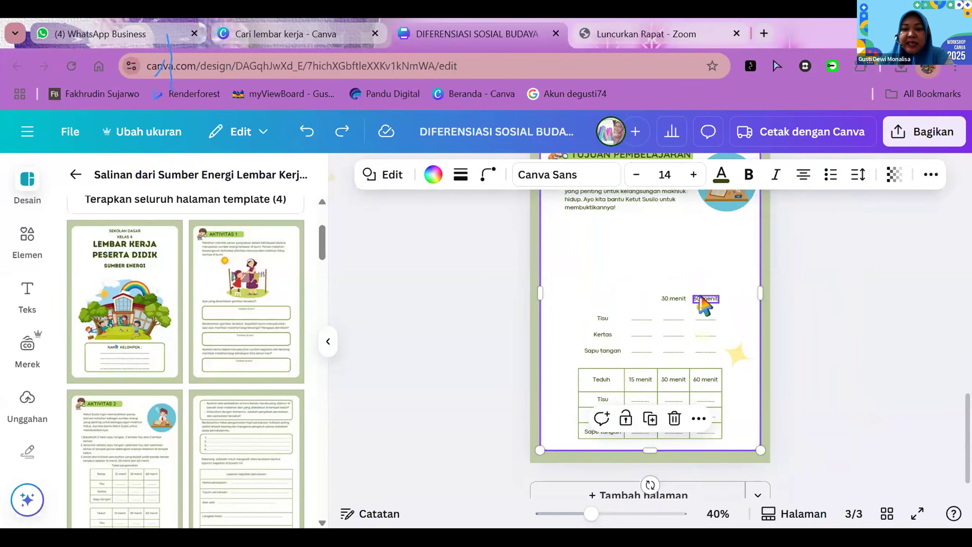
Delete the upper table's leftover "30 menit" and "60 menit" labels and its "Tisu" row with the blank lines
left_click(601, 318)
key("Delete")
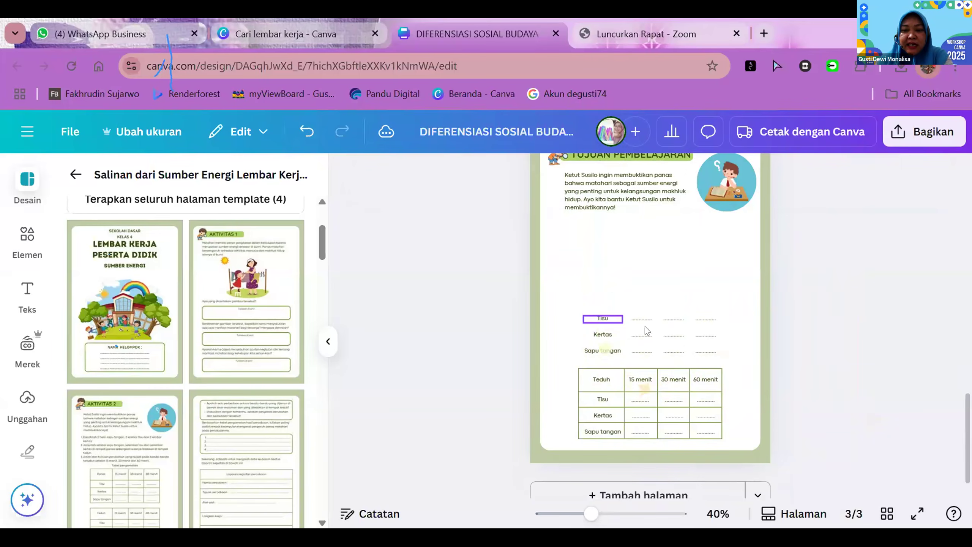
left_click(674, 319)
key("Delete")
left_click(709, 325)
key("Delete")
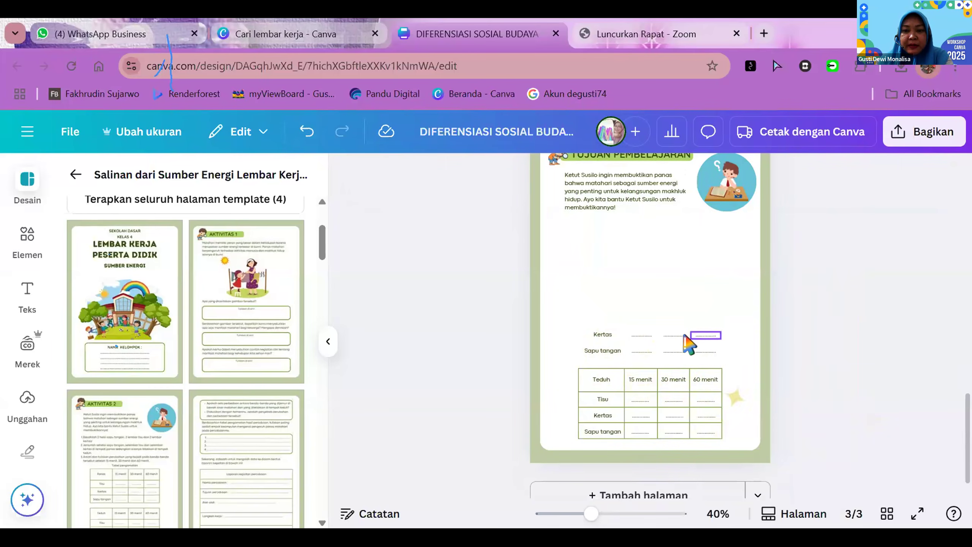
Delete the leftover "Kertas" and "Sapu tangan" rows of the upper table, including their blank lines
left_click(608, 338)
key("Delete")
left_click(639, 352)
key("Delete")
key("Delete")
left_click(707, 352)
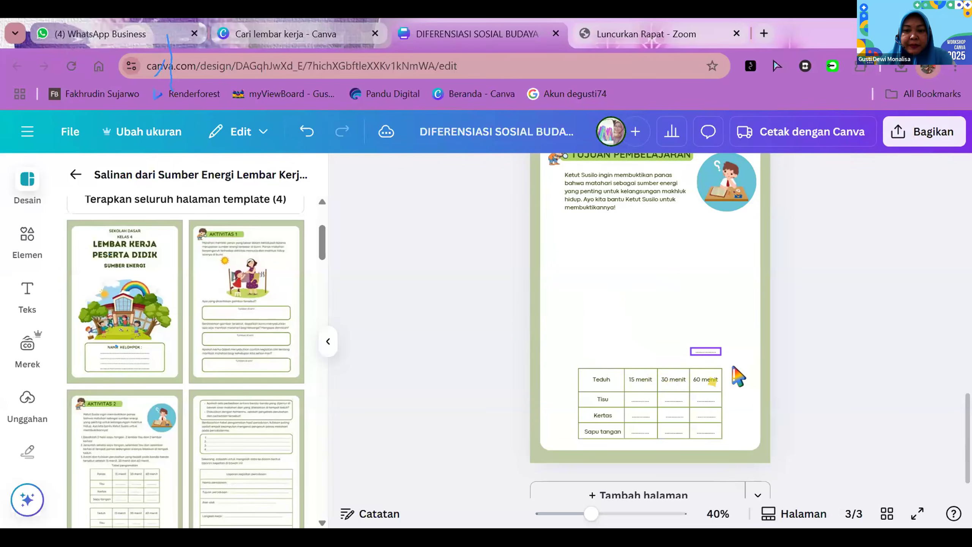
key("Delete")
Delete the grid of the lower observation table that starts with "Teduh"
left_click(639, 377)
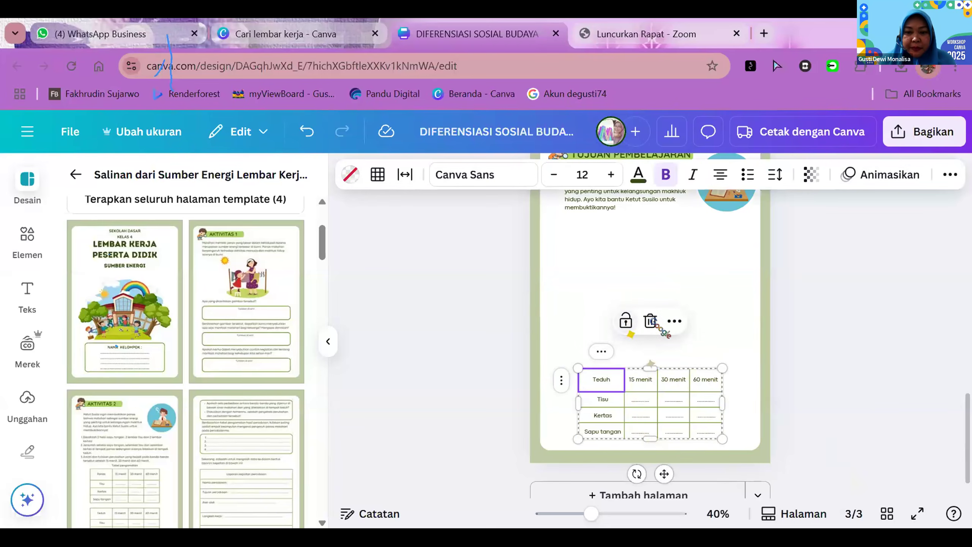
left_click(650, 321)
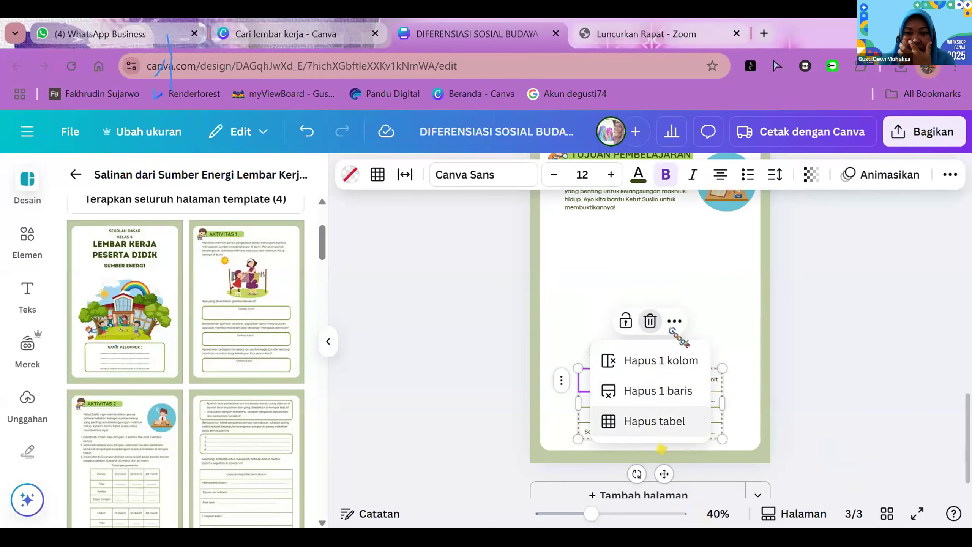
left_click(670, 327)
left_click(674, 321)
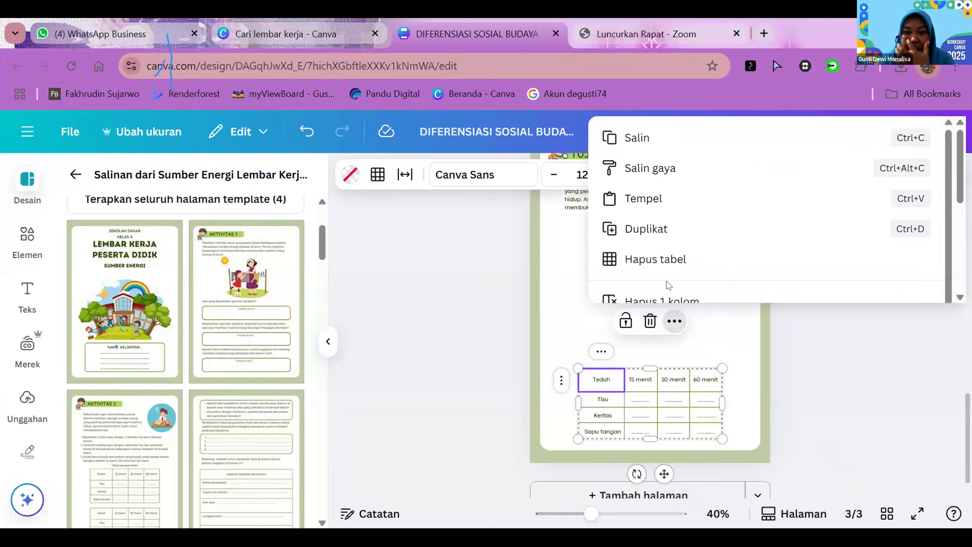
left_click(674, 263)
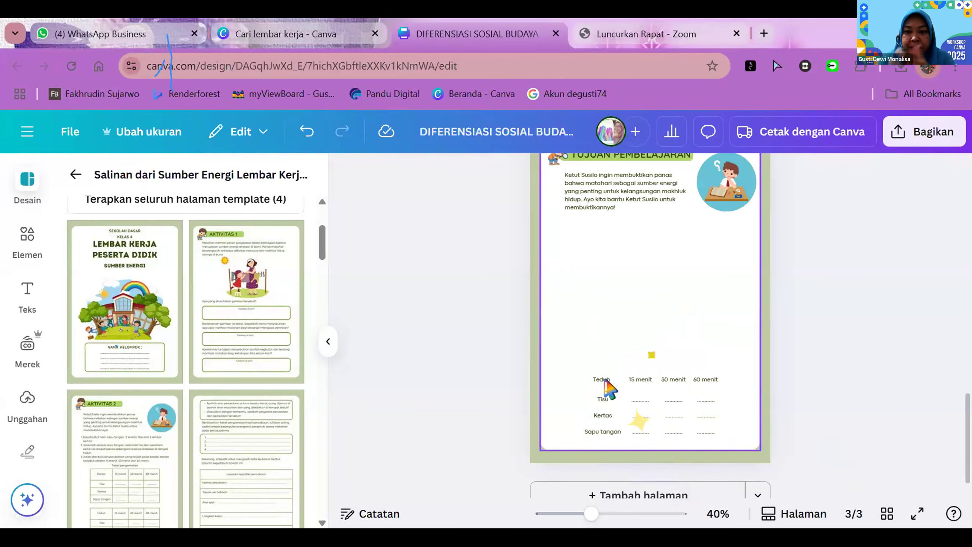
Delete the lower table's leftover "Teduh", "30 menit" and "60 menit" header labels
left_click(605, 380)
left_click(642, 380, "shift")
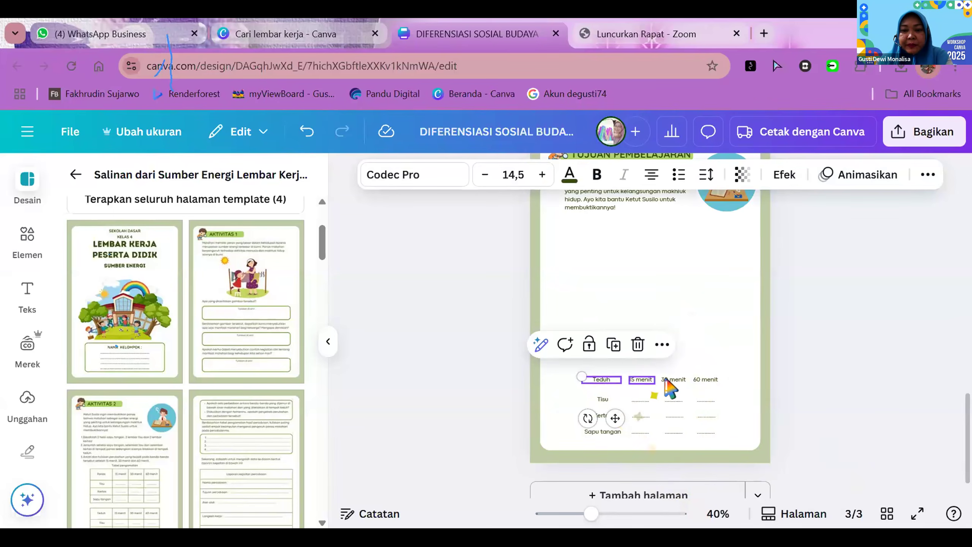
key("Delete")
left_click(682, 380)
key("Delete")
left_click(700, 380)
key("Delete")
left_click(662, 386)
key("Delete")
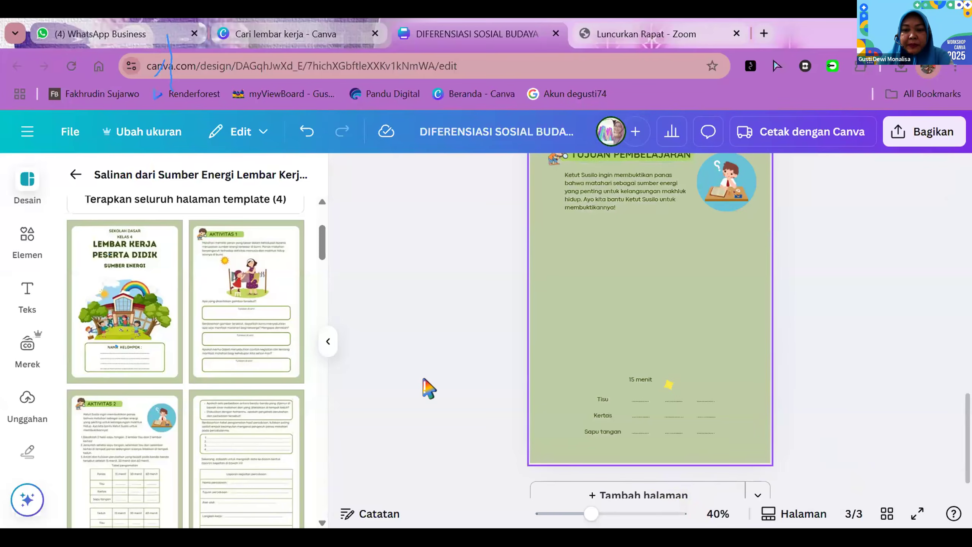
key("ctrl+z")
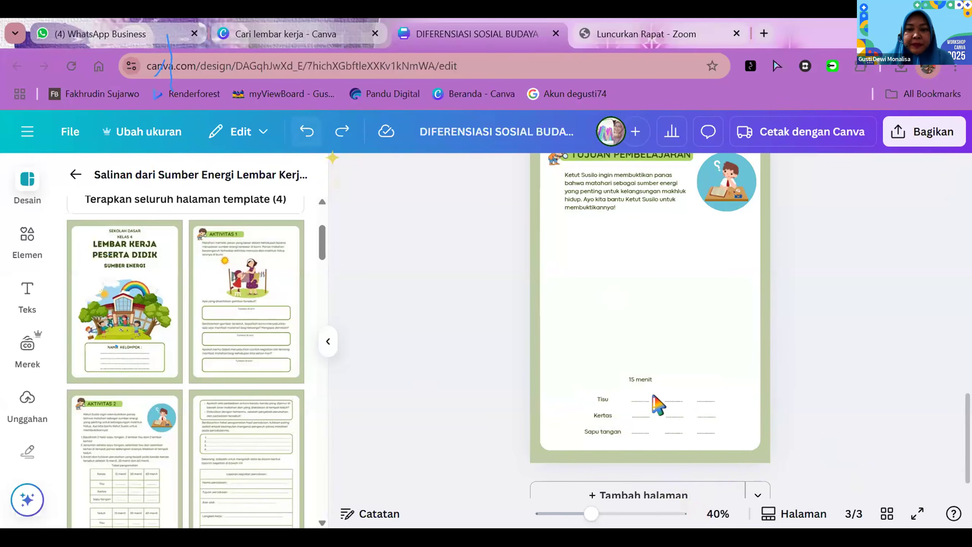
Delete the remaining "15 menit" label and the lower "Tisu" row with its blank lines
left_click(639, 380)
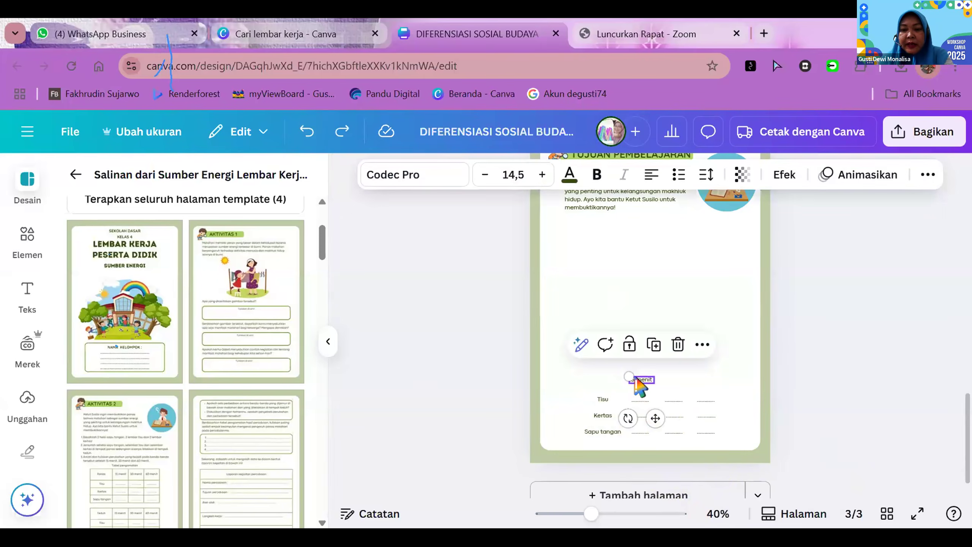
key("Delete")
left_click(611, 399)
key("Delete")
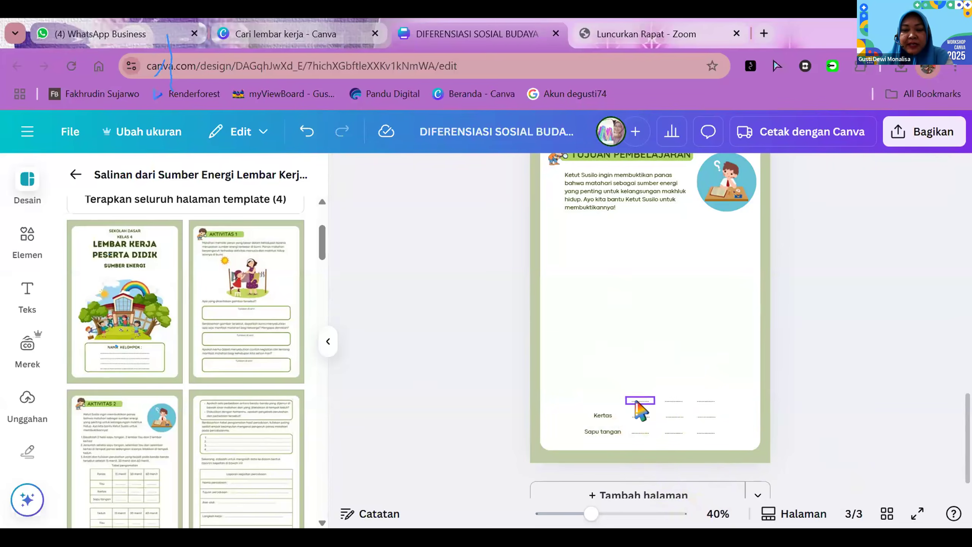
key("Delete")
left_click(674, 402)
key("Delete")
left_click(706, 401)
key("Delete")
Delete the lower "Kertas" label and the three blank lines in its row
left_click(705, 416)
key("Delete")
left_click(674, 416)
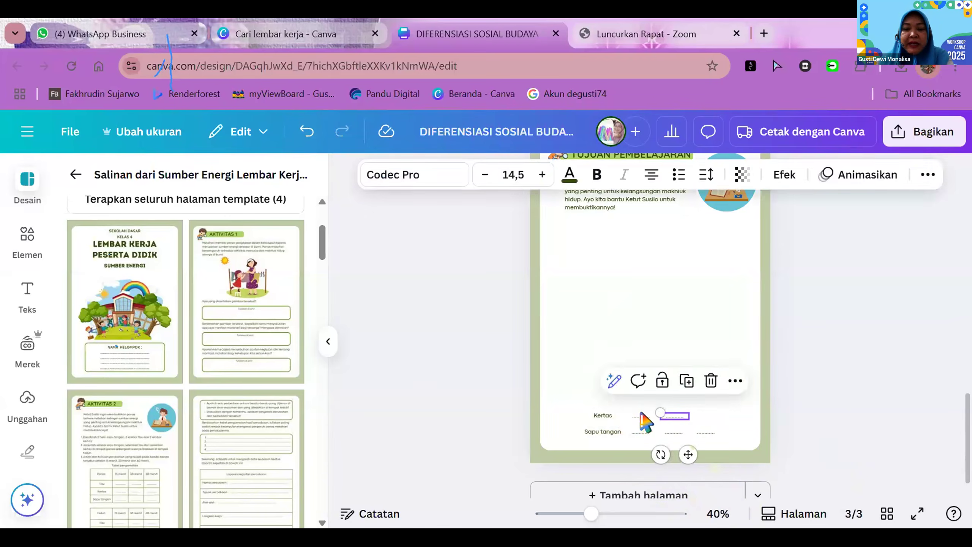
key("Delete")
left_click(627, 416)
key("Delete")
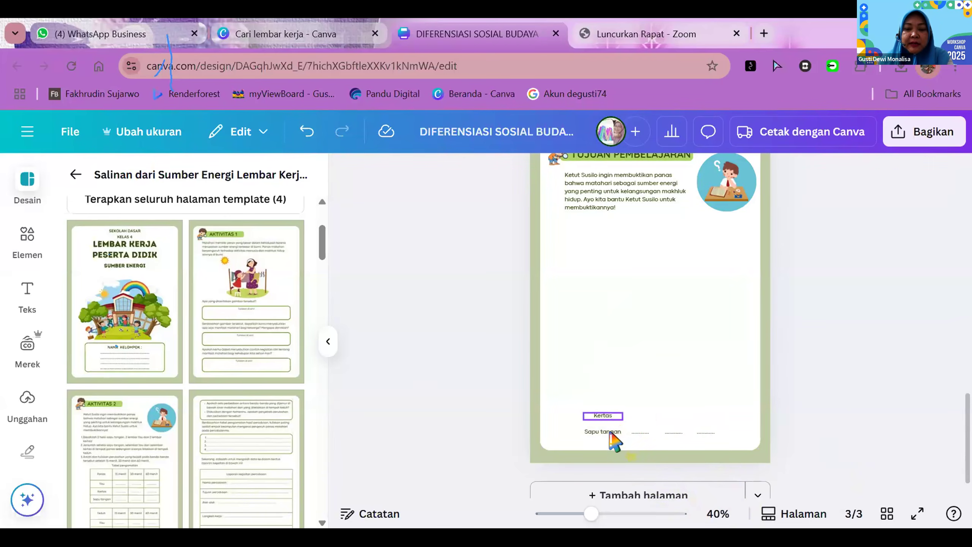
key("Delete")
Delete the lower "Sapu tangan" label and its three blank lines from the end of page 3
key("Delete")
left_click(641, 433)
key("Delete")
left_click(673, 432)
key("Delete")
left_click(706, 432)
key("Delete")
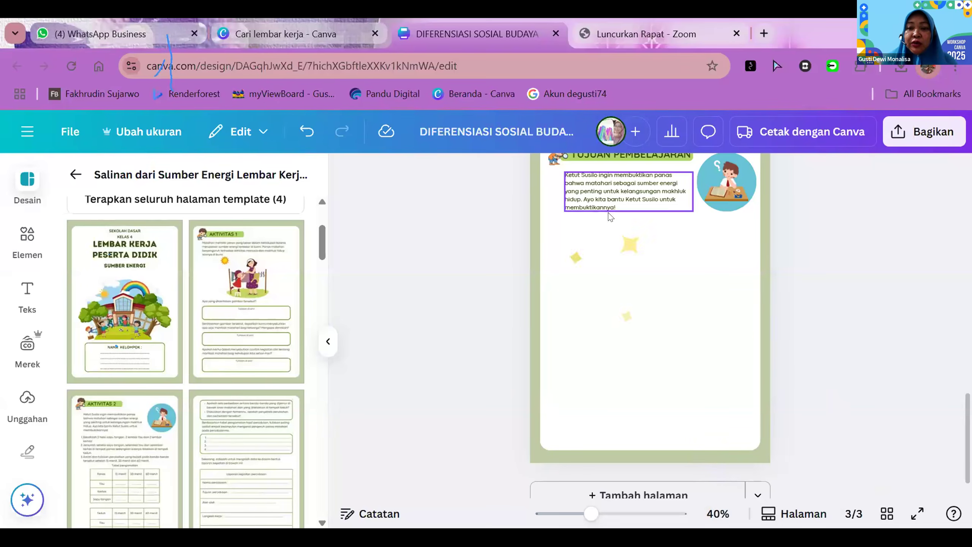
Delete the template's introductory paragraph beneath the "TUJUAN PEMBELAJARAN" heading
scroll(632, 247, "up", 5)
left_click(622, 417)
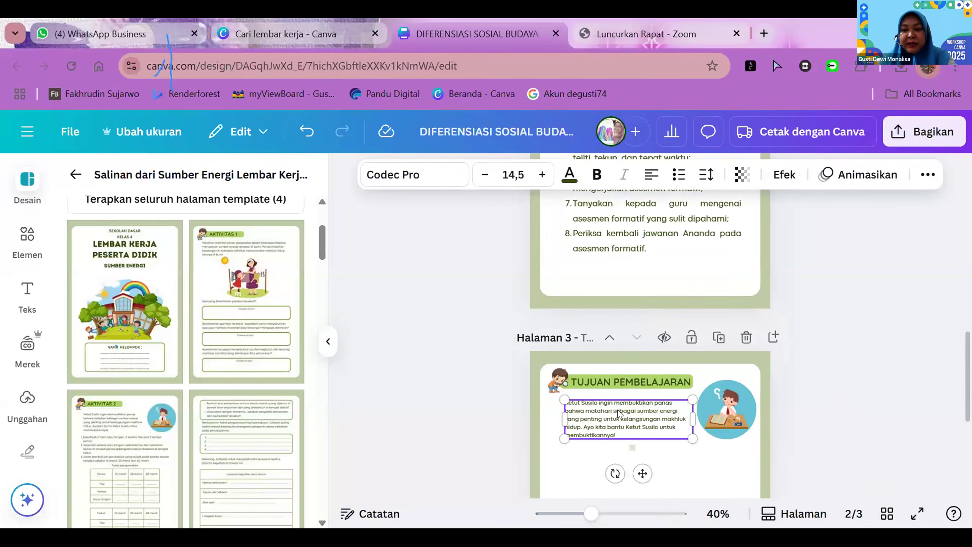
key("Delete")
Copy the numbered instruction list from page 2 and paste it onto page 3 under the heading
left_click(624, 251)
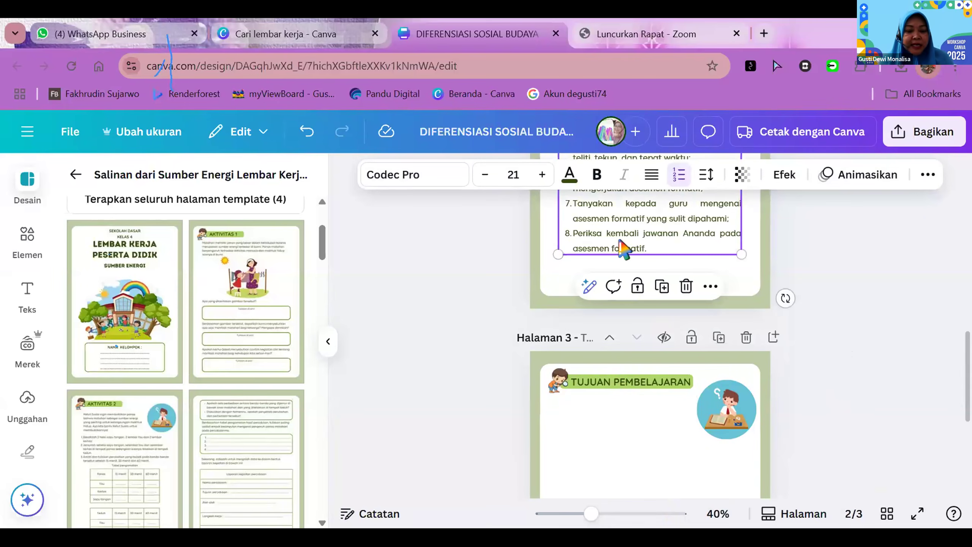
scroll(624, 251, "down", 5)
left_click(615, 283)
key("ctrl+z")
scroll(864, 259, "up", 3)
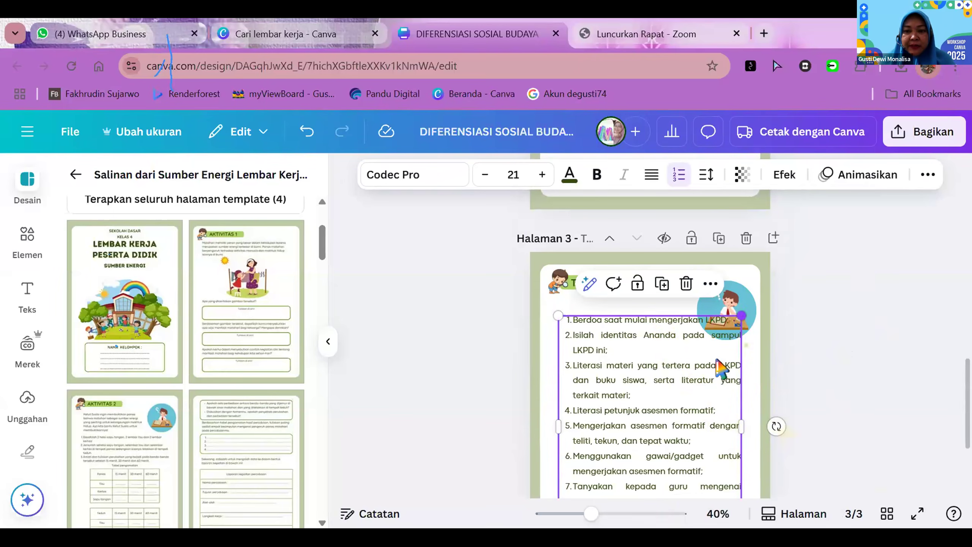
Clear the pasted instruction list on page 3, turn off its numbering, and enter "Peserta didik diharapkan mampu:" in its place
scroll(658, 428, "down", 3)
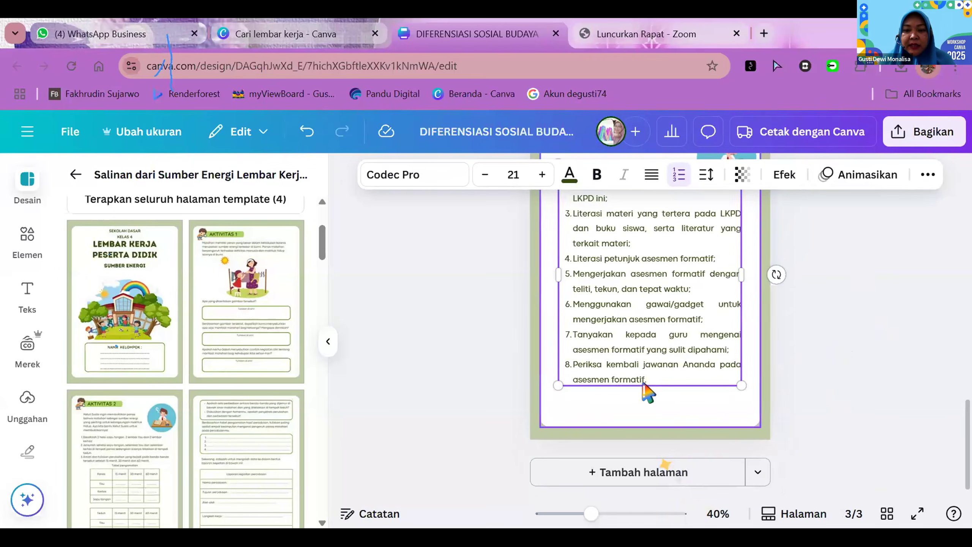
key("ctrl+a")
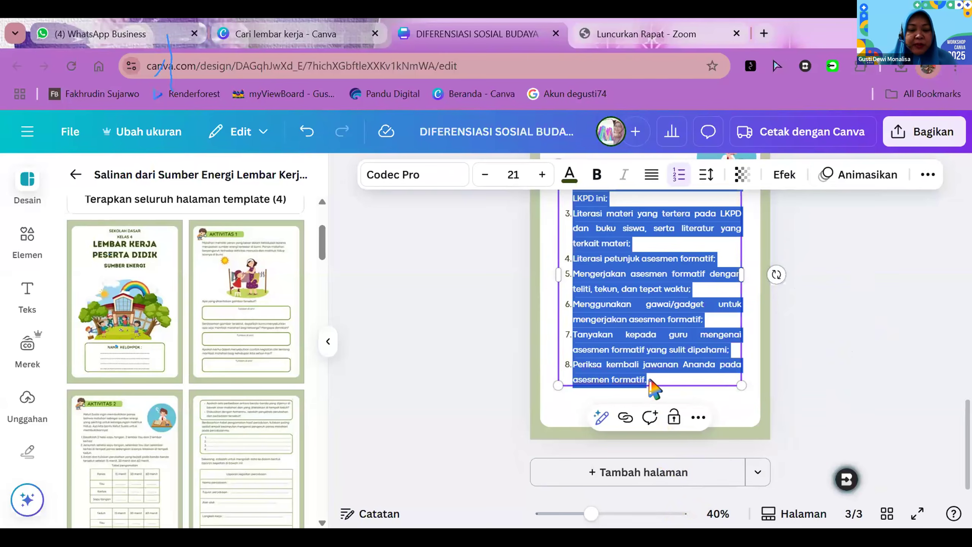
key("BackSpace")
scroll(654, 389, "up", 3)
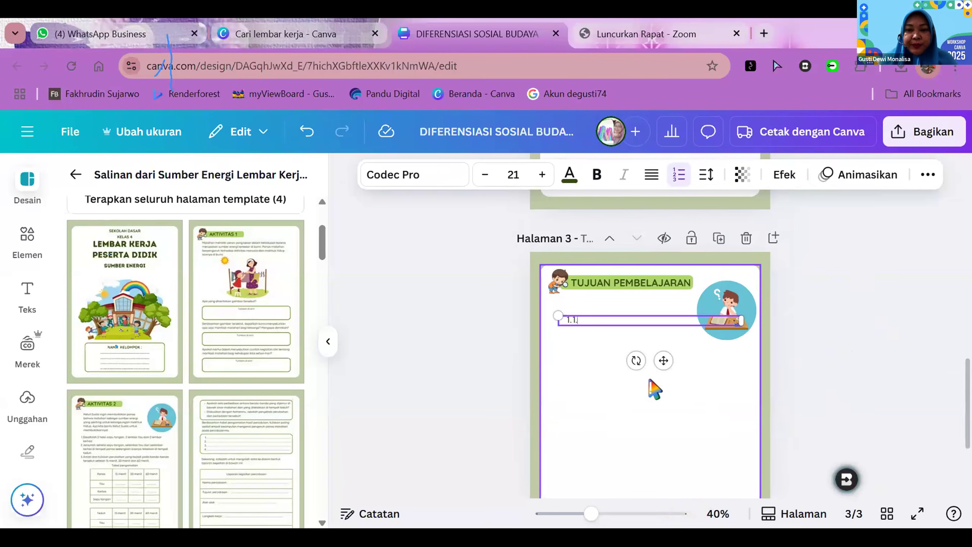
key("BackSpace")
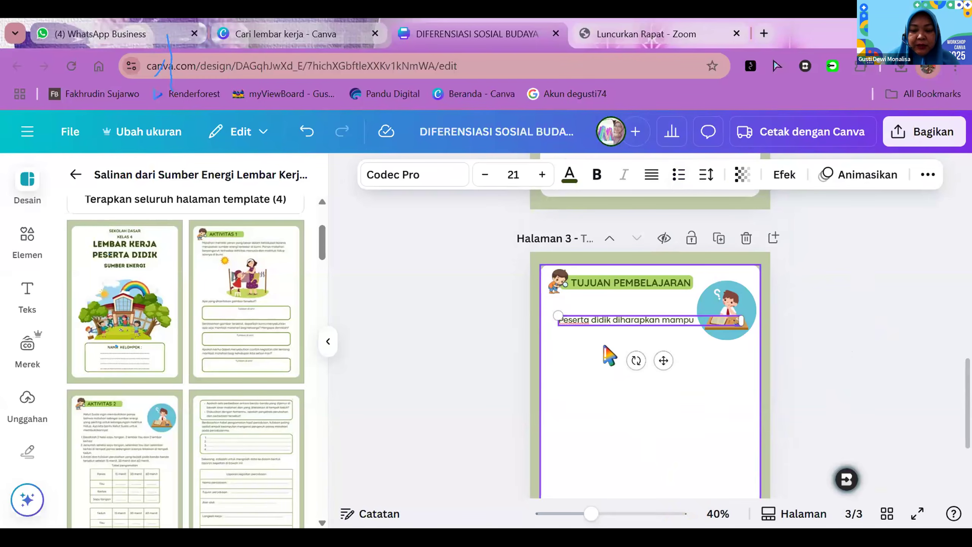
key("Return")
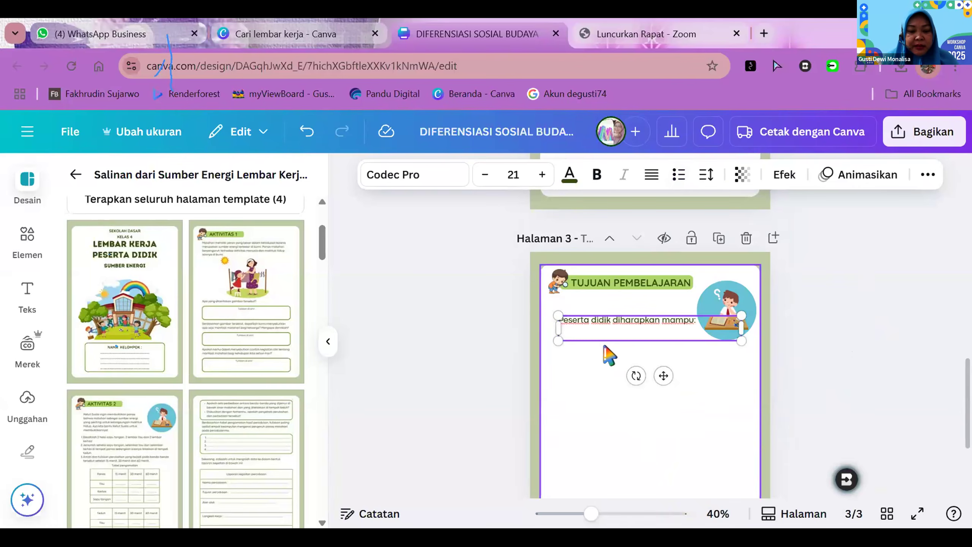
Start a numbered list below a blank line with the first objective "Menjelaskan defenisi diferensiasi sosial"
key("Return")
key("ctrl+shift+7")
type("Menjelaskan defenisi diferensiasi")
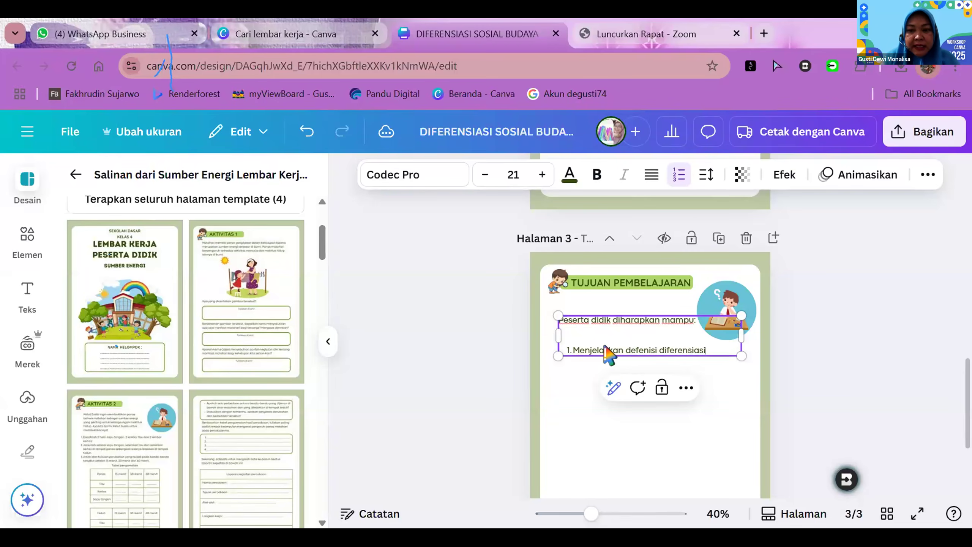
type(" sosial")
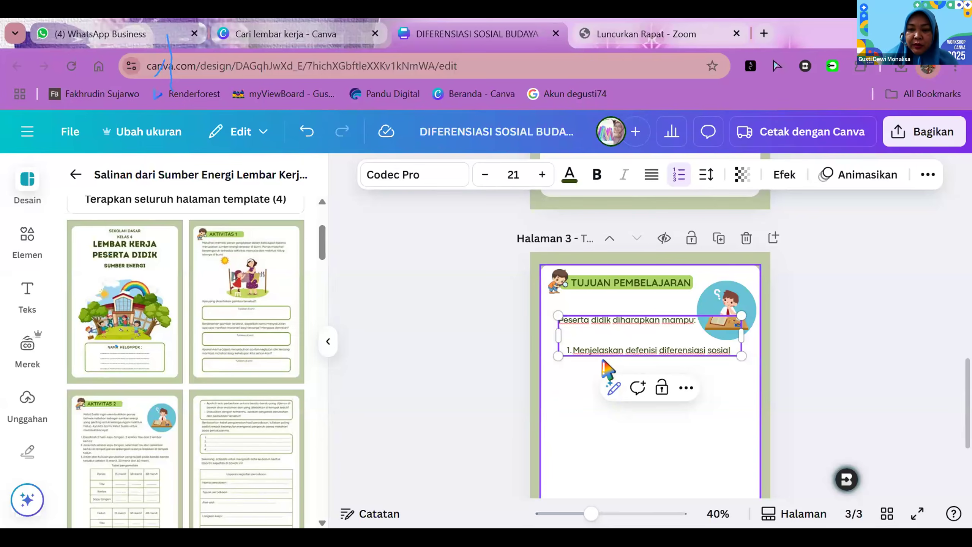
Add the second objective "Mendeskripsikan 4 karakteristik diferensiasi sosial" to the numbered list
key("Return")
type("Mendes")
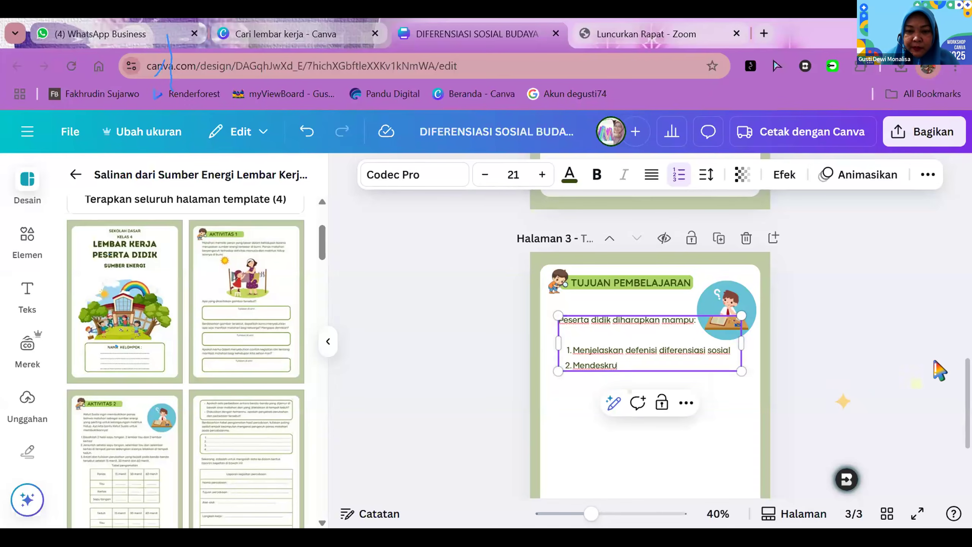
type("kripsikan 4 karakteristik")
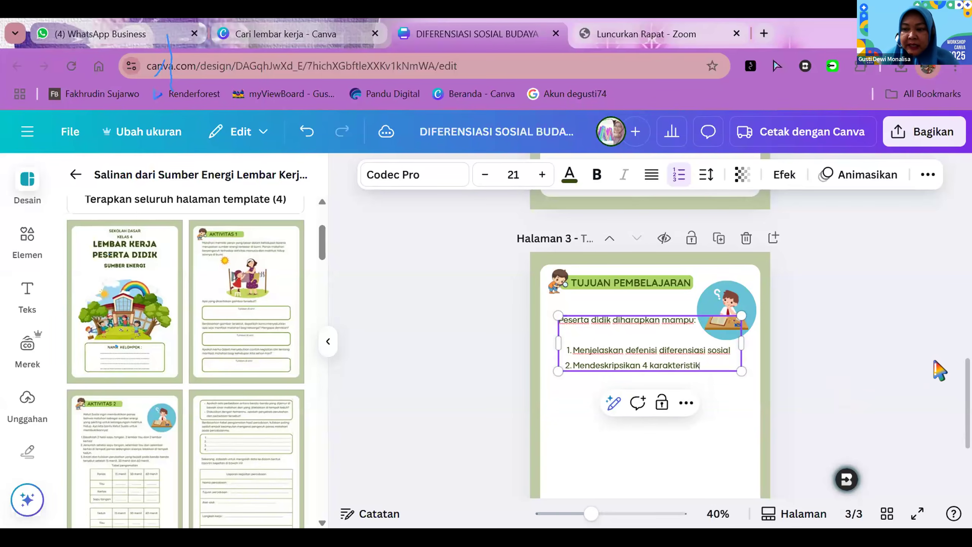
type(" difer")
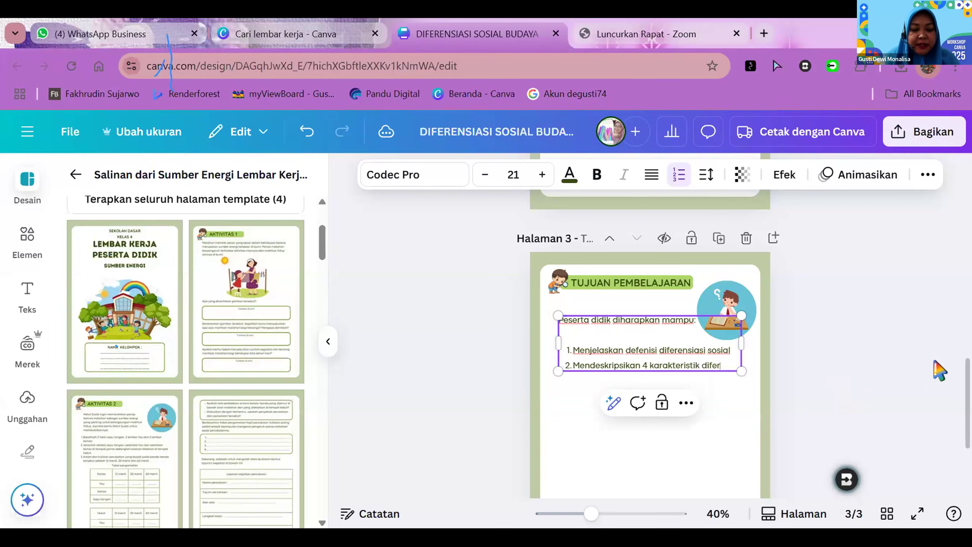
type("ensiasi sosial")
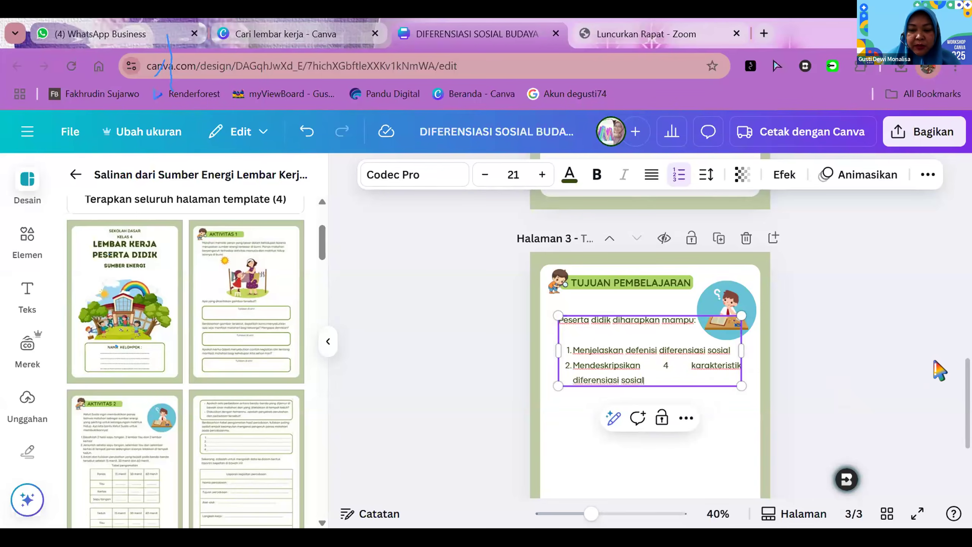
Add a third list item by copying the text of the second objective into it
key("Return")
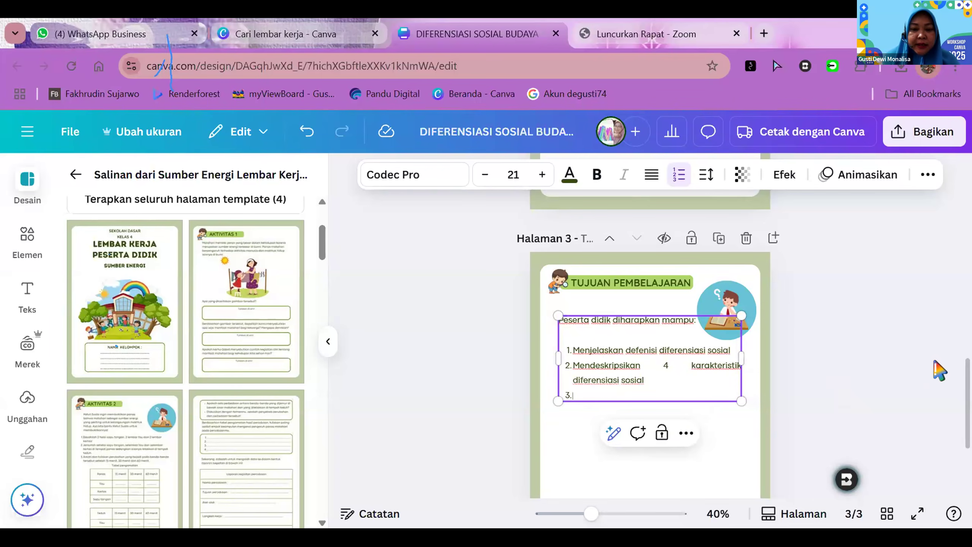
left_click(650, 381)
left_click_drag(650, 381, 573, 363)
key("ctrl+c")
left_click(582, 397)
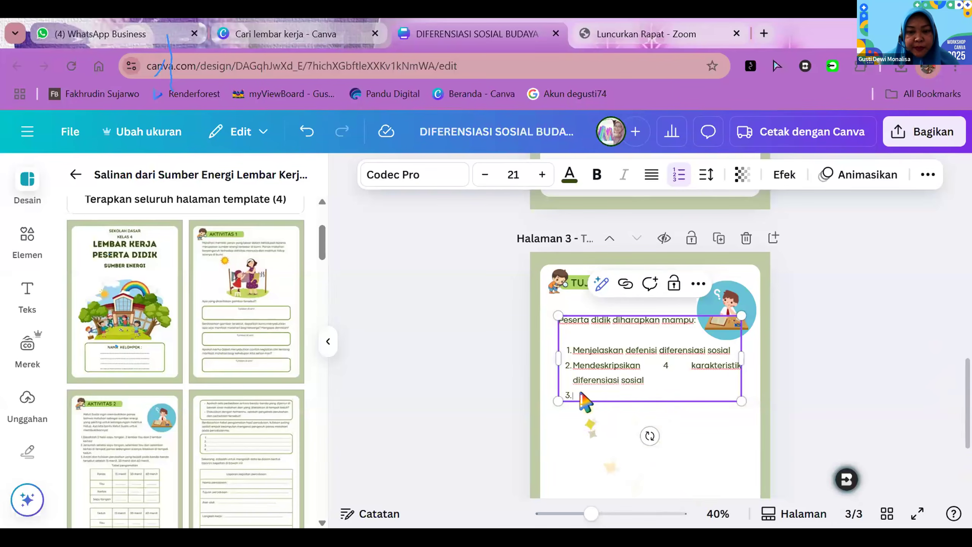
key("ctrl+v")
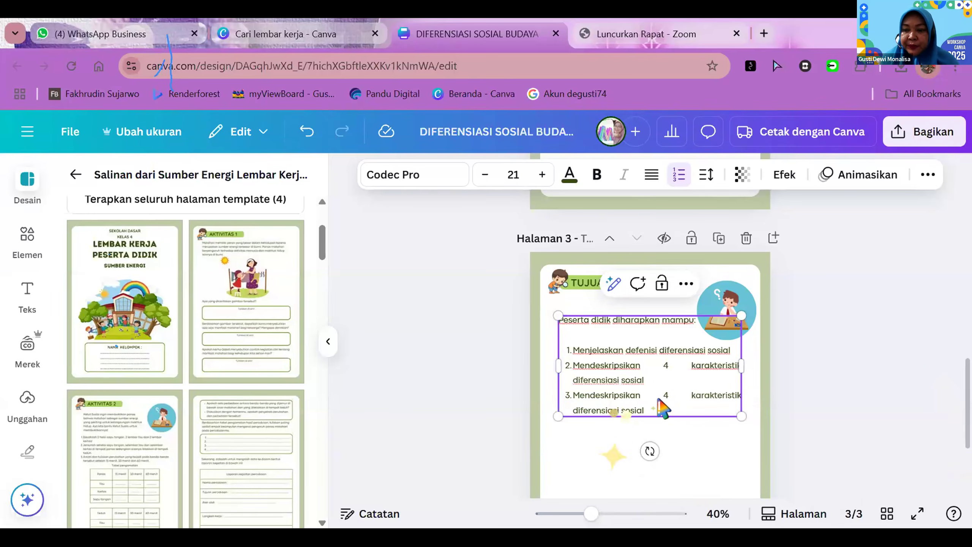
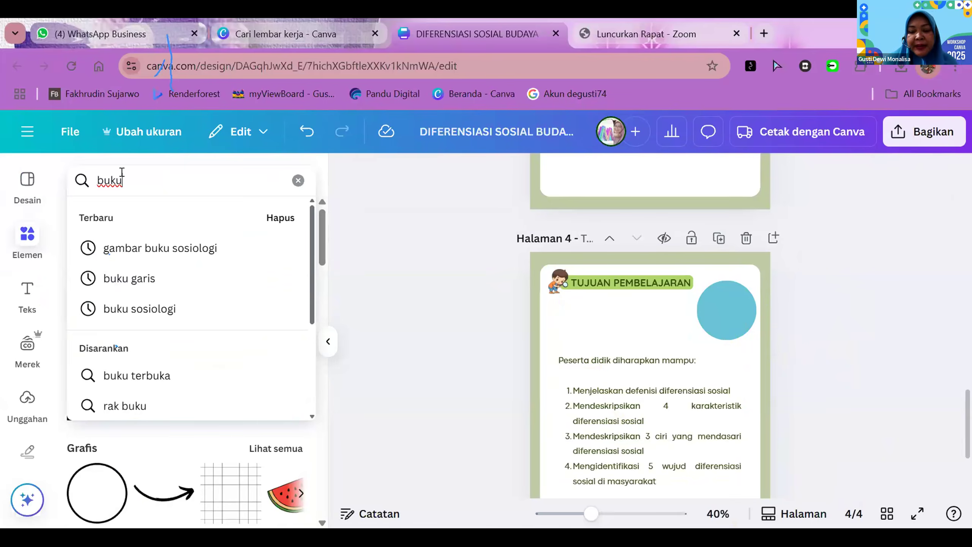
Search the graphic elements for "buku" and refine the search to "buku 3d"
key("Return")
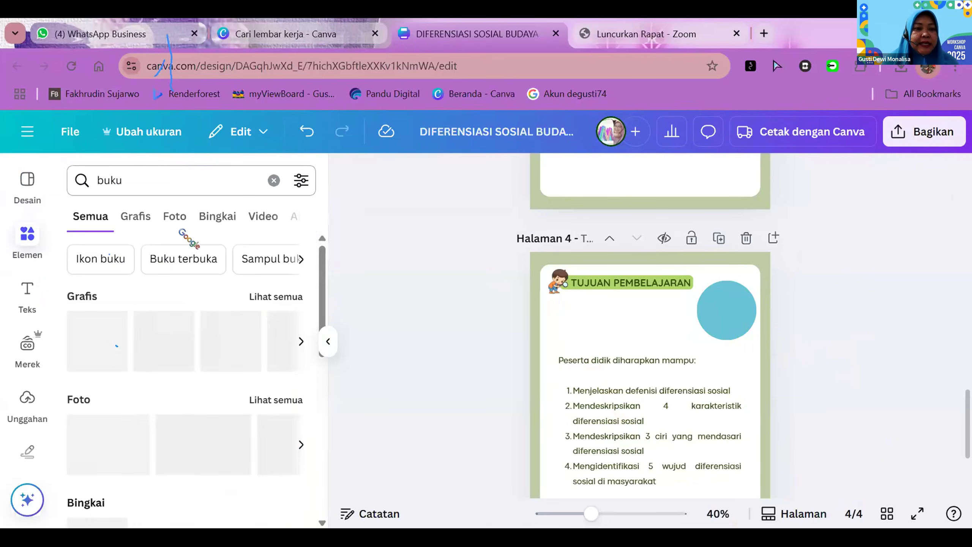
left_click(138, 217)
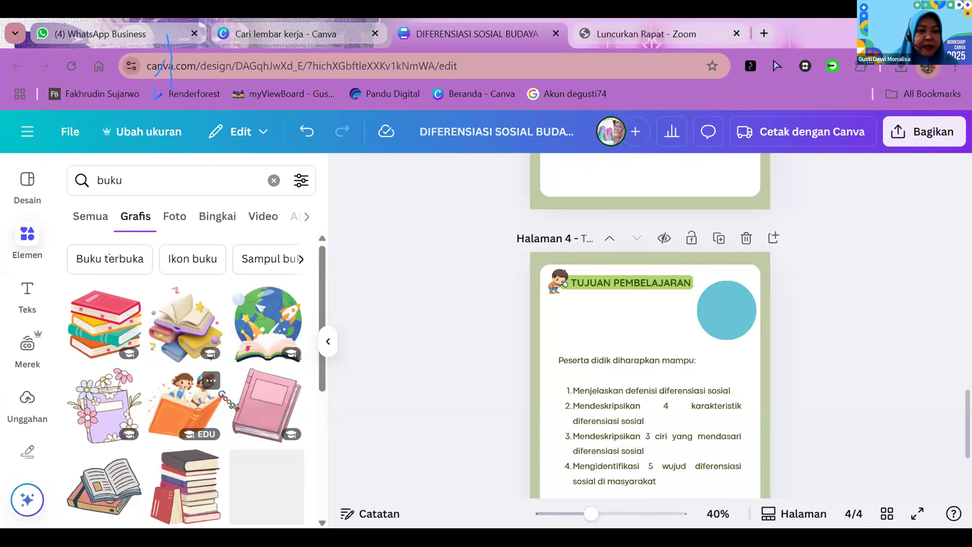
left_click(163, 179)
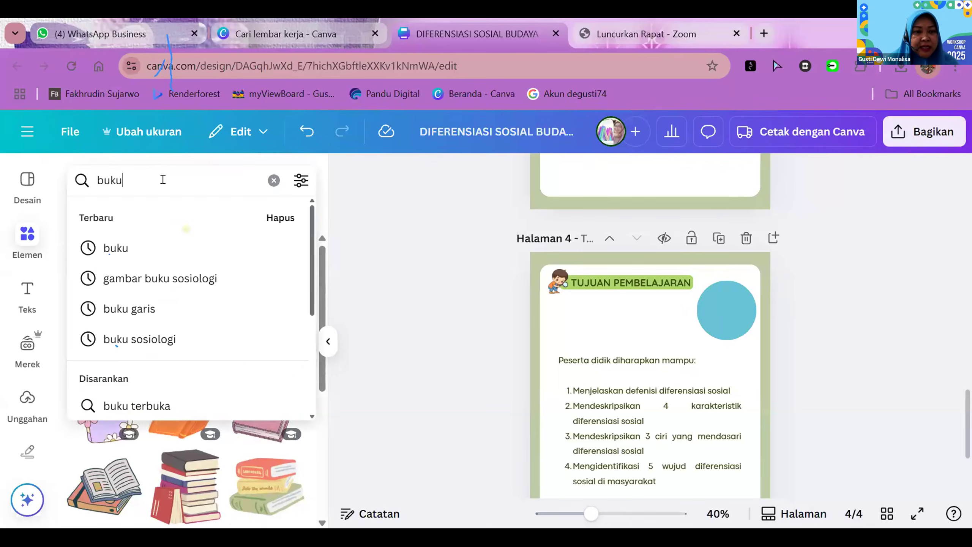
type("3d")
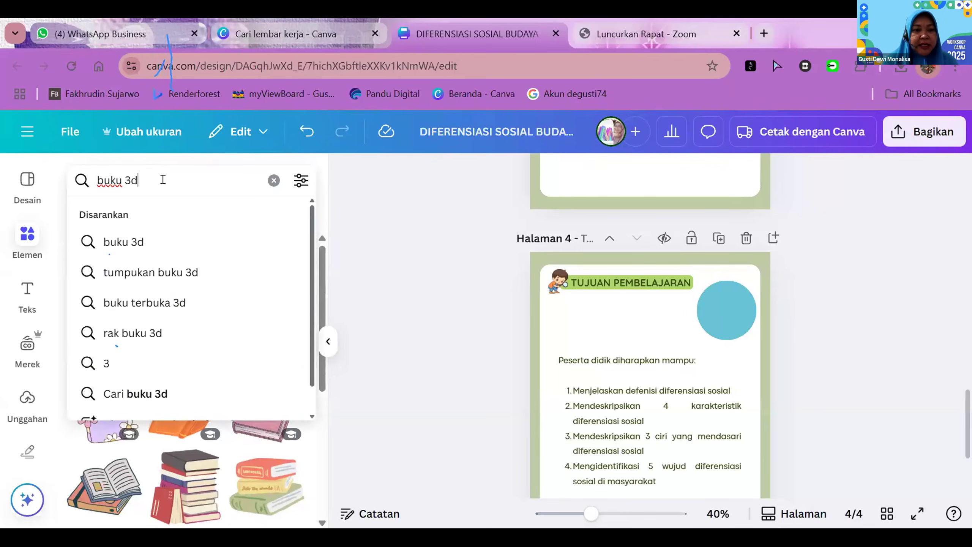
key("Return")
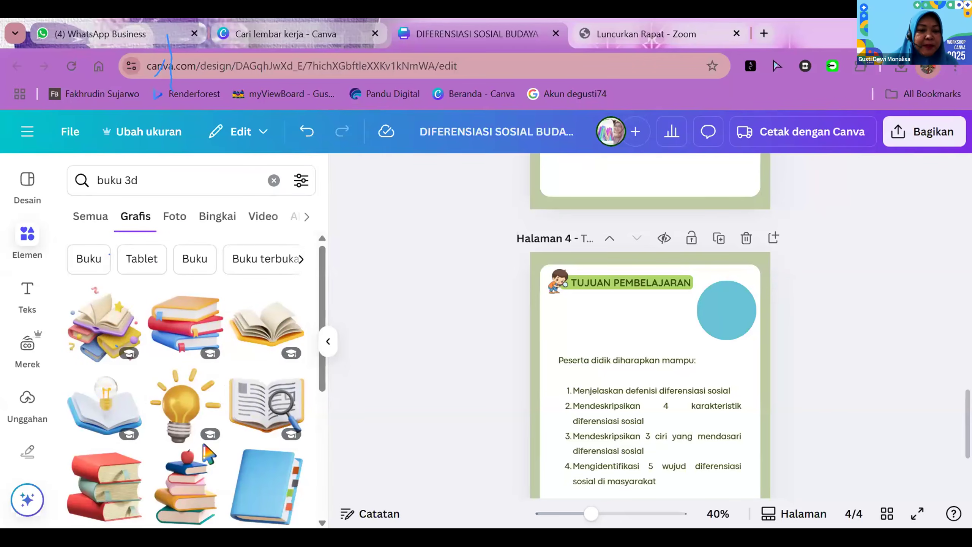
Insert the open book graphic with the light bulb on page 4 and shrink it to fit inside the blue circle
scroll(208, 454, "down", 2)
scroll(207, 451, "down", 2)
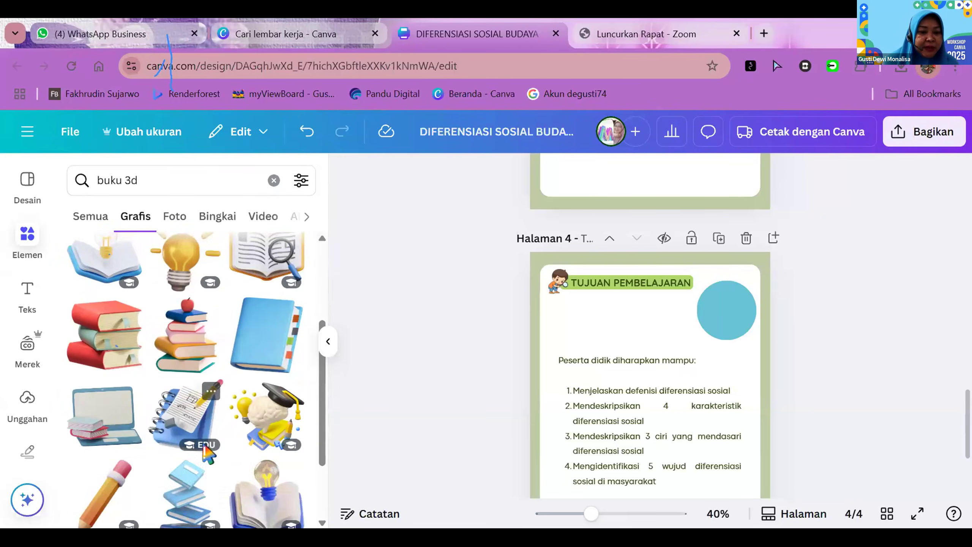
scroll(208, 454, "down", 2)
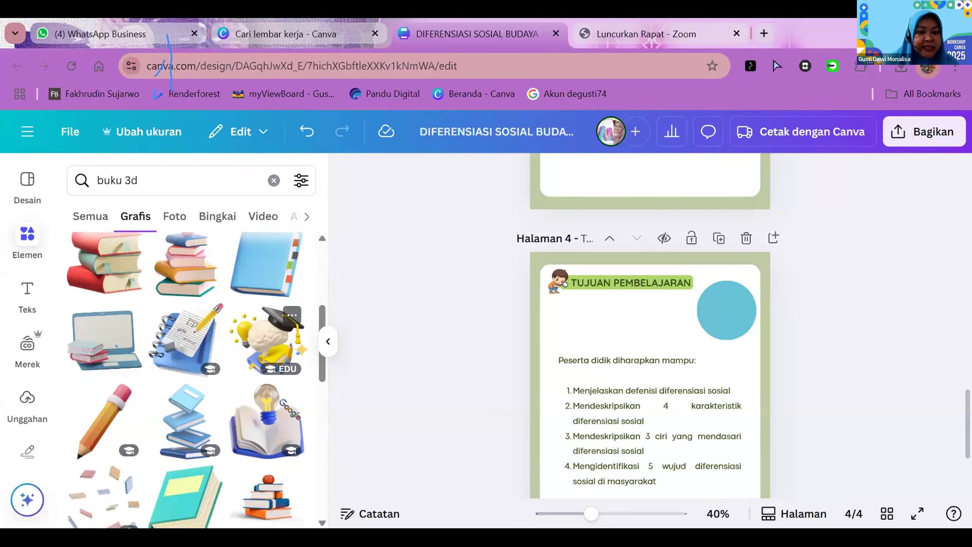
left_click(268, 418)
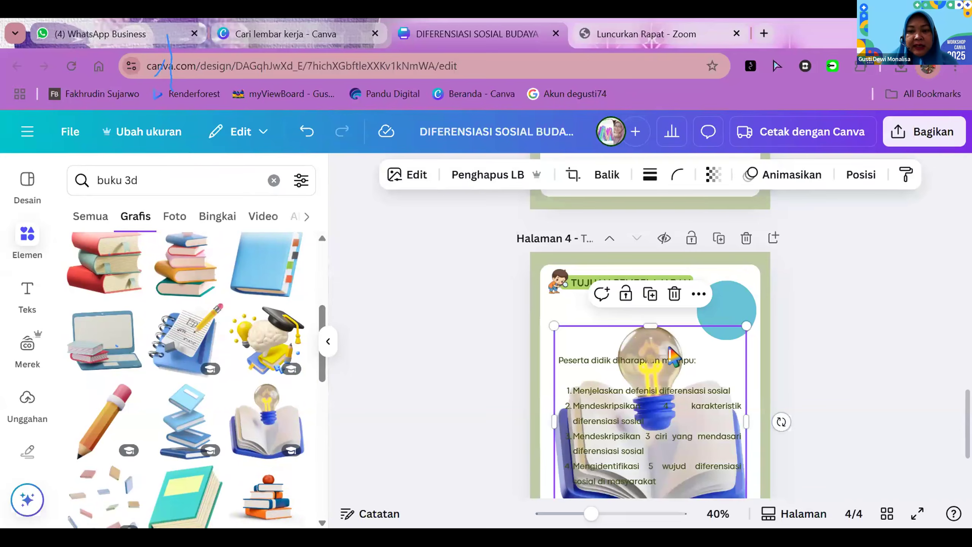
left_click_drag(672, 335, 672, 284)
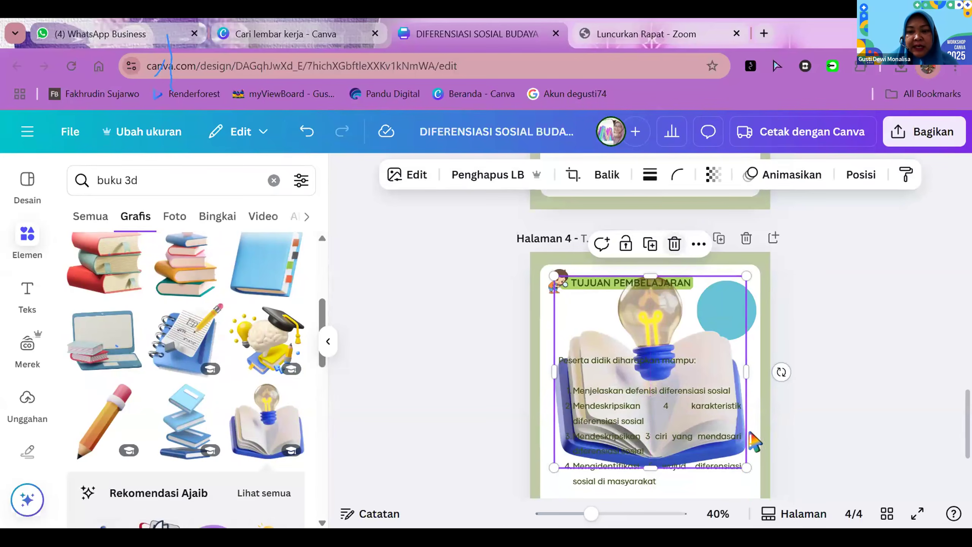
left_click_drag(747, 467, 646, 333)
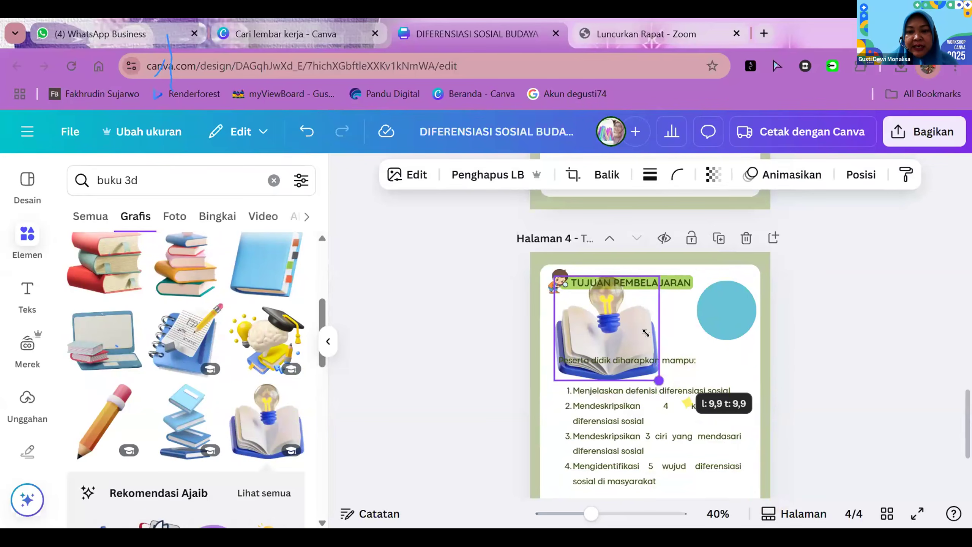
left_click_drag(590, 310, 731, 317)
left_click_drag(738, 358, 742, 362)
left_click(864, 329)
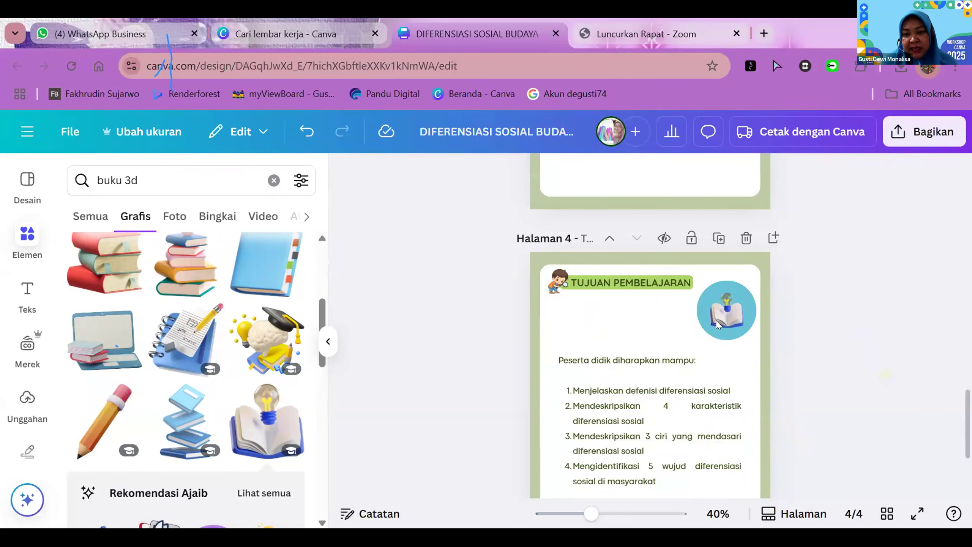
Resize and centre the book graphic within the blue circle, and move the objectives text slightly up
left_click(723, 323)
left_click_drag(699, 286, 721, 305)
left_click(876, 303)
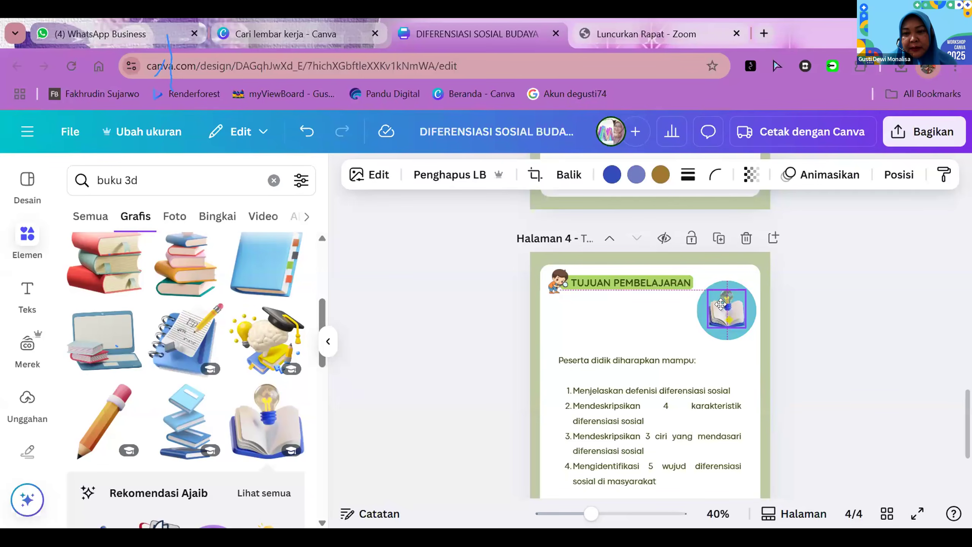
left_click(783, 307)
left_click_drag(660, 389, 659, 381)
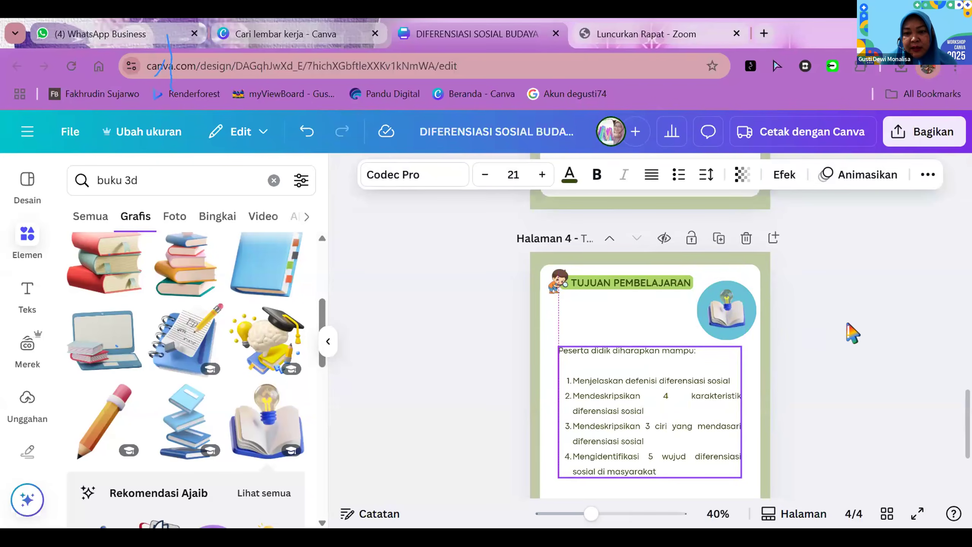
left_click(876, 331)
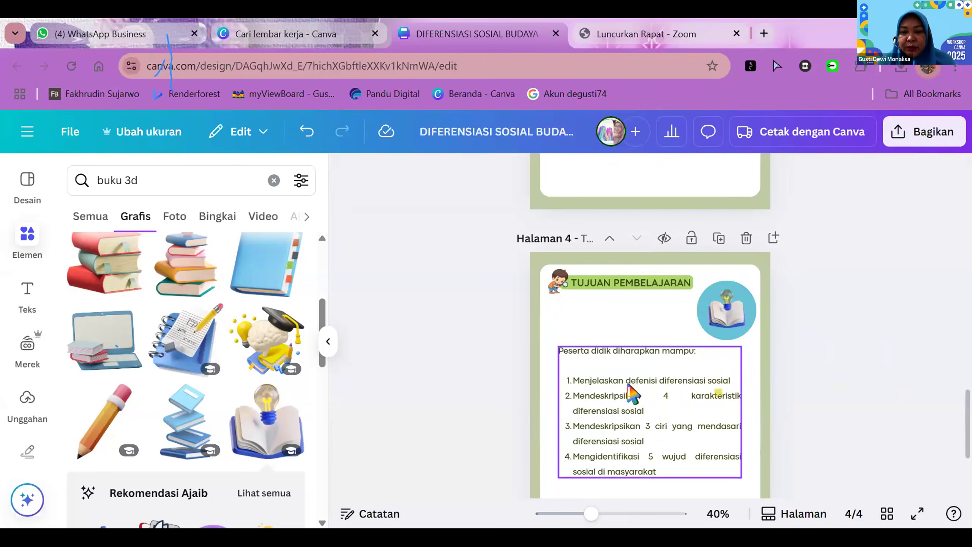
Change the page 4 heading to "MATERI PEMBELAJARAN" by replacing the word "TUJUAN"
scroll(632, 394, "down", 2)
scroll(632, 395, "up", 10)
scroll(633, 436, "down", 5)
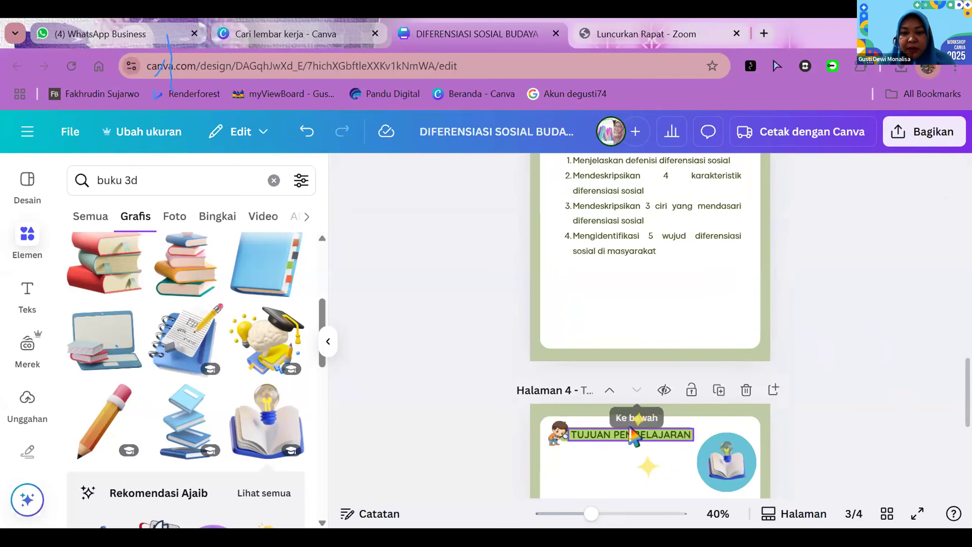
scroll(631, 430, "down", 4)
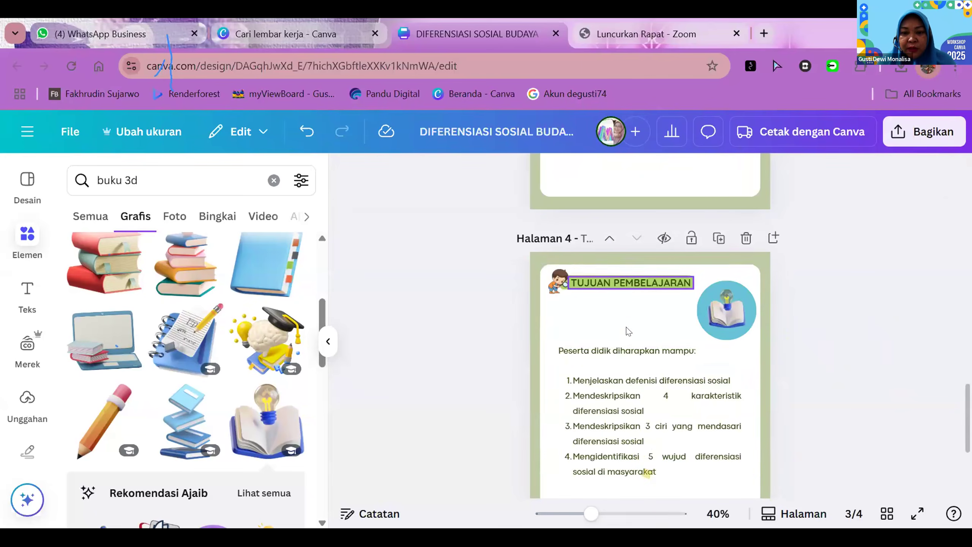
left_click(613, 283)
left_click(612, 283)
left_click(612, 286)
key("BackSpace")
key("BackSpace")
key("BackSpace")
key("BackSpace")
key("BackSpace")
key("BackSpace")
key("BackSpace")
type("M ATERI")
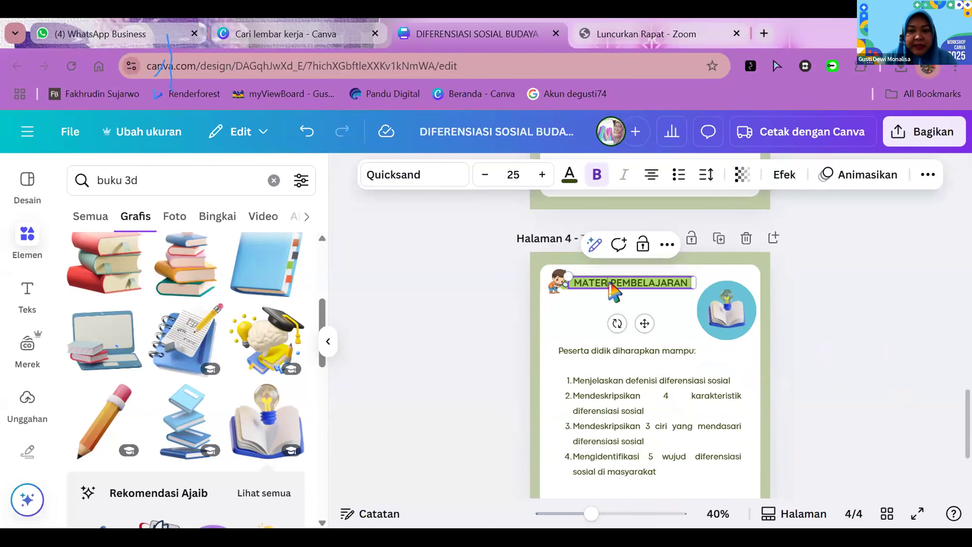
Delete the objectives text below the page 4 heading and undo that deletion
left_click(669, 370)
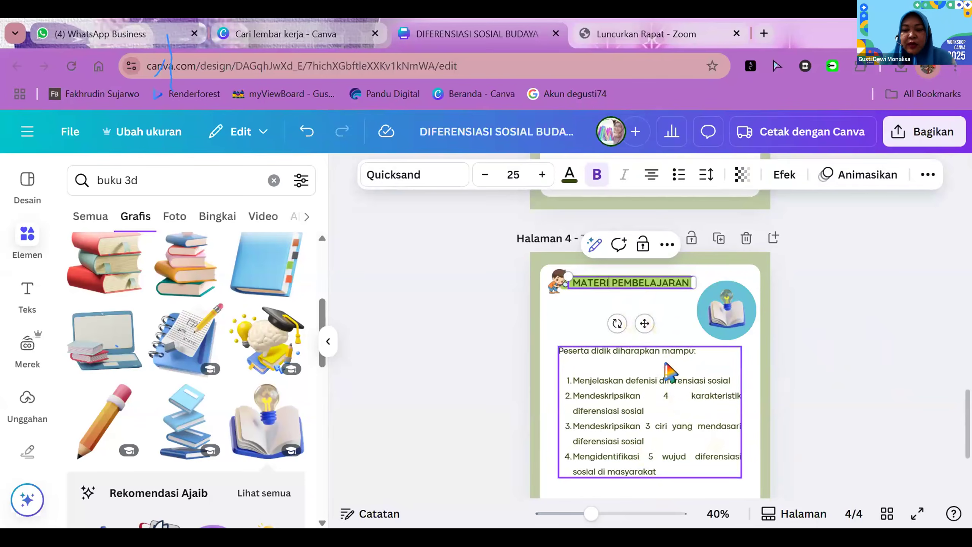
key("Delete")
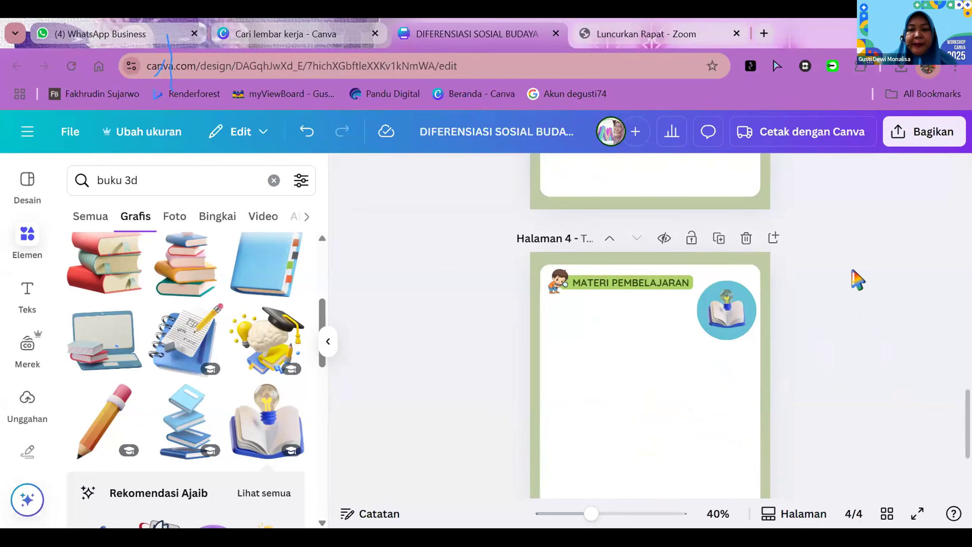
scroll(591, 289, "down", 4)
left_click(306, 132)
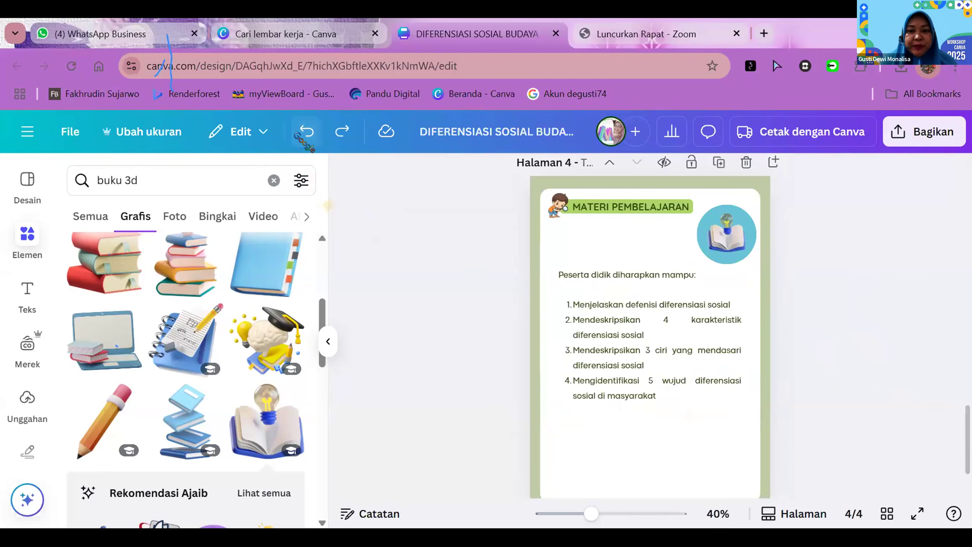
Replace the page 4 objectives text with "Silakan Ananda literasi materi Diferensiasi Sosial, dengan klik ikon buku berikut ini ⬇️"
double_click(680, 344)
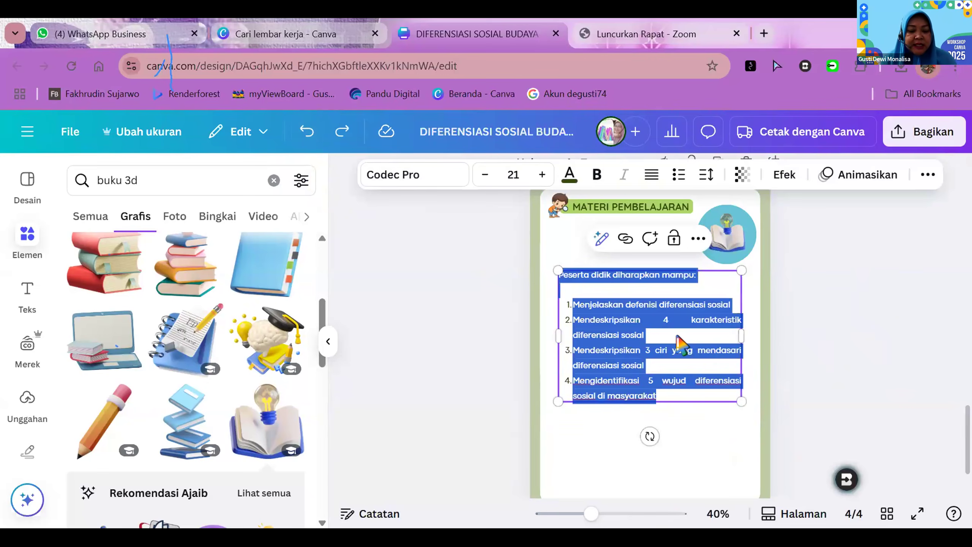
key("BackSpace")
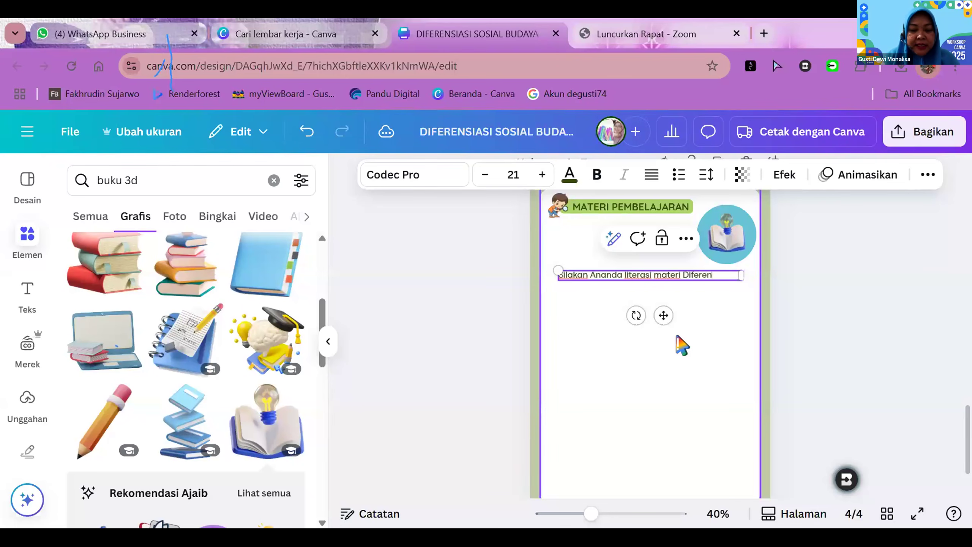
type("osial")
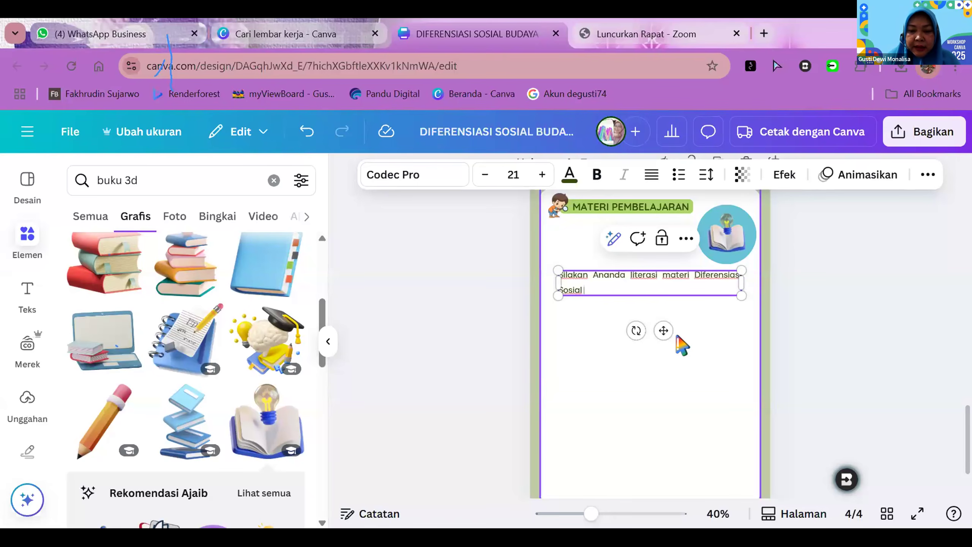
type(", dengan klik ikon buk")
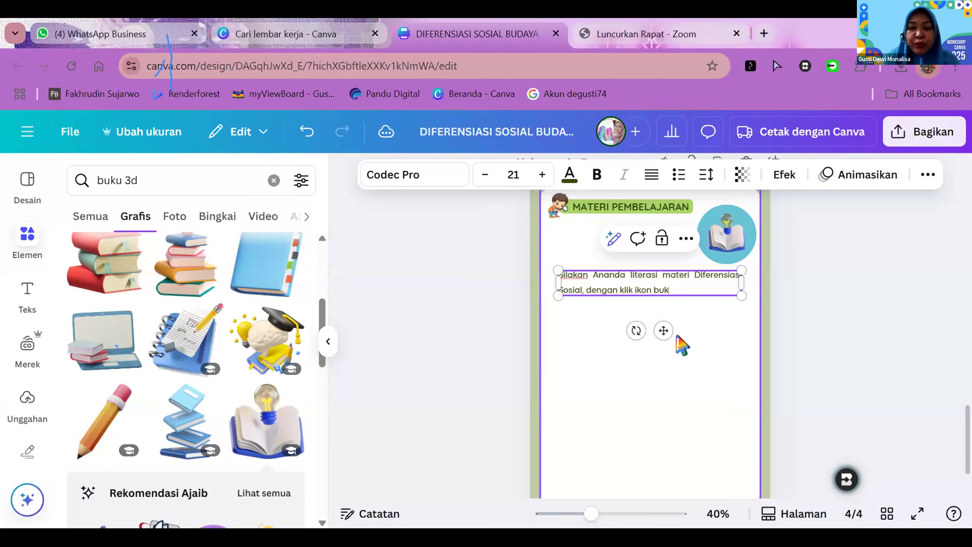
type("berikut ini")
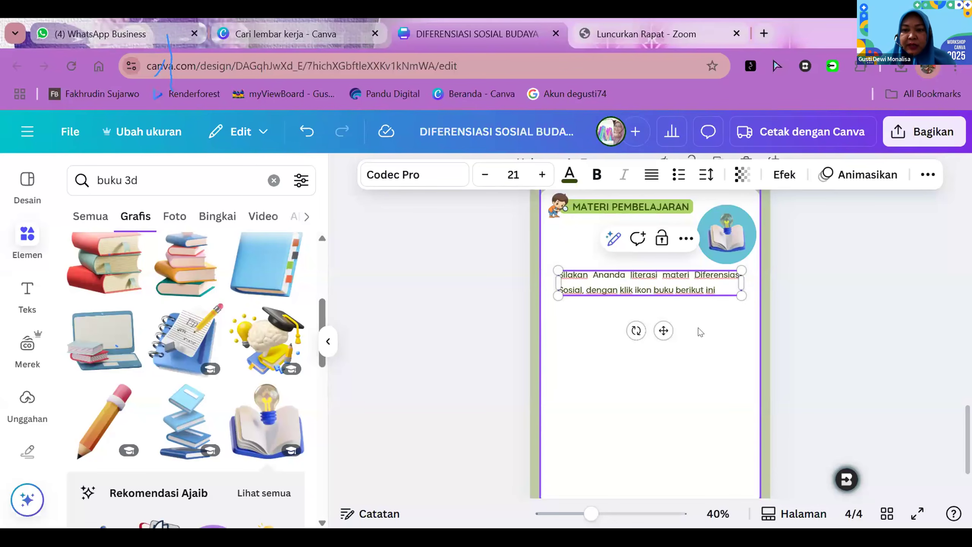
type("⬇")
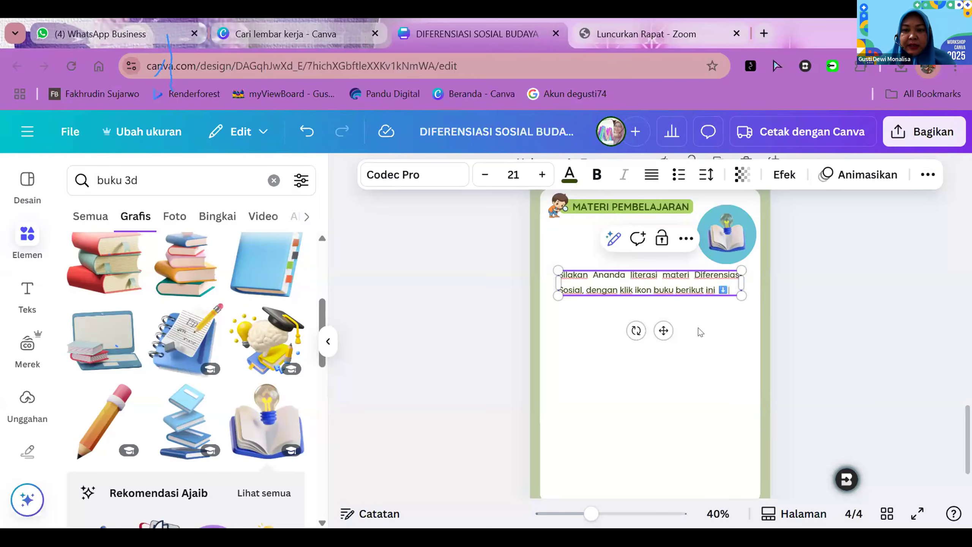
Move the blue circle and book graphic together to the horizontal centre below the instruction text, and raise the text closer to the heading
left_click(743, 224)
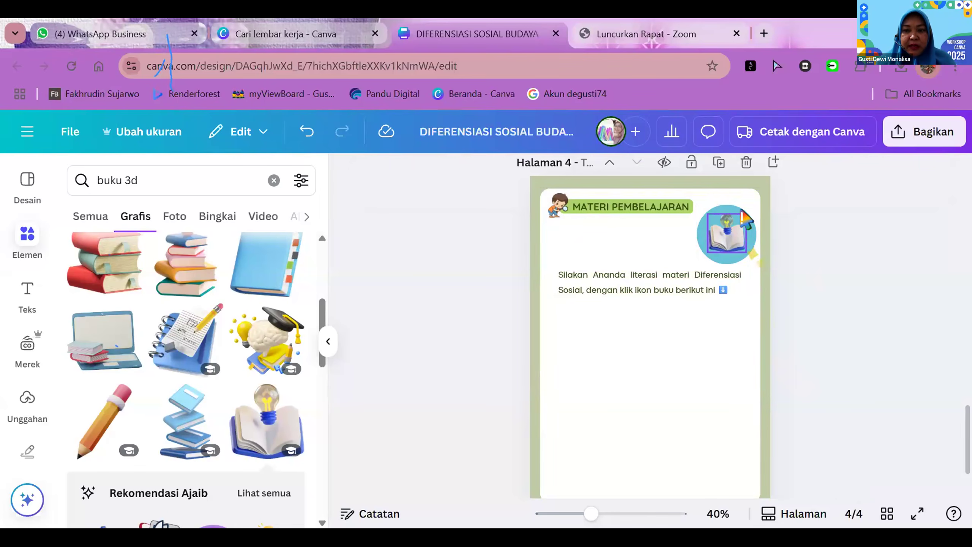
left_click(729, 247)
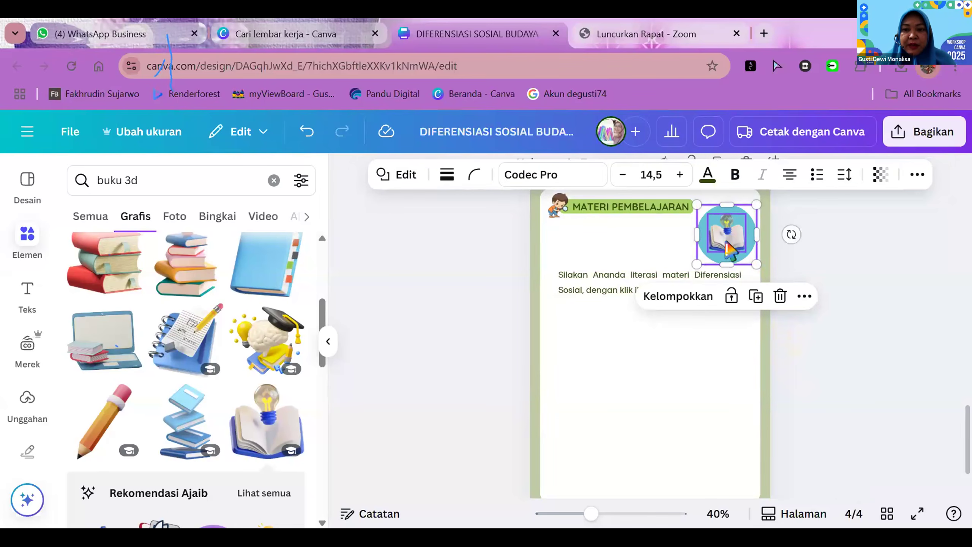
left_click_drag(689, 340, 648, 358)
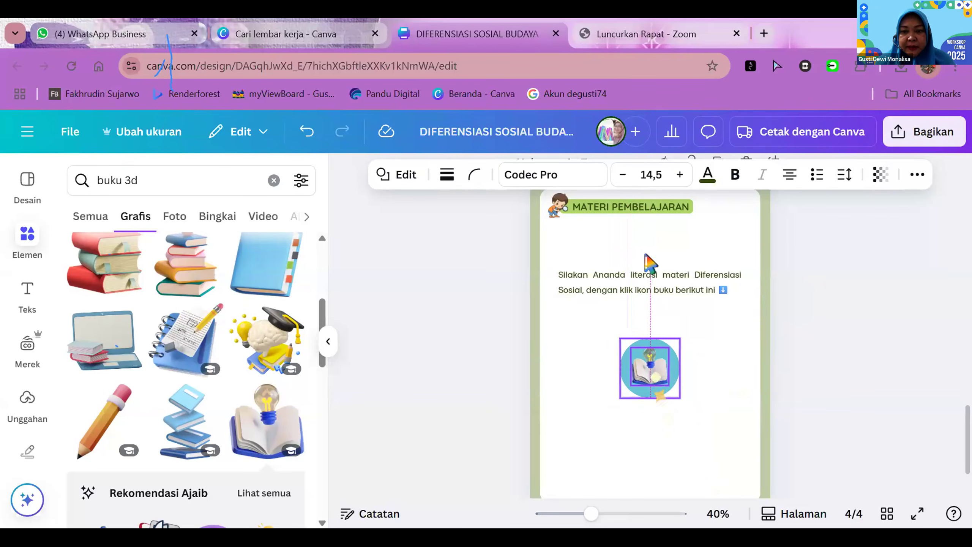
left_click(670, 250)
left_click_drag(671, 249, 670, 240)
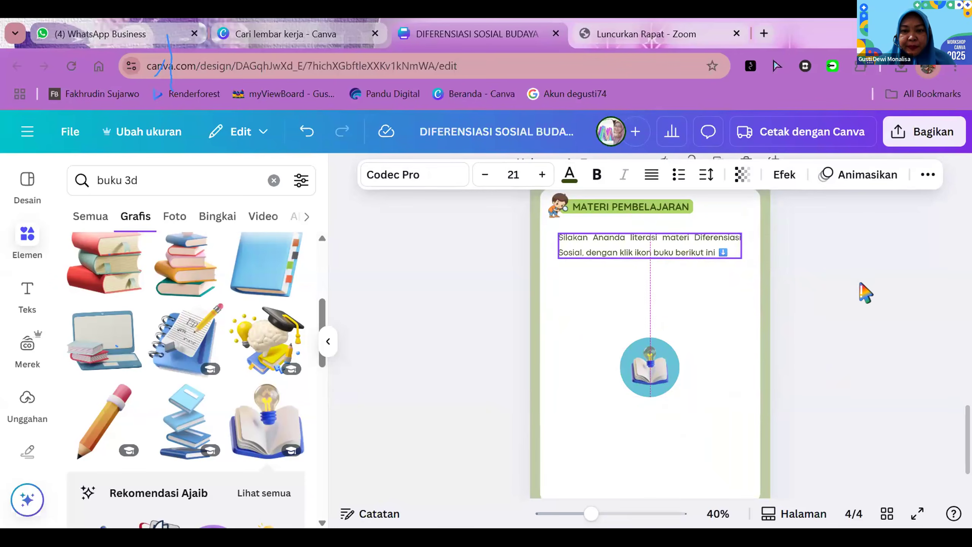
Enlarge the blue circle to more than twice its size and centre it horizontally on page 4
left_click(712, 348)
left_click(665, 351)
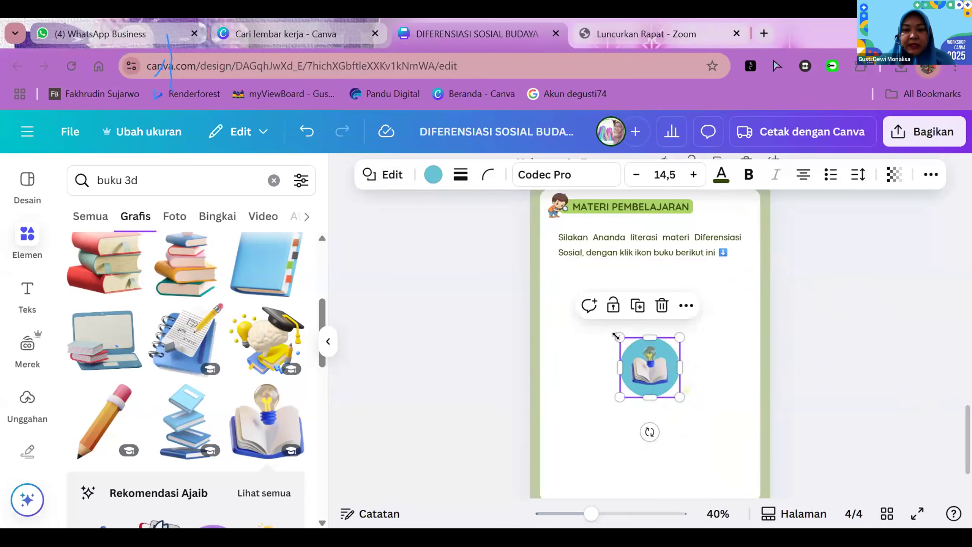
left_click_drag(601, 312, 577, 294)
left_click_drag(680, 397, 710, 428)
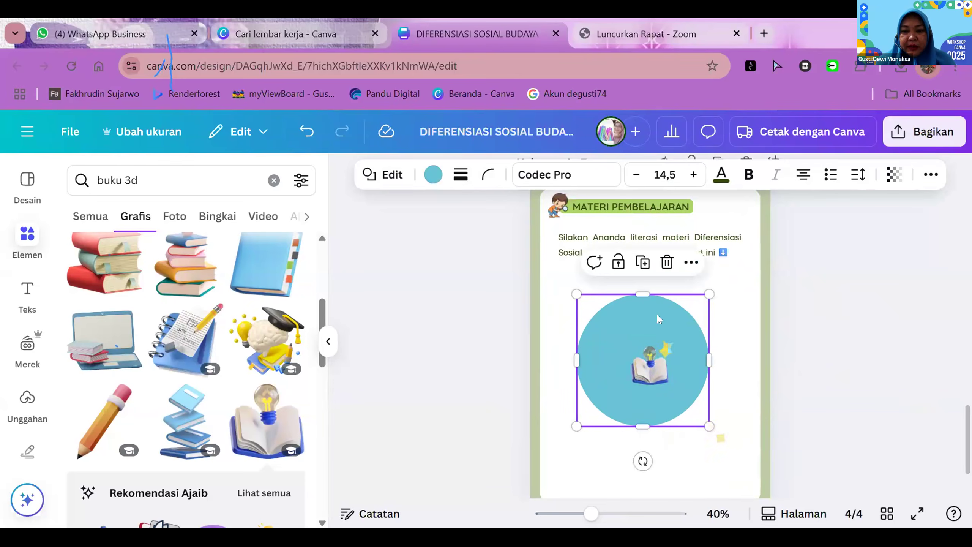
left_click_drag(657, 315, 657, 311)
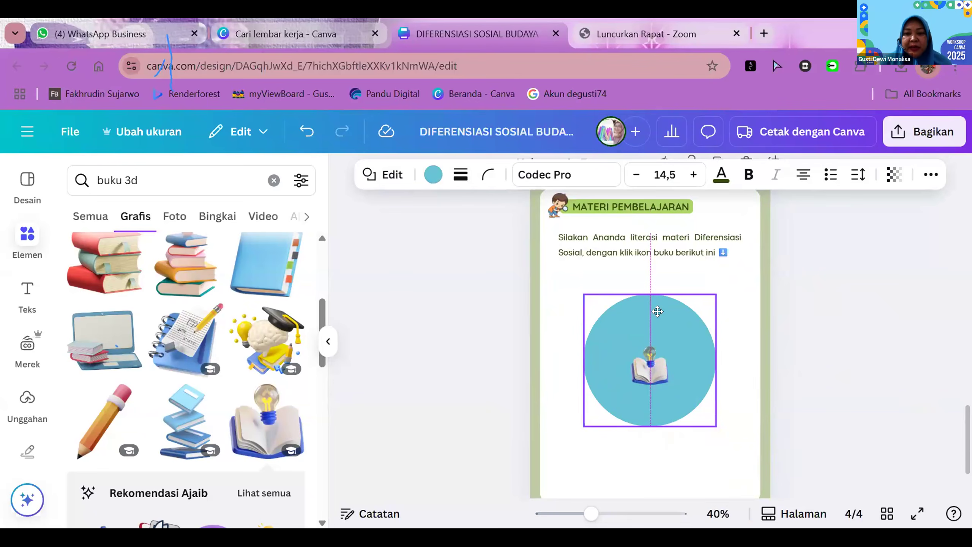
Enlarge the book graphic with the light bulb and centre it inside the blue circle
left_click(650, 368)
left_click_drag(663, 382, 716, 429)
left_click_drag(662, 387, 638, 358)
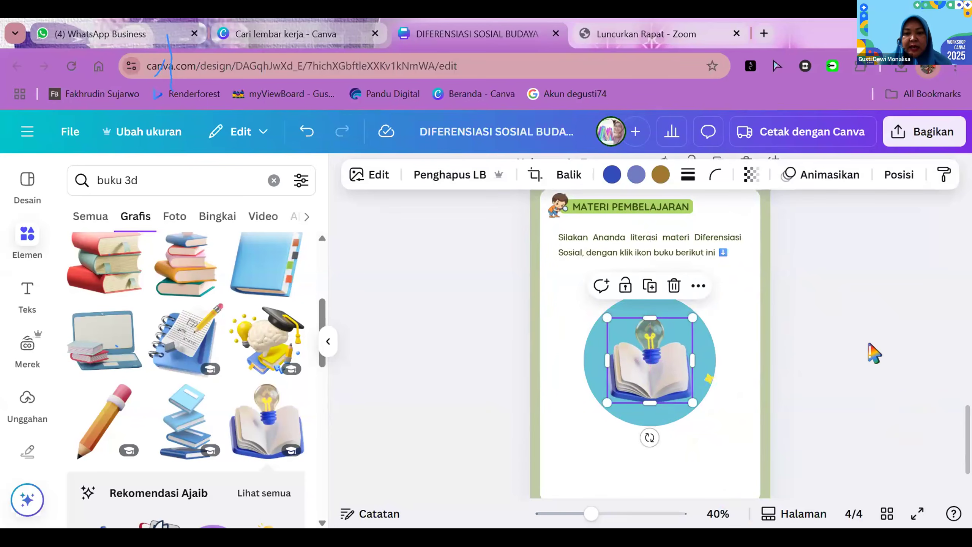
left_click(873, 353)
scroll(803, 321, "down", 2)
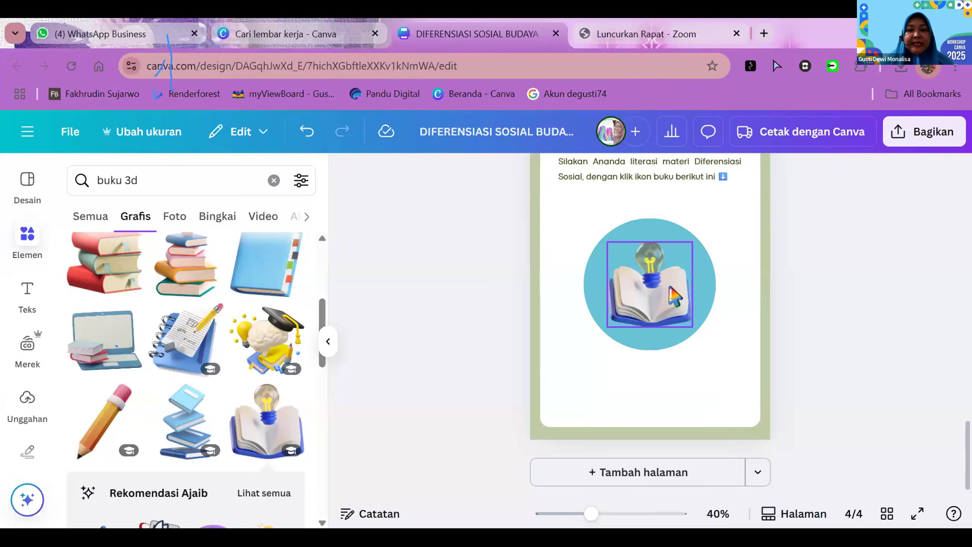
scroll(875, 302, "up", 2)
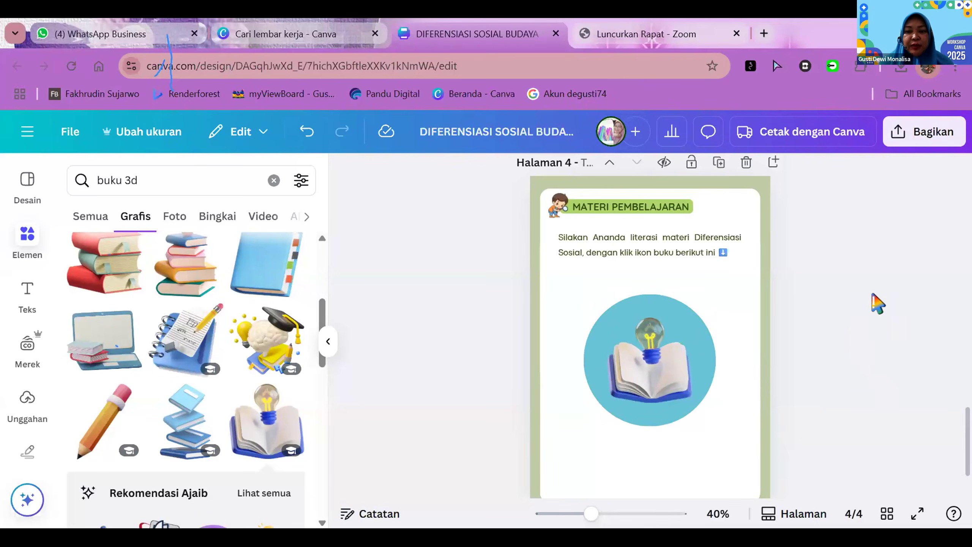
Examine the recent designs and document pages offered as link targets for the book graphic, without choosing one
left_click(641, 362)
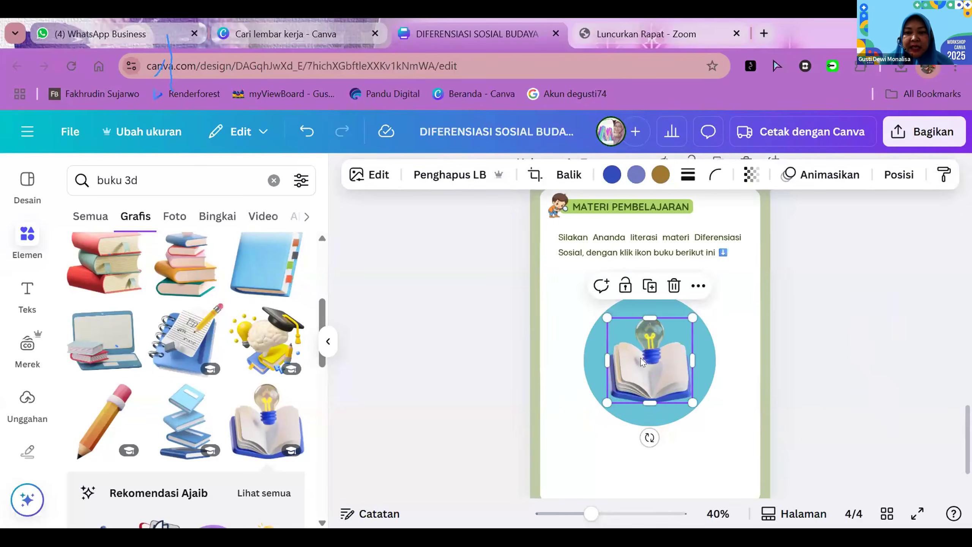
left_click(699, 285)
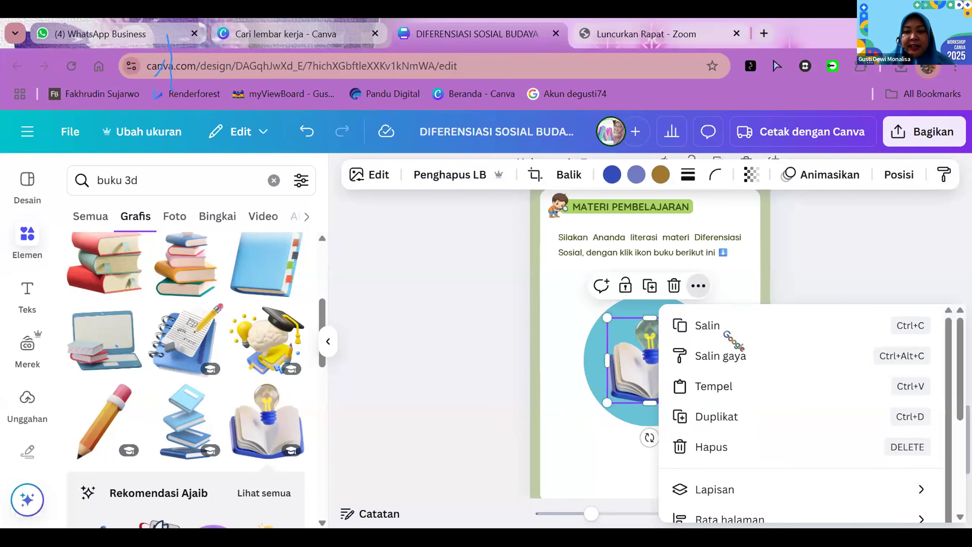
scroll(737, 370, "down", 3)
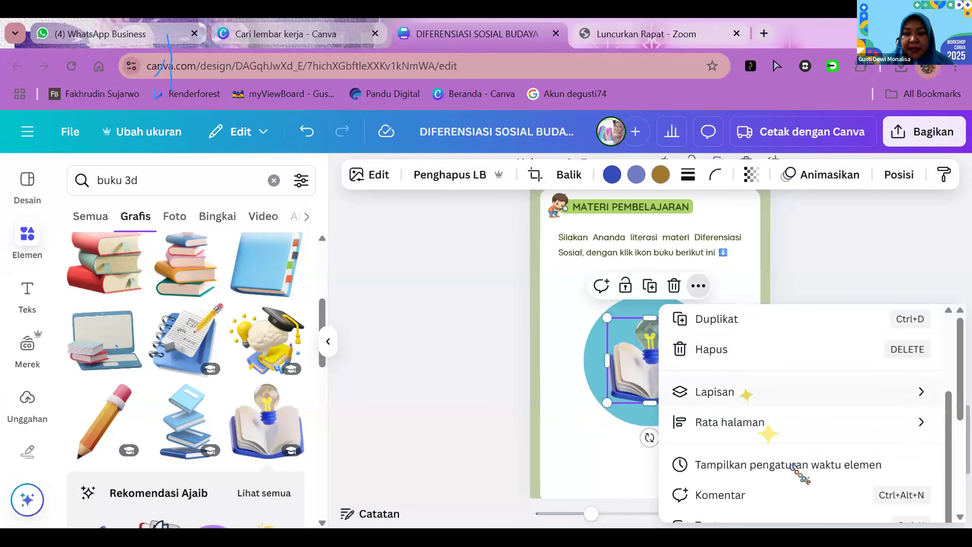
scroll(792, 469, "down", 5)
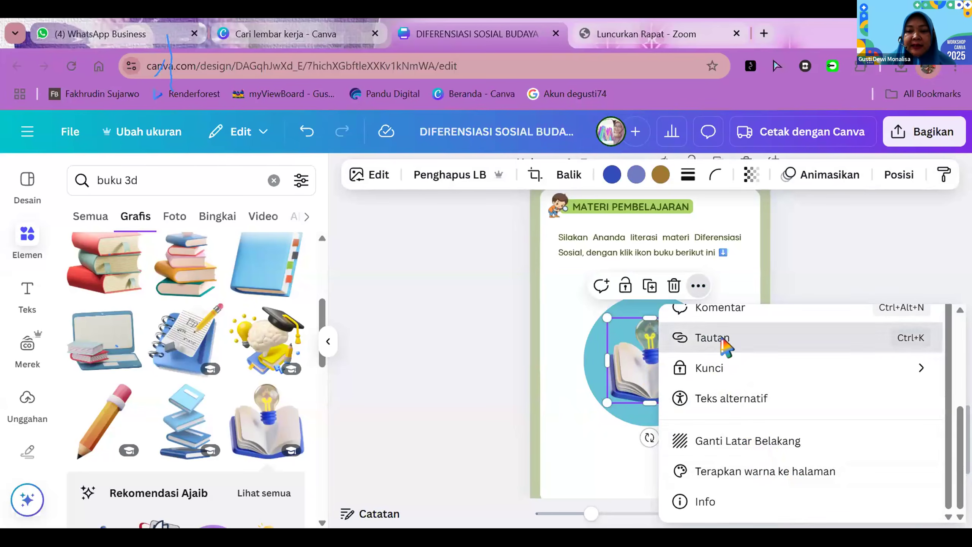
left_click(721, 340)
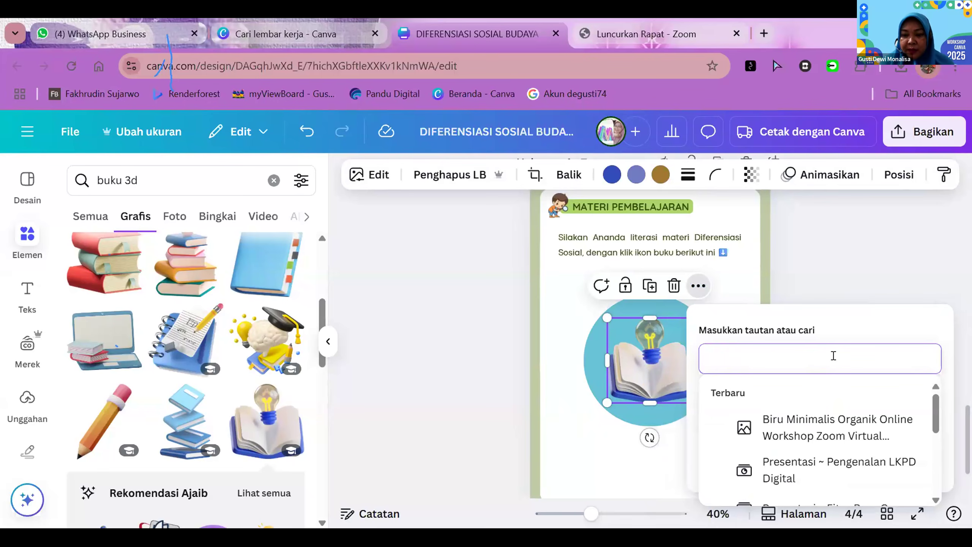
scroll(847, 396, "down", 3)
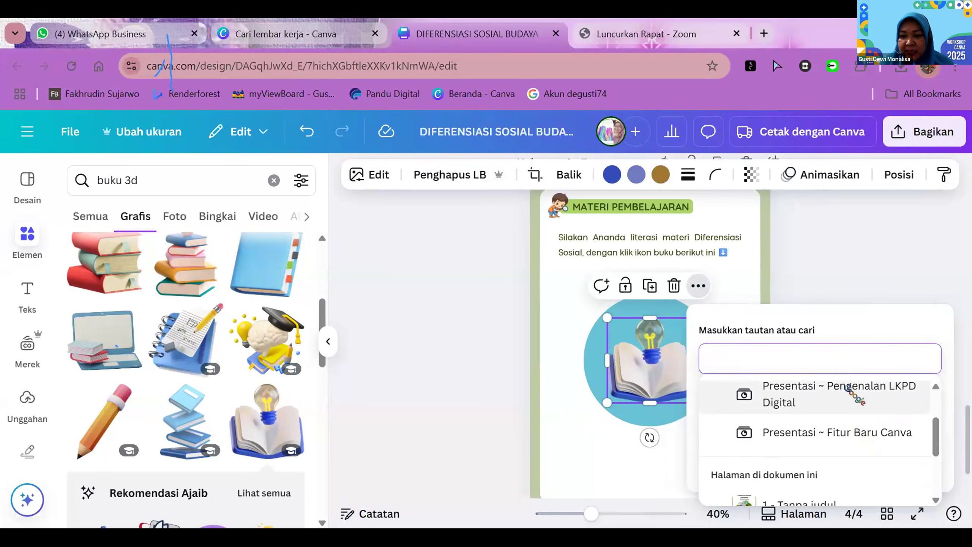
scroll(852, 396, "down", 3)
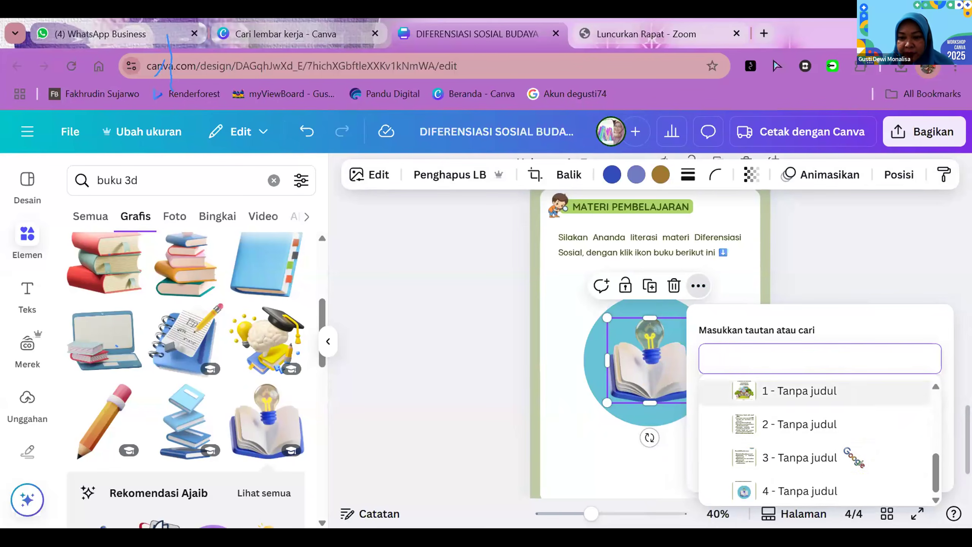
scroll(854, 457, "up", 5)
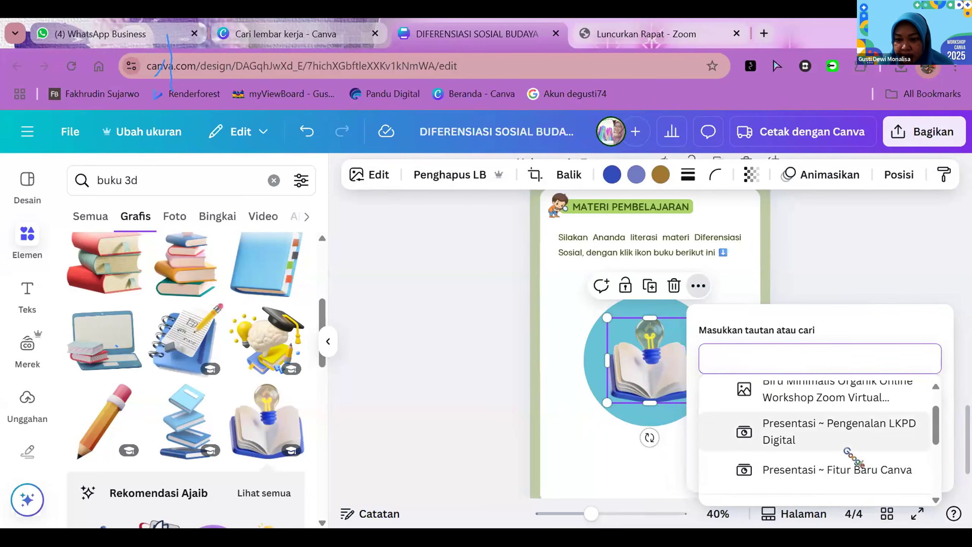
scroll(853, 455, "up", 1)
scroll(853, 457, "down", 5)
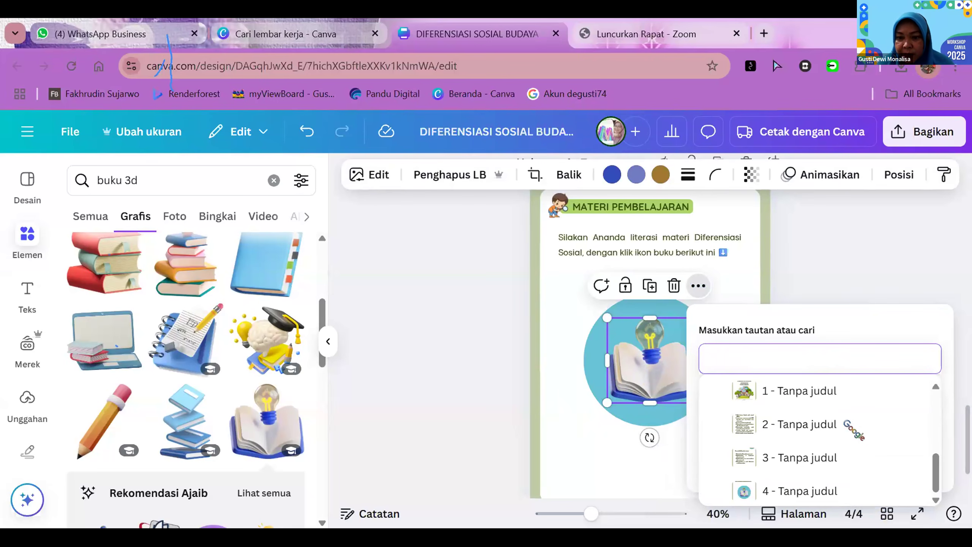
left_click(844, 249)
left_click(848, 257)
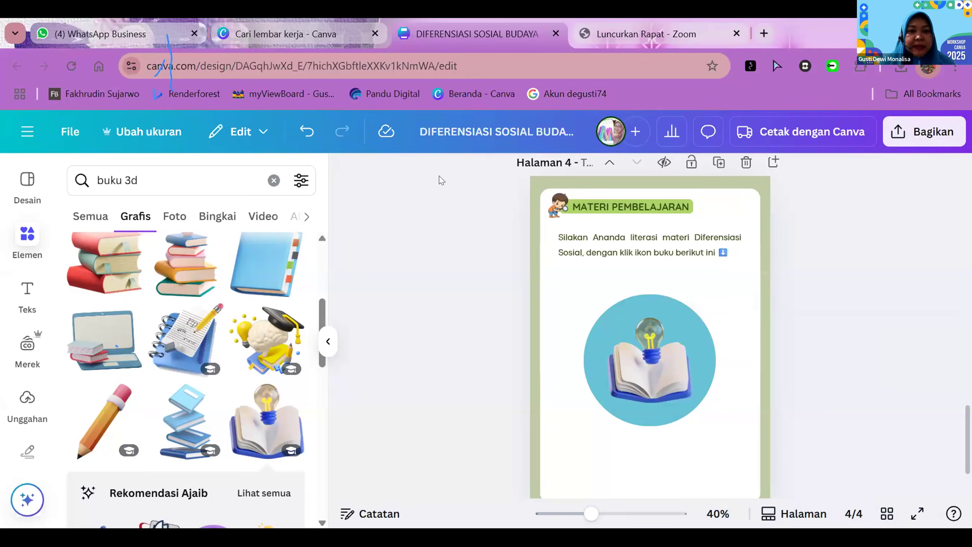
Switch to the Canva template search page, clear the "lembar kerja" search and look through the suggested templates
left_click(286, 34)
scroll(689, 349, "down", 5)
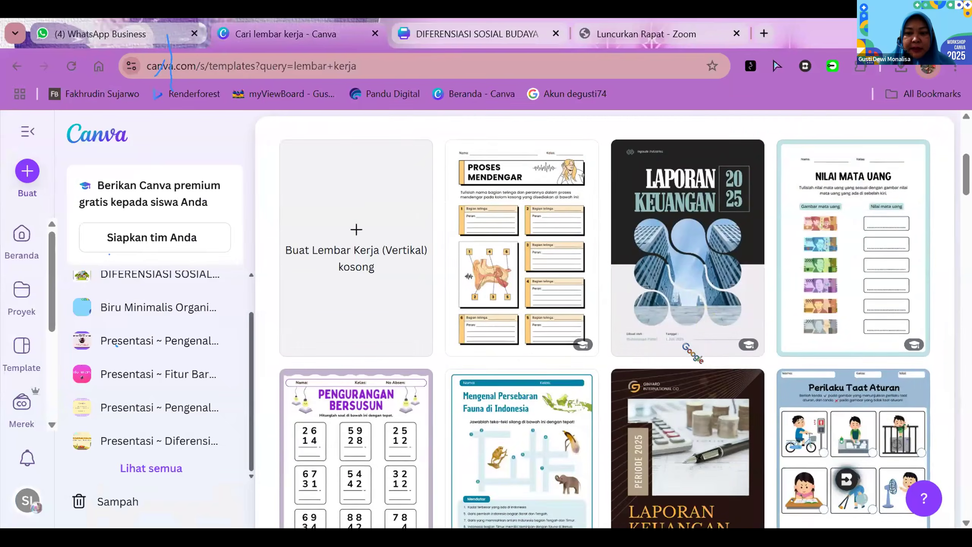
scroll(693, 352, "down", 5)
scroll(922, 344, "up", 10)
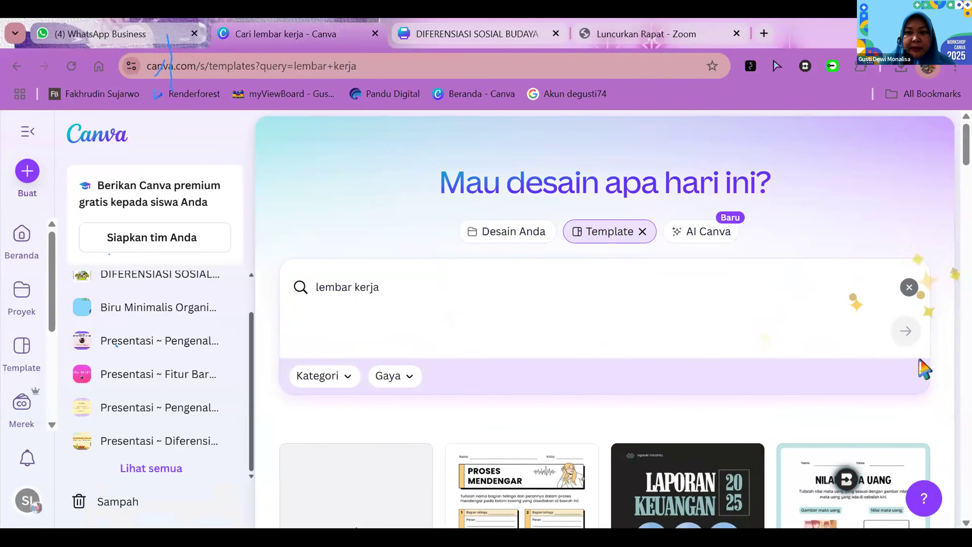
left_click(910, 288)
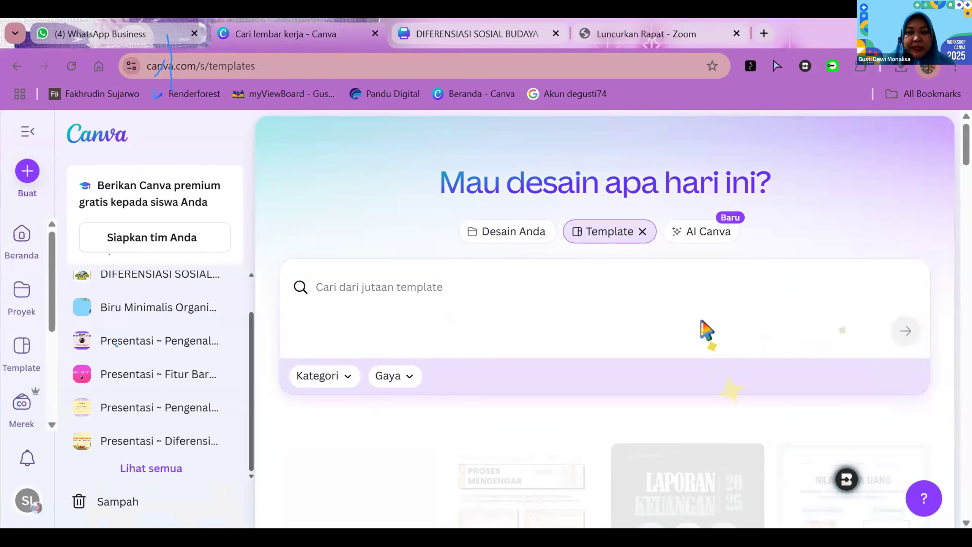
scroll(704, 330, "down", 5)
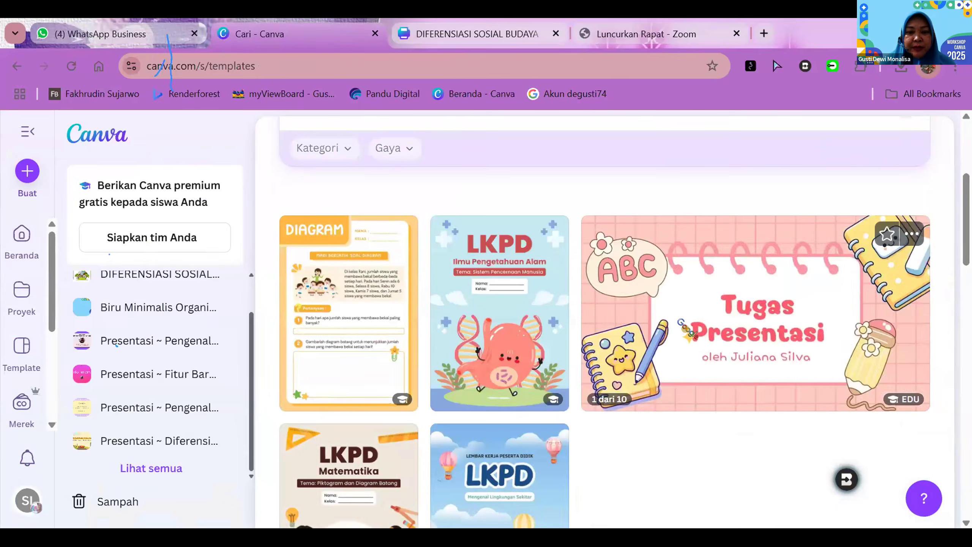
scroll(685, 327, "down", 3)
scroll(685, 323, "up", 10)
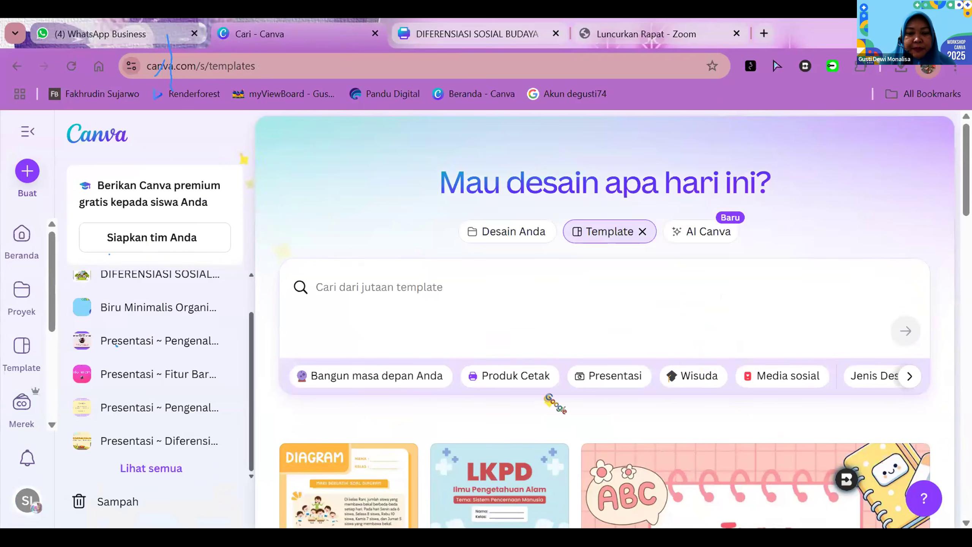
scroll(553, 404, "down", 5)
scroll(553, 404, "down", 2)
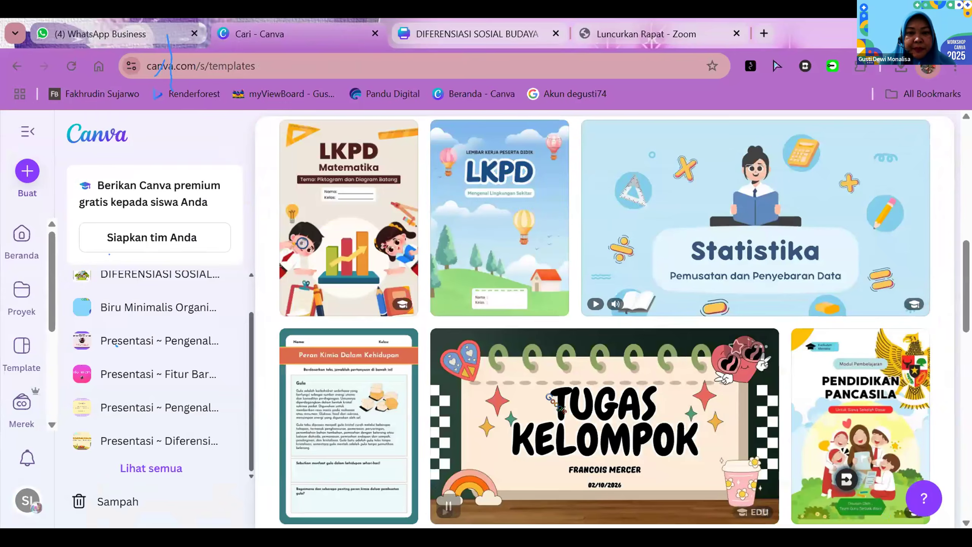
scroll(494, 221, "up", 7)
Search your own designs for "diferensiasi sosial" and open the presentation Presentasi ~ Diferensiasi Sosial Budaya
left_click(491, 232)
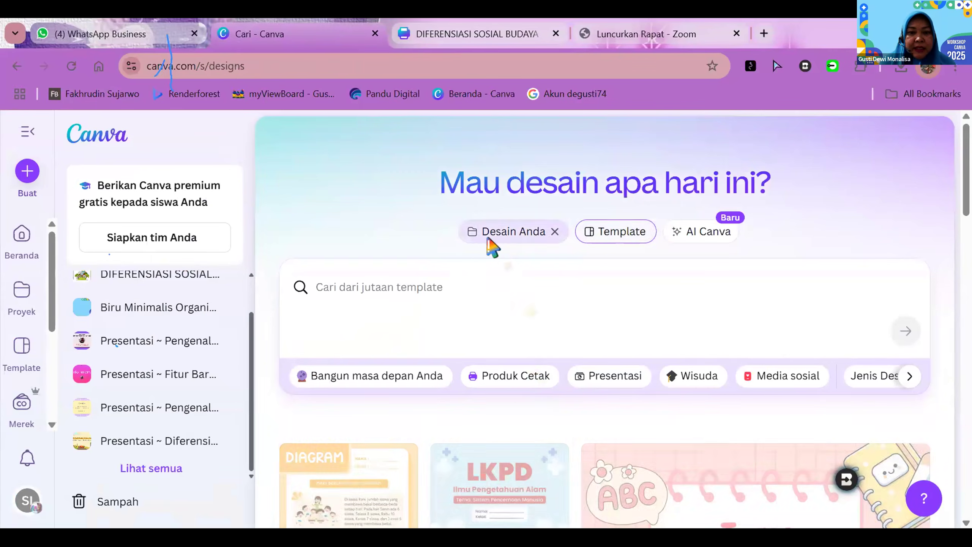
left_click(427, 285)
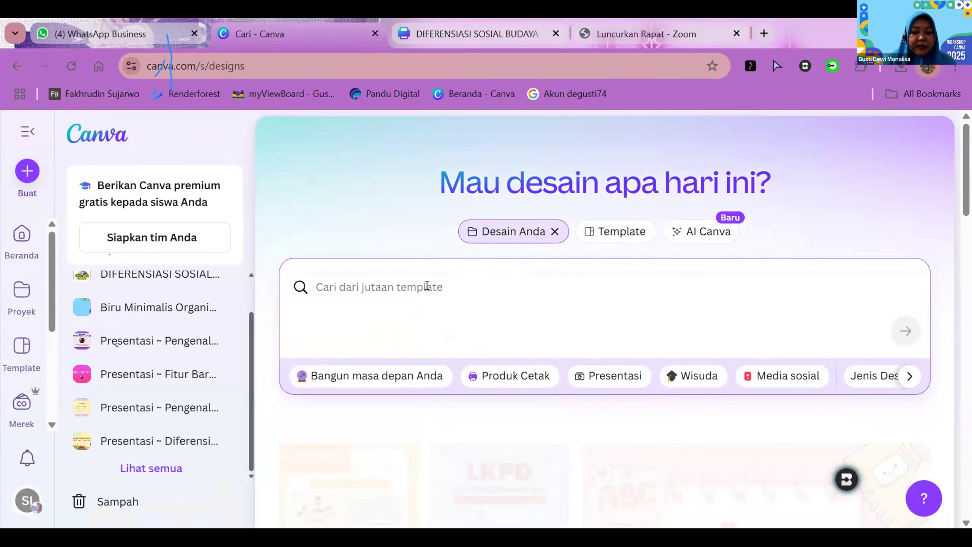
type("difernsias")
key("BackSpace")
key("BackSpace")
key("BackSpace")
key("BackSpace")
key("BackSpace")
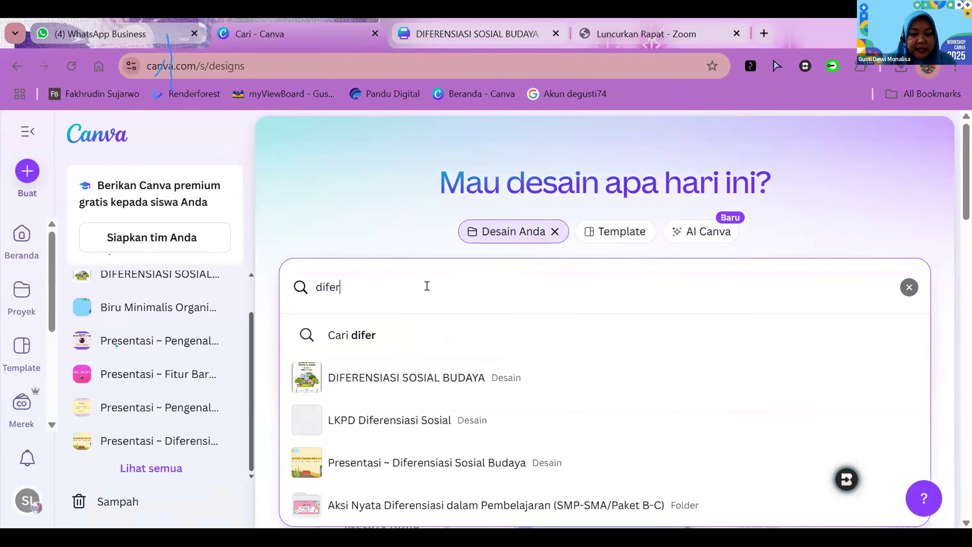
type("ensiasi soa")
key("BackSpace")
type("sial")
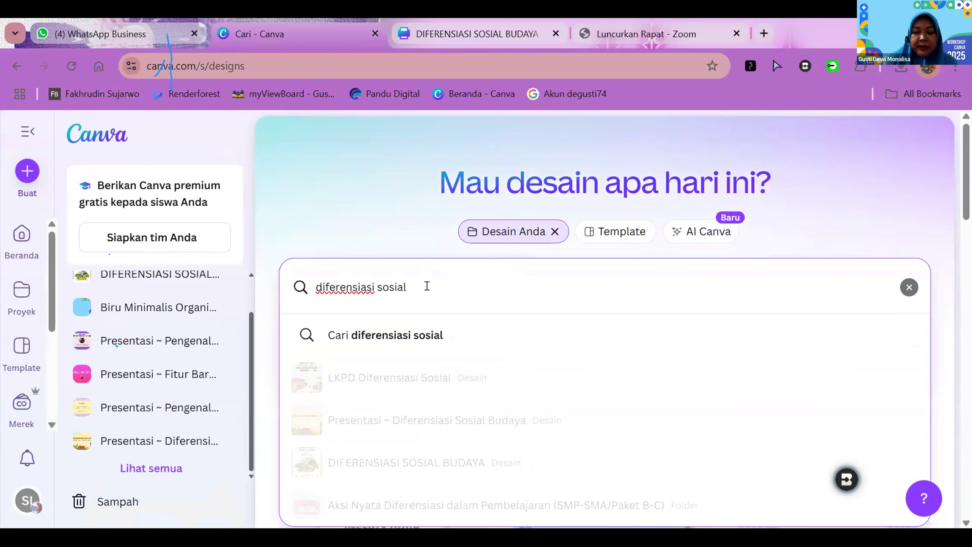
key("Return")
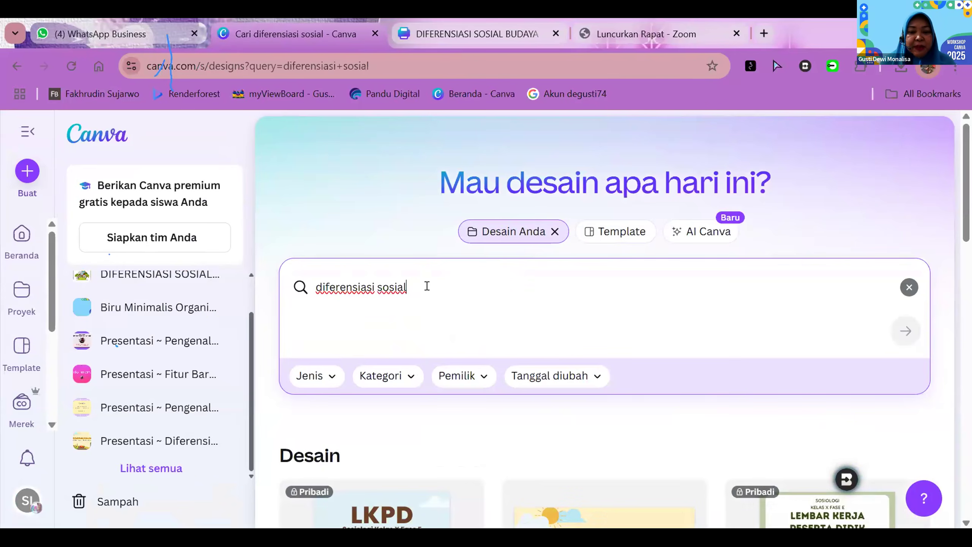
scroll(432, 297, "down", 5)
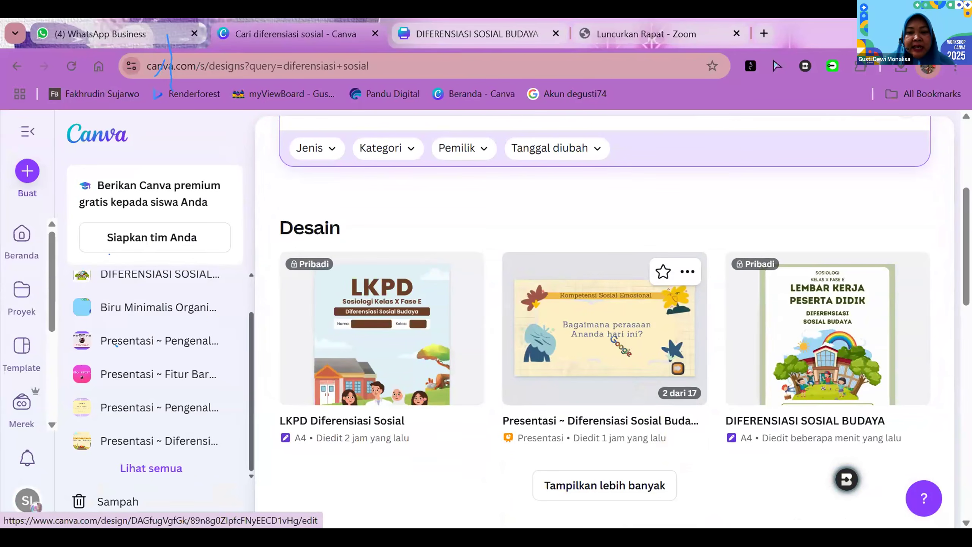
left_click(613, 338)
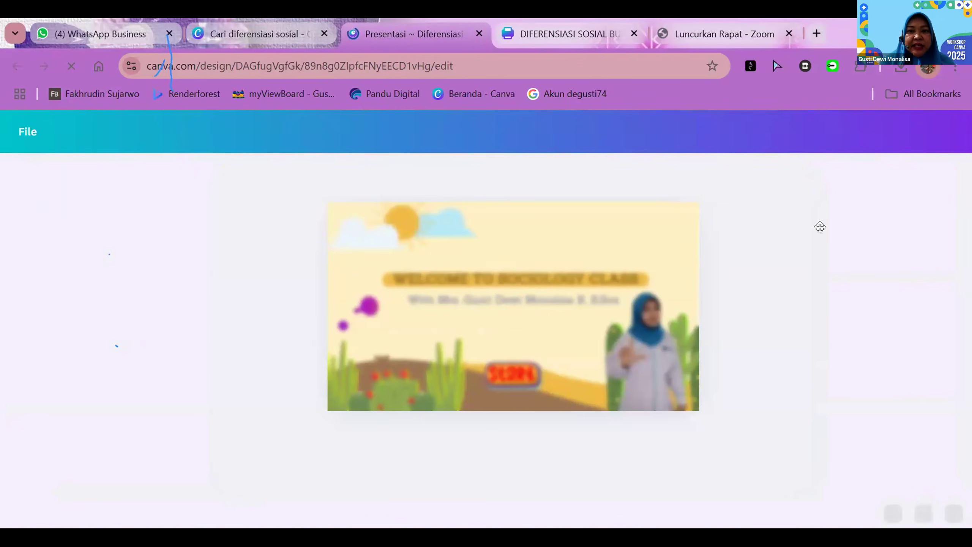
Return to the DIFERENSIASI SOSIAL BUDAYA worksheet and link the book graphic on page 4 to the design Presentasi ~ Diferensiasi Sosial Budaya
left_click(540, 35)
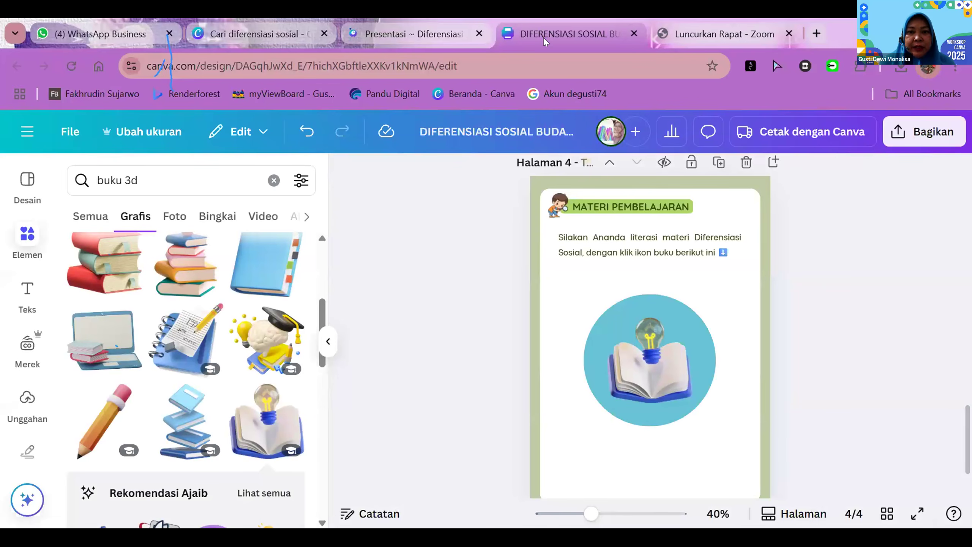
left_click(652, 352)
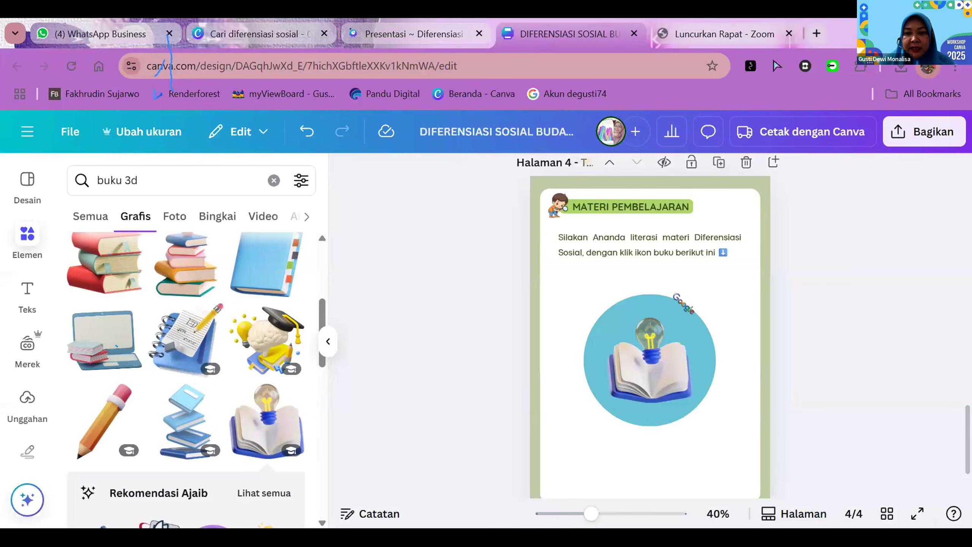
right_click(726, 443)
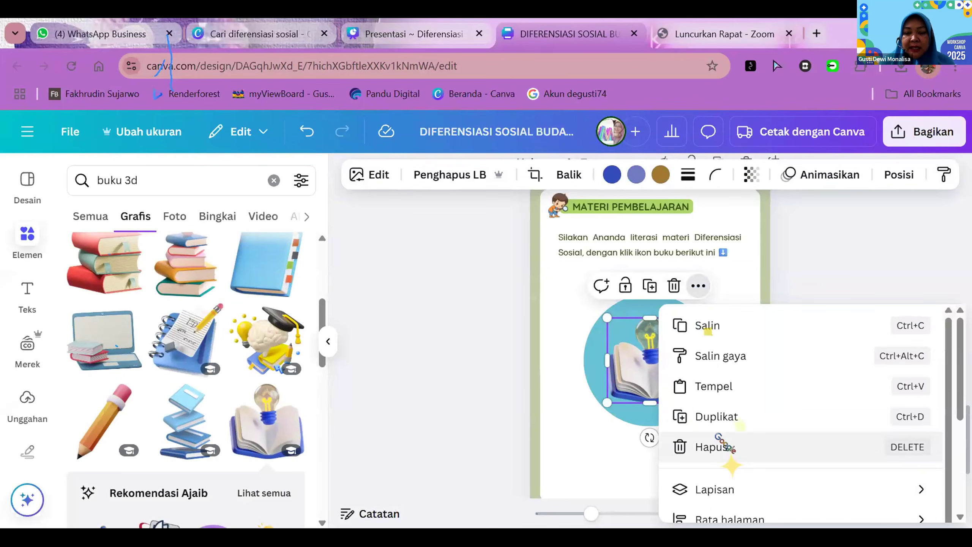
scroll(729, 455, "down", 6)
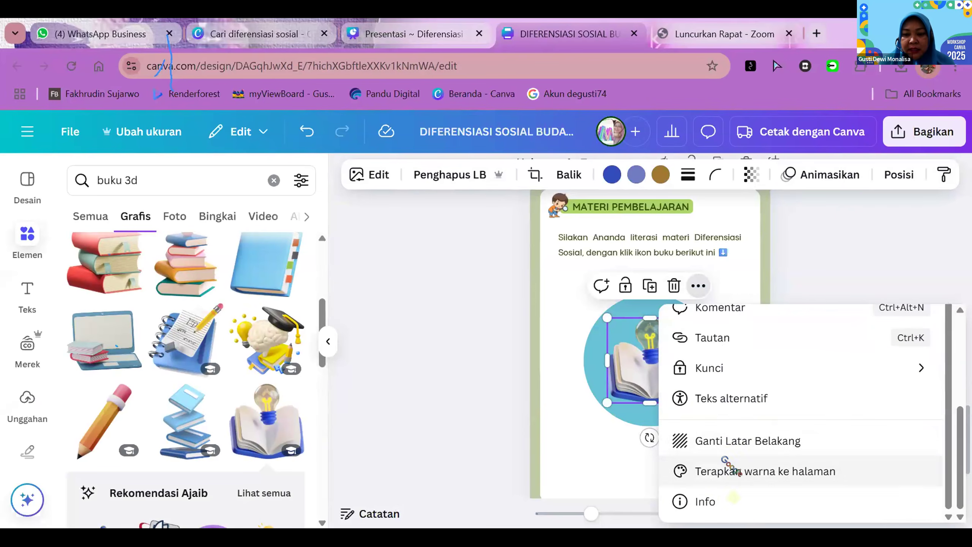
left_click(726, 342)
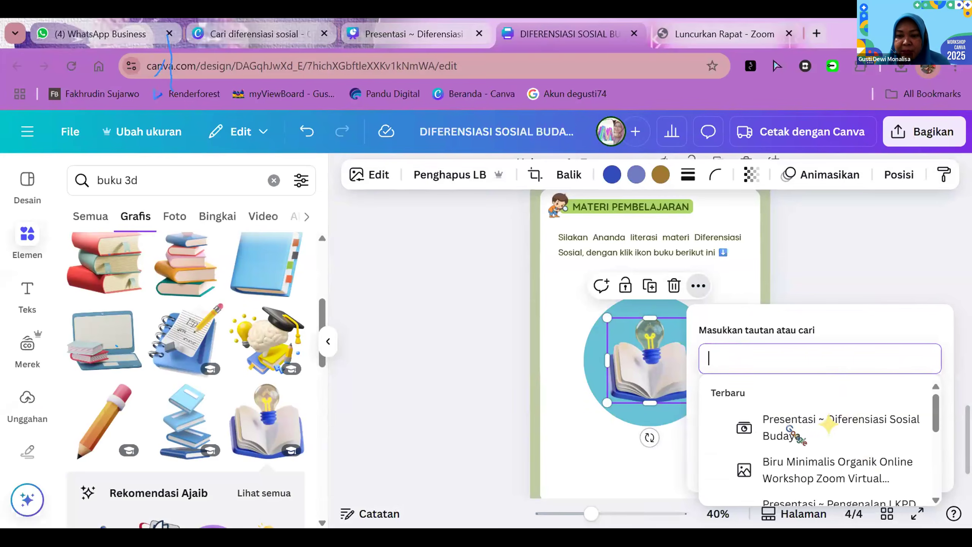
left_click(838, 427)
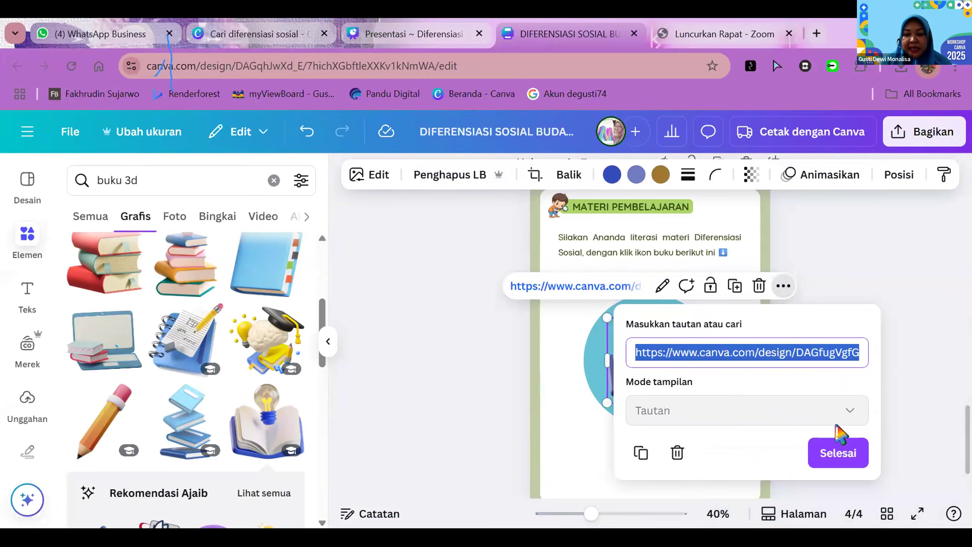
left_click(843, 456)
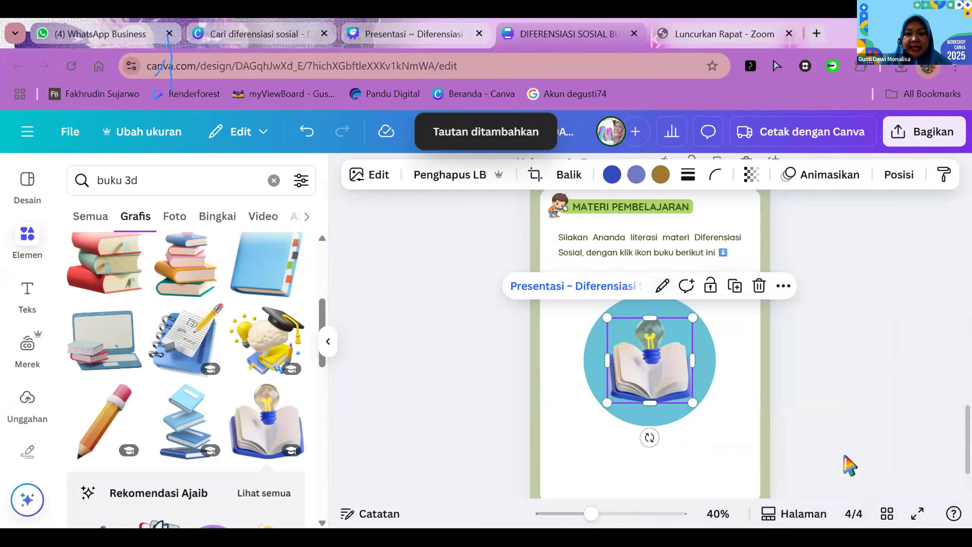
left_click(817, 356)
Duplicate page 4, the MATERI PEMBELAJARAN page with the linked book graphic
scroll(817, 355, "down", 2)
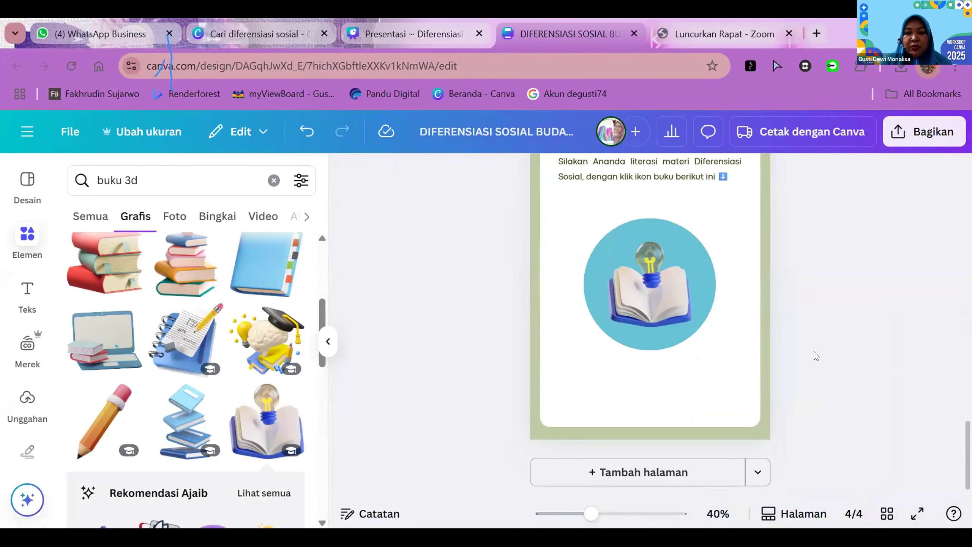
scroll(816, 355, "up", 2)
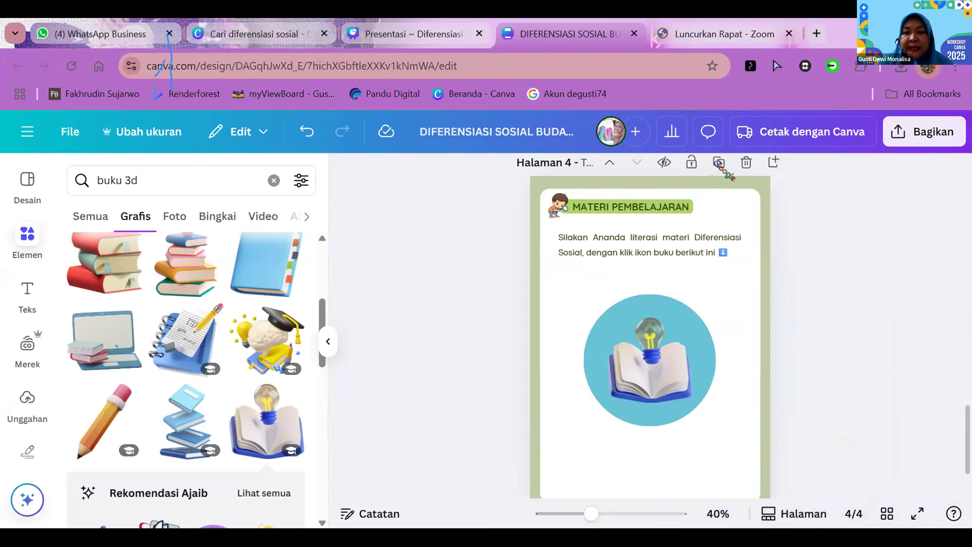
left_click(719, 163)
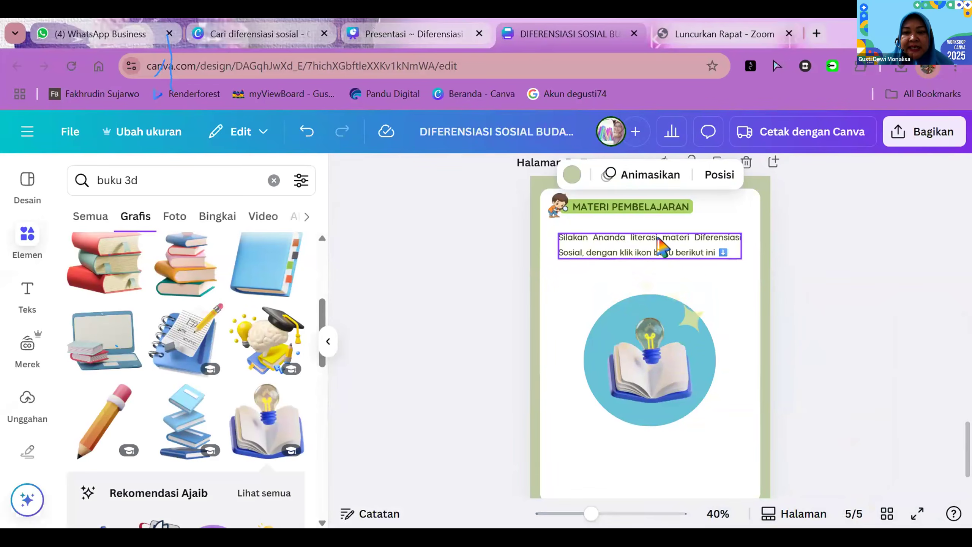
In the instruction text on page 5, replace "literasi materi Diferensiasi Sosial" with "simak videp pembelajaran"
left_click(664, 252)
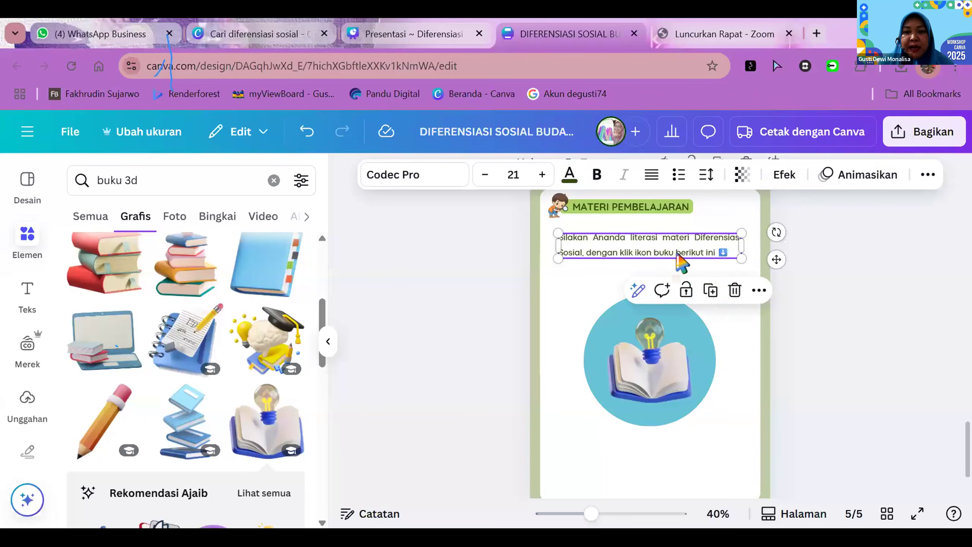
double_click(582, 257)
left_click(582, 256)
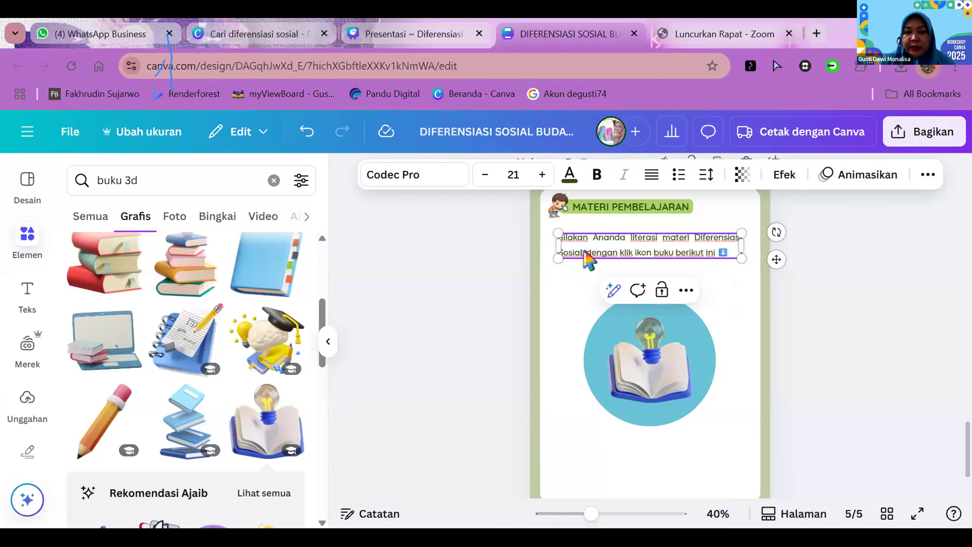
key("BackSpace")
key("BackSpace")
key("BackSpace")
key("BackSpace")
key("BackSpace")
key("BackSpace")
key("BackSpace")
key("BackSpace")
key("BackSpace")
key("BackSpace")
key("BackSpace")
key("BackSpace")
key("BackSpace")
key("BackSpace")
key("BackSpace")
key("BackSpace")
key("BackSpace")
key("BackSpace")
key("BackSpace")
key("BackSpace")
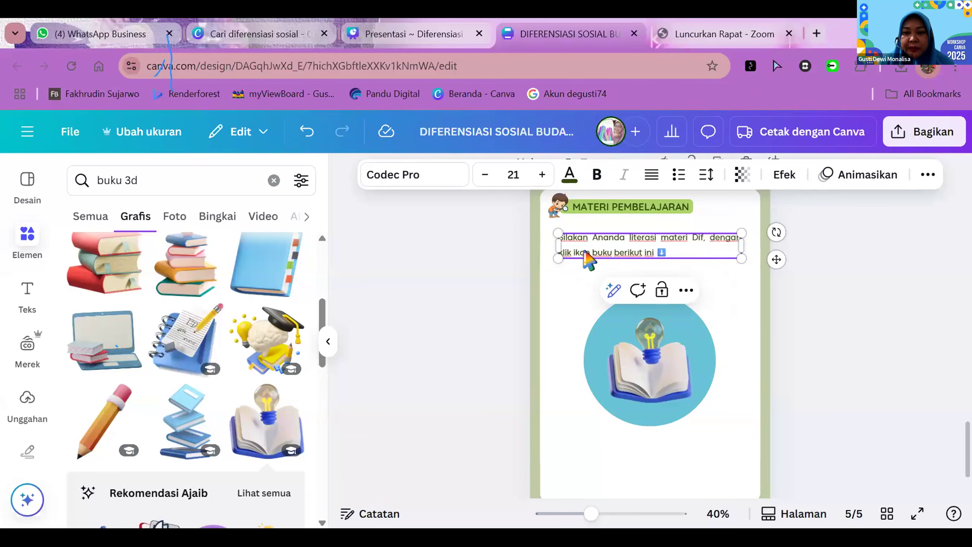
key("BackSpace")
key("BackSpace")
key("BackSpace")
key("BackSpace")
key("BackSpace")
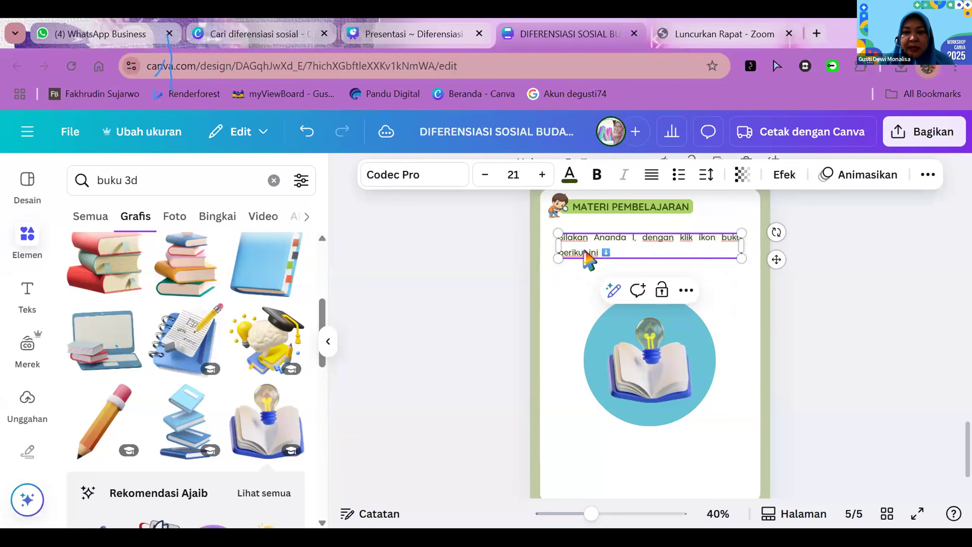
type("simak v")
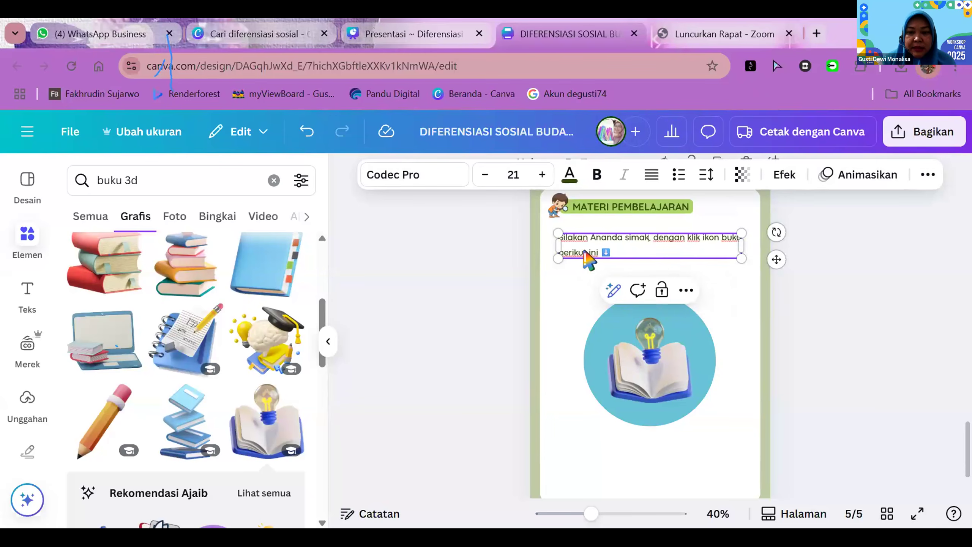
type("idep pe")
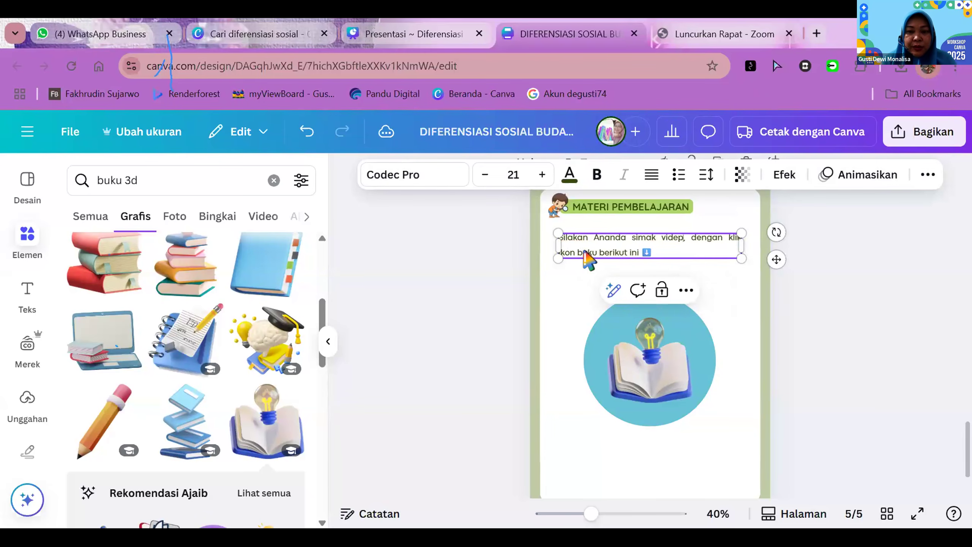
type("mbelajaran")
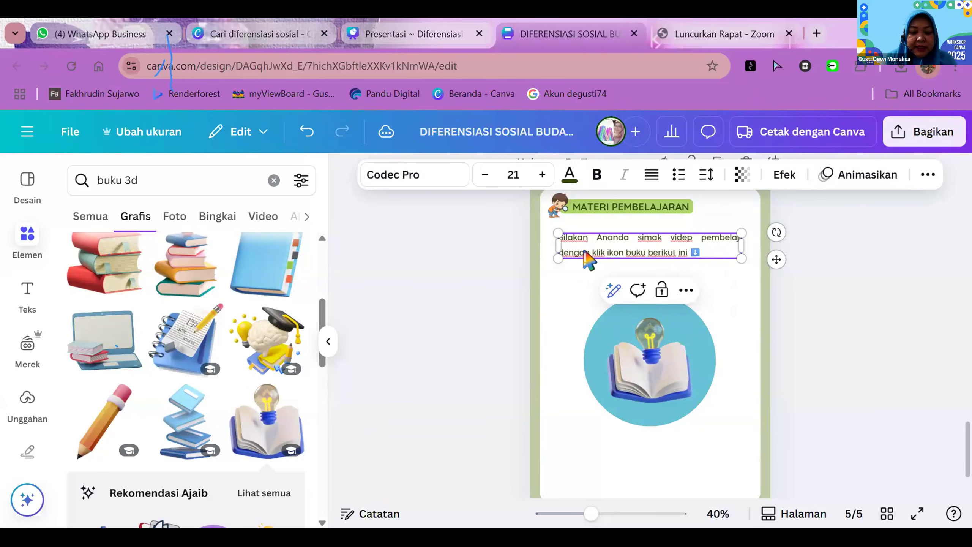
Replace the word "buku" with "YouTube" in the instruction text on page 5
double_click(645, 253)
key("BackSpace")
type("YouTu")
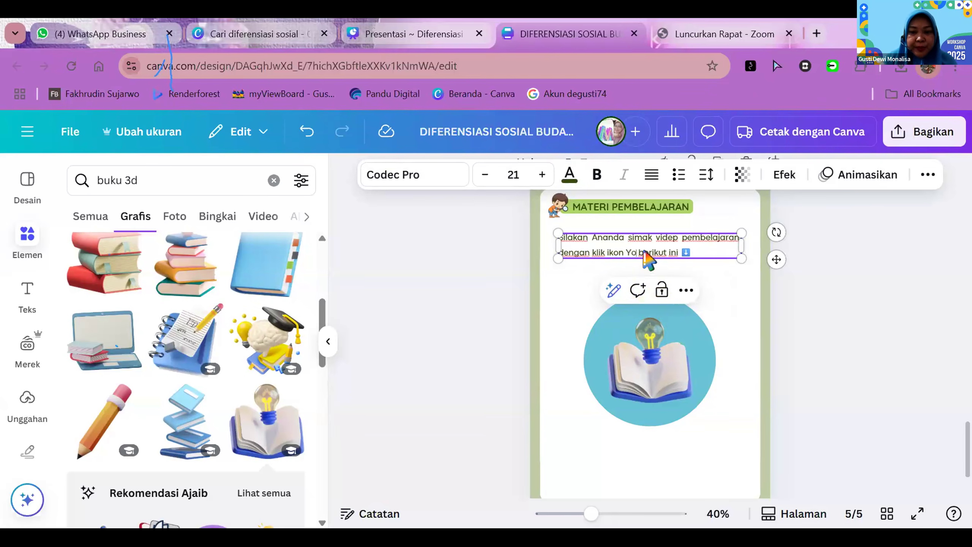
type("be")
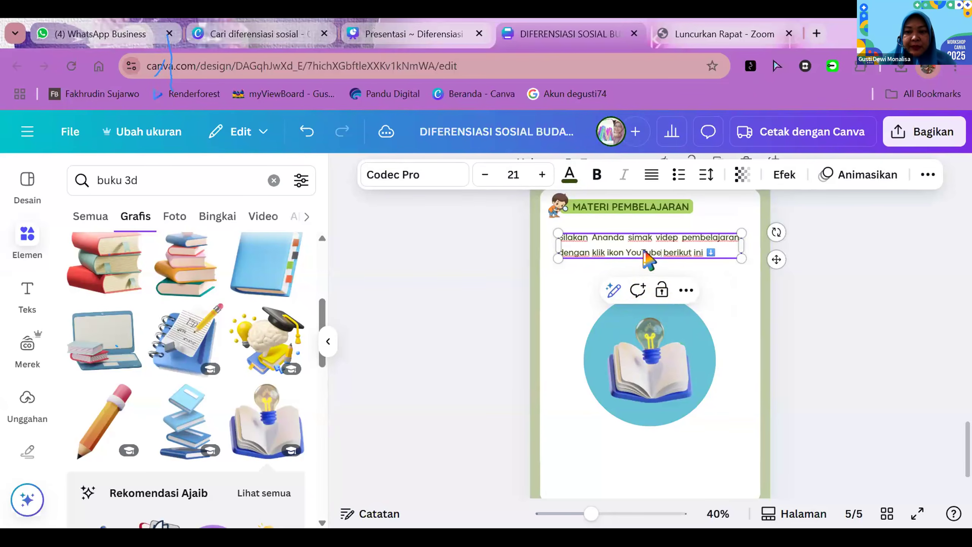
Delete the book graphic from the blue circle on page 5 and search the elements for "ikon youtube"
left_click(657, 356)
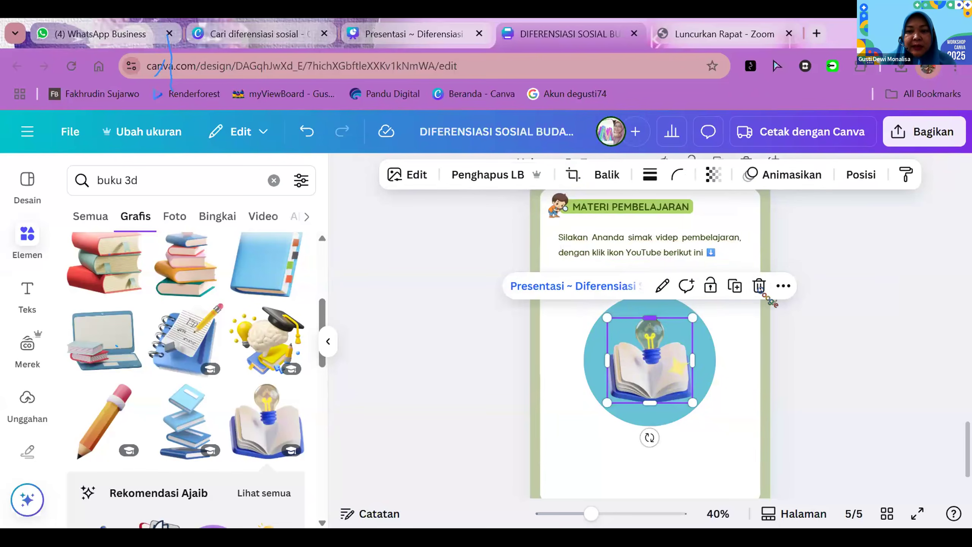
key("Delete")
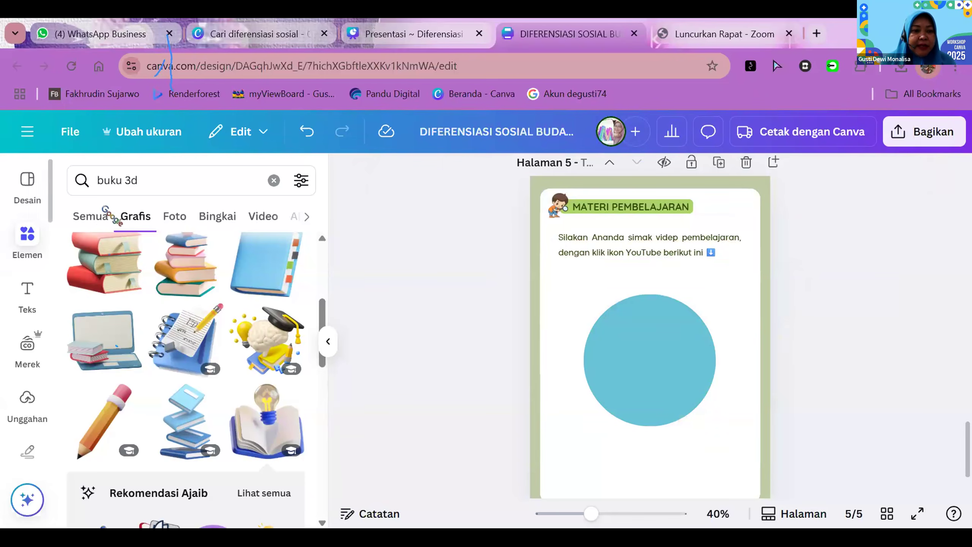
triple_click(227, 179)
key("BackSpace")
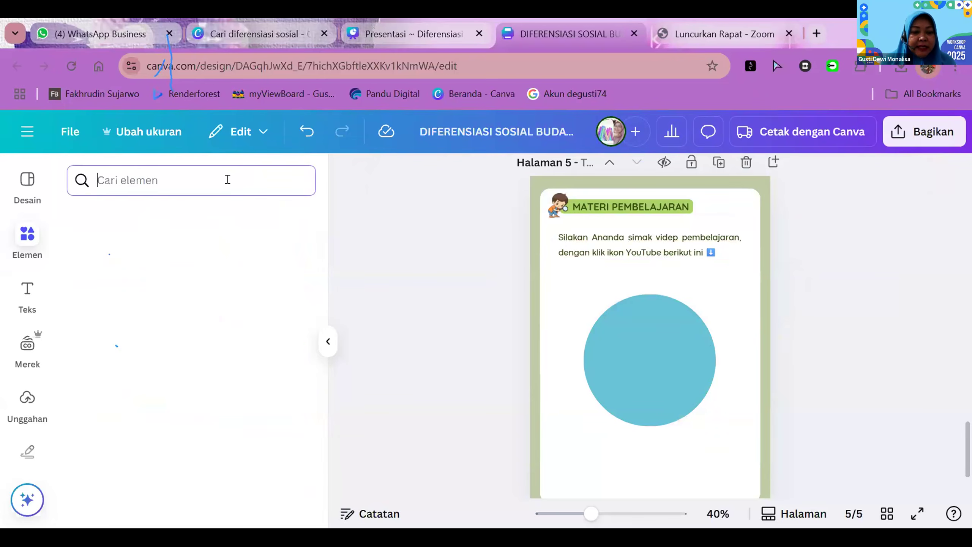
type("yo")
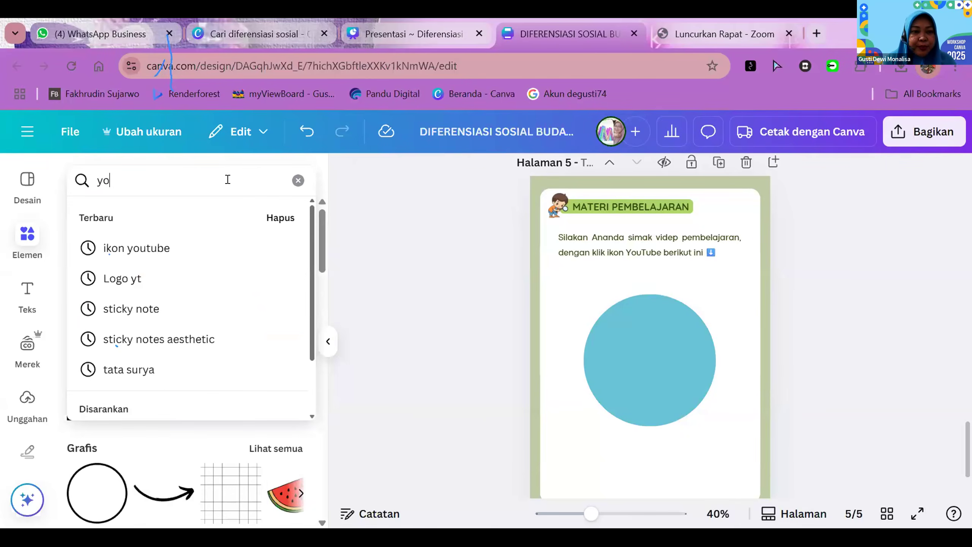
type("u")
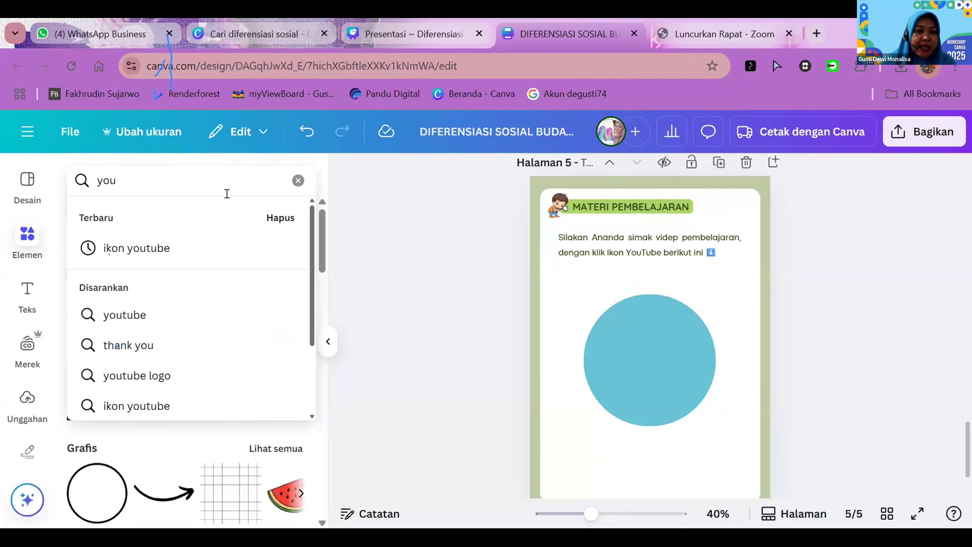
left_click(177, 249)
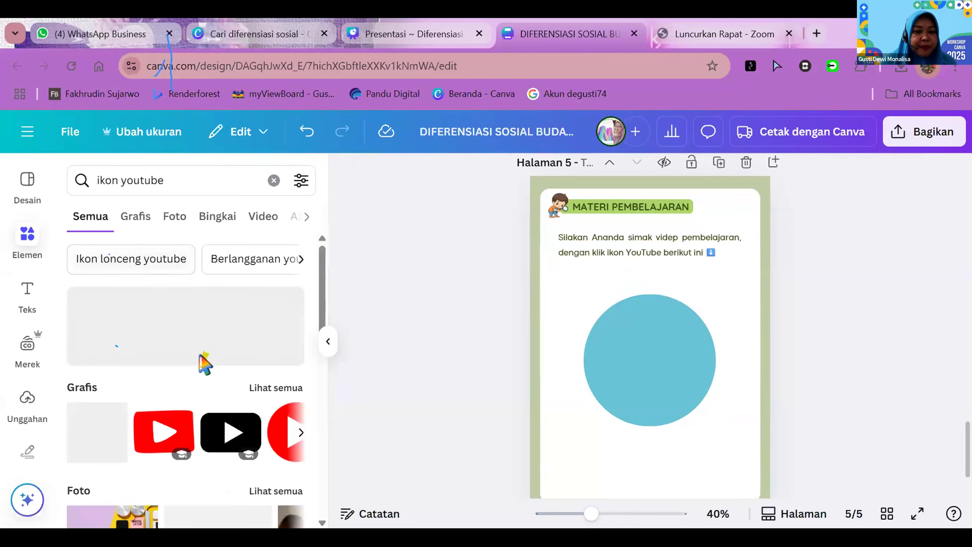
Limit the element results to graphics and place the red rectangular YouTube play icon at the centre of the blue circle on page 5
scroll(204, 362, "down", 4)
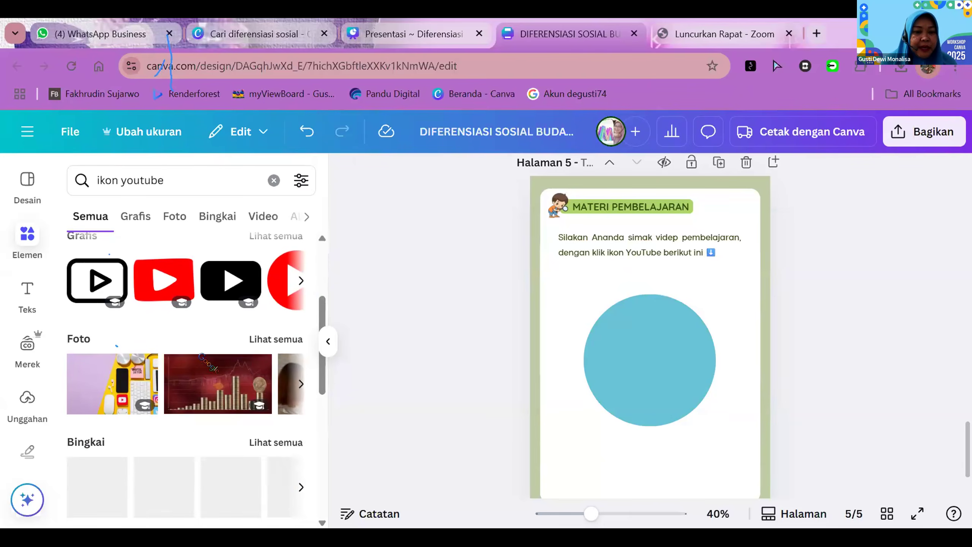
left_click(133, 217)
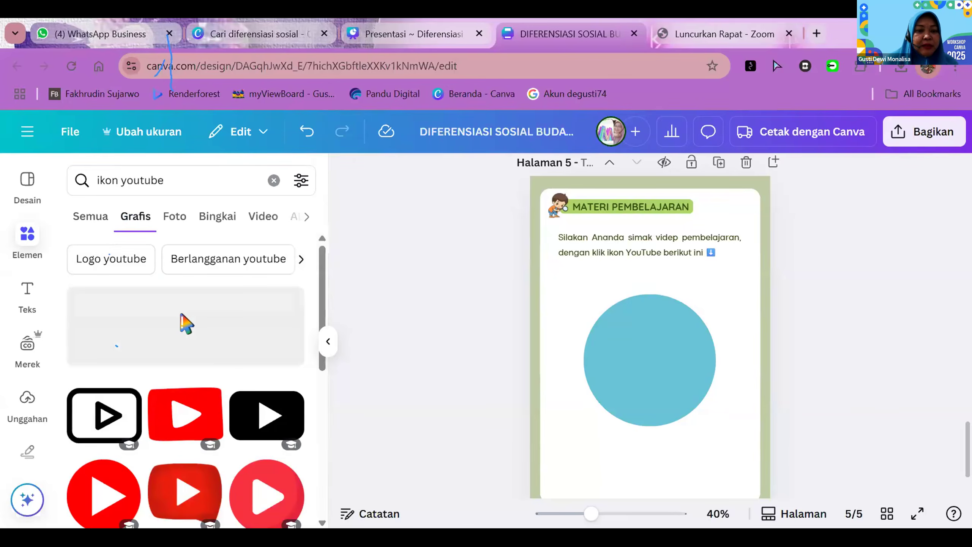
scroll(187, 324, "down", 2)
left_click_drag(180, 347, 653, 352)
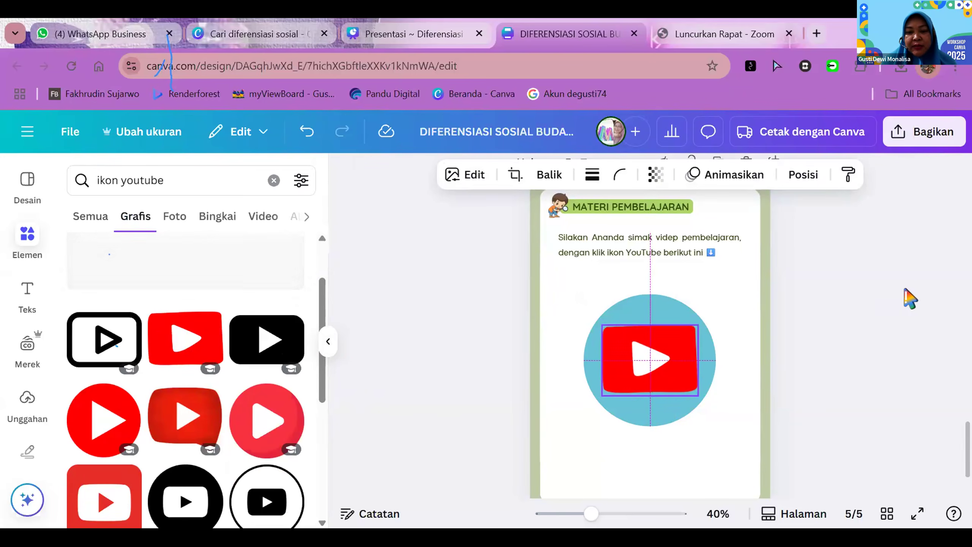
With the YouTube icon on page 5 selected, open YouTube in a new browser tab and search for "diferensiasi sosial budaya"
left_click(768, 362)
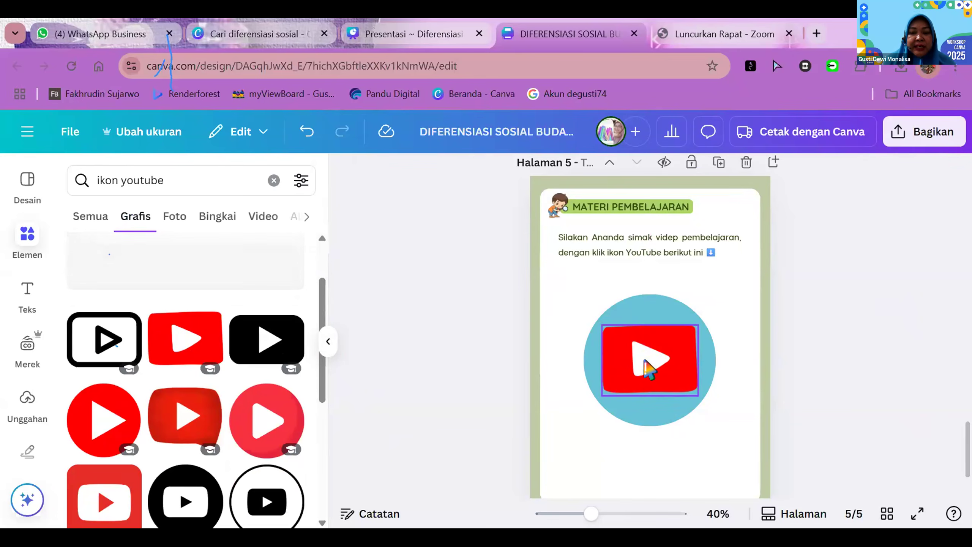
left_click(649, 370)
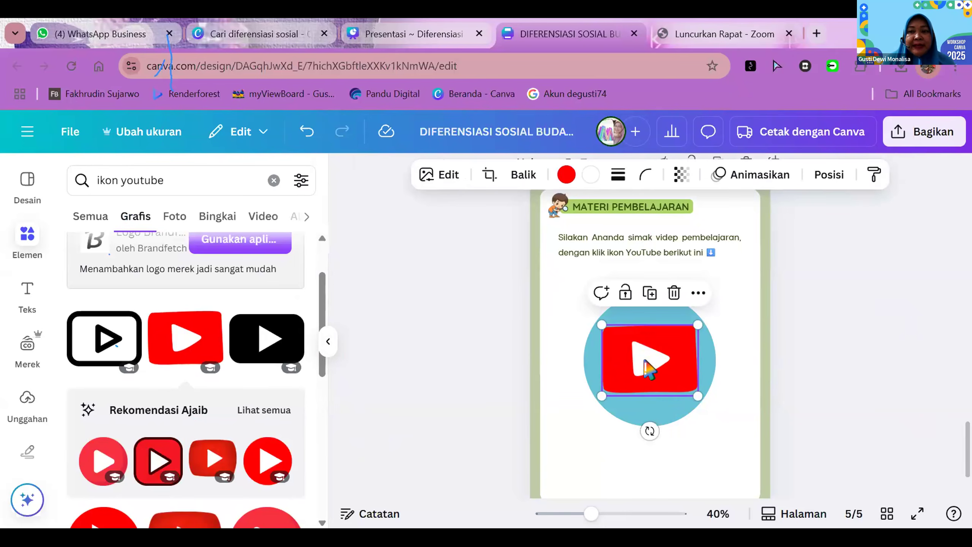
left_click(815, 34)
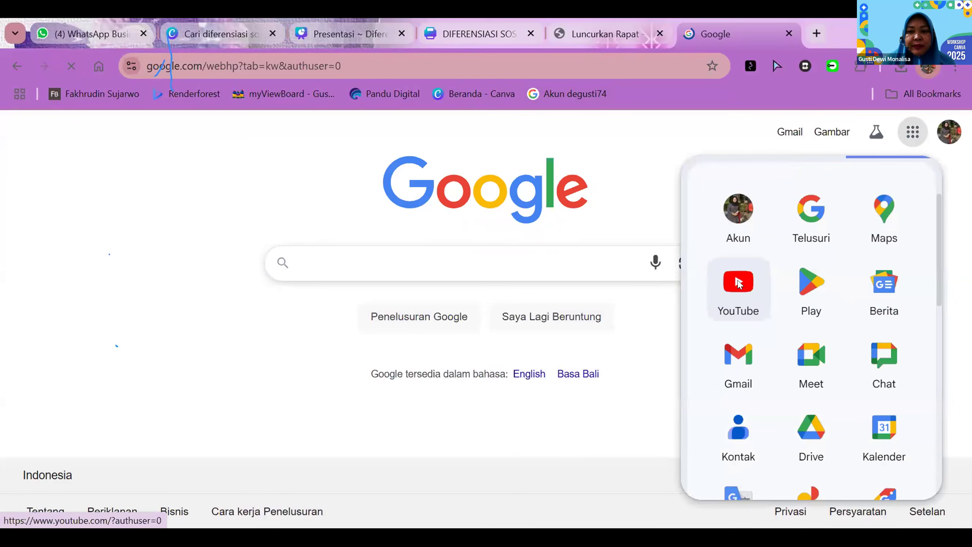
left_click(739, 283)
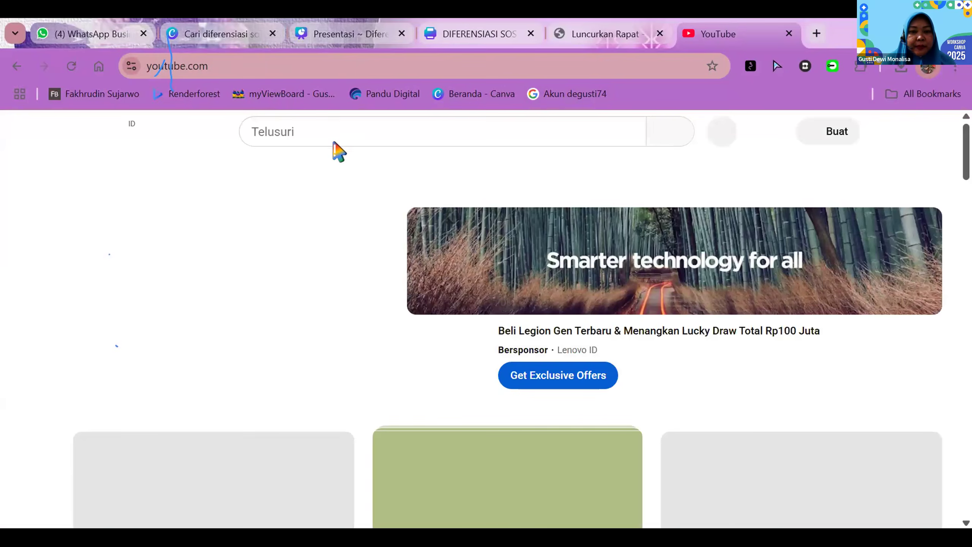
left_click(317, 123)
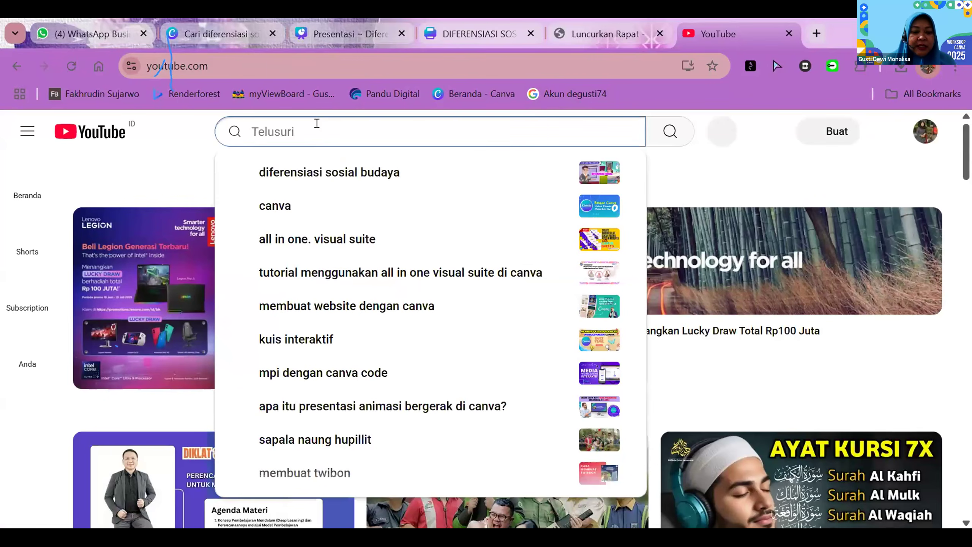
type("d")
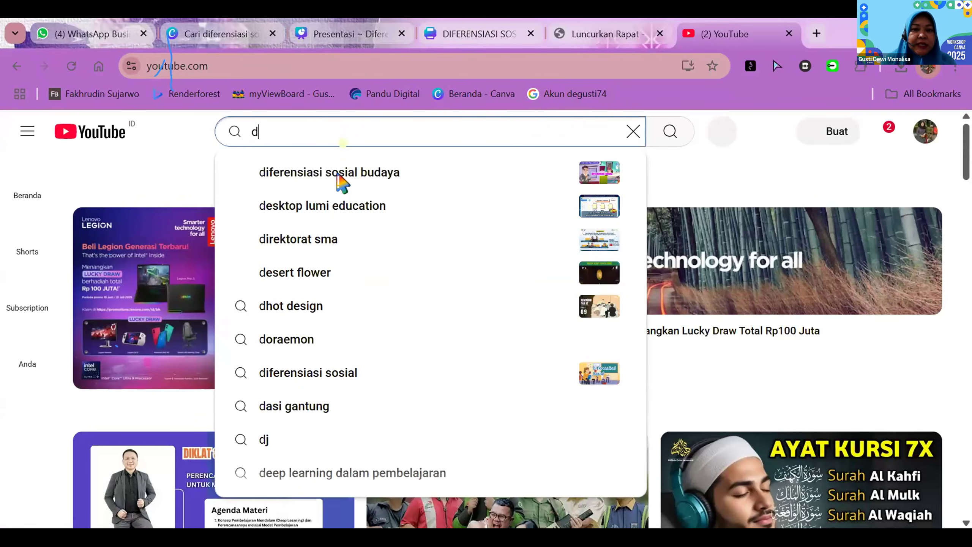
left_click(340, 181)
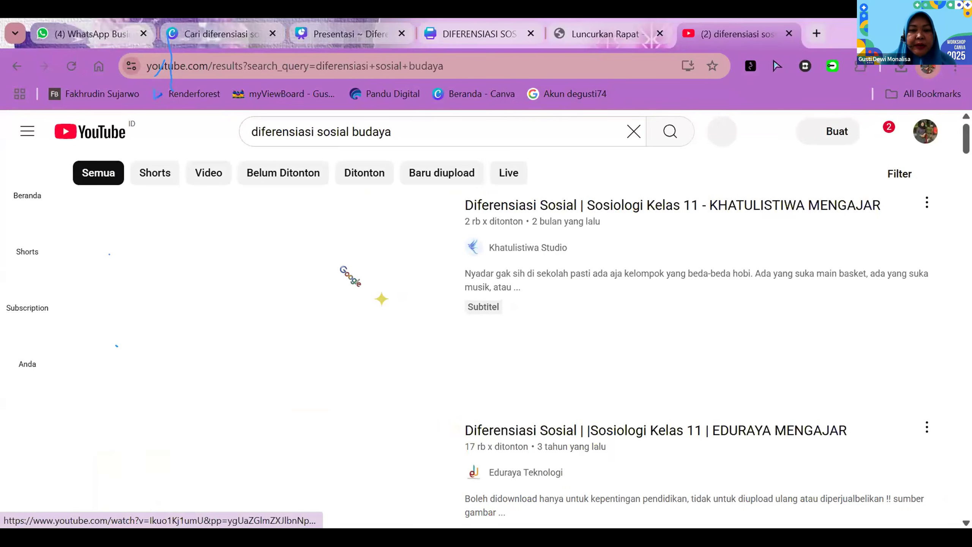
Open the video "C Diferensiasi Sosial Budaya" by pakwon ips from the search results and copy its video URL
scroll(343, 270, "down", 2)
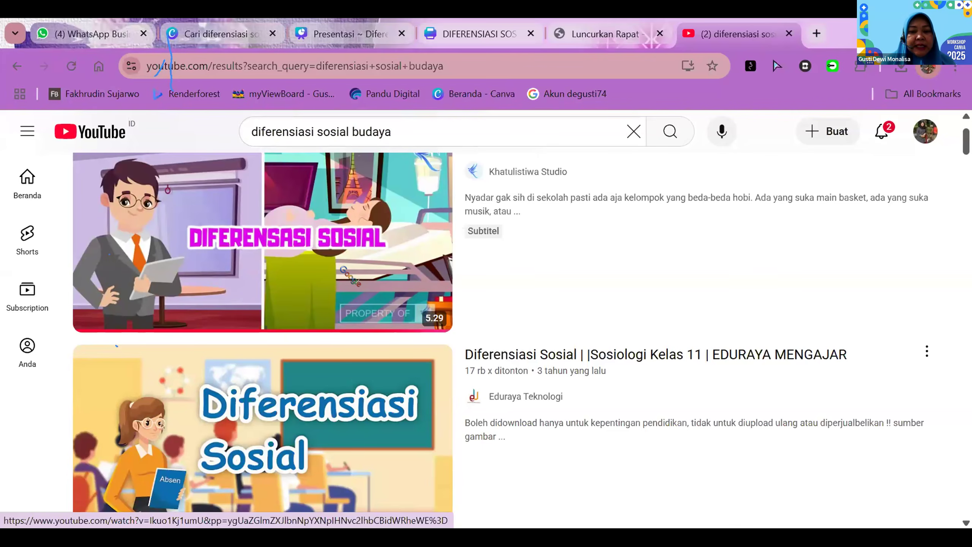
scroll(342, 269, "down", 4)
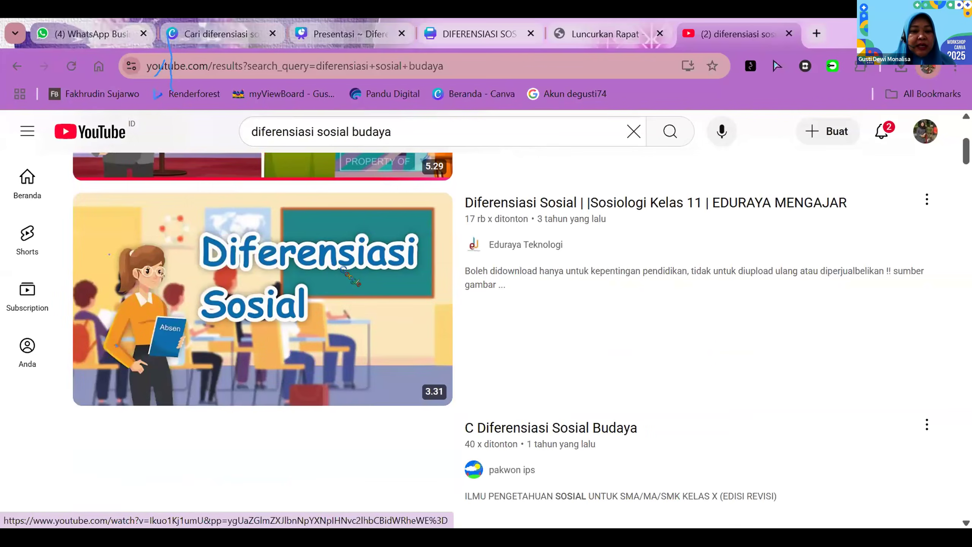
scroll(350, 275, "down", 6)
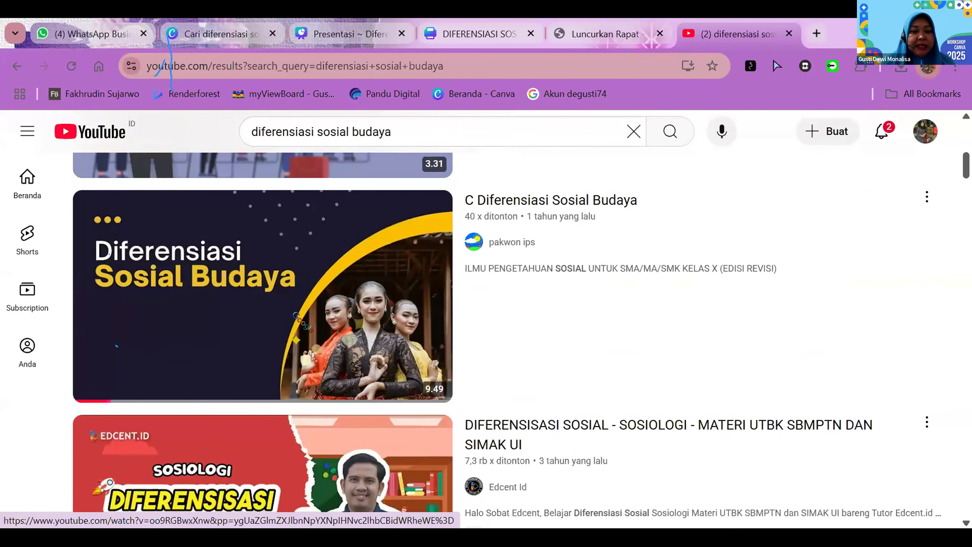
left_click(255, 318)
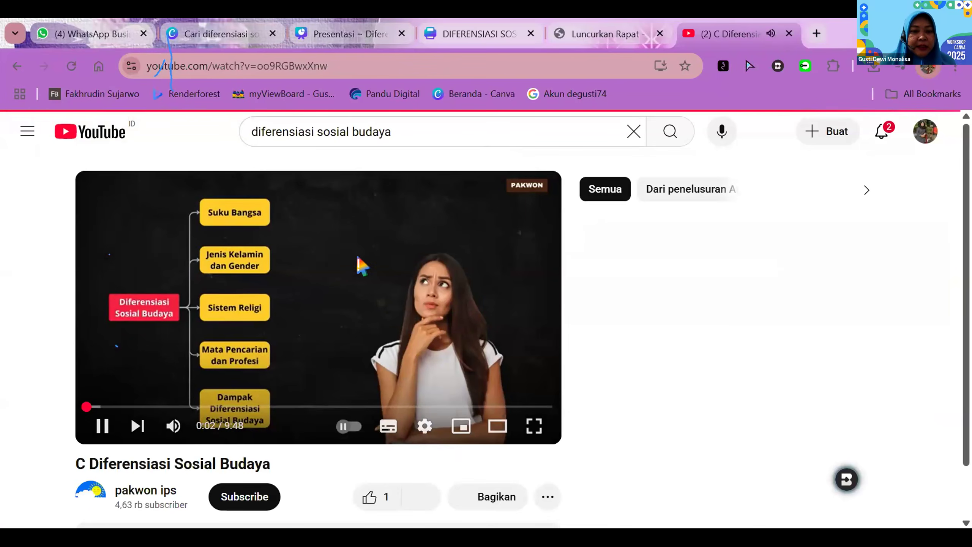
right_click(370, 303)
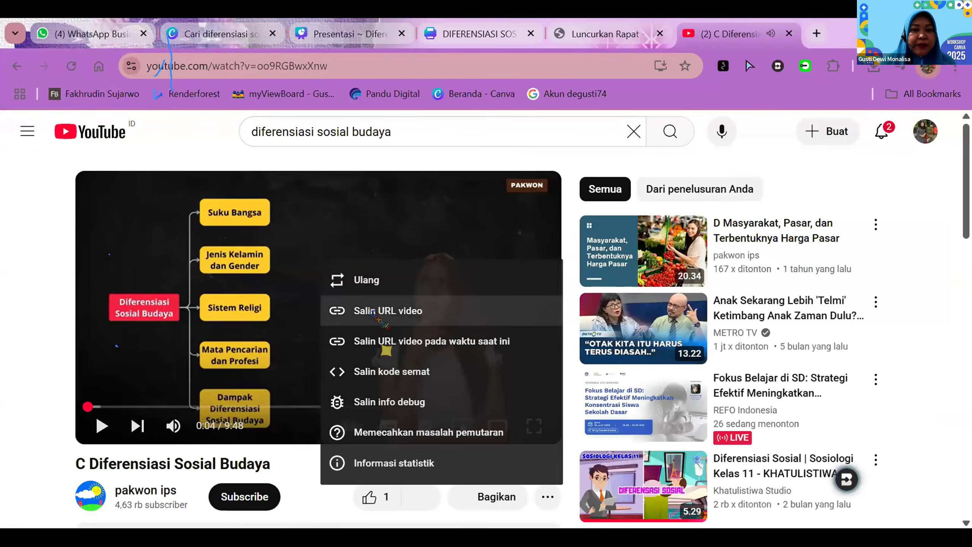
left_click(373, 311)
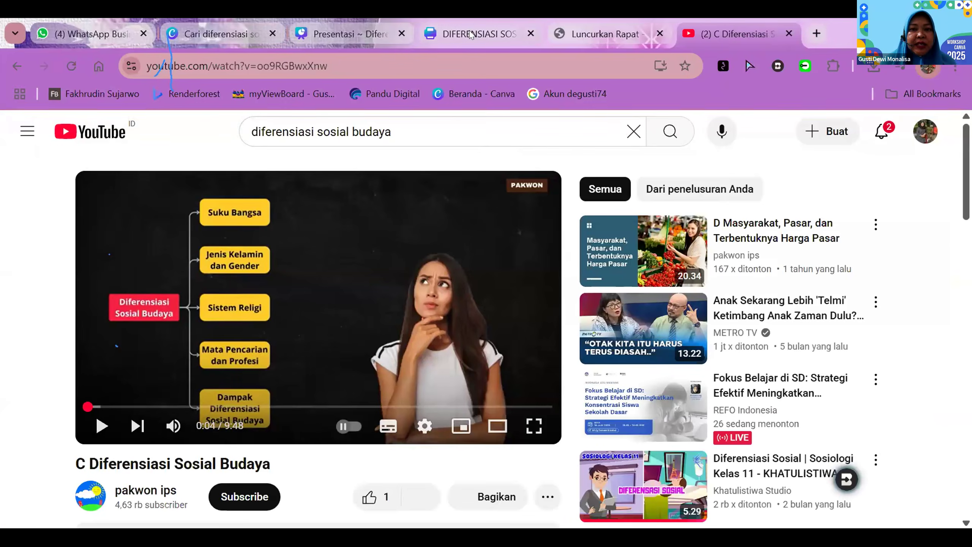
left_click(470, 35)
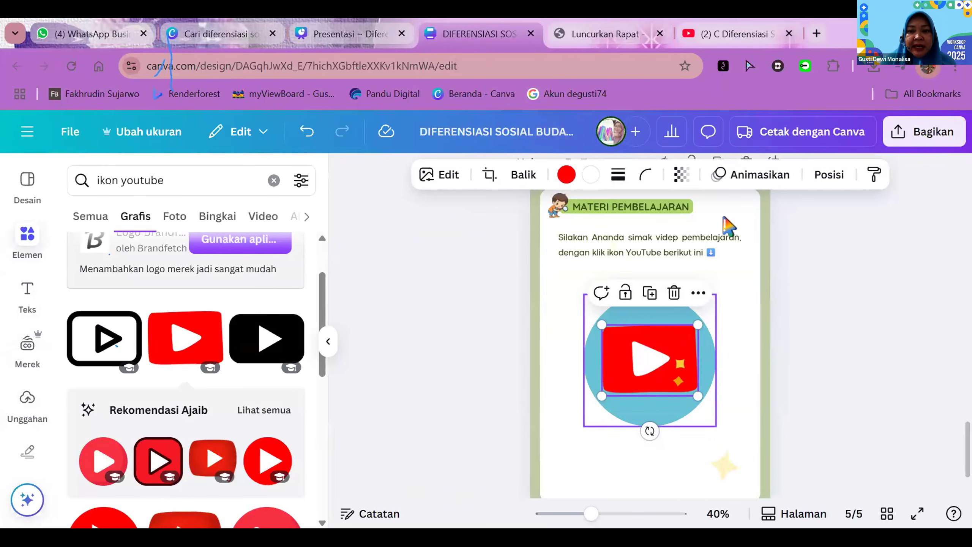
left_click(700, 293)
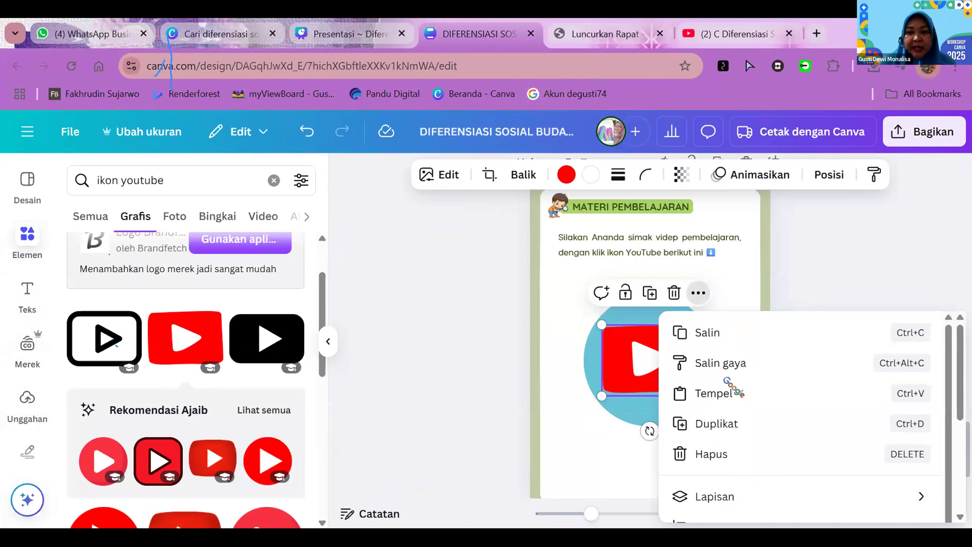
scroll(756, 406, "down", 1)
scroll(760, 400, "down", 3)
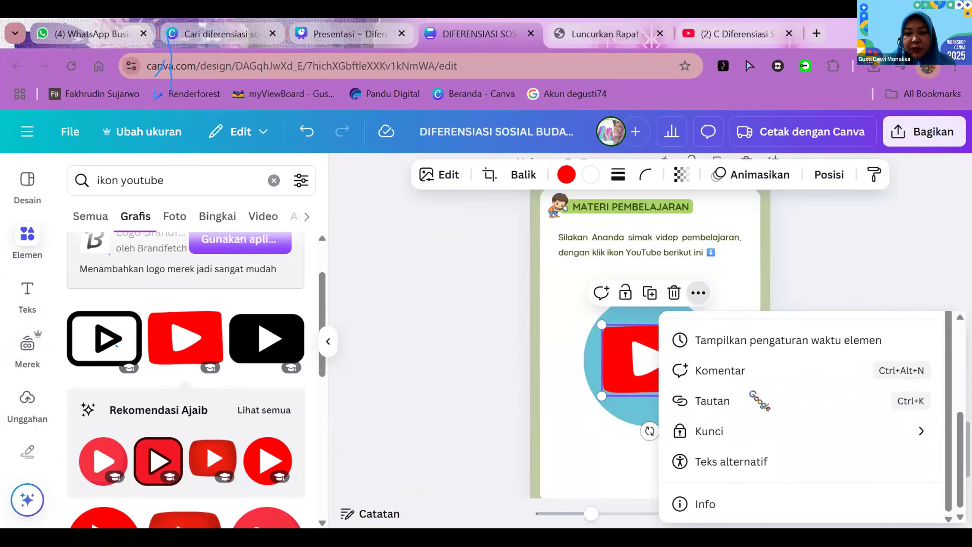
left_click(758, 400)
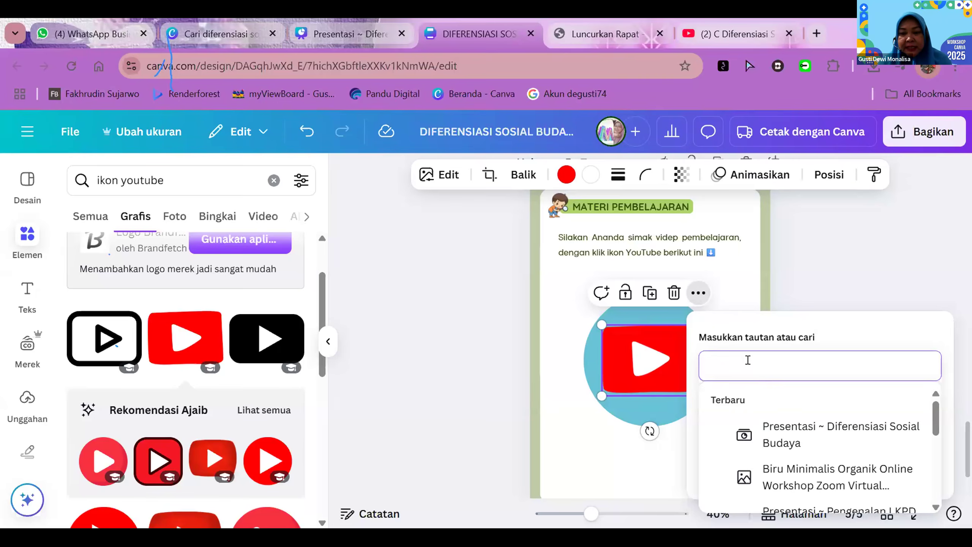
type("https://youtu.be/oo9RGBwxXnw")
left_click(912, 463)
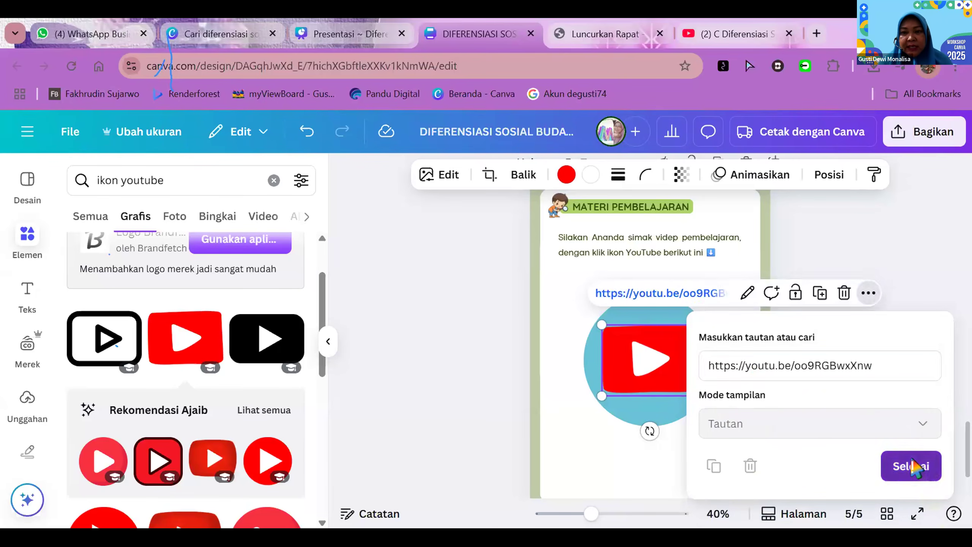
left_click(789, 34)
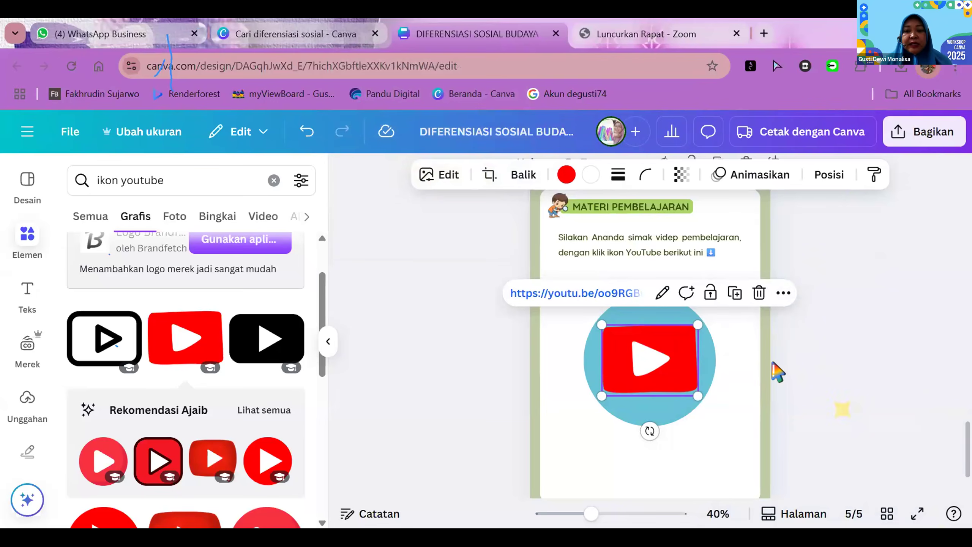
Duplicate page 5 and replace the heading on the new page 6 with "PETUNJUK ASESMEN FORMATIF"
scroll(777, 371, "down", 2)
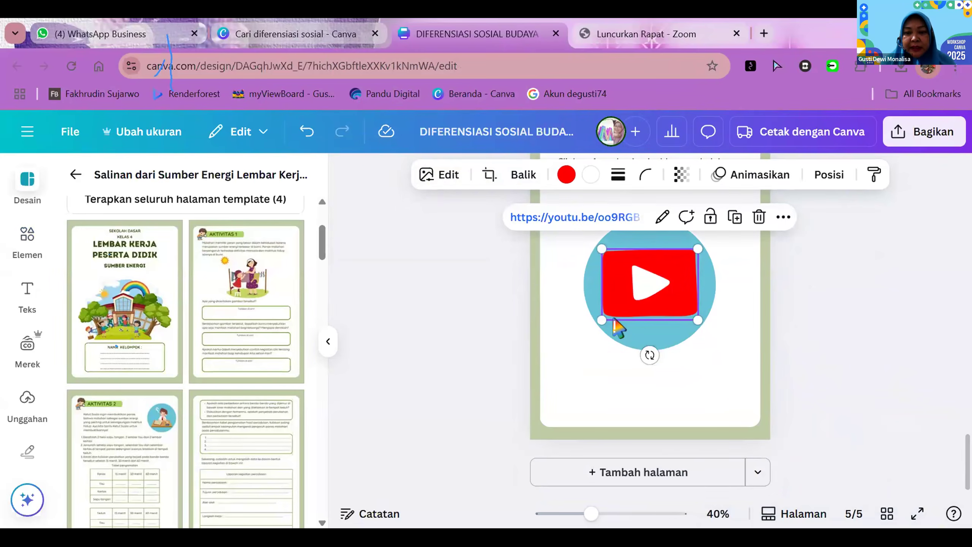
scroll(617, 327, "up", 5)
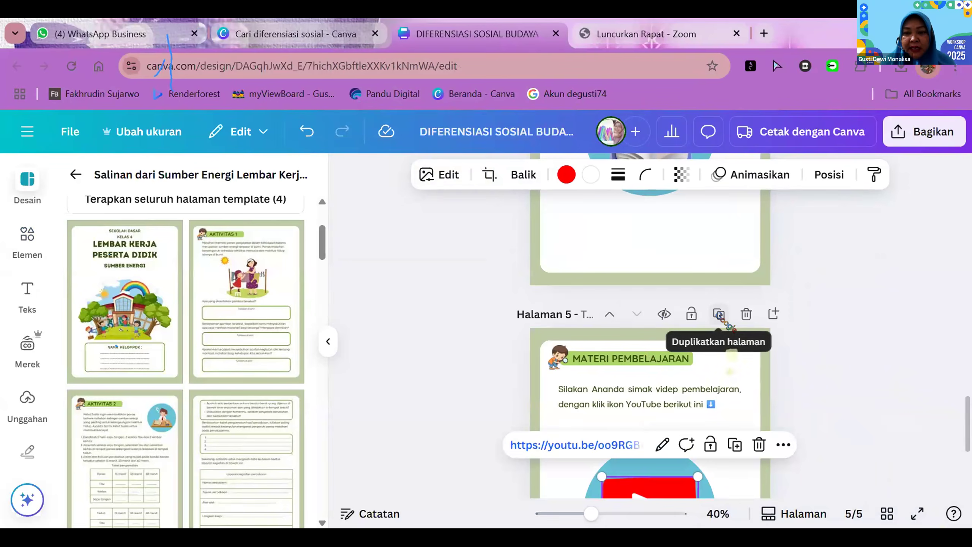
left_click(720, 315)
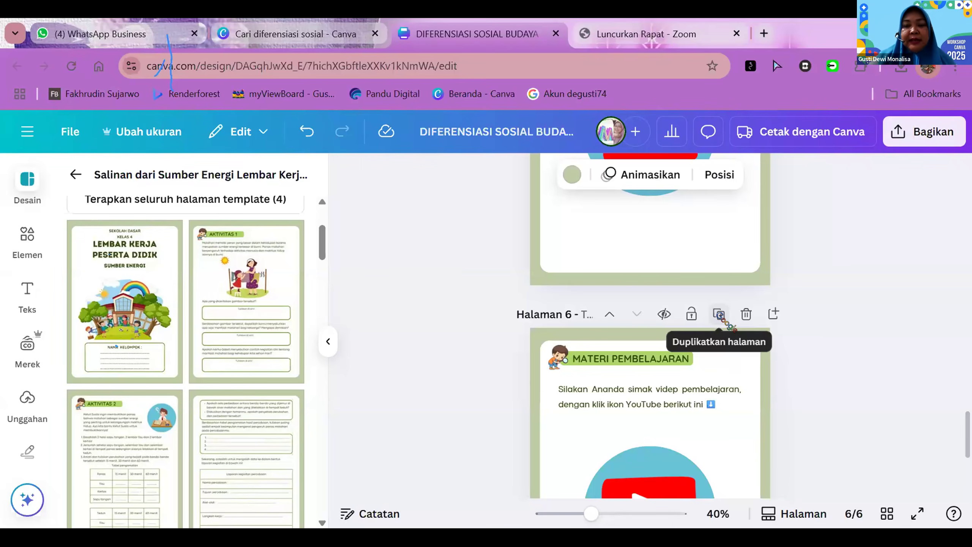
double_click(632, 360)
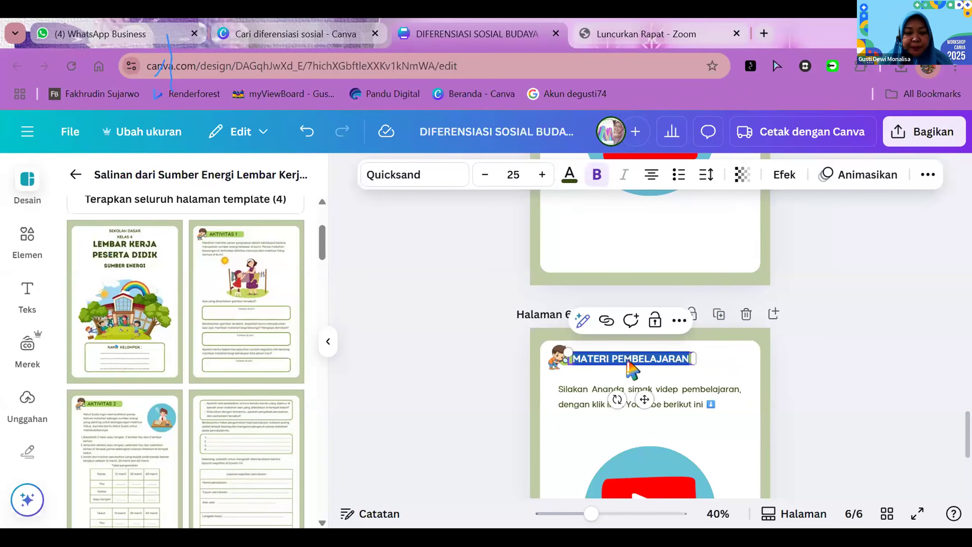
type("PETU")
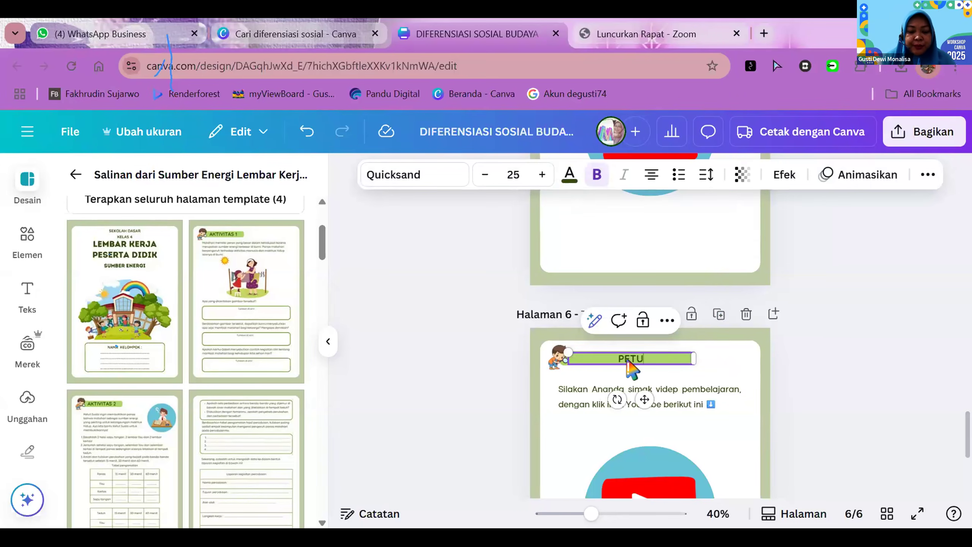
type("NJUK AS")
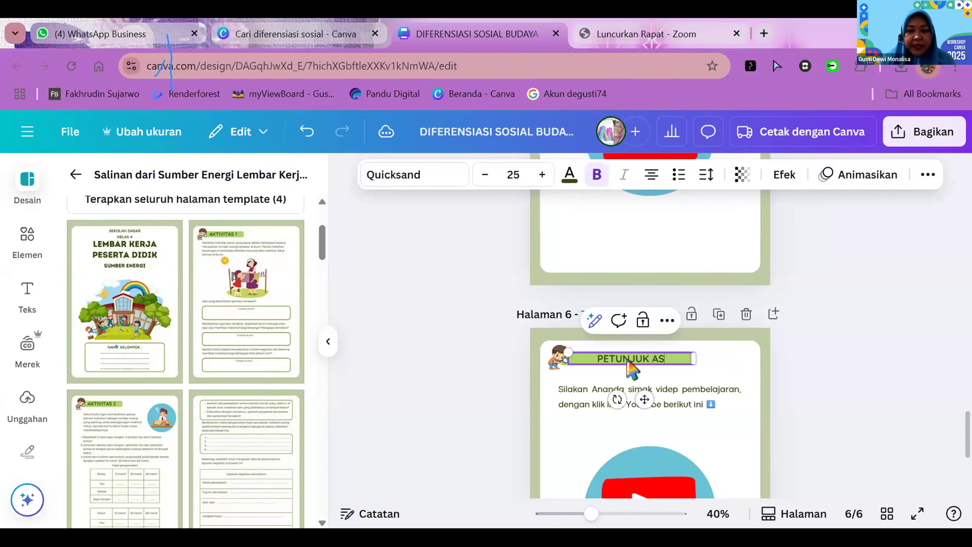
type("ESMEN")
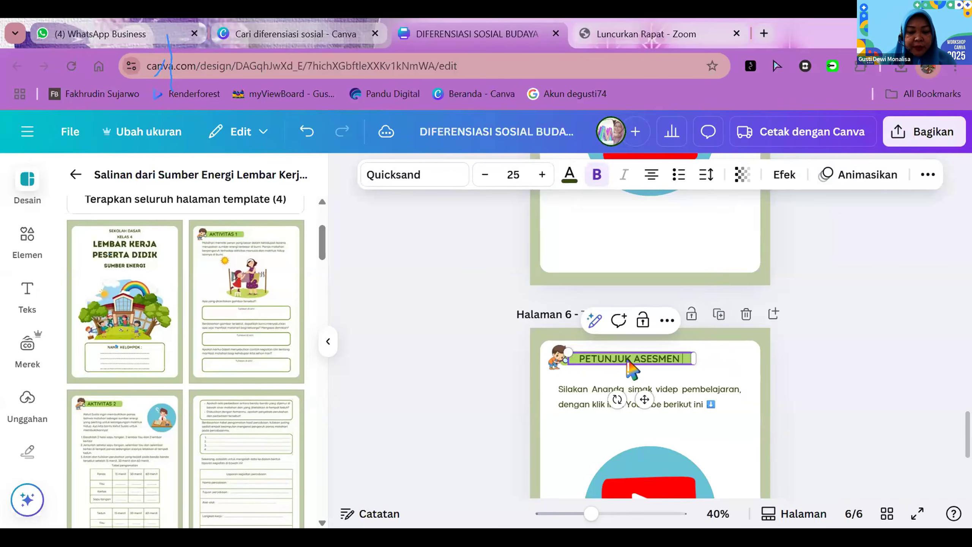
type(" FORMATIF")
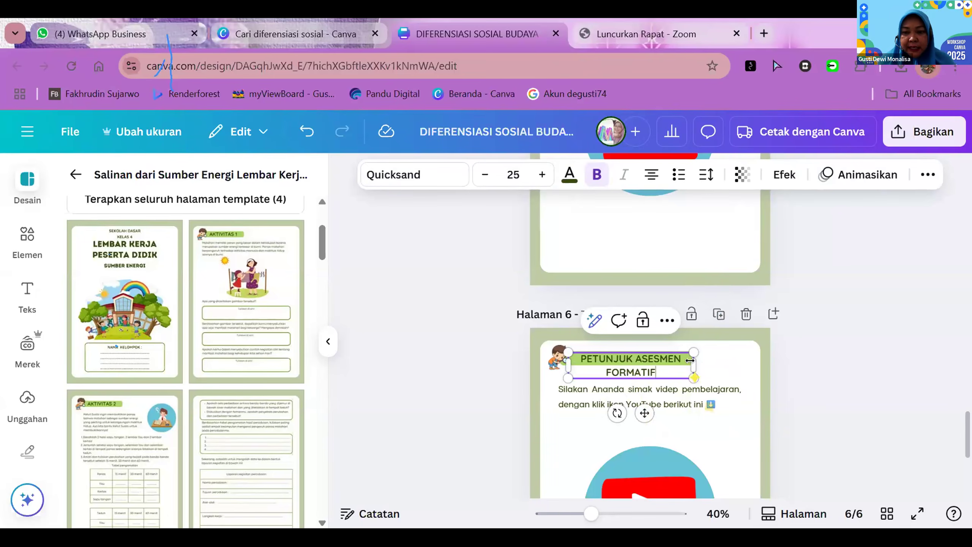
Widen the heading's text box on page 6 until "PETUNJUK ASESMEN FORMATIF" fits on one line
left_click_drag(694, 361, 722, 369)
left_click(836, 346)
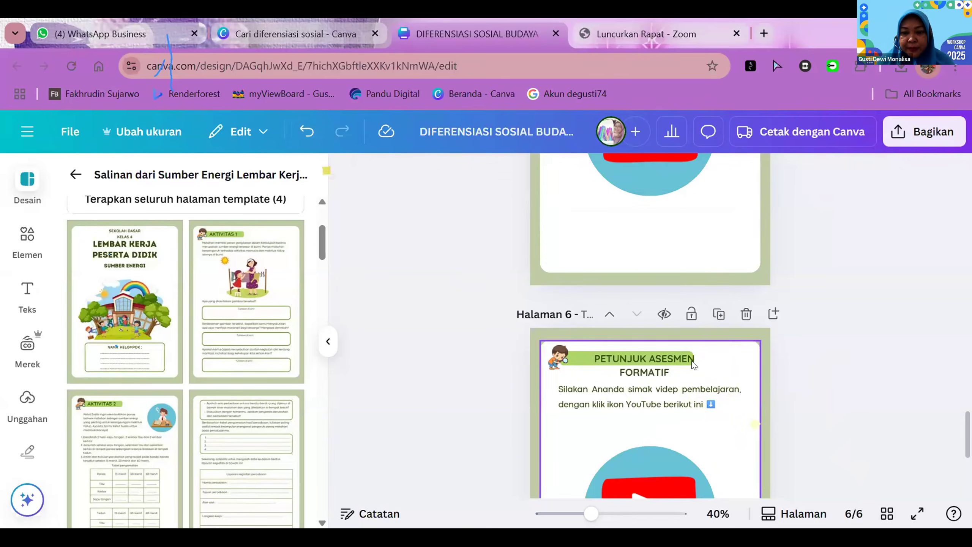
left_click(708, 366)
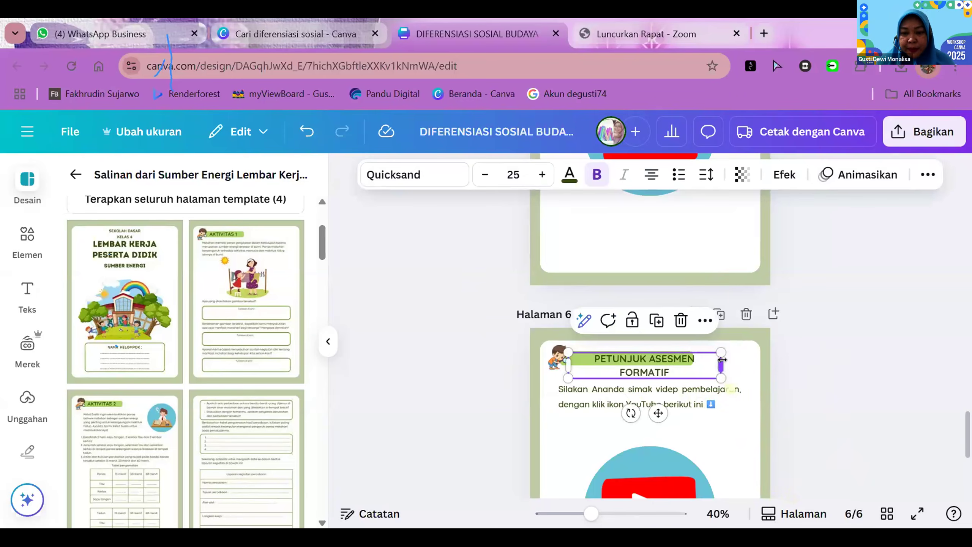
left_click_drag(721, 368, 736, 364)
left_click(838, 346)
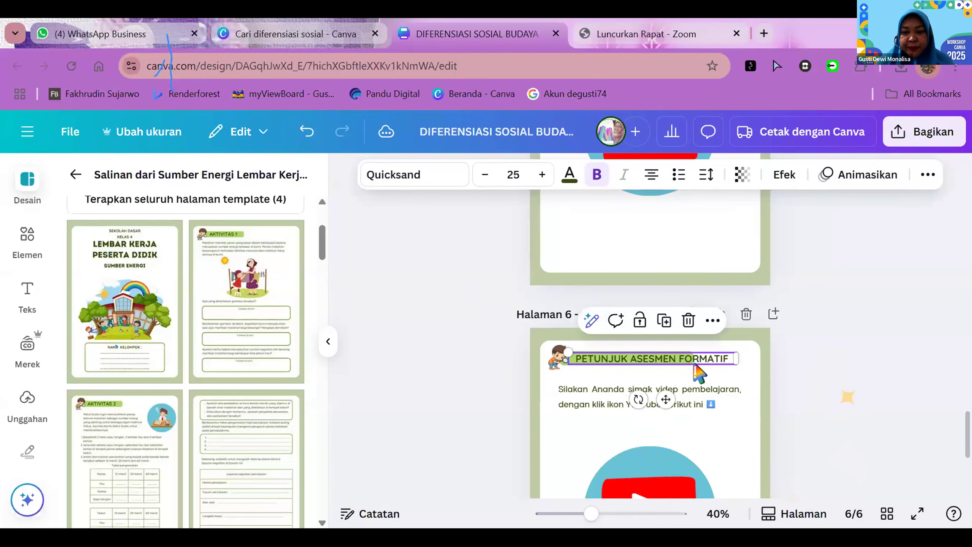
Lengthen the green bar on page 6 to the width of the heading and place the heading text back on it
left_click_drag(696, 366, 698, 381)
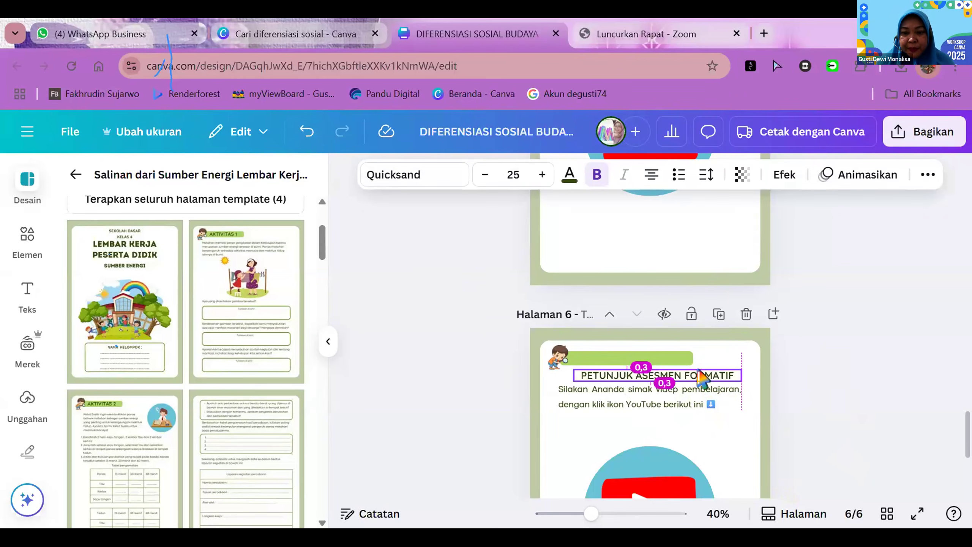
left_click(678, 358)
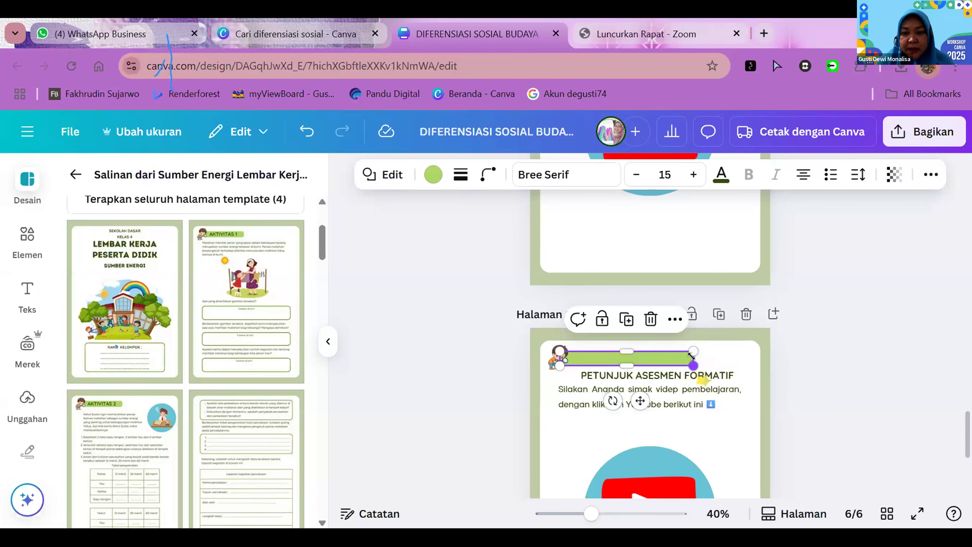
left_click_drag(693, 354, 730, 358)
key("Escape")
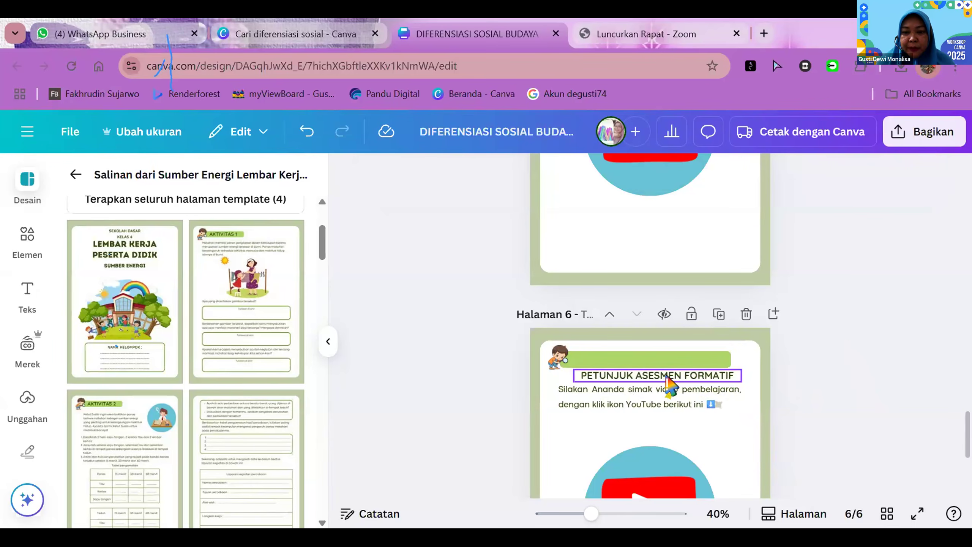
left_click_drag(661, 377, 652, 358)
left_click(824, 354)
Delete the blue circle behind the YouTube icon on page 6
scroll(826, 356, "down", 2)
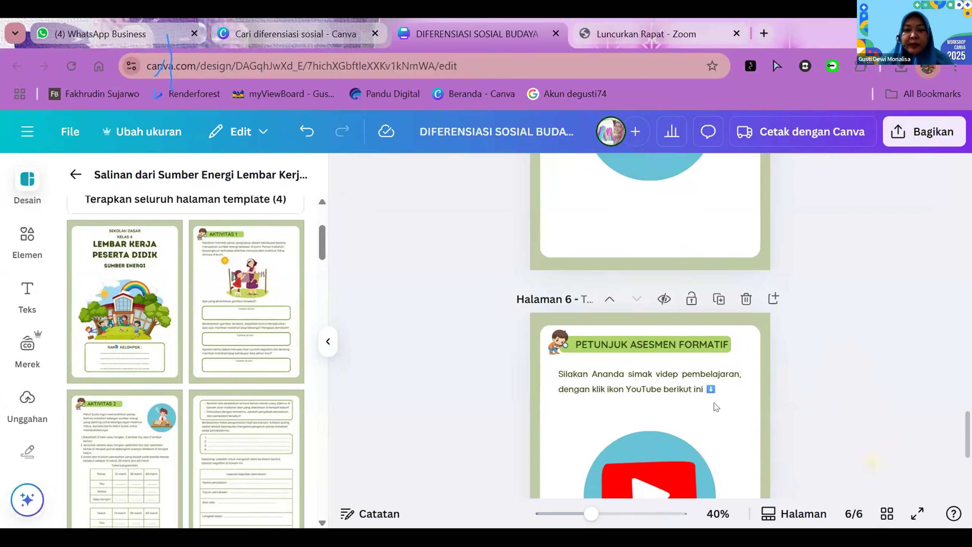
left_click(678, 395)
key("Delete")
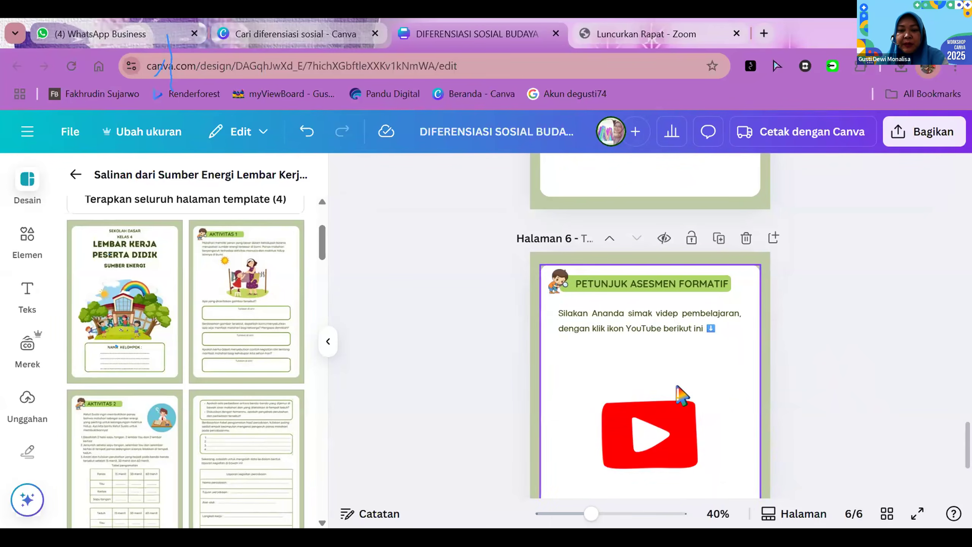
Delete the YouTube icon on page 6 and replace the video text there with a copy of page 2's numbered instruction list
key("Delete")
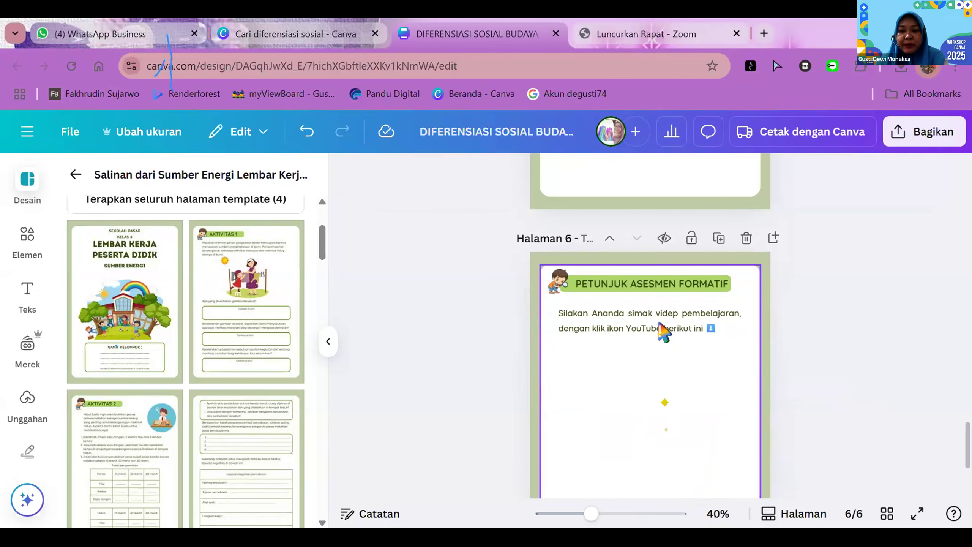
scroll(662, 330, "up", 10)
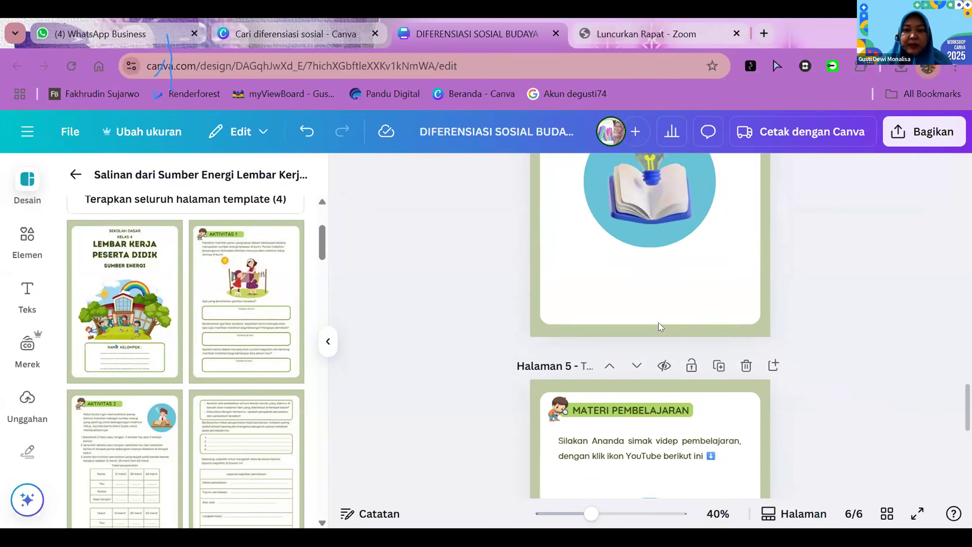
scroll(664, 330, "up", 8)
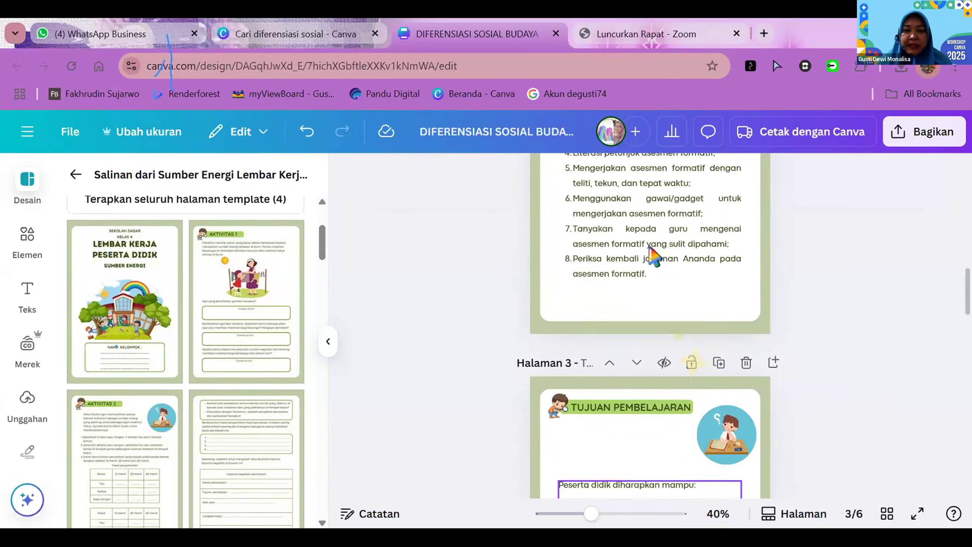
scroll(651, 299, "up", 2)
left_click(650, 305)
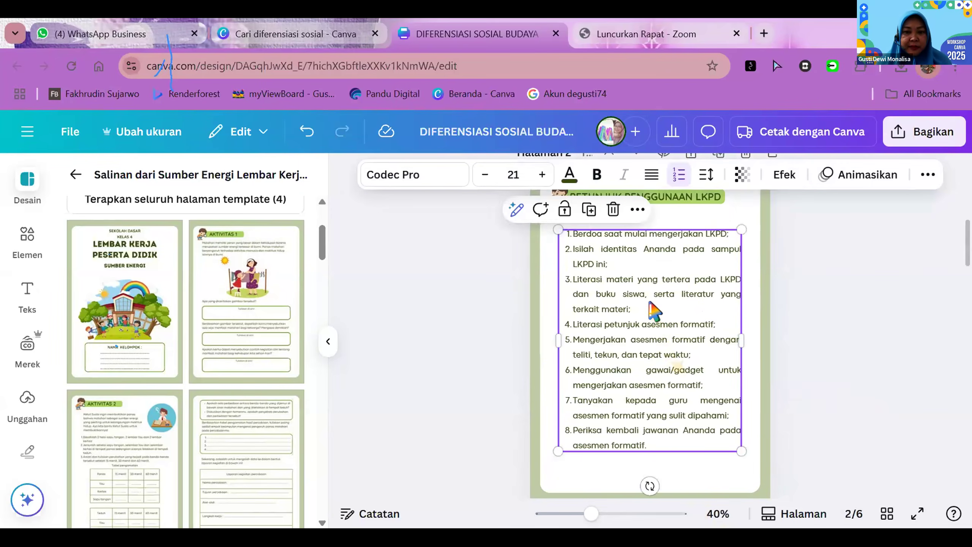
scroll(655, 311, "down", 10)
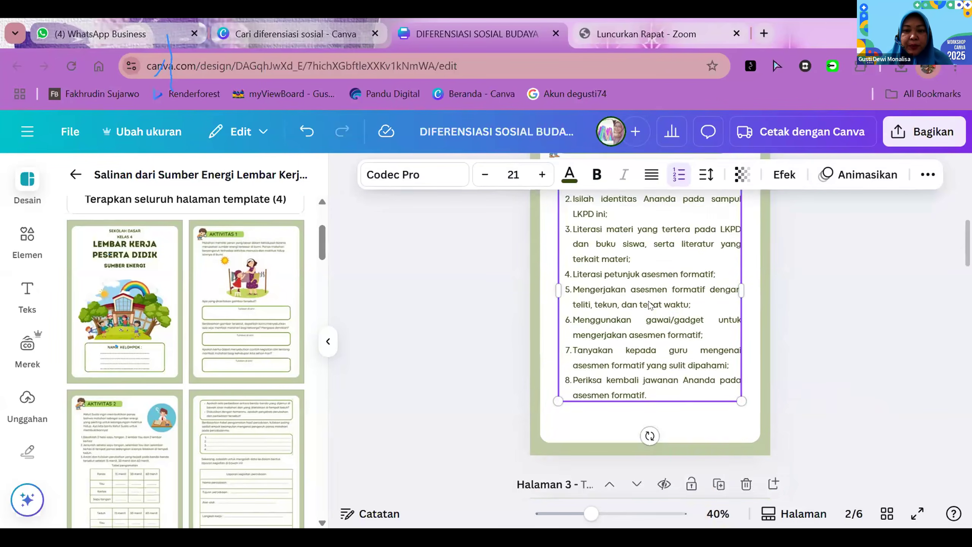
type("Berdoa saat mulai mengerjakan LKPD; Isilah identitas Ananda pada sampul LKPD ini; Literasi materi yang tertera pada LKPD dan buku siswa, serta literatur yang terkait materi; Literasi petunjuk asesmen formatif; Mengerjakan asesmen formatif dengan teliti, tekun, dan tepat waktu; Menggunakan gawai/gadget untuk mengerjakan asesmen formatif; Tanyakan kepada guru mengenai asesmen formatif yang sulit dipahami; Periksa kembali jawanan Ananda pada asesmen formatif.")
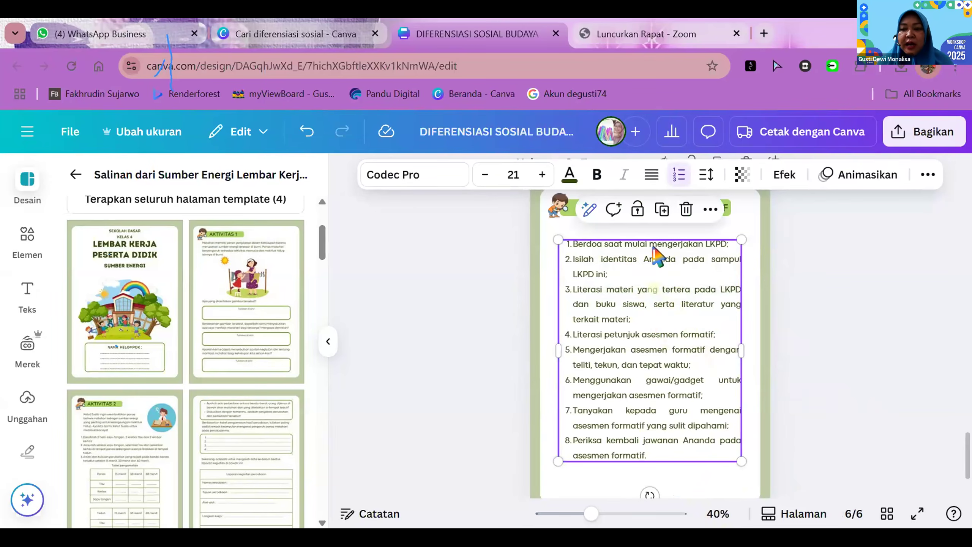
Change list item 1 to "Berdoa saat mulai mengerjakan Asesmen Formatif;" and item 2 to "Isilah identitas Ananda pada lembar LKPD ini;" on page 6
left_click(727, 249)
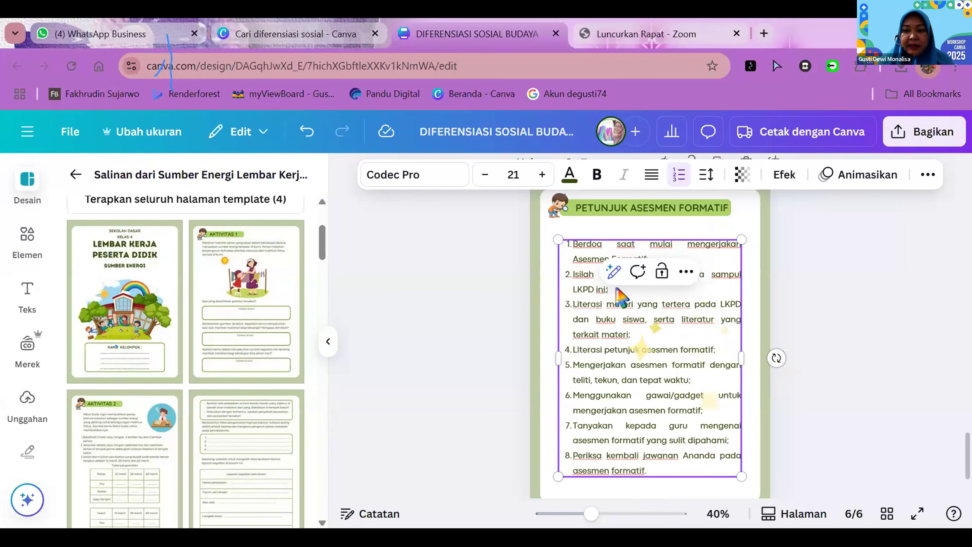
key("BackSpace")
key("BackSpace")
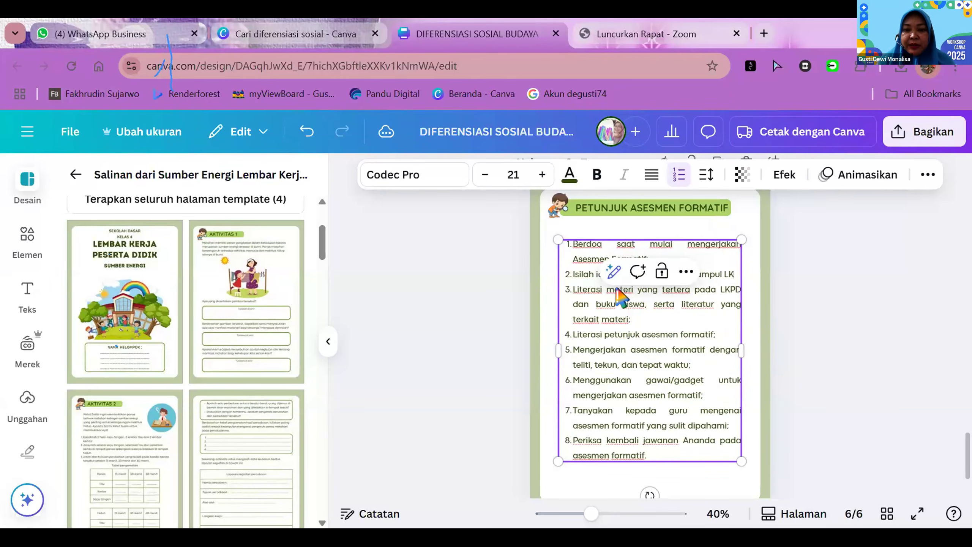
key("Escape")
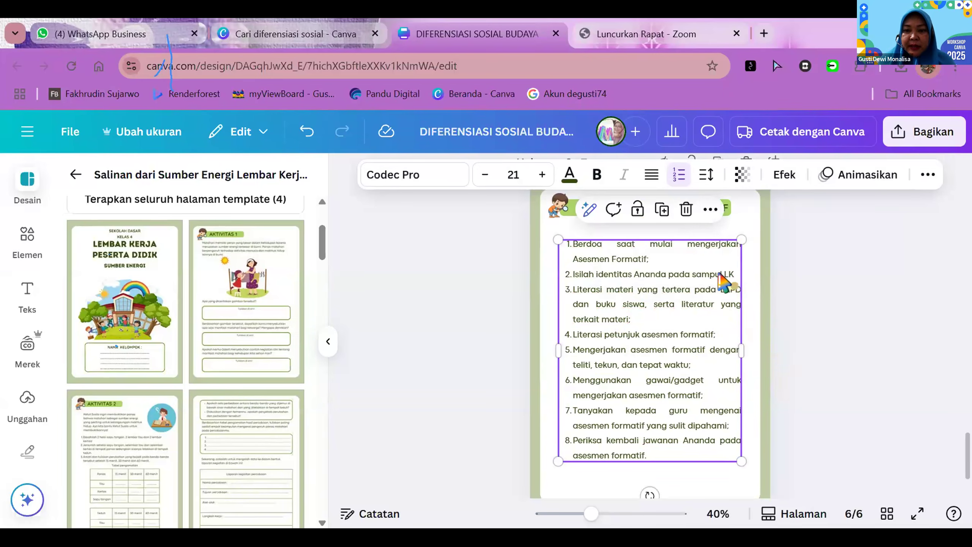
left_click(720, 275)
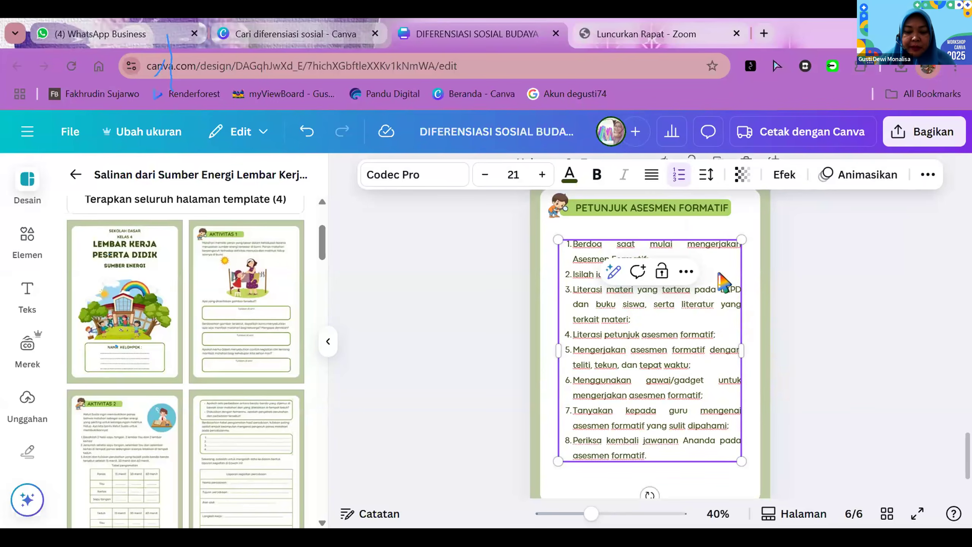
type("bar")
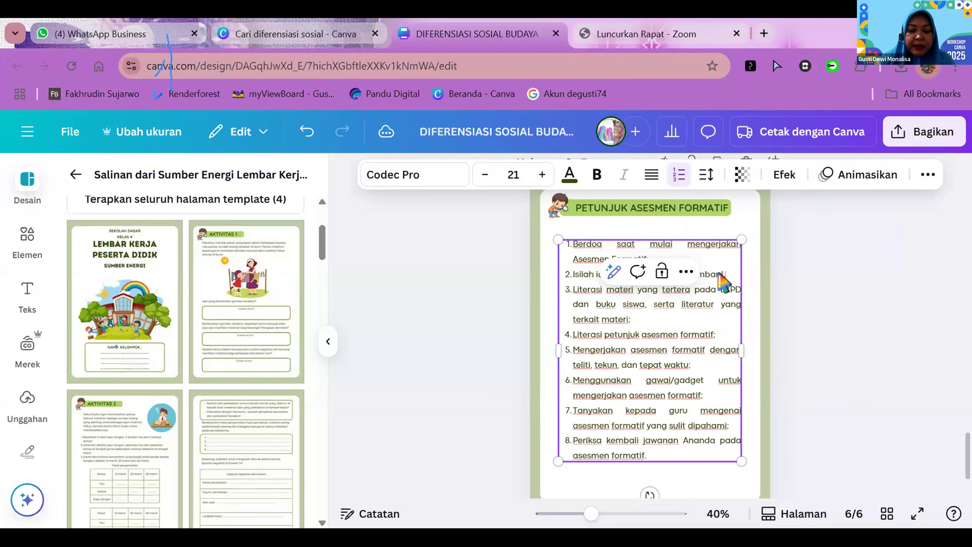
type(" LKPD ini;")
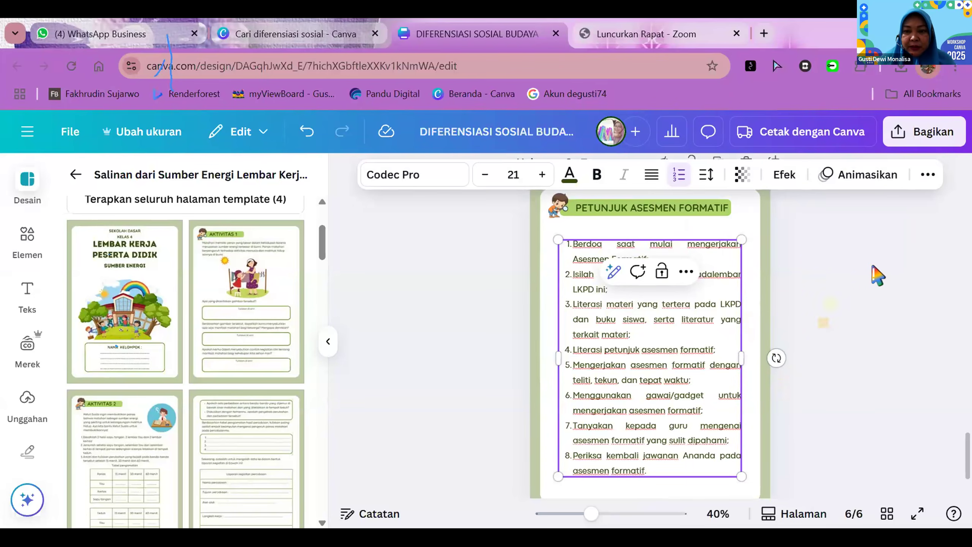
left_click(874, 276)
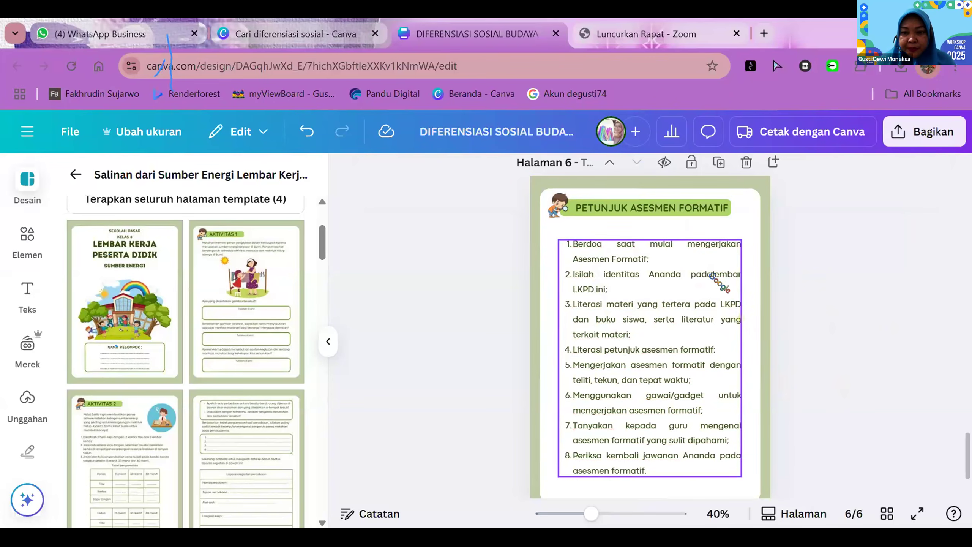
left_click(711, 280)
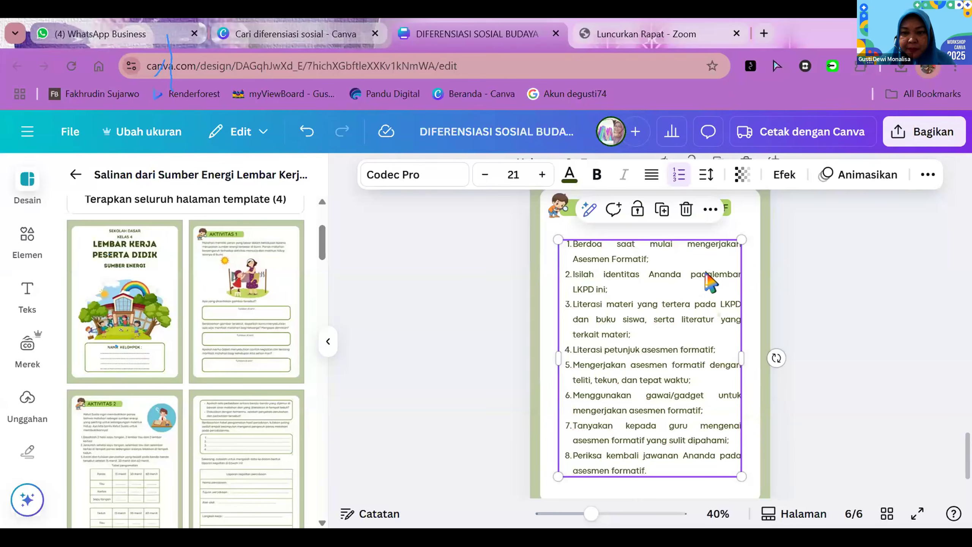
left_click(710, 282)
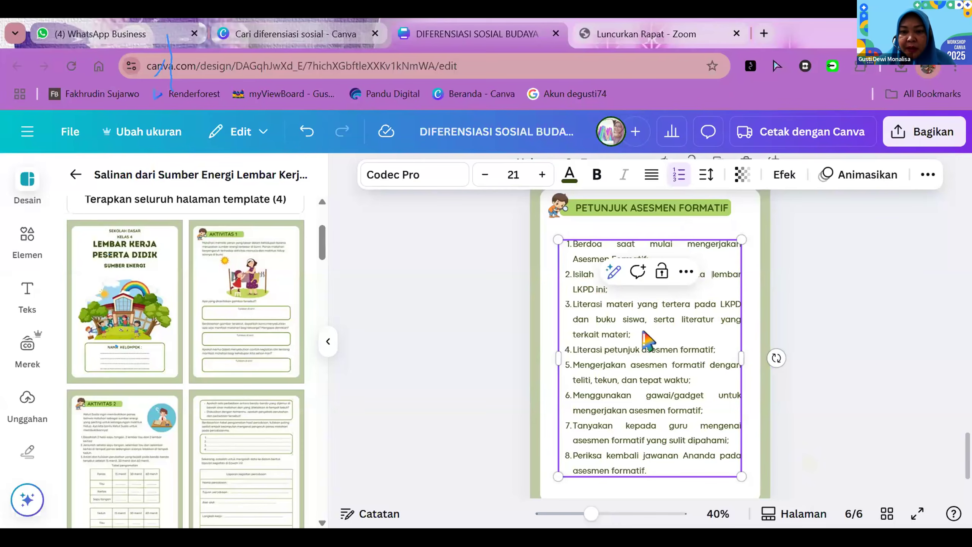
Replace item 3 of the page 6 list with "Asesmen Formatif terdiri dari 5 butir soal;"
left_click(628, 335)
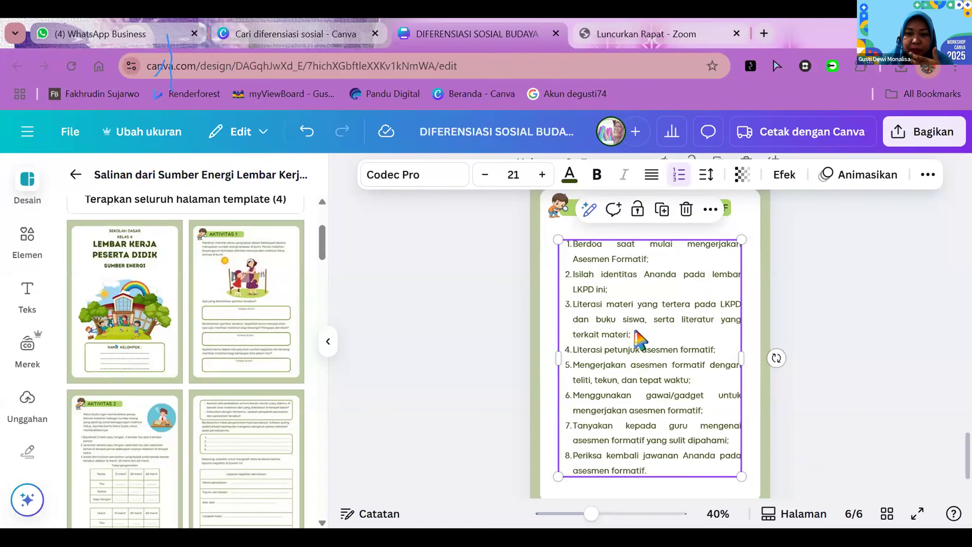
left_click(636, 332)
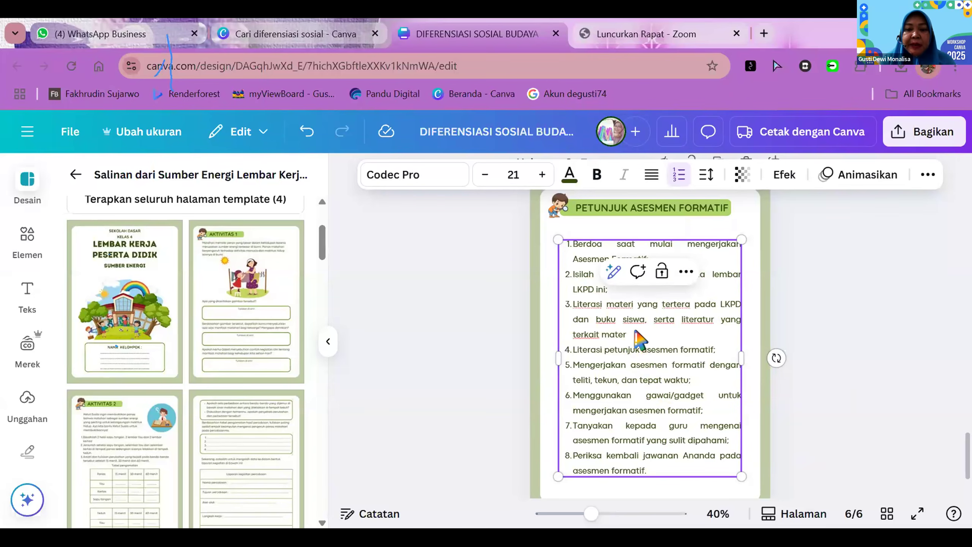
key("BackSpace")
key("BackSpace")
key("BackSpace")
key("BackSpace")
key("BackSpace")
key("BackSpace")
key("BackSpace")
key("BackSpace")
key("BackSpace")
key("BackSpace")
key("BackSpace")
key("BackSpace")
key("BackSpace")
key("BackSpace")
key("BackSpace")
key("BackSpace")
key("BackSpace")
key("BackSpace")
key("BackSpace")
key("BackSpace")
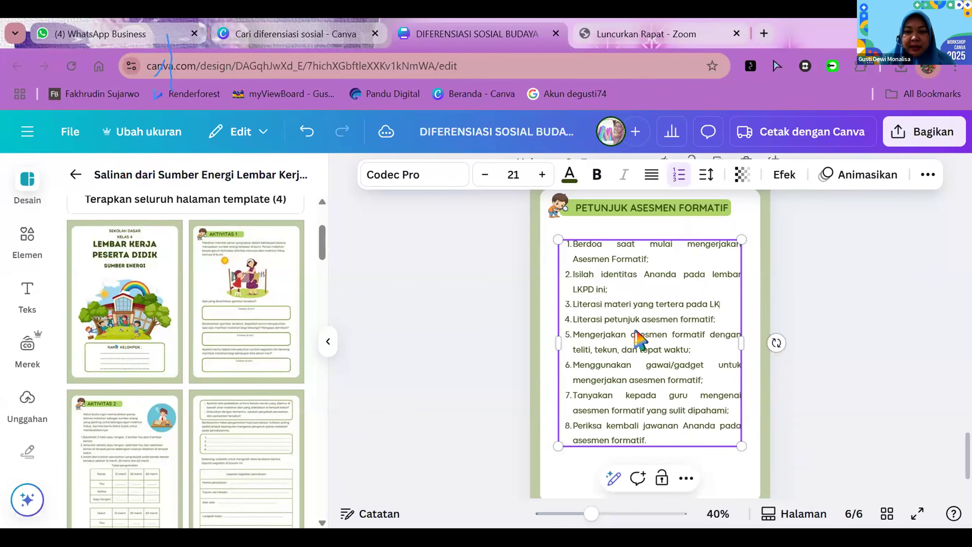
key("BackSpace")
key("BackSpace")
key("BackSpace")
key("BackSpace")
key("BackSpace")
key("BackSpace")
key("BackSpace")
key("BackSpace")
key("BackSpace")
key("BackSpace")
key("BackSpace")
key("BackSpace")
key("BackSpace")
key("BackSpace")
key("BackSpace")
key("BackSpace")
key("BackSpace")
key("BackSpace")
key("BackSpace")
key("BackSpace")
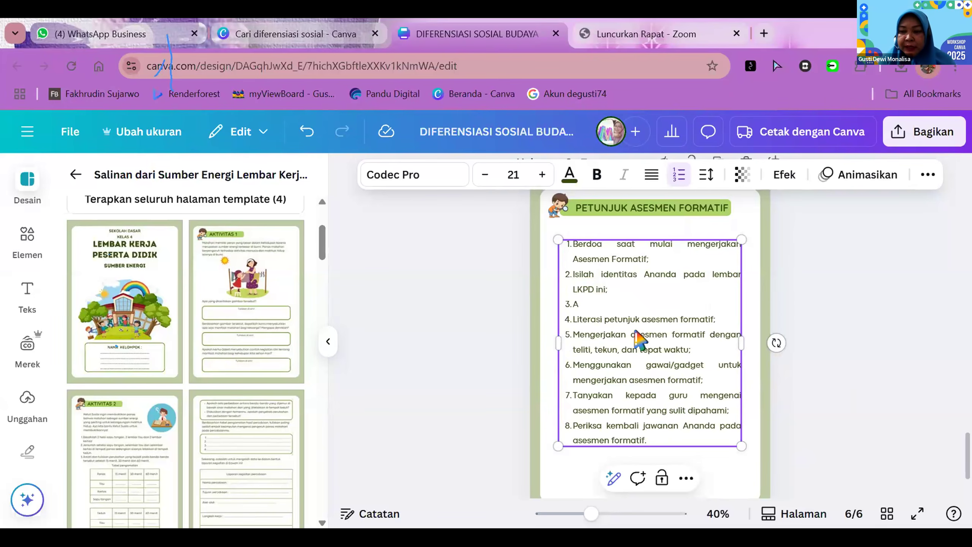
type("Asesmen Forma")
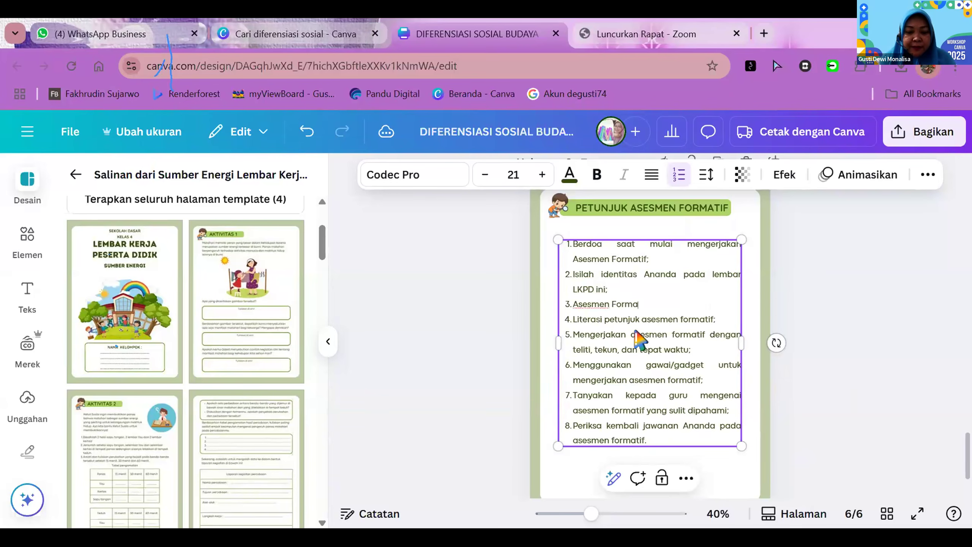
type("tif terdiri d")
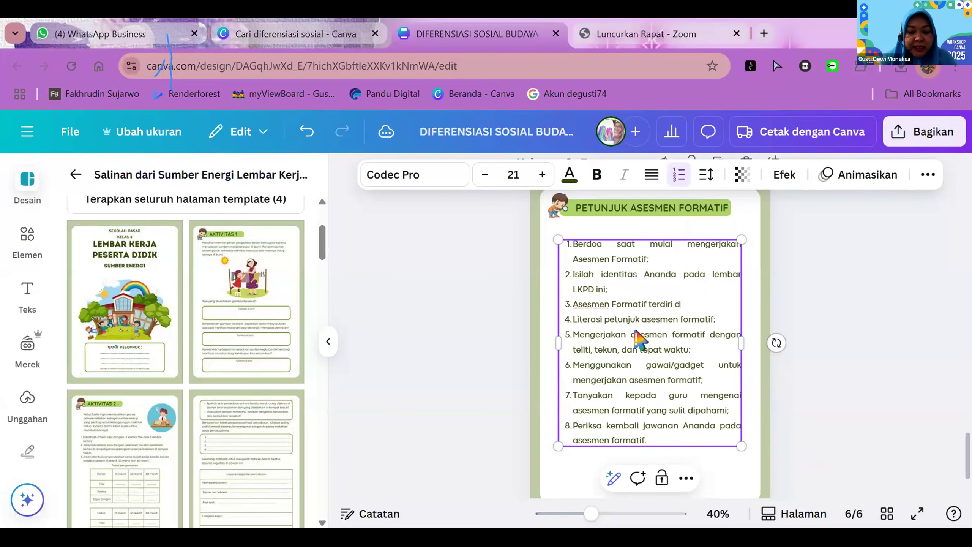
type("ari 5 butir soal;")
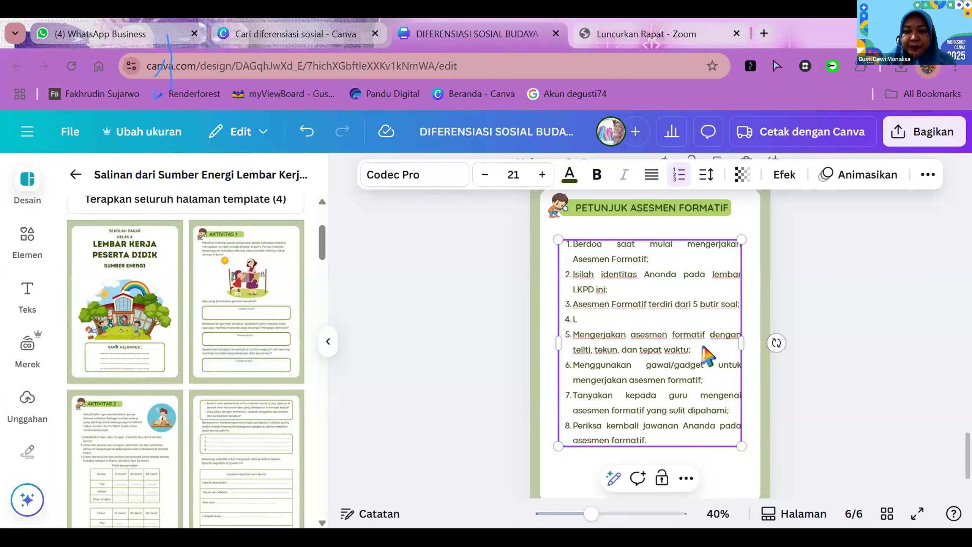
Delete the list items about reading the assessment instructions and working carefully, diligently and on time from page 6
key("BackSpace")
key("BackSpace")
key("BackSpace")
key("BackSpace")
key("BackSpace")
key("BackSpace")
key("BackSpace")
key("BackSpace")
key("BackSpace")
key("BackSpace")
key("BackSpace")
key("BackSpace")
key("BackSpace")
key("BackSpace")
key("BackSpace")
key("BackSpace")
key("BackSpace")
key("BackSpace")
key("BackSpace")
key("BackSpace")
key("BackSpace")
key("BackSpace")
key("BackSpace")
key("BackSpace")
key("BackSpace")
key("BackSpace")
key("BackSpace")
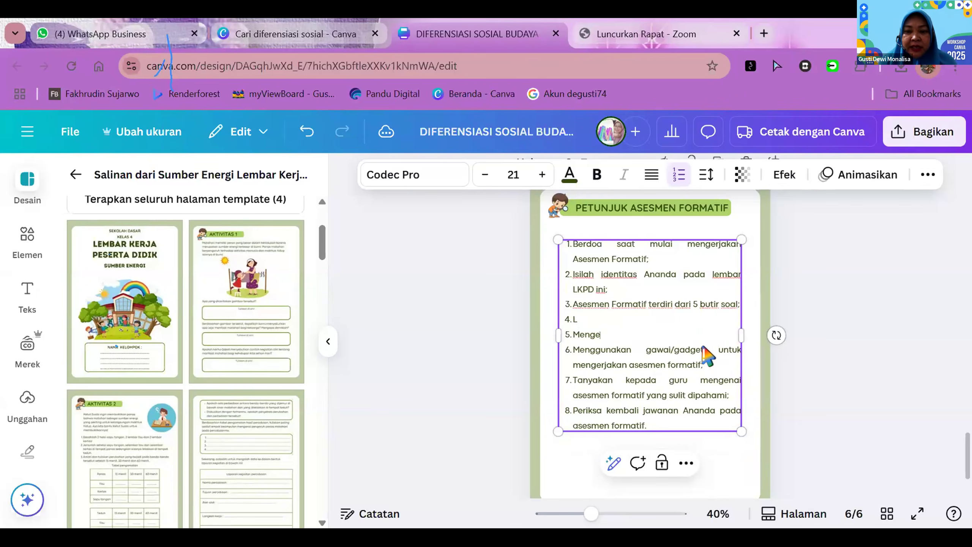
key("BackSpace")
key("BackSpace")
key("BackSpace")
key("BackSpace")
key("BackSpace")
key("BackSpace")
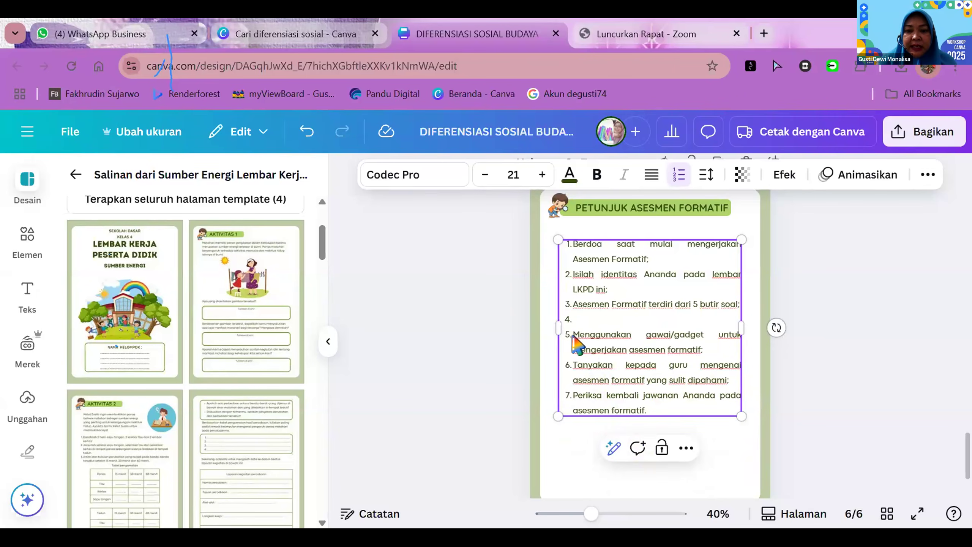
key("BackSpace")
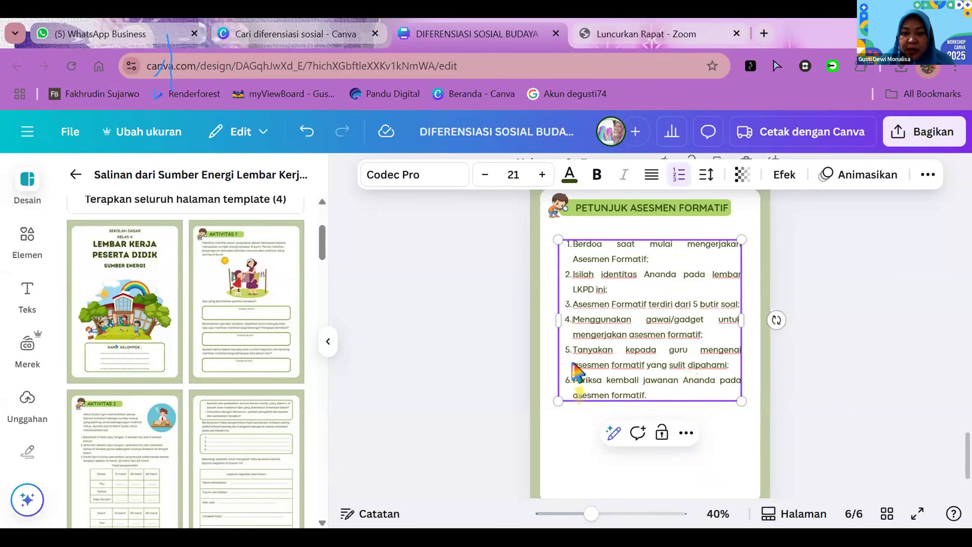
Insert "butir soal" before "asesmen formatif" in item 5 of the page 6 list and finish editing the text
type("butir ")
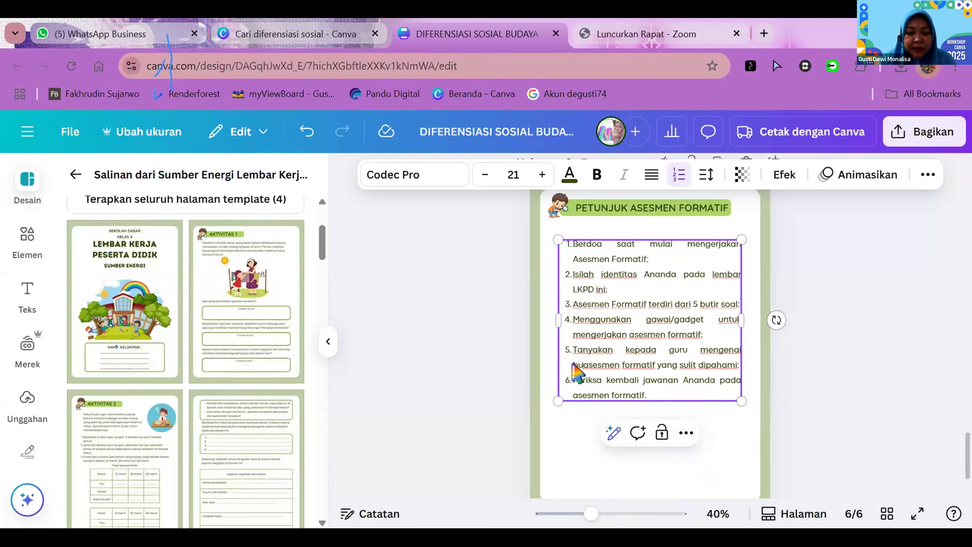
type("soal")
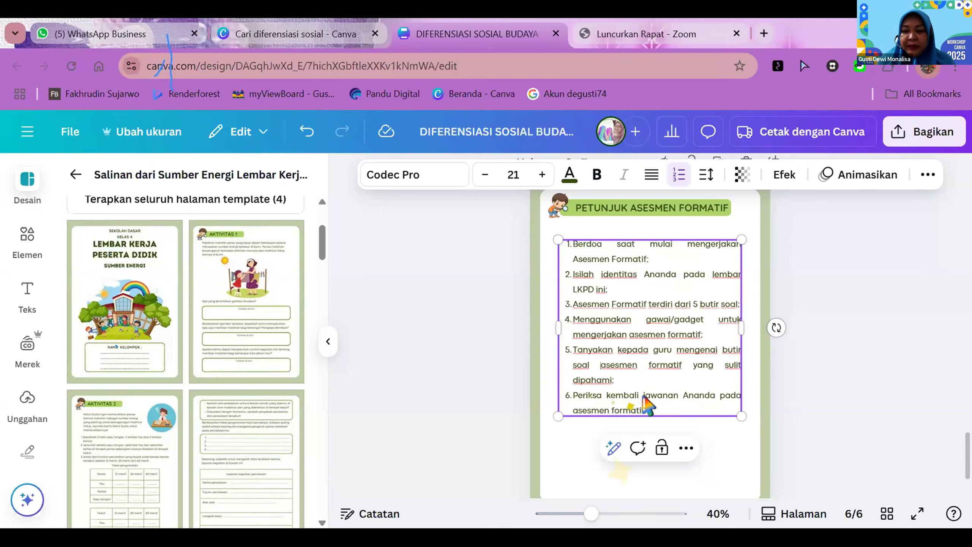
left_click(853, 322)
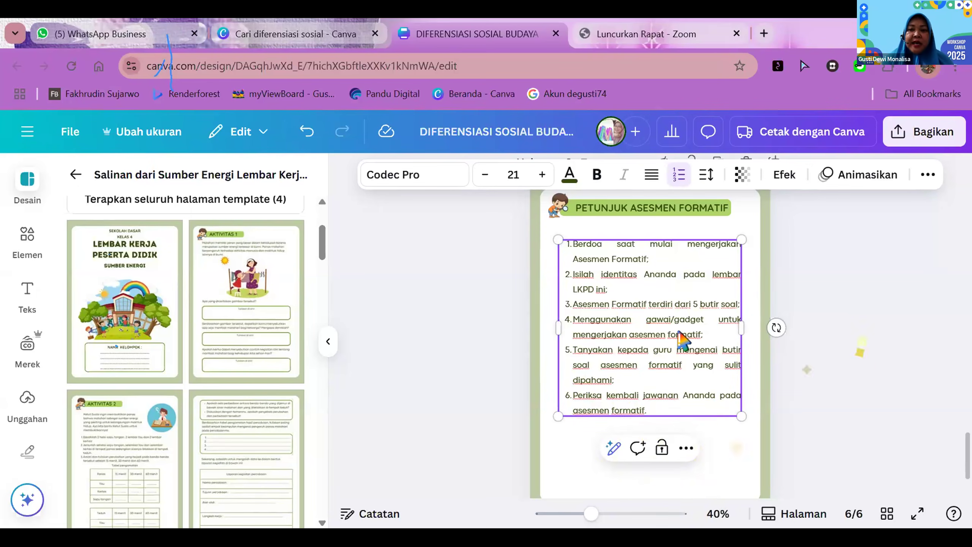
scroll(680, 342, "down", 2)
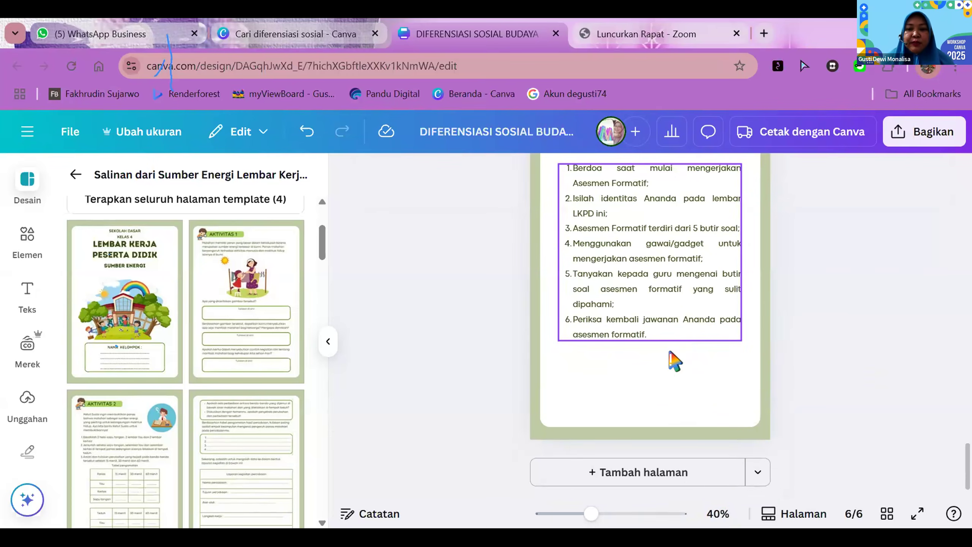
scroll(675, 356, "up", 2)
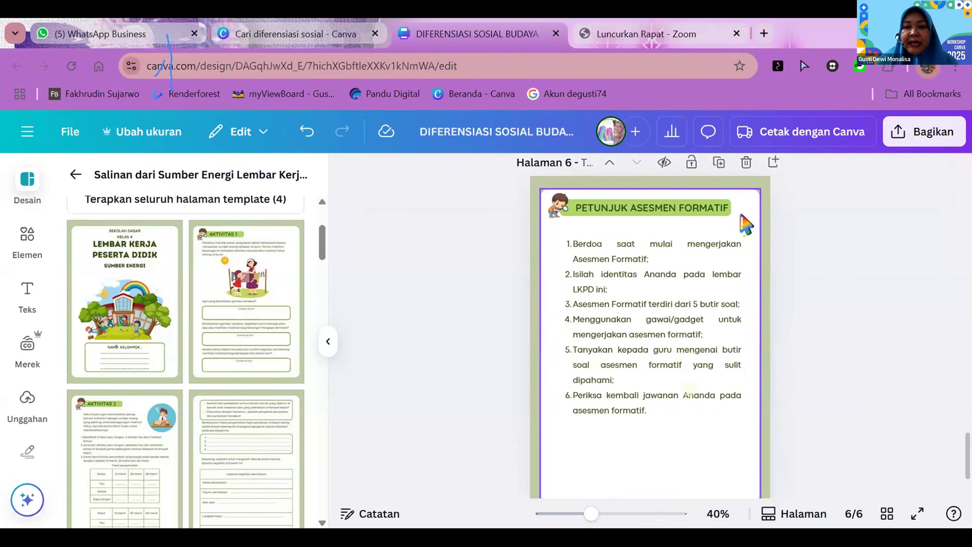
Duplicate page 6 and move the numbered instruction list lower on the new page 7
left_click(719, 163)
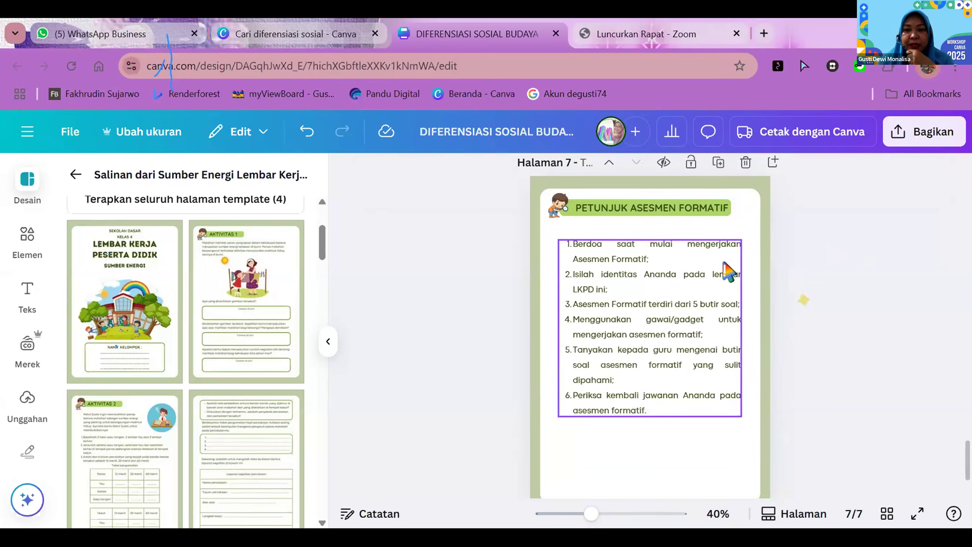
left_click_drag(703, 282, 700, 344)
left_click(701, 228)
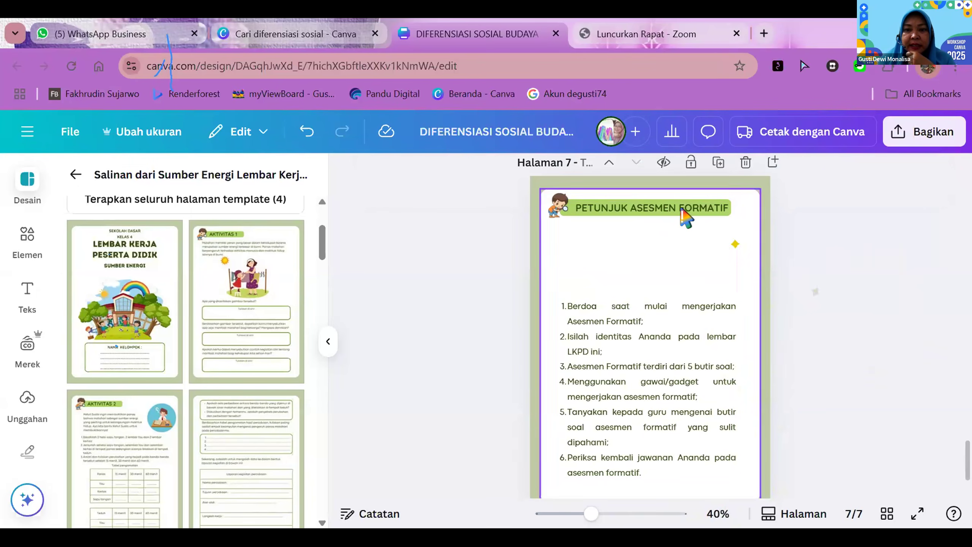
left_click(683, 211)
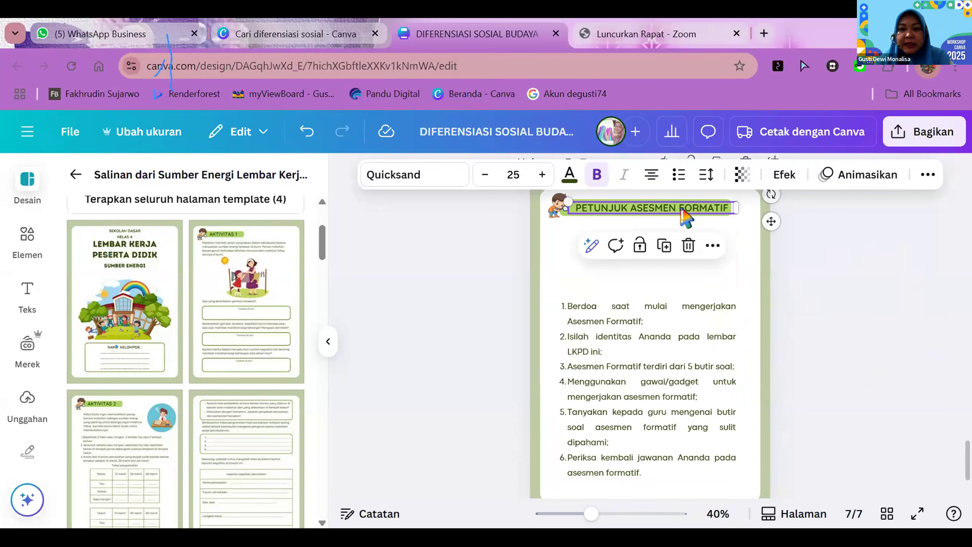
left_click(555, 214)
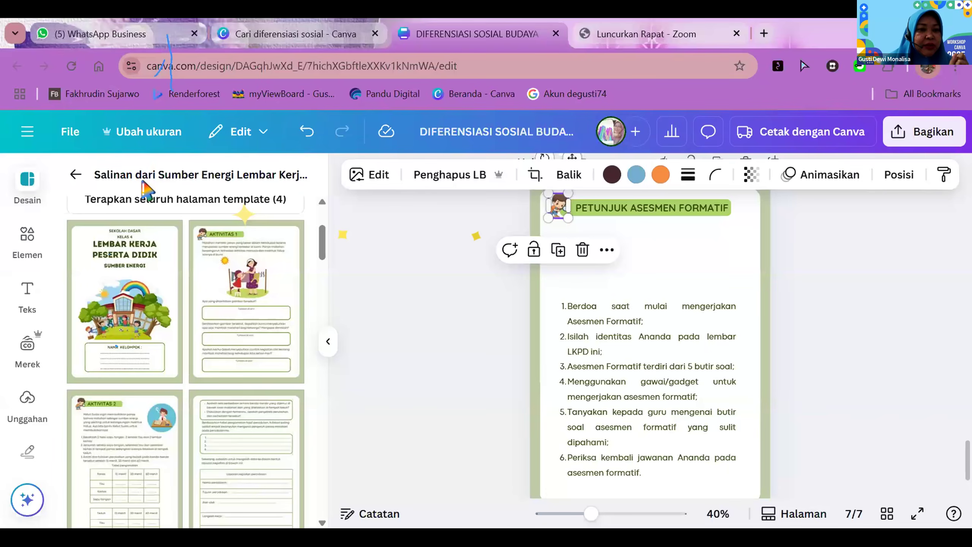
Leave the template pages and search the graphic elements for "?"
left_click(75, 174)
left_click(98, 188)
left_click(29, 237)
left_click(114, 178)
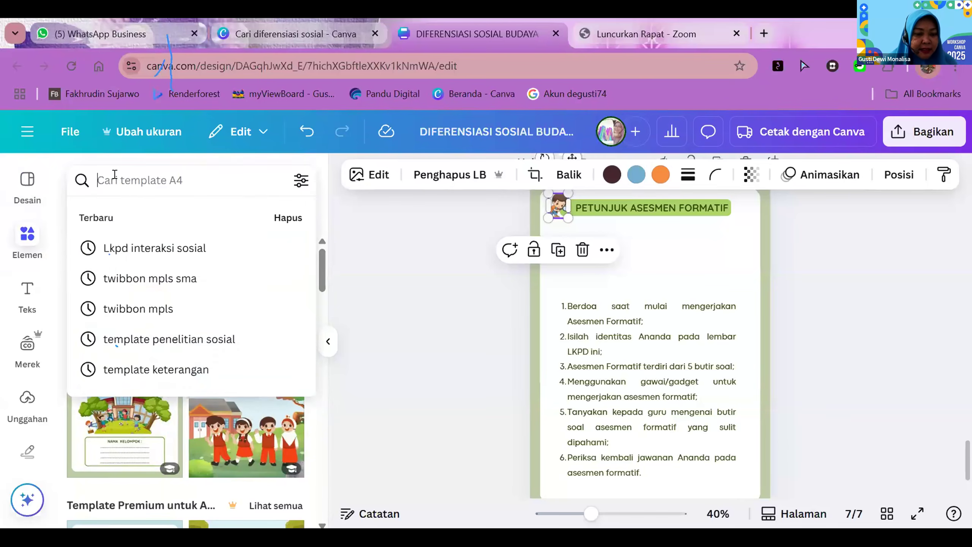
type("ikon youtube")
key("Return")
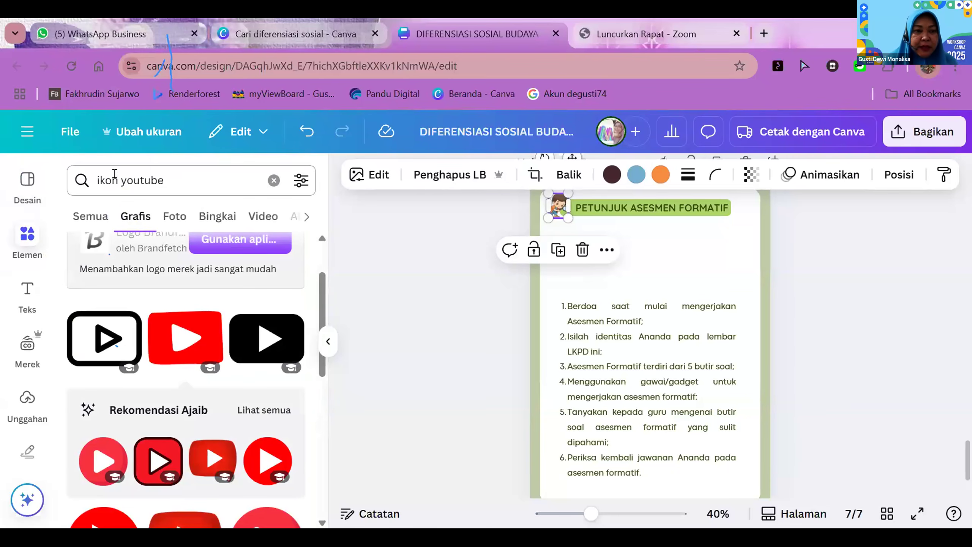
left_click(273, 180)
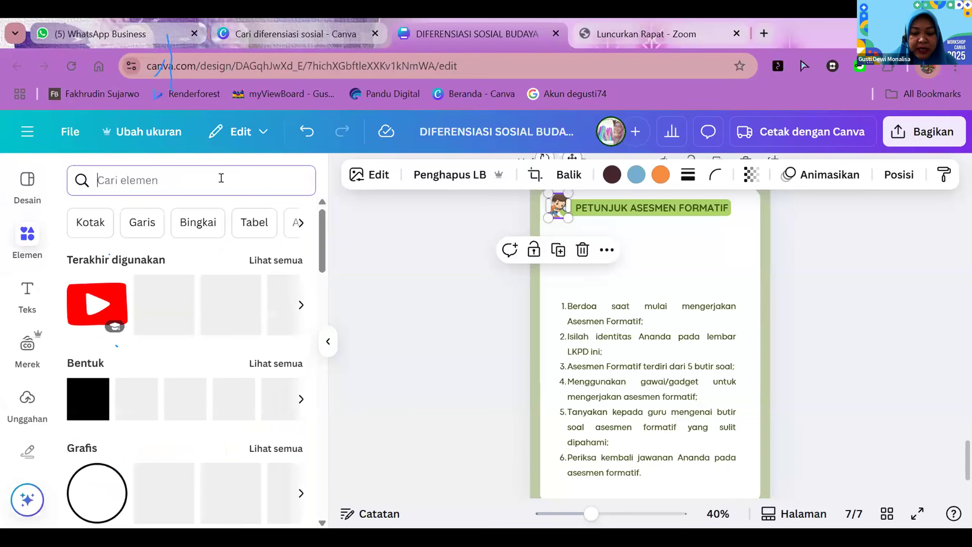
type("?")
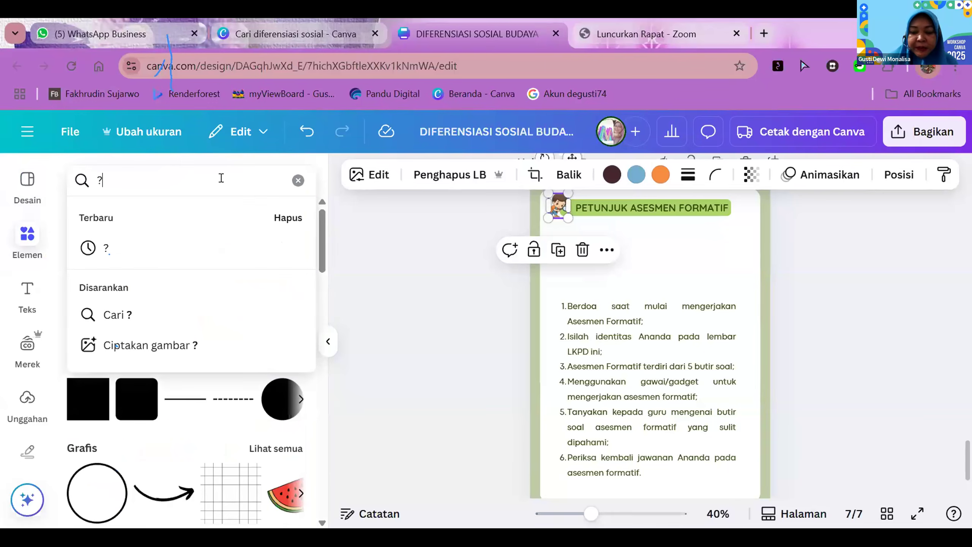
key("Return")
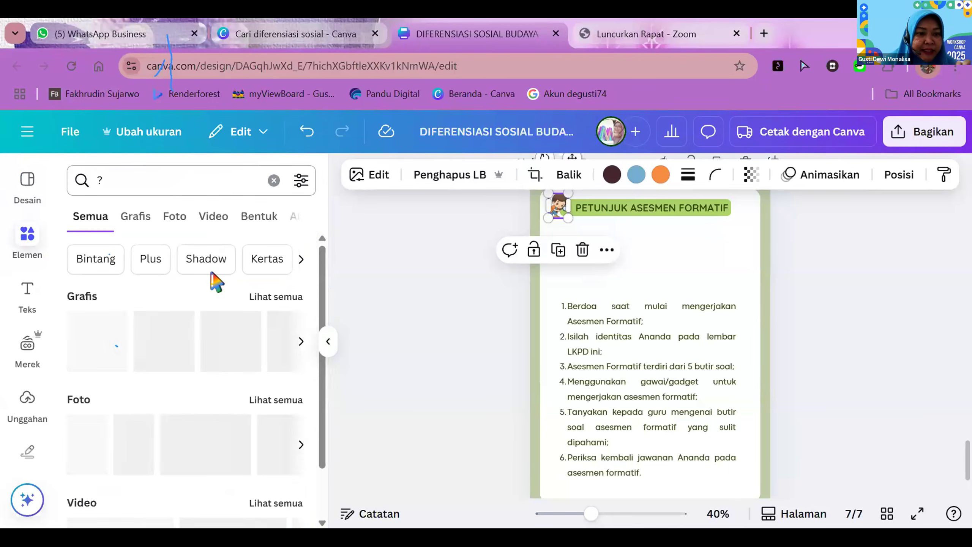
left_click(135, 216)
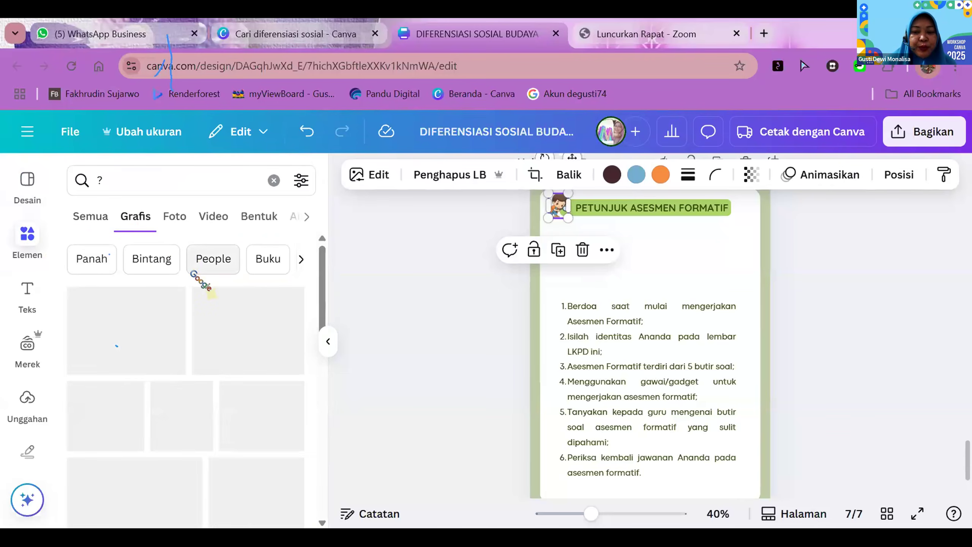
Browse the question mark graphics and add the red one with the yellow-dotted base and black shadow to page 7
scroll(195, 277, "down", 5)
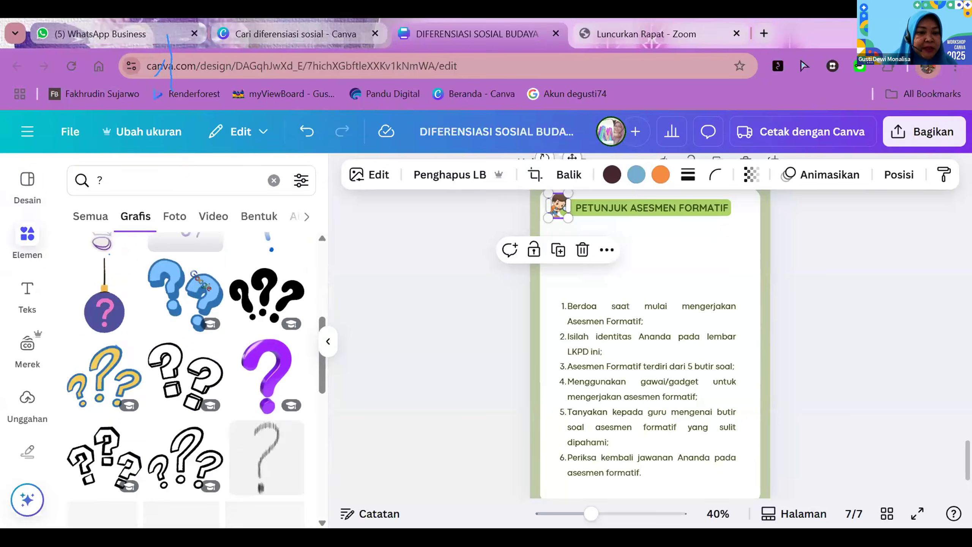
scroll(199, 283, "down", 2)
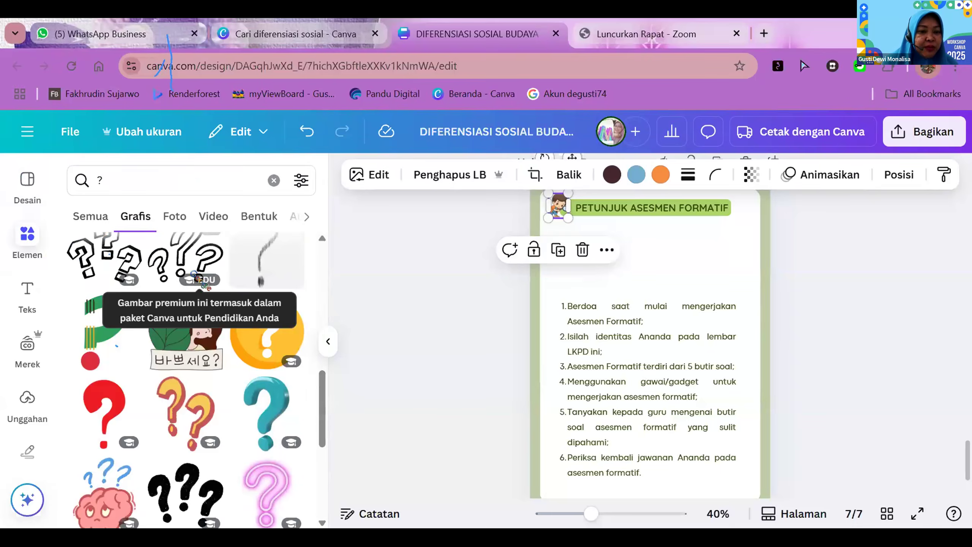
scroll(199, 281, "down", 5)
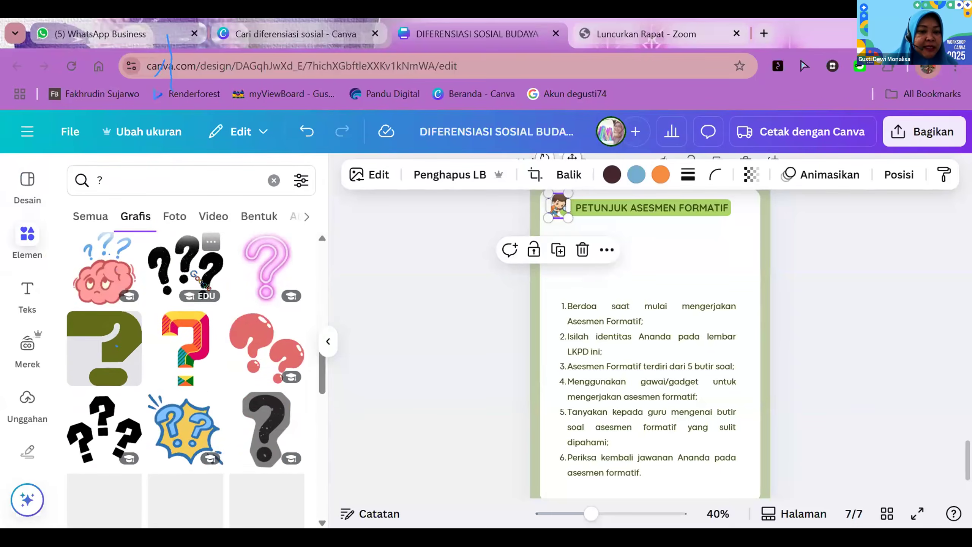
scroll(200, 281, "down", 5)
scroll(199, 281, "down", 4)
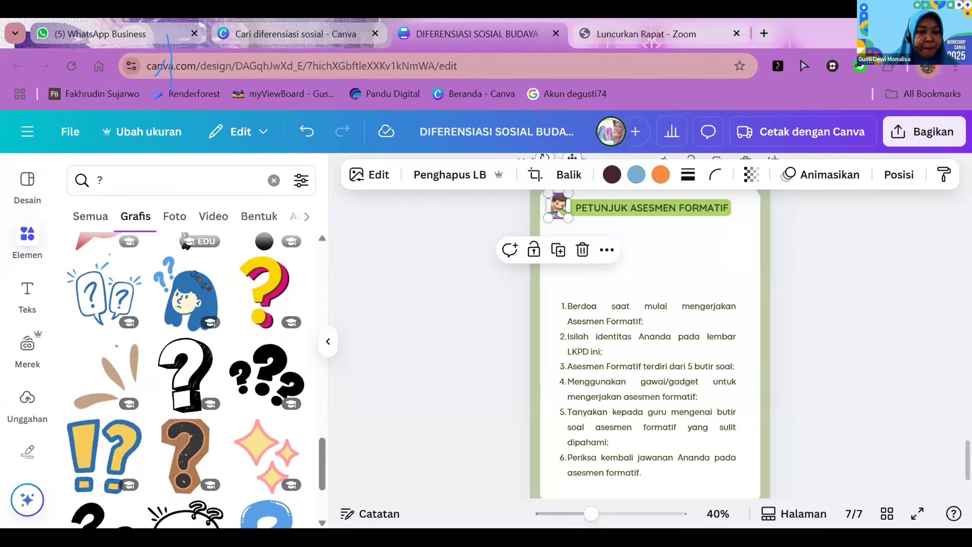
scroll(198, 279, "down", 6)
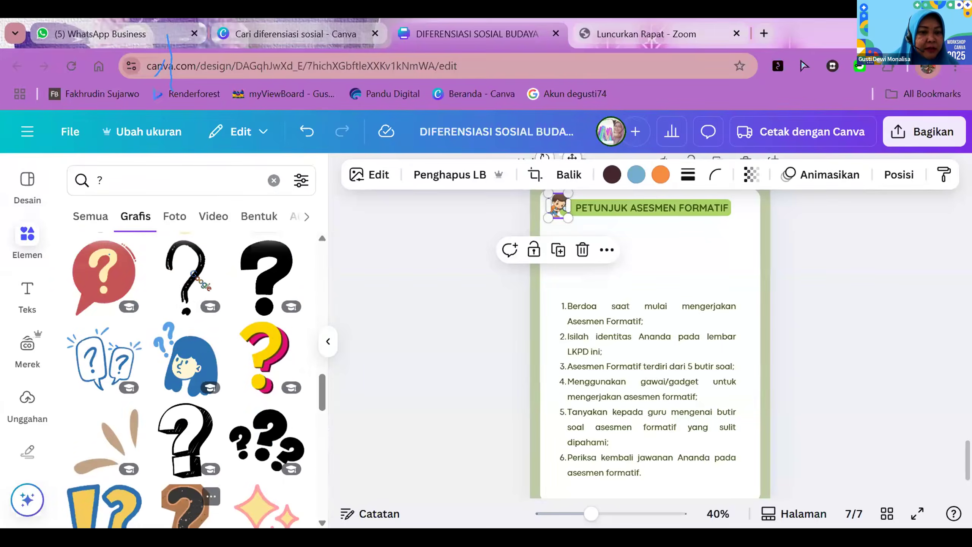
scroll(199, 280, "down", 4)
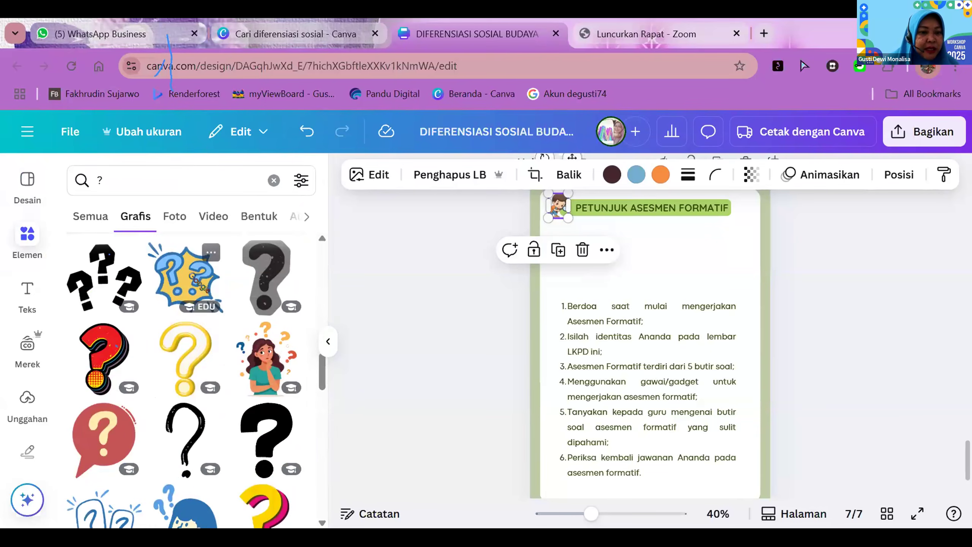
left_click(103, 358)
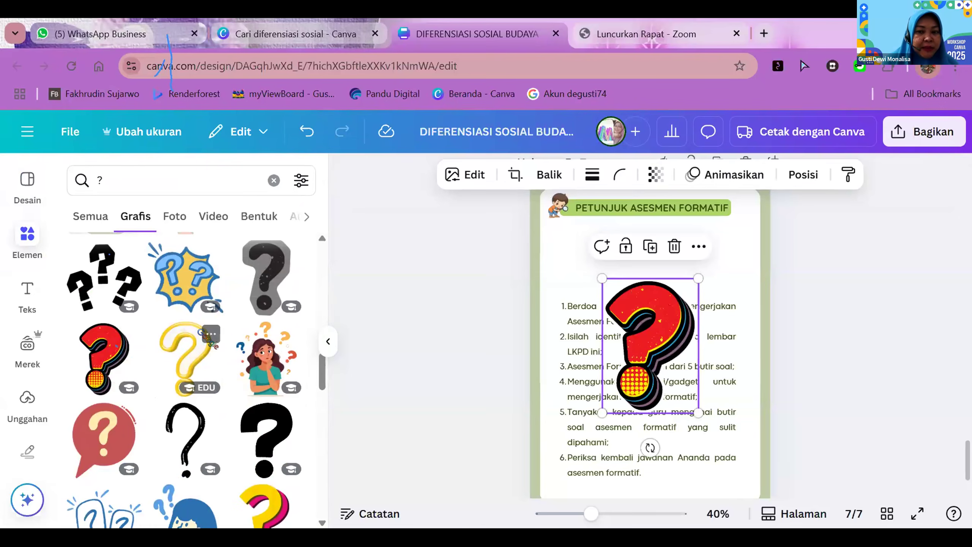
Browse all magic recommendations related to the red question mark graphic and return to the search results
scroll(203, 338, "down", 2)
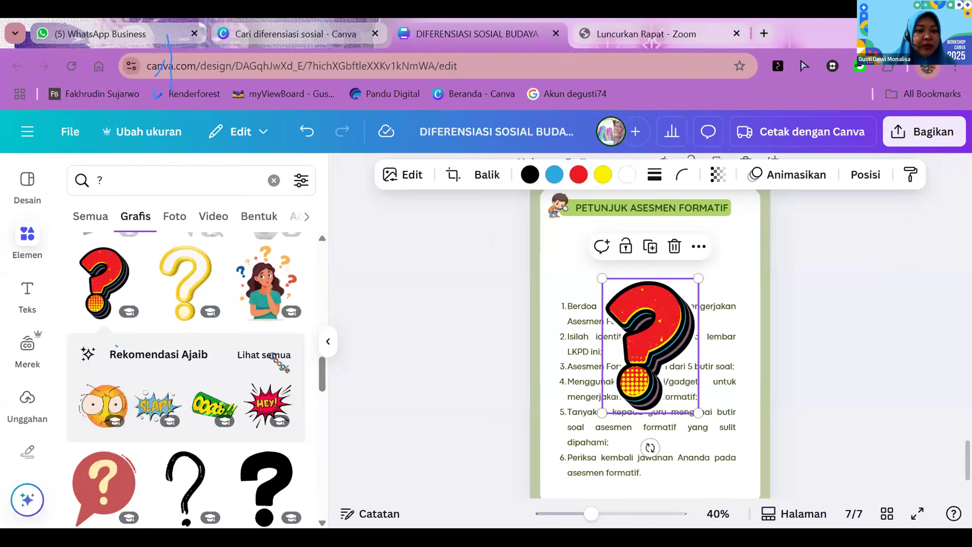
left_click(268, 355)
scroll(246, 368, "down", 2)
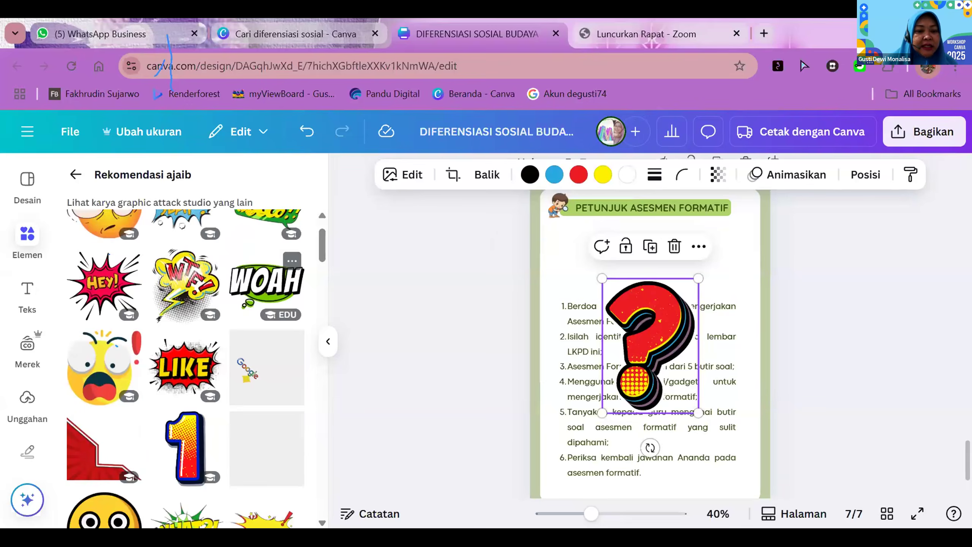
scroll(247, 368, "down", 6)
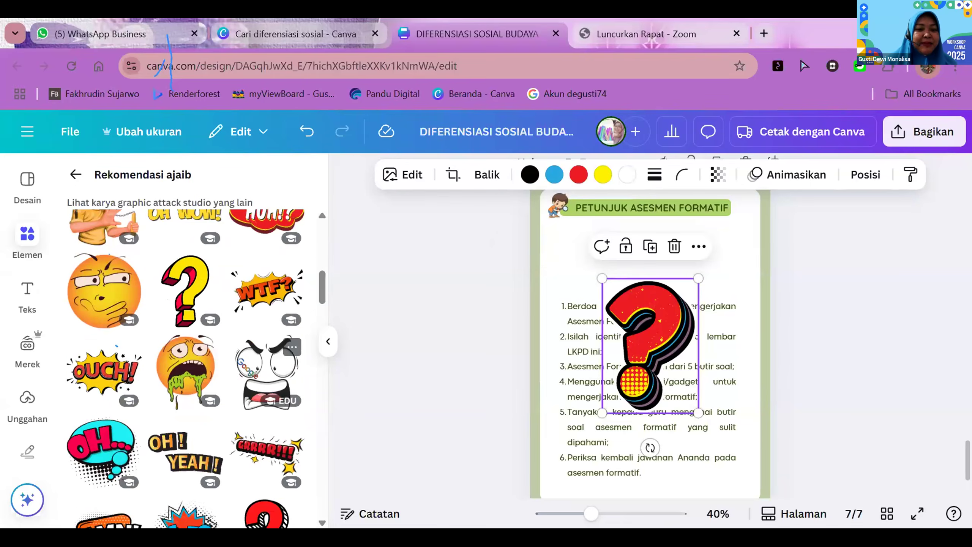
scroll(268, 367, "down", 5)
scroll(238, 359, "up", 8)
scroll(111, 203, "up", 2)
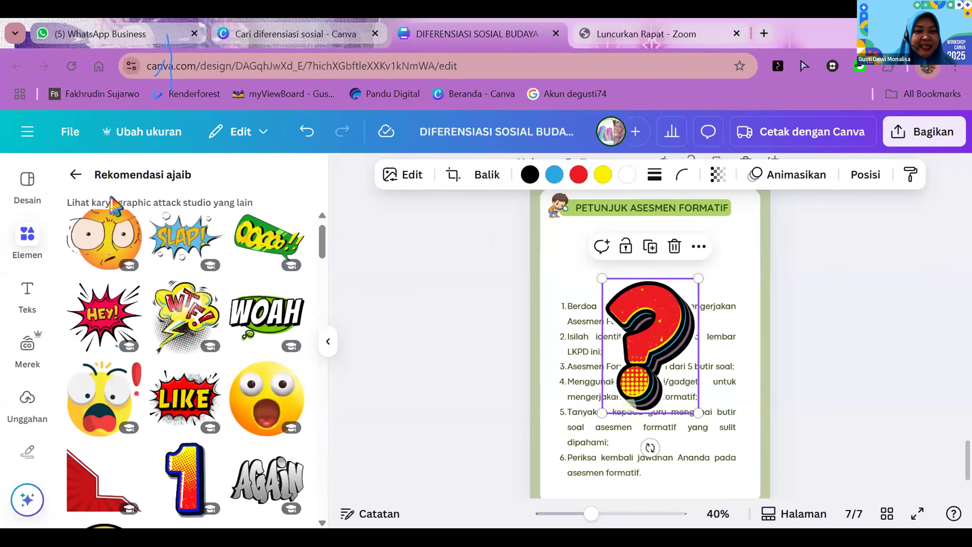
left_click(76, 175)
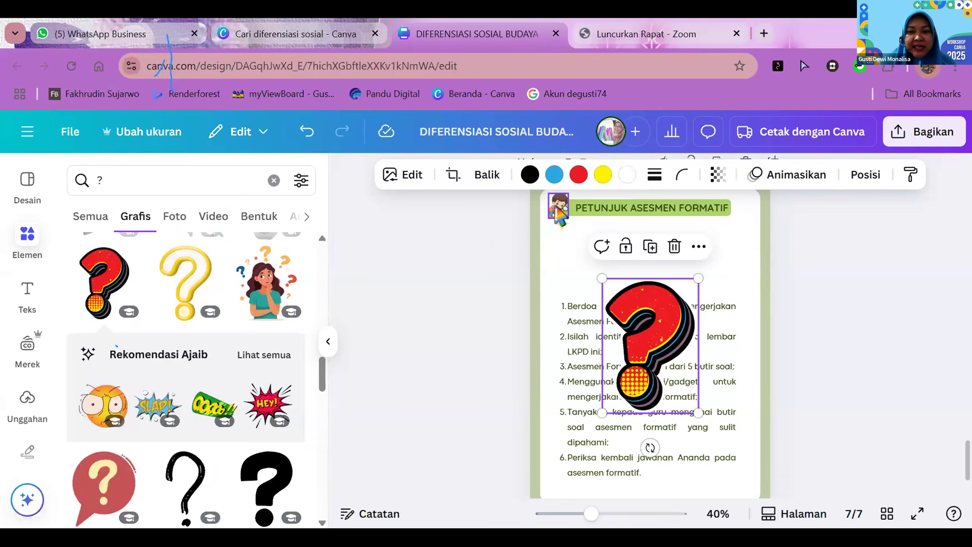
Remove the boy illustration beside the page 7 heading and place the question mark there, scaled down to about 1.7 by 2.3
left_click(483, 373)
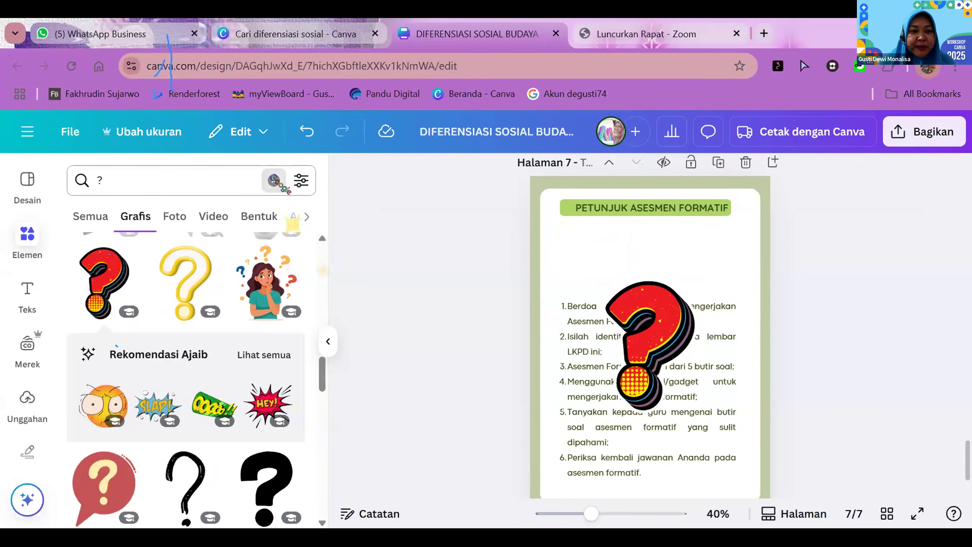
left_click_drag(661, 337, 616, 298)
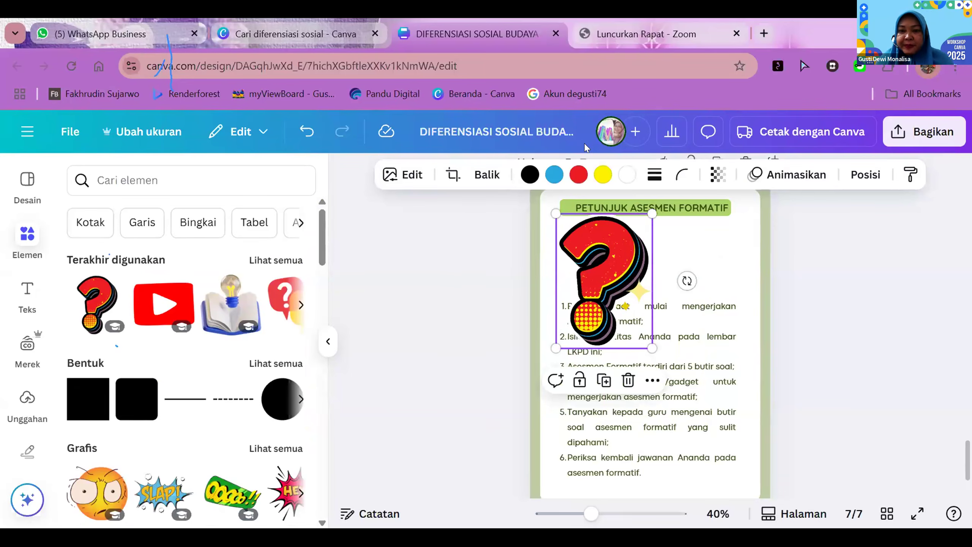
left_click_drag(598, 261, 565, 235)
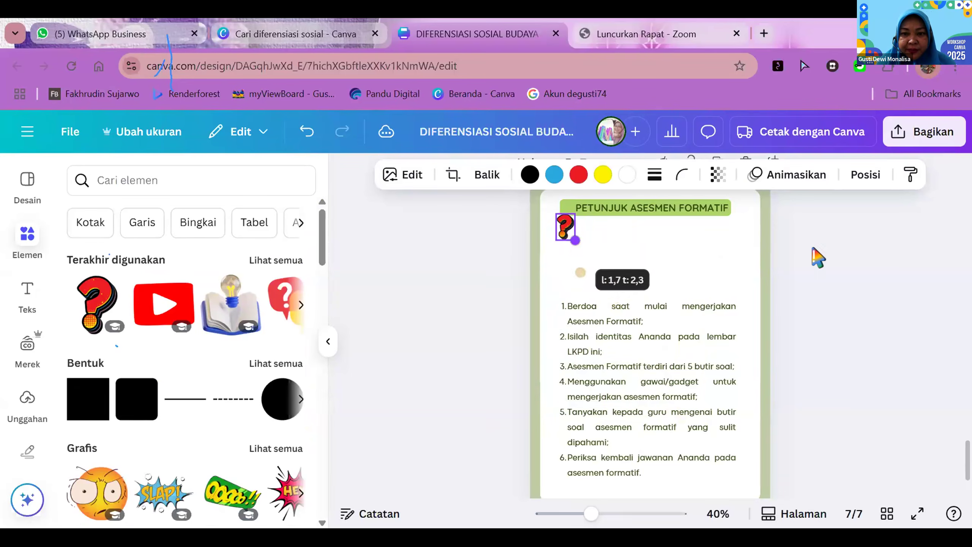
left_click(776, 245)
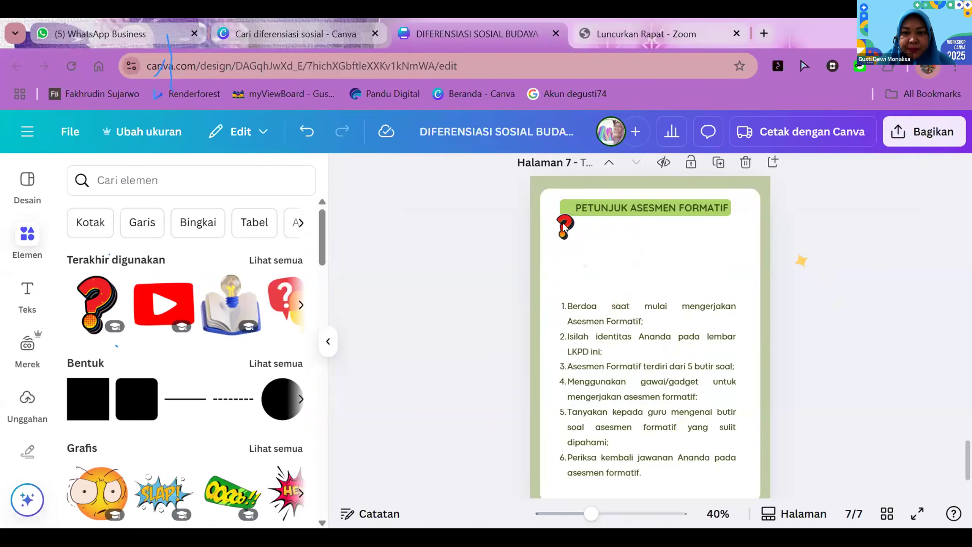
left_click_drag(558, 240, 555, 237)
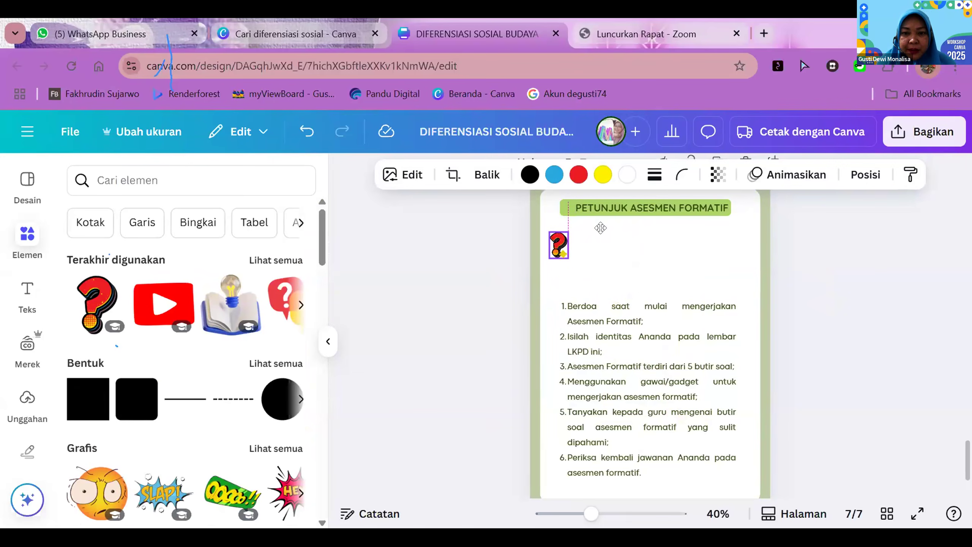
Move the red question mark graphic up onto the start of the green heading banner, just before the heading text
left_click(834, 257)
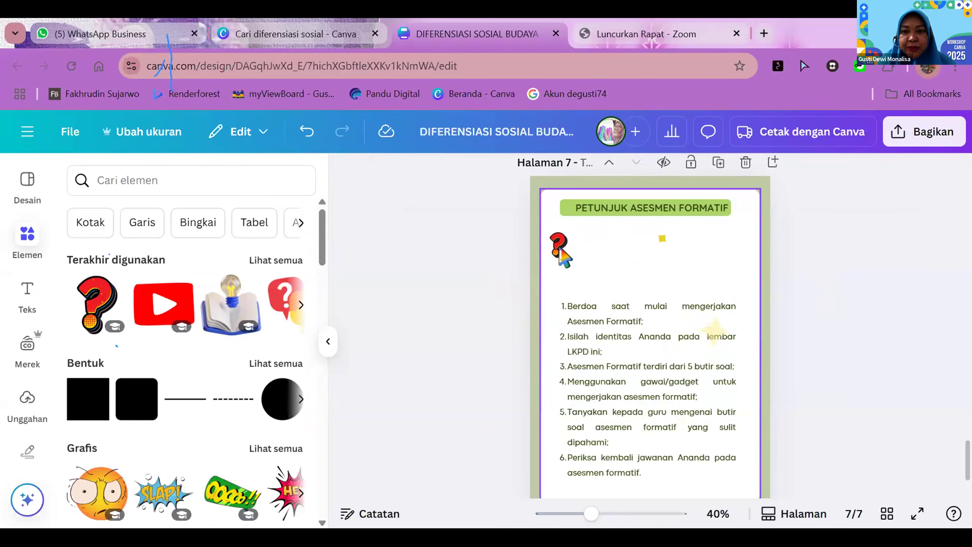
left_click_drag(561, 253, 562, 214)
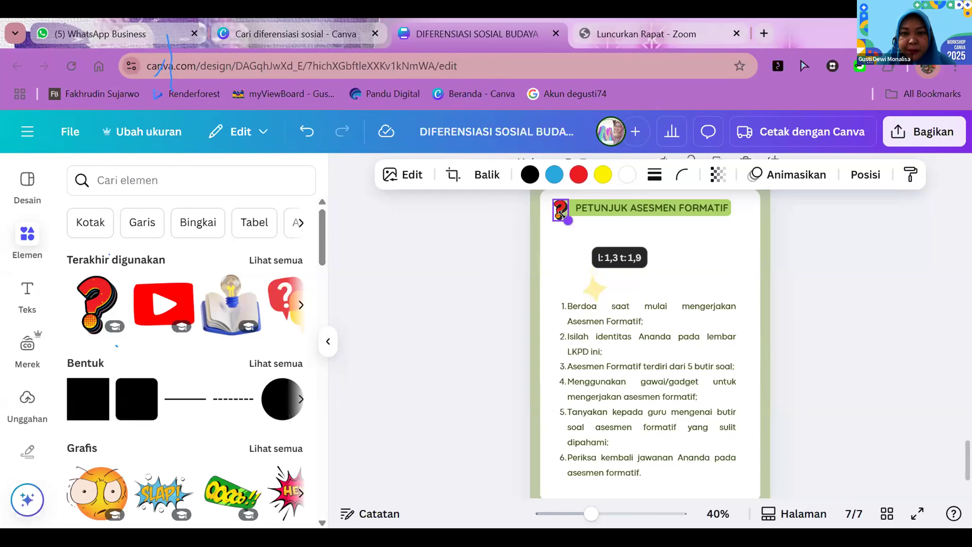
left_click(841, 260)
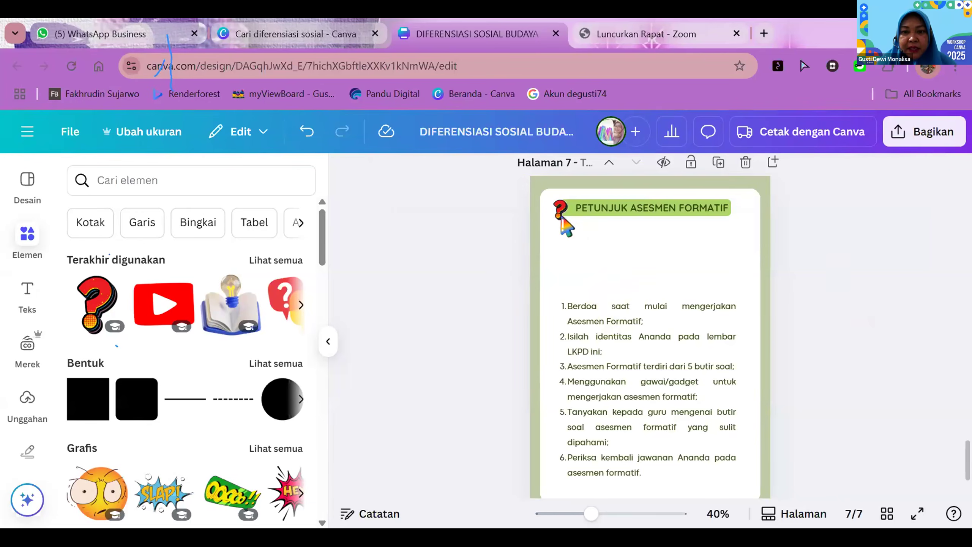
mouse_move(562, 208)
left_mouse_down()
mouse_move(560, 197)
mouse_move(560, 204)
left_mouse_up()
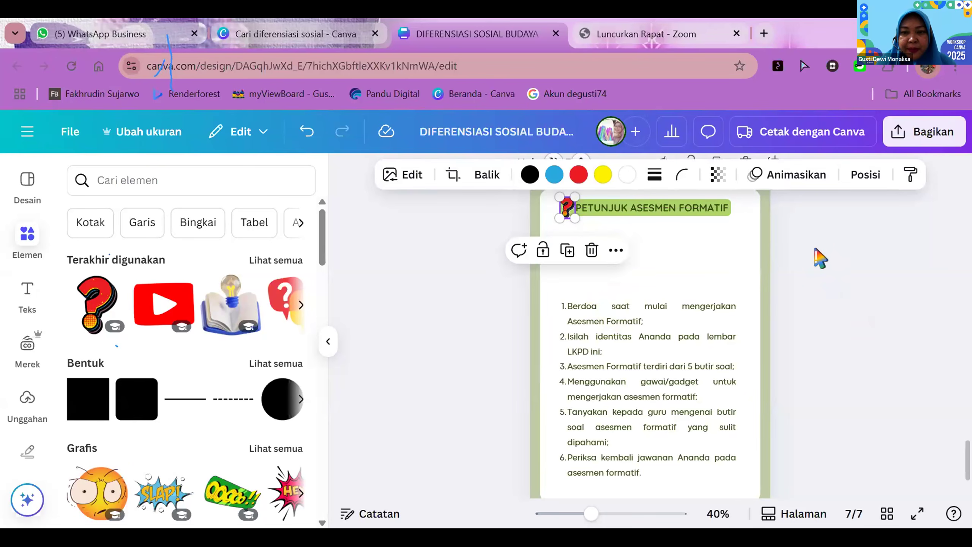
left_click(819, 258)
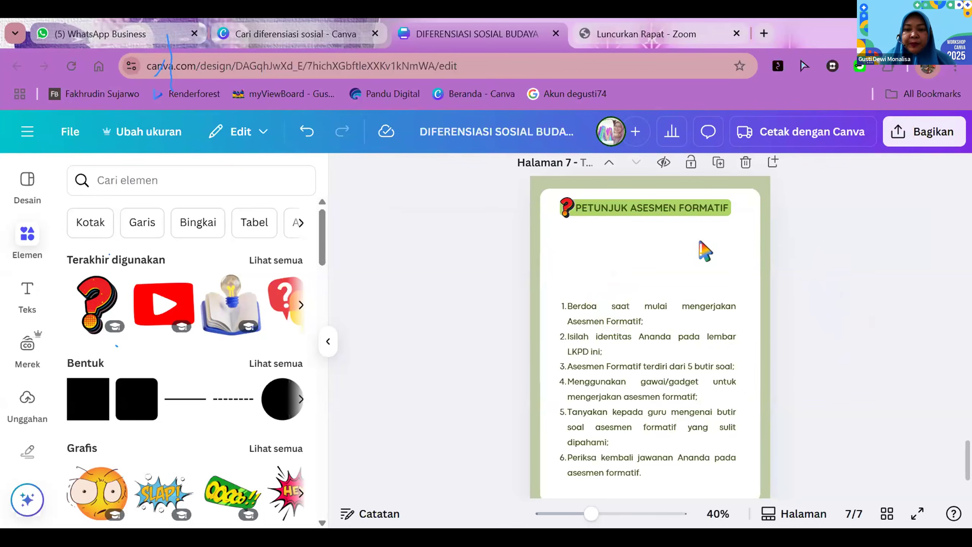
Replace the heading PETUNJUK ASESMEN FORMATIF on page 7 with TEXT FIELD and left-align it
double_click(672, 214)
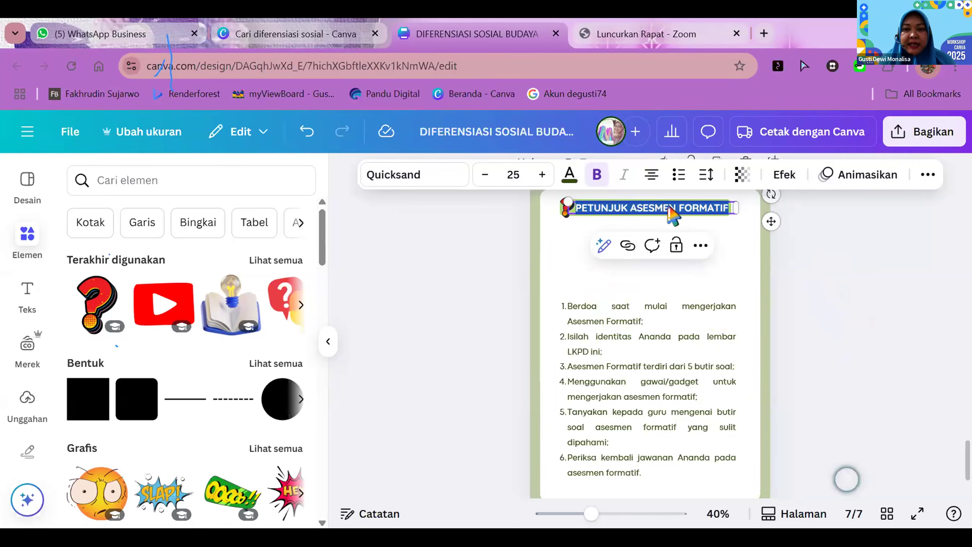
type("TE")
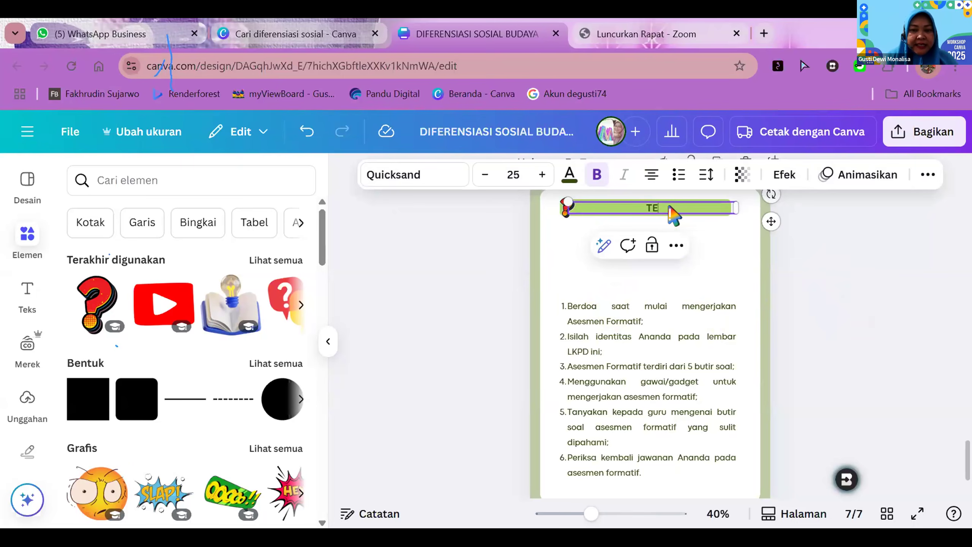
type("XT FIELD")
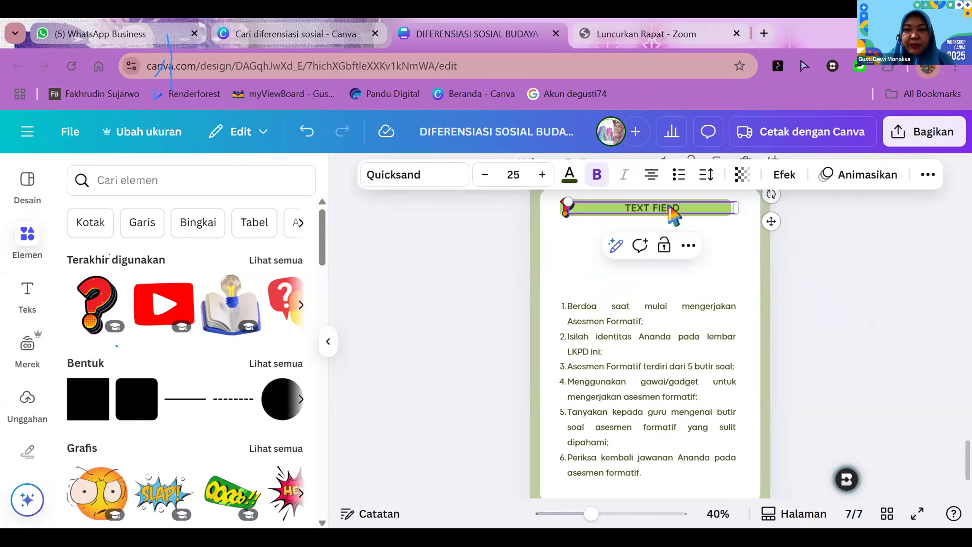
left_click(652, 175)
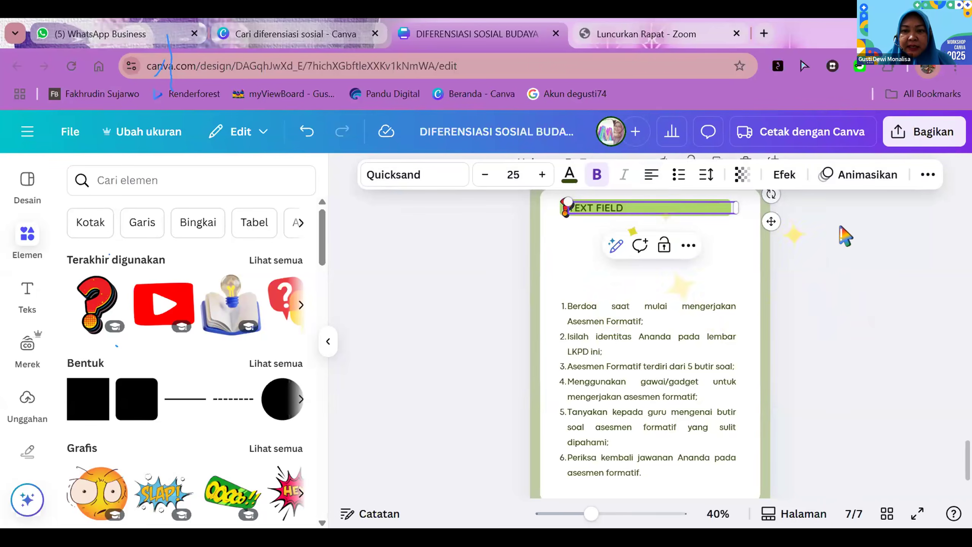
left_click(846, 261)
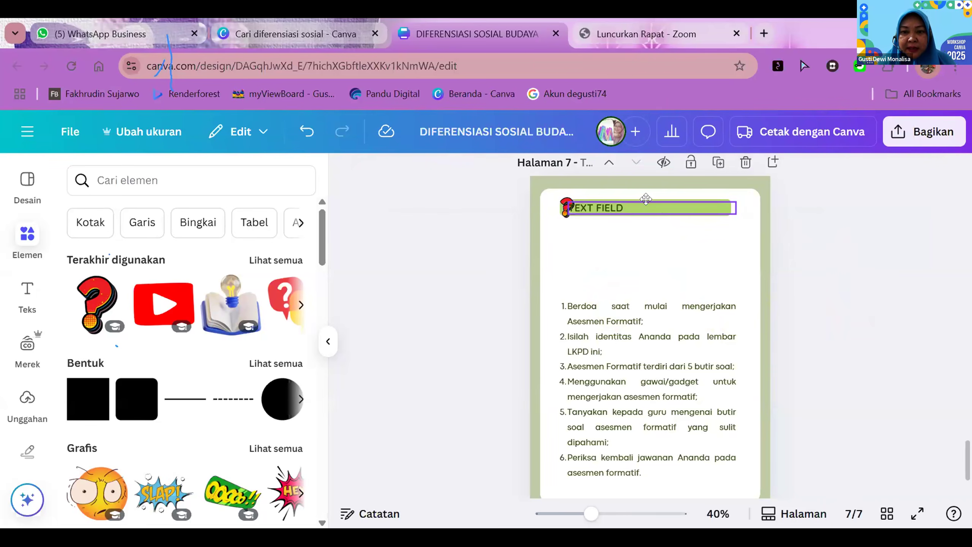
Shift the TEXT FIELD heading clear of the question mark graphic and narrow its text box to fit the words
left_click(646, 199)
left_click_drag(645, 203, 650, 206)
left_click_drag(746, 202, 655, 211)
left_click(821, 247)
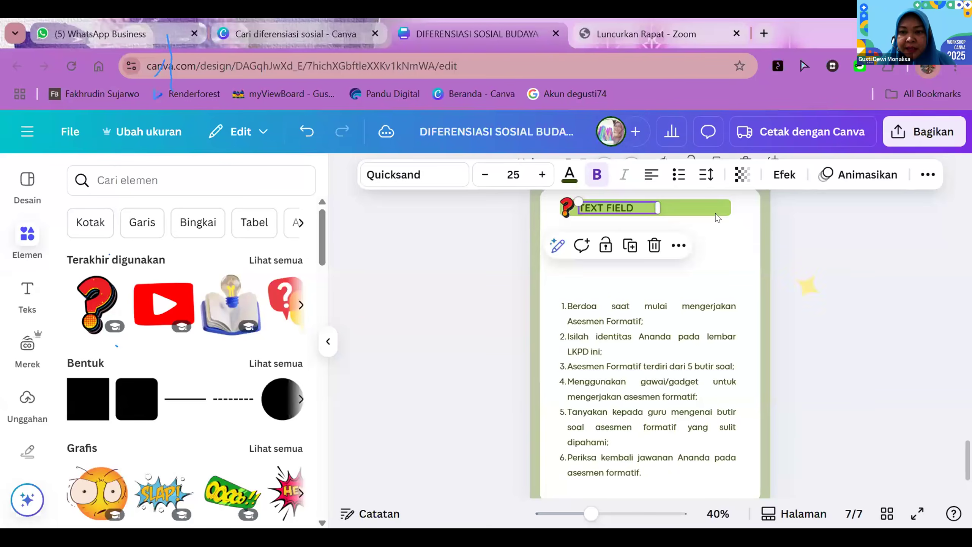
Shorten the green banner behind the heading to a width of about 9.3, keeping its height at 1.5
left_click(729, 211)
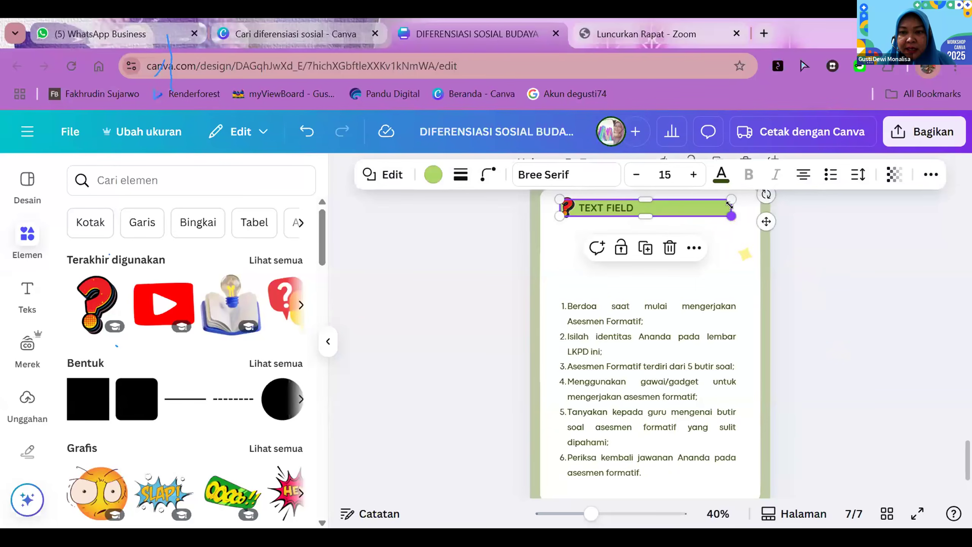
left_click_drag(695, 206, 673, 242)
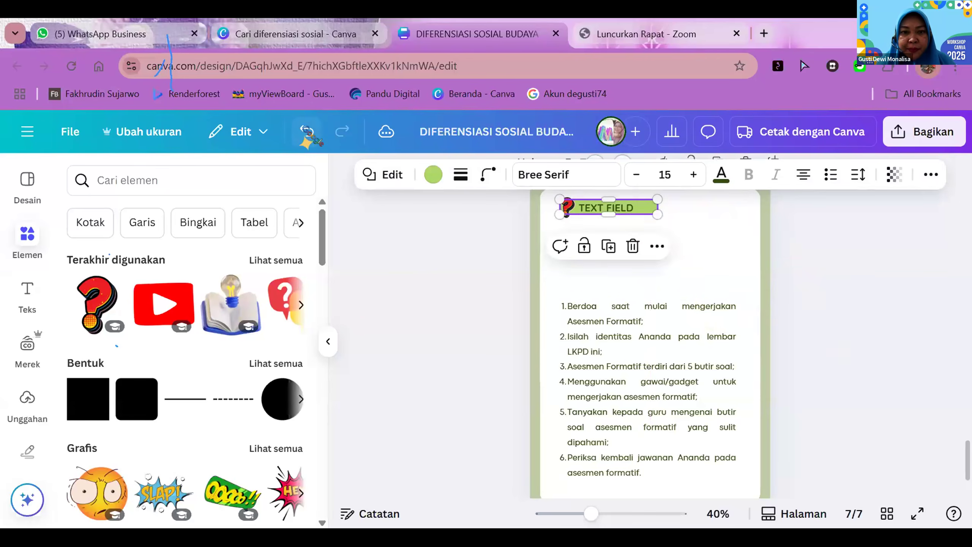
left_click(307, 132)
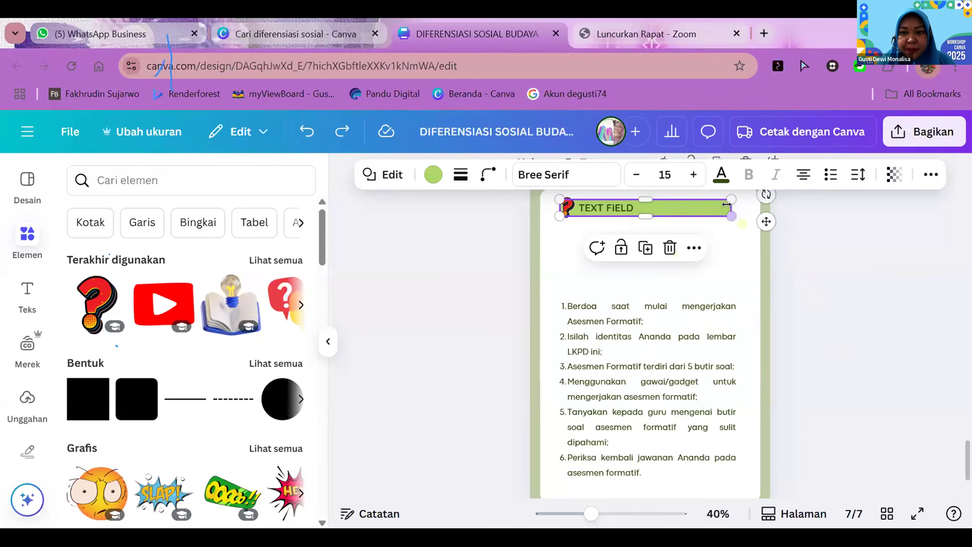
left_click_drag(718, 204, 658, 206)
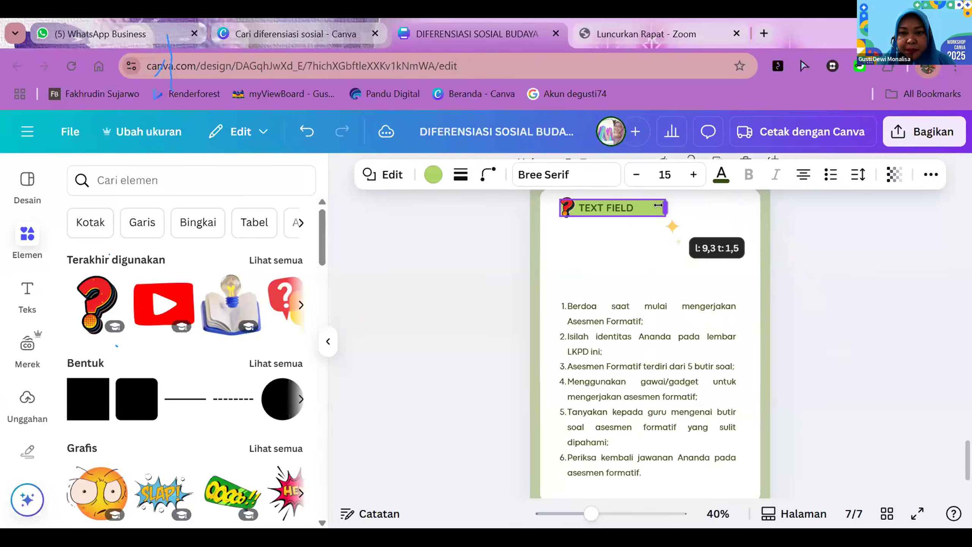
left_click(777, 217)
Apply the Timbul text effect to the TEXT FIELD heading
left_click(636, 209)
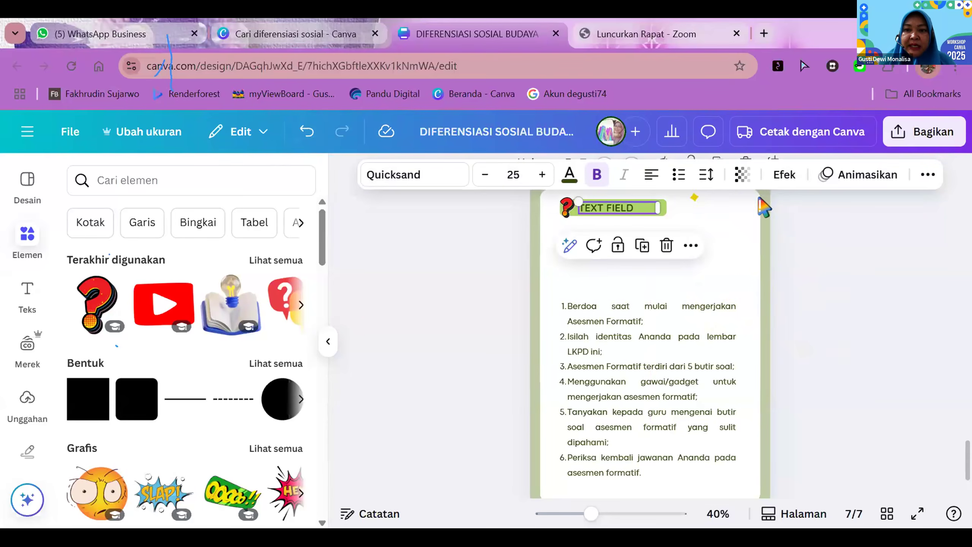
left_click(784, 175)
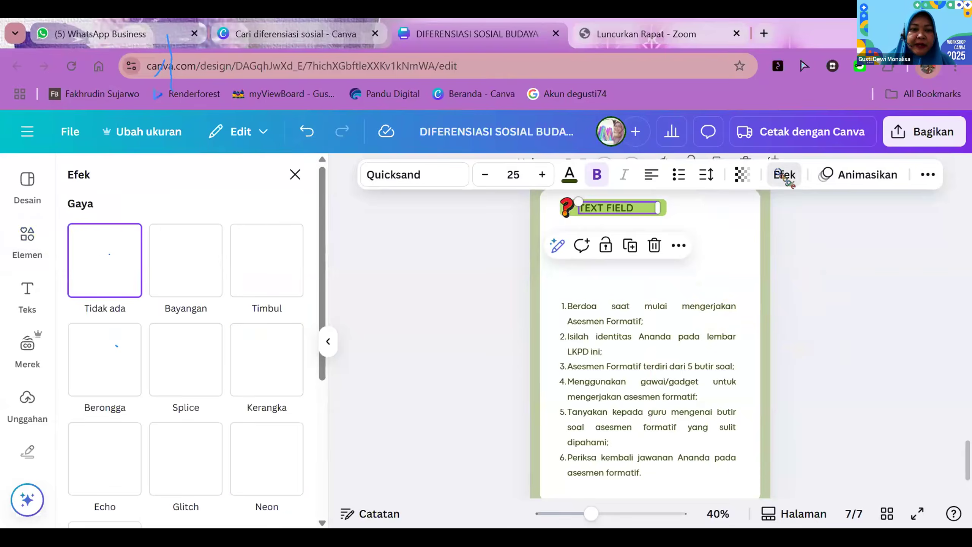
left_click(266, 264)
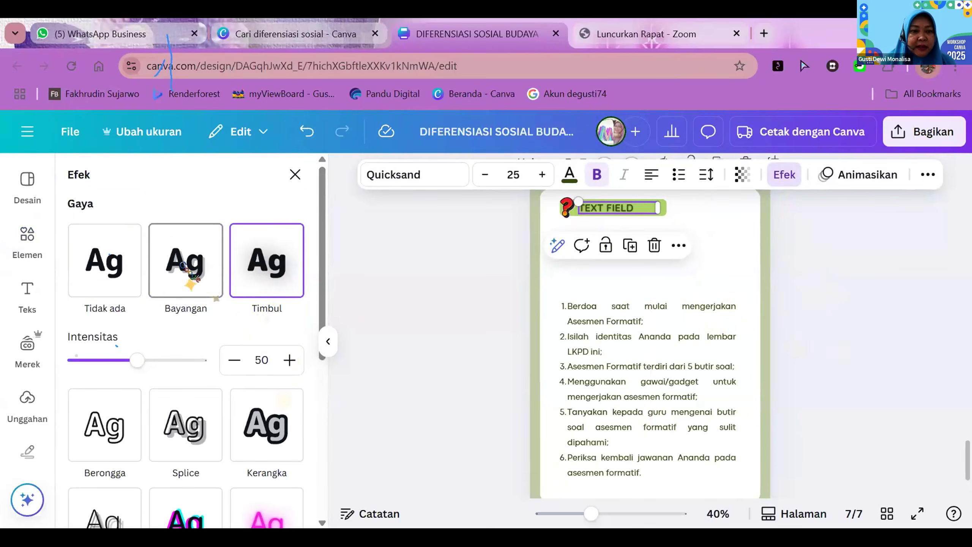
scroll(183, 268, "down", 6)
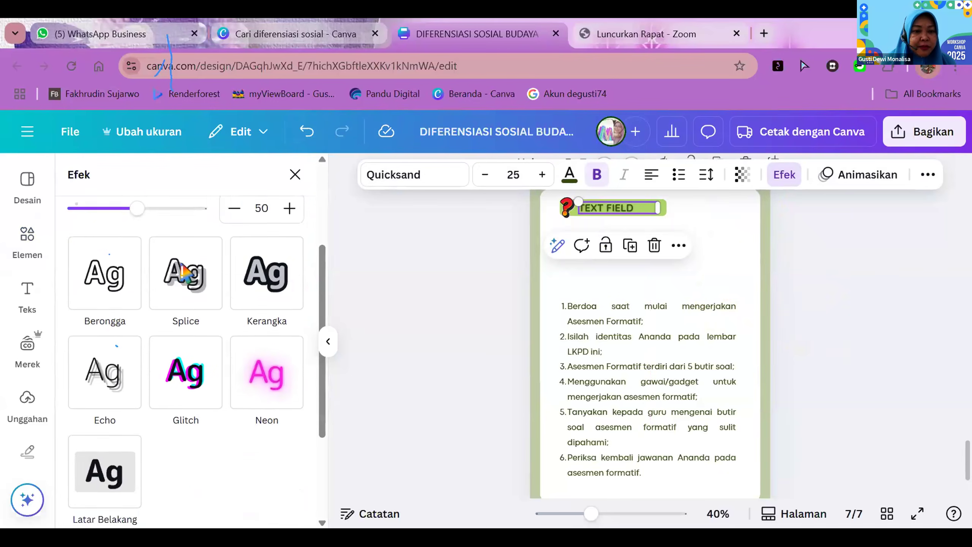
scroll(190, 268, "up", 6)
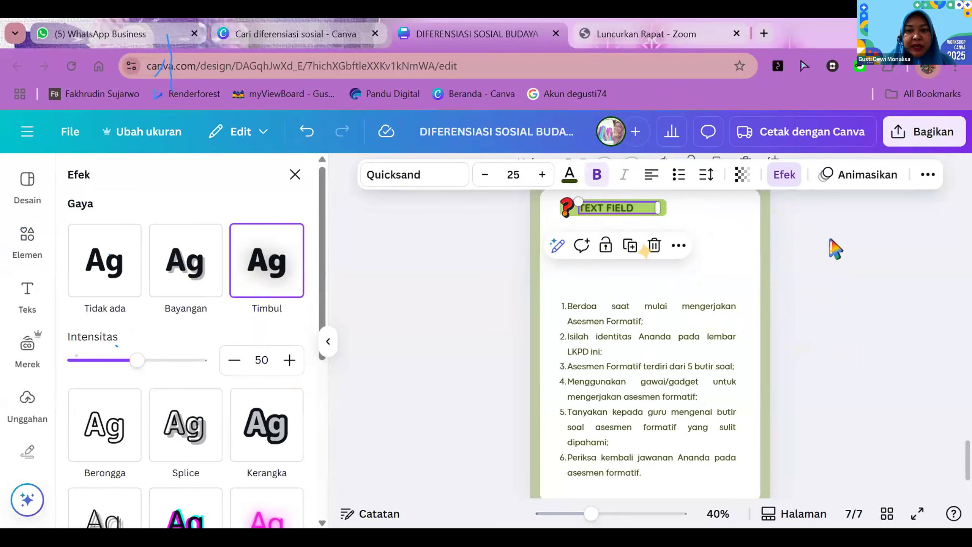
left_click(818, 256)
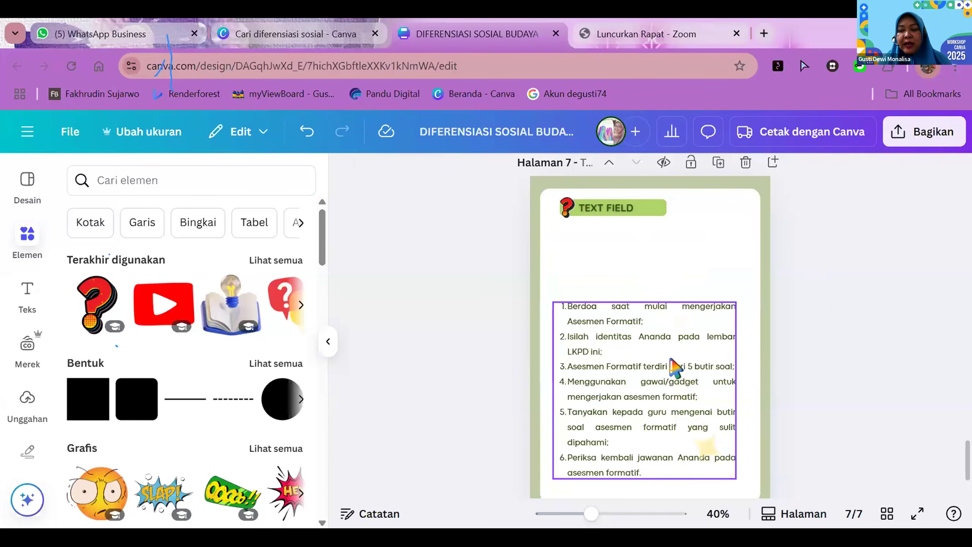
Move the numbered instructions up beneath the heading and widen their text box to about 16.8
left_click_drag(673, 368, 667, 289)
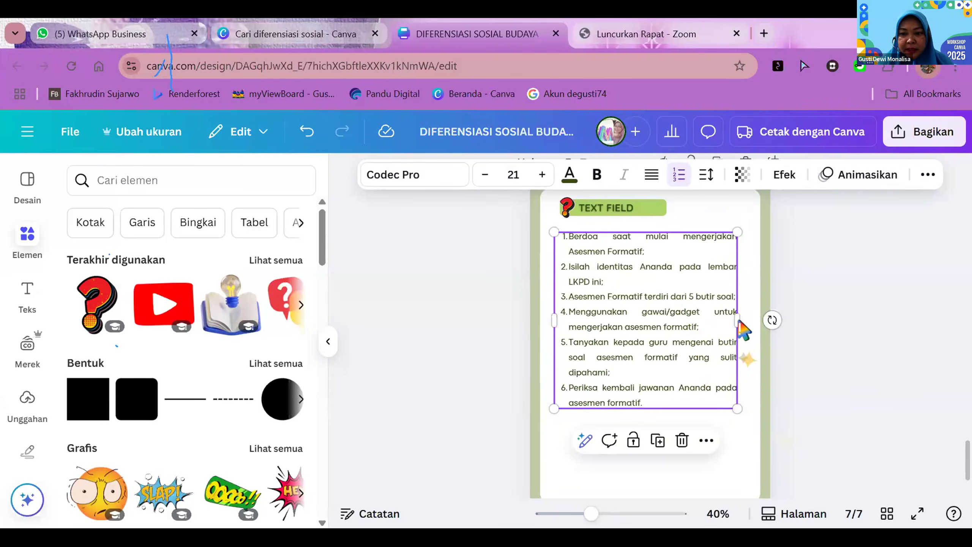
left_click_drag(737, 320, 750, 328)
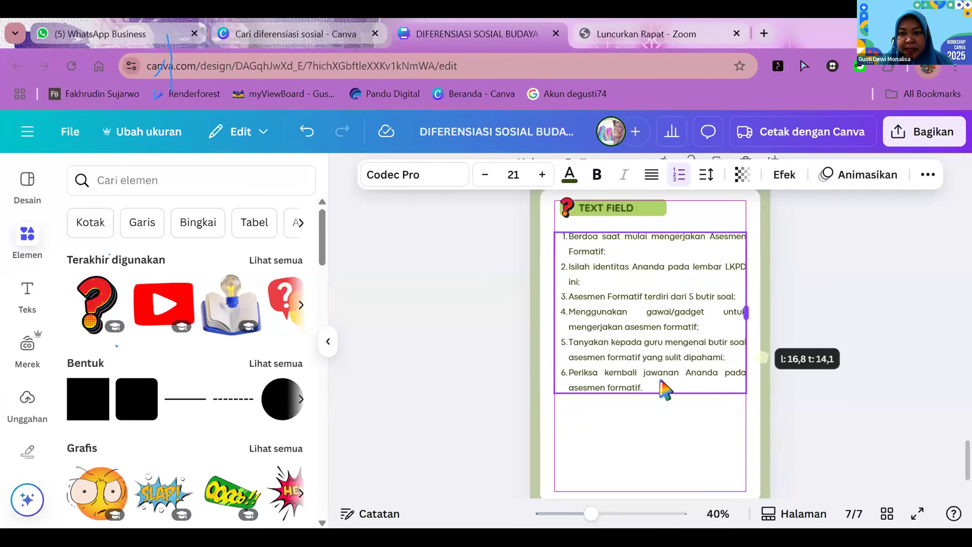
Clear all the numbered instructions and the list numbering, keeping the empty text box on the page
double_click(658, 388)
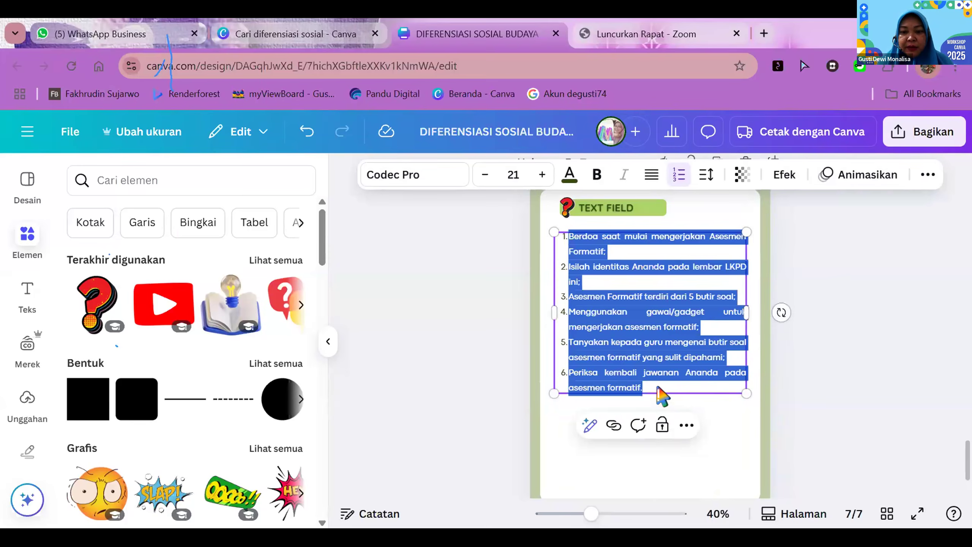
left_click(658, 388)
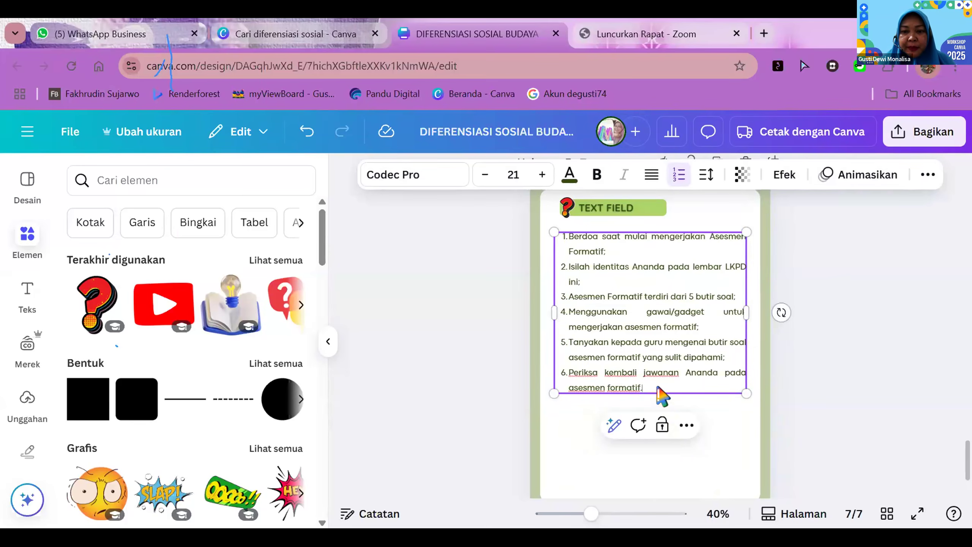
triple_click(658, 388)
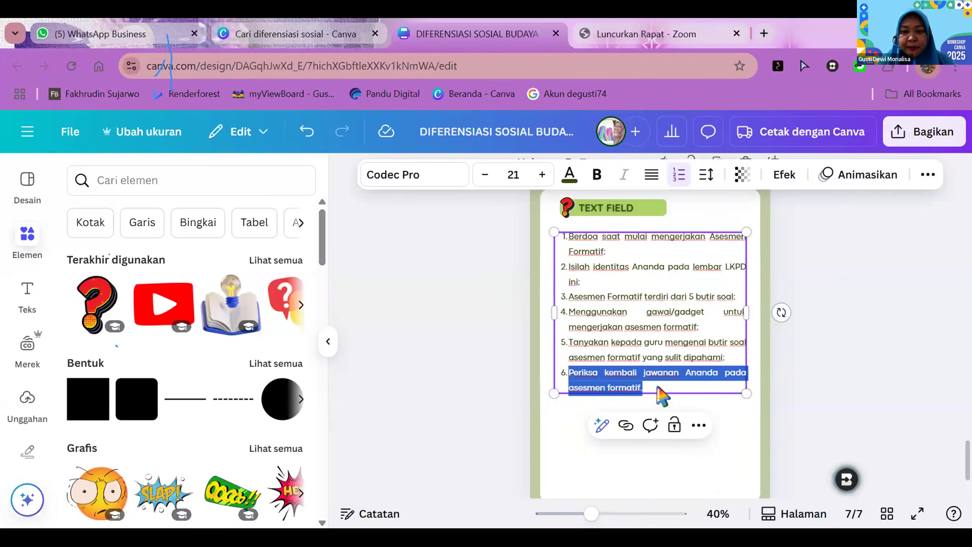
left_click_drag(662, 396, 566, 241)
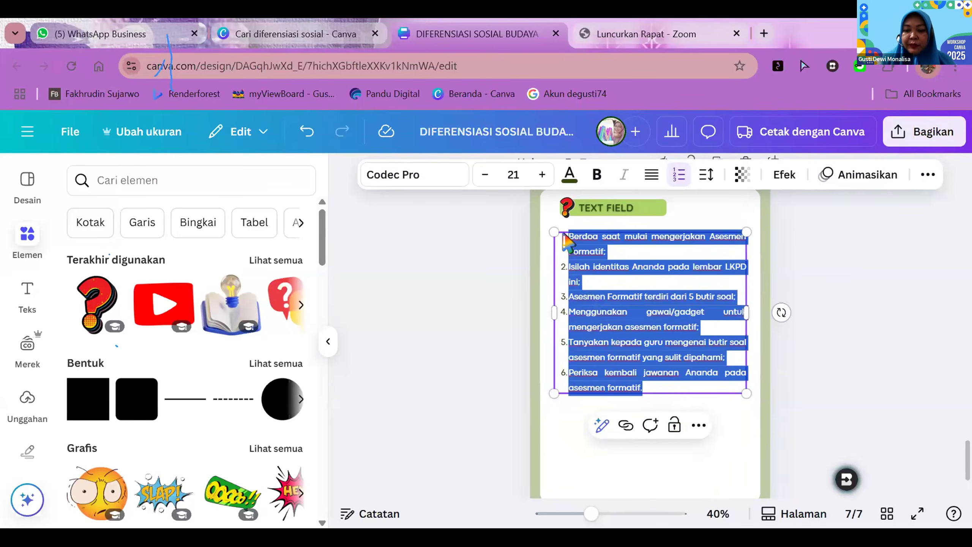
key("BackSpace")
key("BackSpace")
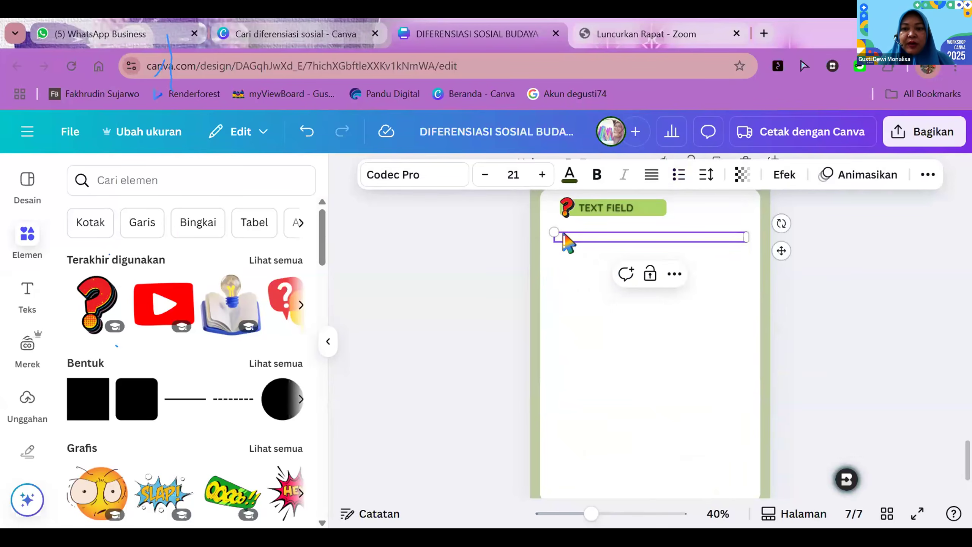
left_click(877, 298)
left_click(308, 132)
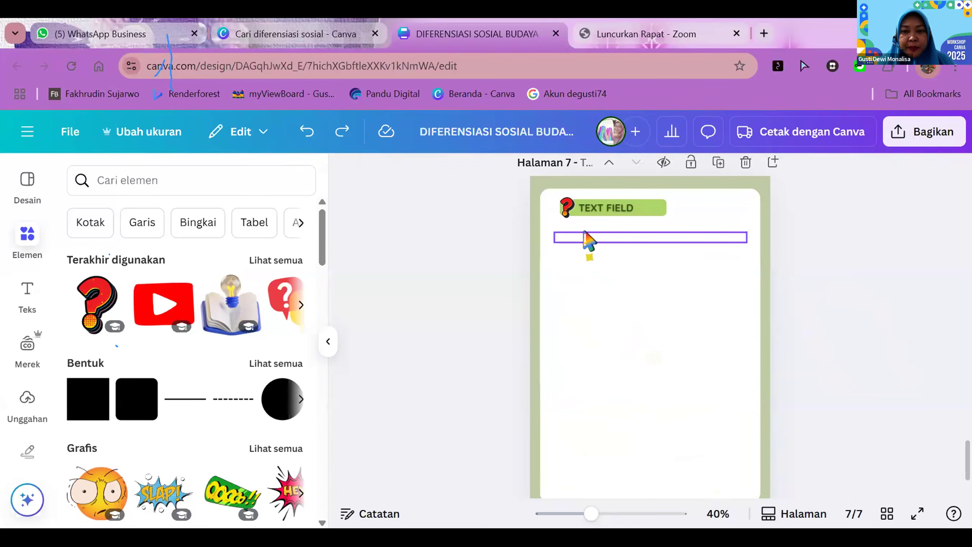
Move the empty text box up beneath the heading and enter "Diferensiasi sosial adalah pembedaan individu ke dalam golongan-golongan secara ...."
left_click(581, 221)
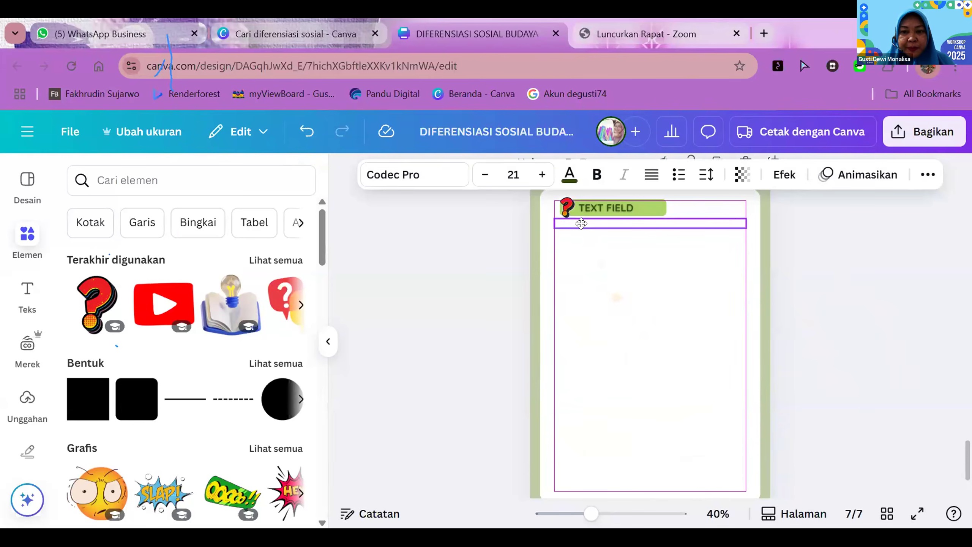
left_click_drag(578, 226, 584, 229)
left_click(585, 230)
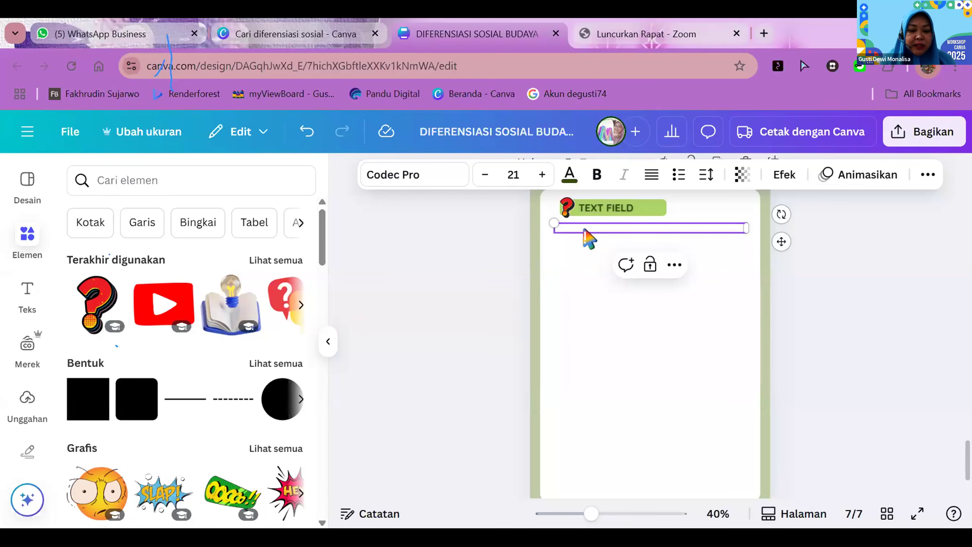
type("Di")
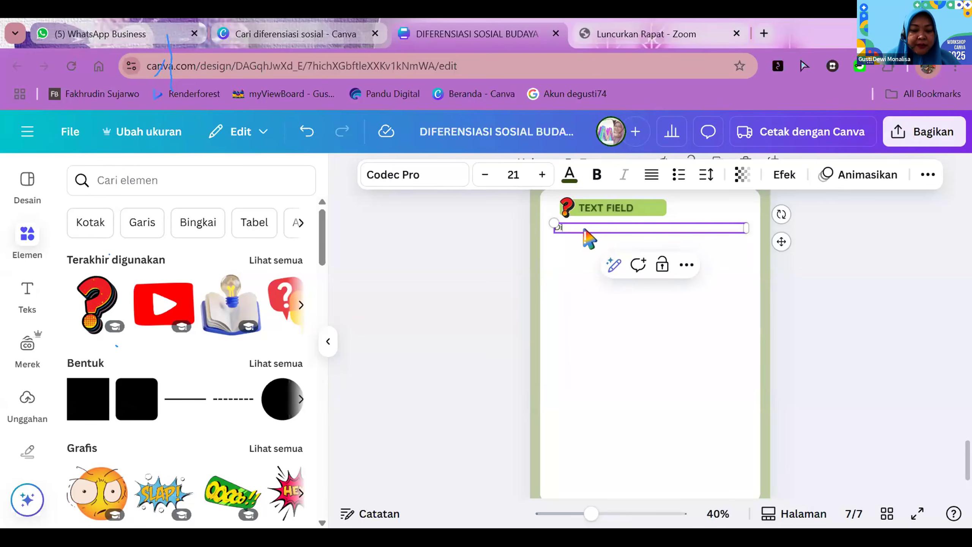
type("ferensiasi sosial")
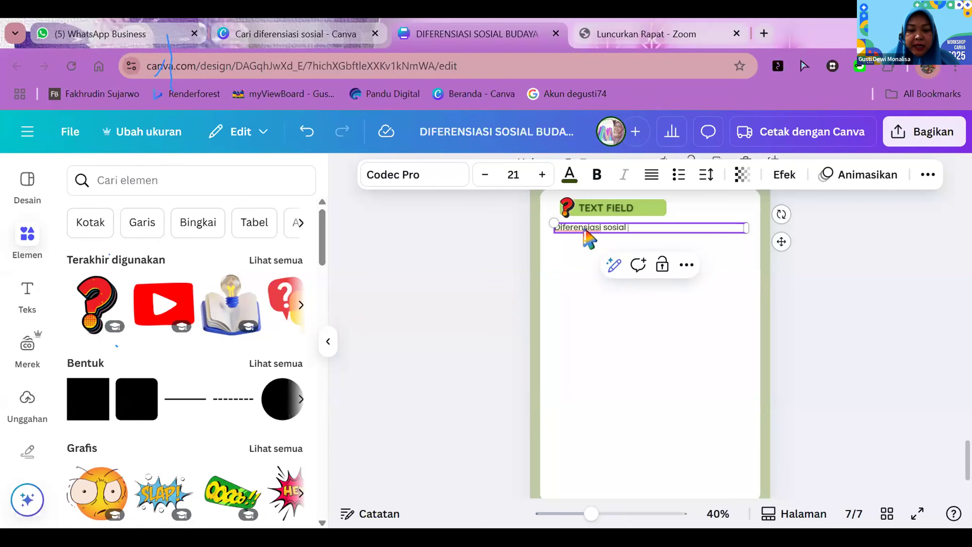
type(" adalah pembedaa")
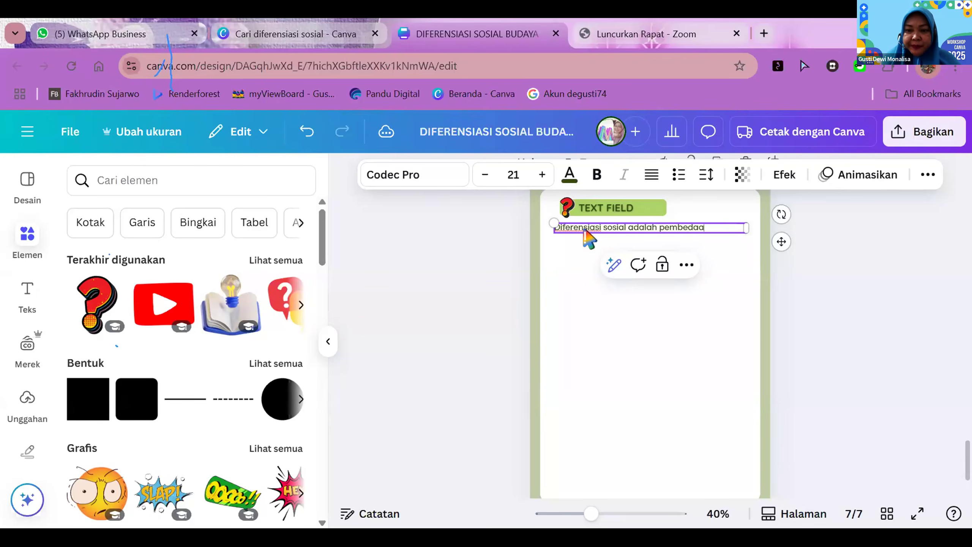
type("n indi")
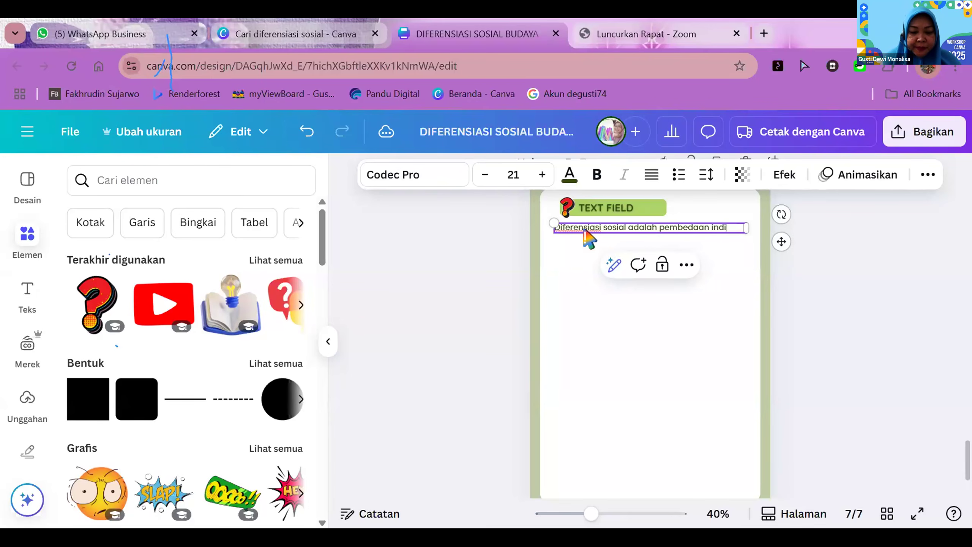
type("vidu ke dala")
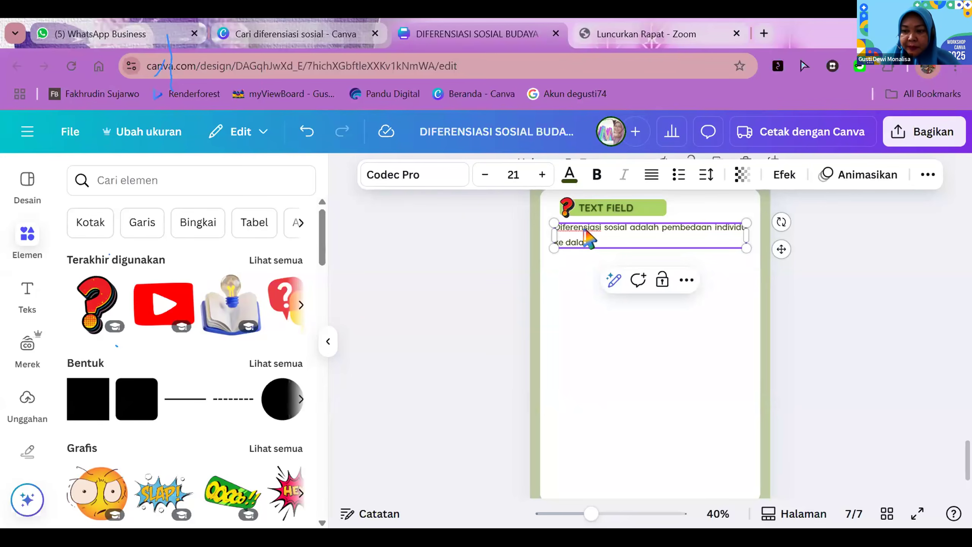
type("m golongan")
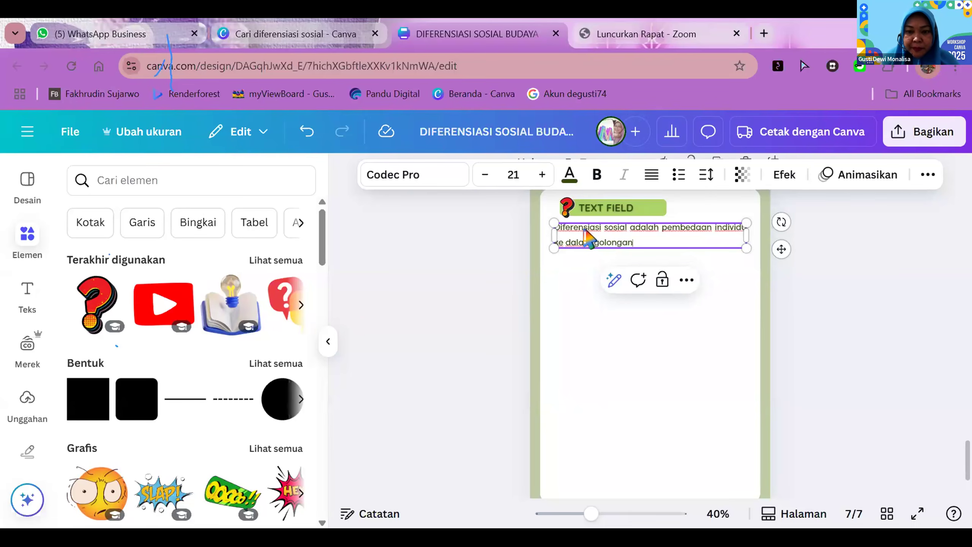
type("-golonga")
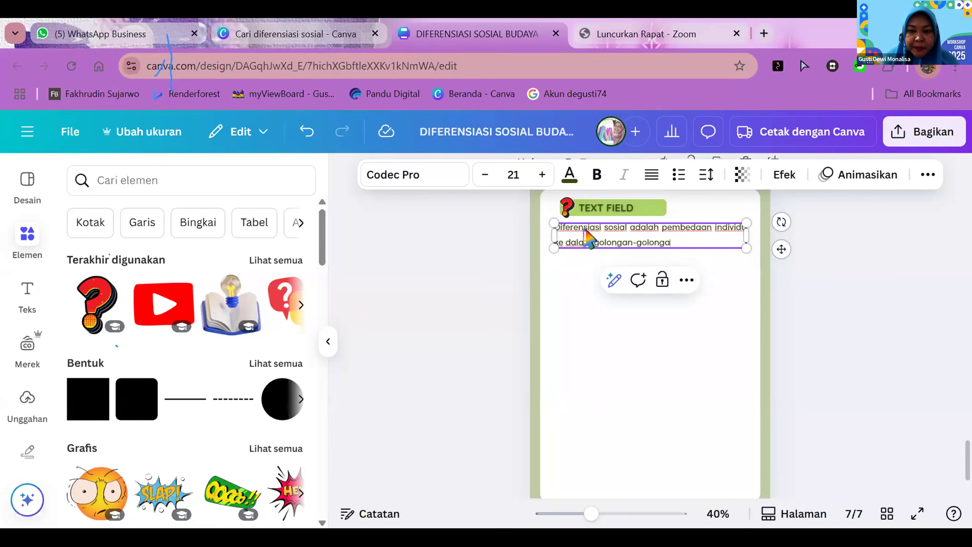
type("n secara ....")
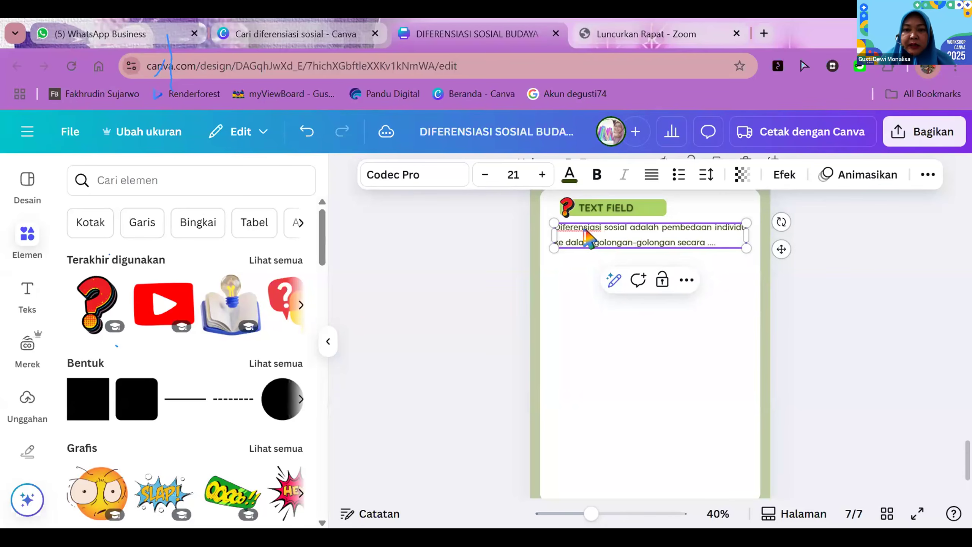
Set the question text's font size to 16 and its line spacing to 1.4
left_click(514, 174)
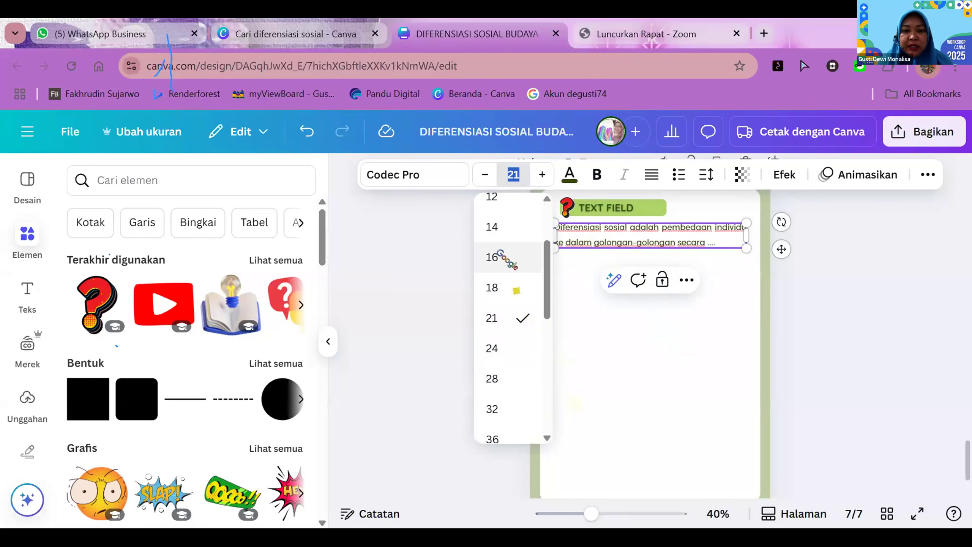
left_click(497, 257)
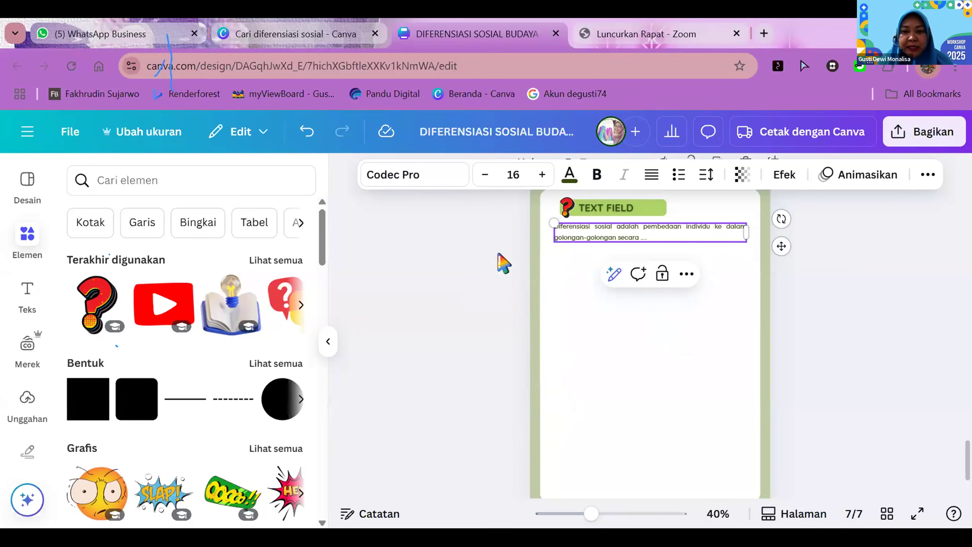
left_click(706, 175)
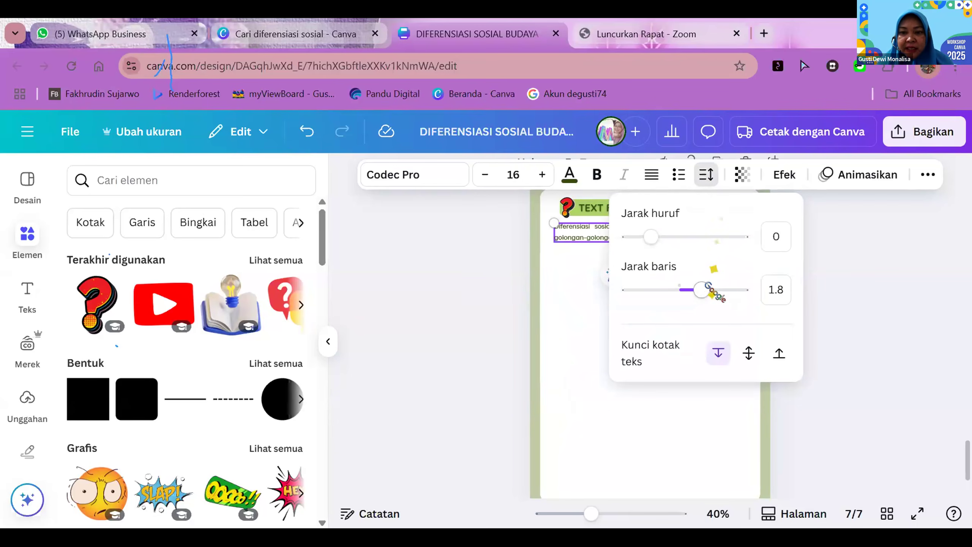
left_click_drag(703, 288, 679, 290)
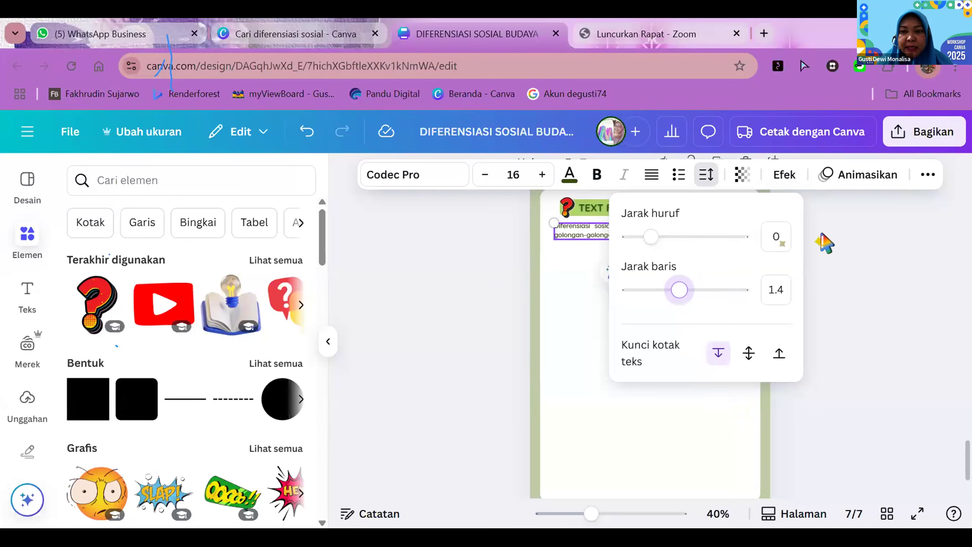
left_click(825, 244)
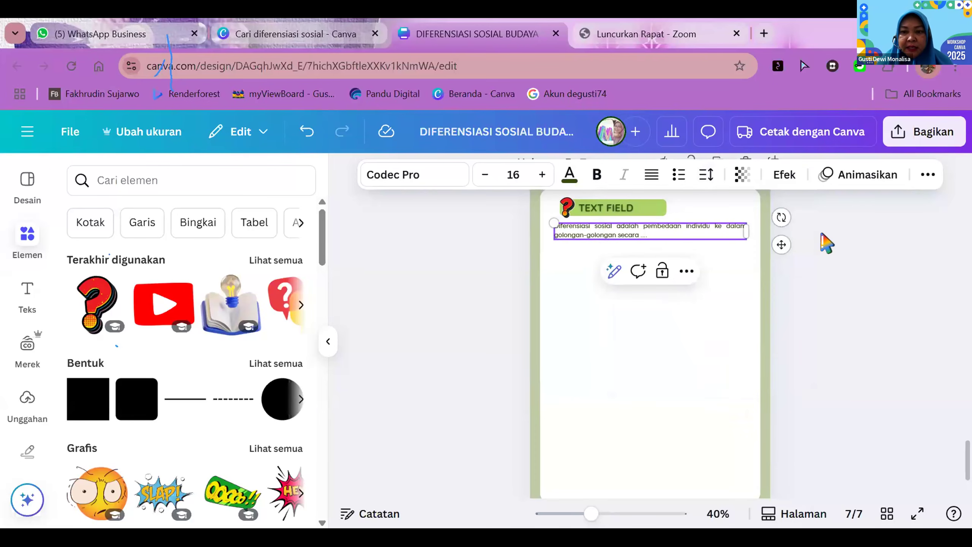
left_click(859, 257)
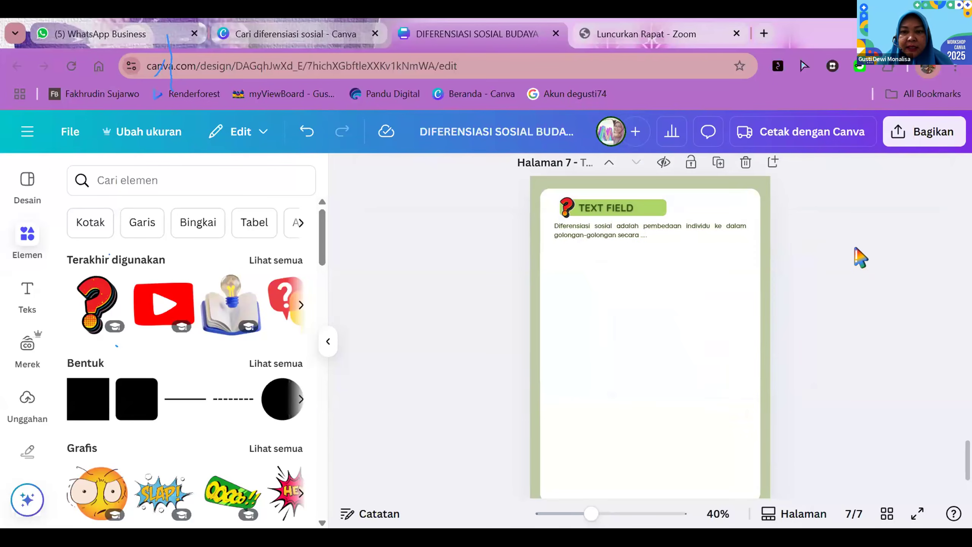
Duplicate the heading's green banner and place the copy beneath the question text, flush with the text's left edge
left_click(662, 214)
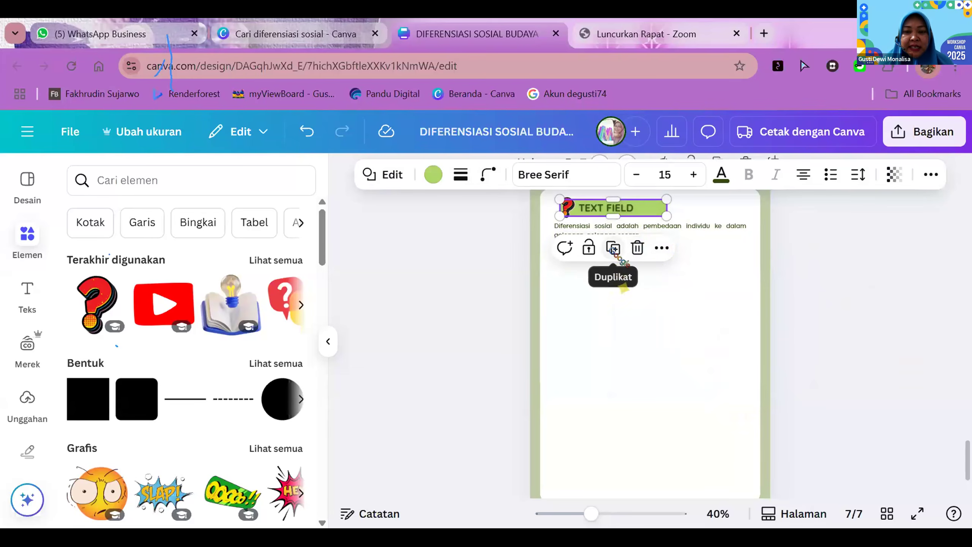
left_click(614, 248)
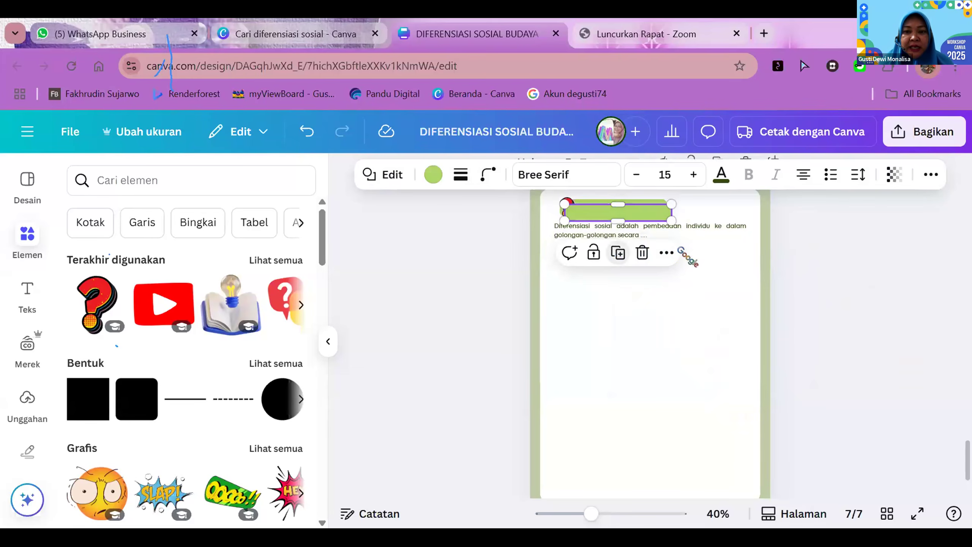
left_click(818, 256)
left_click_drag(643, 220, 626, 250)
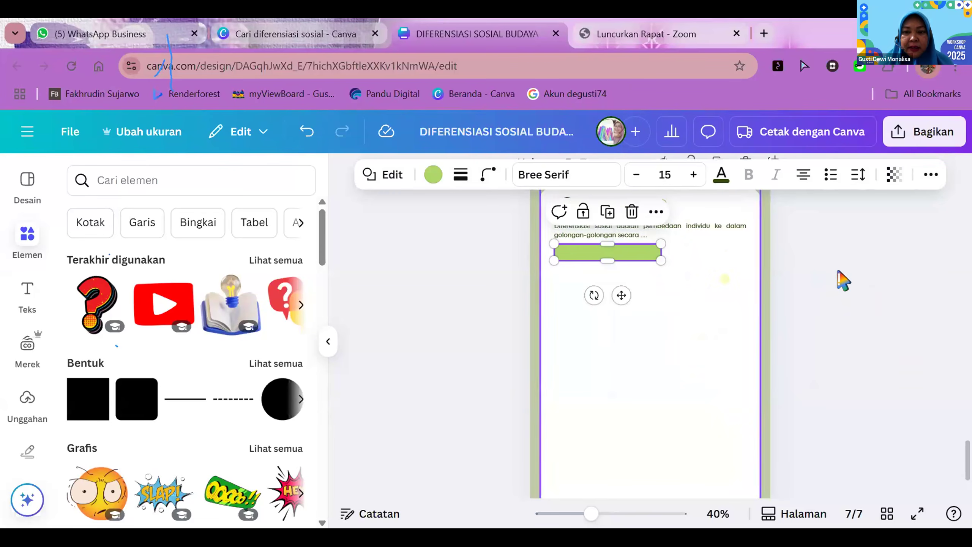
left_click(675, 272)
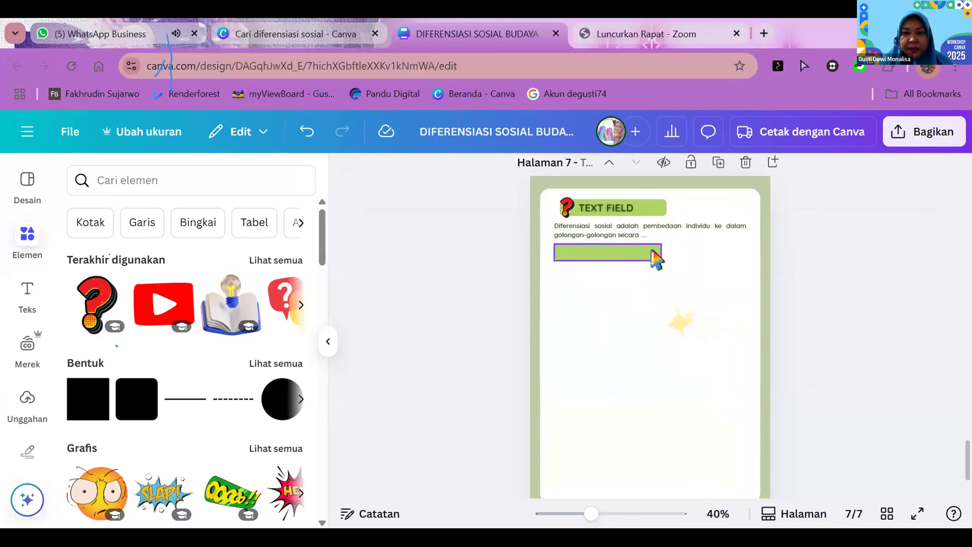
Shift the question mark, TEXT FIELD heading and green banner together to the left, aligning them with the question text
left_click(568, 209)
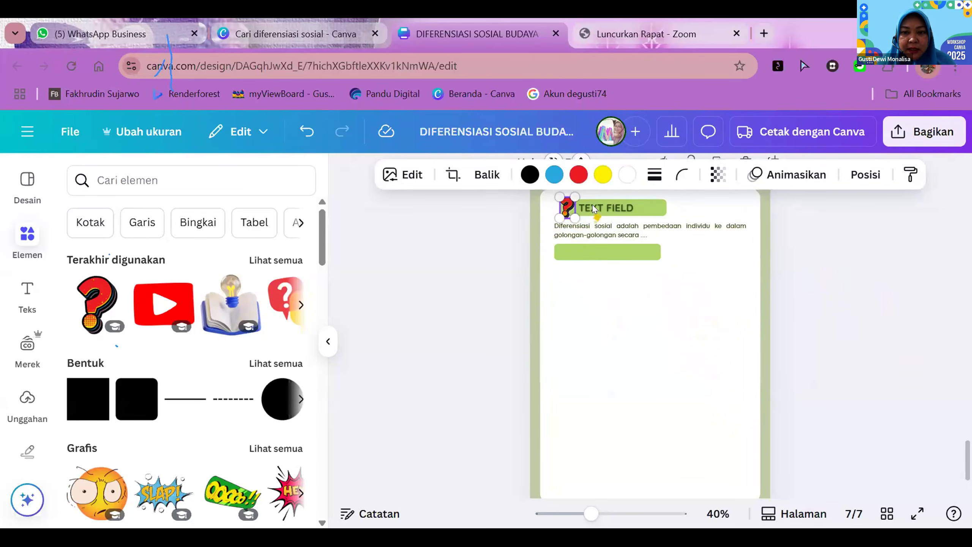
left_click(650, 210, "shift")
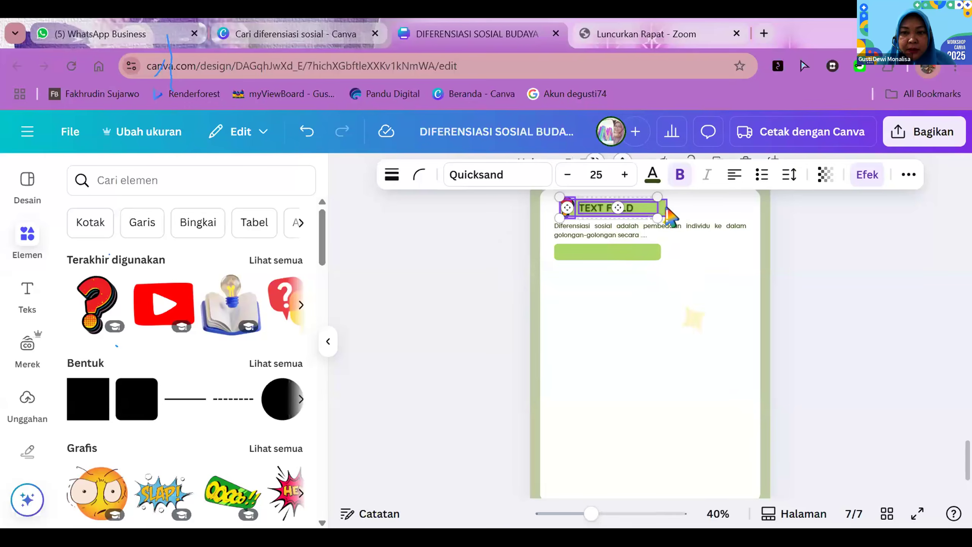
left_click(605, 219, "shift")
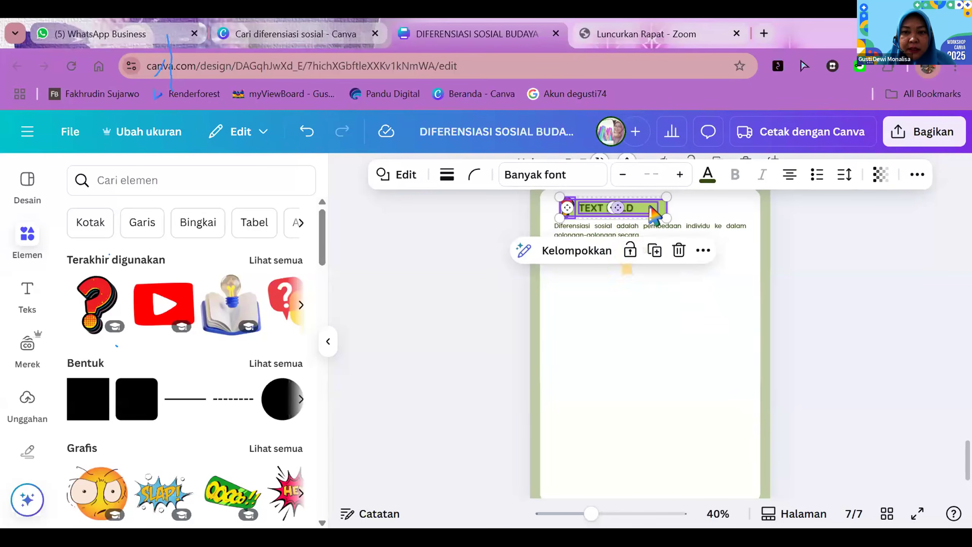
left_click_drag(642, 205, 640, 203)
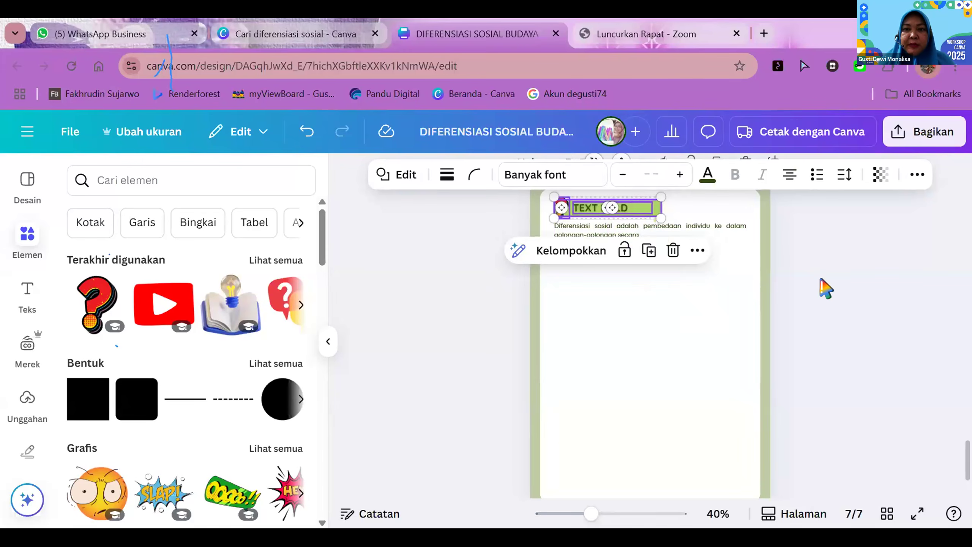
left_click(822, 284)
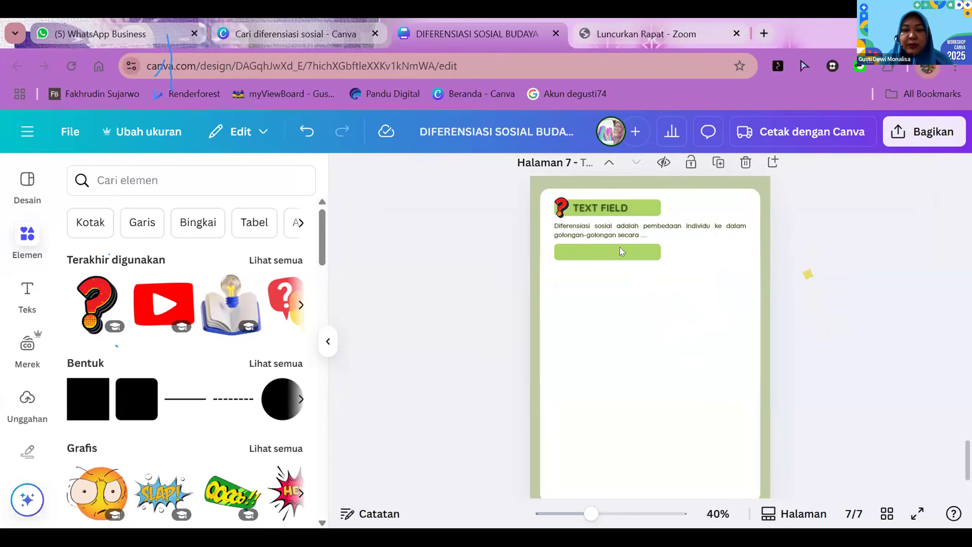
Duplicate the question mark, TEXT FIELD heading and its banner together, placing the copy below the blank green answer banner
left_click(562, 213)
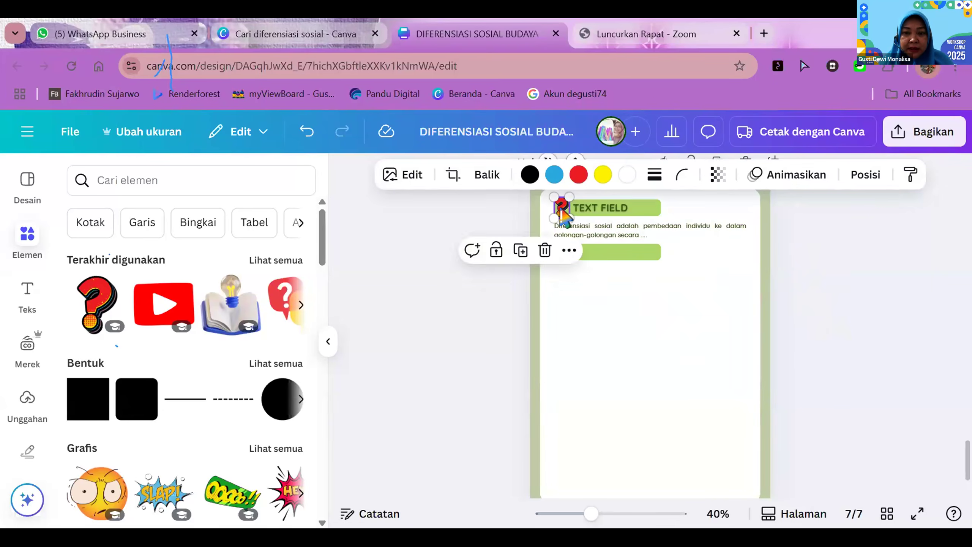
left_click(597, 208, "shift")
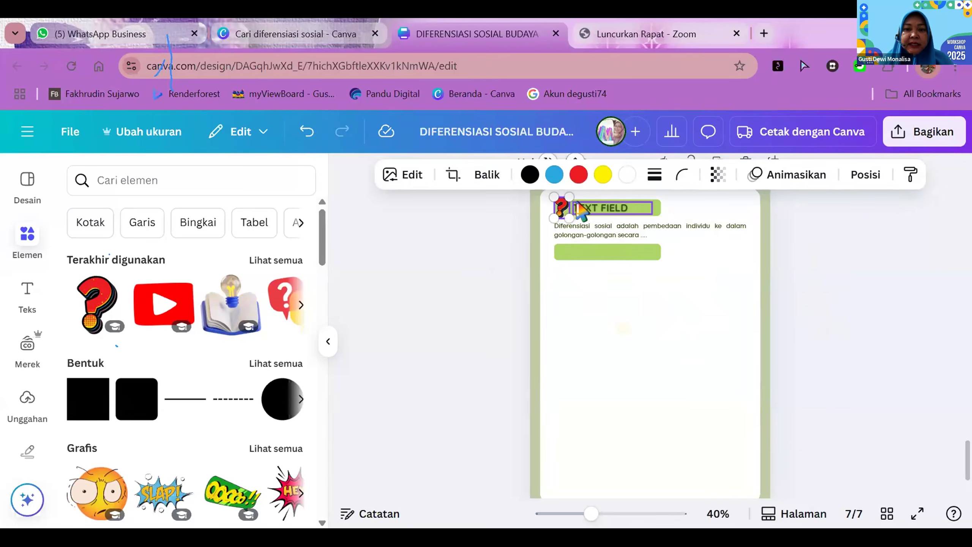
left_click(660, 214, "shift")
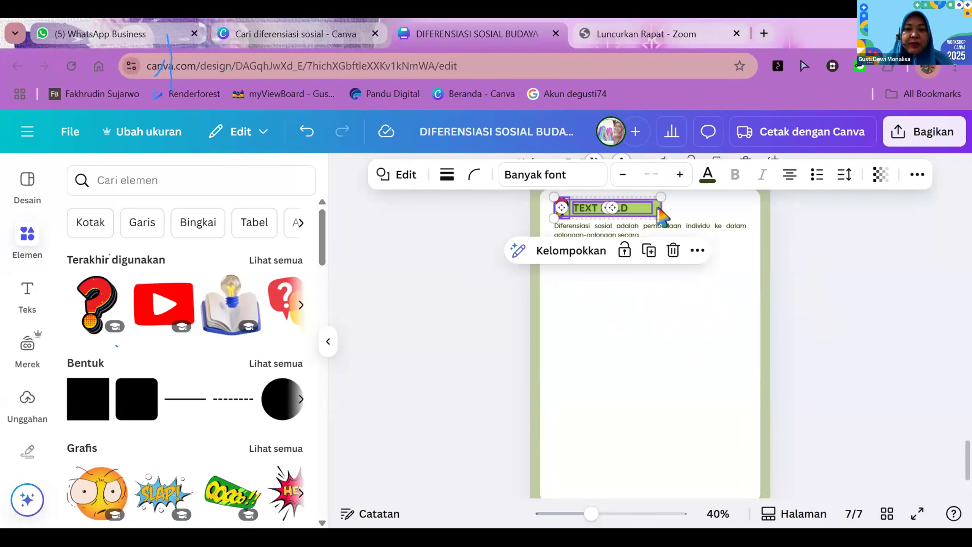
left_click(652, 250)
left_click_drag(635, 217, 626, 275)
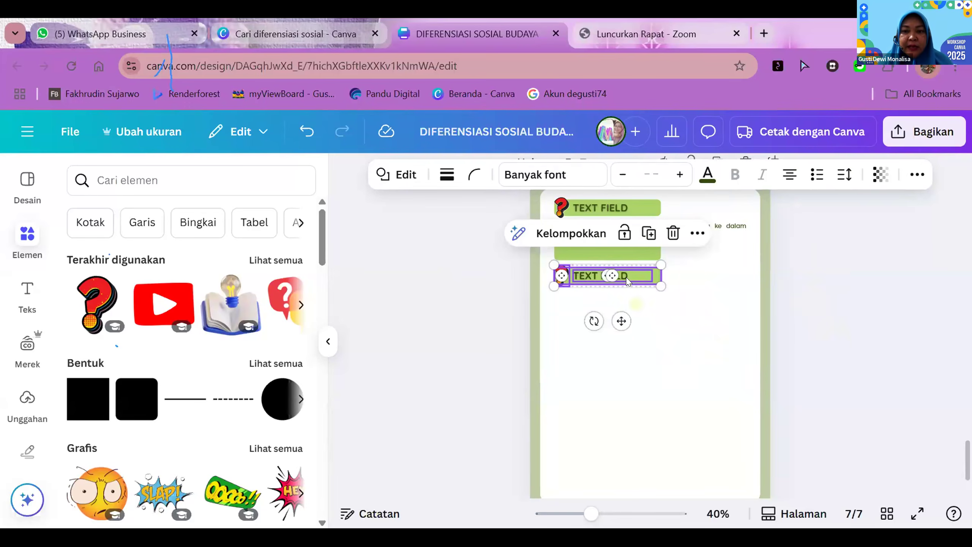
Change the copied heading's text to CHECK BOXES
left_click(626, 281)
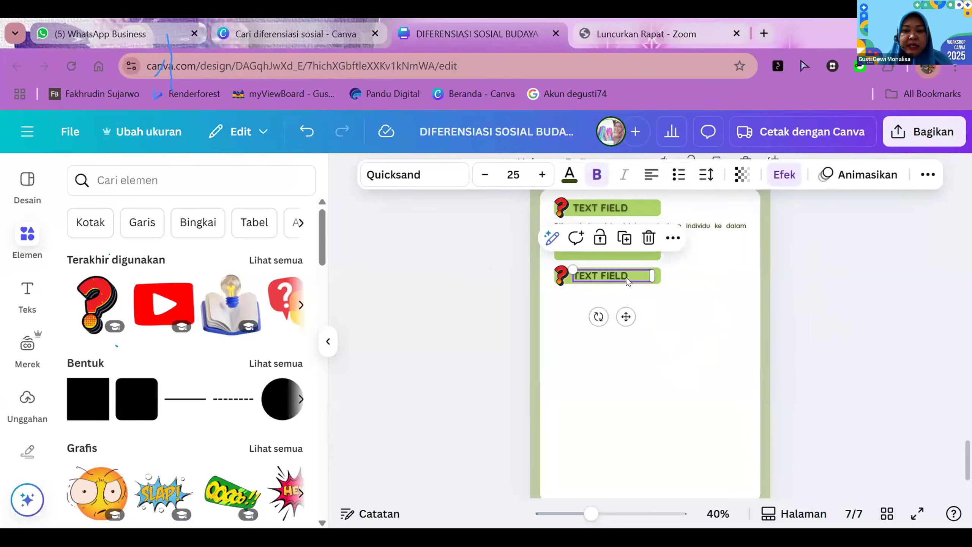
left_click(626, 281)
type("C")
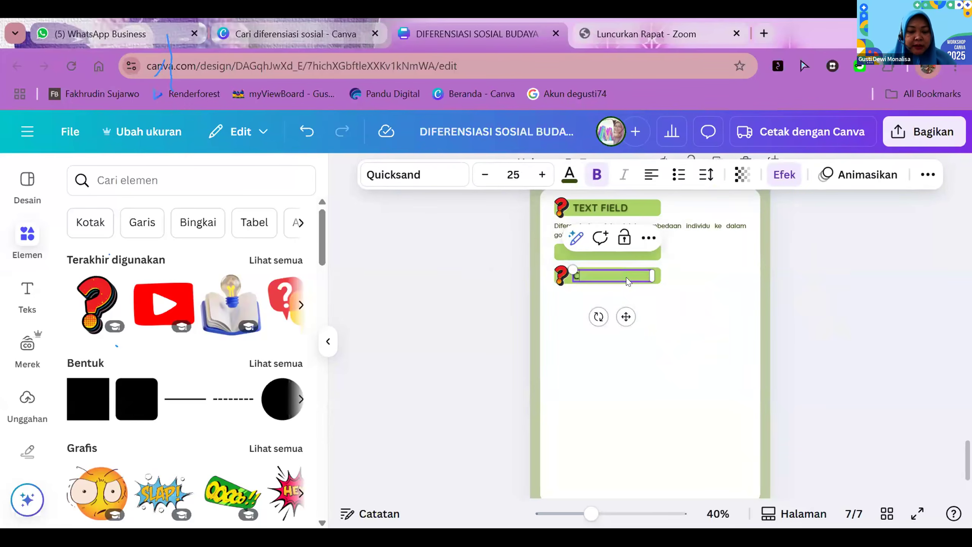
type("HECK")
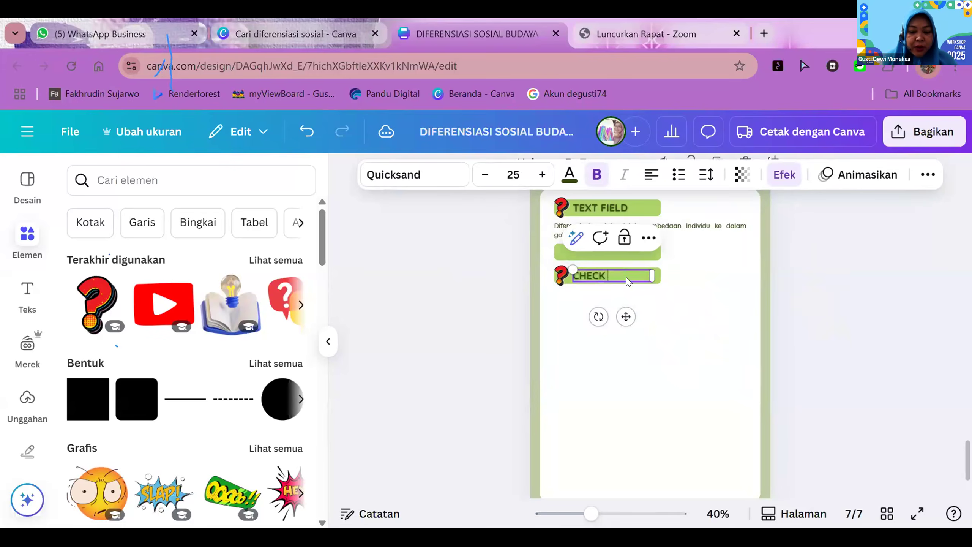
type(" BOXES")
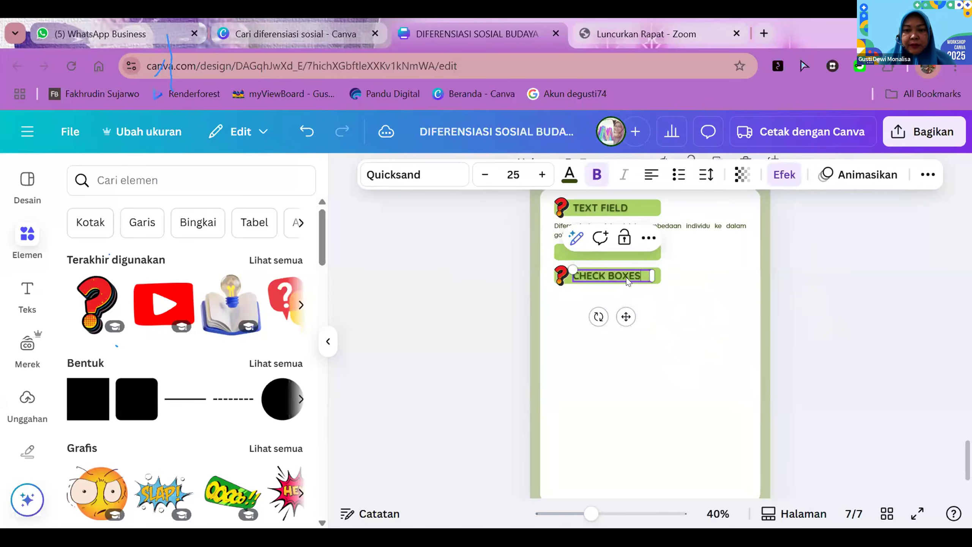
left_click(696, 272)
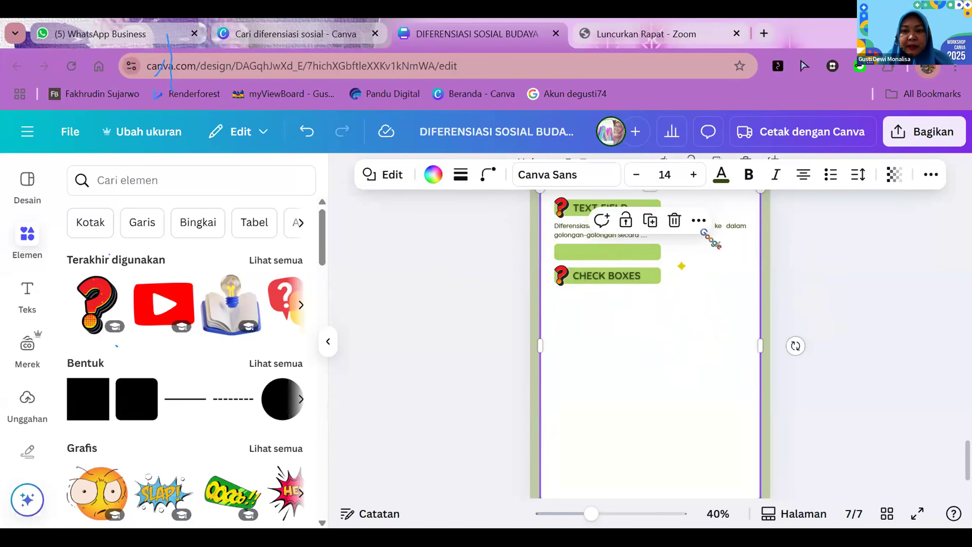
Duplicate the question text under TEXT FIELD and place the copy beneath the CHECK BOXES heading, aligned with the original
left_click(679, 232)
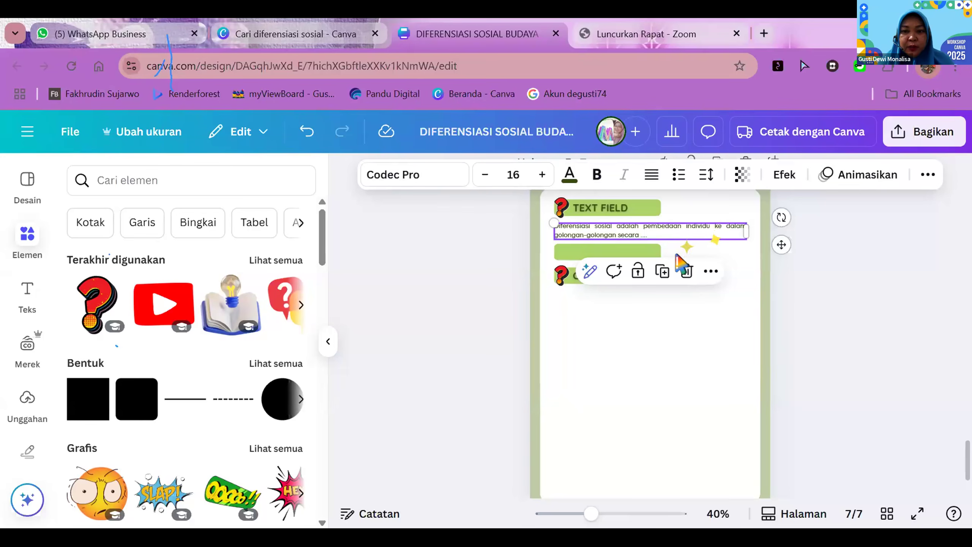
left_click(664, 271)
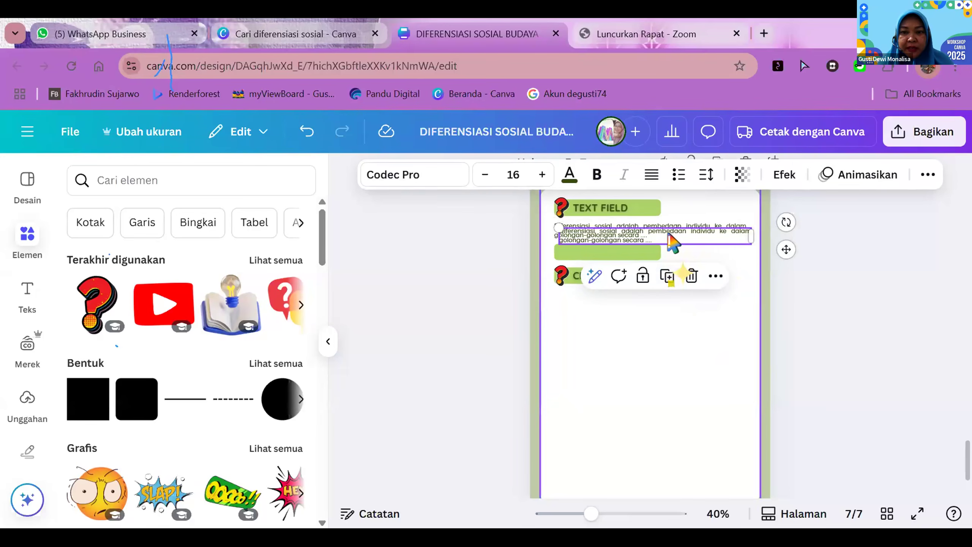
left_click_drag(662, 231, 658, 293)
Replace the copied question under CHECK BOXES with "Contoh diferensiasi karena perbedaan ciri-ciri fisik yaitu ...."
double_click(661, 297)
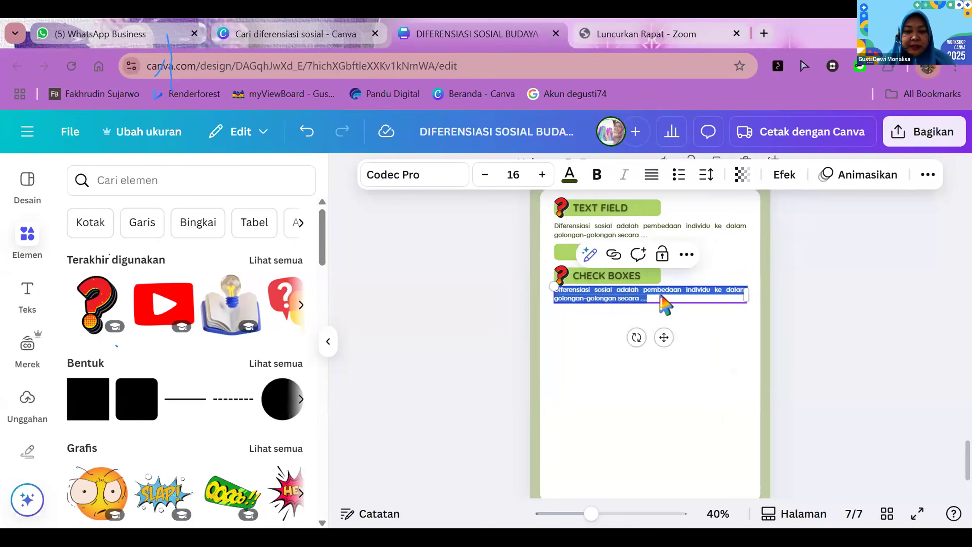
type("a")
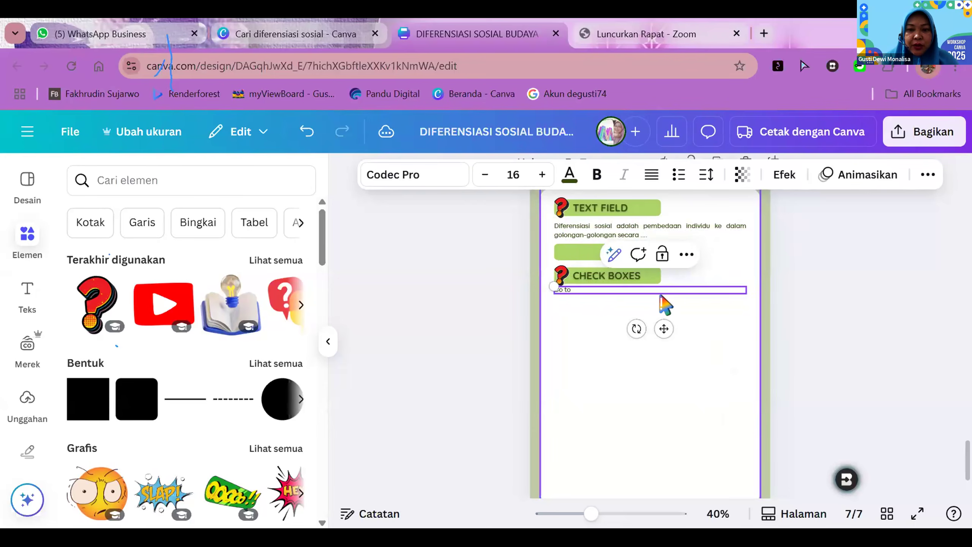
type("ont")
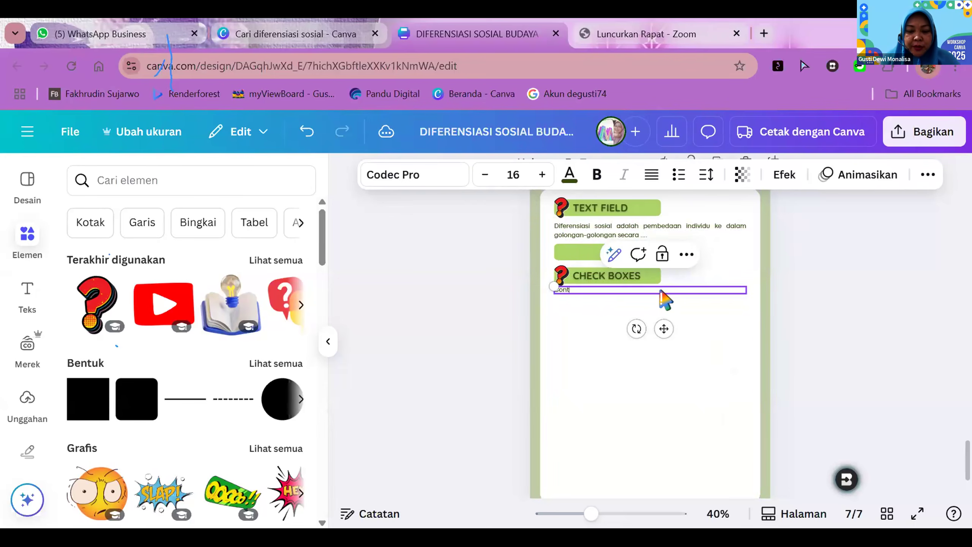
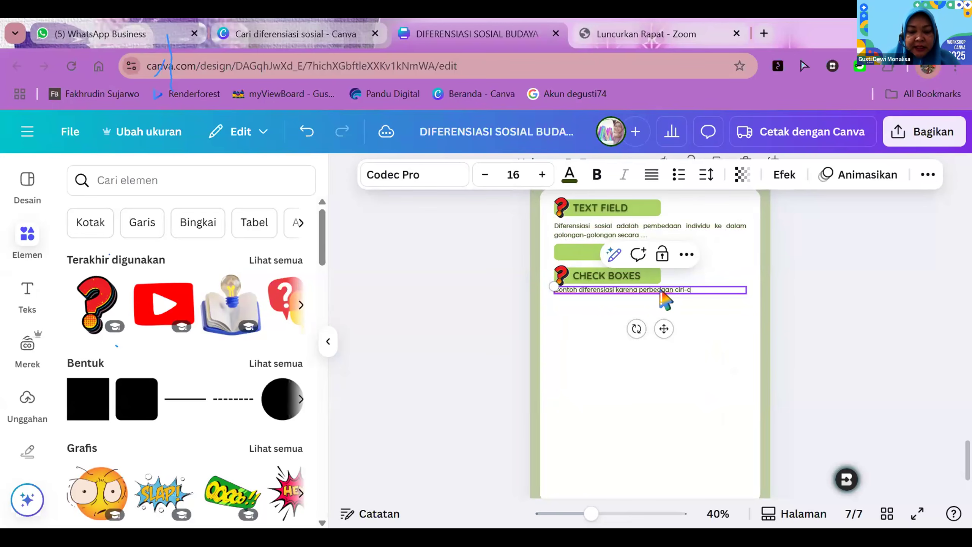
type("fisik ya")
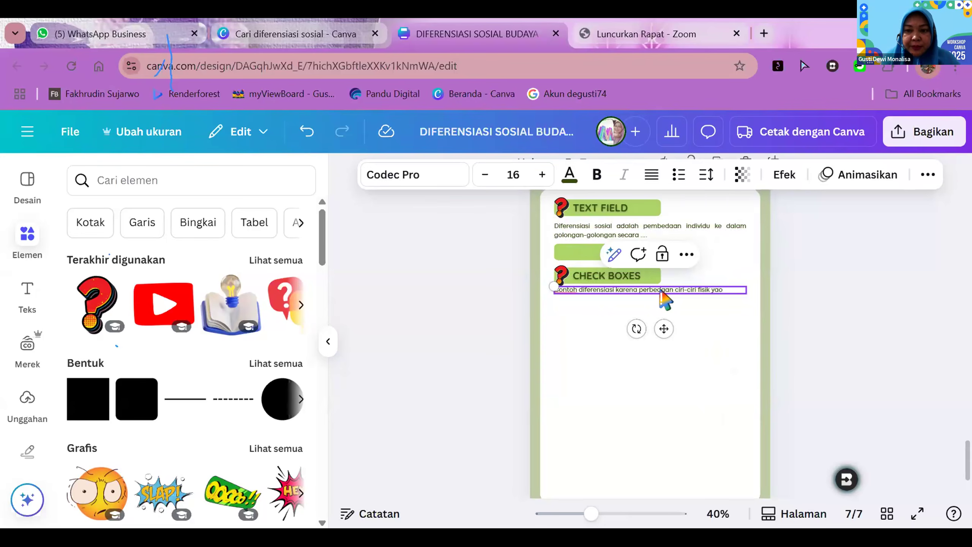
type("itu ....")
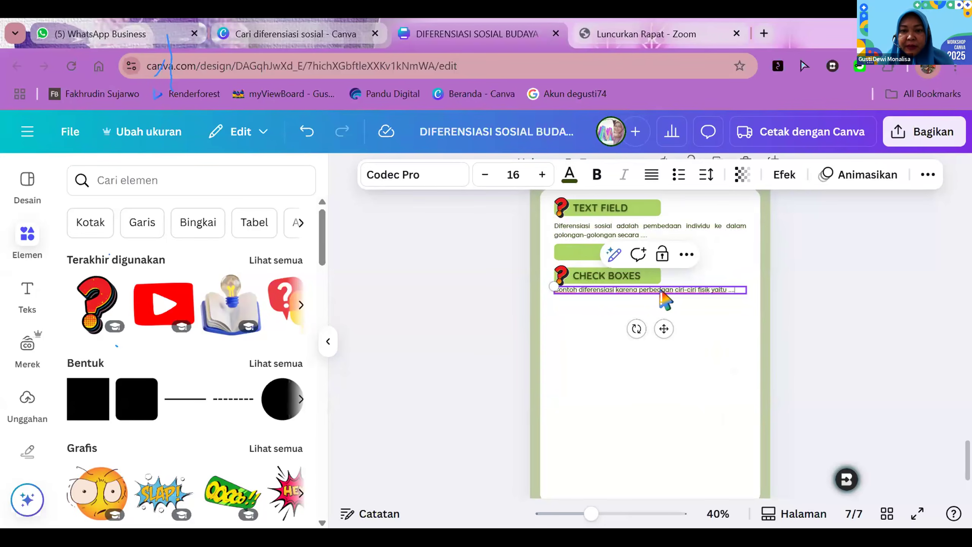
left_click(894, 318)
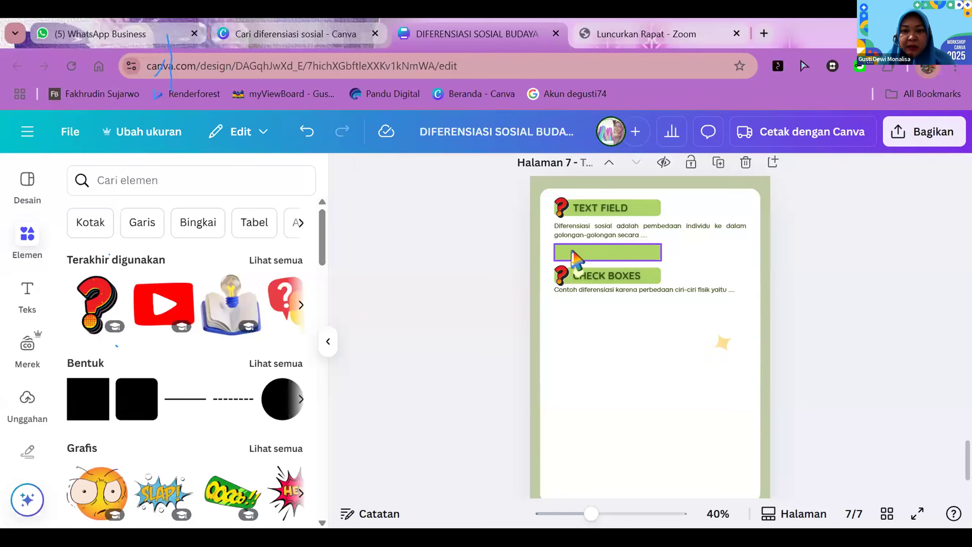
Move the blank green answer banner slightly up, closer to the TEXT FIELD question
left_click(576, 257)
left_click_drag(566, 244, 570, 245)
left_click(812, 264)
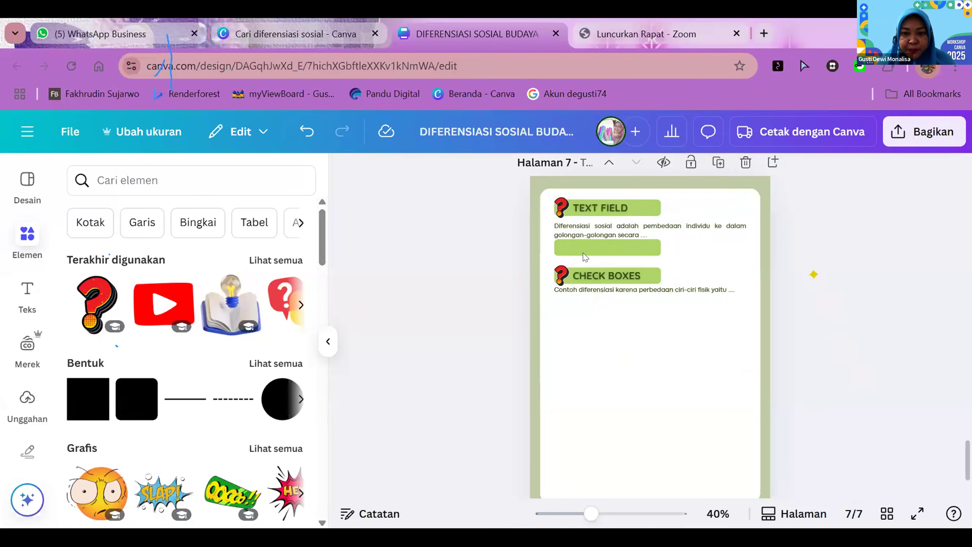
Duplicate the blank green answer banner and place the copy beneath the CHECK BOXES question, flush with the text's left edge
left_click(571, 247)
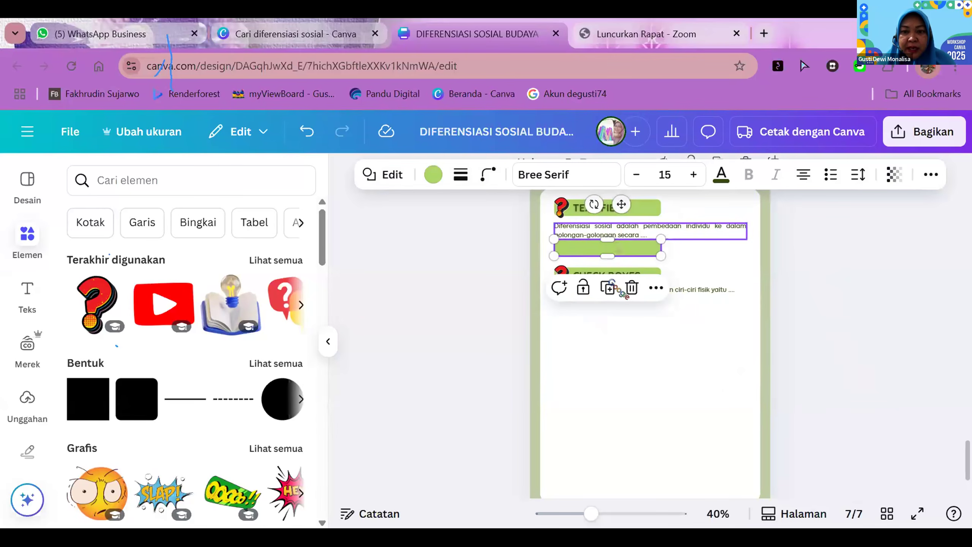
left_click(611, 284)
left_click_drag(627, 259, 614, 302)
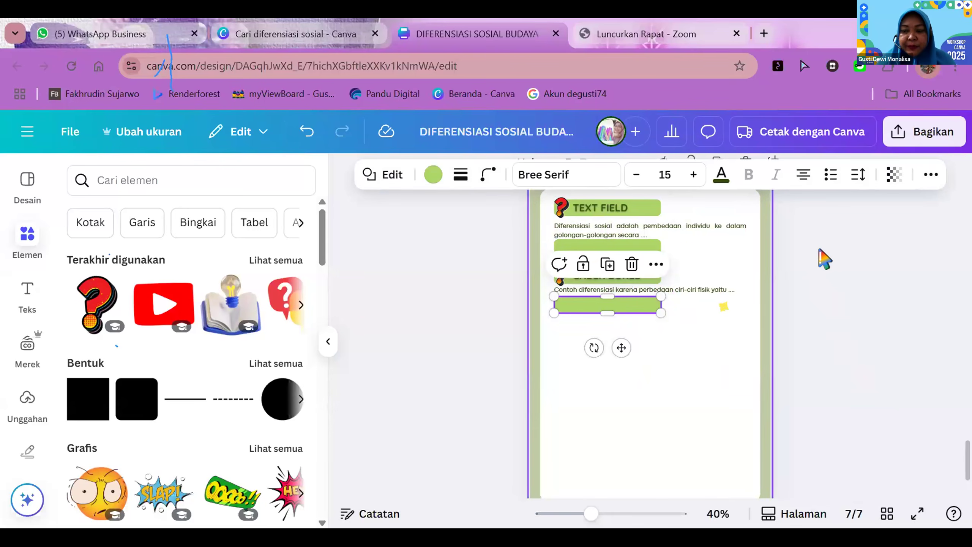
left_click(818, 256)
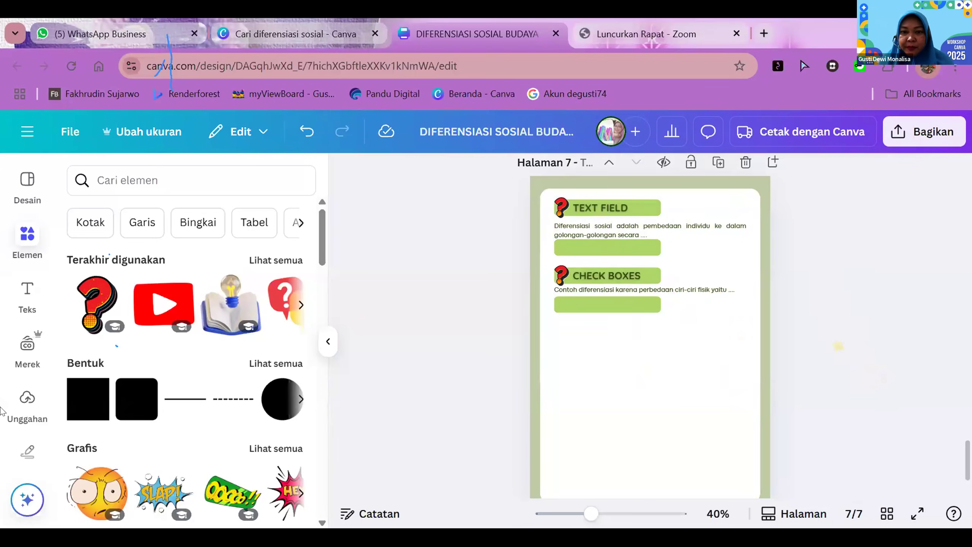
Shift the CHECK BOXES question mark, heading and green banner together slightly up, away from the question below
left_click(587, 281)
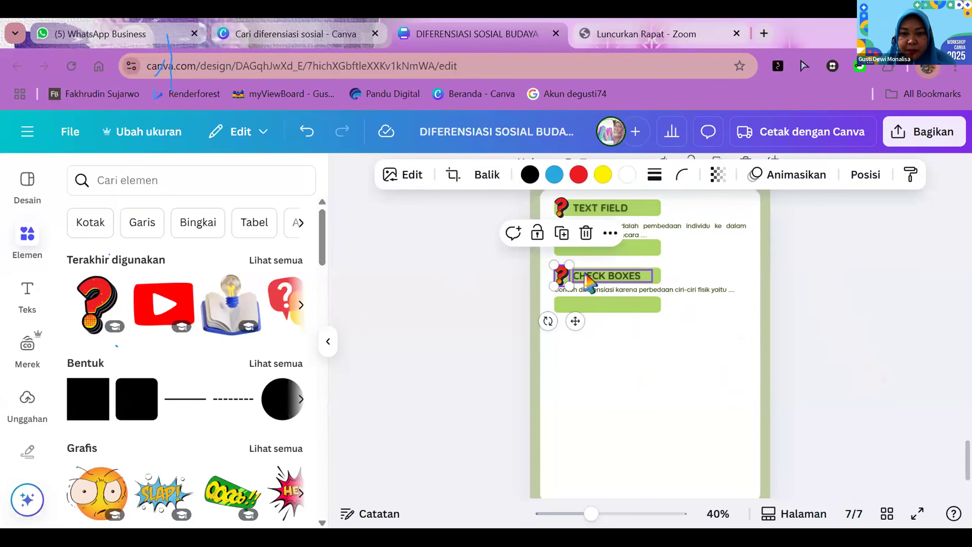
left_click(613, 276, "shift")
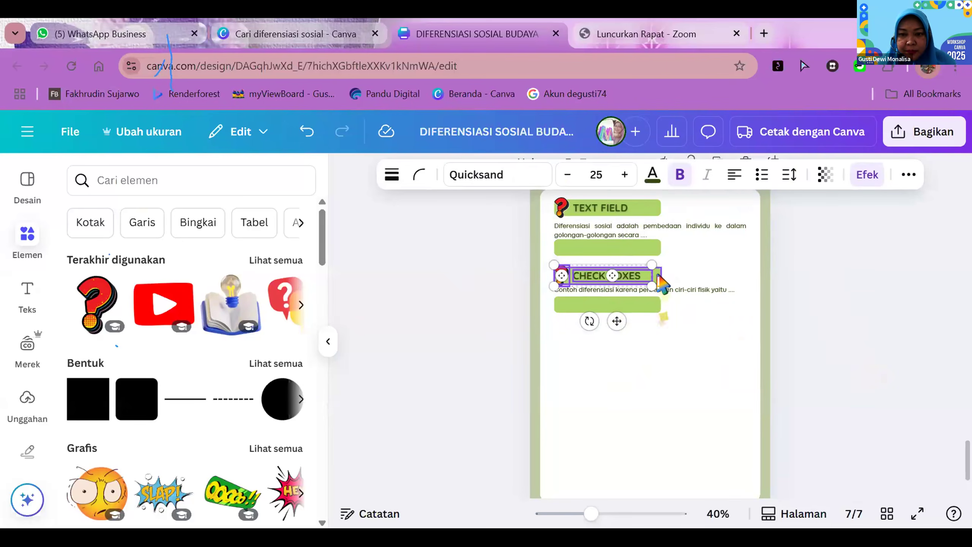
left_click_drag(623, 275, 625, 268)
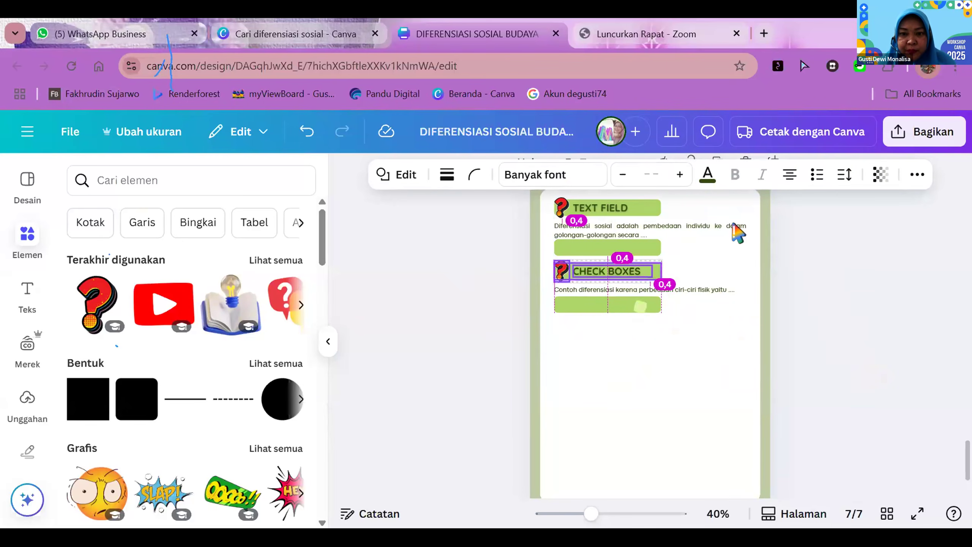
left_click(827, 309)
Recolor the blank answer banner under the TEXT FIELD question red, using the darker red of the document colors
left_click(562, 207)
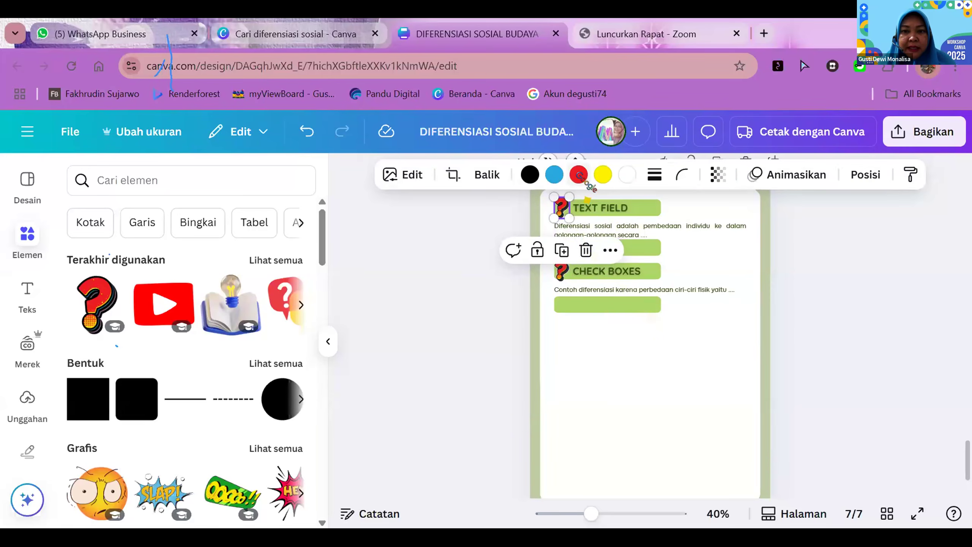
left_click(578, 175)
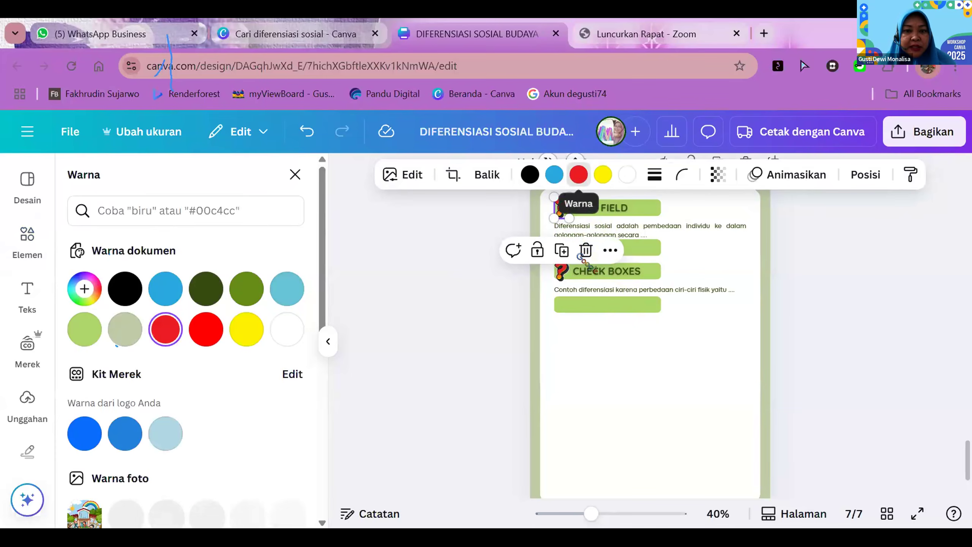
left_click(645, 253)
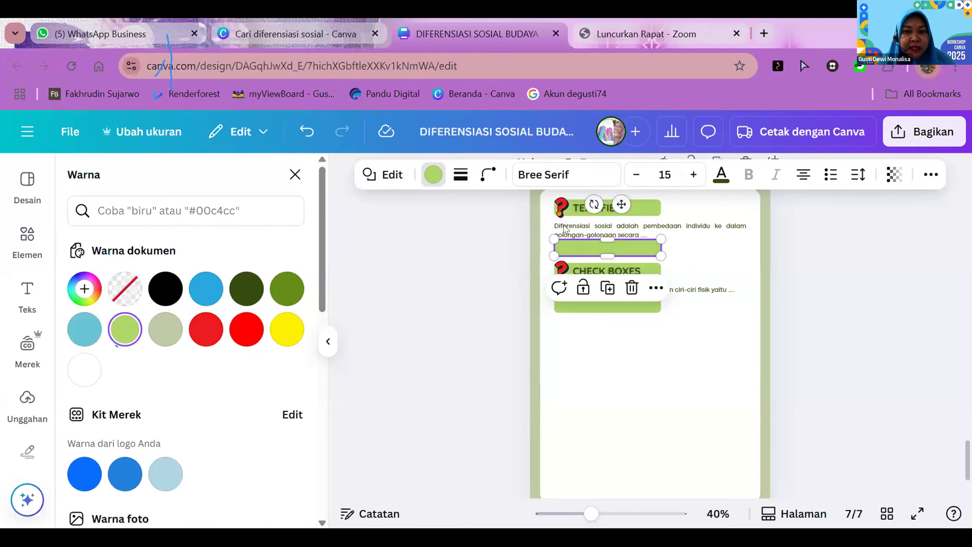
left_click(434, 175)
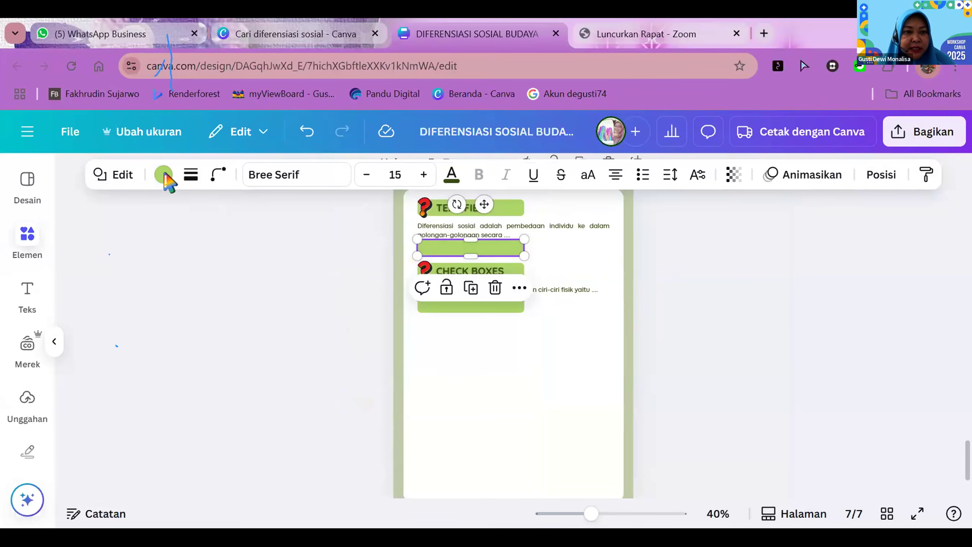
left_click(164, 177)
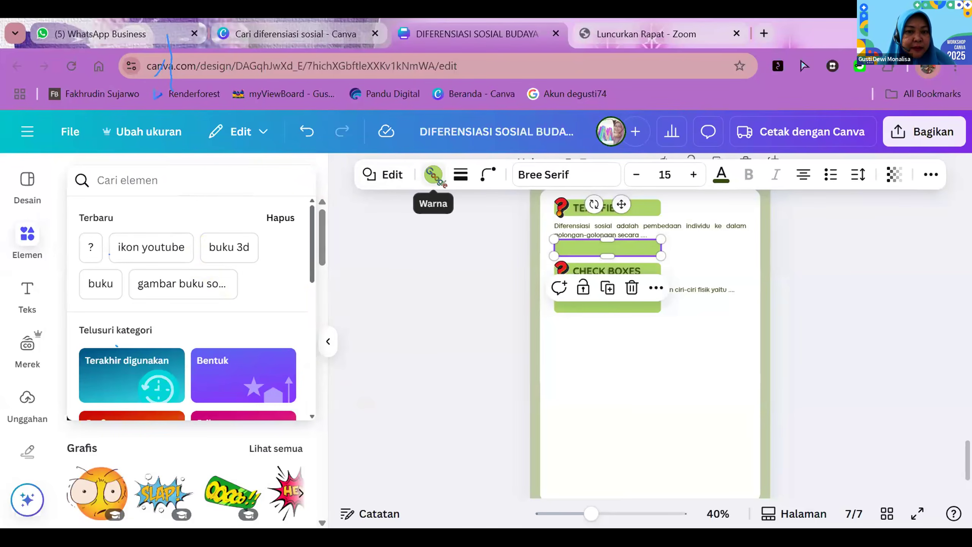
left_click(429, 171)
left_click(320, 174)
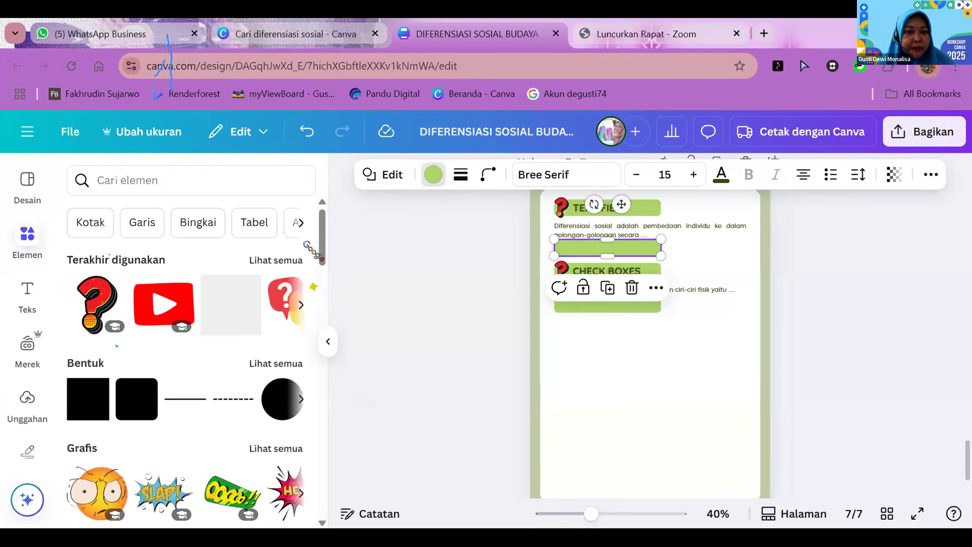
left_click(433, 175)
left_click(206, 328)
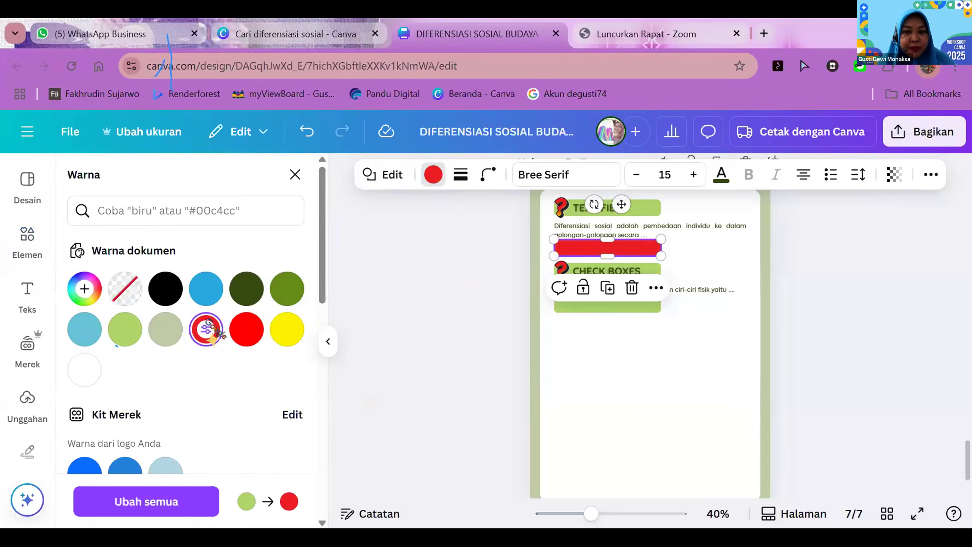
key("Escape")
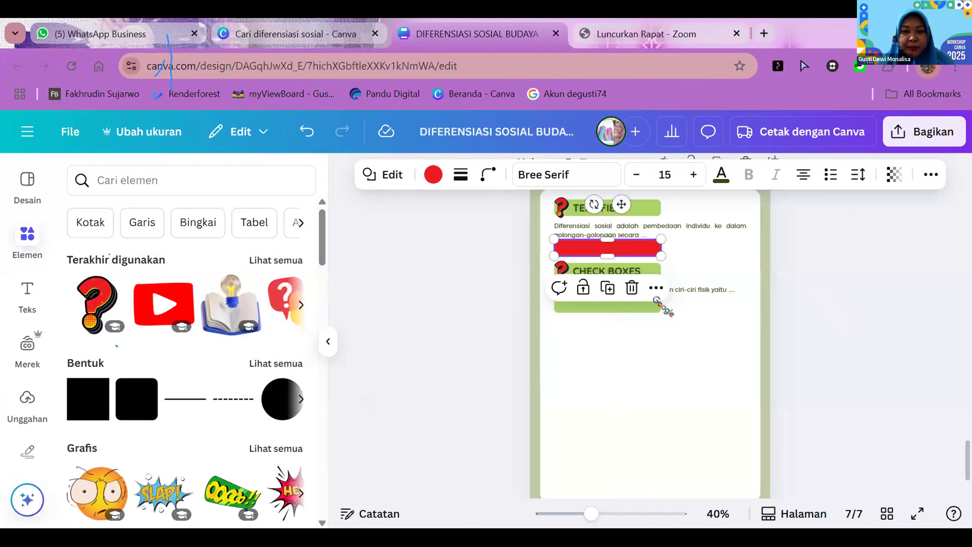
left_click(655, 288)
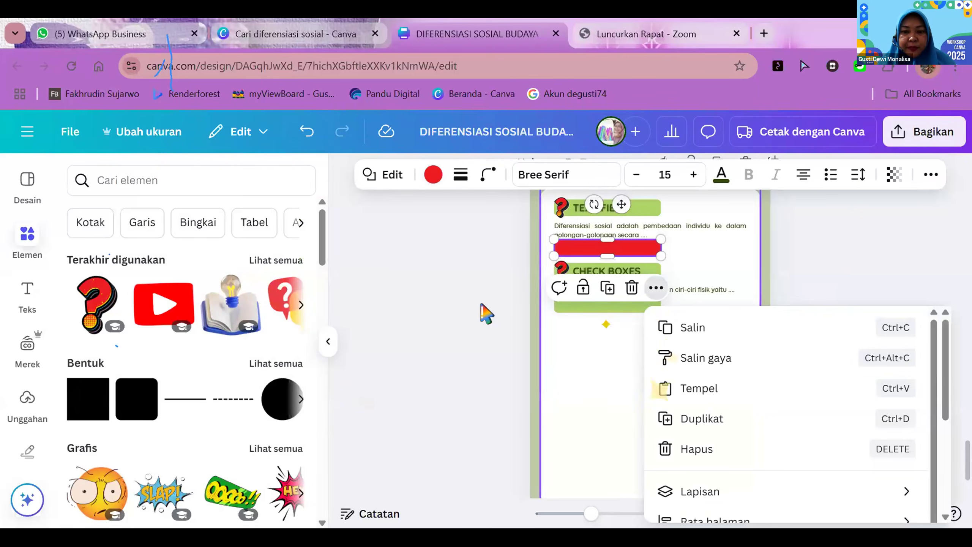
left_click(550, 312)
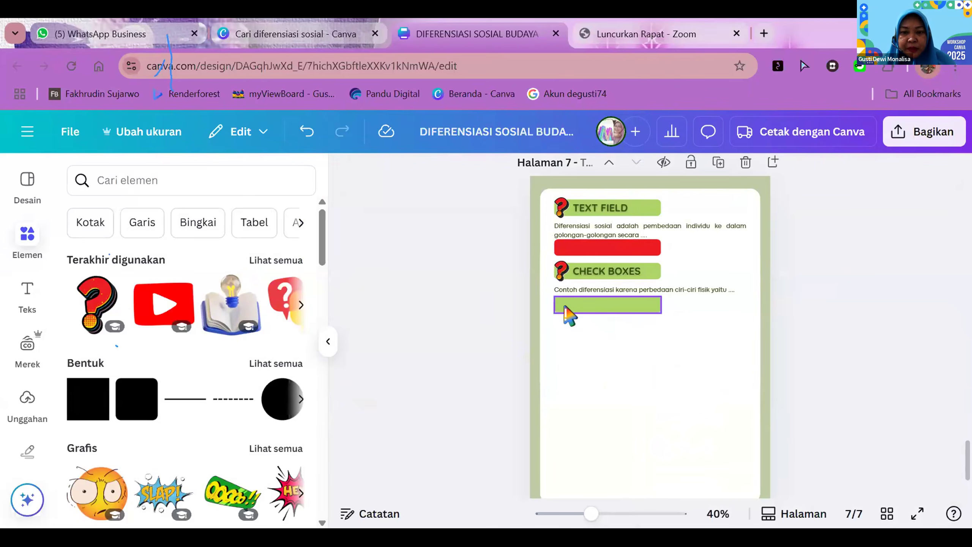
Narrow the blank green banner under the CHECK BOXES question to a near-square checkbox of about 1.6 by 1.5, keeping its left edge
left_click(569, 311)
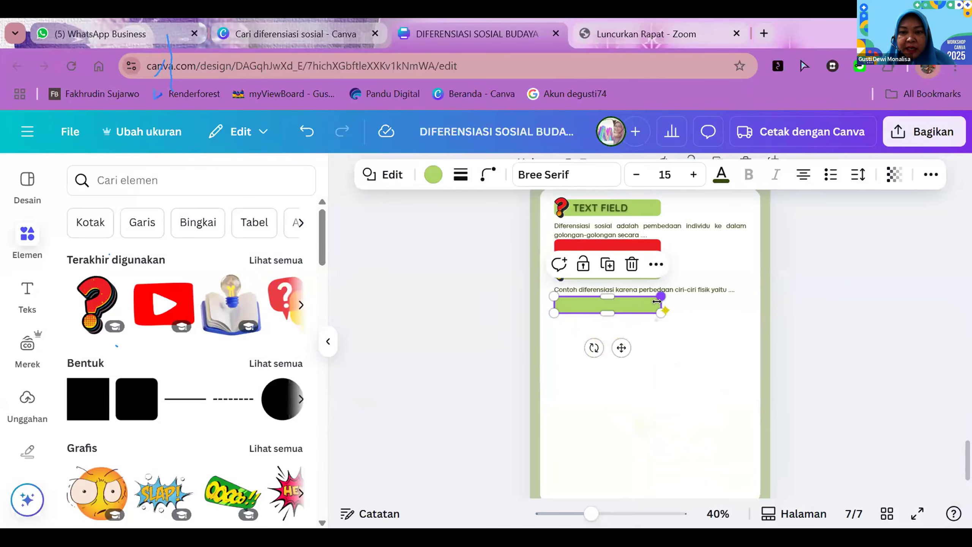
left_click_drag(614, 302, 569, 307)
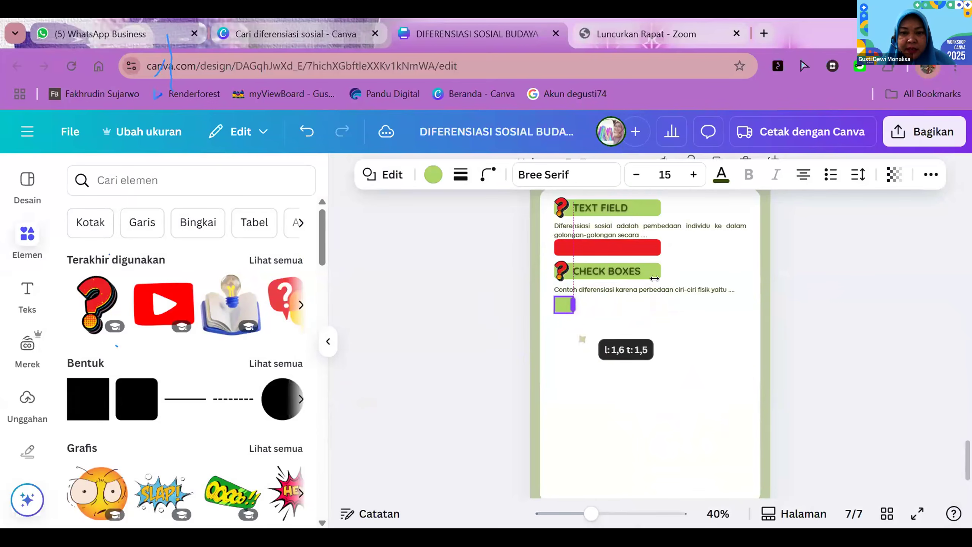
left_click(839, 294)
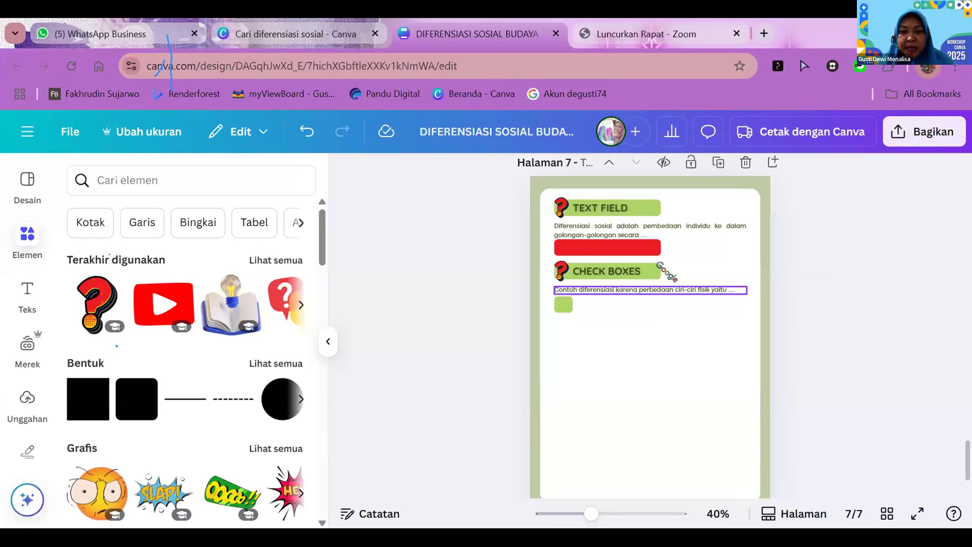
Duplicate the CHECK BOXES question text and place the copy just to the right of the green checkbox square
left_click(657, 289)
left_click(665, 256)
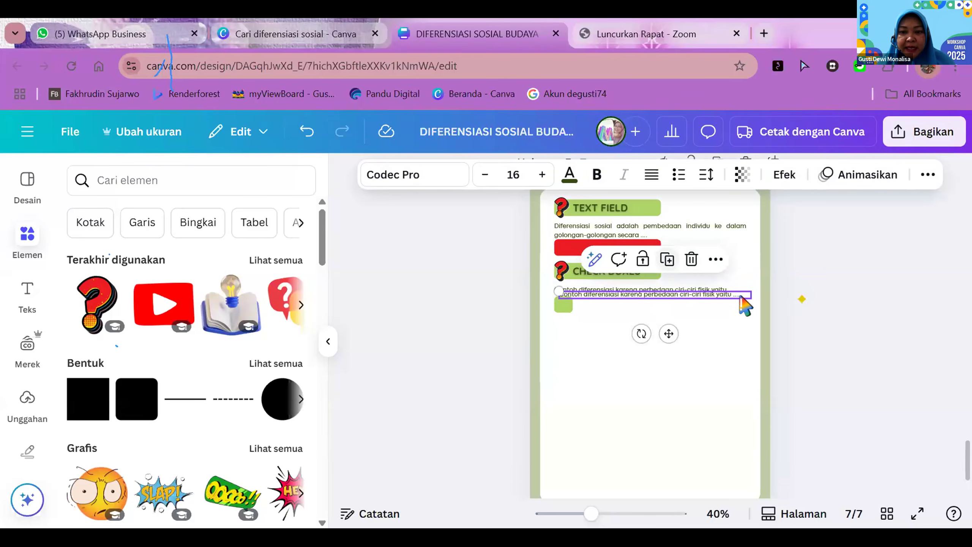
mouse_move(667, 303)
left_mouse_down()
mouse_move(673, 314)
mouse_move(679, 304)
left_mouse_up()
Replace the copied text beside the green checkbox with "Warna kulit" split over two lines
double_click(679, 304)
type("wa")
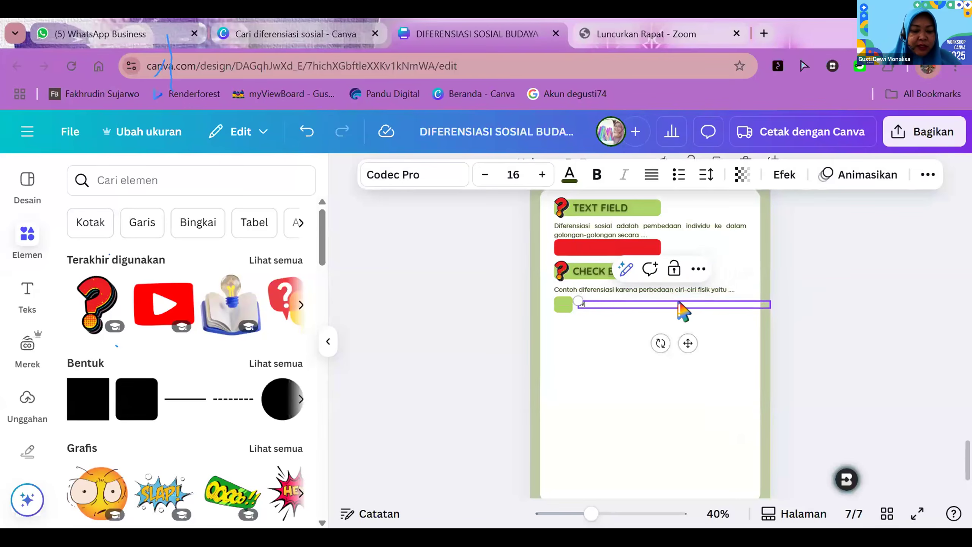
type("rna")
key("Return")
type("kulit")
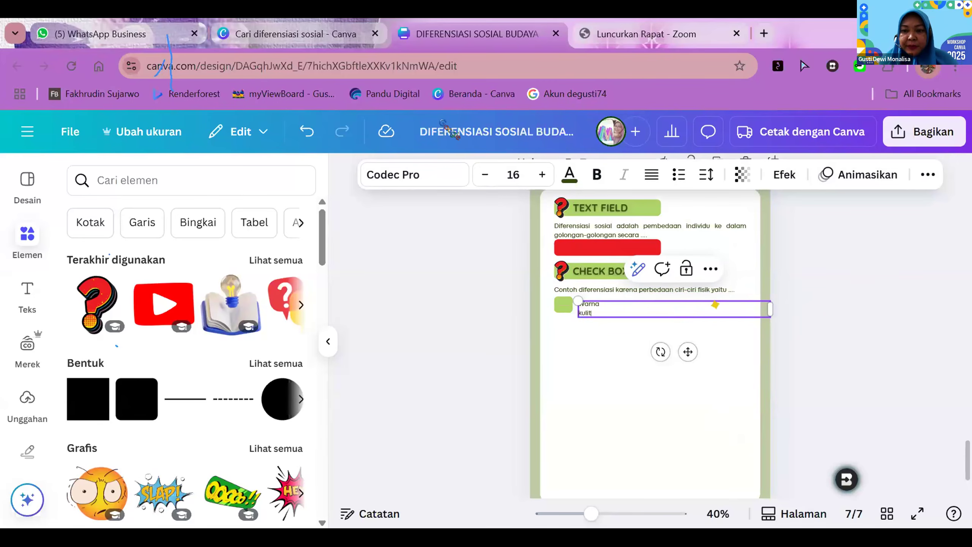
Narrow the "Warna kulit" text box to fit its words and center it vertically beside the green checkbox
left_click_drag(770, 309, 603, 311)
left_click(804, 304)
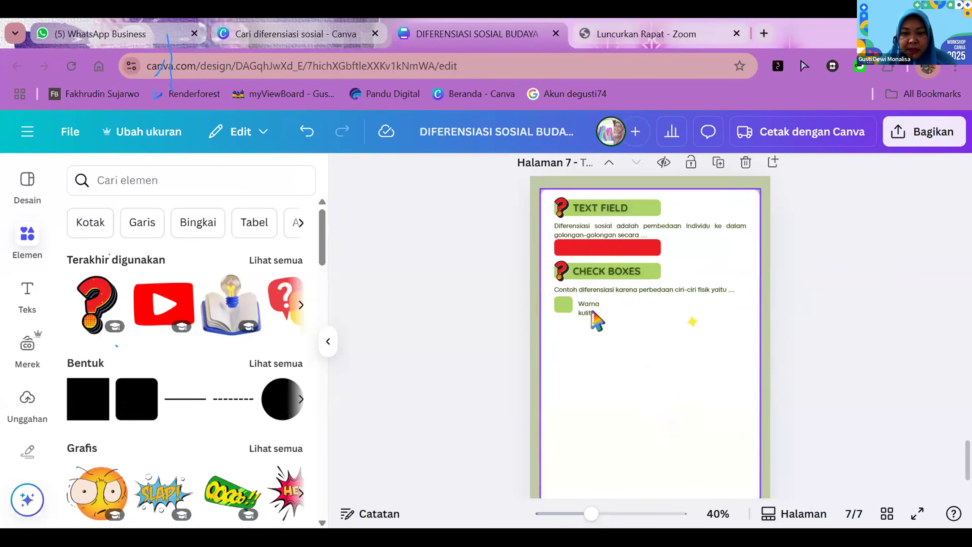
left_click_drag(592, 314, 585, 303)
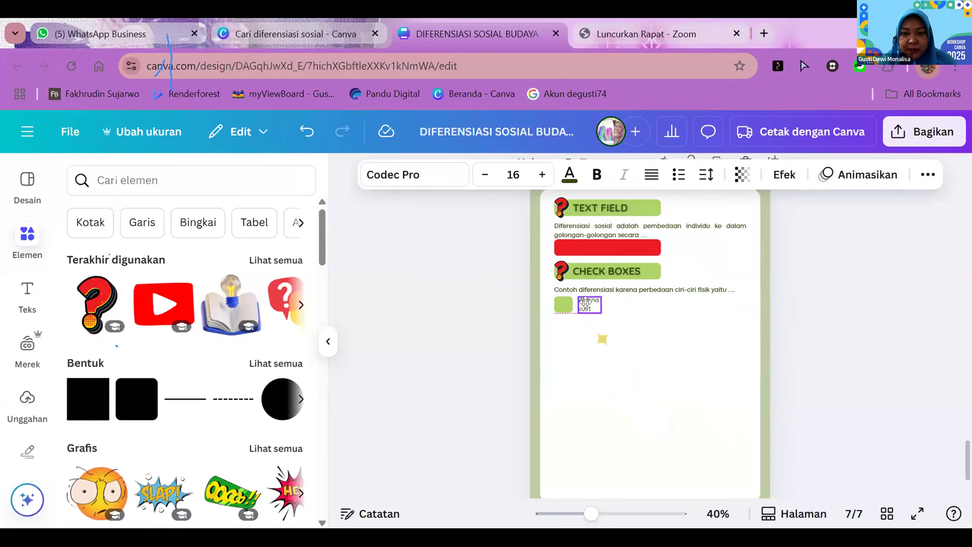
Center-align the "Warna kulit" text beside the green checkbox
left_click(707, 174)
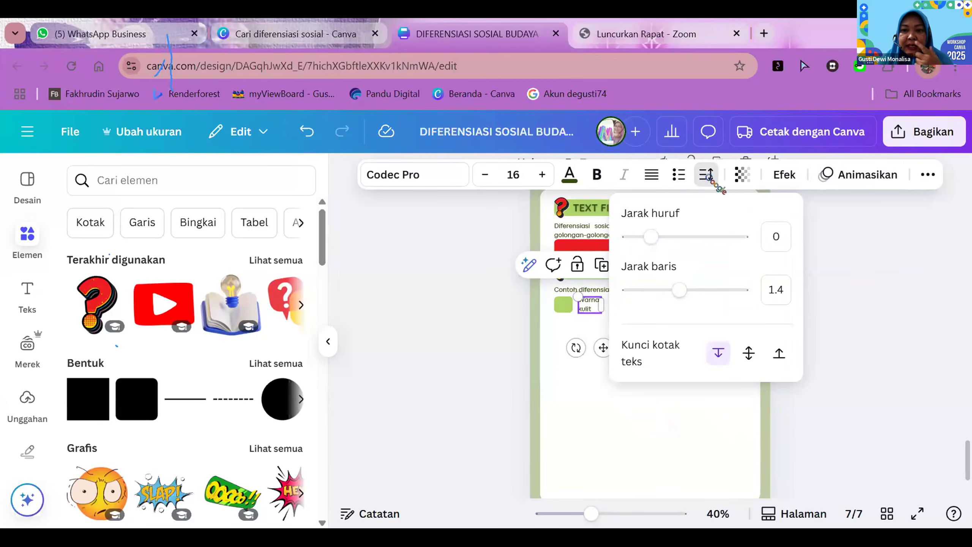
left_click(650, 176)
left_click(651, 175)
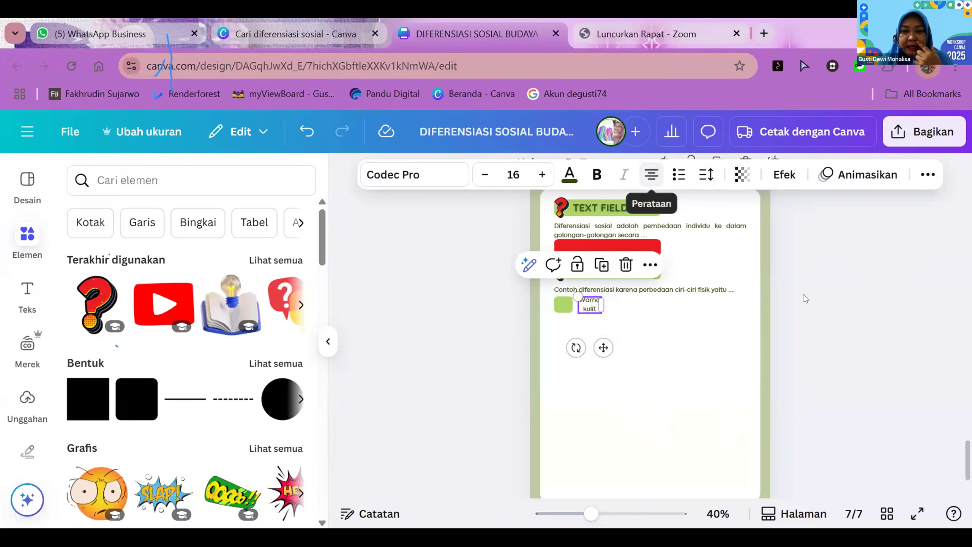
left_click(842, 322)
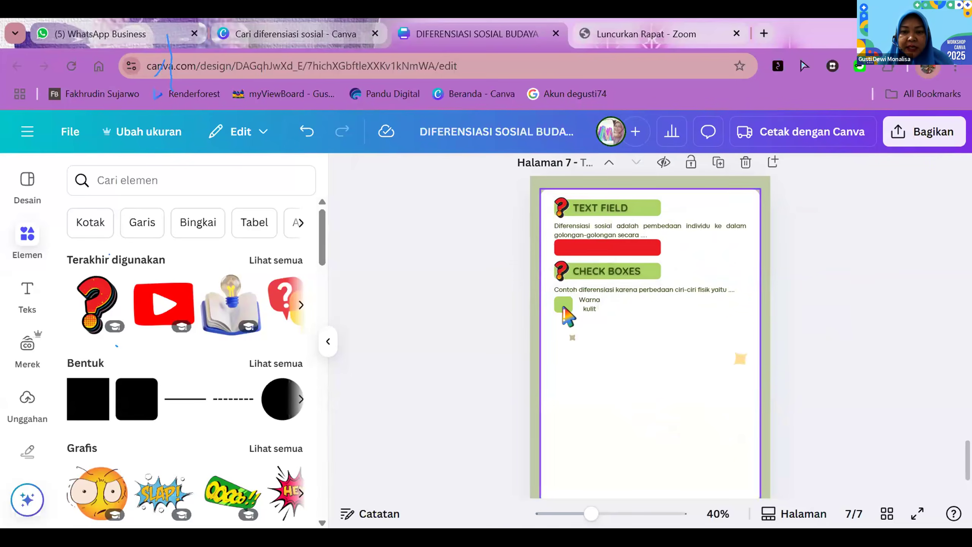
Duplicate the green checkbox with its "Warna kulit" label three times, spacing the copies evenly in a row to the right
left_click(565, 305)
left_click(589, 306, "shift")
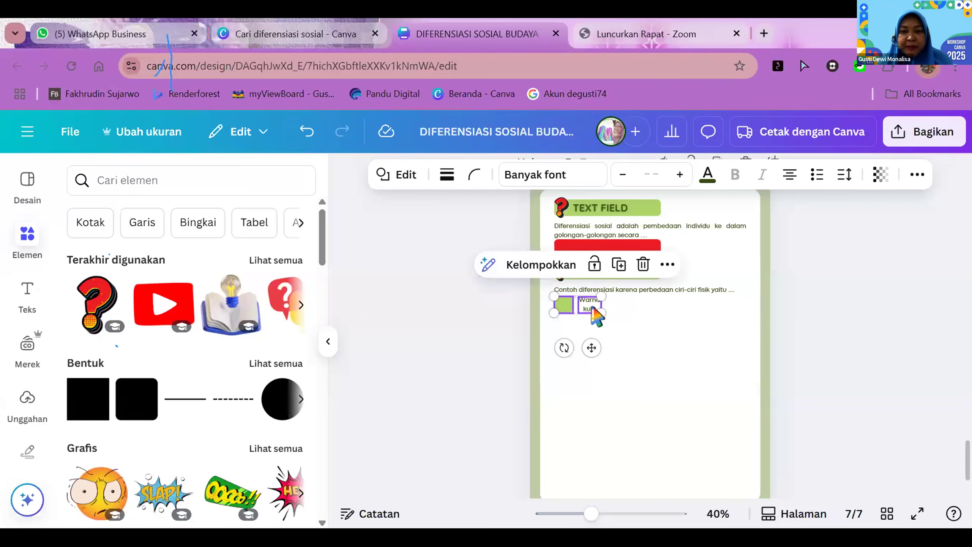
left_click(618, 264)
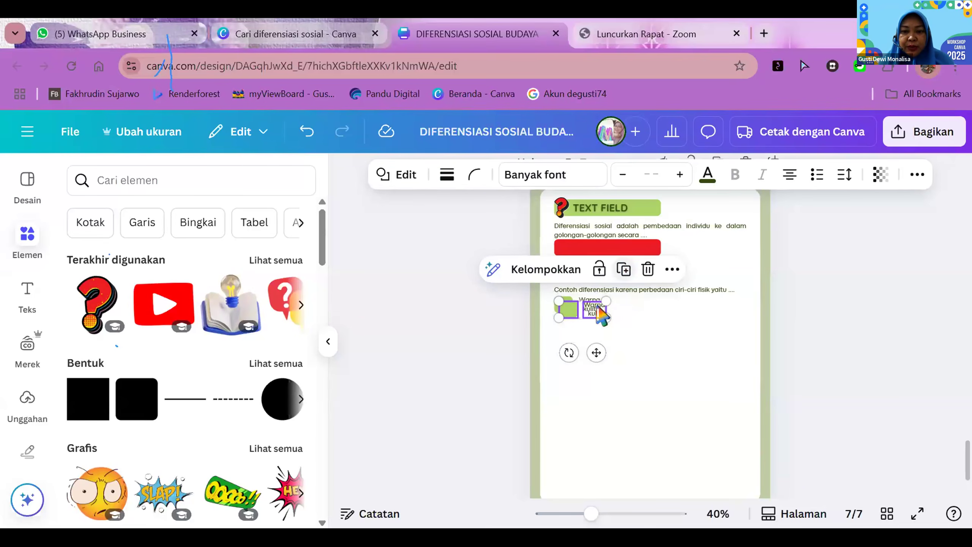
left_click_drag(589, 310, 656, 283)
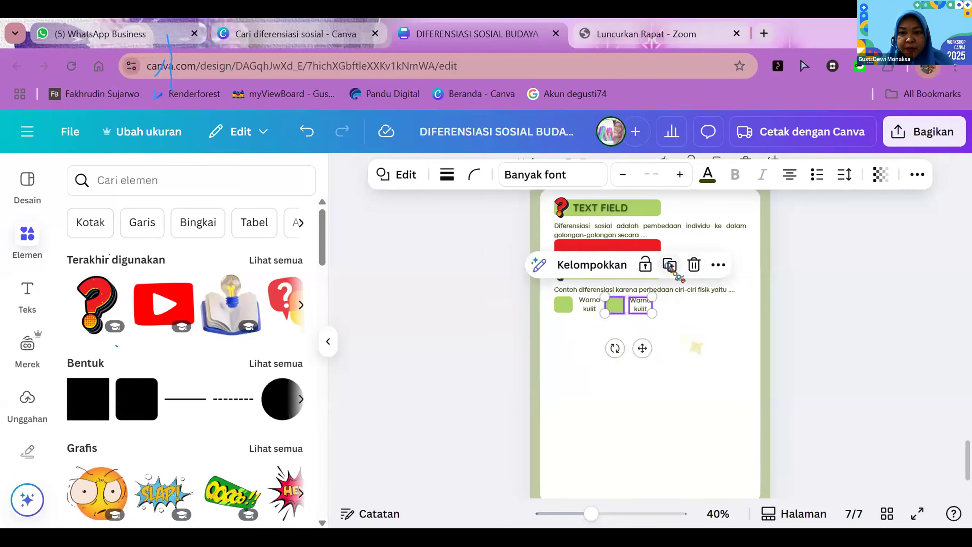
left_click(669, 264)
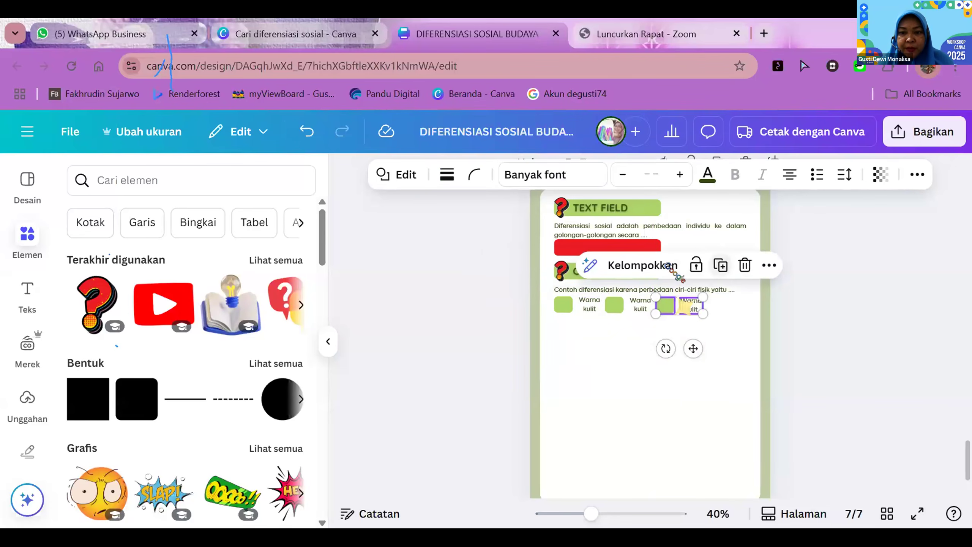
left_click(720, 265)
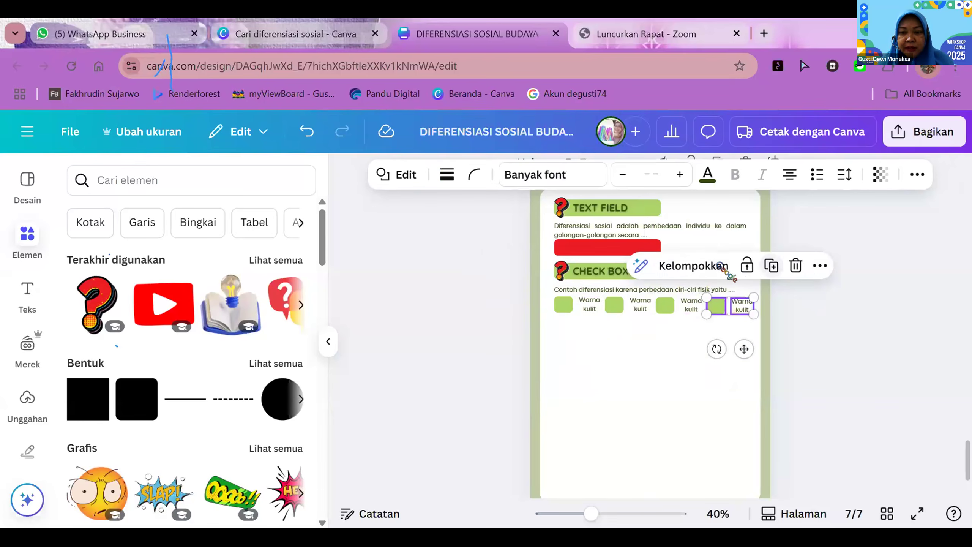
left_click(836, 315)
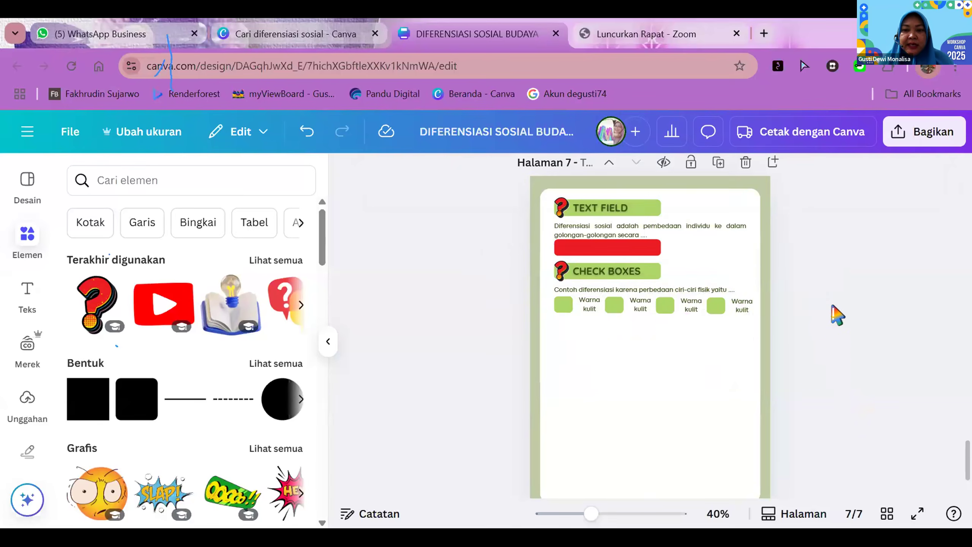
Replace the label beside the second checkbox with "Bahasa"
double_click(647, 312)
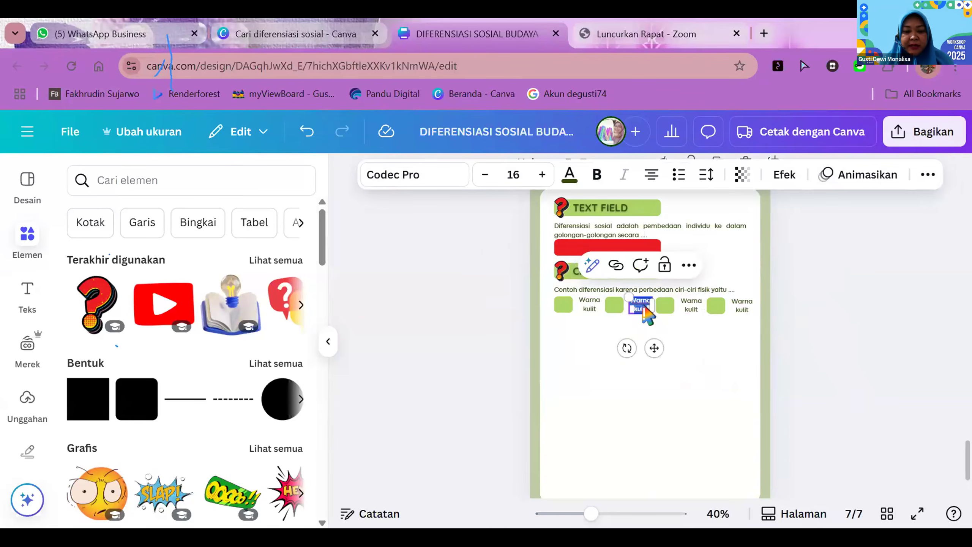
type("Bahasa")
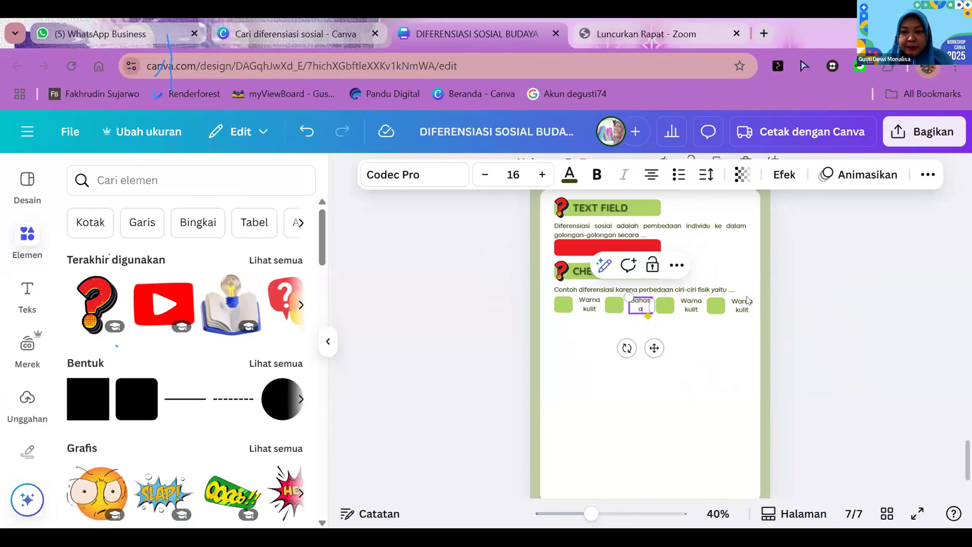
left_click(695, 299)
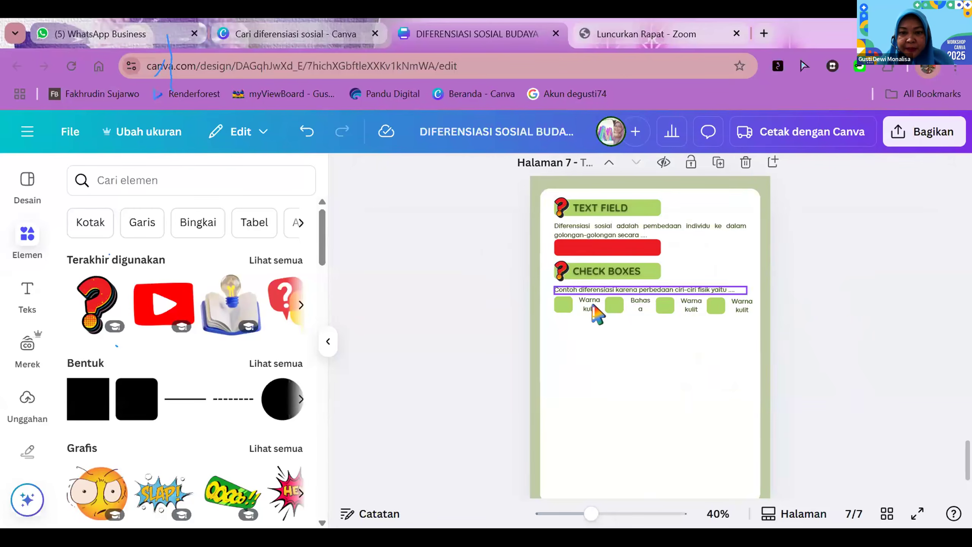
Set the font size of the first checkbox's "Warna kulit" label to 14
left_click(590, 304)
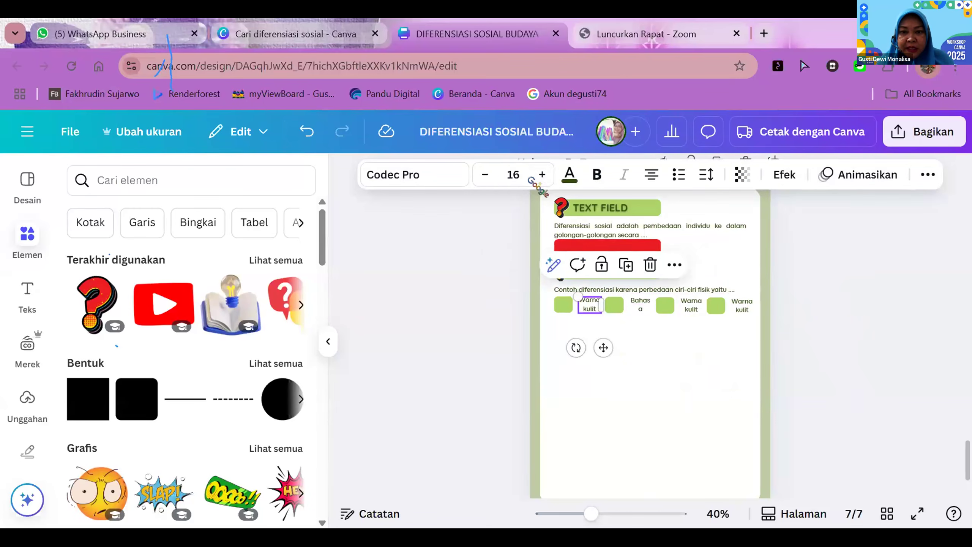
left_click(513, 174)
left_click(498, 288)
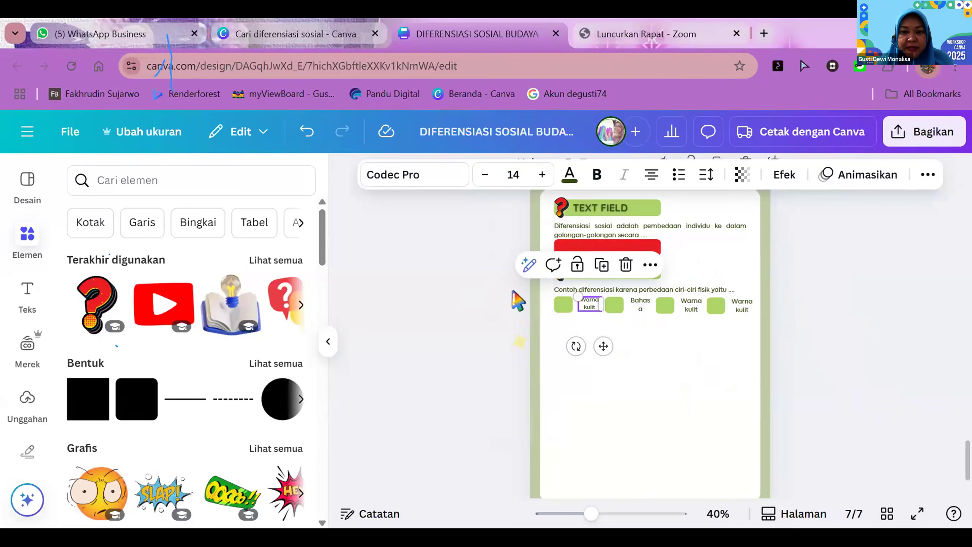
Set the "Bahasa" label's font size to 14 and center it vertically beside the second checkbox
left_click(647, 310)
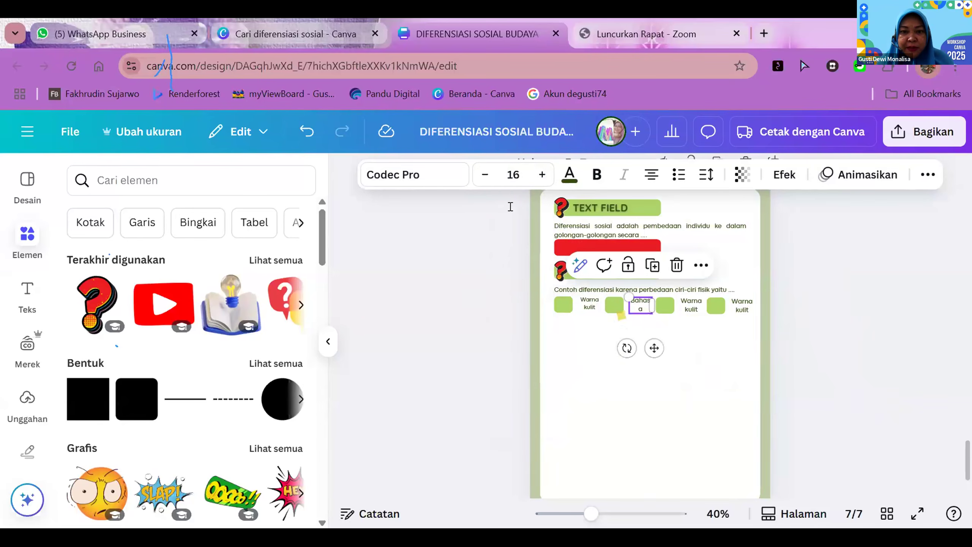
left_click(513, 175)
left_click(505, 291)
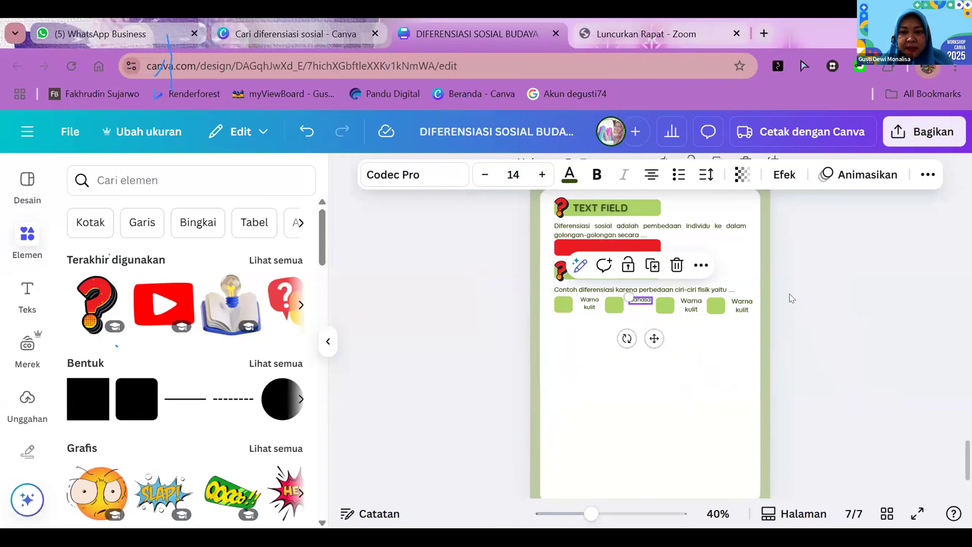
left_click(743, 322)
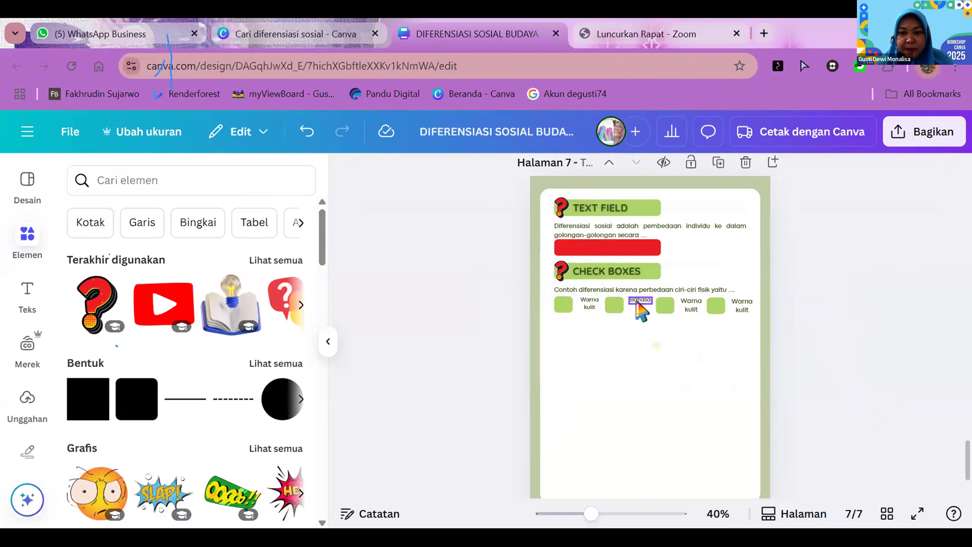
left_click(638, 302)
left_click_drag(638, 302, 633, 300)
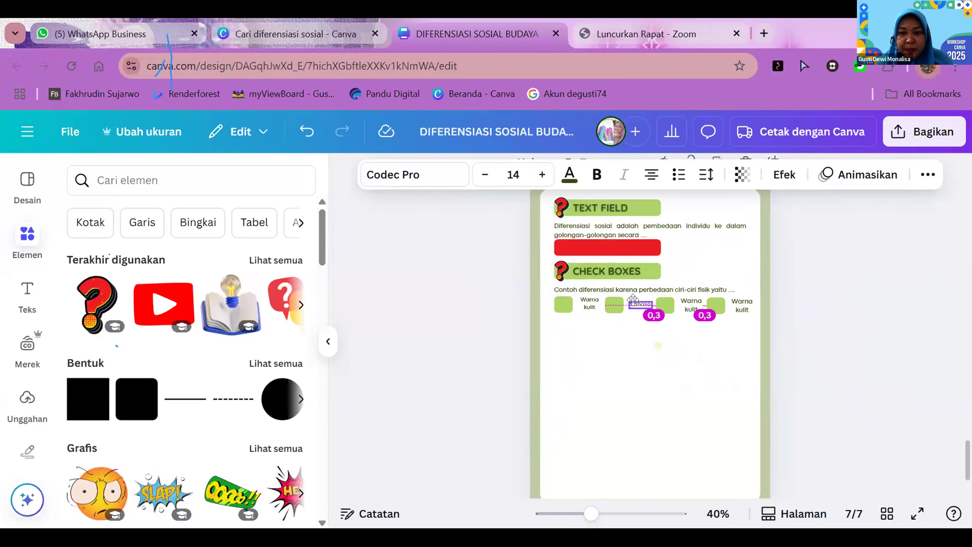
Set the third checkbox's label to font size 14 and replace its text with "Bentuk rambut" split over two lines
left_click(692, 305)
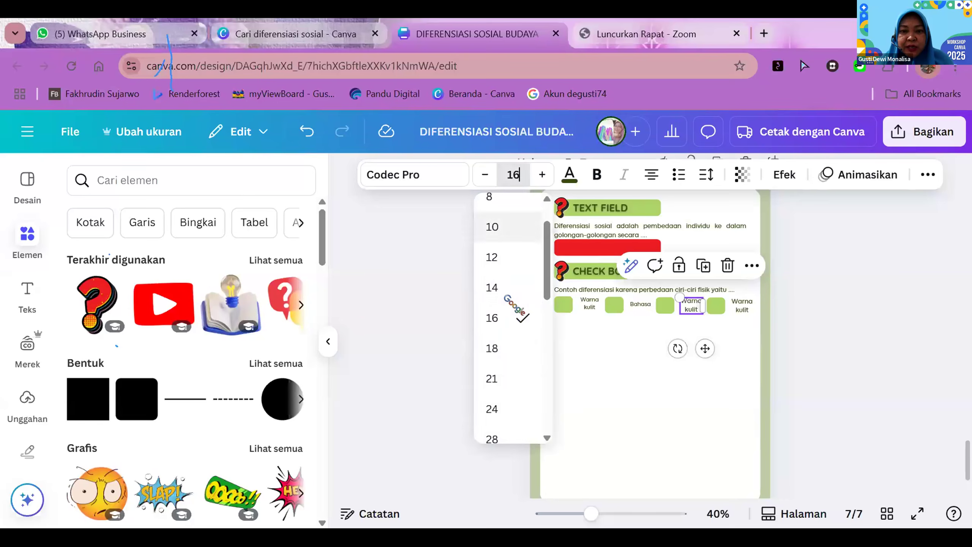
left_click(494, 285)
left_click(723, 318)
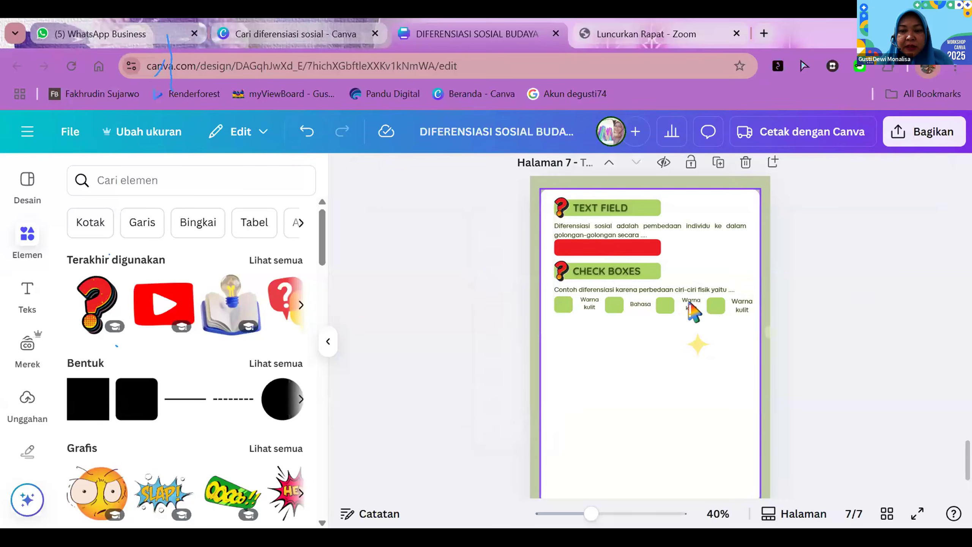
left_click(693, 311)
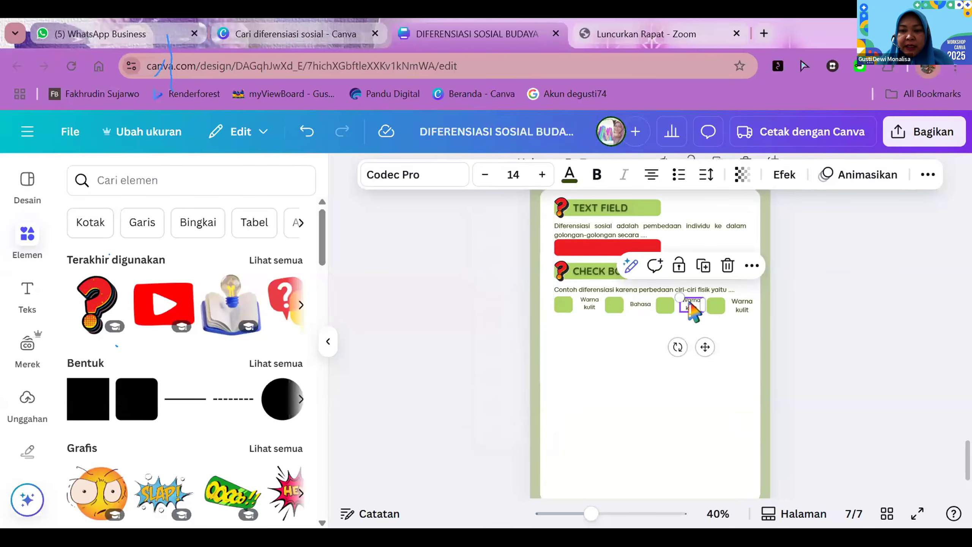
double_click(692, 311)
type("Ke")
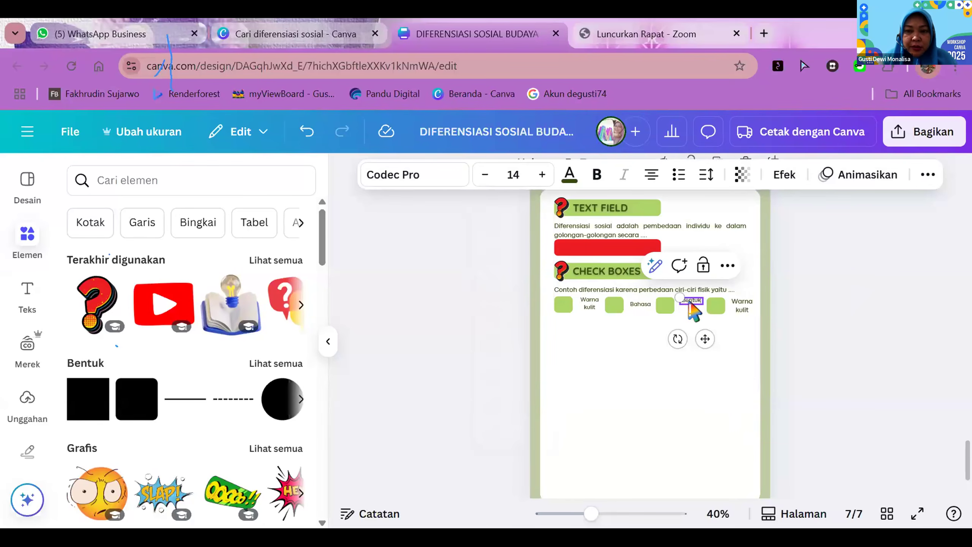
type("ntuk")
key("Return")
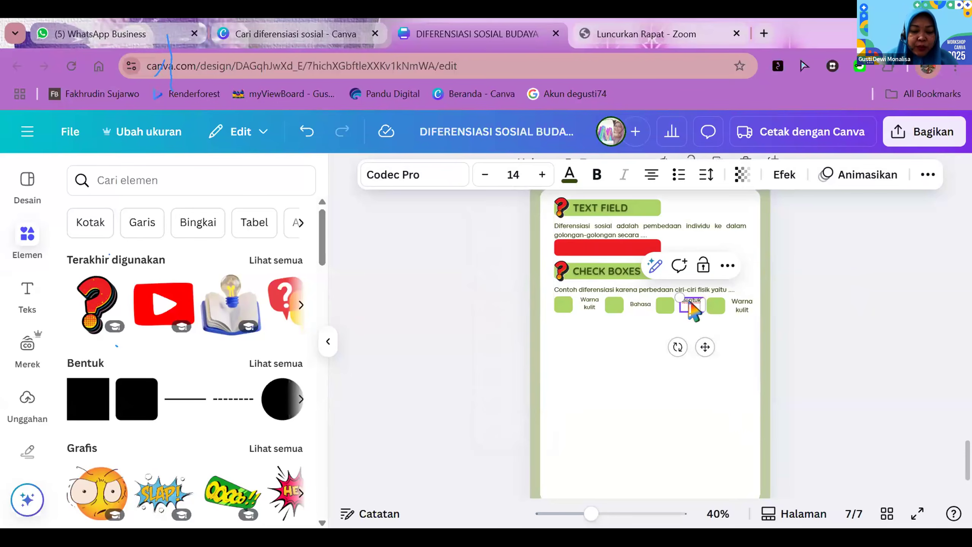
type("ram")
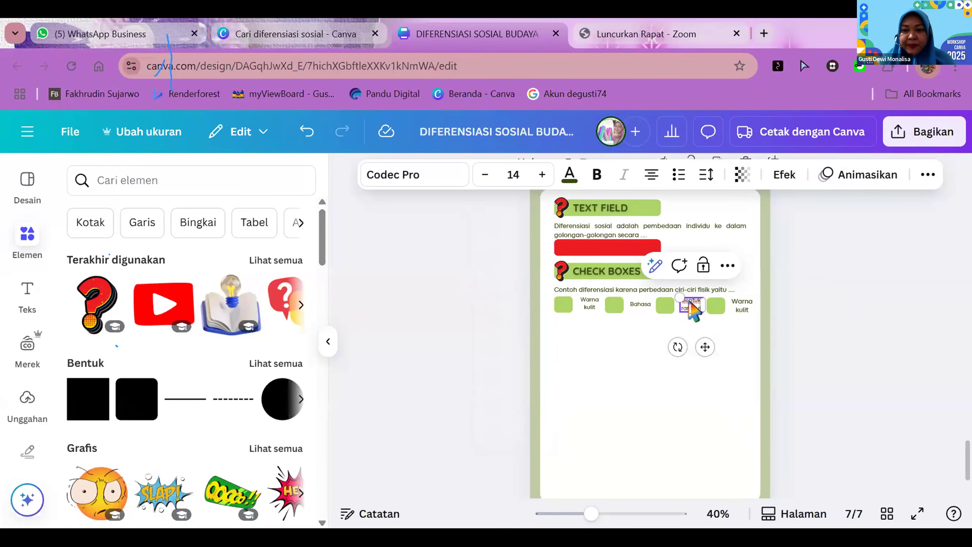
type("but")
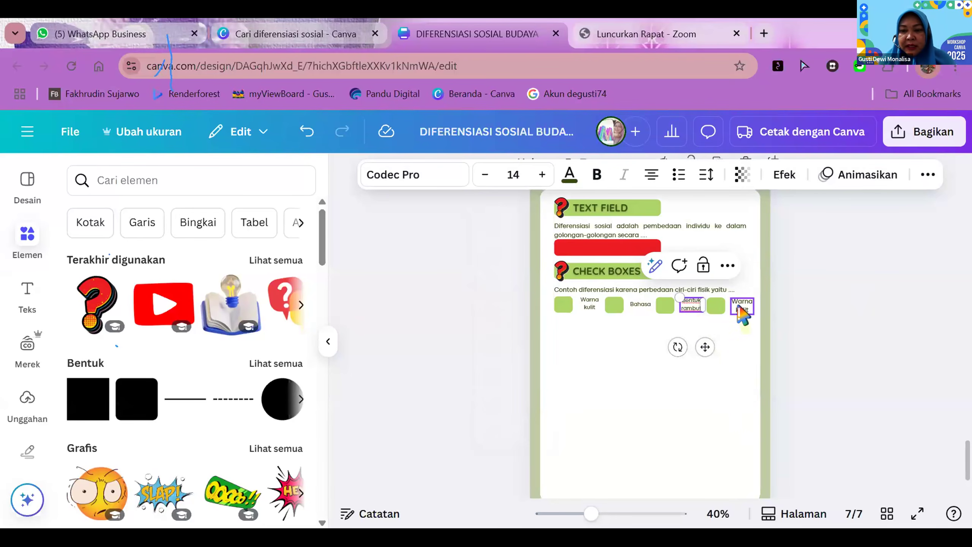
Replace the label beside the fourth checkbox with "Berat badan" split over two lines
double_click(739, 307)
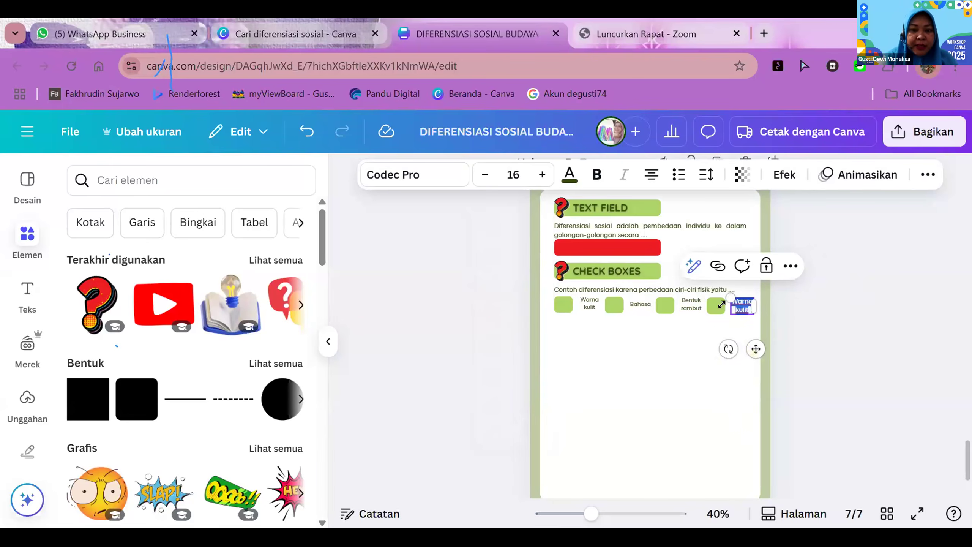
type("Berat")
key("Return")
type("badan")
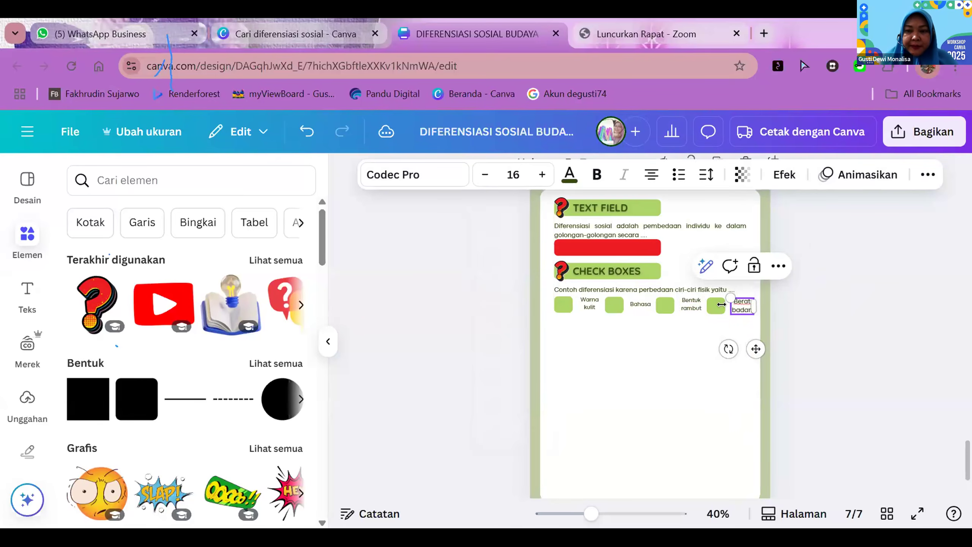
Set both lines of the "Berat badan" label to font size 14
left_click(513, 174)
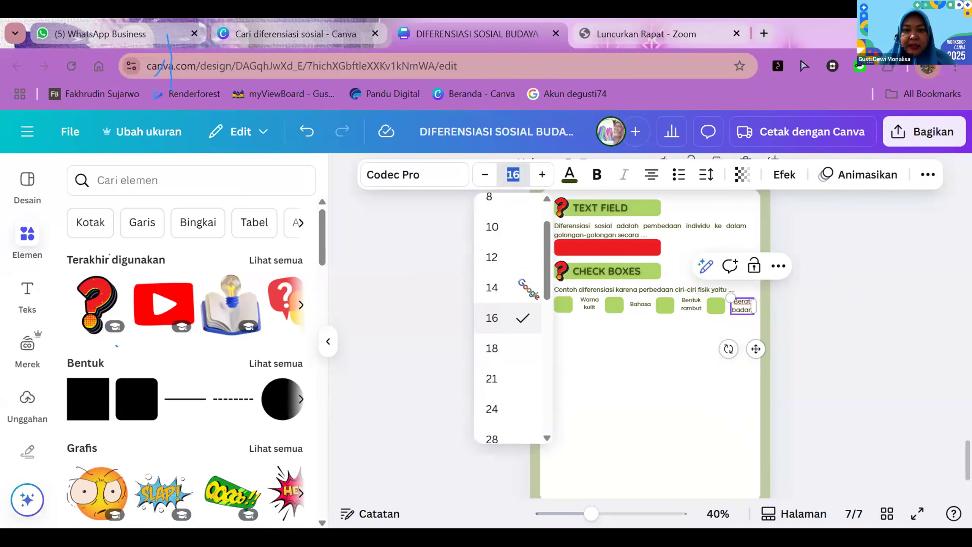
left_click(517, 287)
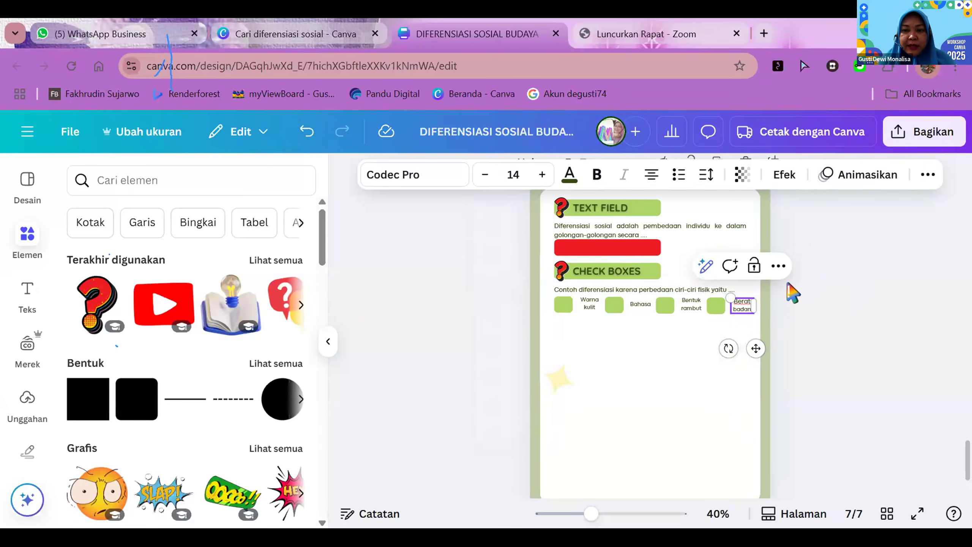
left_click_drag(742, 307, 742, 306)
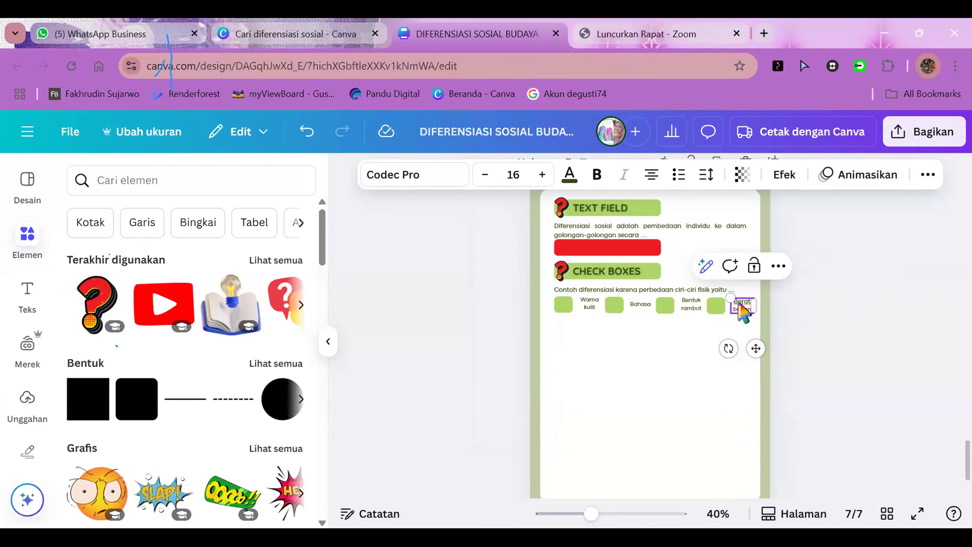
key("shift+Left")
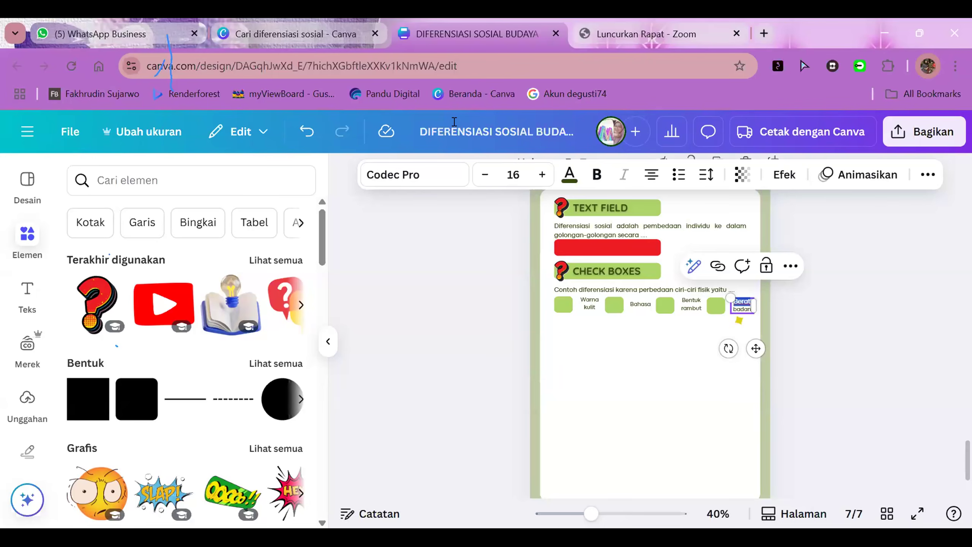
left_click(513, 174)
left_click(497, 287)
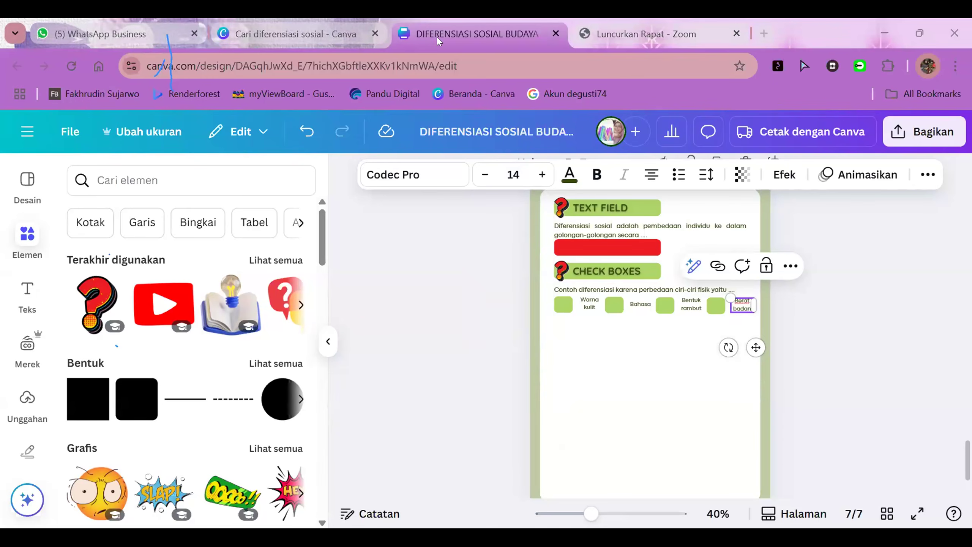
left_click(847, 288)
Duplicate the CHECK BOXES heading with its question mark and green banner, and place the copy directly below the row of checkboxes
scroll(847, 289, "down", 2)
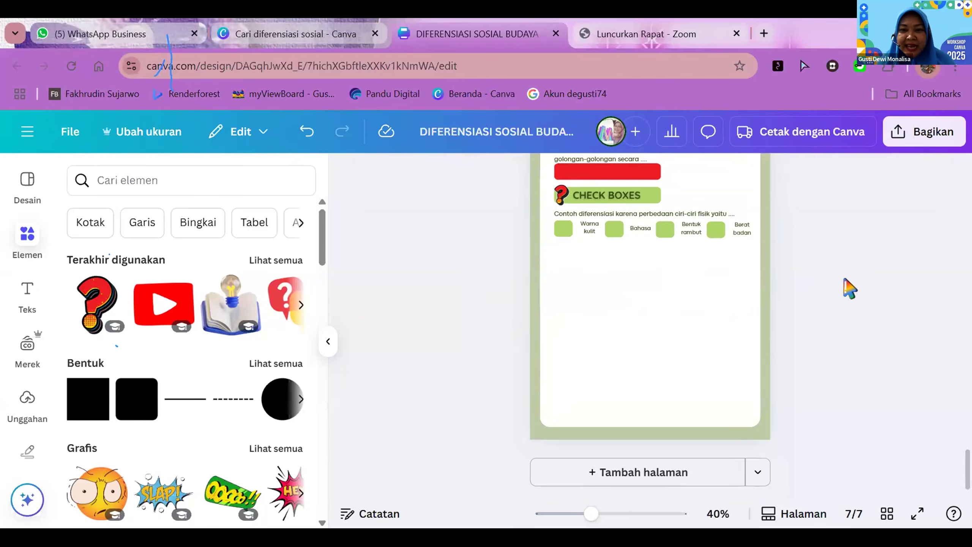
scroll(847, 289, "up", 2)
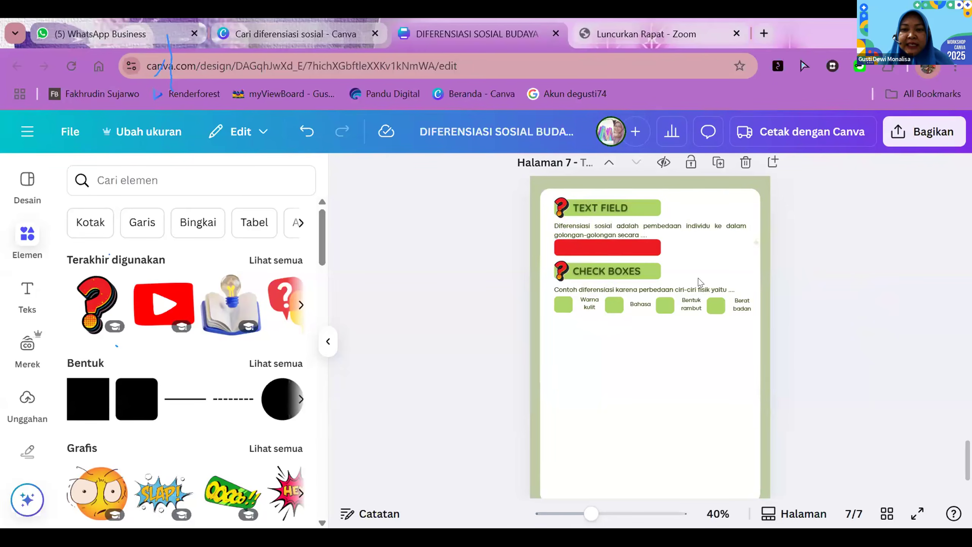
left_click(562, 273)
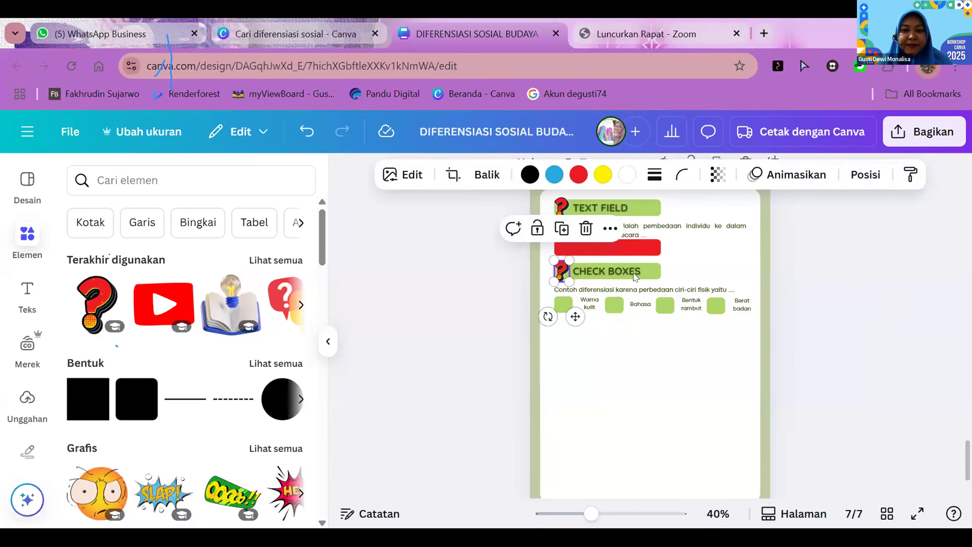
left_click(639, 277, "shift")
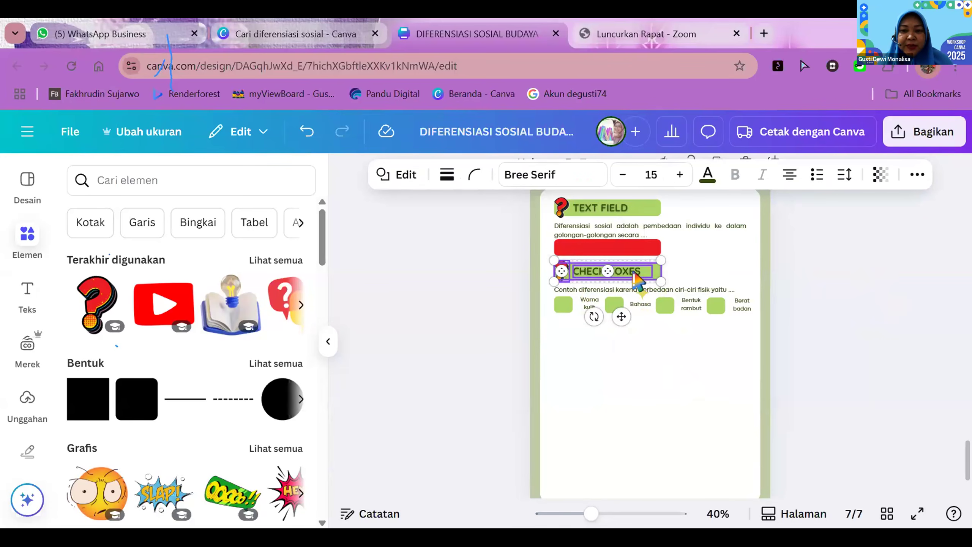
left_click(638, 278, "shift")
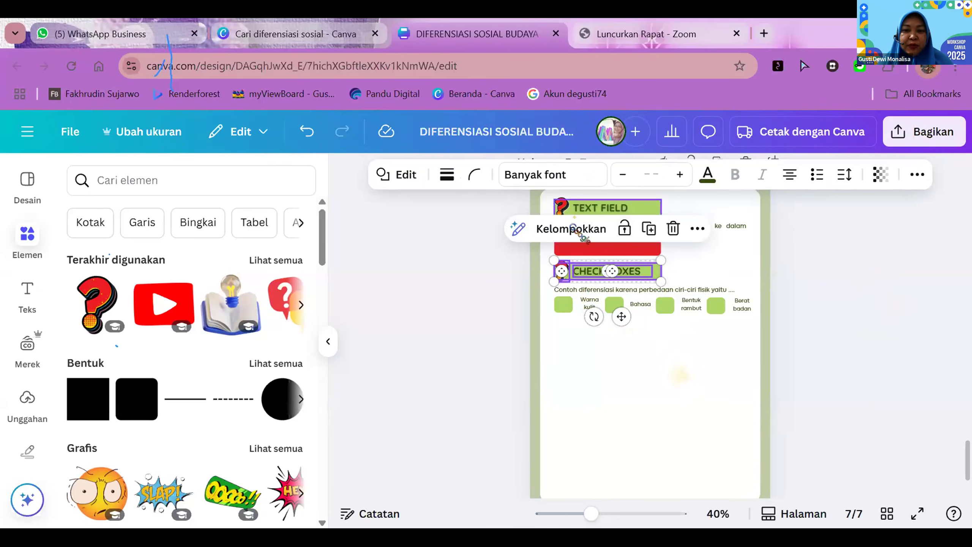
left_click(649, 228)
left_click_drag(633, 268, 633, 320)
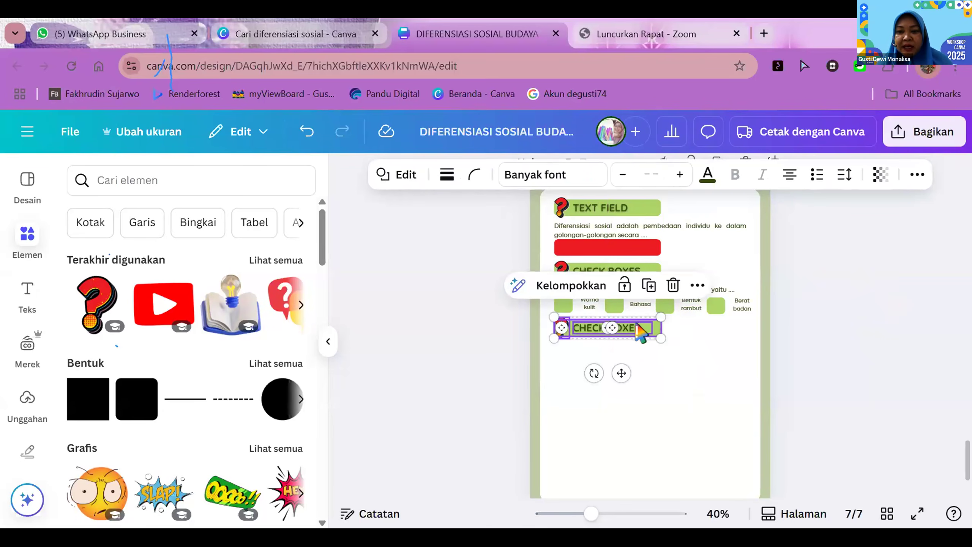
Replace the text of the copied heading below the checkboxes with "DROP DOWN"
left_click(641, 336)
left_click(642, 336)
type("D")
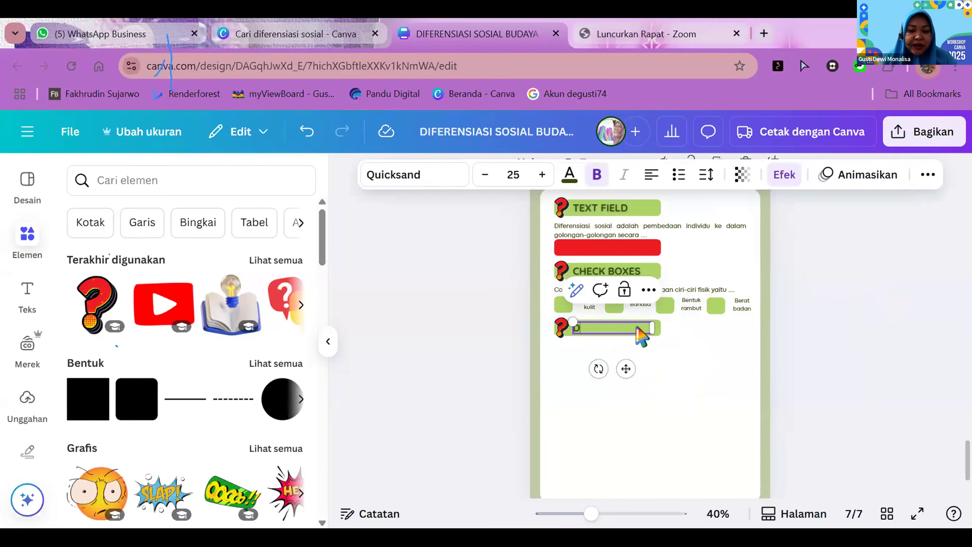
type("ROP DOWN")
left_click(825, 279)
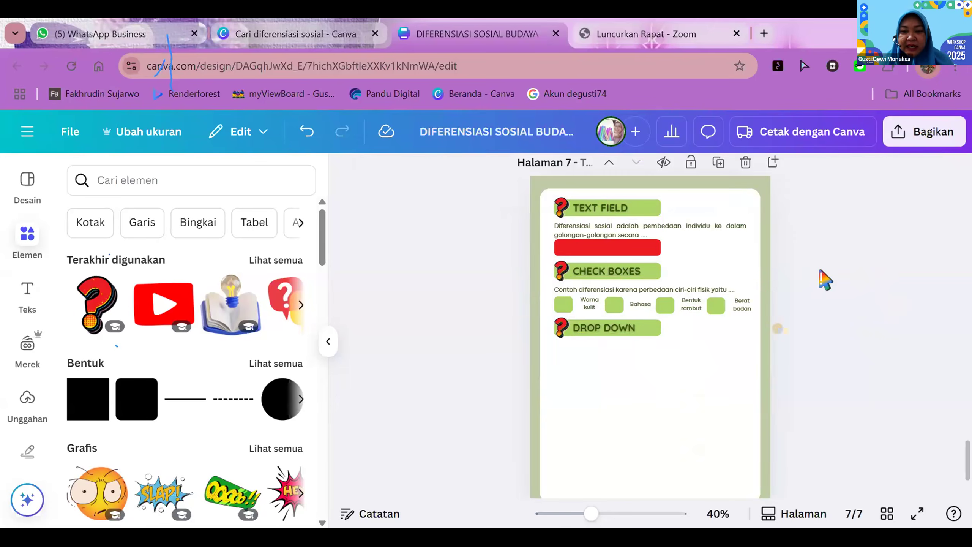
Copy the CHECK BOXES question text below the DROP DOWN heading and change it to "Orang Asia, orang asli Amerika, dan Eskimo termasuk ras ...."
left_click(623, 293)
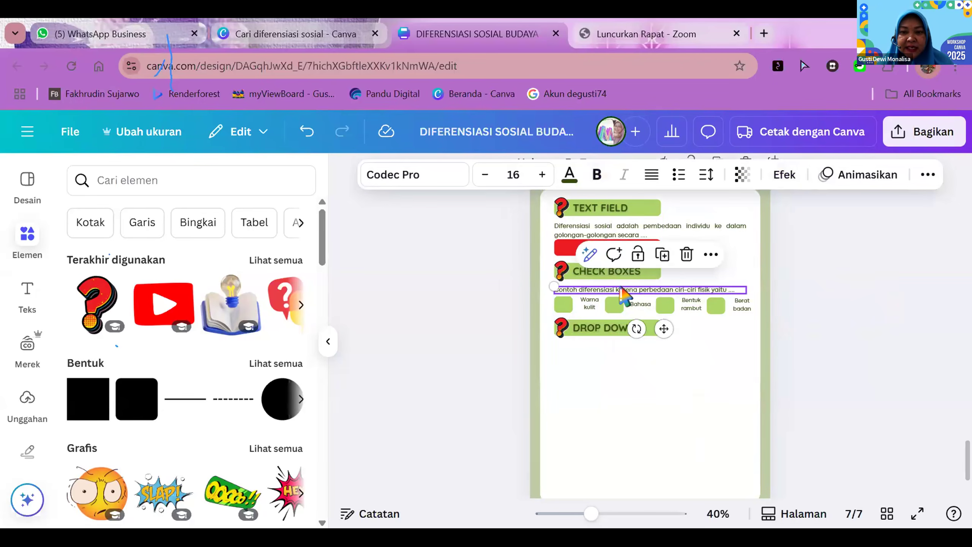
left_click(663, 254)
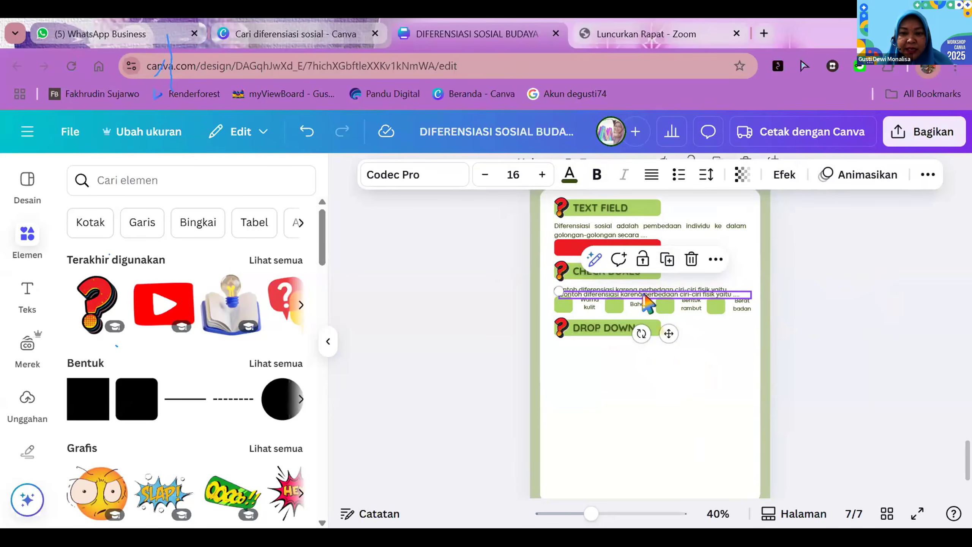
left_click_drag(637, 295, 633, 340)
scroll(635, 347, "down", 2)
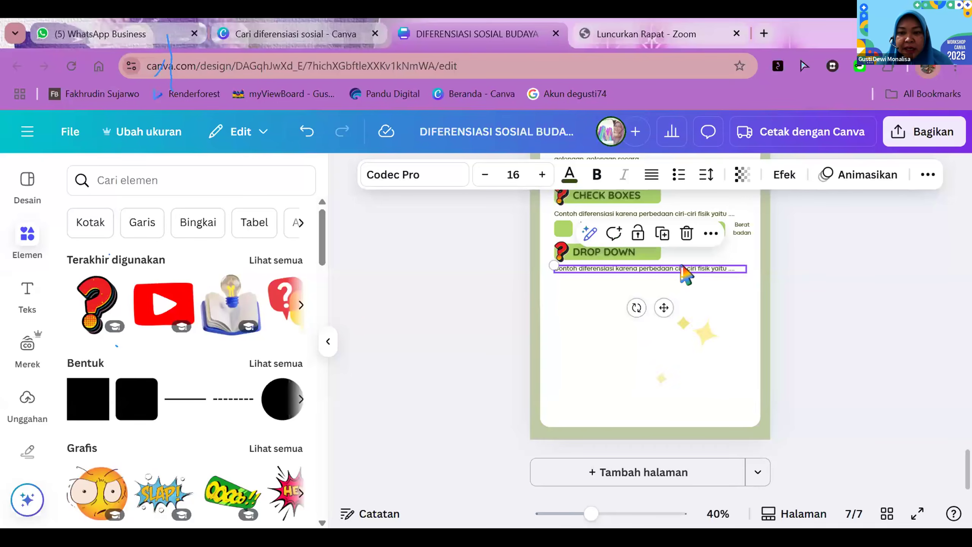
double_click(685, 270)
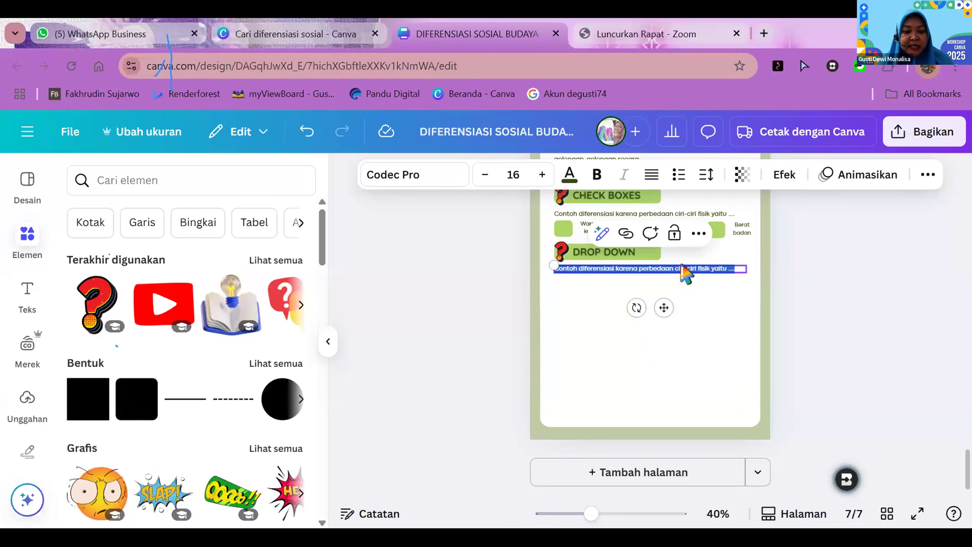
key("BackSpace")
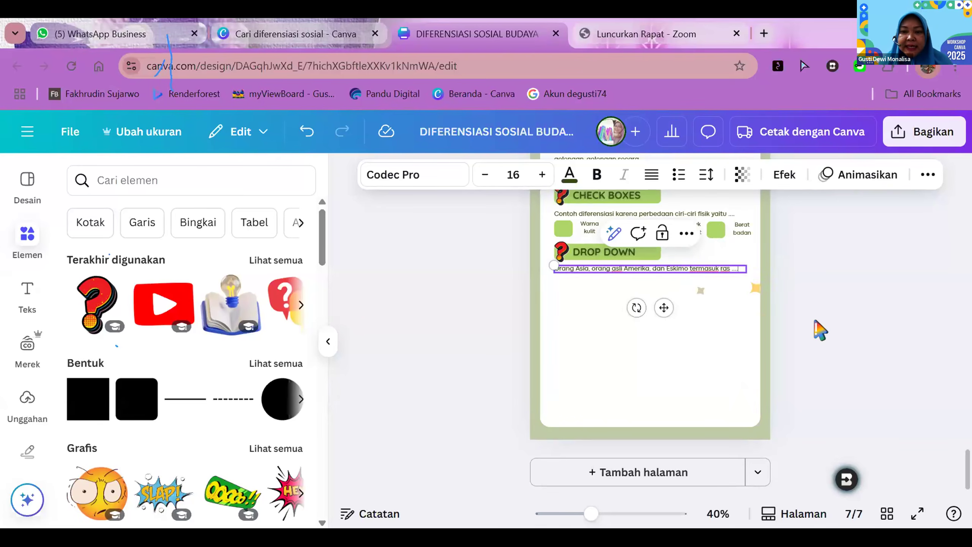
left_click(774, 311)
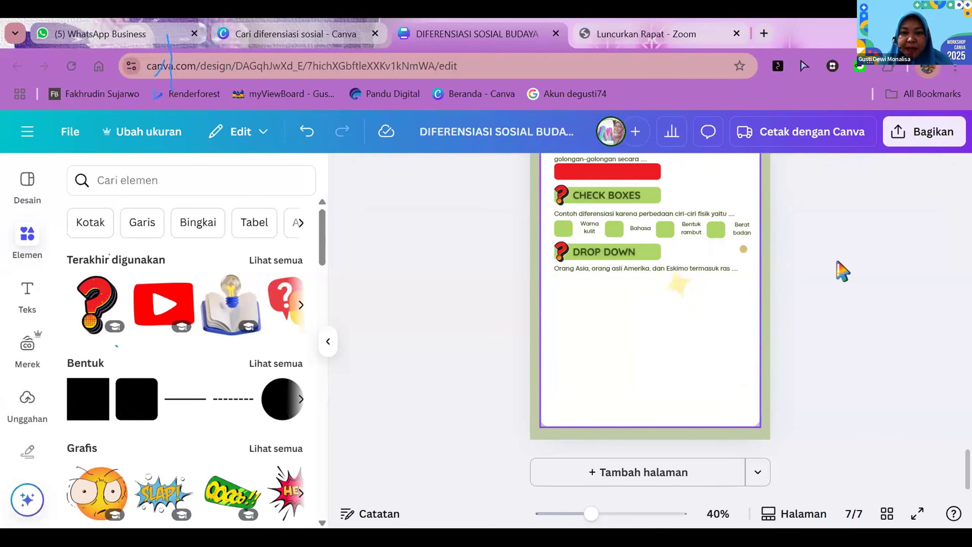
Recolor all four green checkbox squares with the same red document color as the text field's answer banner
left_click(562, 229)
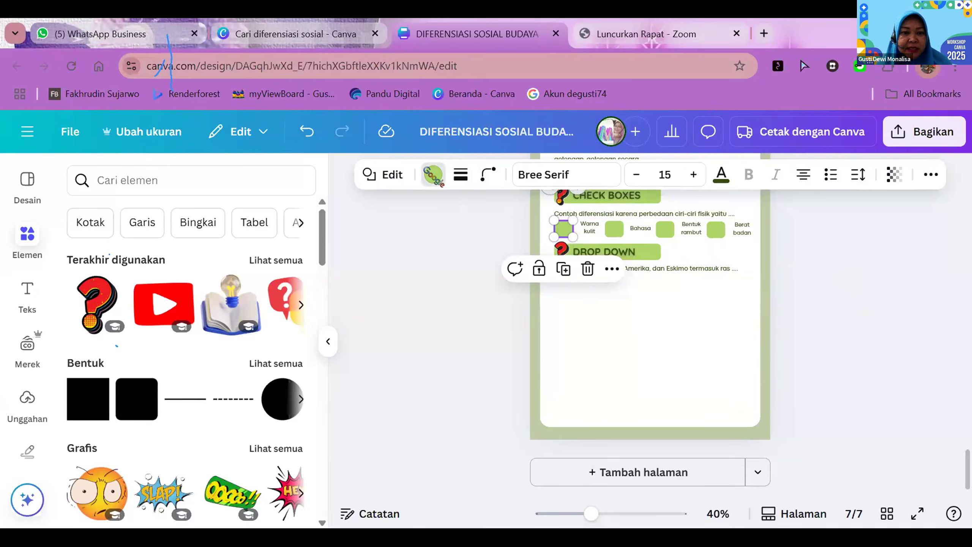
left_click(433, 176)
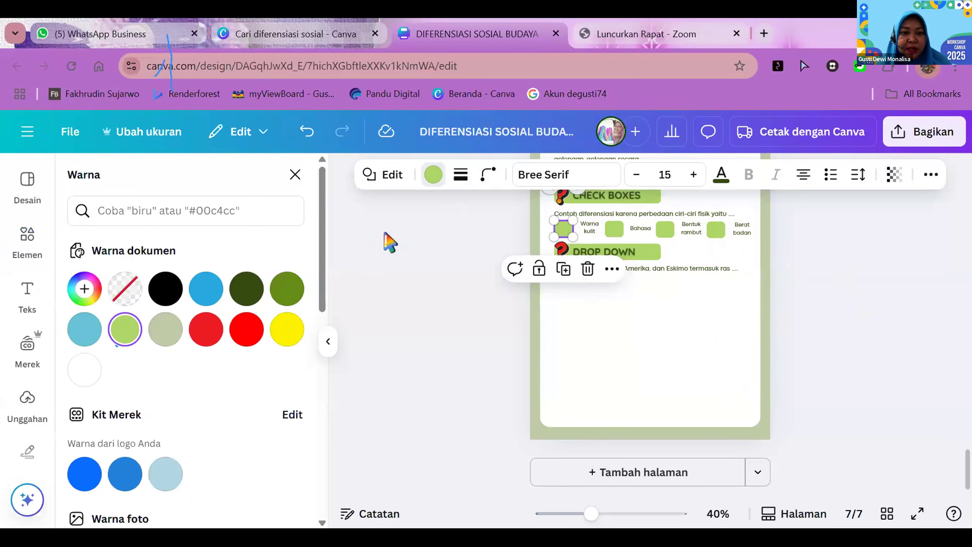
left_click(614, 228)
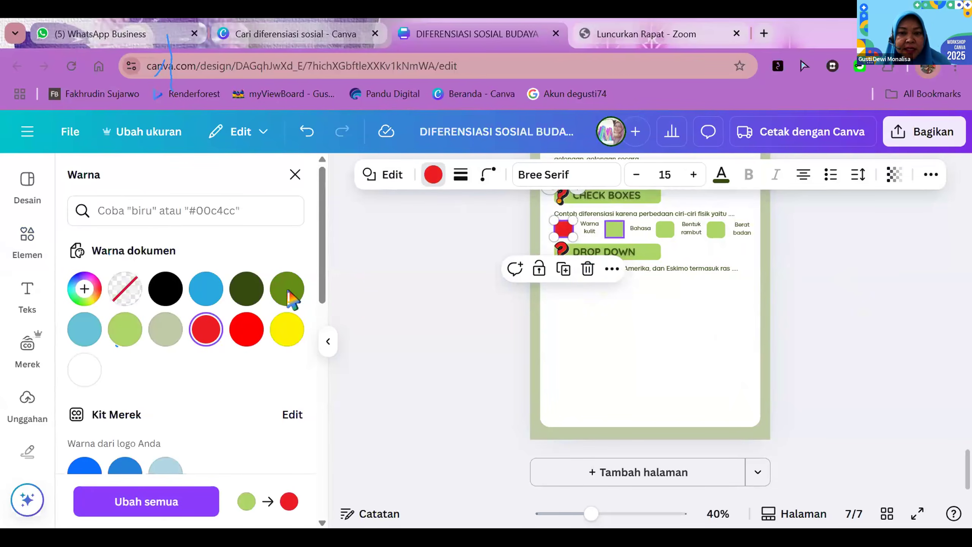
left_click(206, 329)
left_click(665, 229)
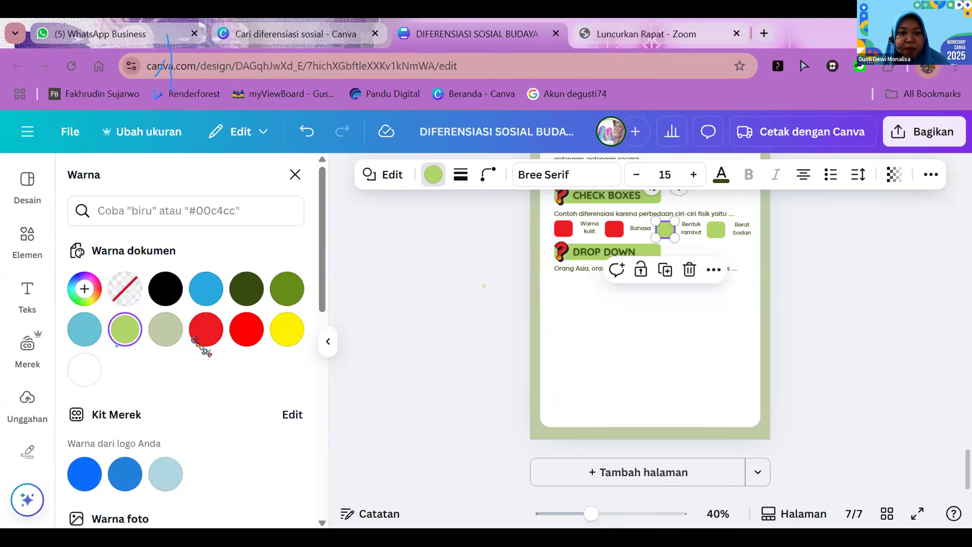
left_click(206, 329)
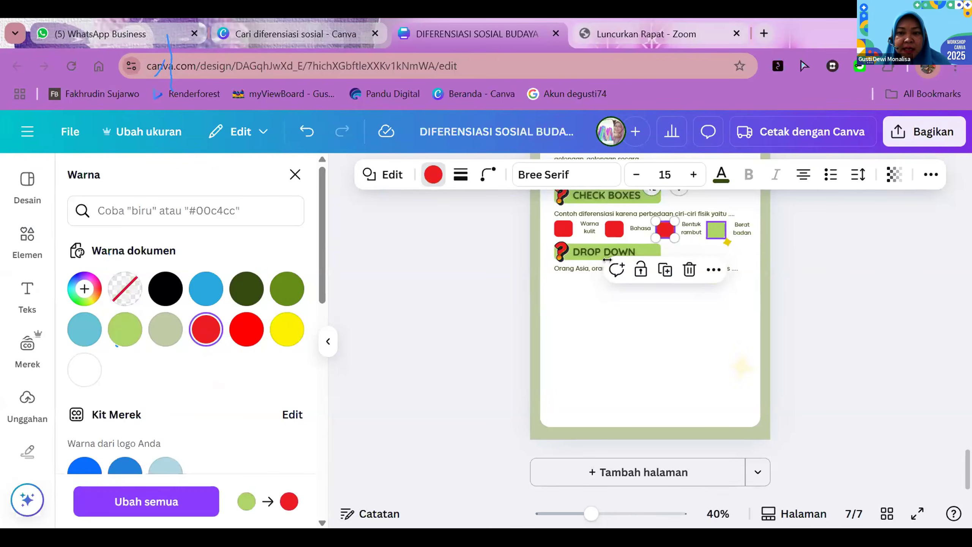
left_click(707, 232)
left_click(205, 329)
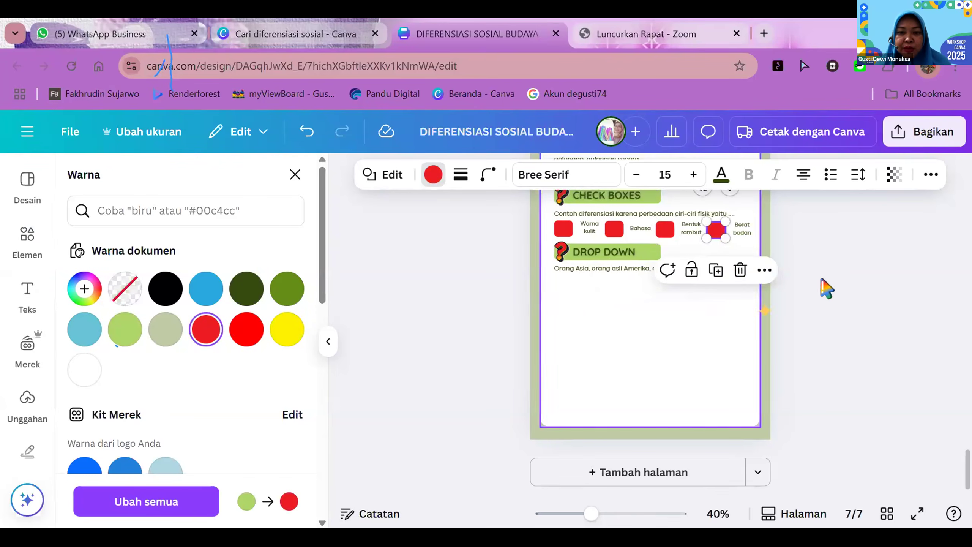
key("Escape")
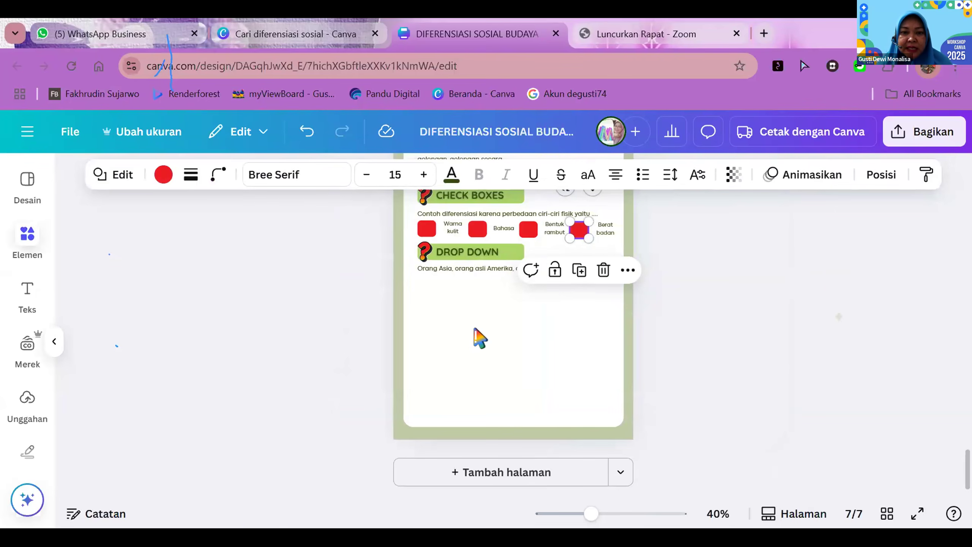
Duplicate the red answer banner, place the copy under the DROP DOWN question and make it taller
scroll(475, 328, "up", 2)
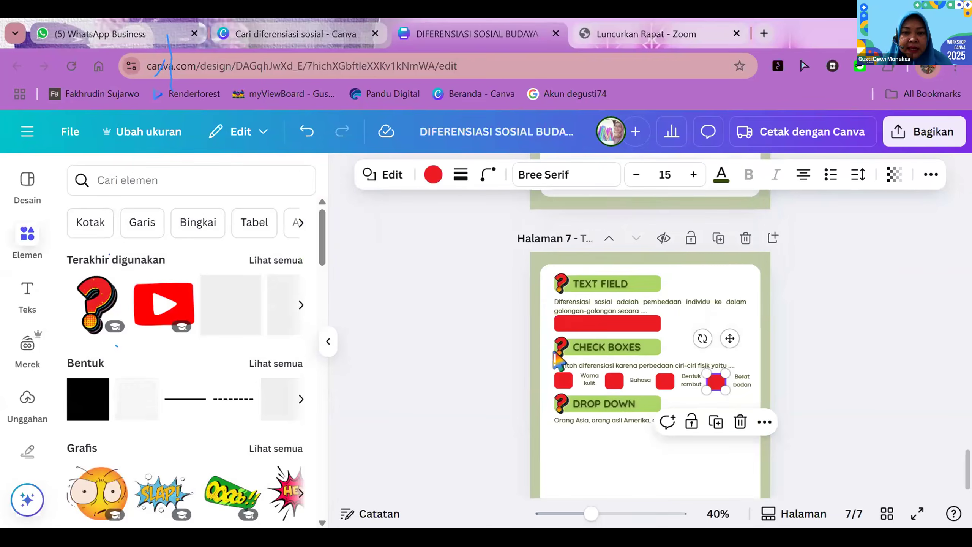
left_click(649, 329)
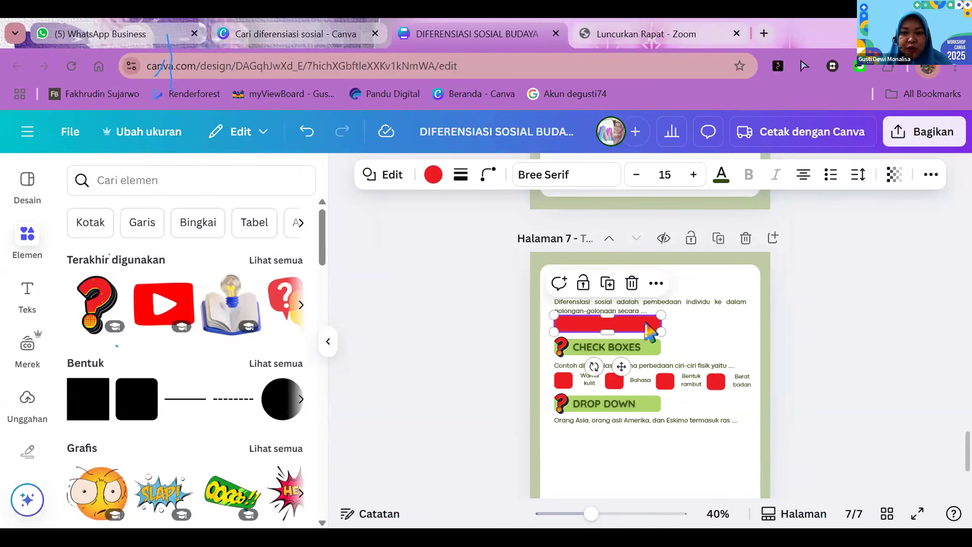
left_click(607, 283)
scroll(632, 268, "down", 2)
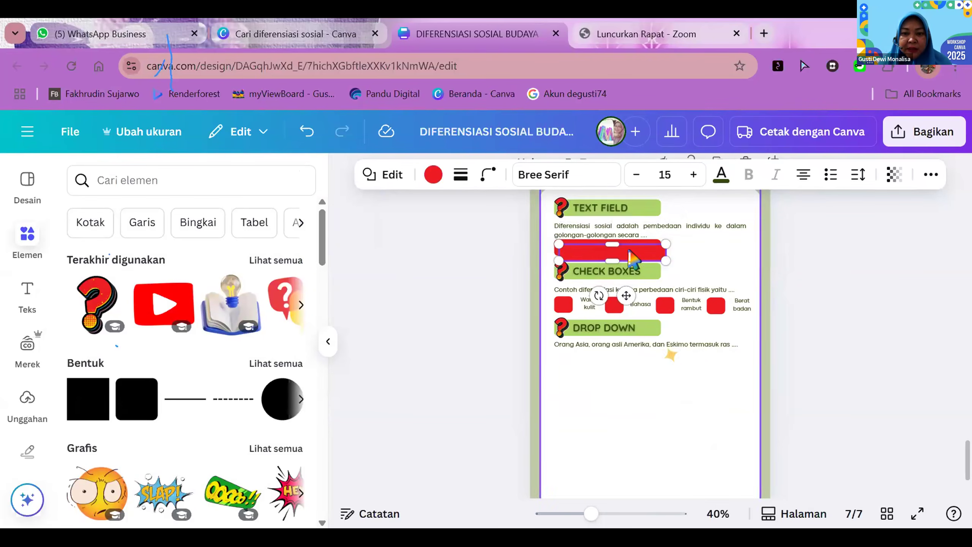
left_click_drag(631, 255, 623, 352)
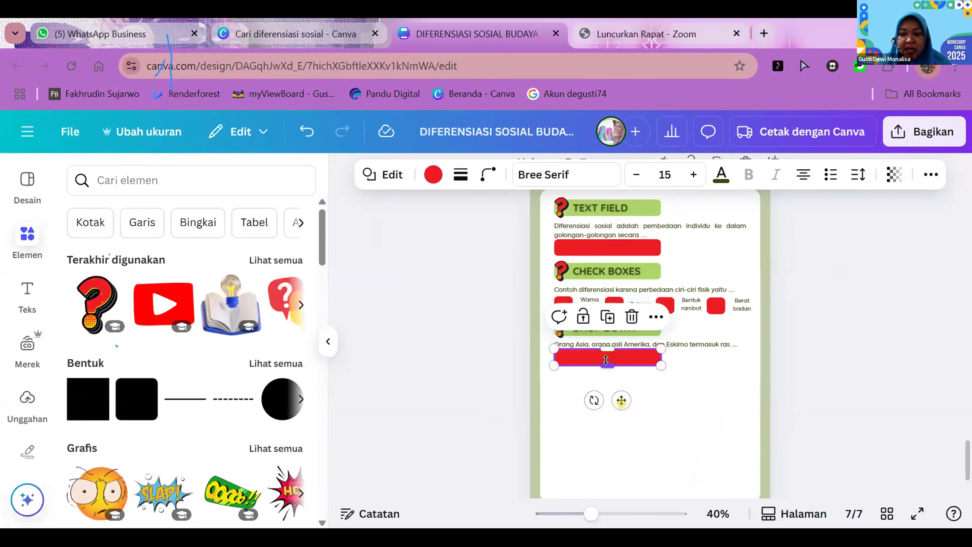
left_click_drag(606, 366, 606, 369)
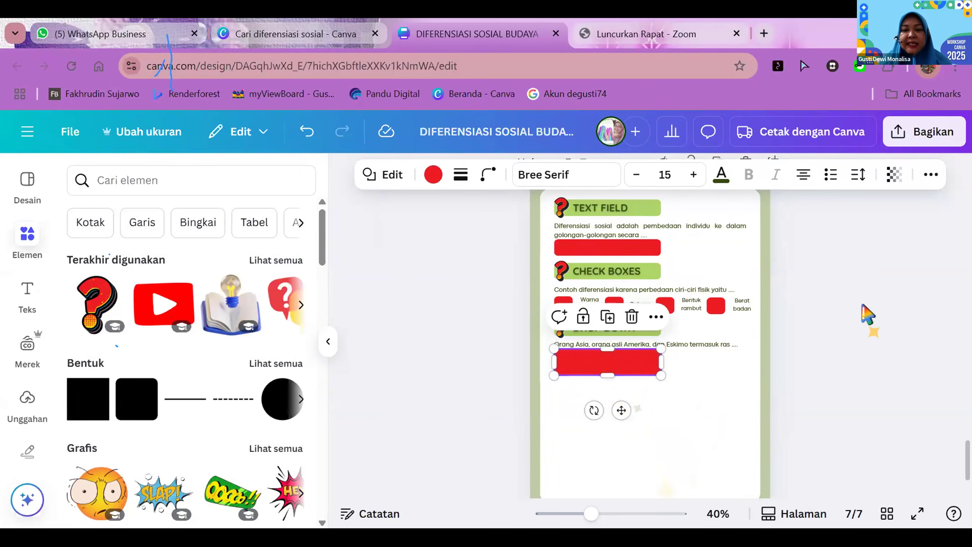
left_click(865, 315)
Duplicate the DROP DOWN heading with its question mark and green banner, and place the copy below the taller red box
scroll(866, 314, "down", 2)
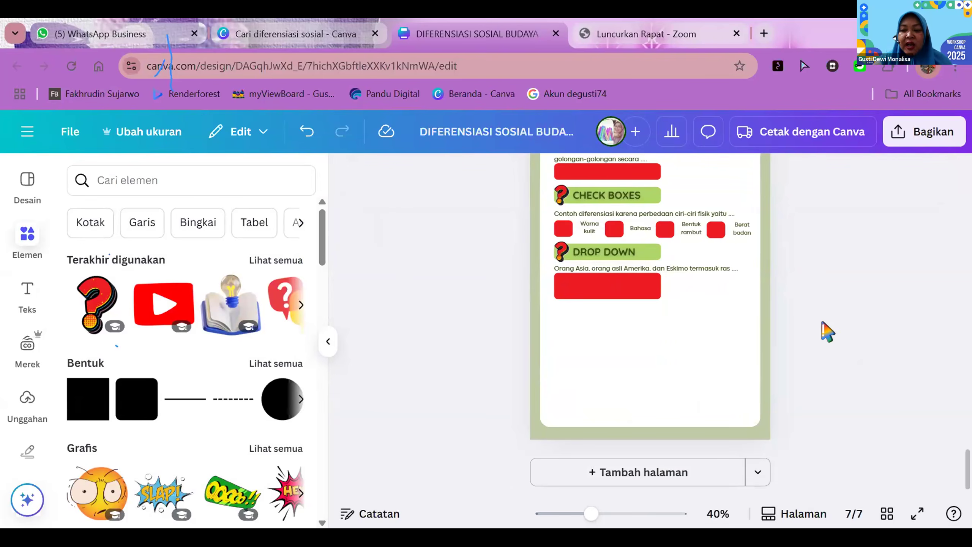
left_click(563, 255)
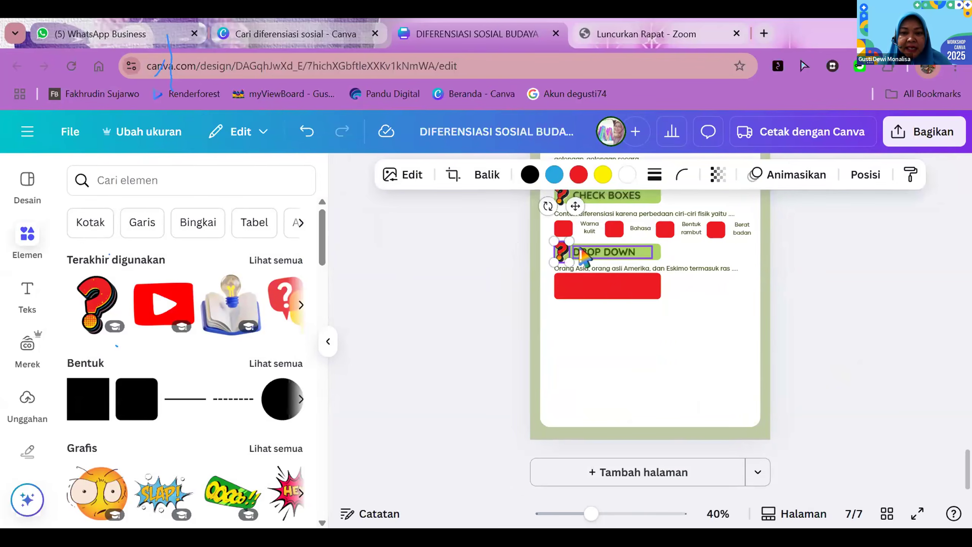
left_click(657, 256, "shift")
left_click(659, 263, "shift")
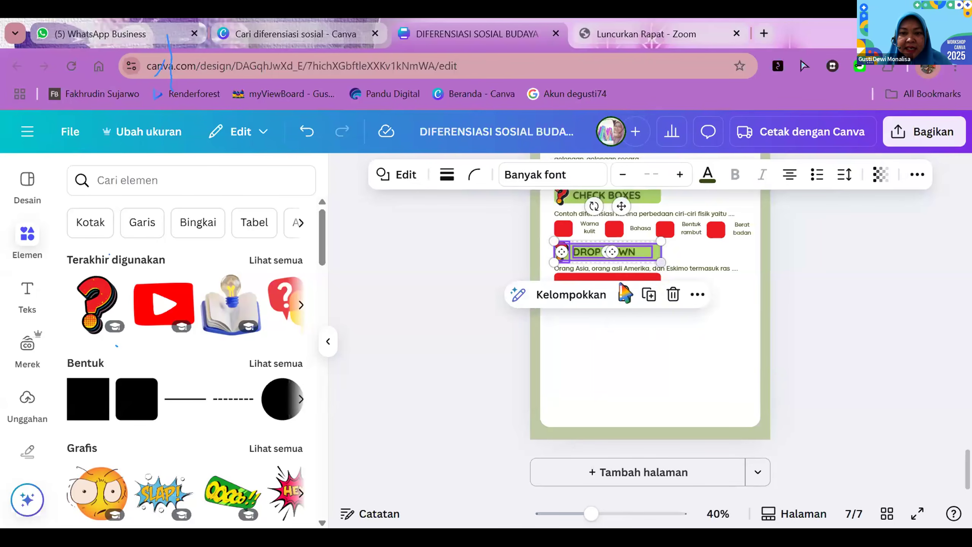
left_click(649, 294)
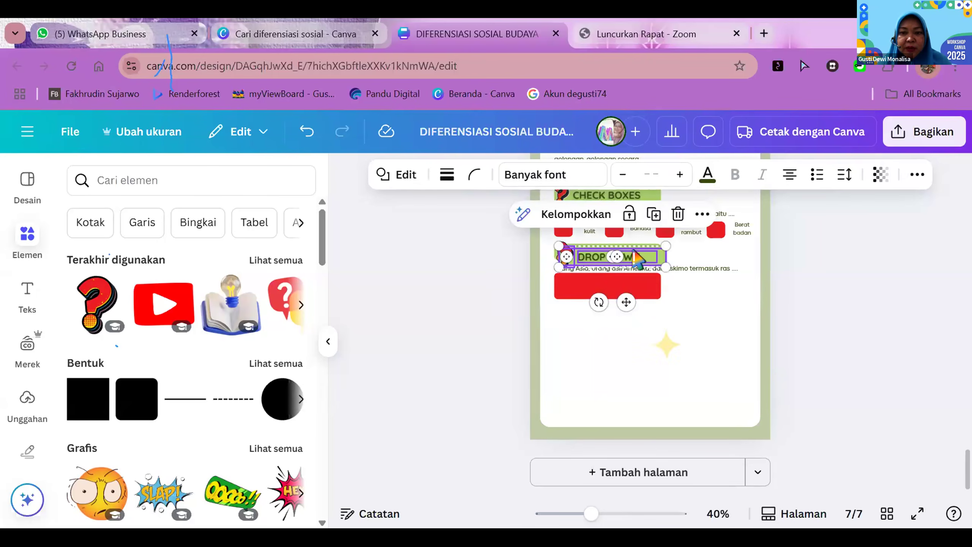
left_click_drag(624, 249, 624, 307)
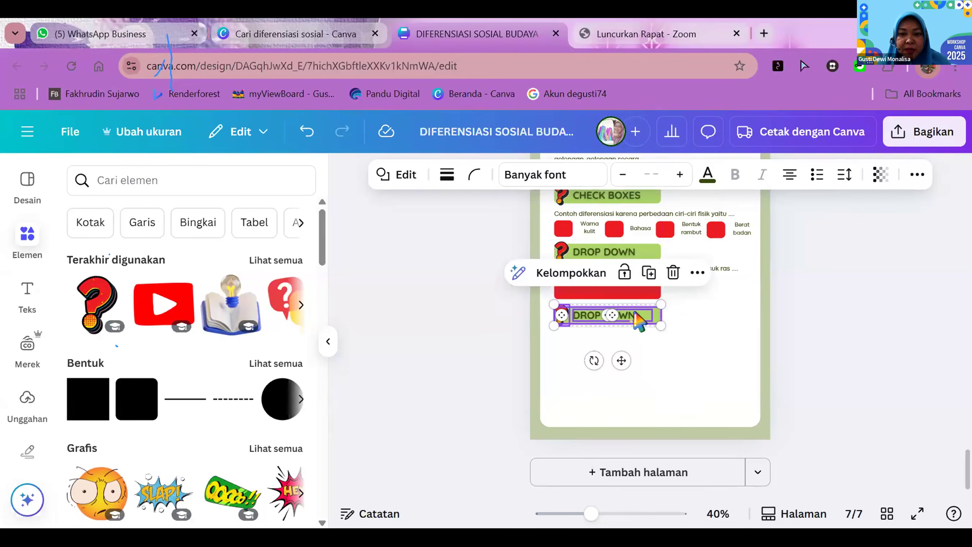
Replace the text of the lowest copied heading with "LIST"
left_click(637, 320)
double_click(637, 320)
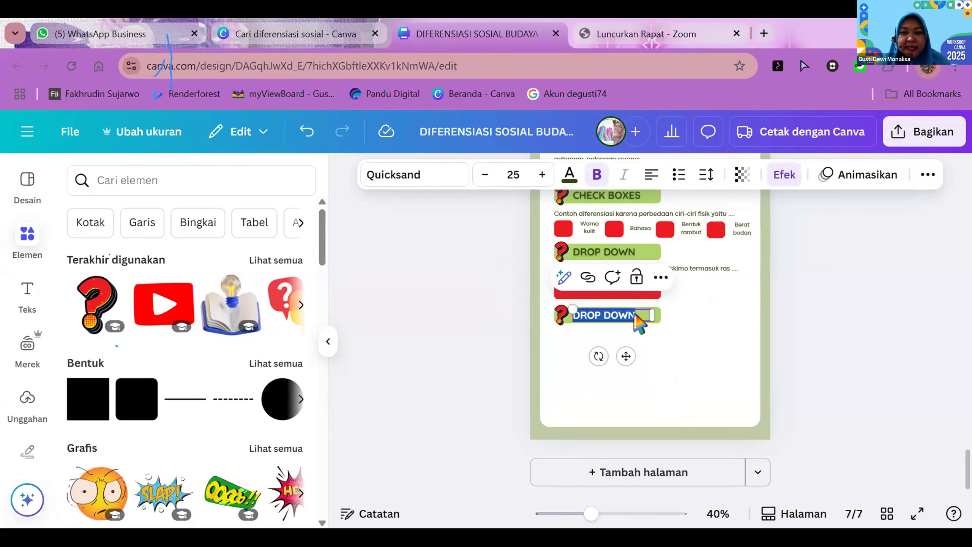
type("LIST")
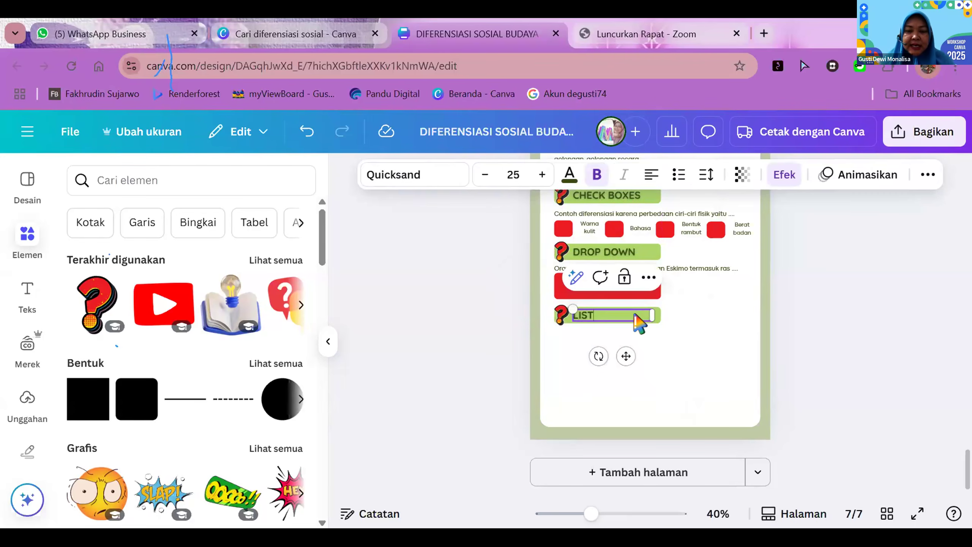
left_click(794, 304)
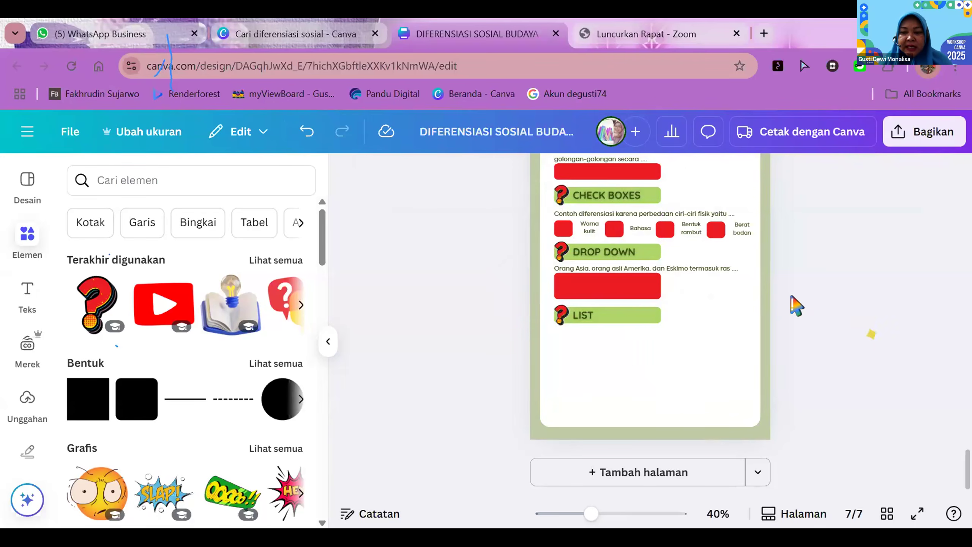
Duplicate the DROP DOWN question under the LIST heading and replace its text with "Diferensiasi profesi berdasarkan pada sifat manusia yaitu ...."
left_click(702, 270)
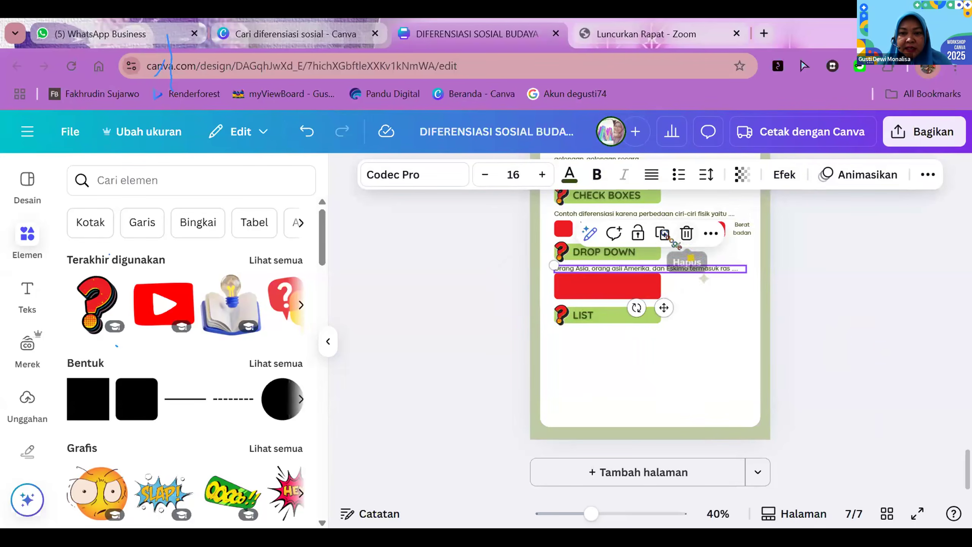
key("ctrl+d")
left_click_drag(670, 273, 672, 333)
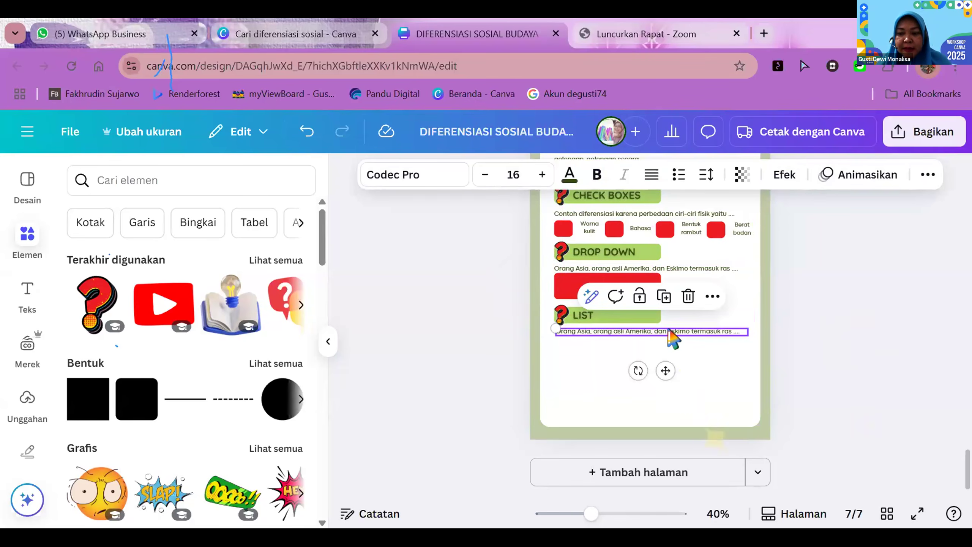
double_click(673, 332)
key("BackSpace")
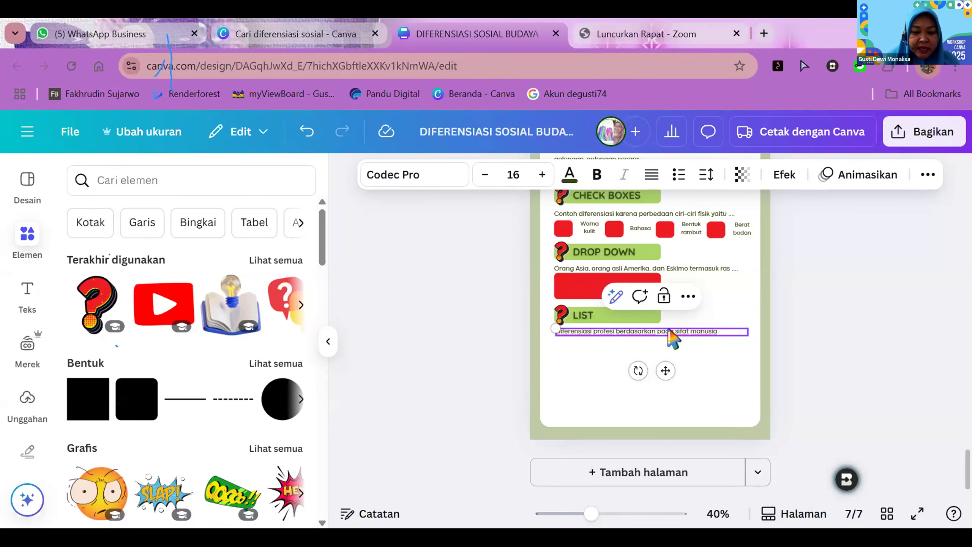
type("yaitu ....")
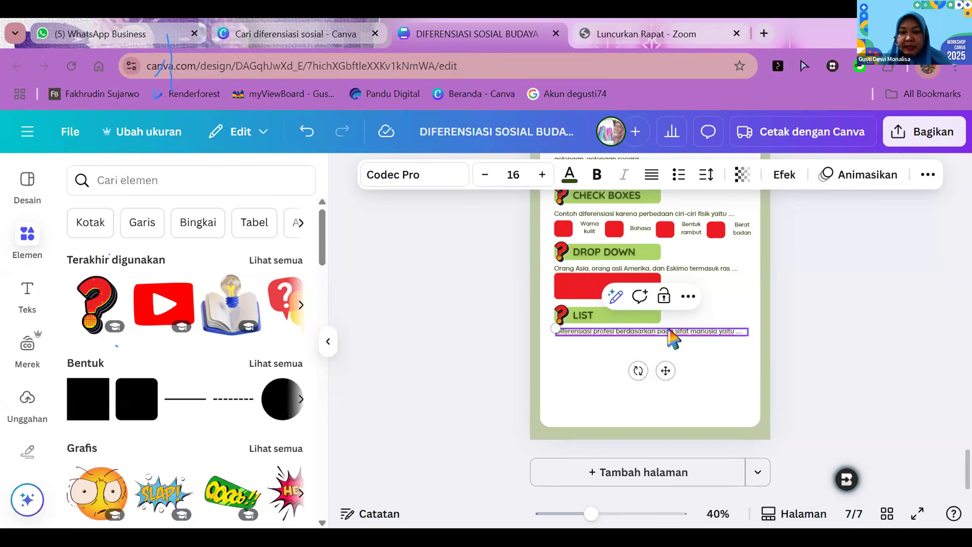
Duplicate the tall red answer box of the DROP DOWN question and place the copy under the LIST question
left_click(573, 289)
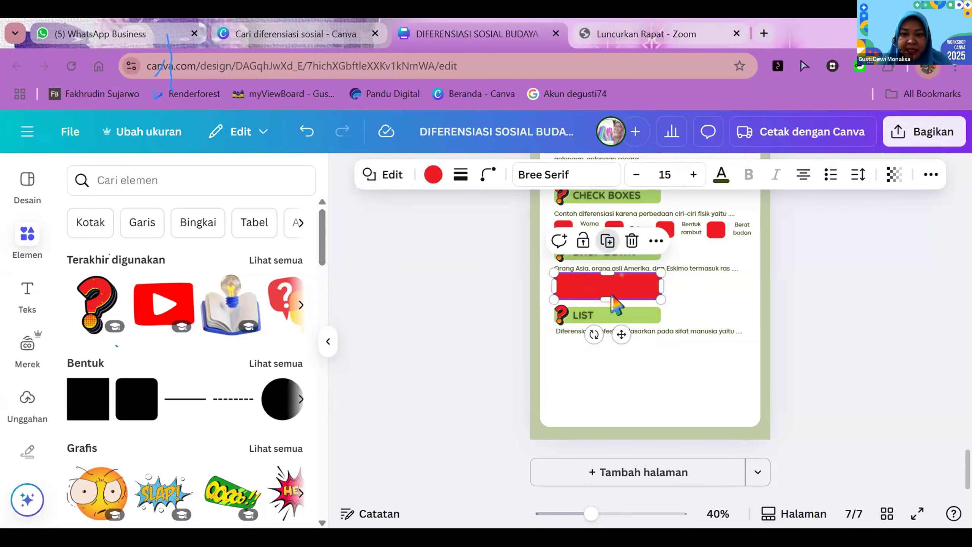
left_click(607, 241)
left_click_drag(613, 299, 609, 341)
left_click(780, 304)
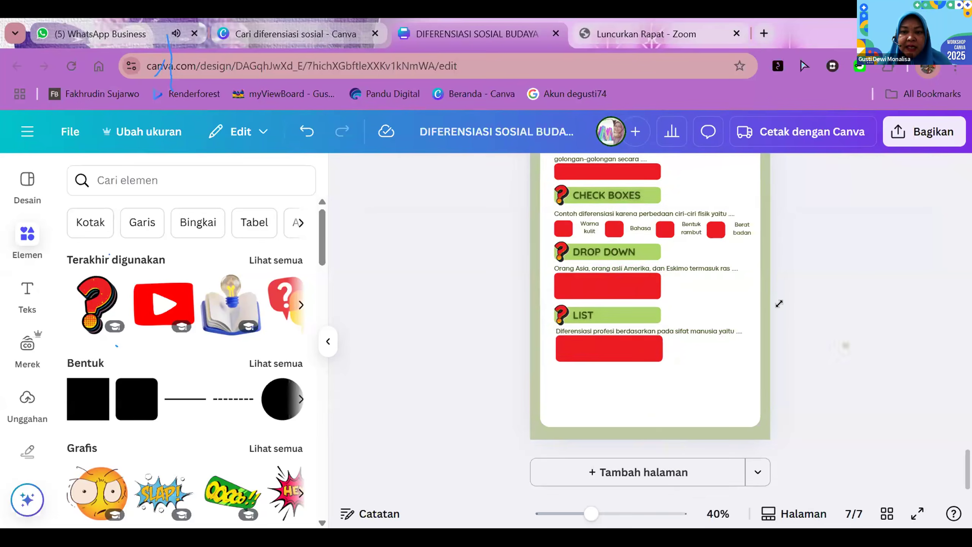
scroll(779, 303, "up", 3)
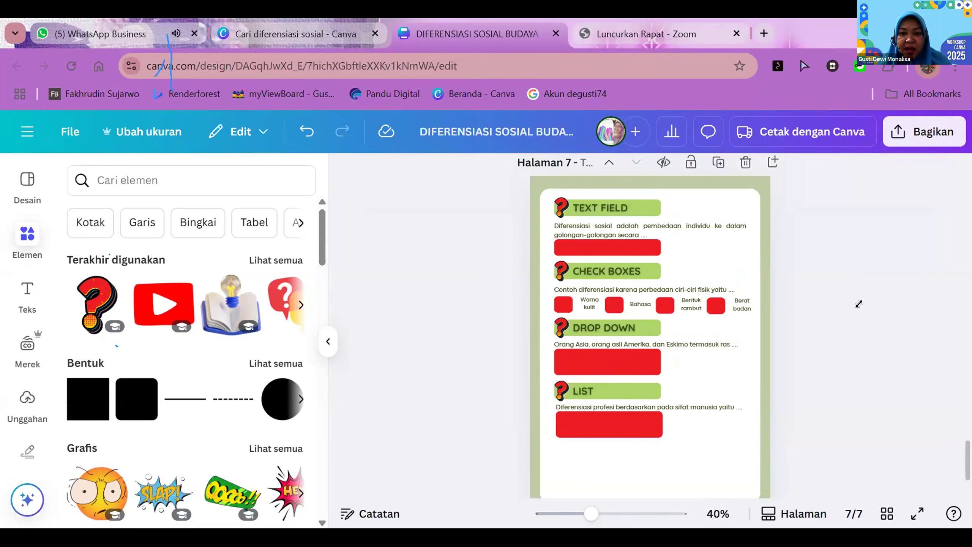
scroll(859, 303, "down", 3)
scroll(859, 303, "up", 3)
scroll(859, 303, "down", 3)
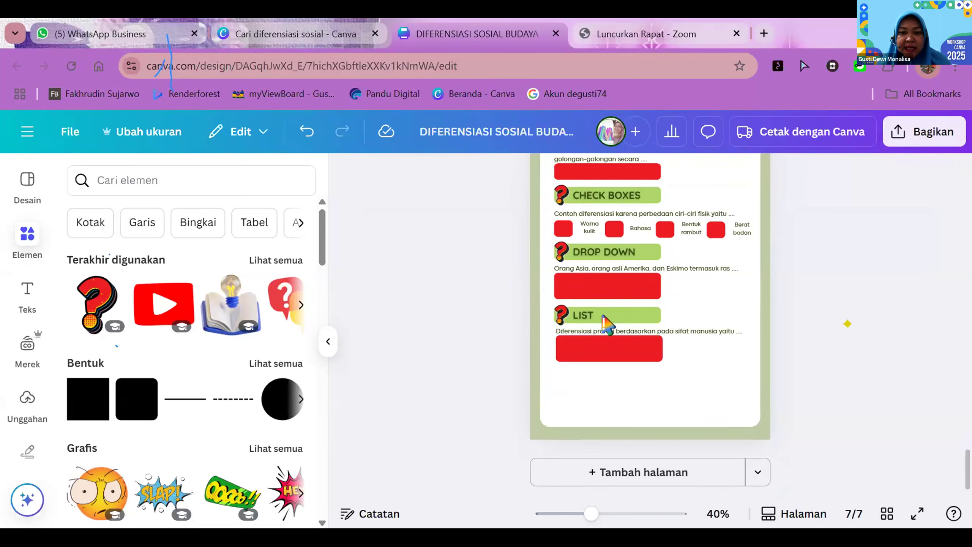
left_click(580, 320)
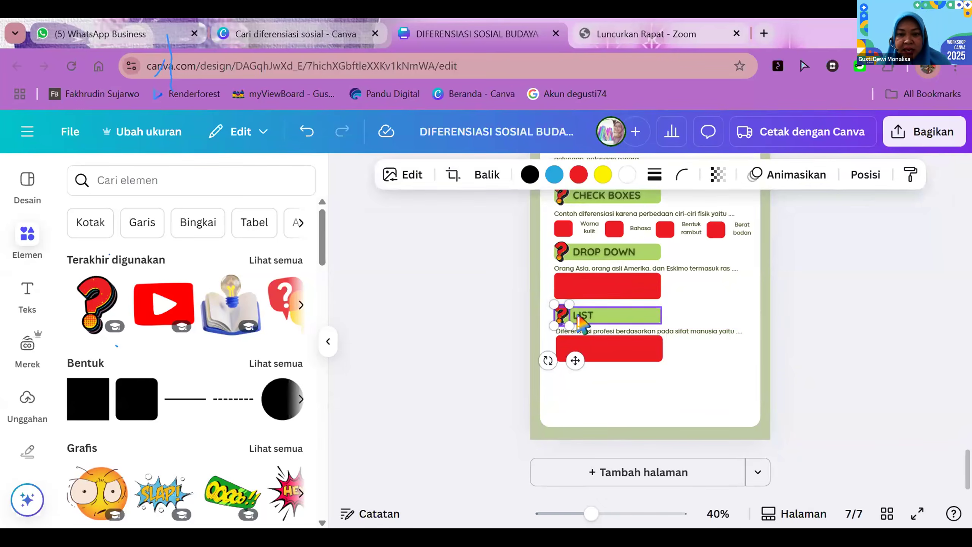
left_click(579, 316, "shift")
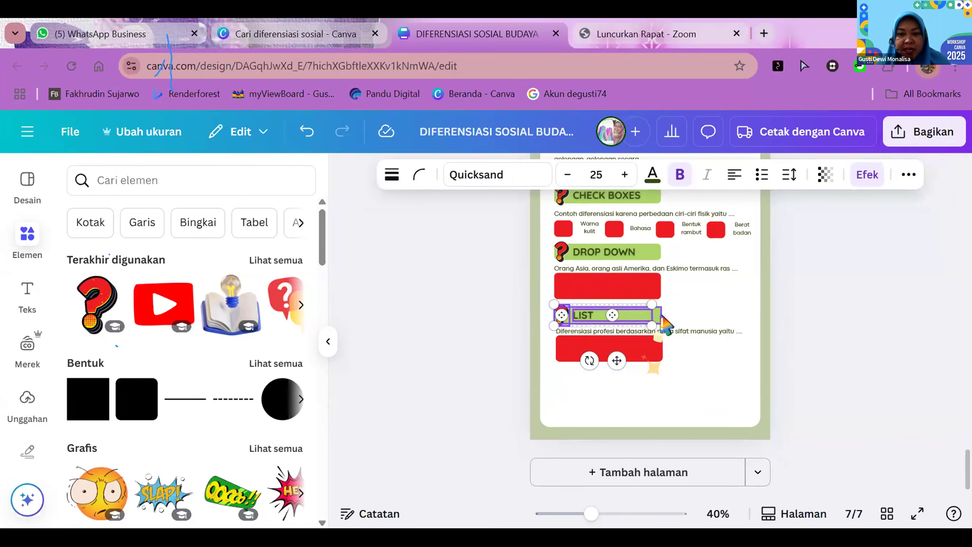
left_click(662, 319, "shift")
left_click(663, 321, "shift")
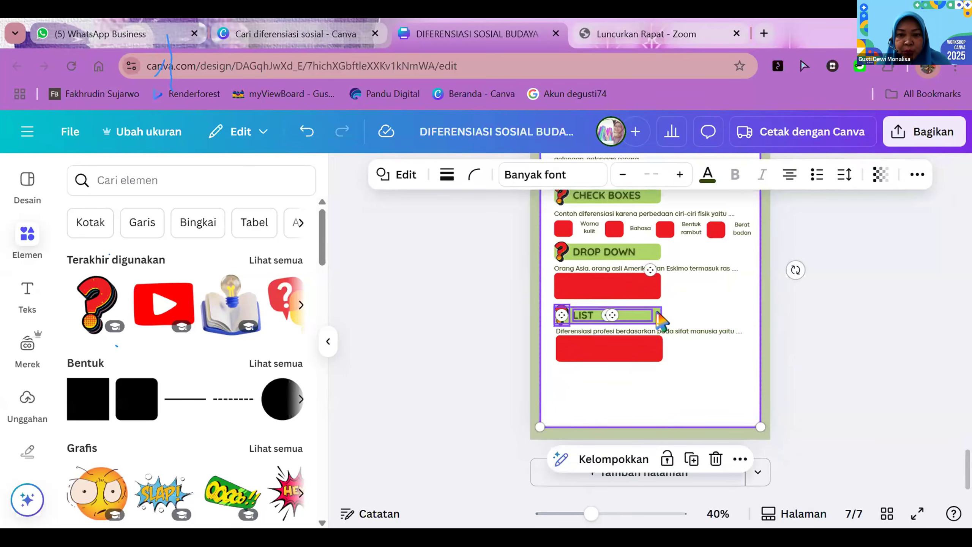
left_click(823, 394)
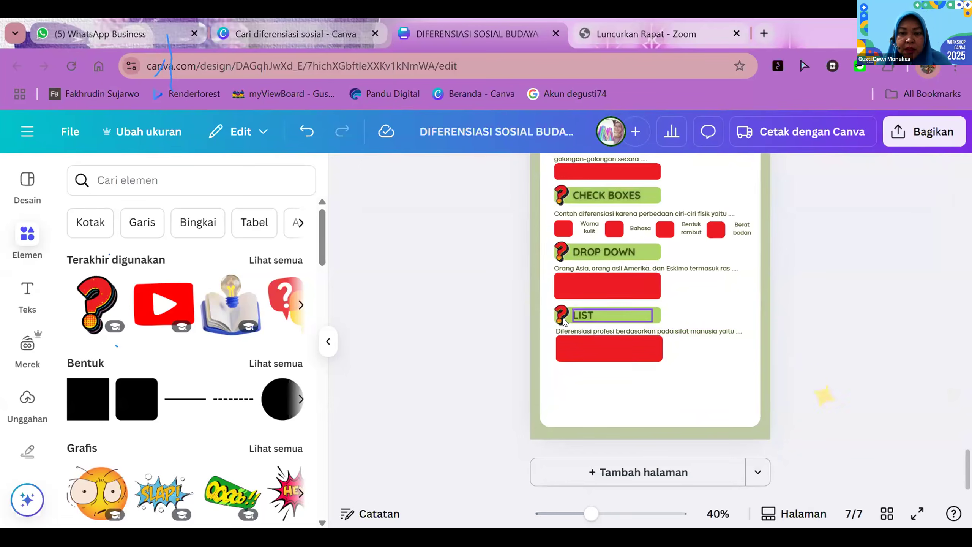
Duplicate the LIST heading with its question mark and green banner, and place the copy below the lowest red box
left_click(565, 321)
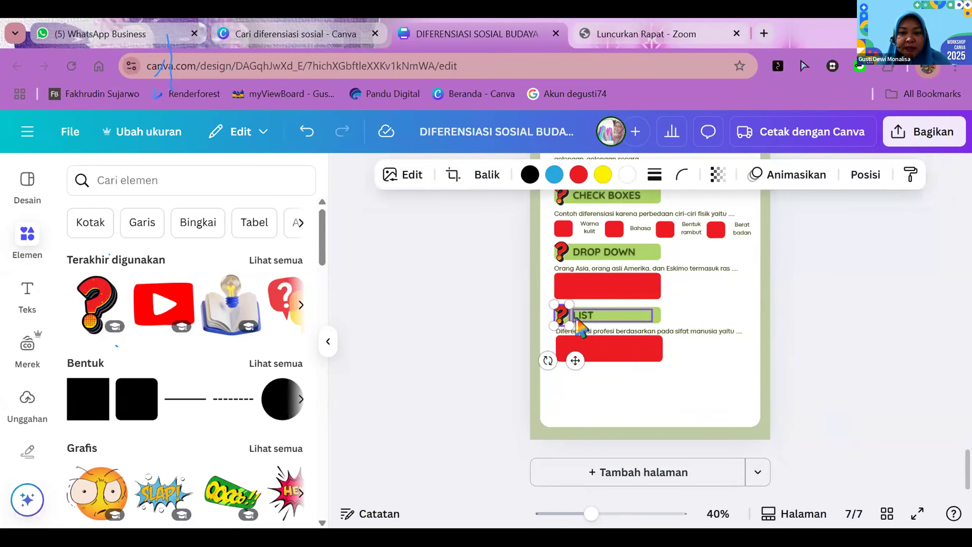
left_click(645, 319, "shift")
left_click(657, 318, "shift")
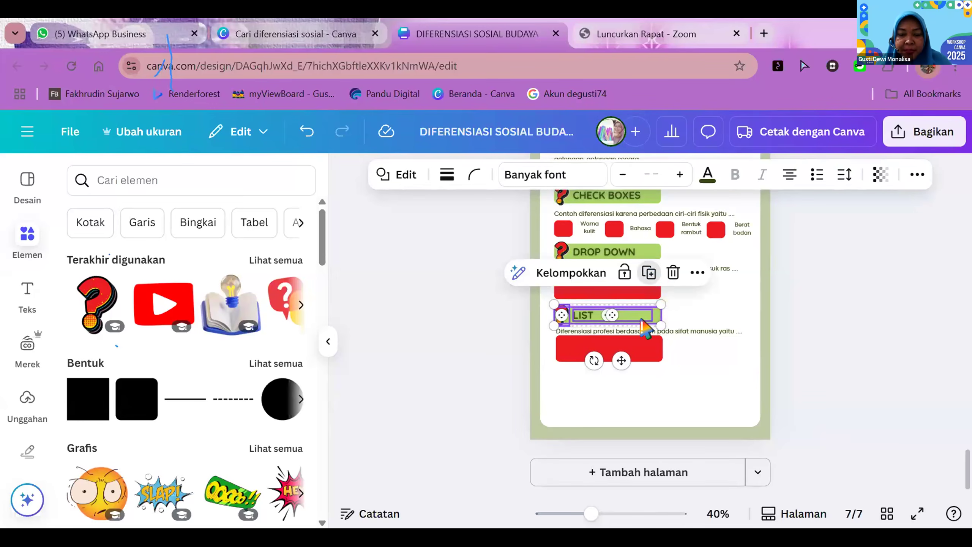
left_click_drag(645, 328, 633, 372)
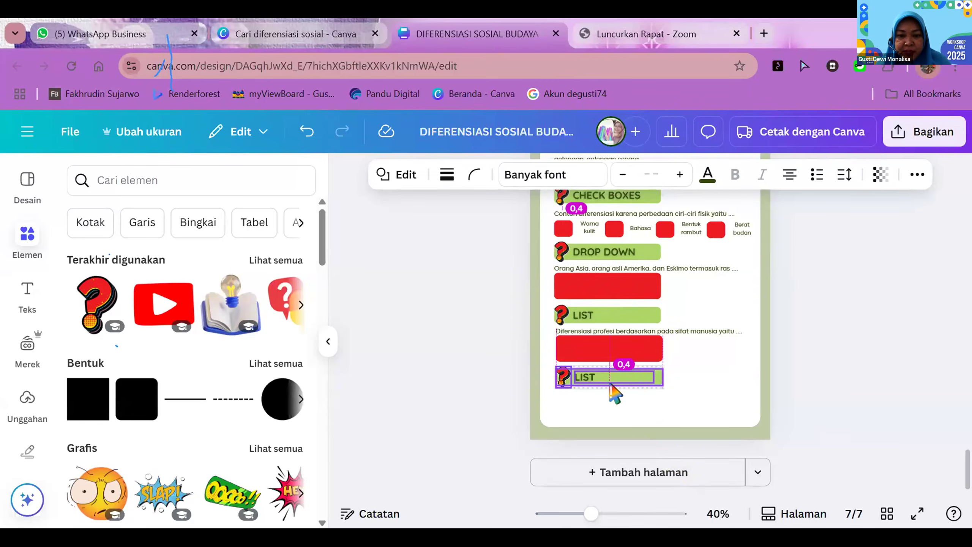
left_click(796, 355)
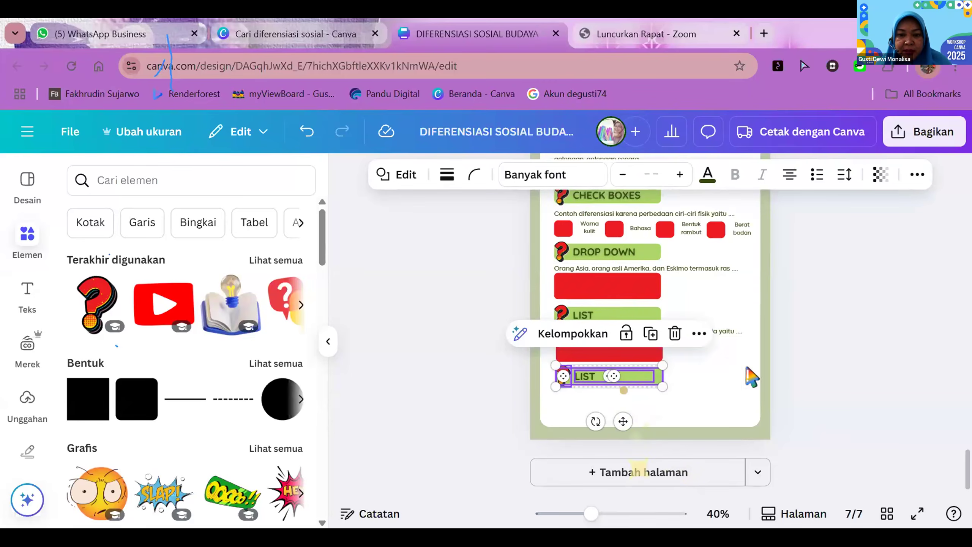
Replace the text of the lowest copied heading with "RADIO FIELD"
double_click(599, 377)
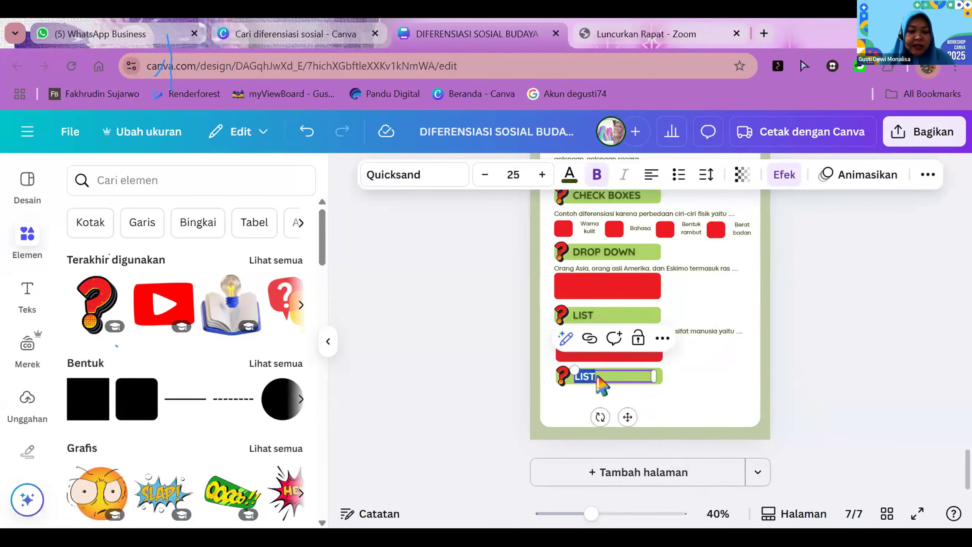
type("RADIO FIELD")
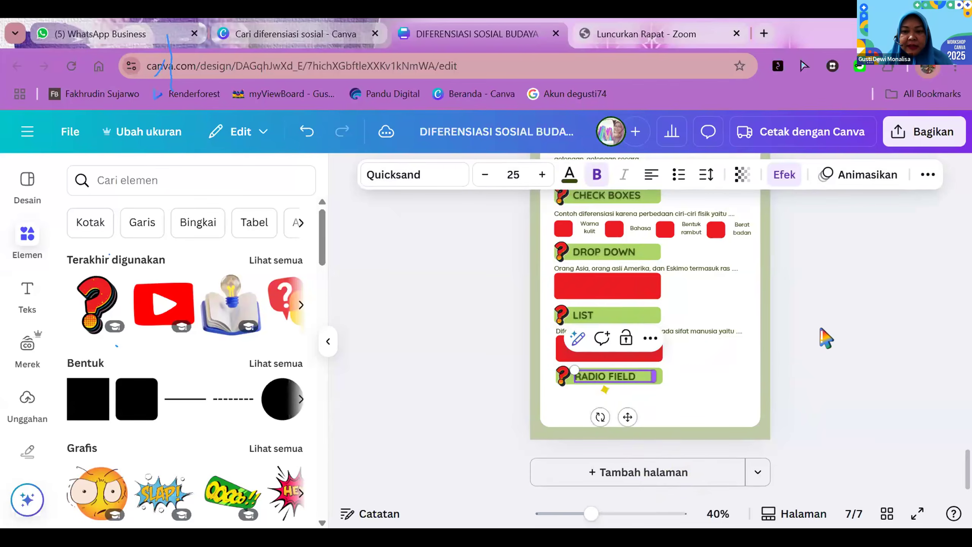
left_click(824, 336)
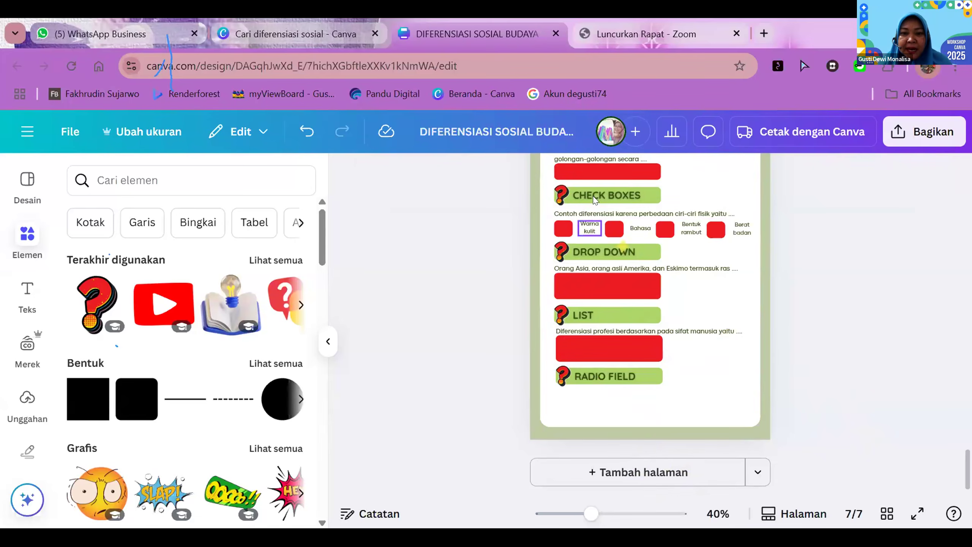
Try to duplicate the CHECK BOXES row of red squares and labels and move the copy down the page, and undo it
left_click(565, 231)
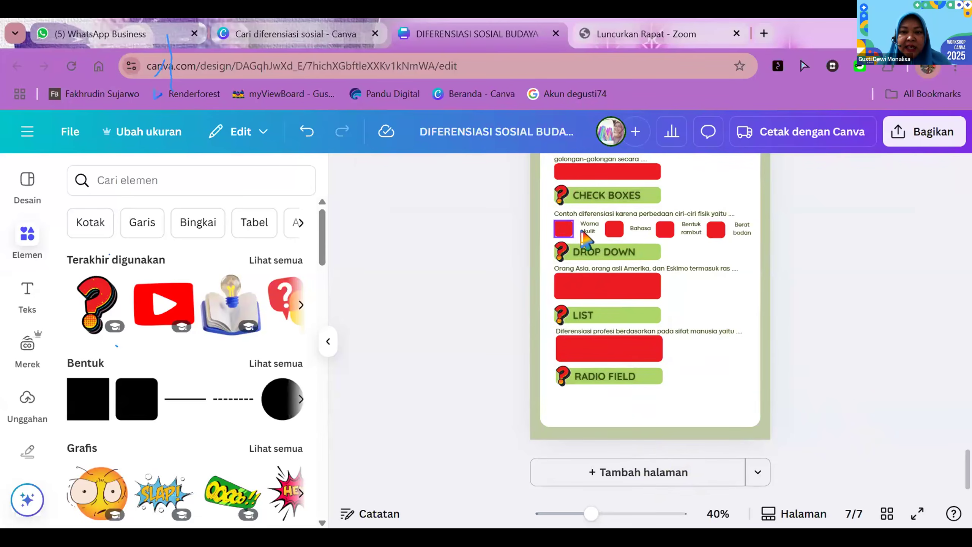
left_click(599, 228, "shift")
left_click(614, 229, "shift")
left_click(640, 228, "shift")
left_click(666, 229, "shift")
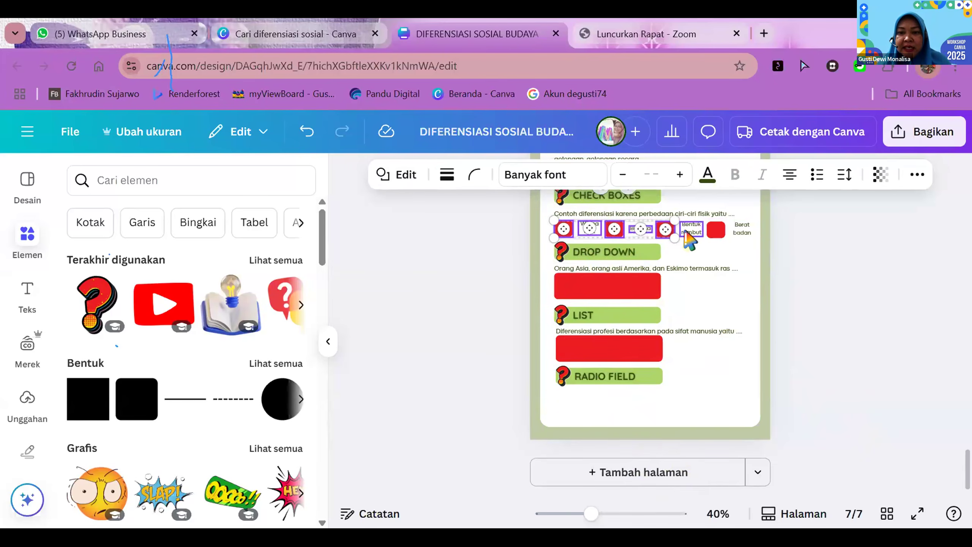
left_click(691, 229, "shift")
left_click(717, 232, "shift")
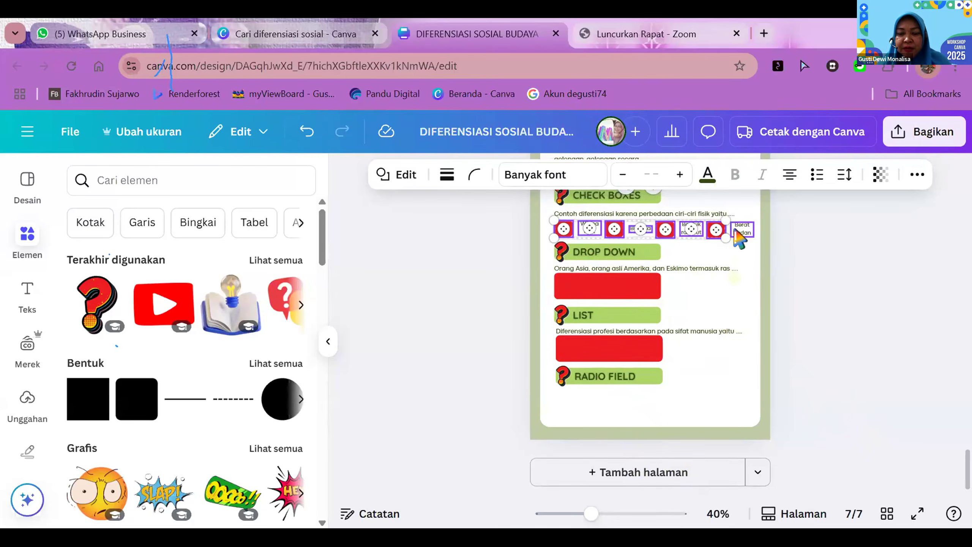
left_click(736, 230, "shift")
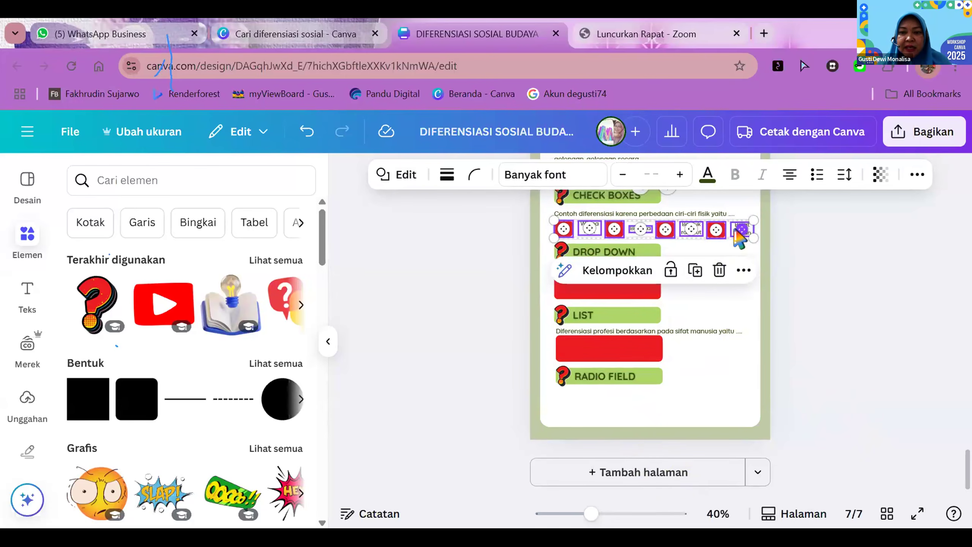
left_click(695, 270)
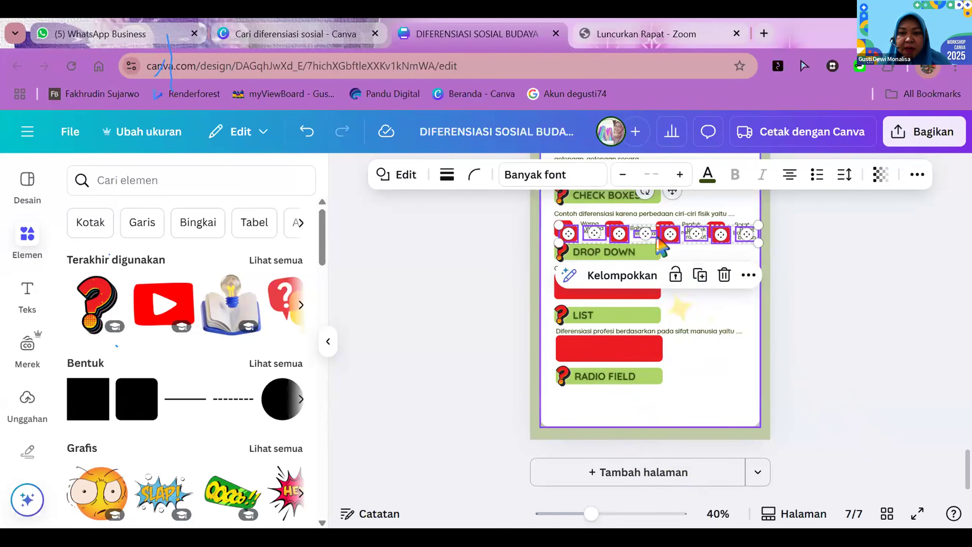
left_click_drag(655, 238, 658, 322)
left_click(659, 322)
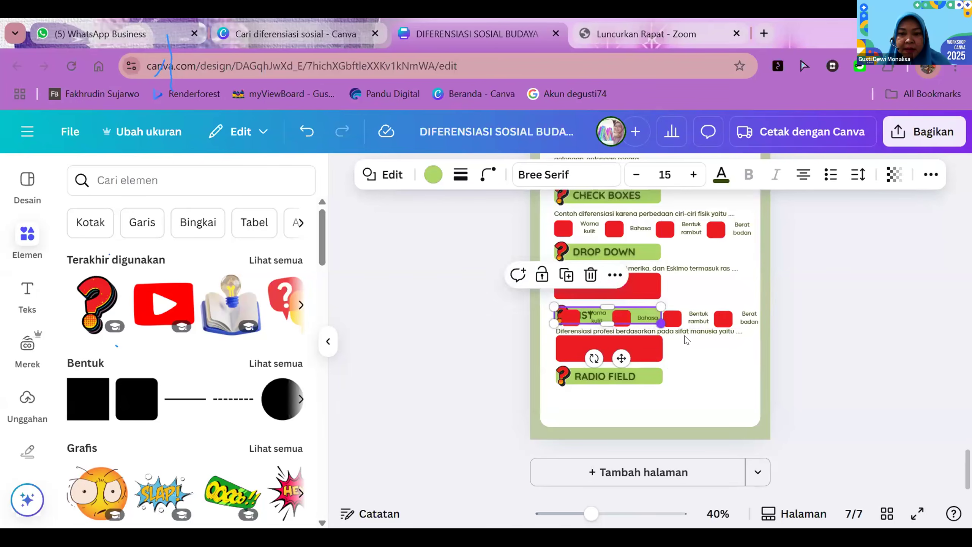
left_click(306, 131)
left_click(306, 131)
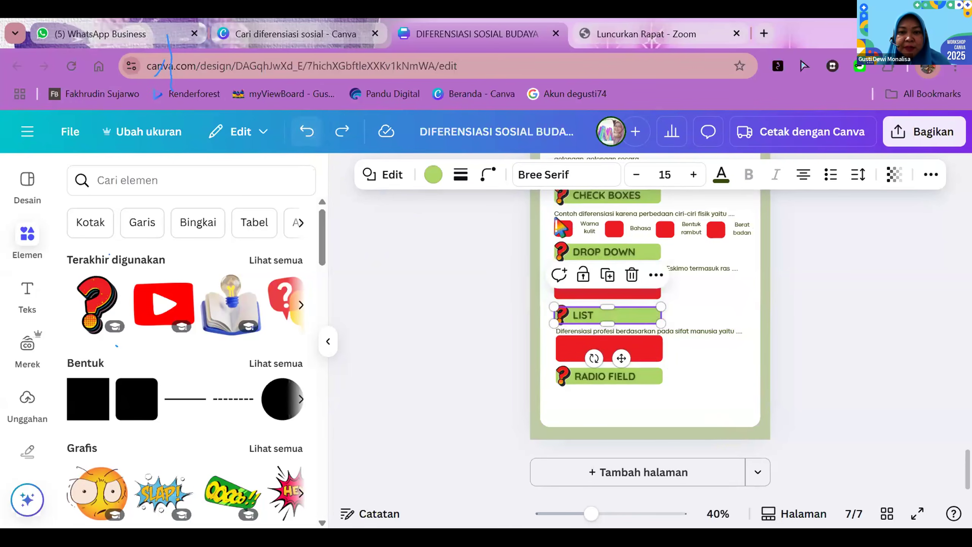
Duplicate the CHECK BOXES row of four red squares with their labels, and place the copy below the RADIO FIELD heading
left_click(563, 229)
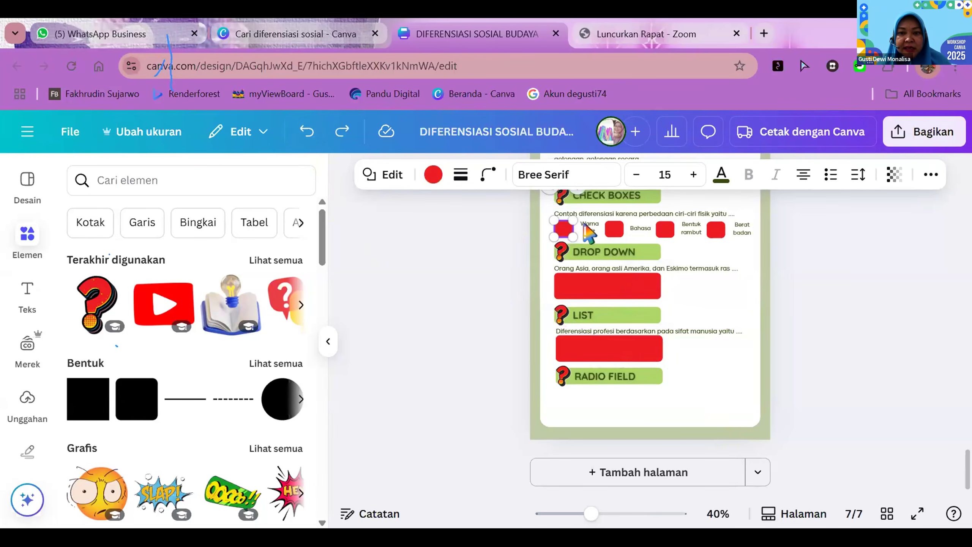
left_click(614, 229, "shift")
left_click(640, 229, "shift")
left_click(666, 229, "shift")
left_click(691, 228, "shift")
left_click(716, 230, "shift")
left_click(742, 230, "shift")
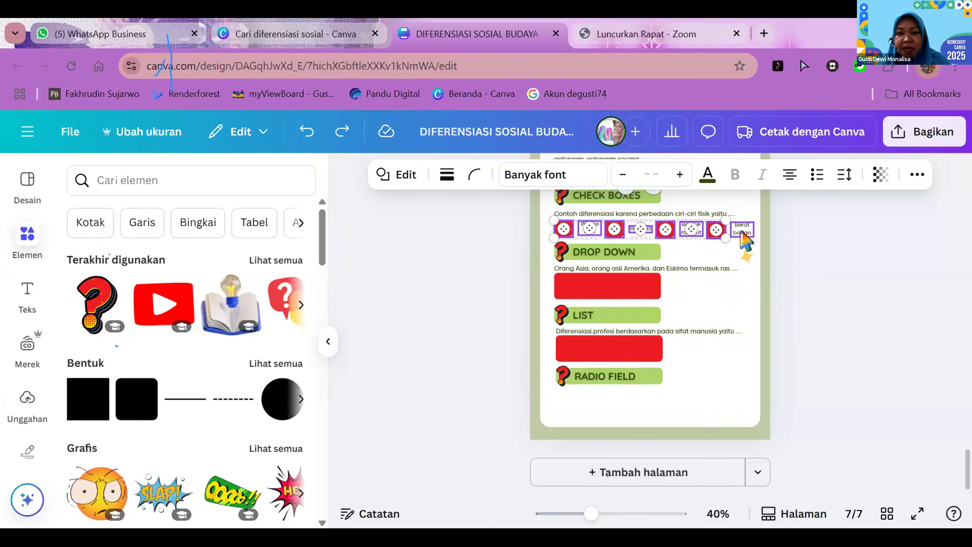
left_click(743, 232, "shift")
left_click(695, 271)
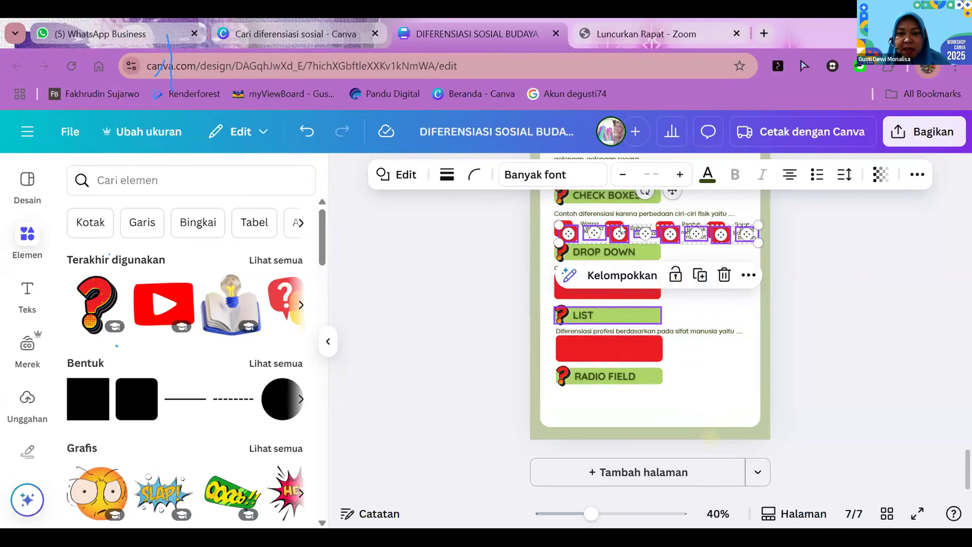
left_click_drag(631, 240, 633, 324)
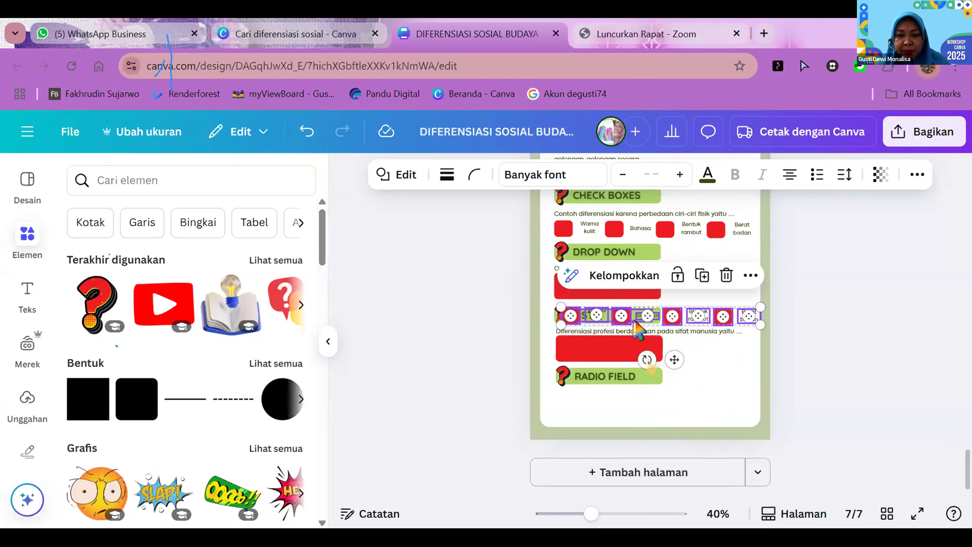
left_click_drag(637, 325, 626, 404)
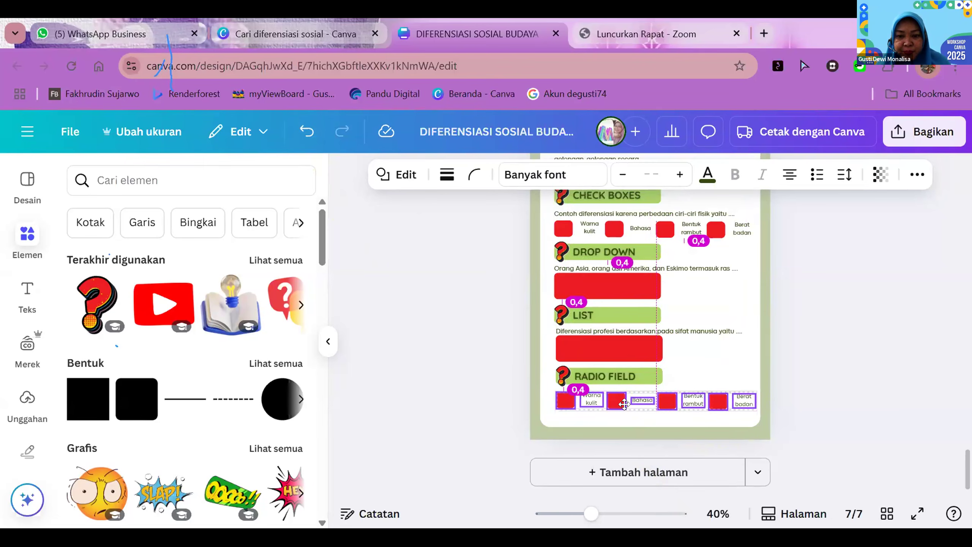
left_click_drag(625, 401, 626, 401)
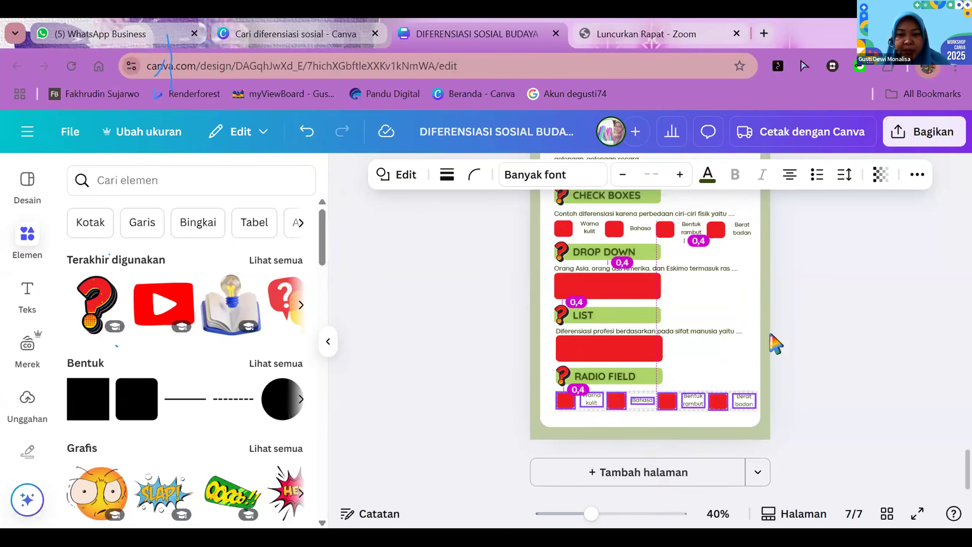
left_click(801, 334)
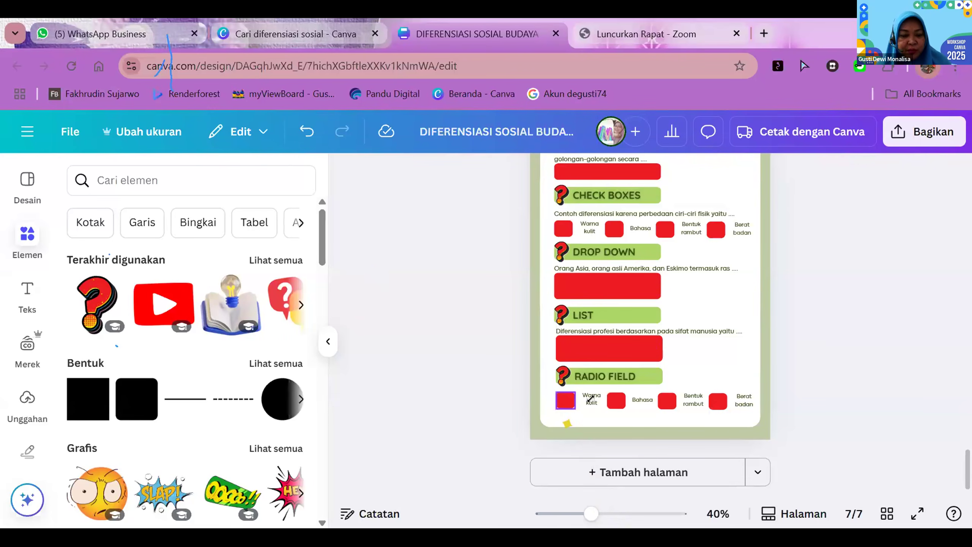
Move the row of four red squares and labels under RADIO FIELD slightly down to leave space below the heading
left_click(565, 401)
left_click(592, 399, "shift")
left_click(616, 401, "shift")
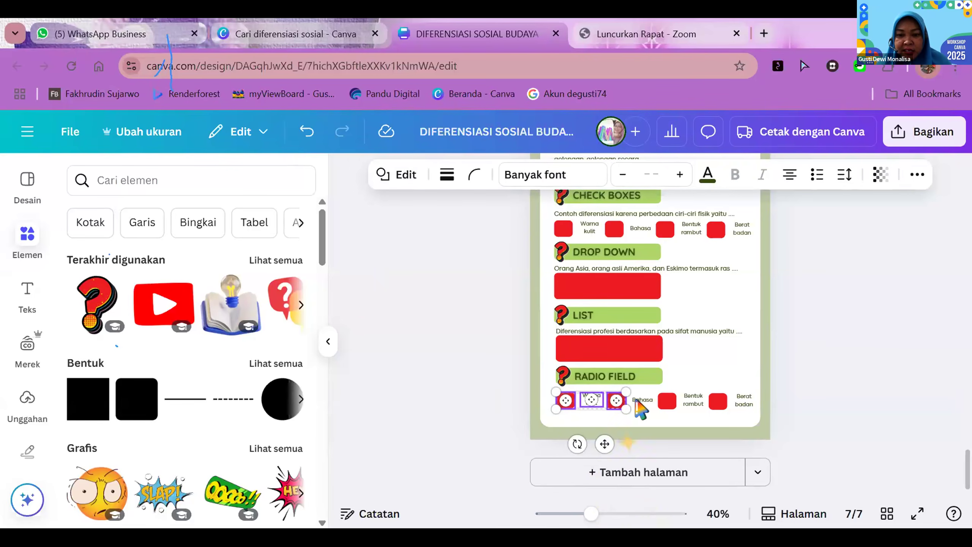
left_click(642, 399, "shift")
left_click(667, 400, "shift")
left_click(692, 400, "shift")
left_click(718, 401, "shift")
left_click(743, 400, "shift")
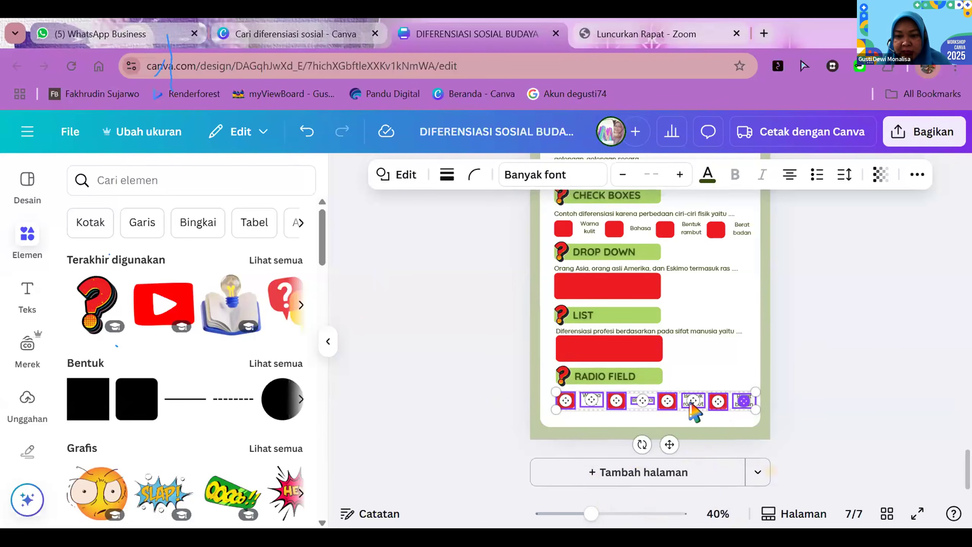
left_click_drag(680, 401, 676, 409)
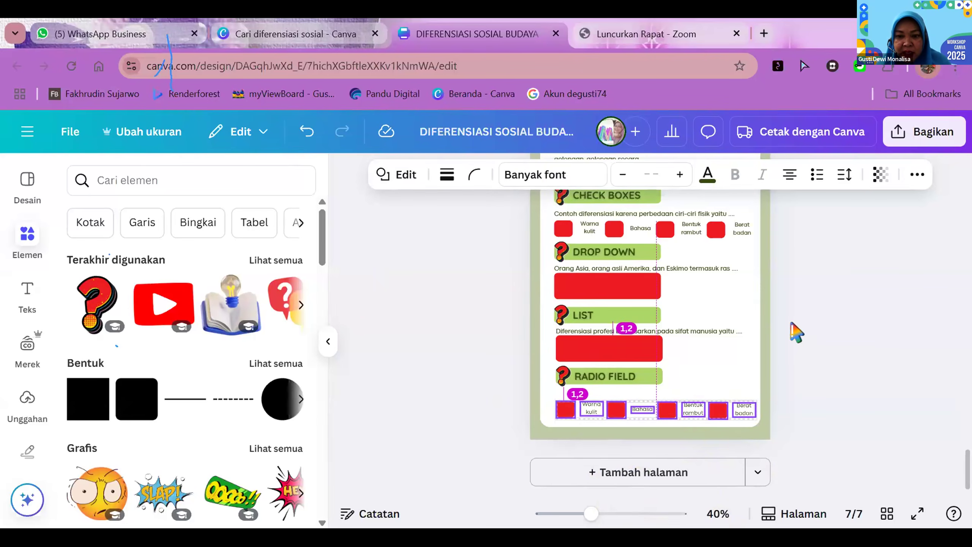
Duplicate the LIST question sentence and place the copy directly below the RADIO FIELD heading
left_click(722, 331)
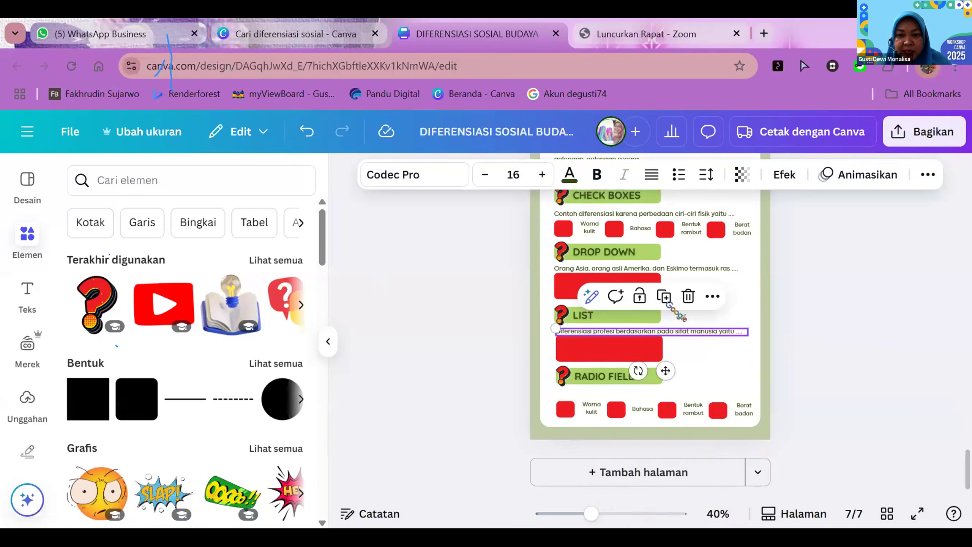
left_click(664, 296)
left_click(697, 347)
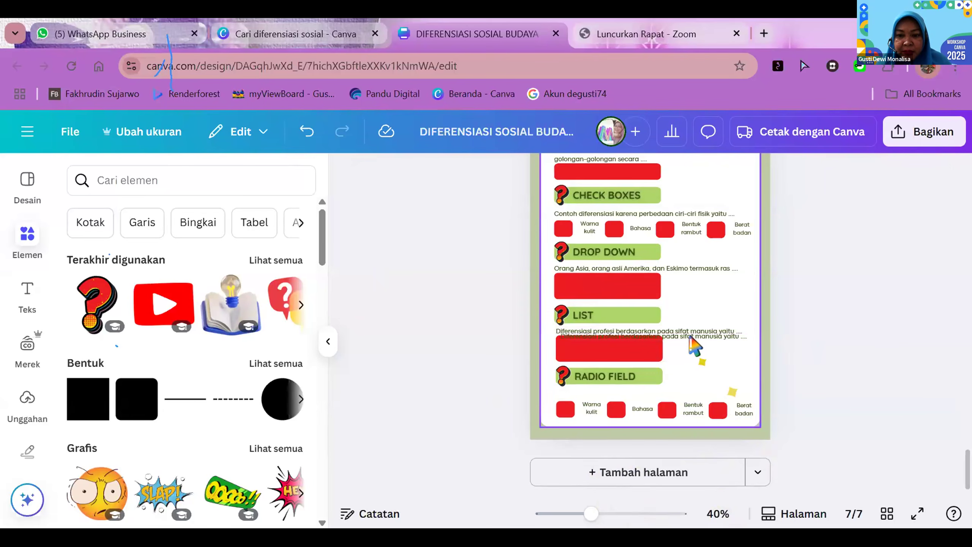
left_click_drag(692, 347, 678, 385)
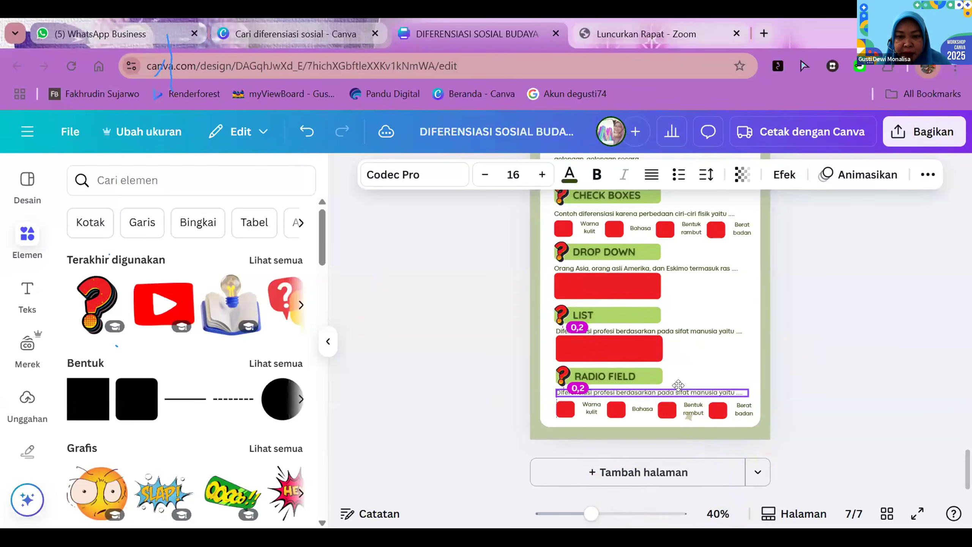
Replace the RADIO FIELD question sentence with "Diferensiasi berdasarkan agama dalam suatu kelompok sosial di sebut ...."
double_click(687, 393)
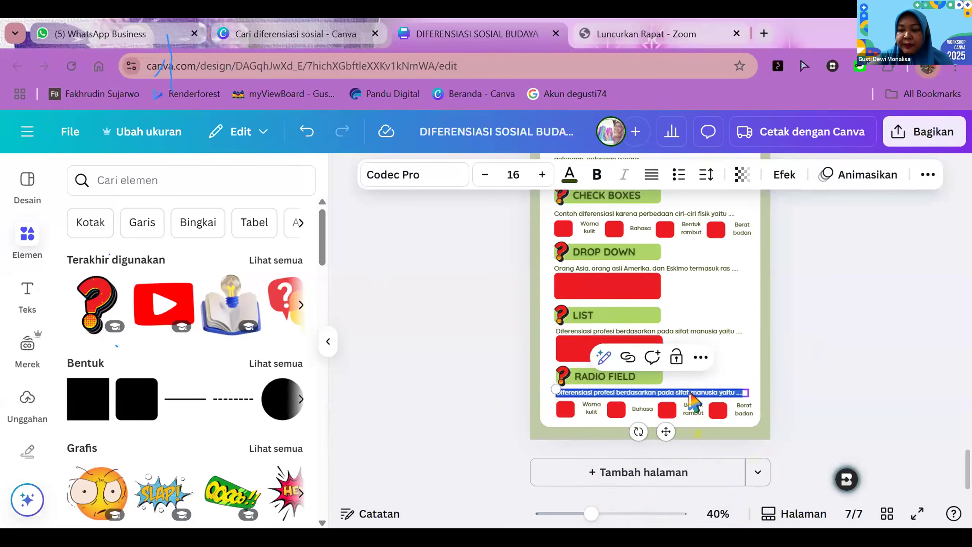
key("BackSpace")
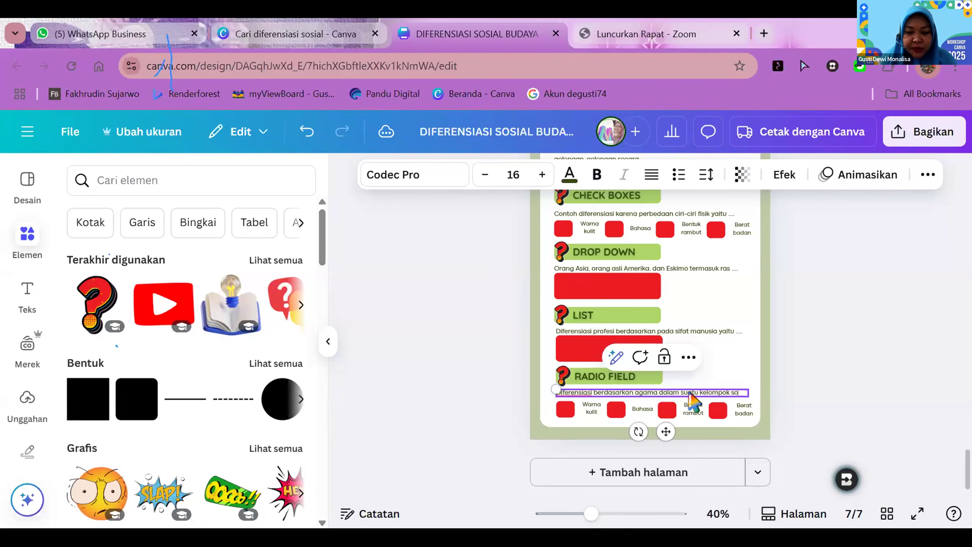
type("cial")
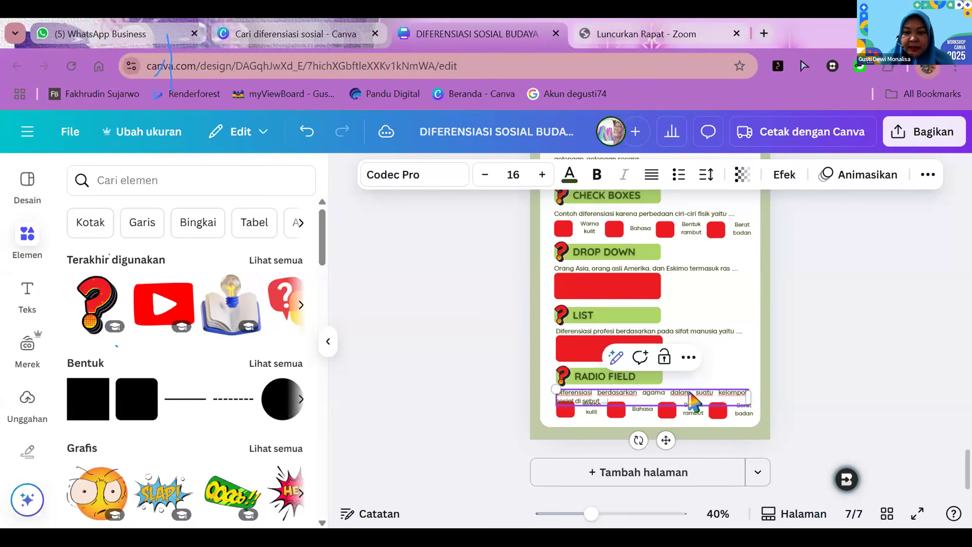
left_click(722, 362)
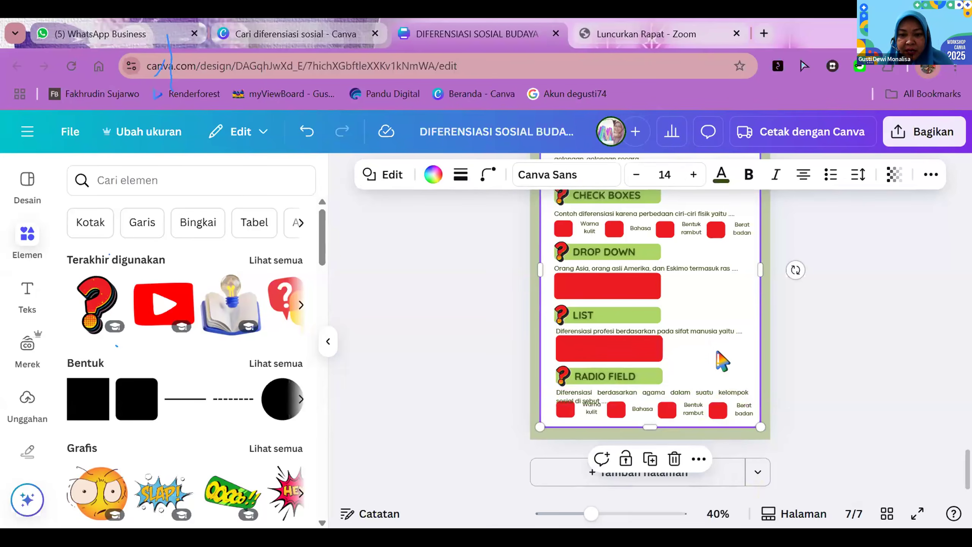
Move the RADIO FIELD row of four red squares and labels down, clear of the two-line question
left_click(565, 410)
left_click(591, 409, "shift")
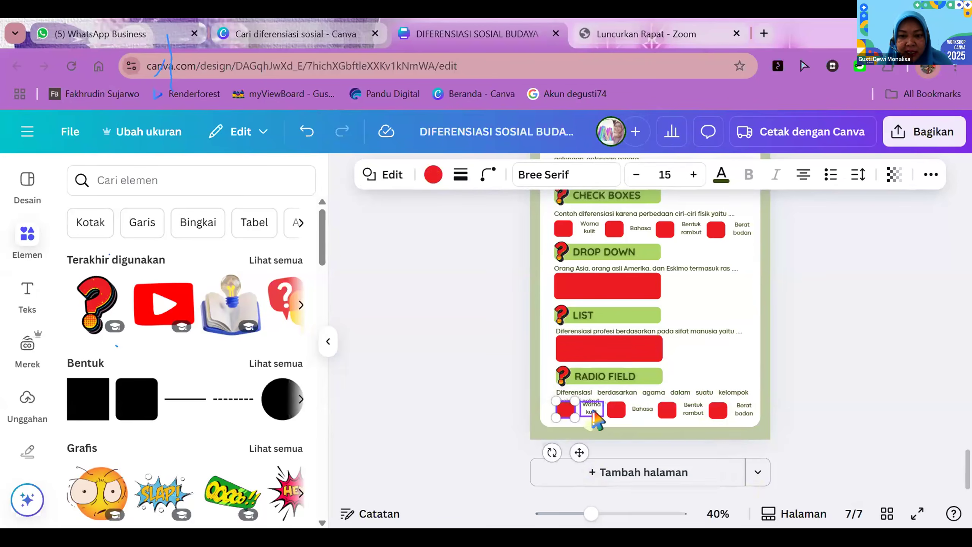
left_click(616, 410, "shift")
left_click(642, 409, "shift")
left_click(668, 410, "shift")
left_click(693, 409, "shift")
left_click(718, 410, "shift")
left_click(743, 409, "shift")
left_click(742, 414, "shift")
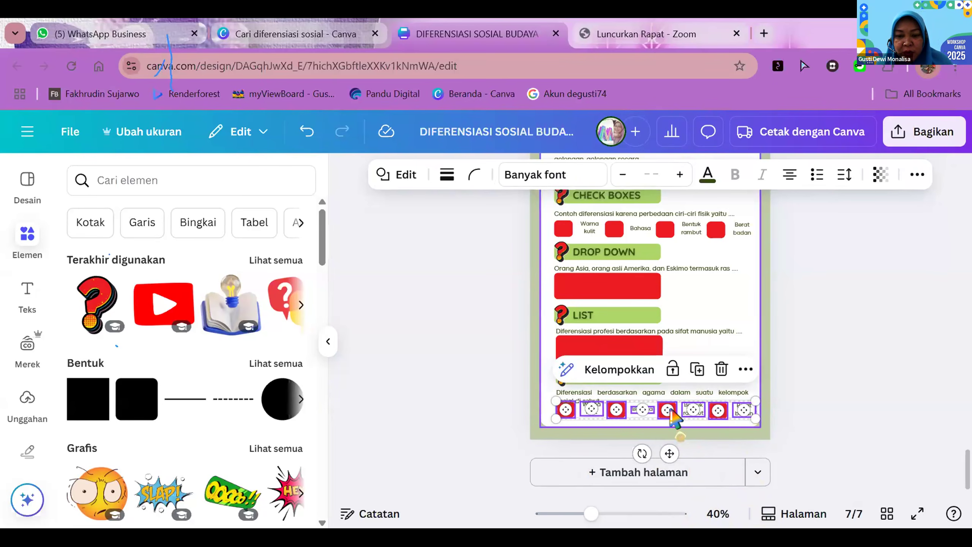
left_click_drag(672, 412, 674, 414)
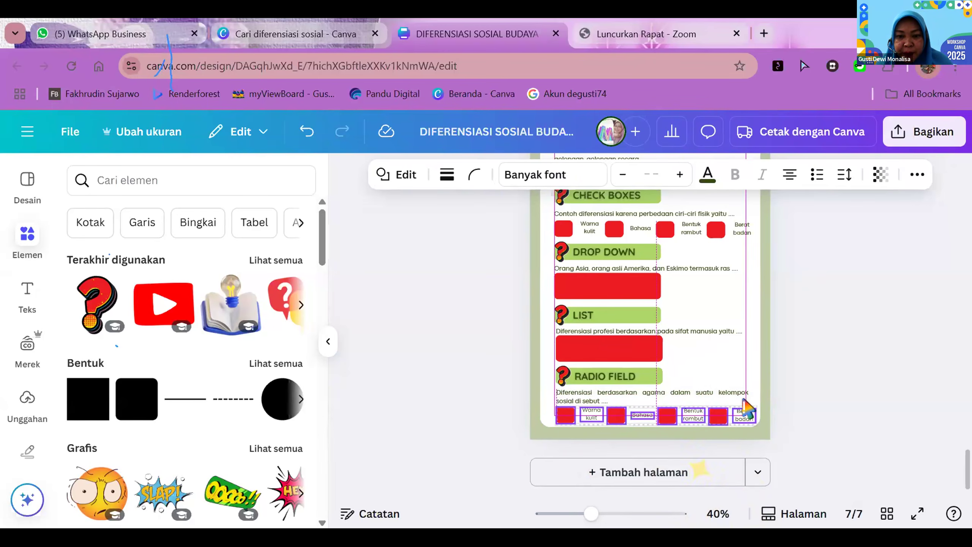
left_click(848, 369)
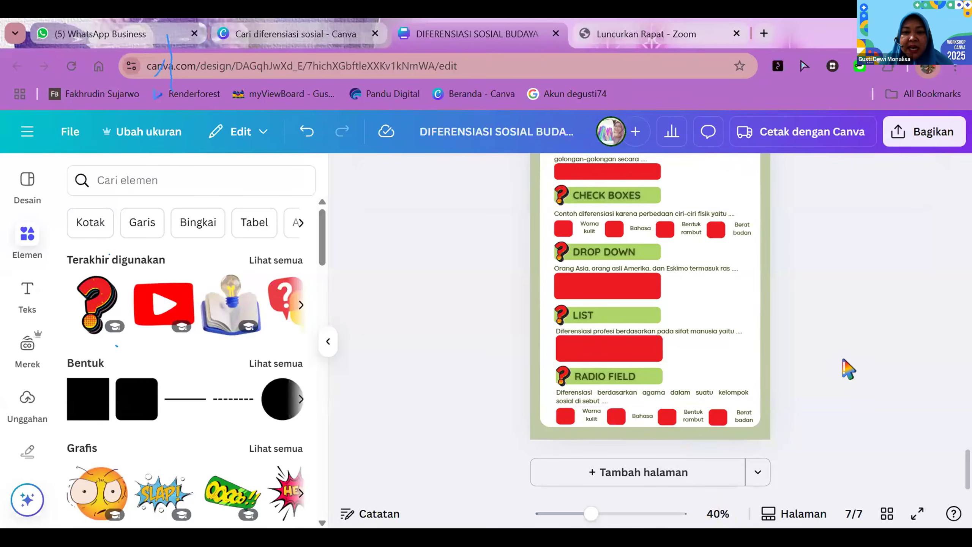
Rename the design as "LKPD SOSIOLOGI DIFERENSIASI SOSIAL BUDAYA"
scroll(847, 369, "up", 4)
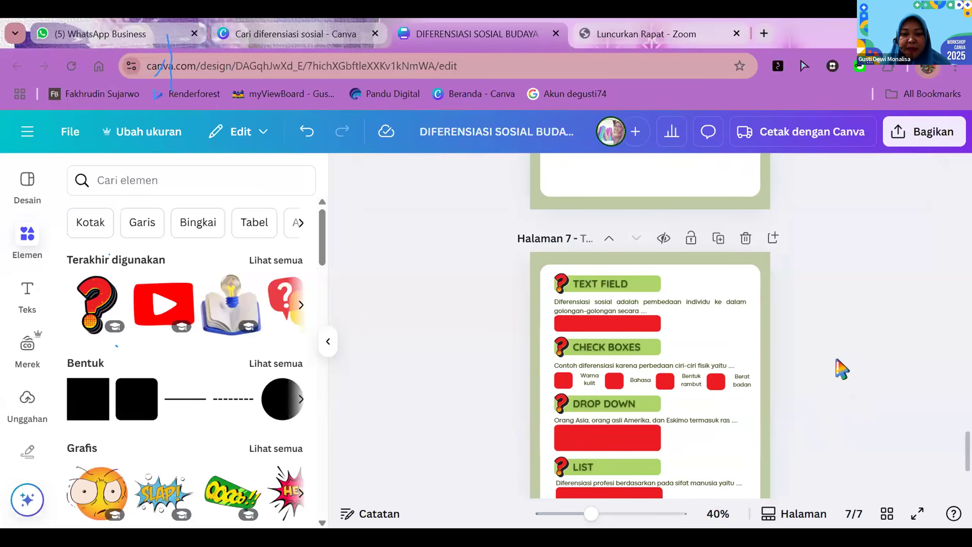
scroll(842, 369, "up", 20)
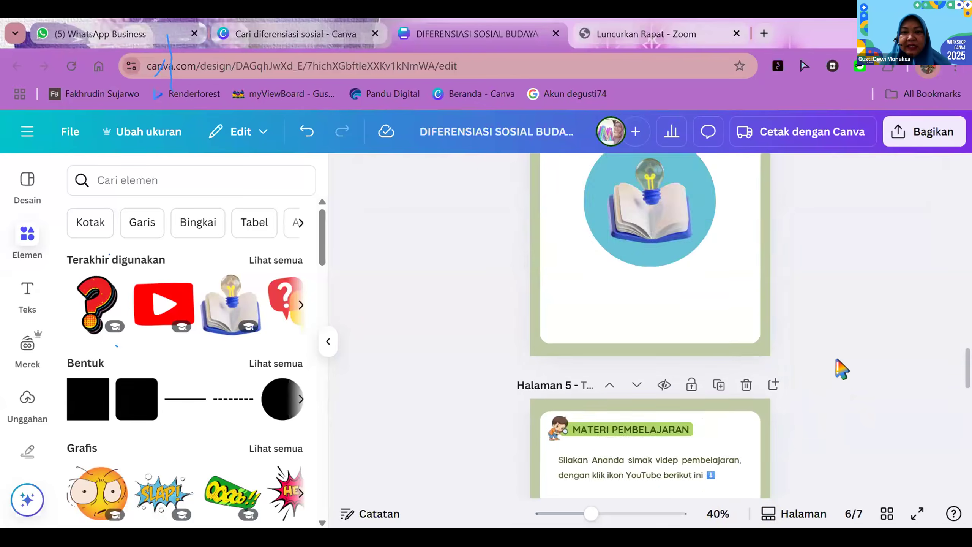
scroll(840, 366, "up", 20)
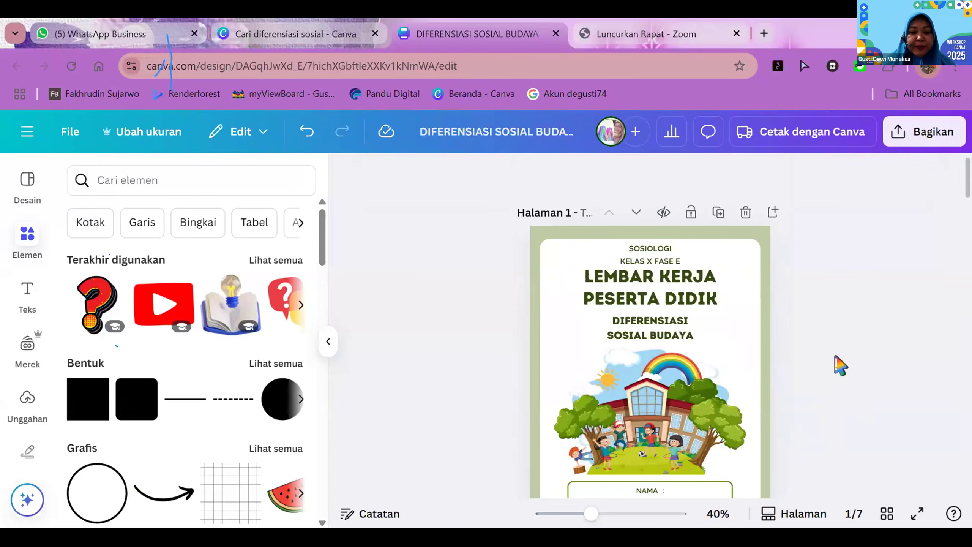
left_click(421, 125)
left_click_drag(415, 129, 580, 132)
type("L")
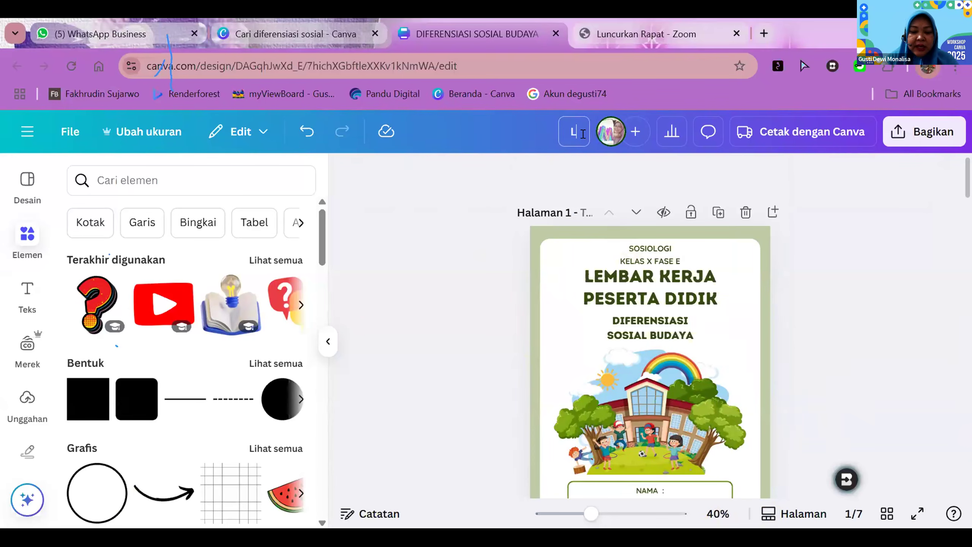
type("KPD")
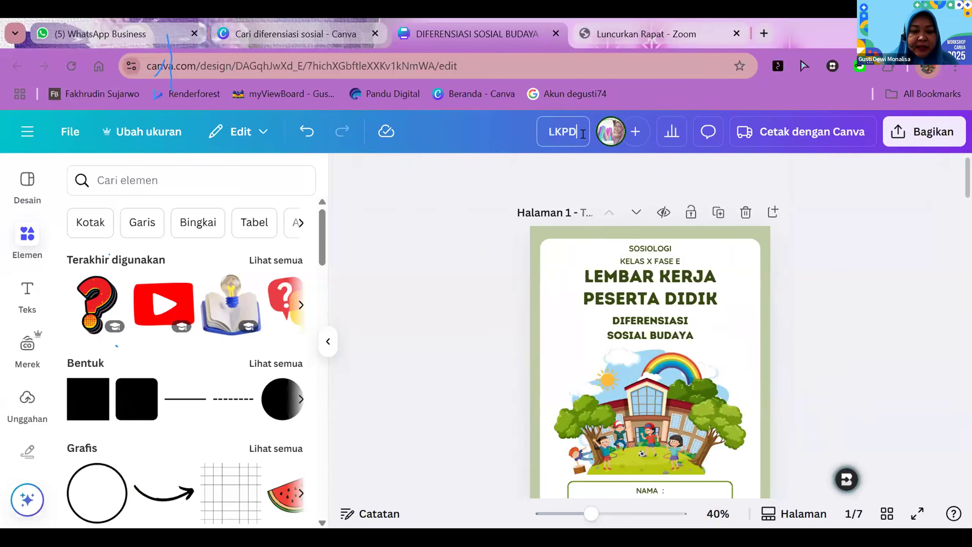
type(" SOSIOLOG")
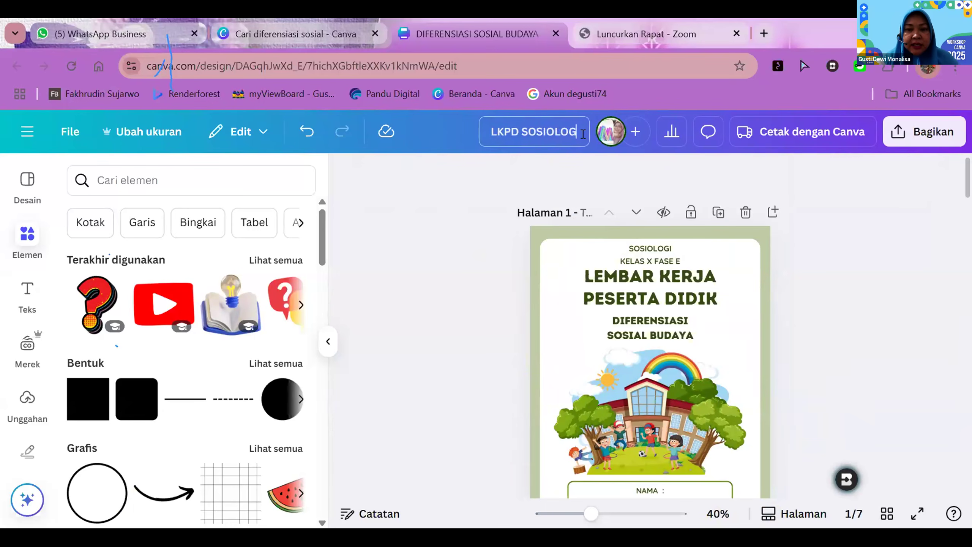
type("I DIFERE")
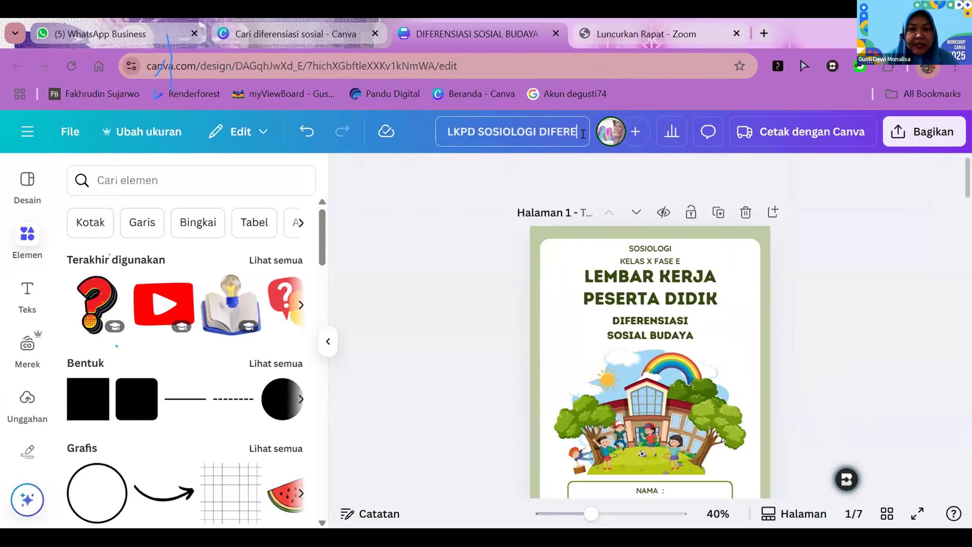
type("NSIAI")
key("BackSpace")
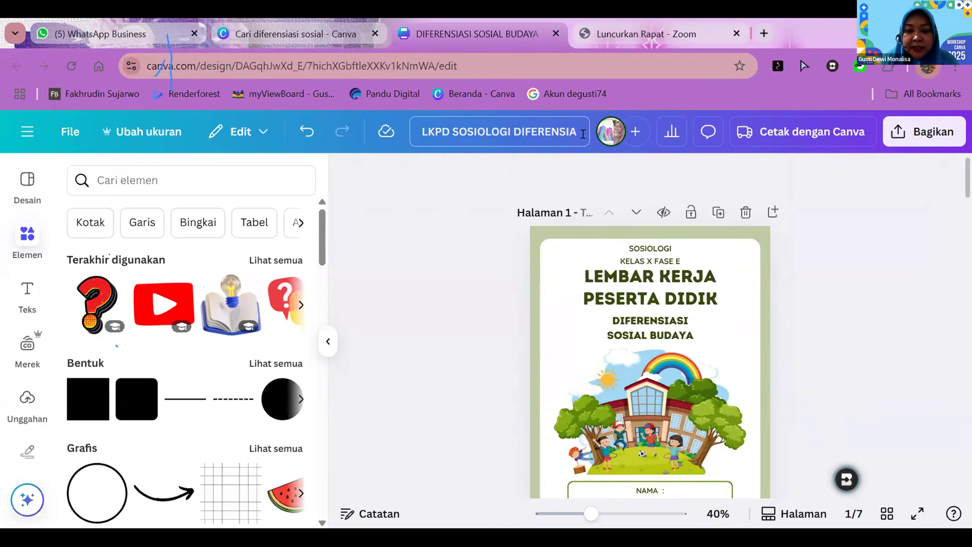
type("SI S")
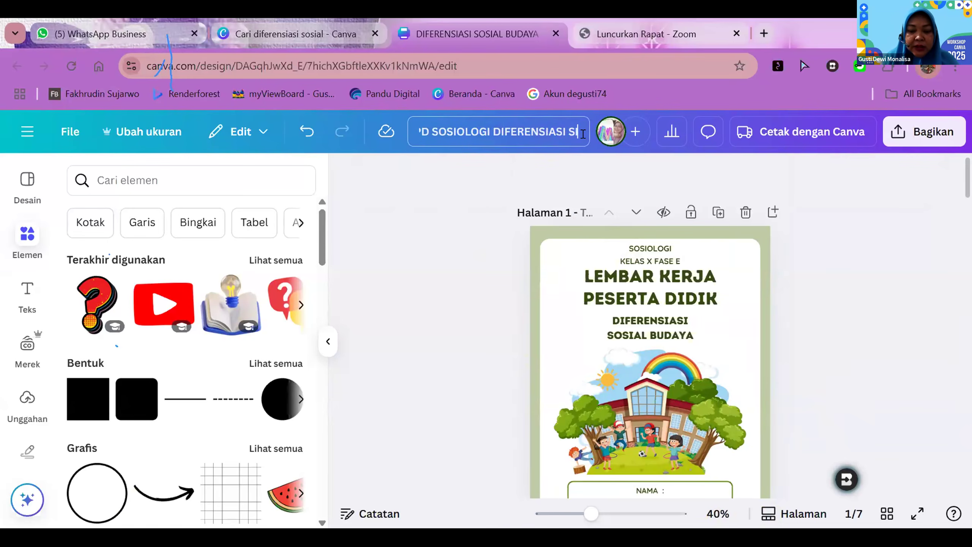
type("OSIAL")
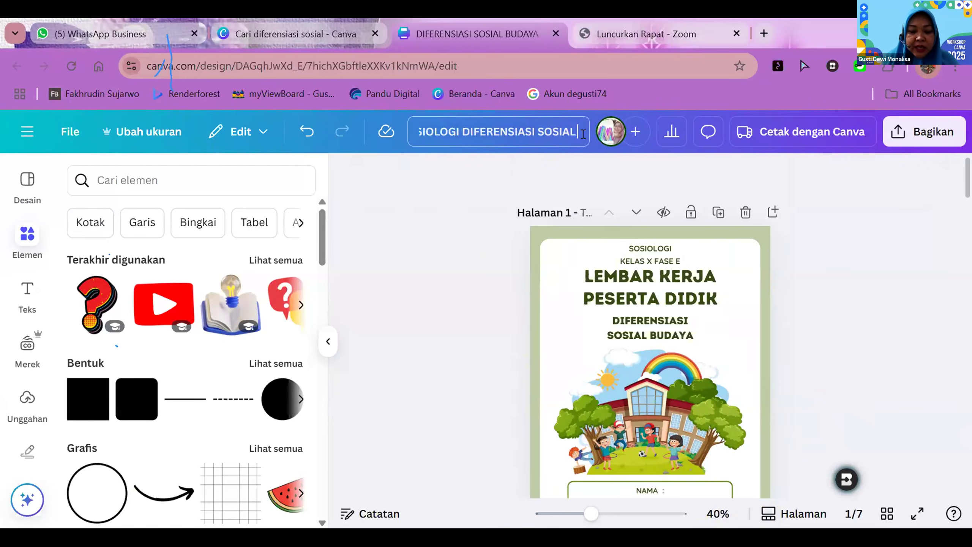
type(" BUDAYA")
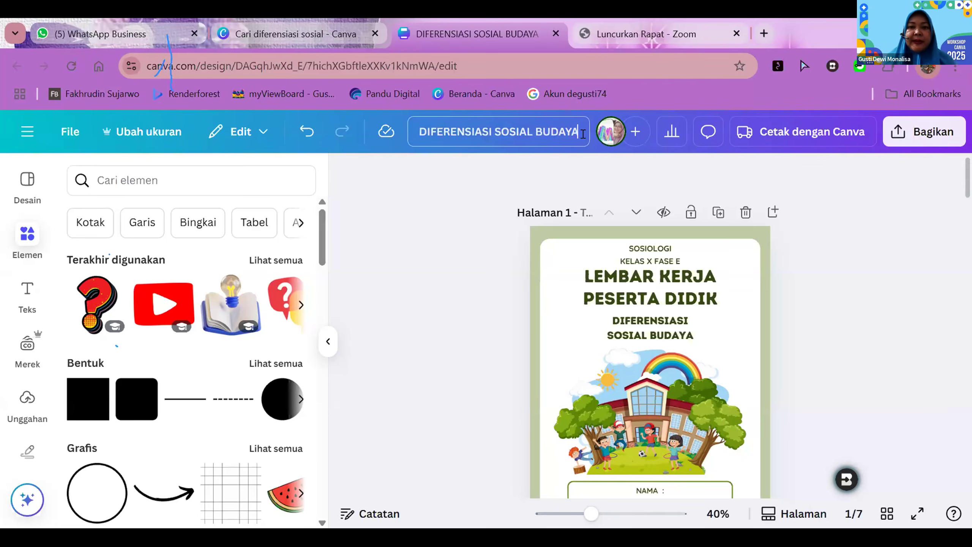
left_click(866, 296)
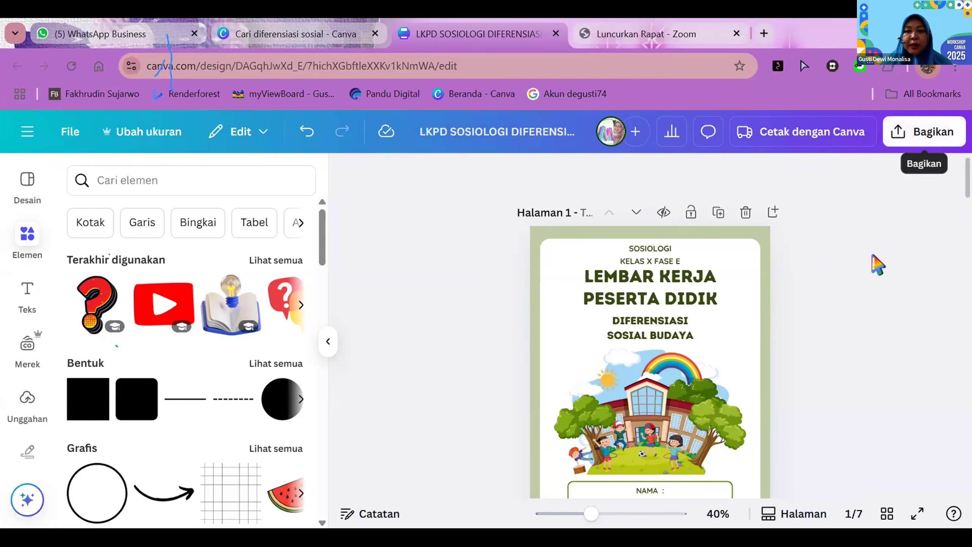
Delete the dotted lines under NAMA and KELAS on the cover page
scroll(723, 340, "down", 5)
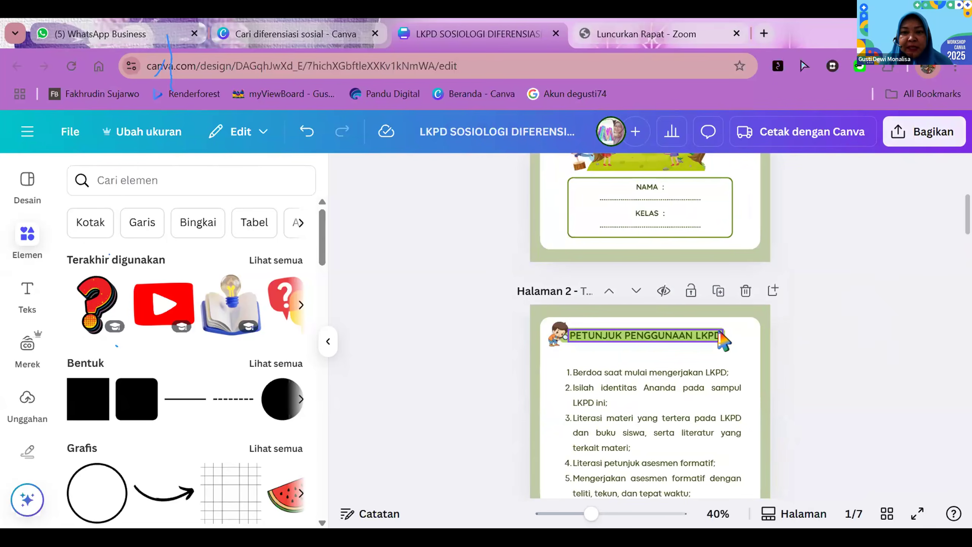
scroll(896, 245, "up", 1)
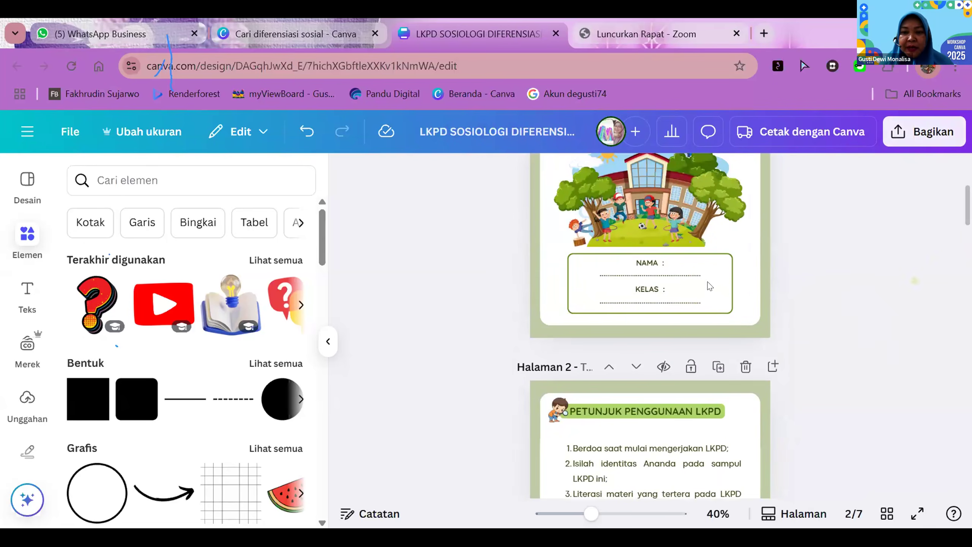
left_click(684, 274)
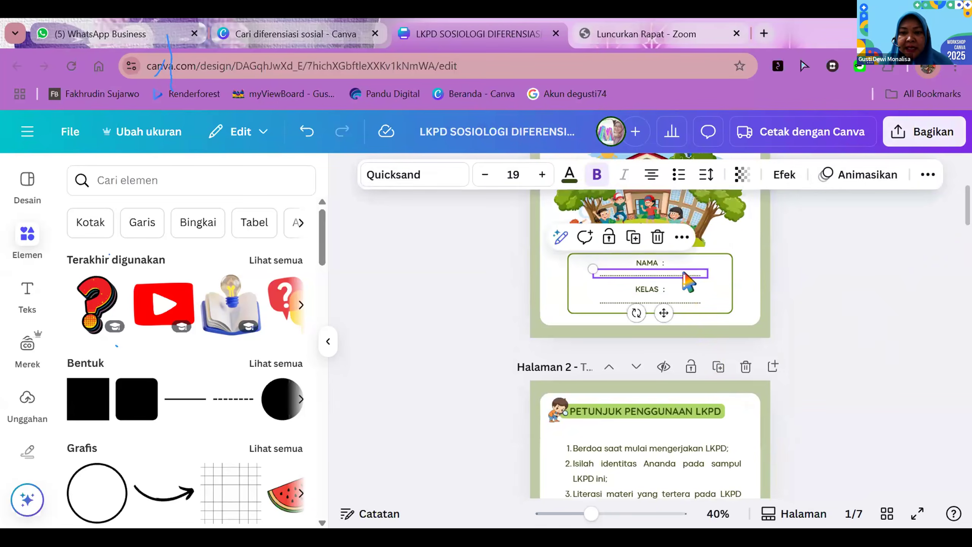
key("Delete")
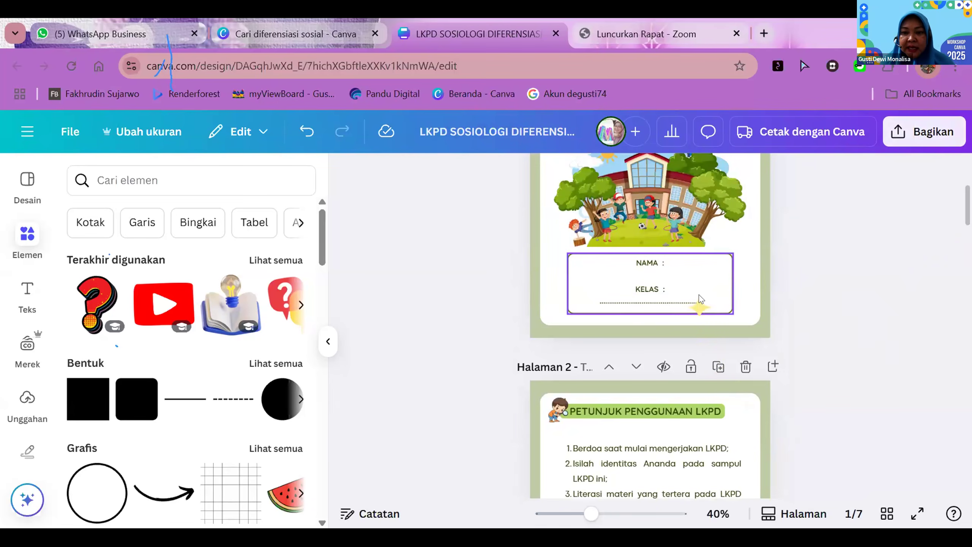
left_click(686, 304)
key("Delete")
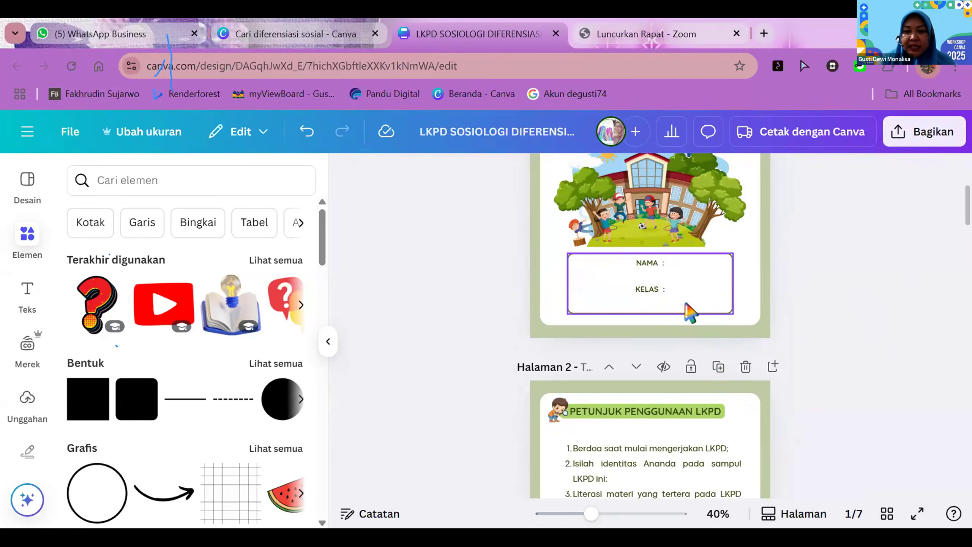
Copy the red answer bar under TEXT FIELD on page 7 and place it under the NAMA label on the cover
scroll(685, 303, "down", 20)
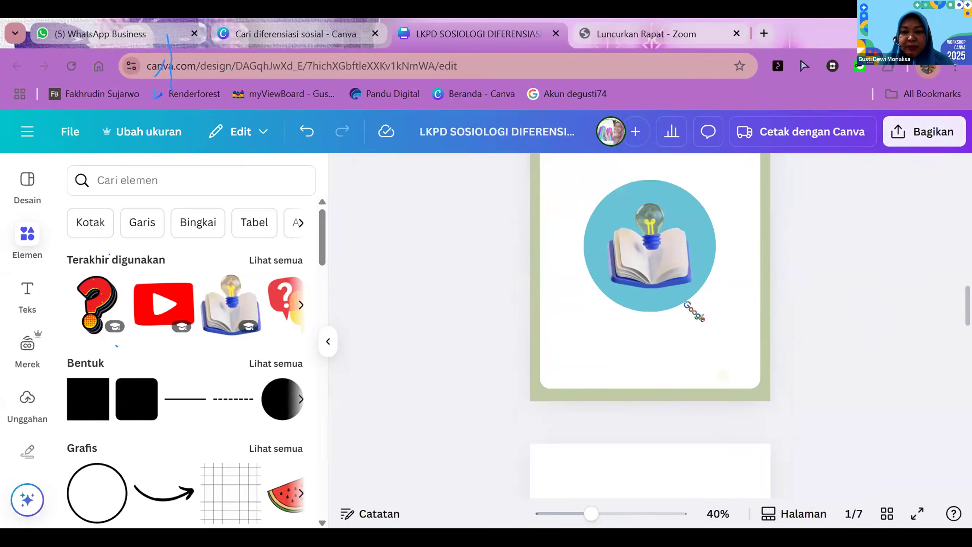
scroll(685, 303, "down", 20)
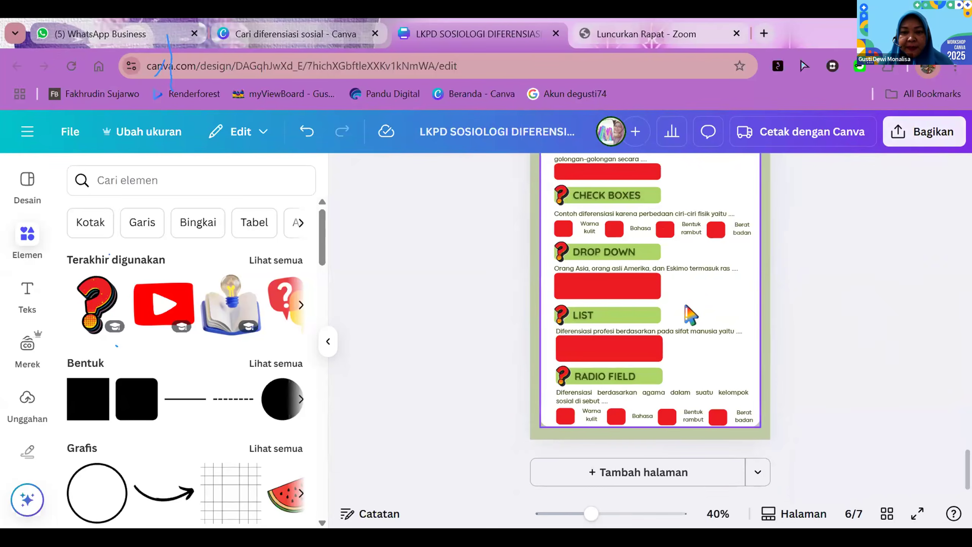
left_click(627, 173)
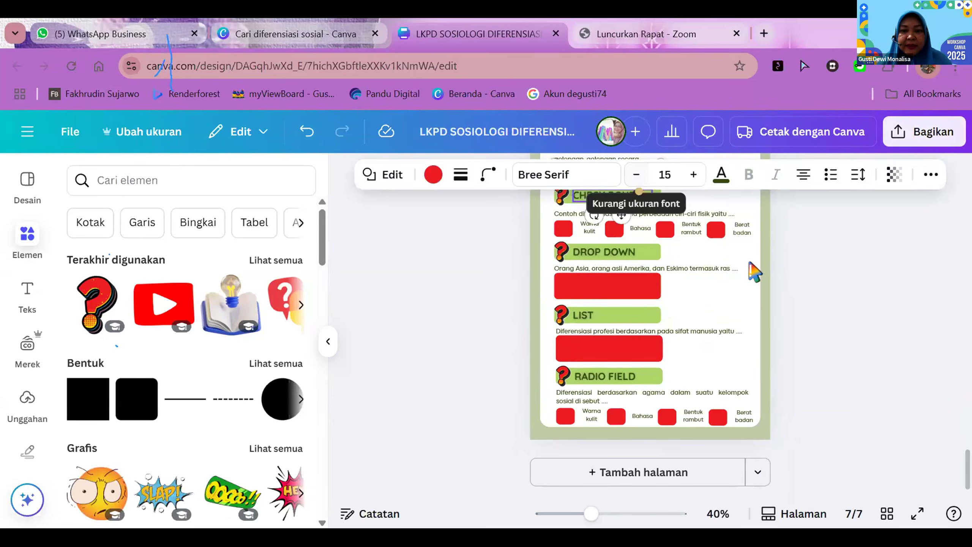
scroll(754, 272, "up", 10)
scroll(755, 256, "up", 15)
scroll(755, 265, "up", 3)
scroll(759, 260, "down", 6)
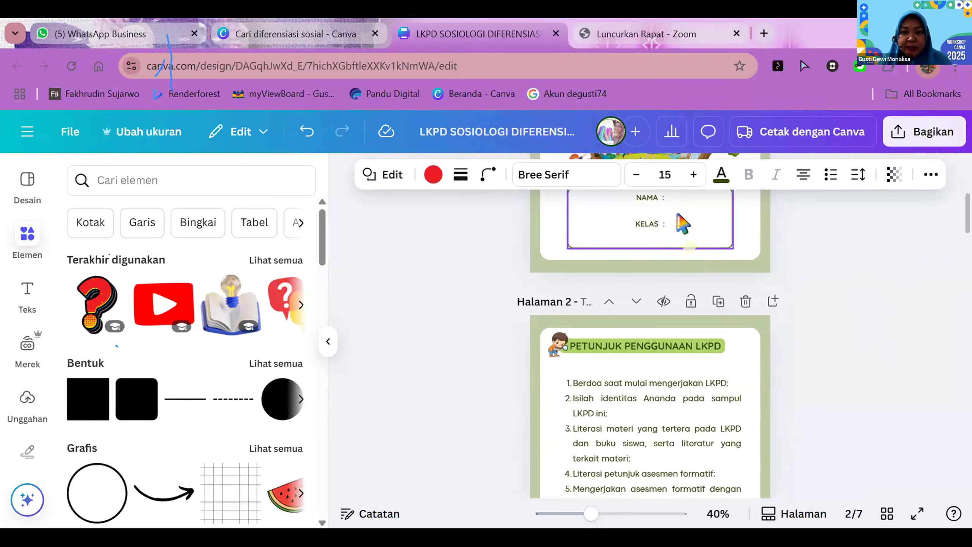
key("ctrl+v")
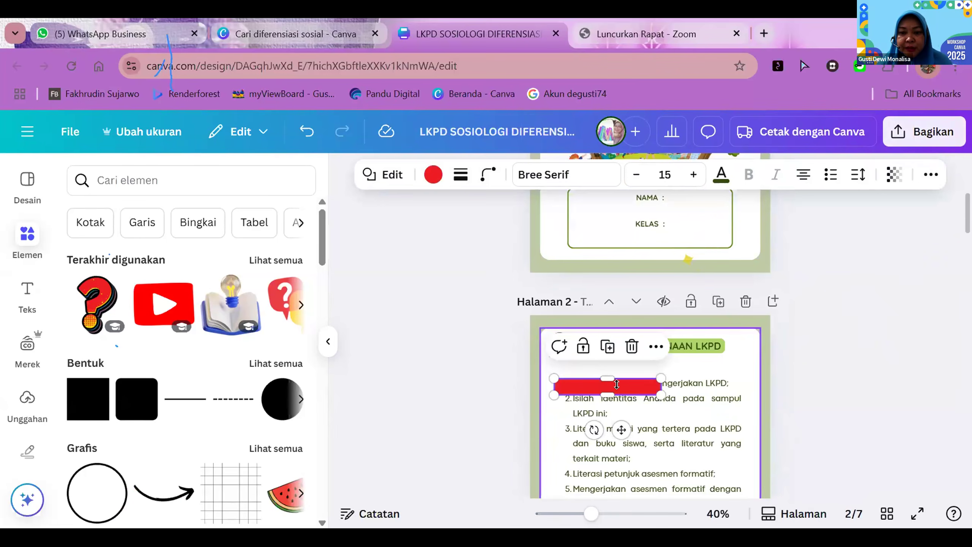
left_click_drag(624, 381, 671, 207)
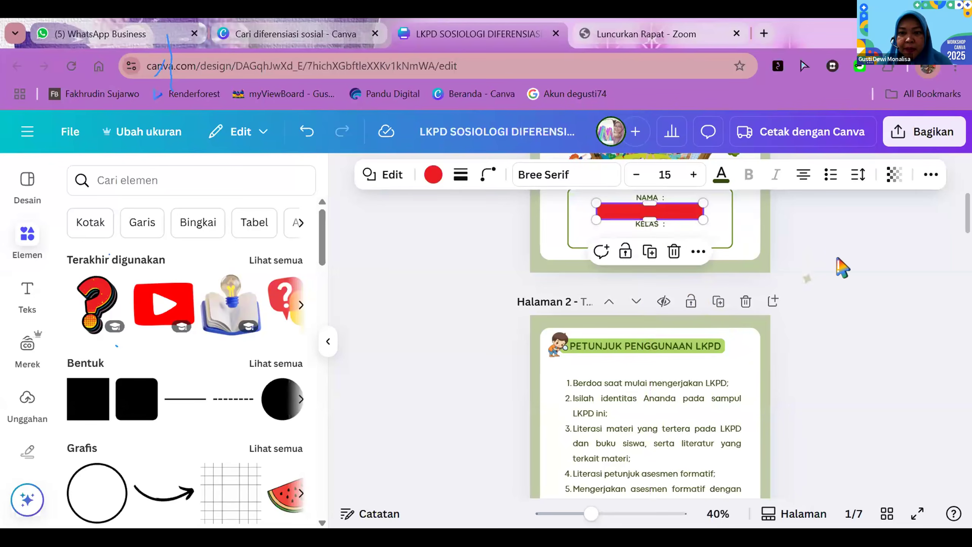
left_click(839, 266)
Shift the cover's KELAS label slightly down and place a duplicate of the red answer bar directly beneath it
left_click(647, 228)
left_click_drag(646, 232, 642, 223)
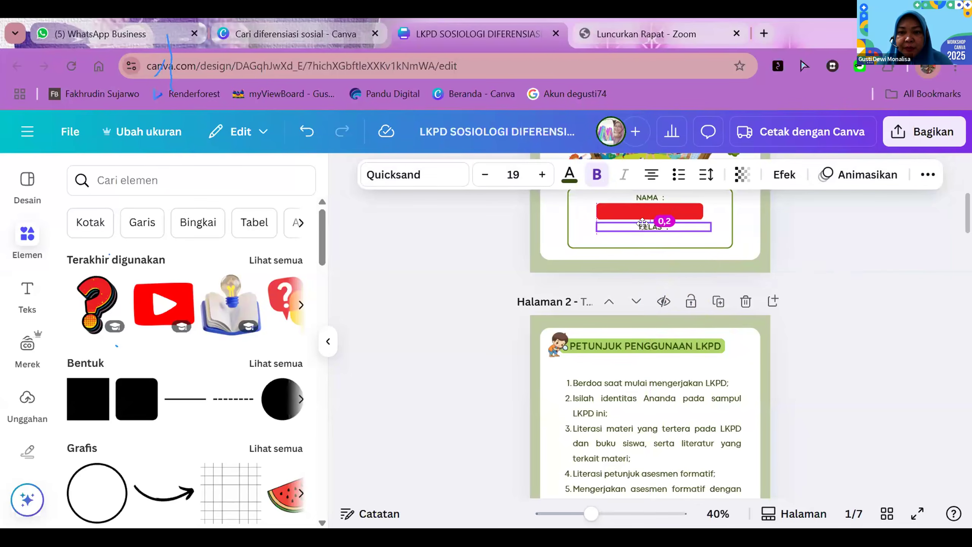
left_click(838, 265)
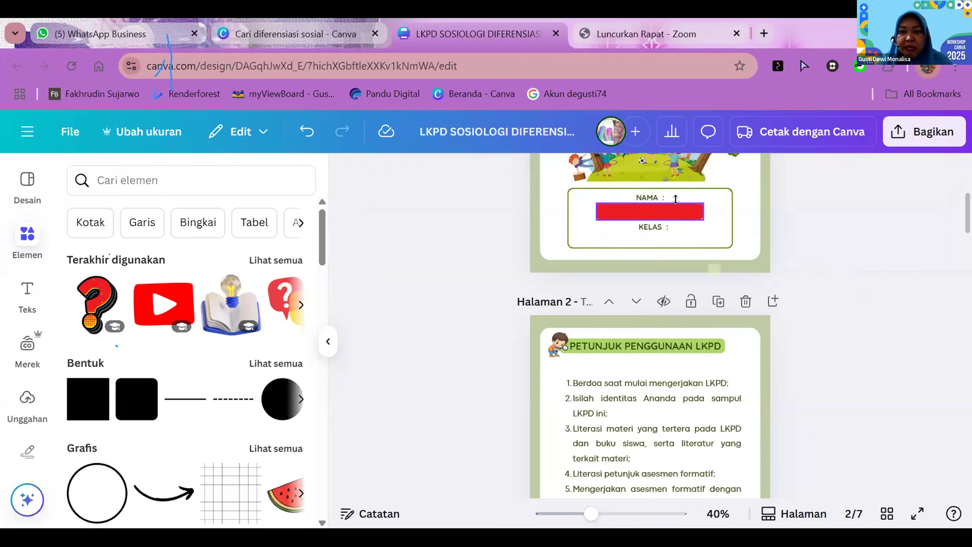
left_click(678, 210)
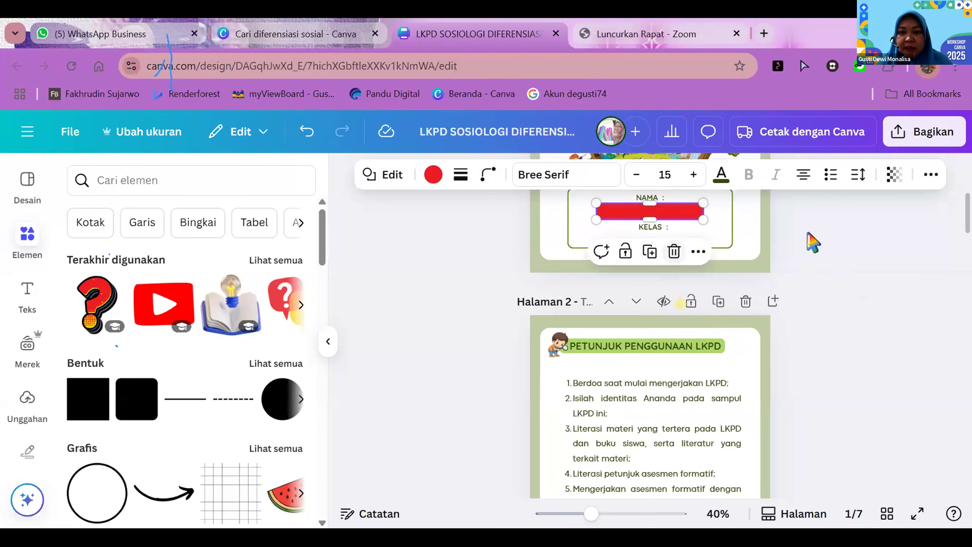
left_click(816, 243)
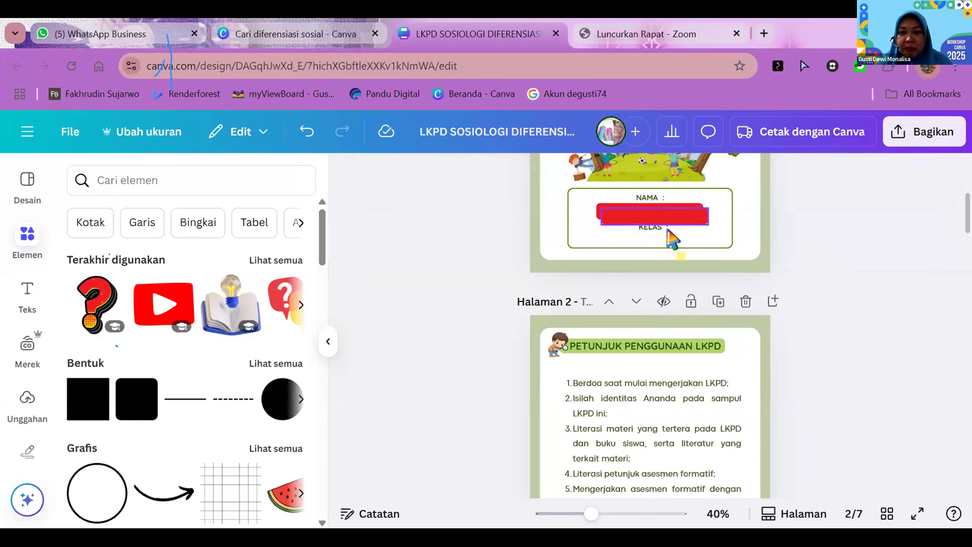
left_click_drag(670, 226, 657, 235)
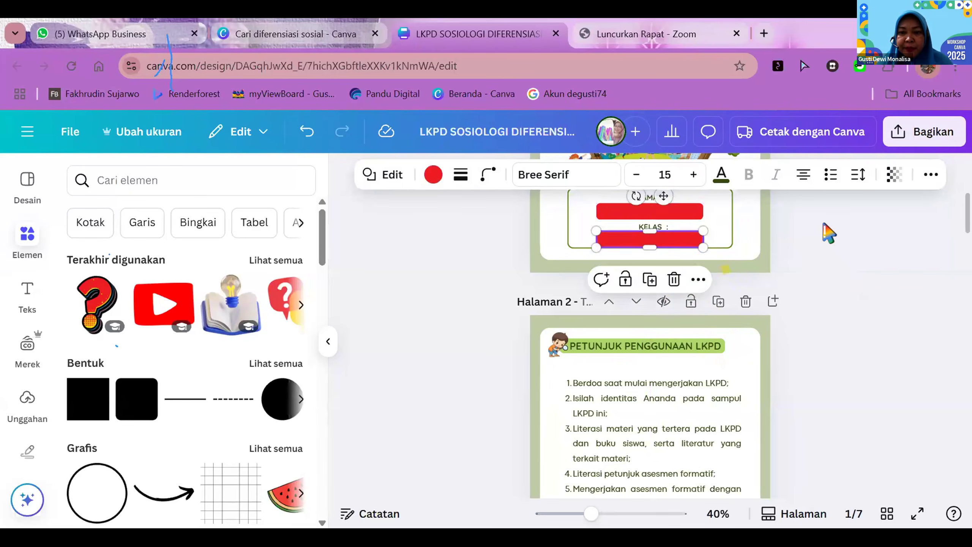
left_click(825, 230)
Select the NAMA and KELAS labels with both red bars and move them together slightly up inside the cover's frame
scroll(800, 239, "up", 3)
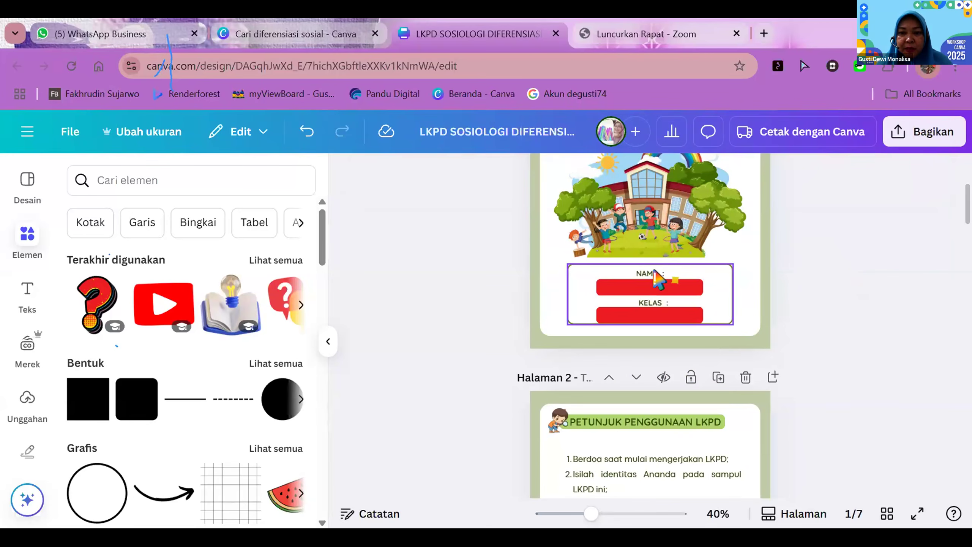
left_click(677, 274)
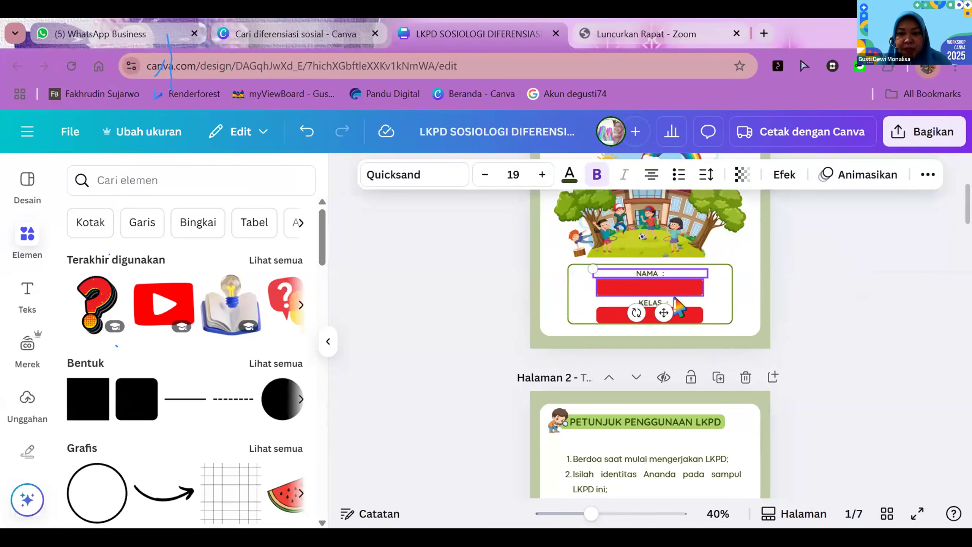
left_click(678, 290, "shift")
left_click(674, 316, "shift")
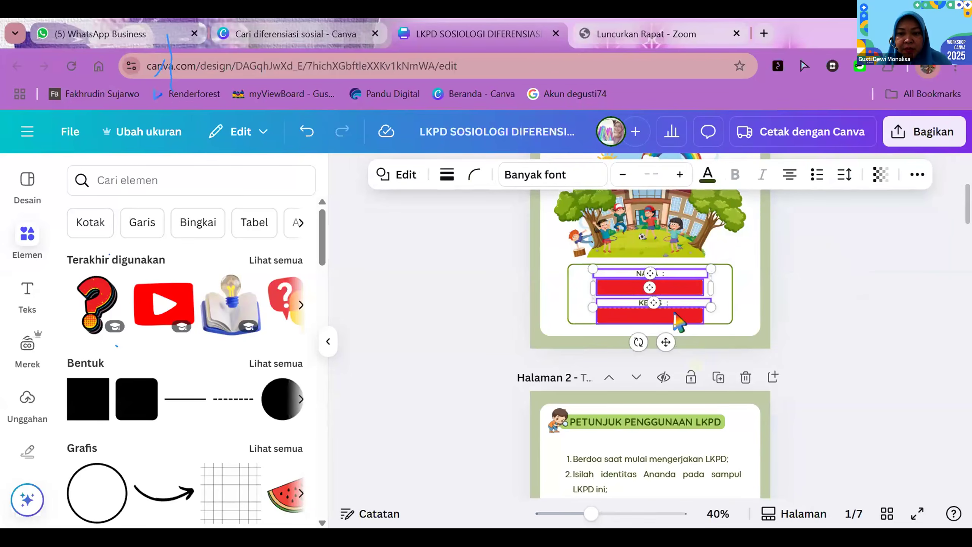
left_click(675, 315, "shift")
left_click_drag(675, 312, 671, 308)
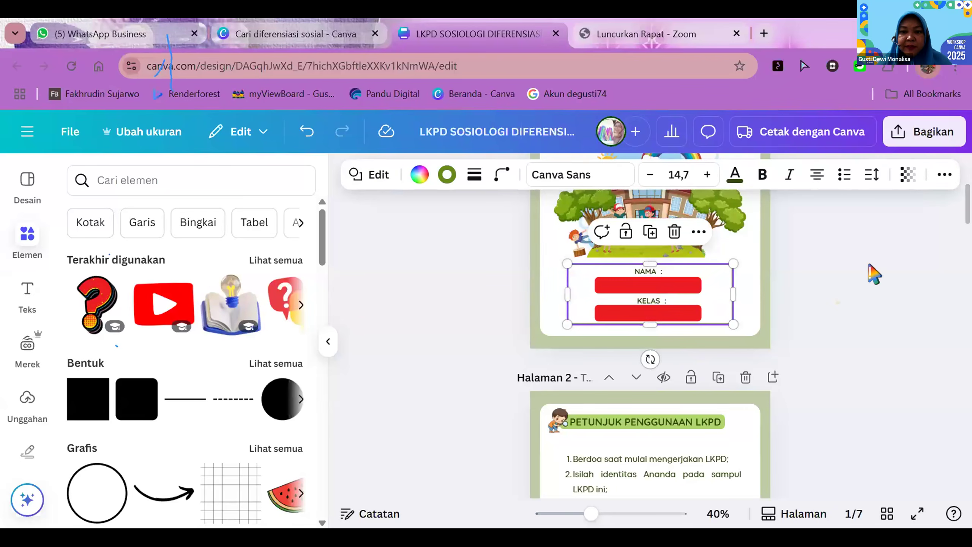
left_click(870, 268)
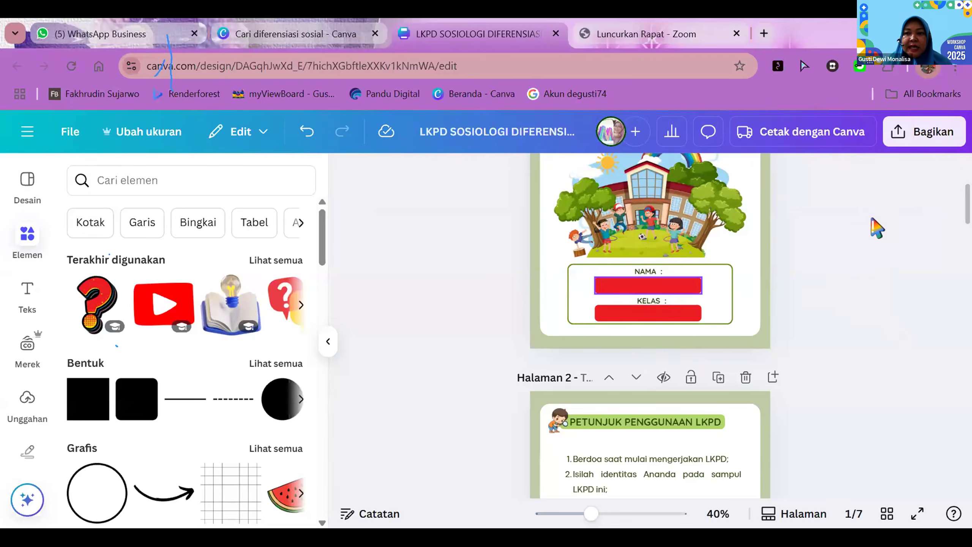
Review the worksheet pages from the cover through to the questions on page 7
left_click(923, 134)
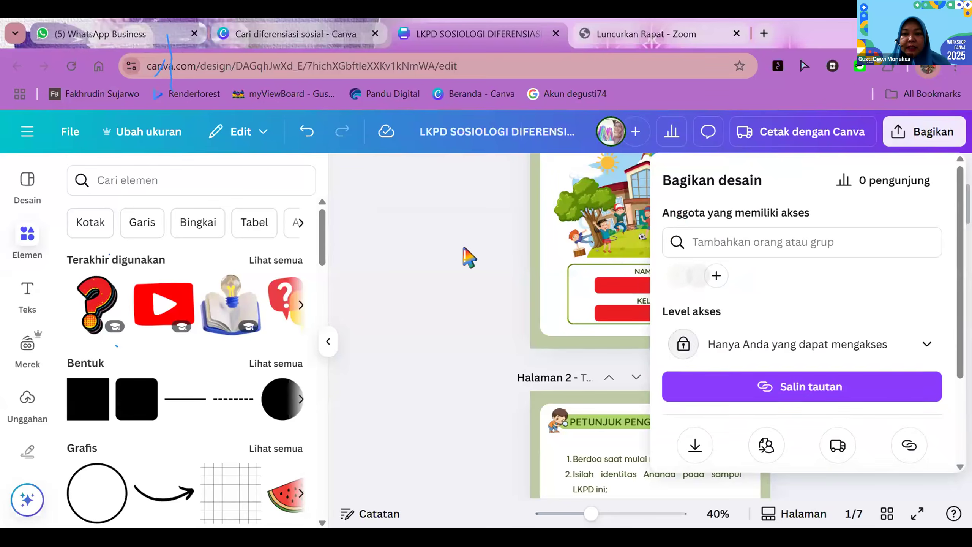
left_click(472, 249)
scroll(798, 335, "down", 5)
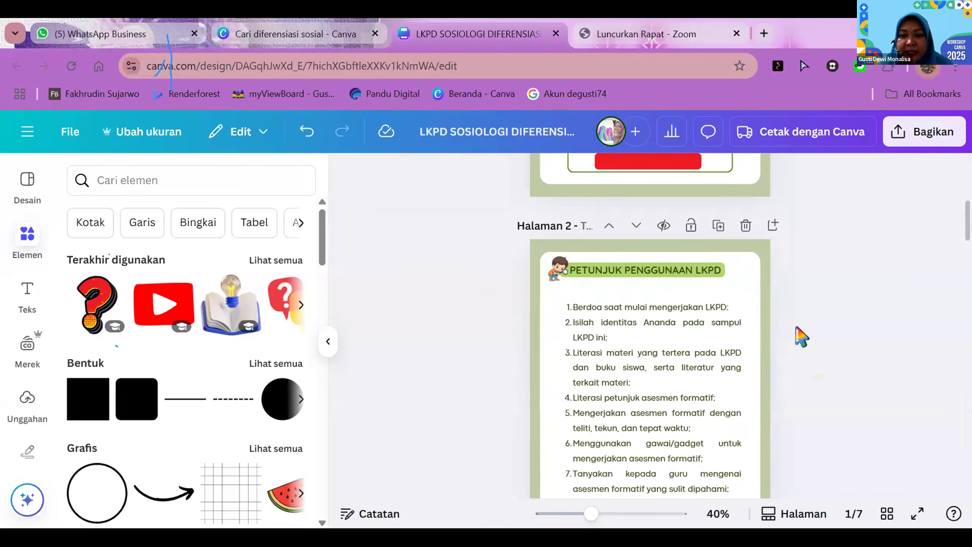
scroll(800, 337, "down", 8)
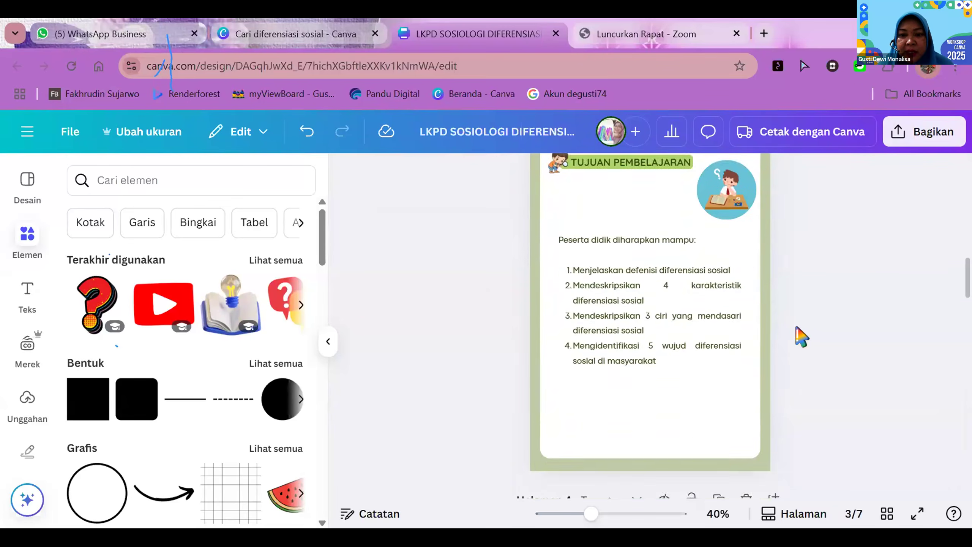
scroll(801, 336, "down", 5)
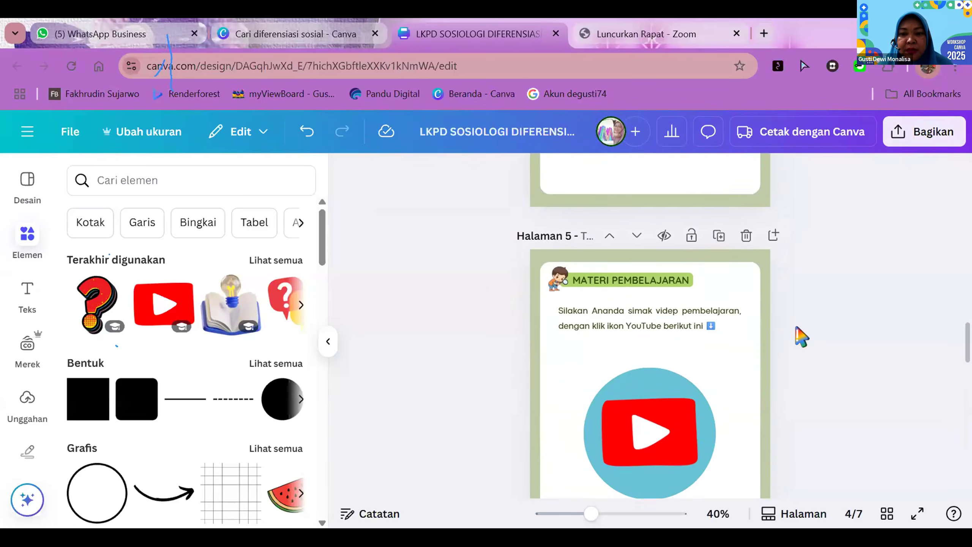
scroll(800, 336, "down", 8)
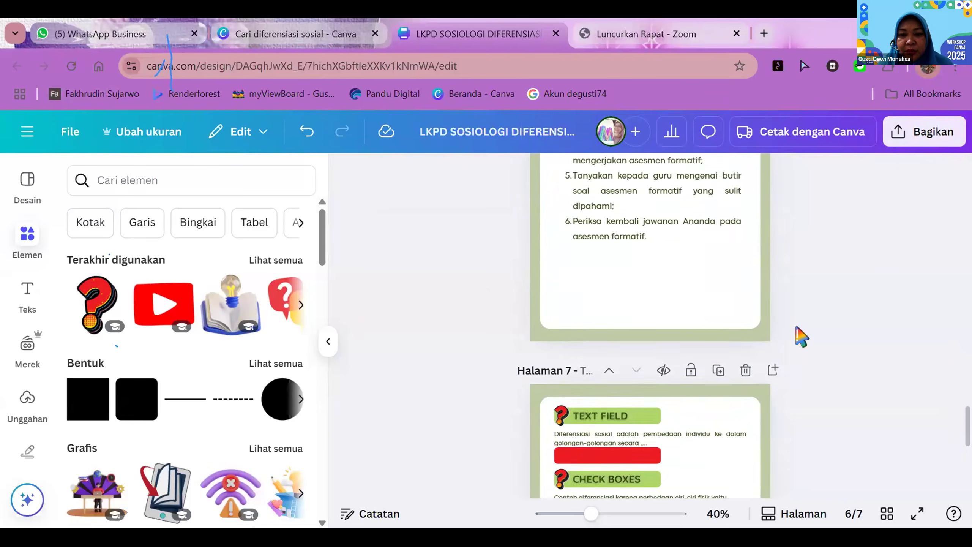
scroll(801, 336, "down", 5)
scroll(803, 330, "up", 15)
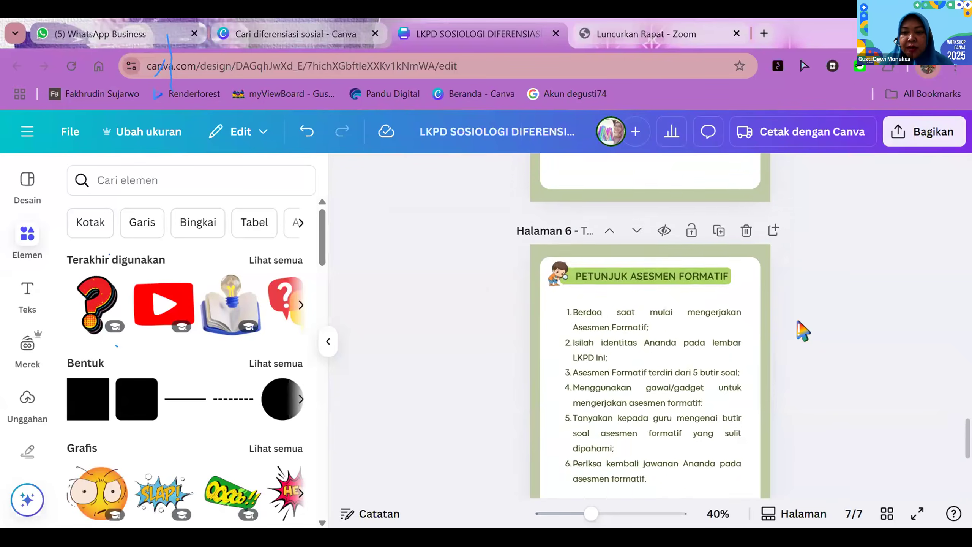
scroll(800, 330, "down", 10)
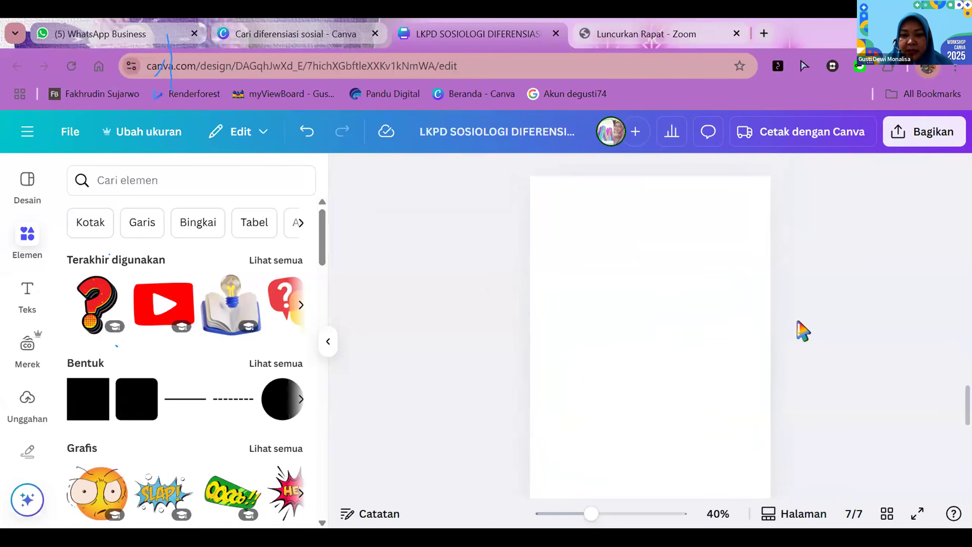
scroll(758, 310, "down", 3)
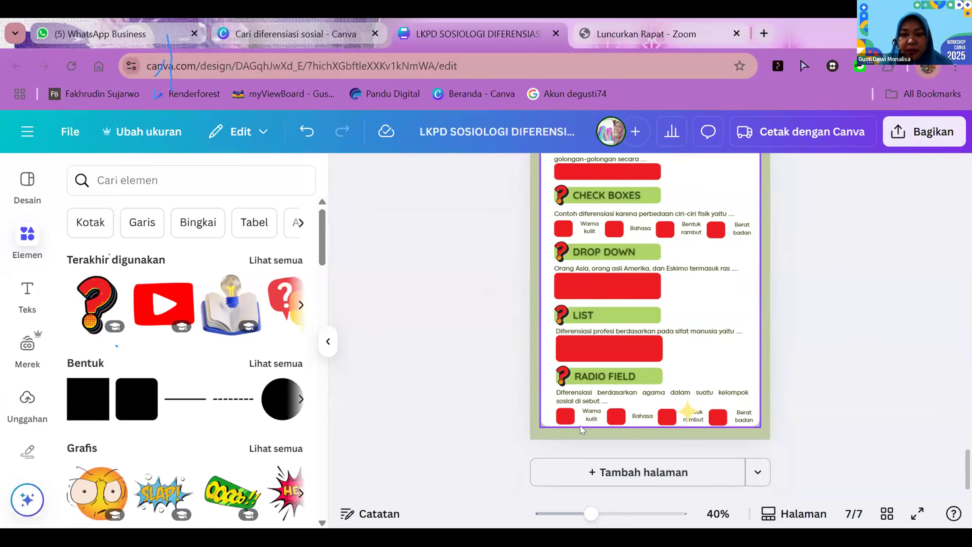
Replace the first two RADIO FIELD option labels on page 7 with "Sekte" and "Klan"
left_click(589, 421)
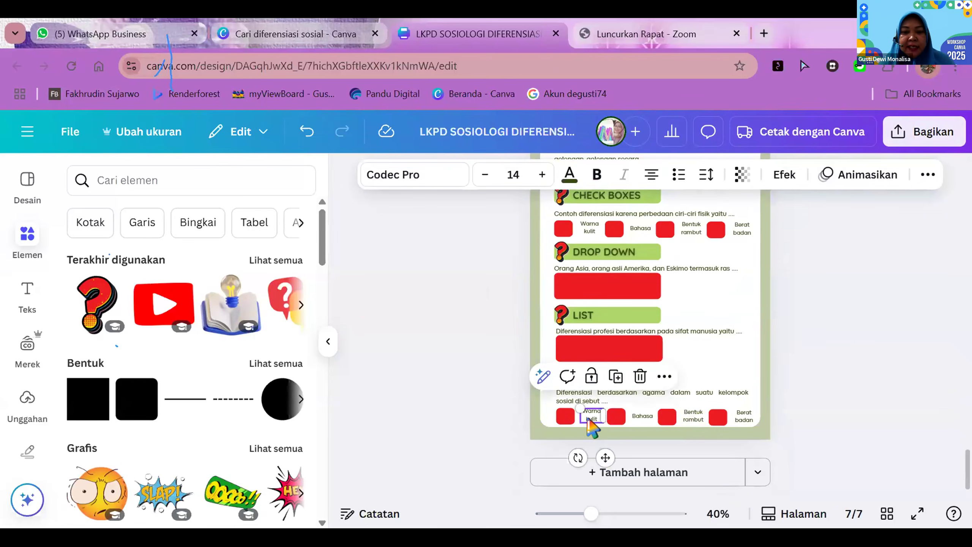
type("Sekmta")
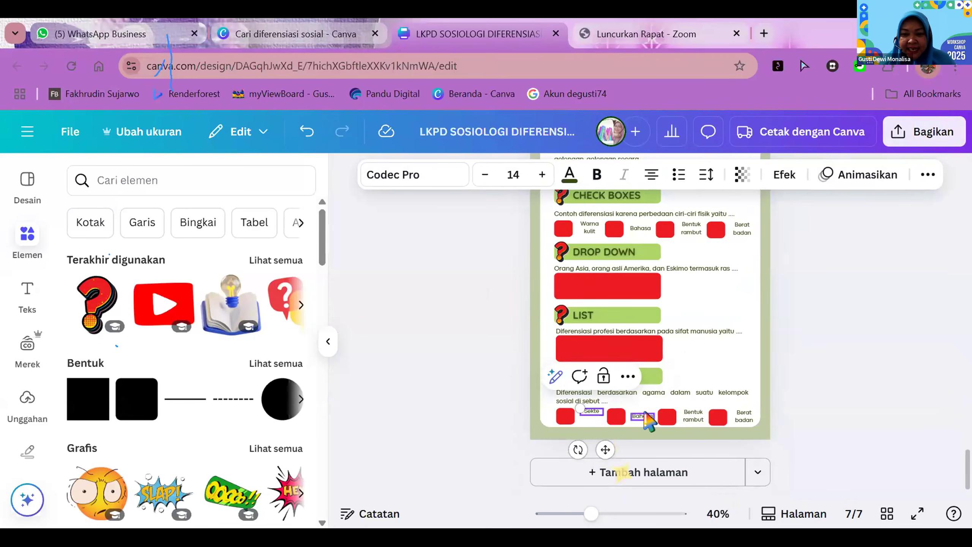
left_click(645, 416)
left_click(646, 416)
type("Klan")
Replace the last two RADIO FIELD option labels on page 7 with "Umat" and "Etnis"
left_click(693, 418)
left_click(693, 417)
type("Umat")
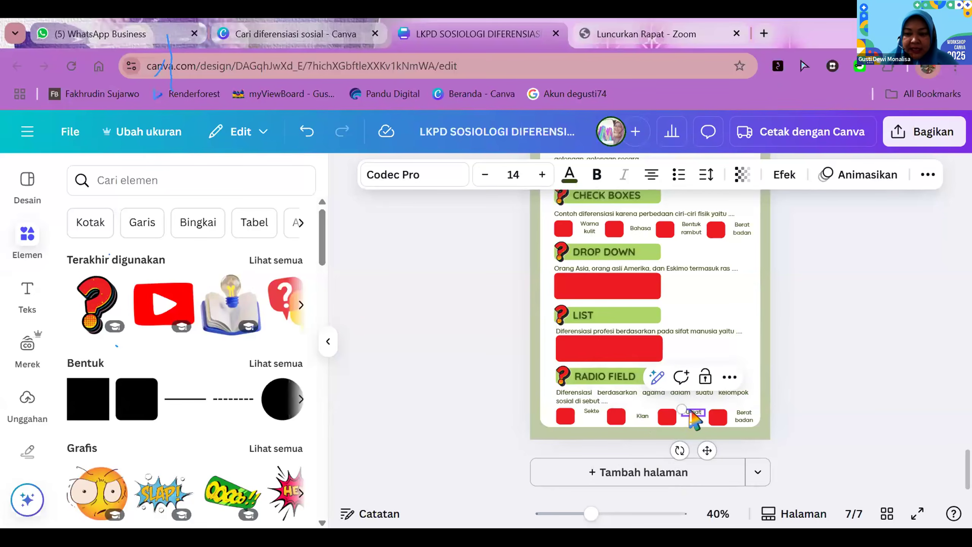
left_click(745, 417)
left_click(746, 417)
key("BackSpace")
type("Etni")
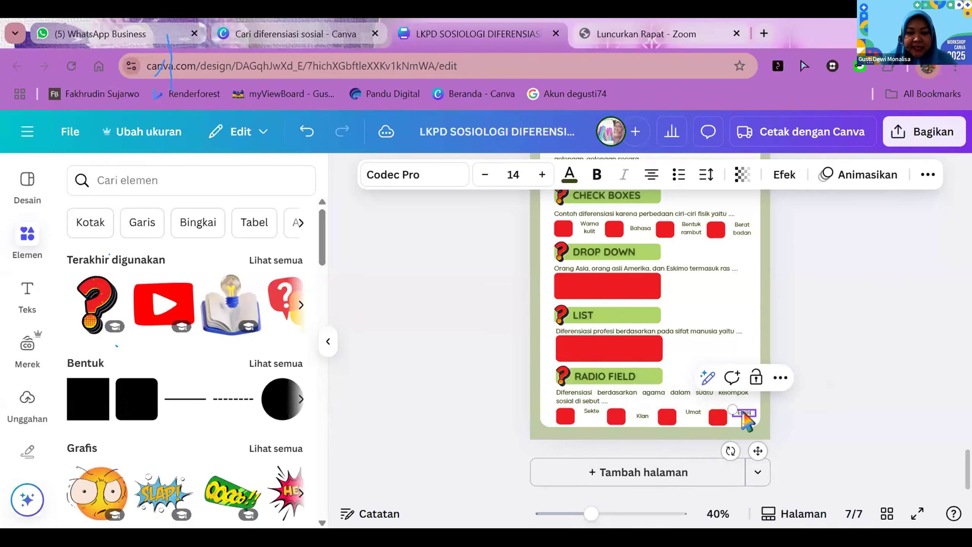
type("s")
left_click(785, 397)
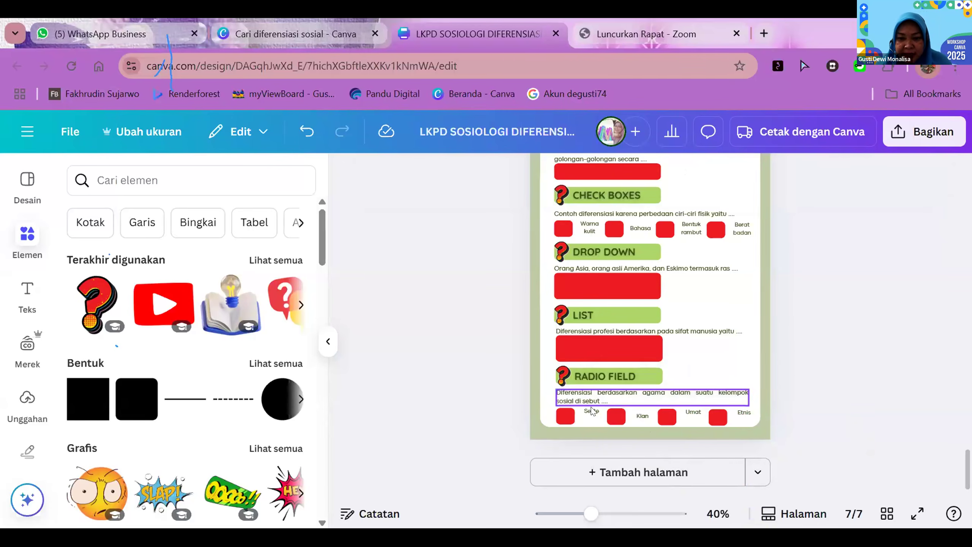
Move the Sekte, Umat and Etnis labels down so they line up with Klan beside their red squares
left_click(589, 411)
left_click_drag(585, 408, 585, 412)
left_click_drag(693, 412, 740, 413)
left_click(842, 399)
left_click(879, 387)
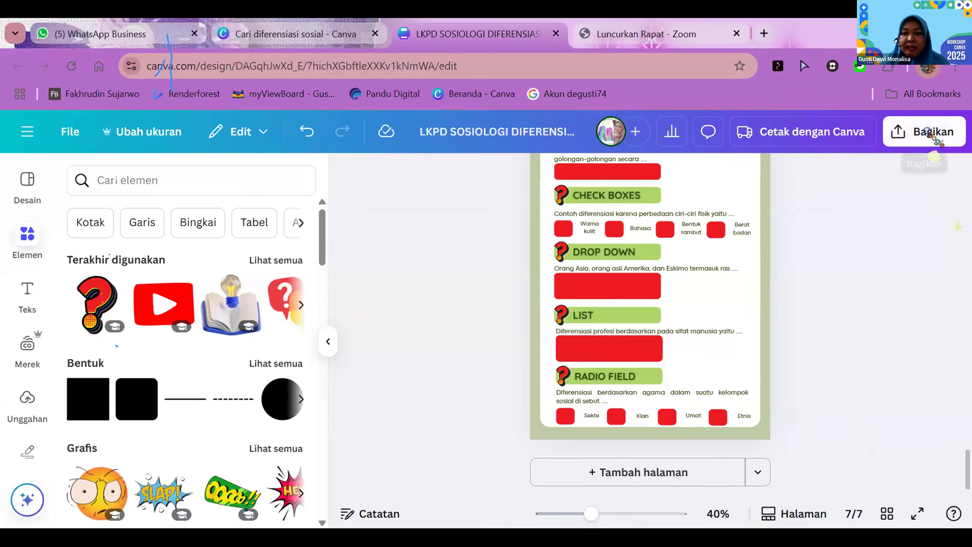
Download all seven pages of the worksheet as a standard PDF and check the file in the browser's download list
left_click(929, 134)
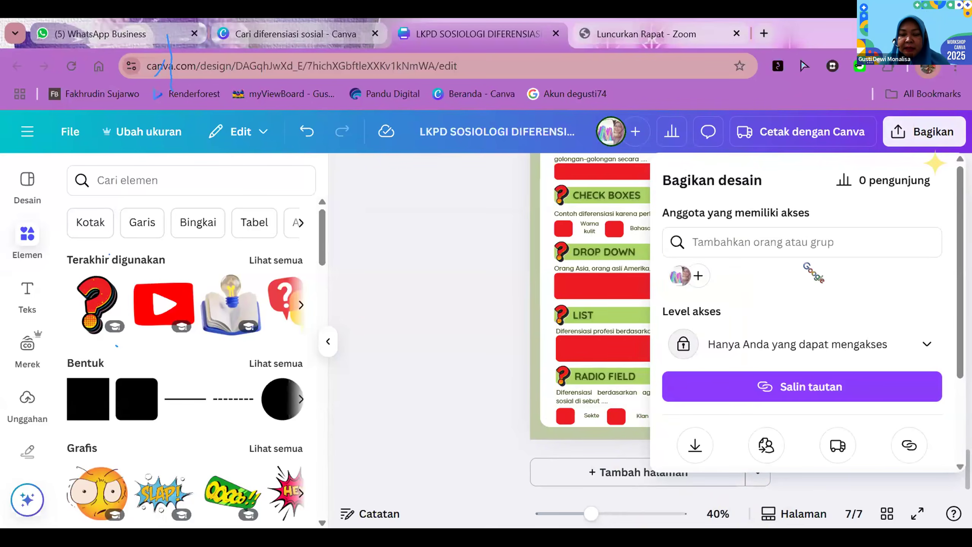
scroll(770, 305, "down", 3)
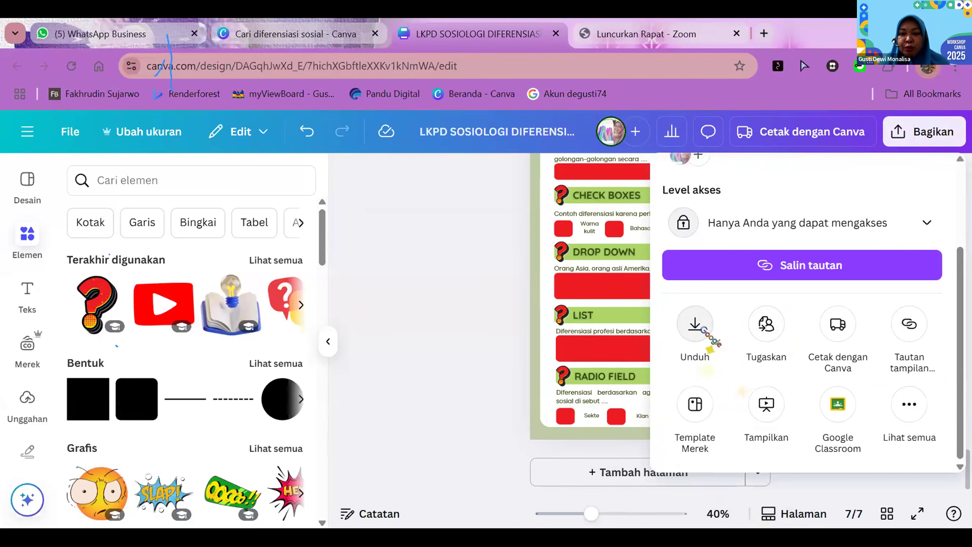
left_click(702, 328)
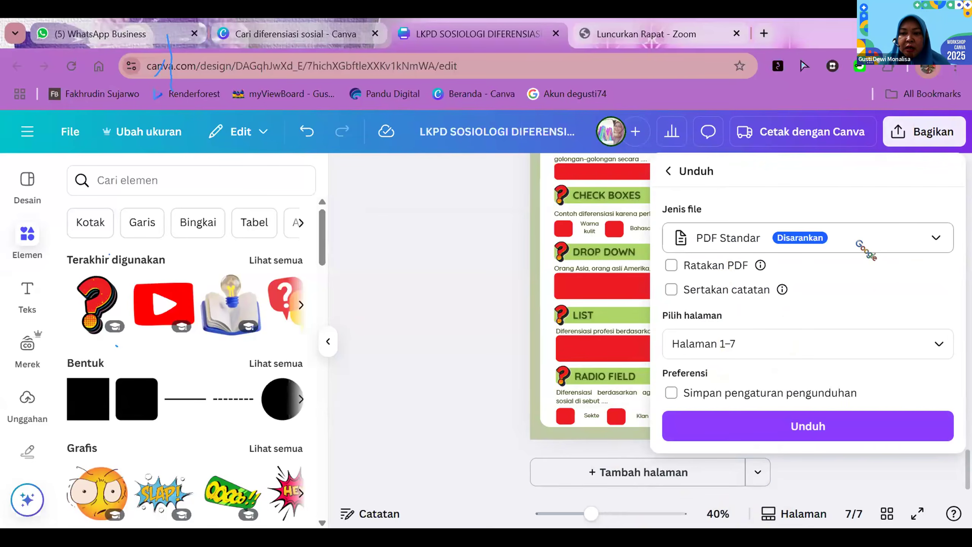
left_click(860, 246)
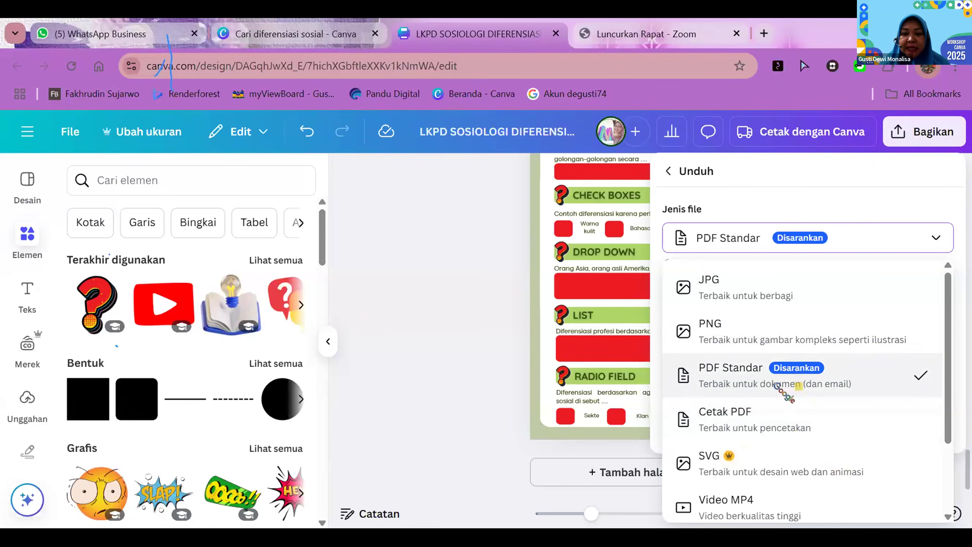
left_click(781, 391)
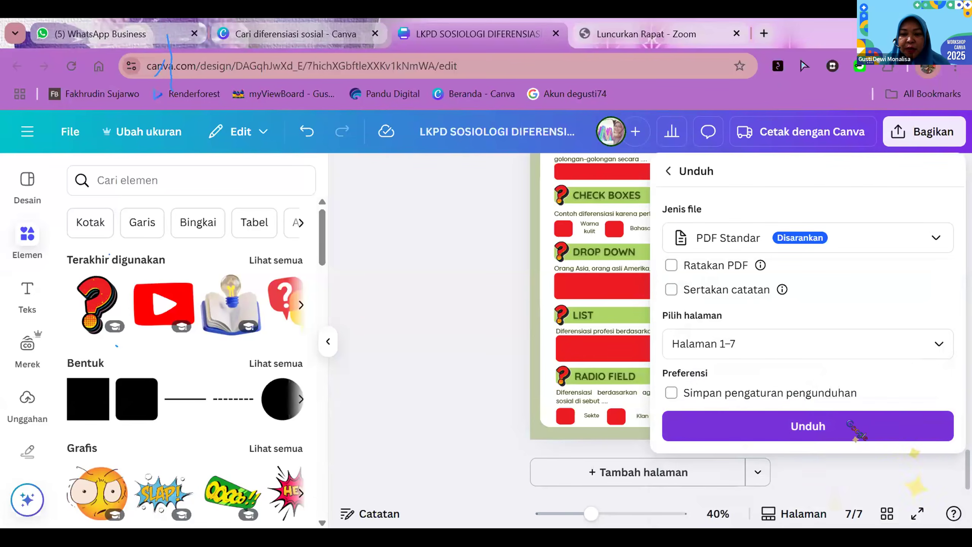
left_click(853, 427)
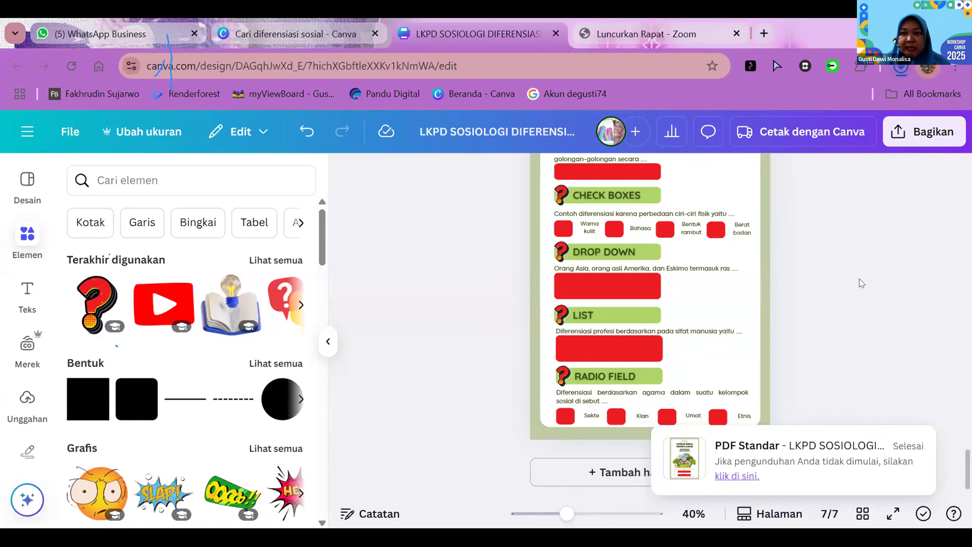
left_click(902, 65)
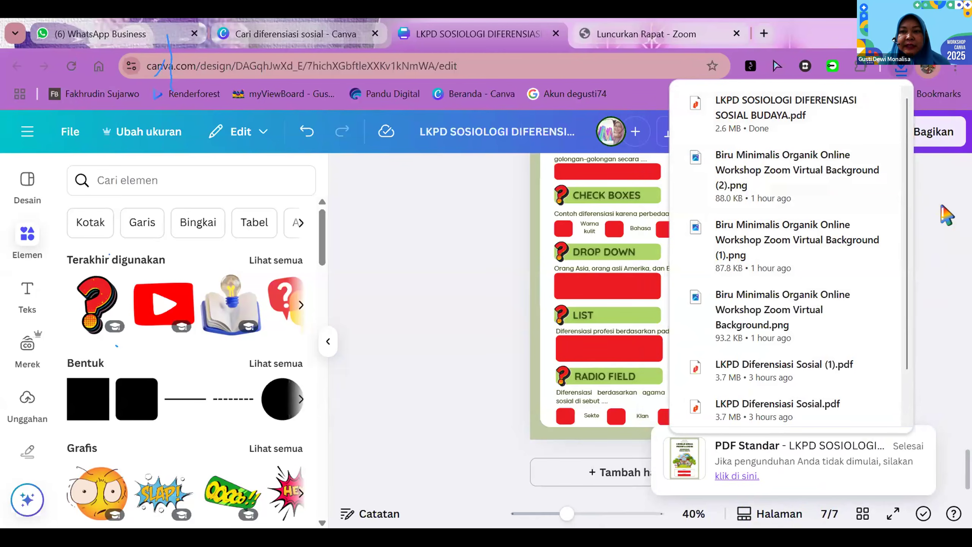
left_click(407, 312)
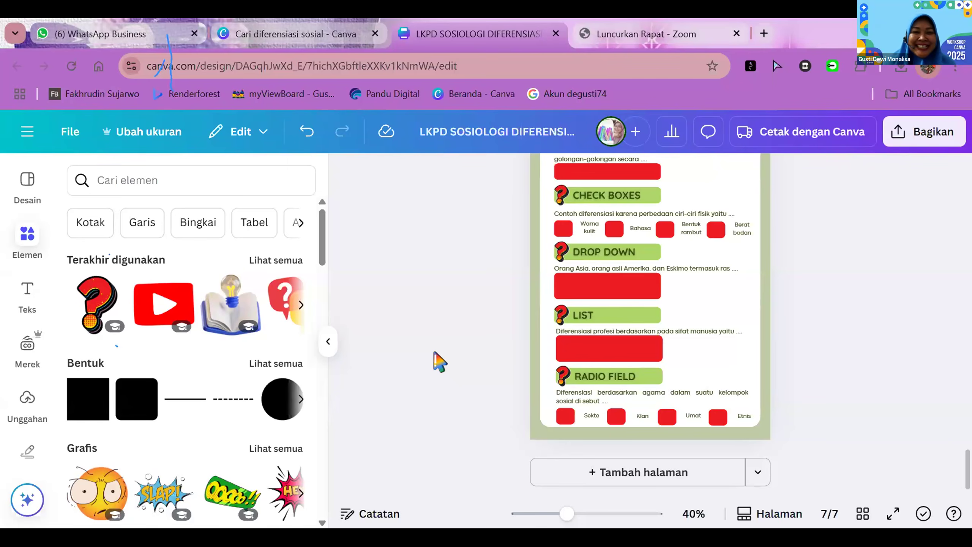
Search the web for docfly in a new browser tab and open the DocFly online PDF editor site
scroll(440, 362, "up", 4)
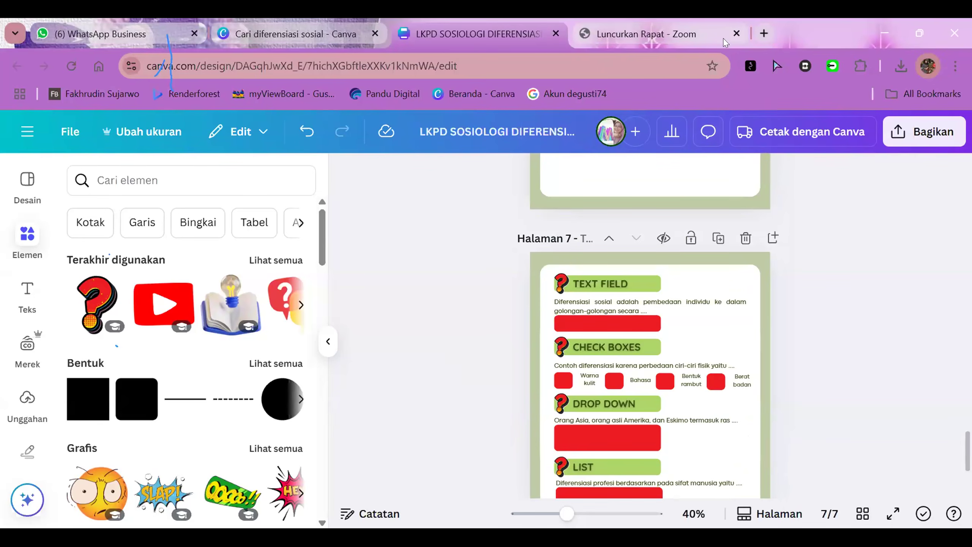
left_click(762, 33)
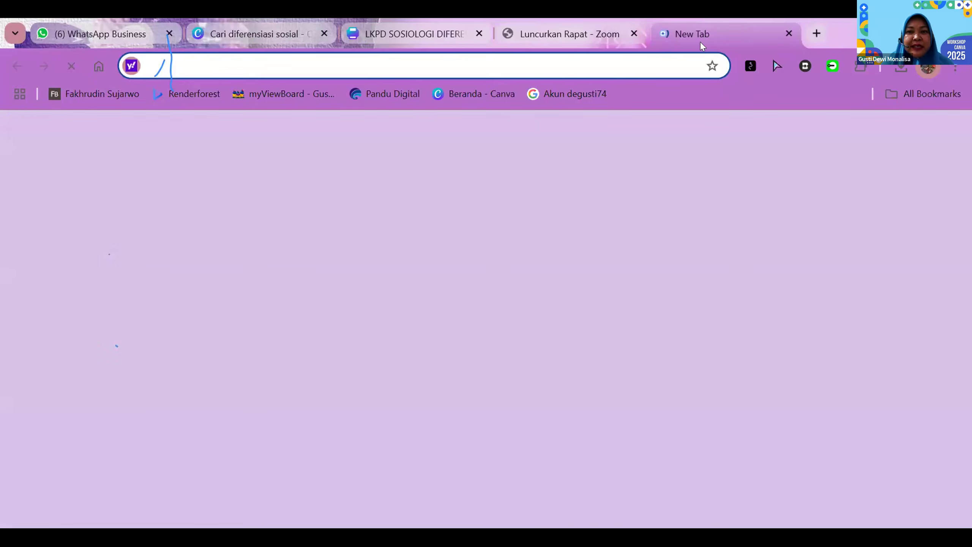
type("do")
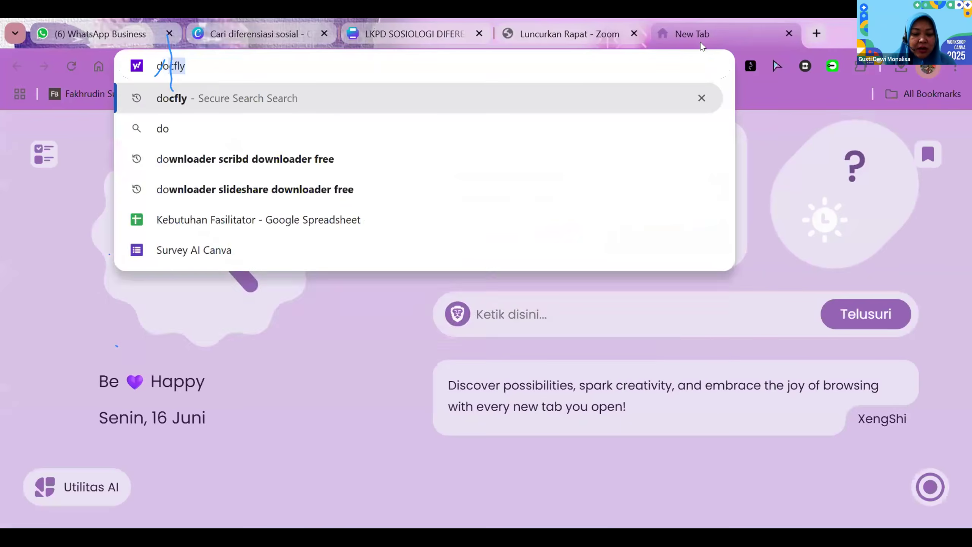
type("cfly")
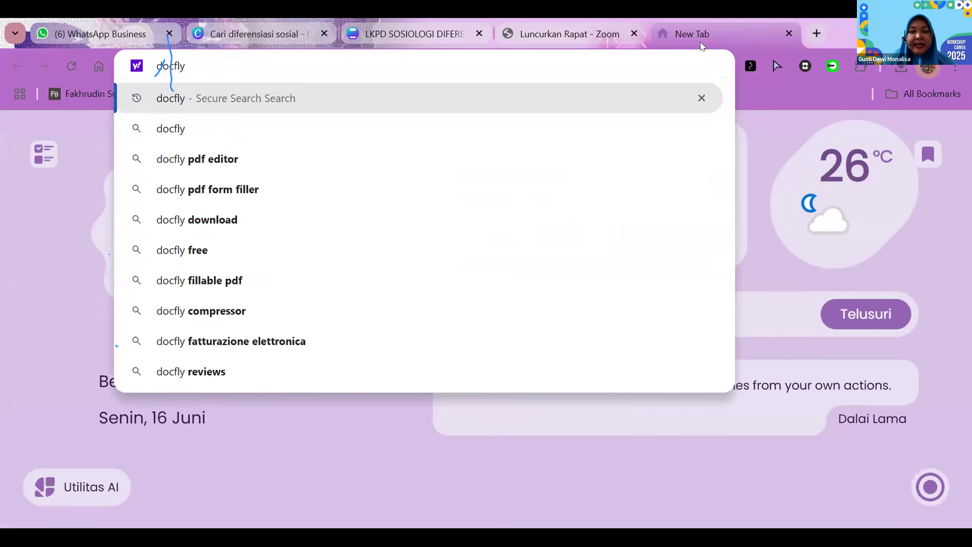
key("Return")
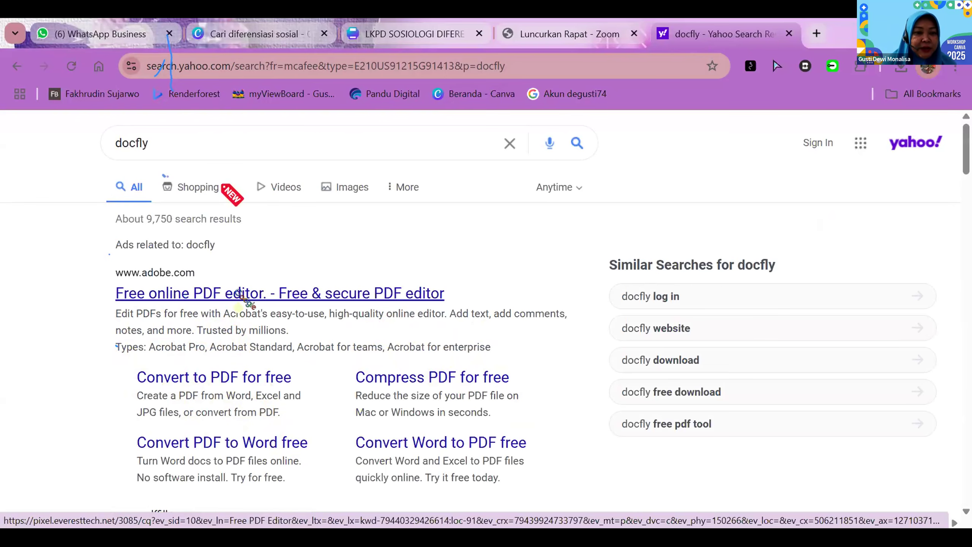
scroll(265, 289, "down", 5)
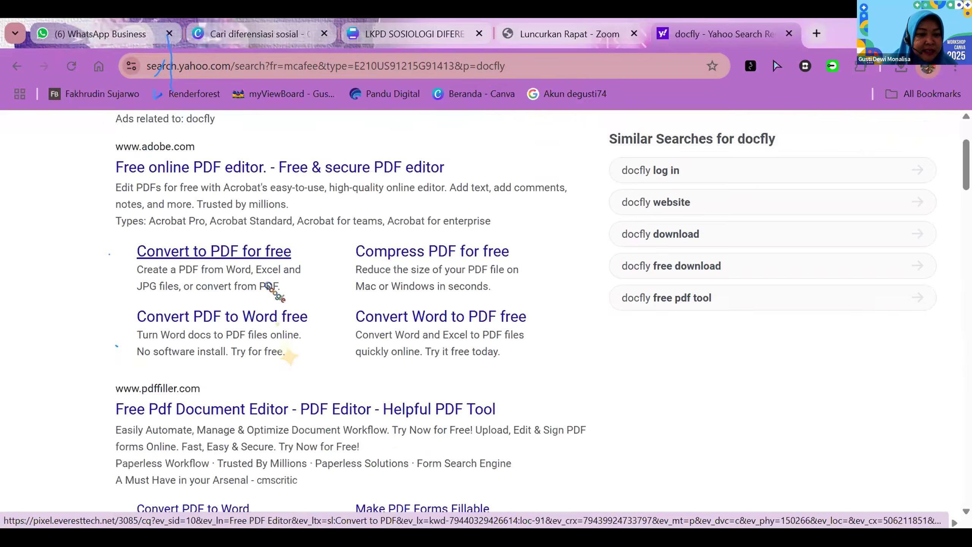
scroll(270, 289, "down", 3)
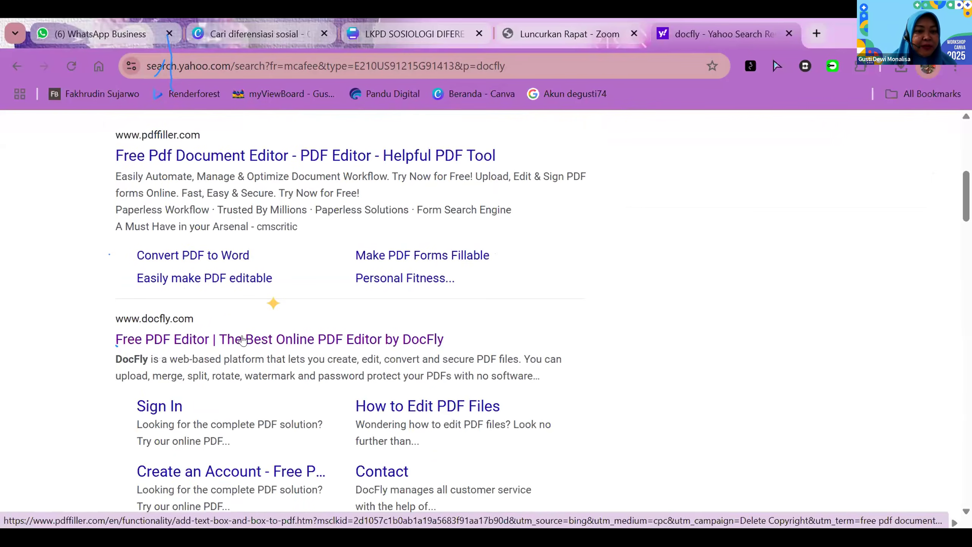
left_click(185, 347)
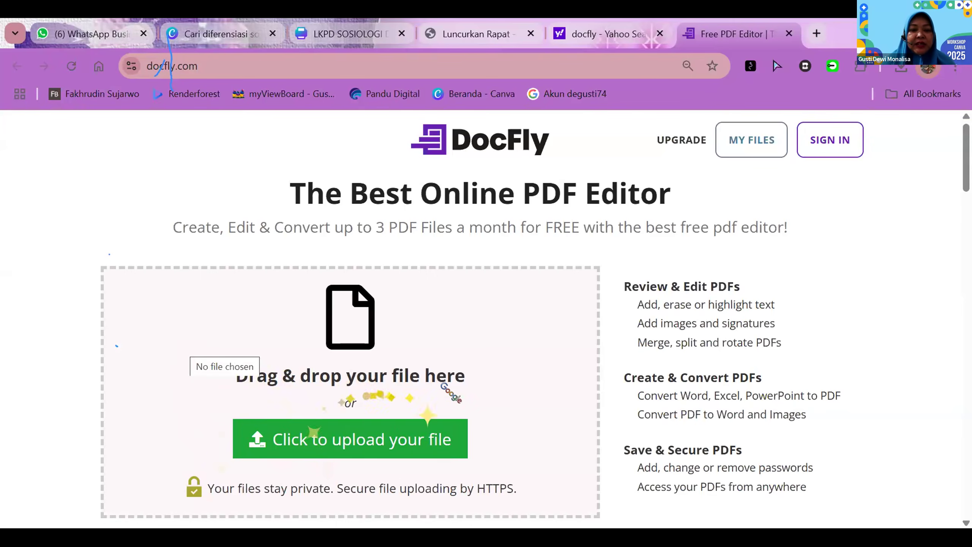
Upload LKPD SOSIOLOGI DIFERENSIASI SOSIAL BUDAYA.pdf from the Downloads folder and open it in the PDF editor
left_click(342, 440)
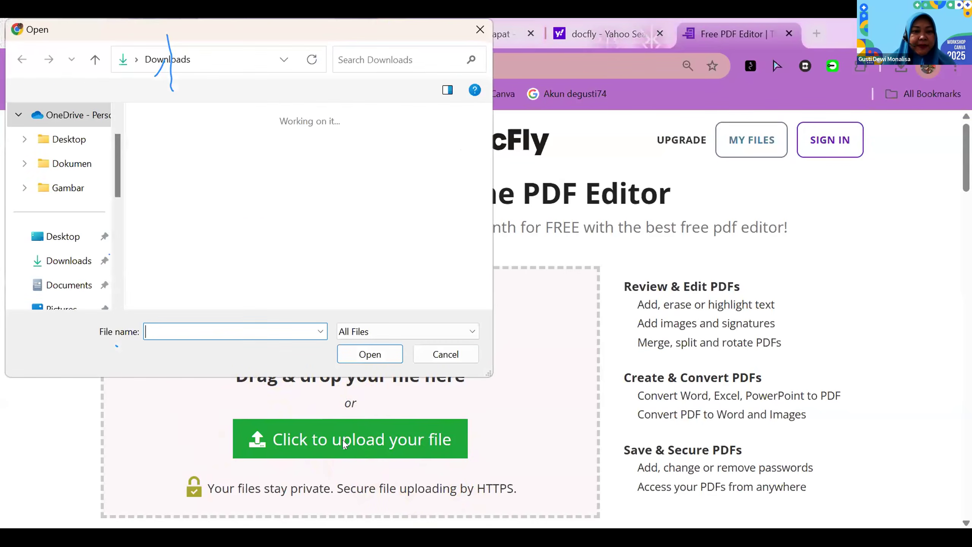
left_click(72, 264)
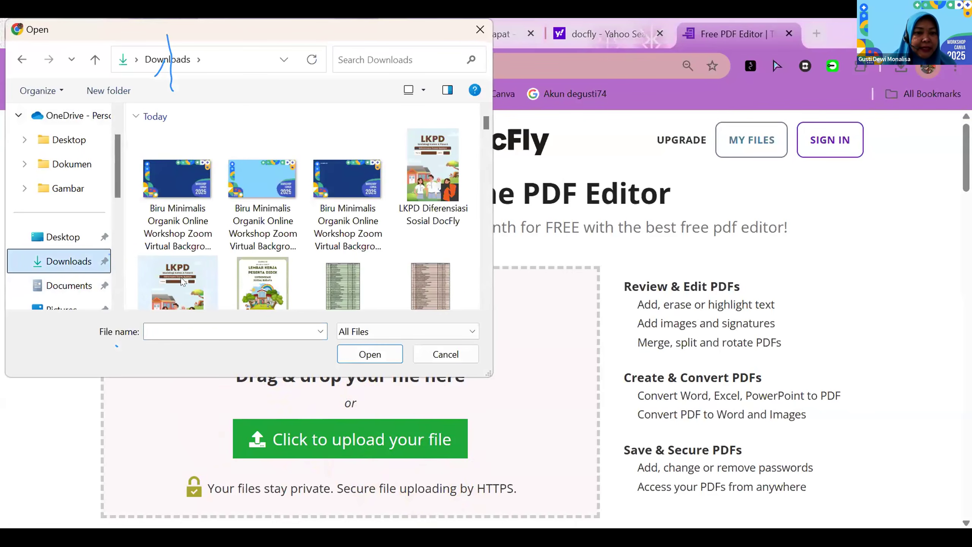
scroll(182, 281, "down", 1)
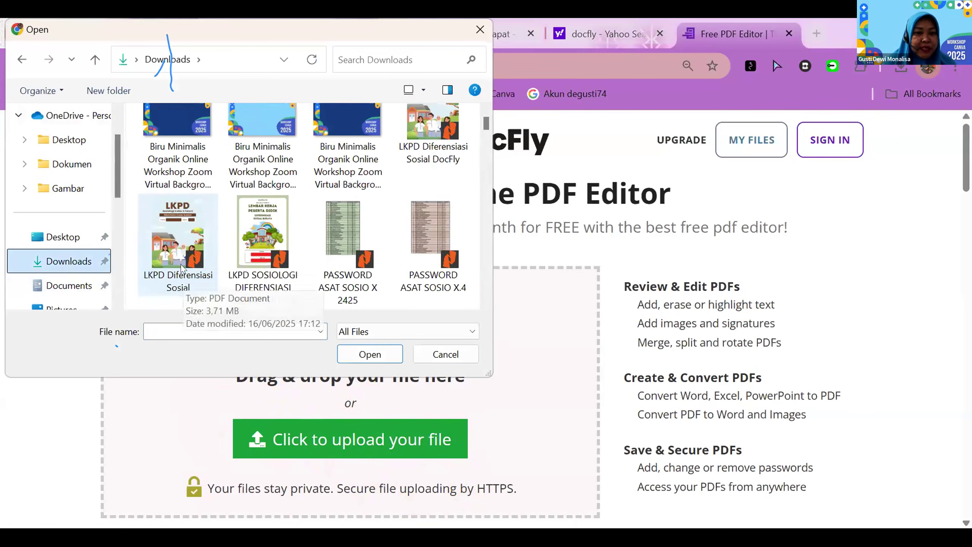
left_click(270, 220)
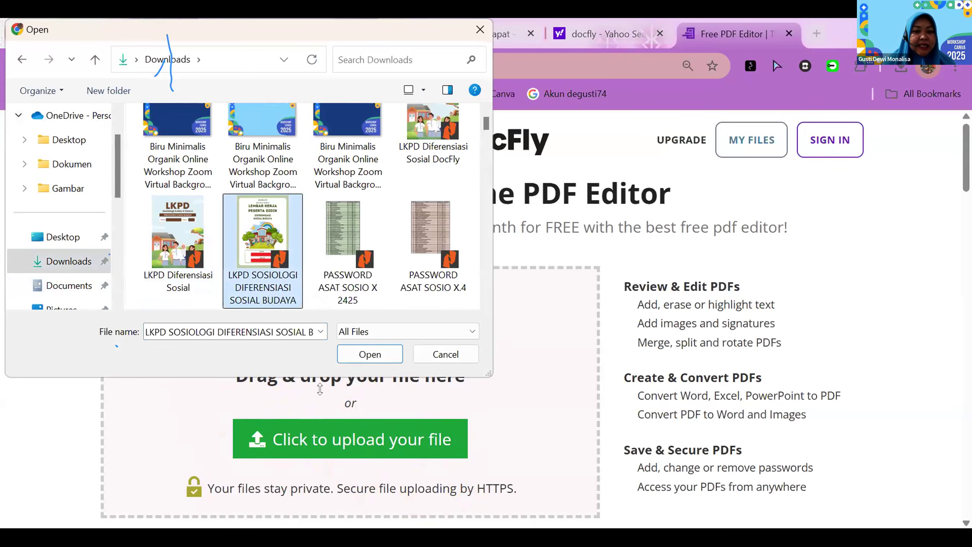
left_click(350, 351)
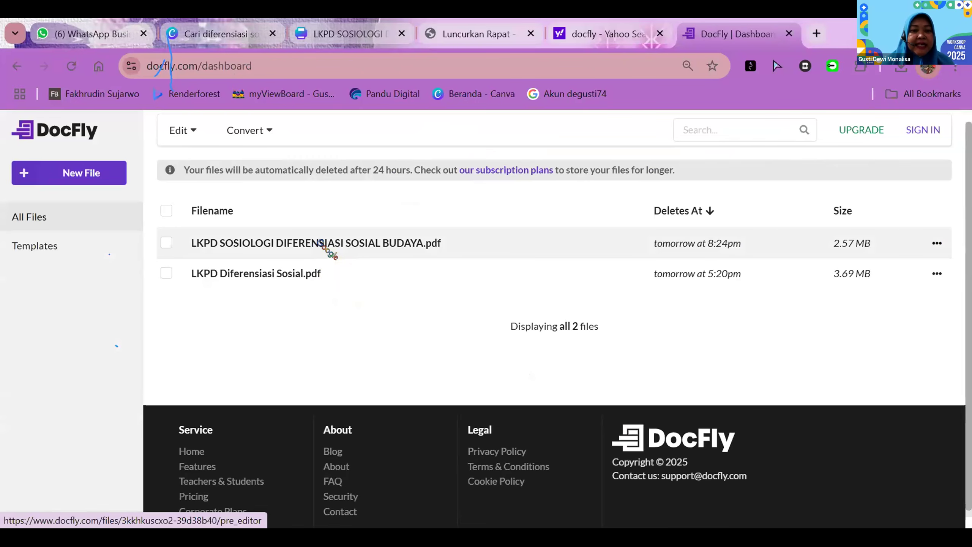
left_click(320, 242)
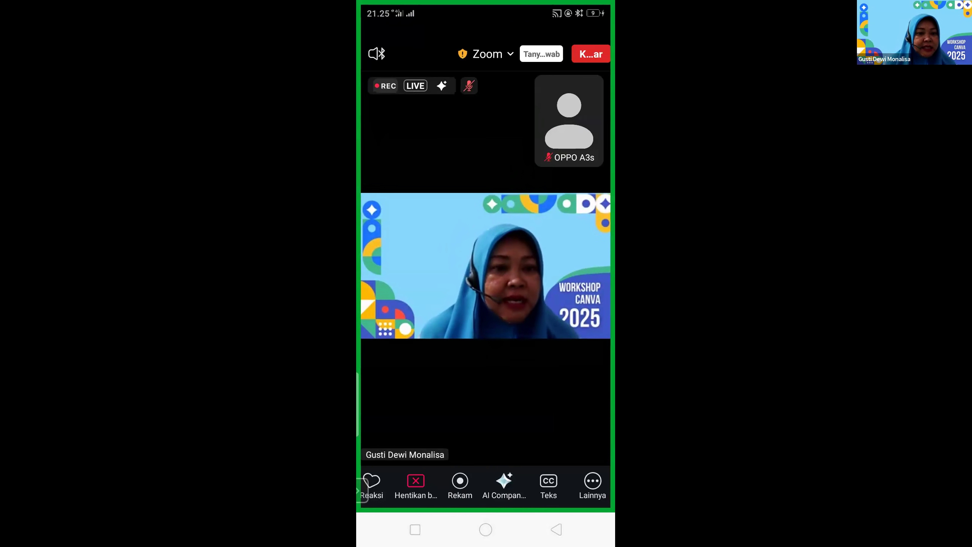
Switch to the Zoom meeting on the phone and open its participant list
scroll(485, 486, "left", 1)
scroll(485, 486, "left", 2)
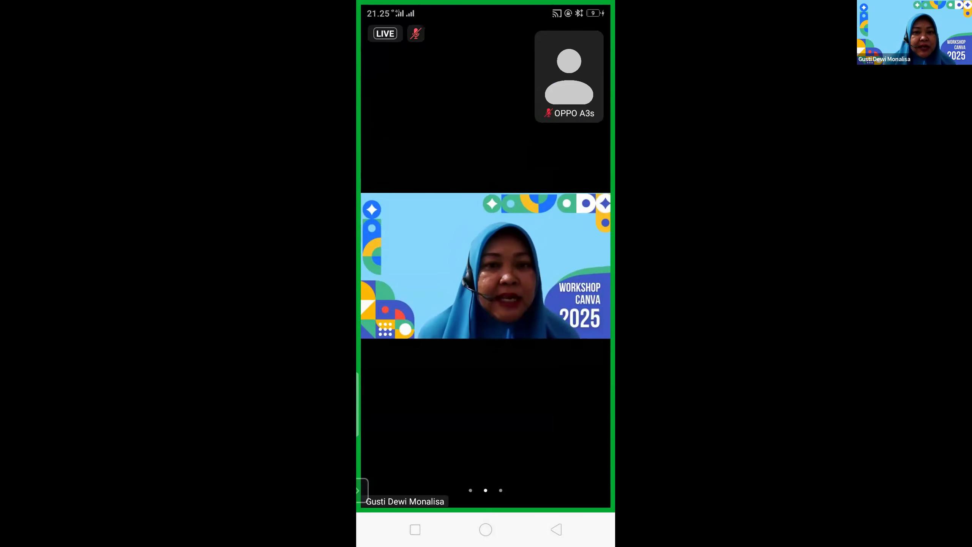
left_click(486, 402)
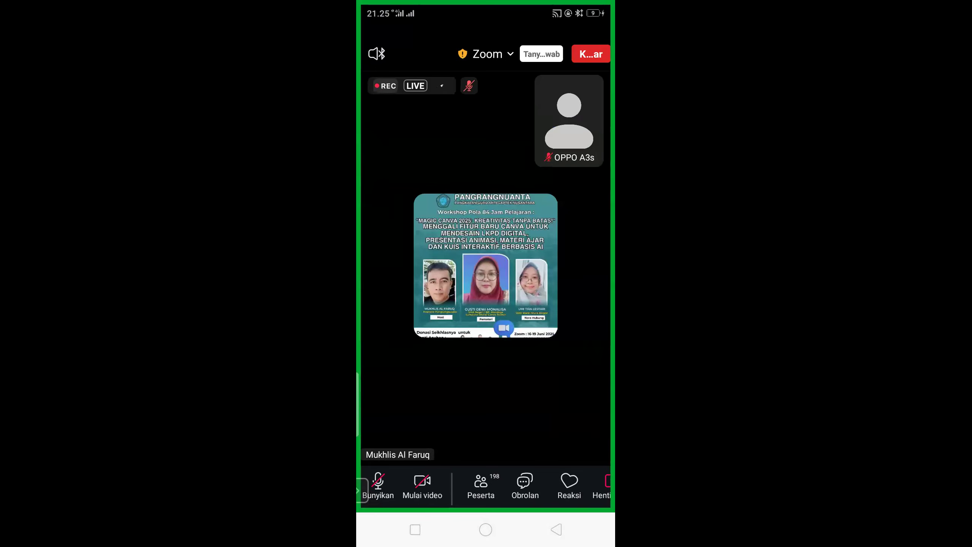
left_click(526, 486)
left_click(481, 485)
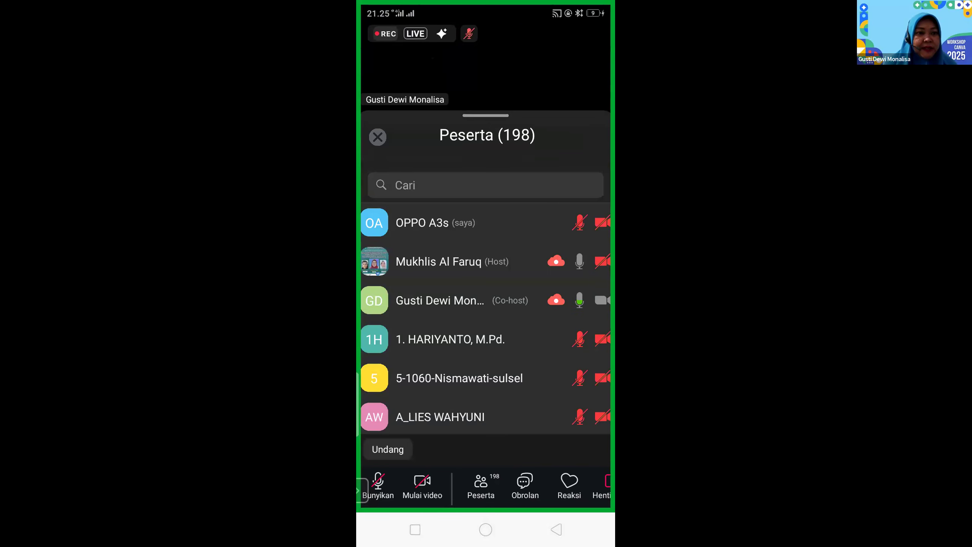
Rename the phone's own participant entry, replacing the device name with the participant's real name
left_click(436, 222)
left_click(486, 447)
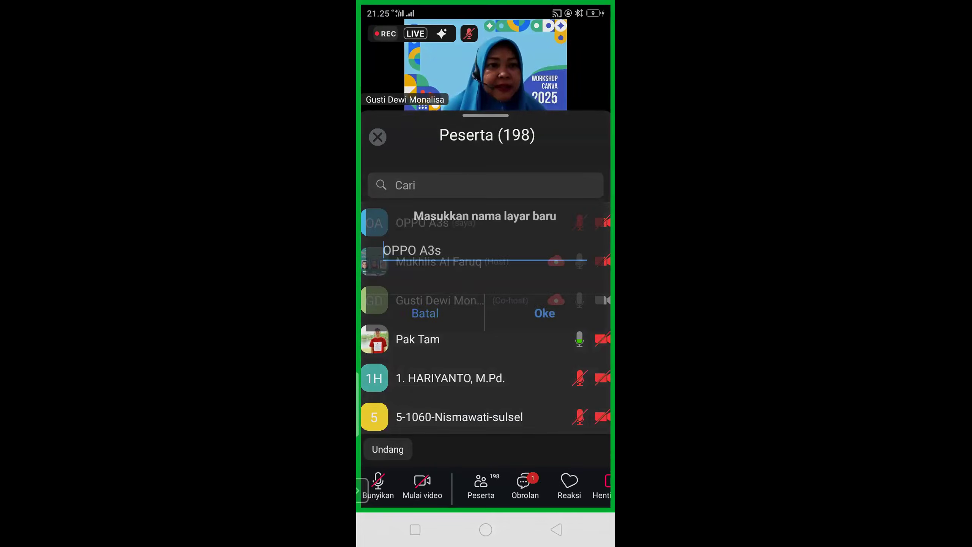
key("BackSpace")
key("BackSpace")
key("BackSpace")
key("BackSpace")
key("BackSpace")
key("BackSpace")
key("BackSpace")
key("BackSpace")
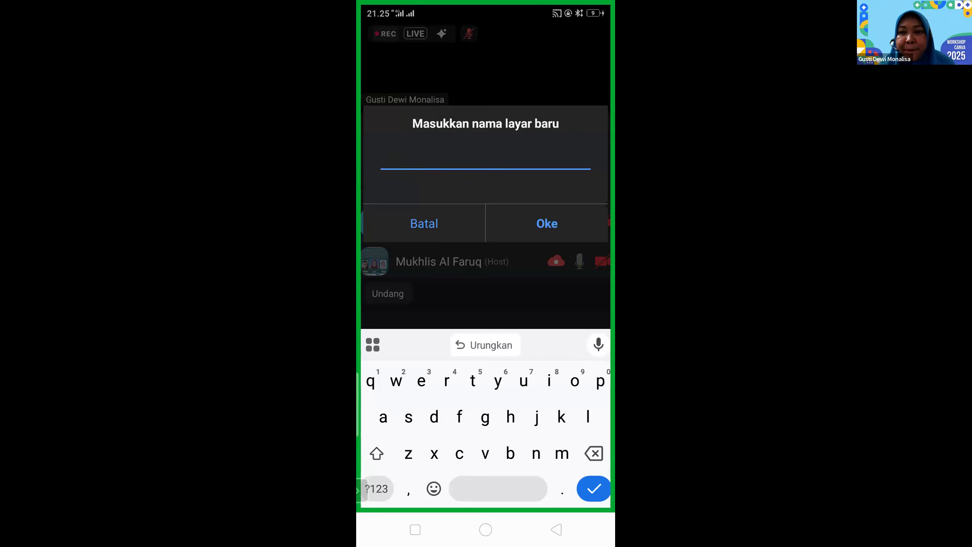
type("Asn")
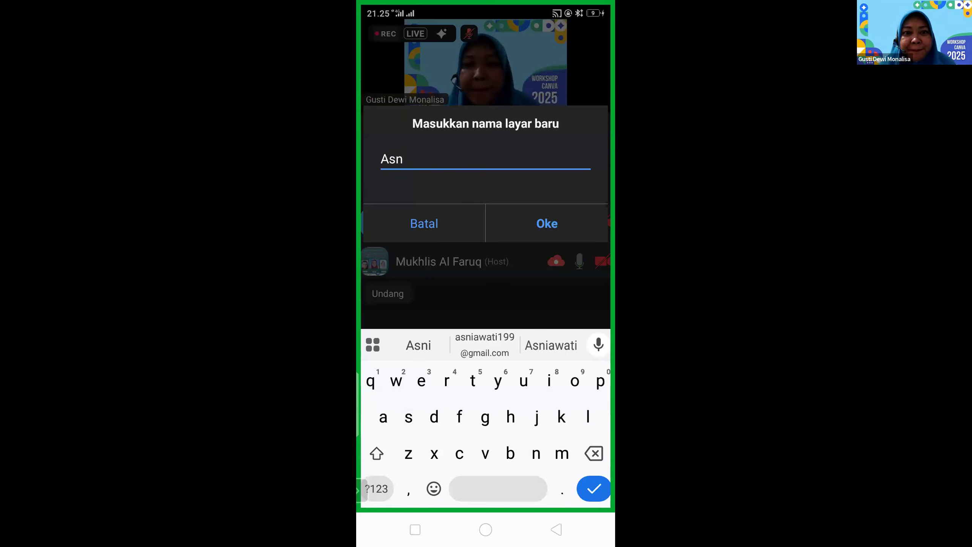
type("i")
left_click(551, 345)
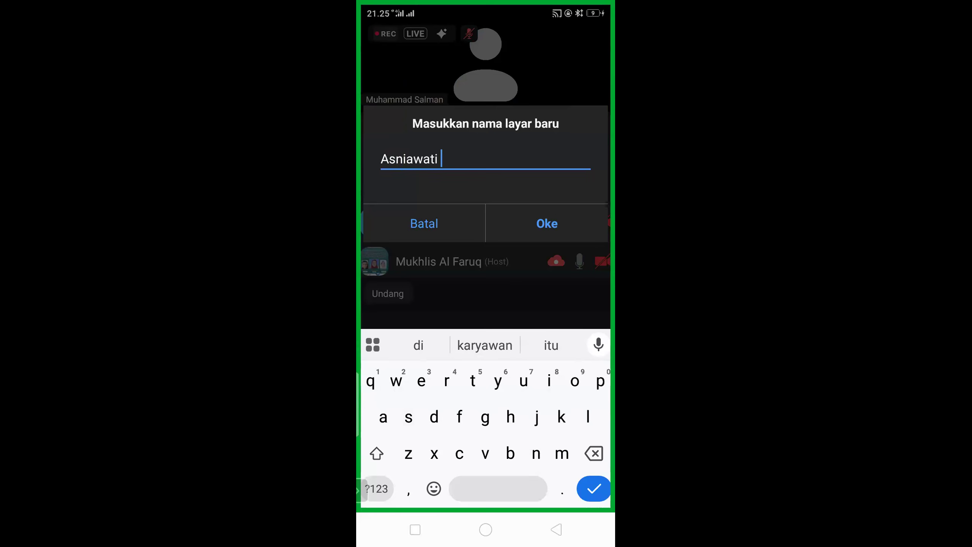
left_click(376, 489)
type("$")
key("BackSpace")
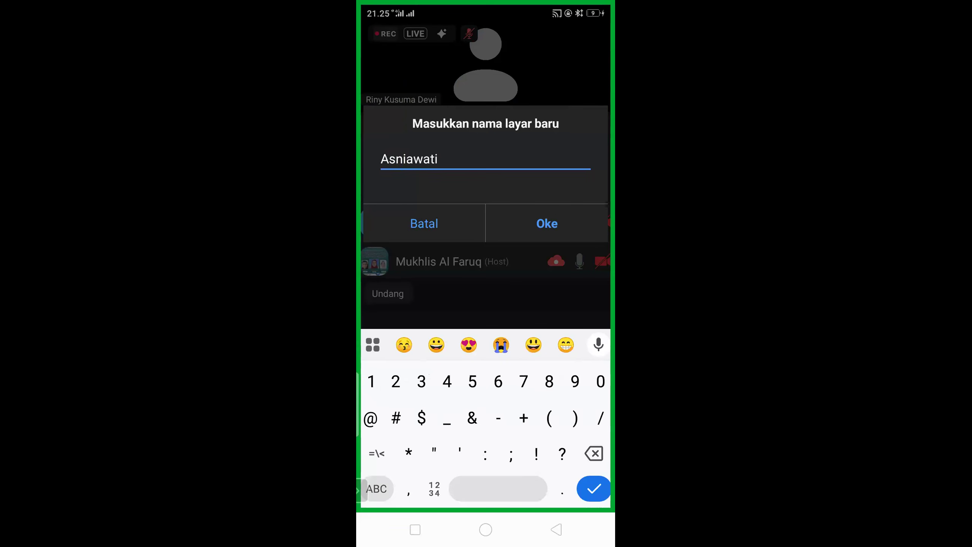
left_click(547, 223)
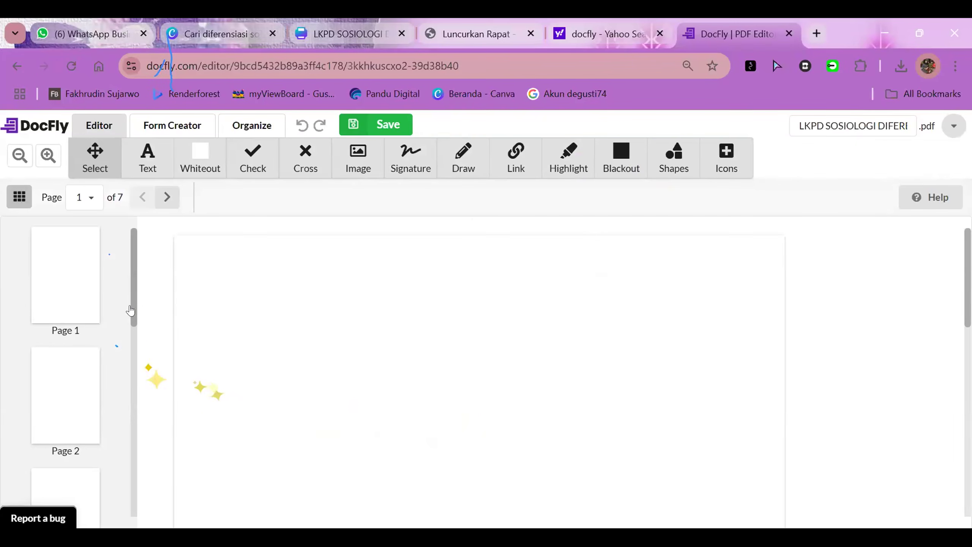
Return to the worksheet in DocFly, reload its blank pages and switch the editor to Form Creator mode
scroll(135, 315, "down", 10)
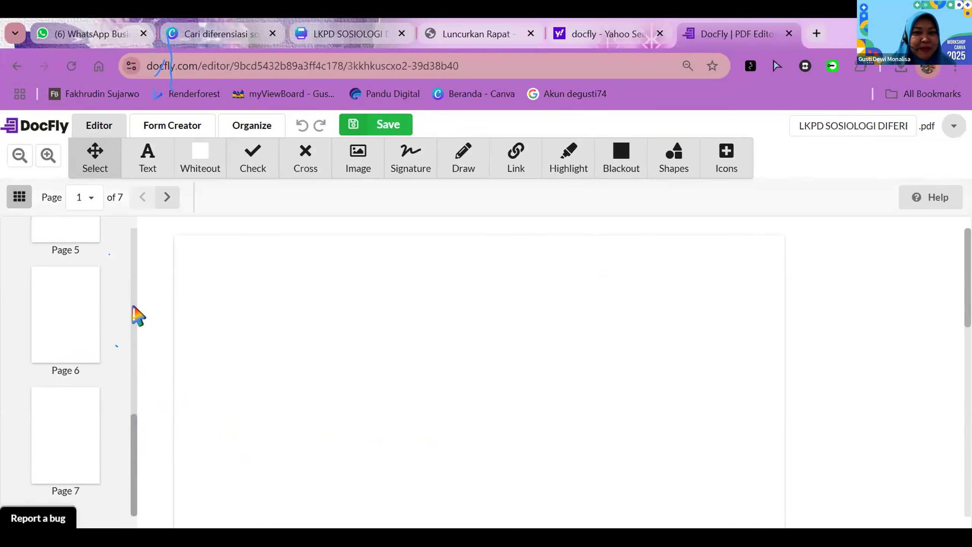
scroll(135, 315, "up", 10)
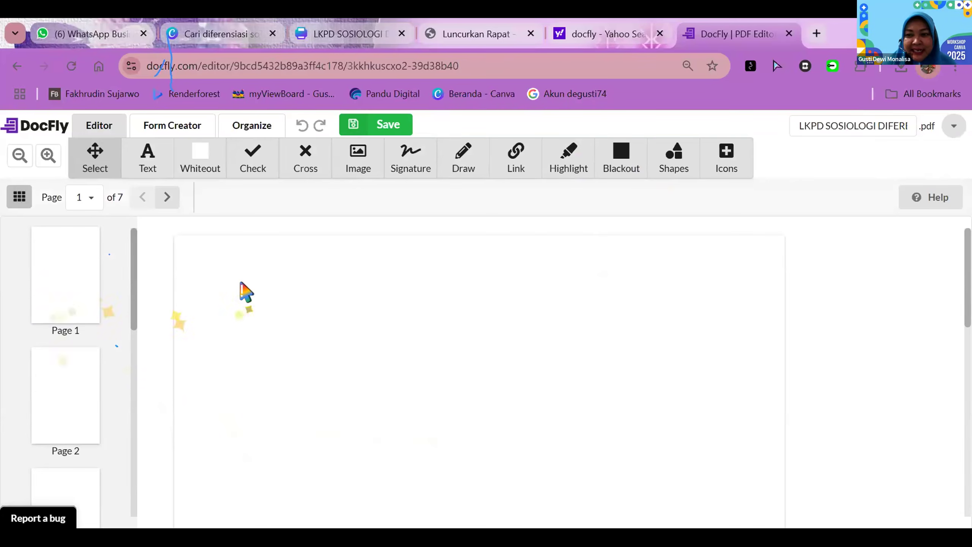
left_click(71, 68)
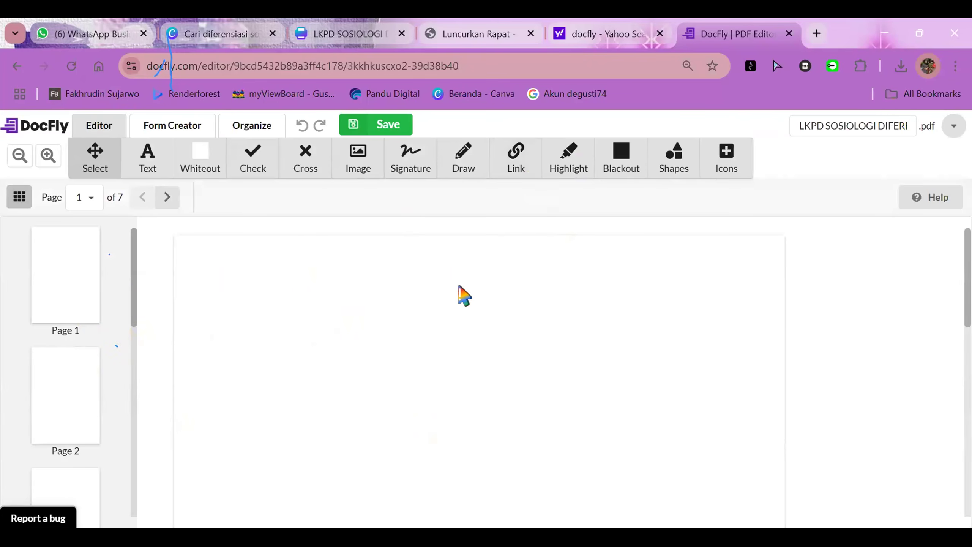
scroll(80, 294, "down", 6)
scroll(86, 292, "up", 6)
left_click(198, 127)
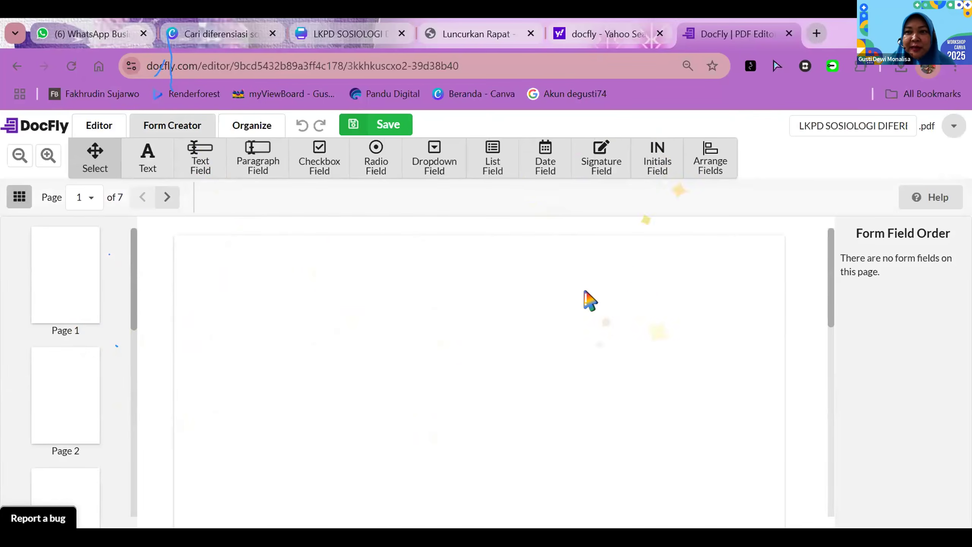
Search the web for docfly in a new browser tab and open the DocFly home page from the results
key("ctrl+t")
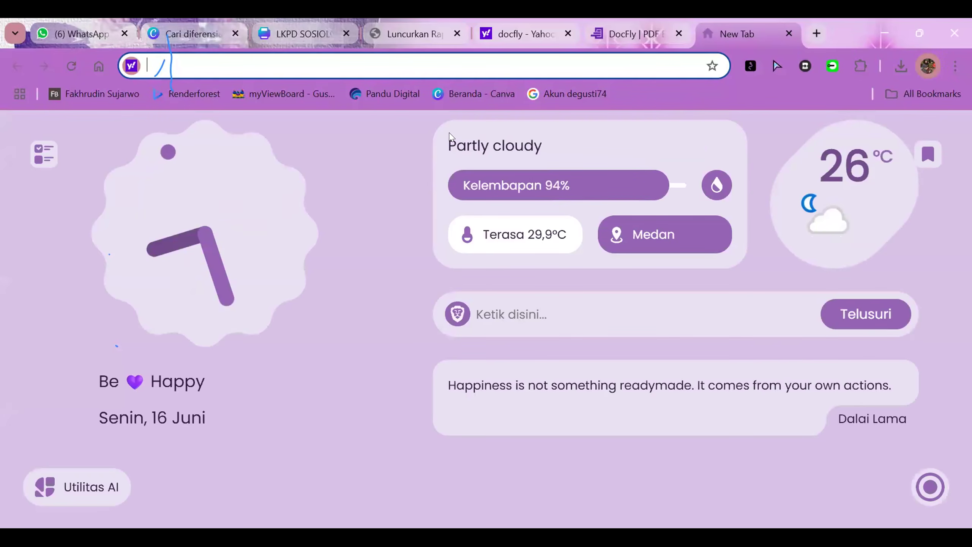
left_click(617, 64)
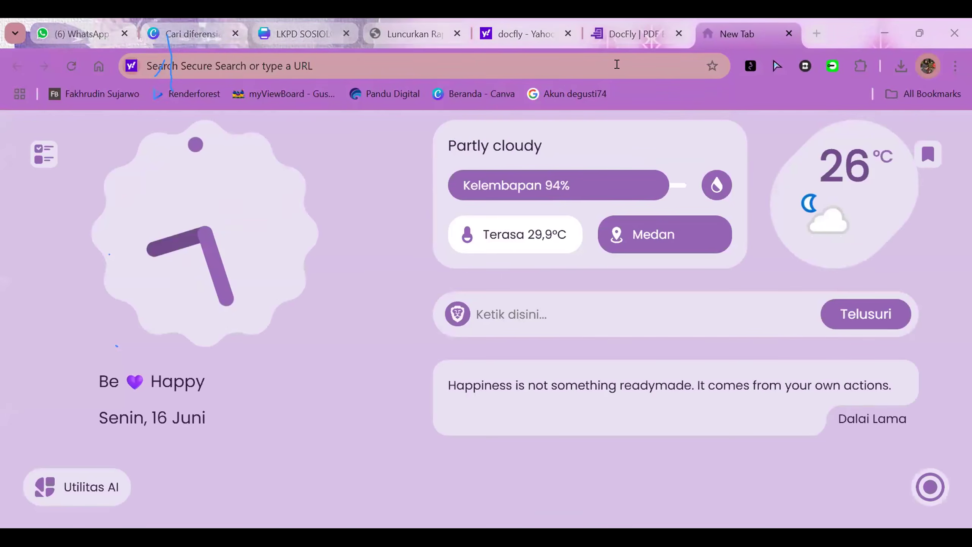
left_click(617, 64)
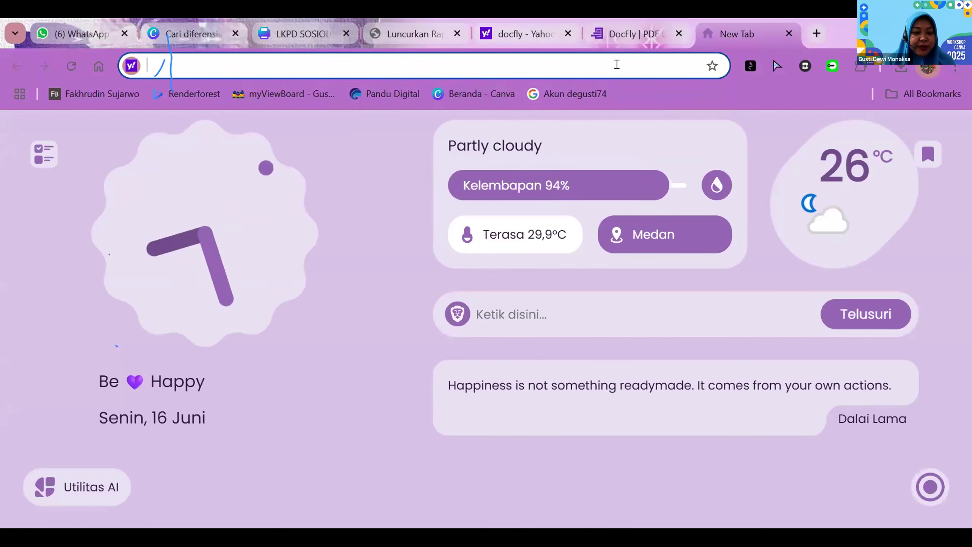
type("doc")
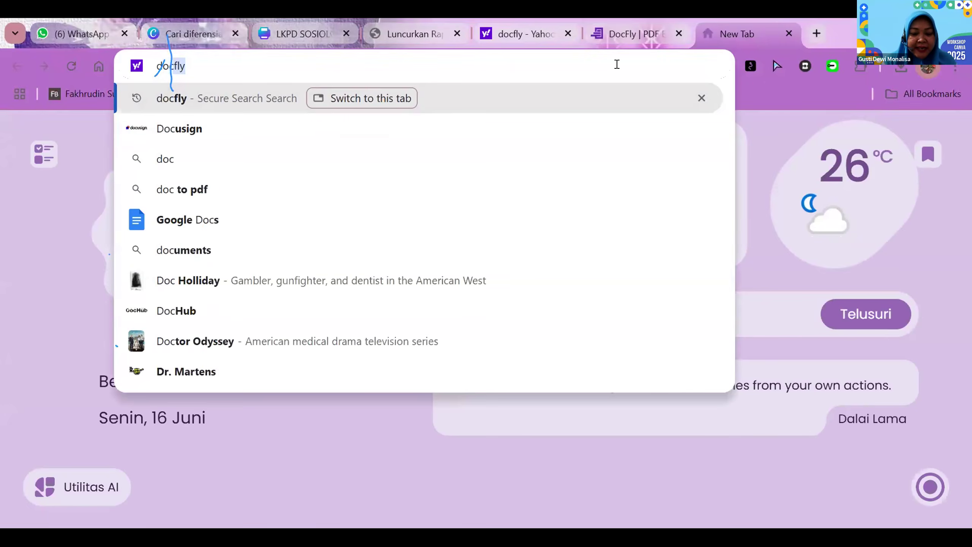
type("fly")
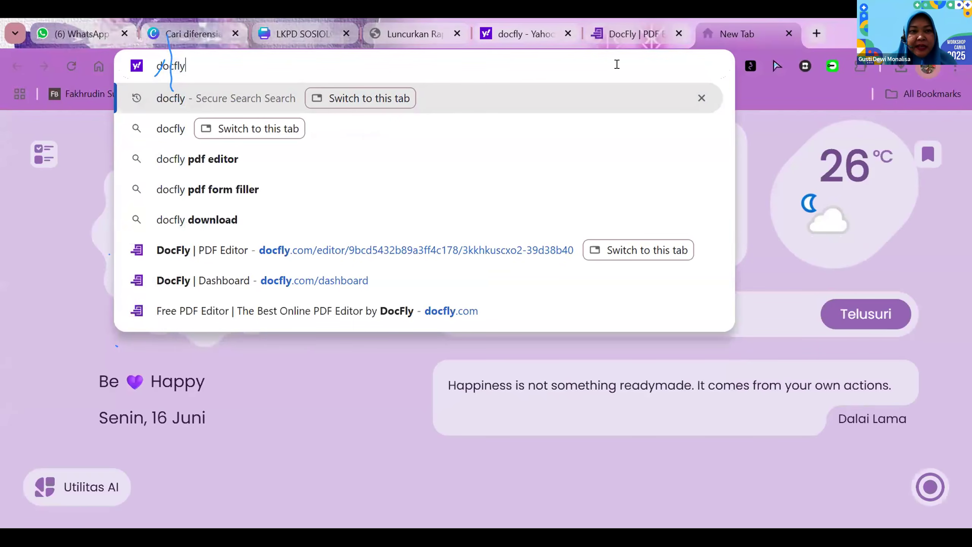
key("Return")
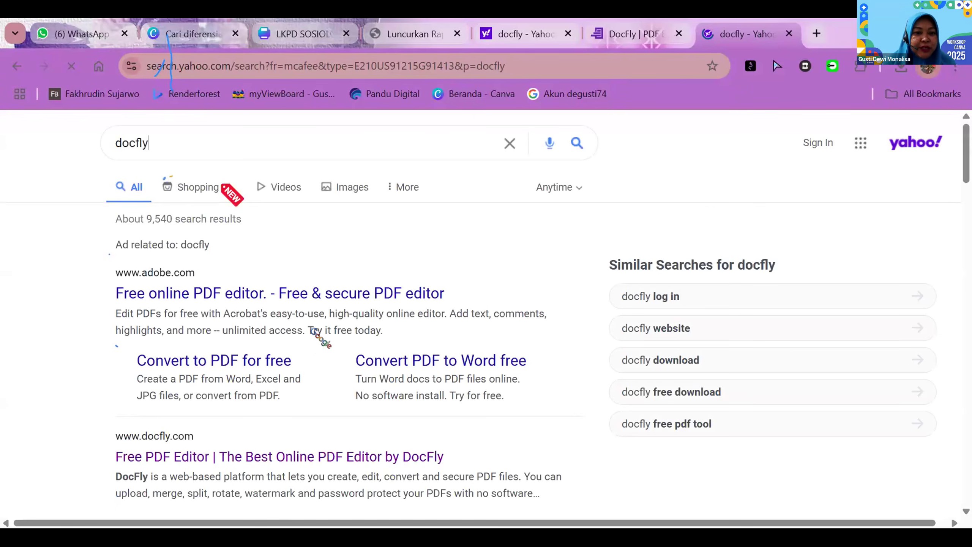
scroll(314, 337, "down", 3)
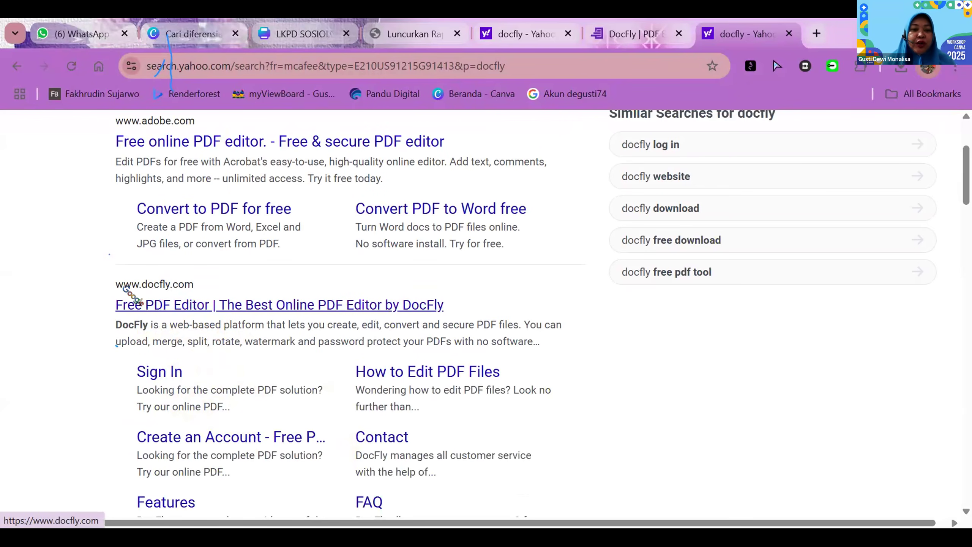
left_click(257, 306)
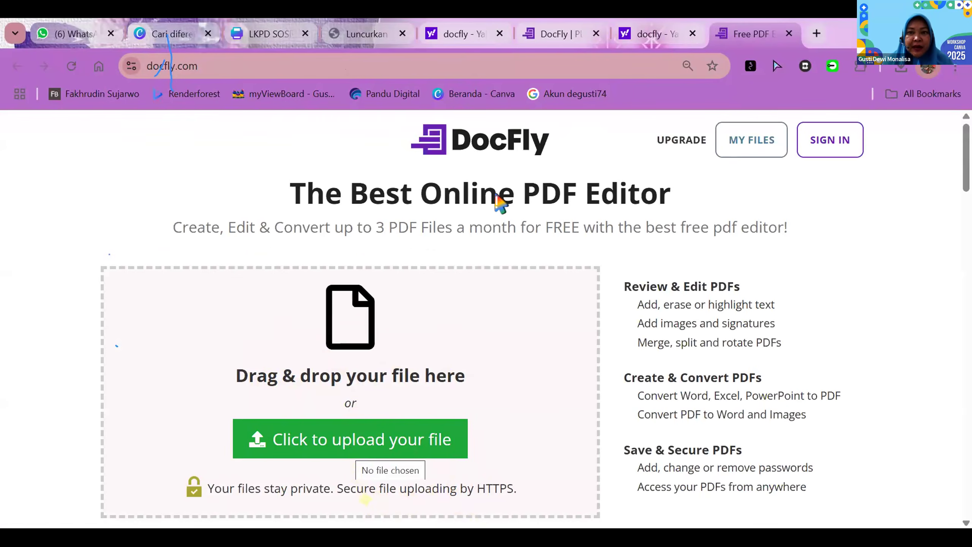
Return to the worksheet open in the form editor and look through its page thumbnails
left_click(566, 29)
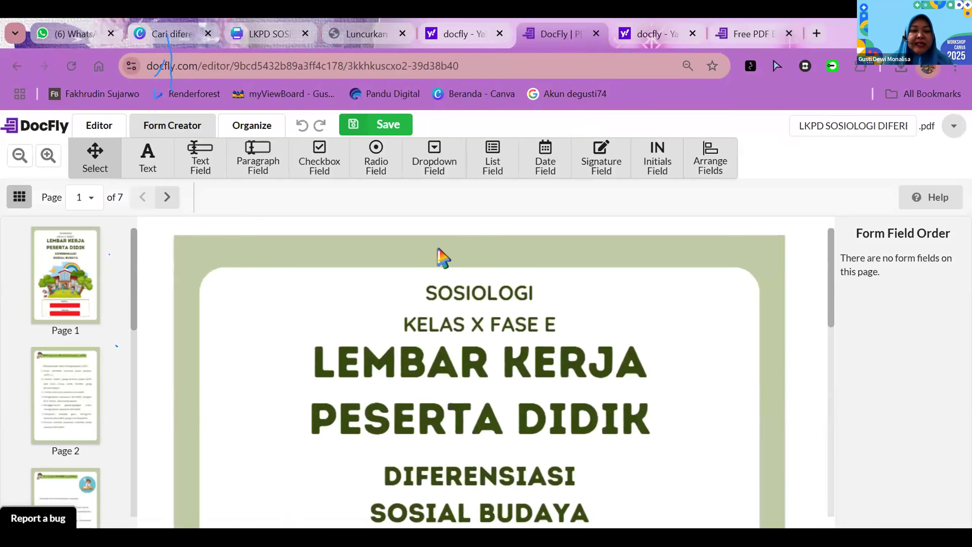
scroll(57, 383, "down", 4)
scroll(57, 395, "down", 8)
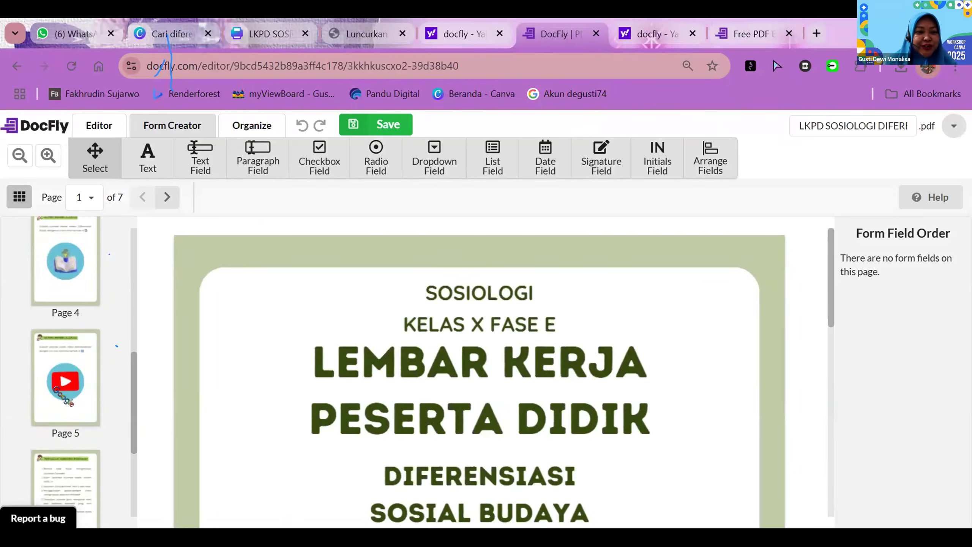
scroll(58, 392, "up", 12)
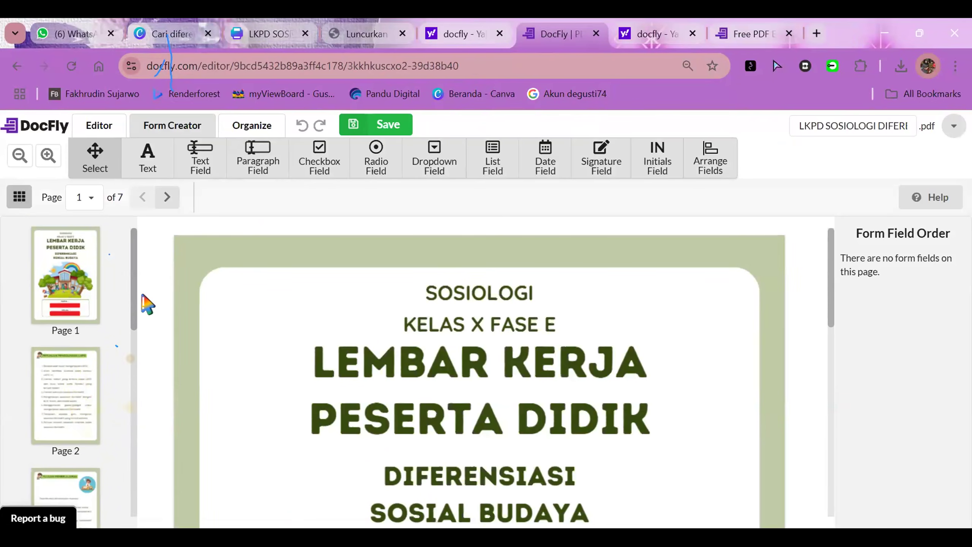
scroll(65, 432, "down", 8)
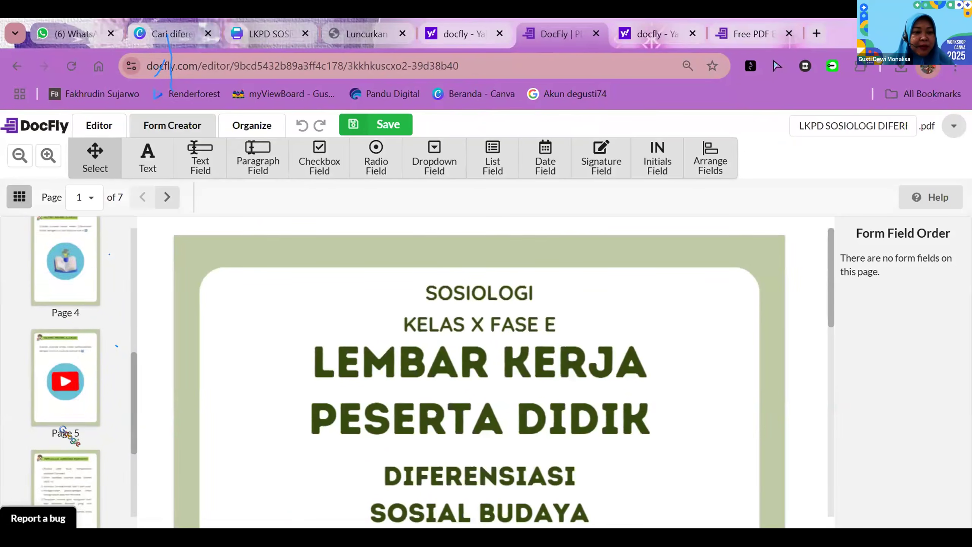
scroll(61, 437, "up", 8)
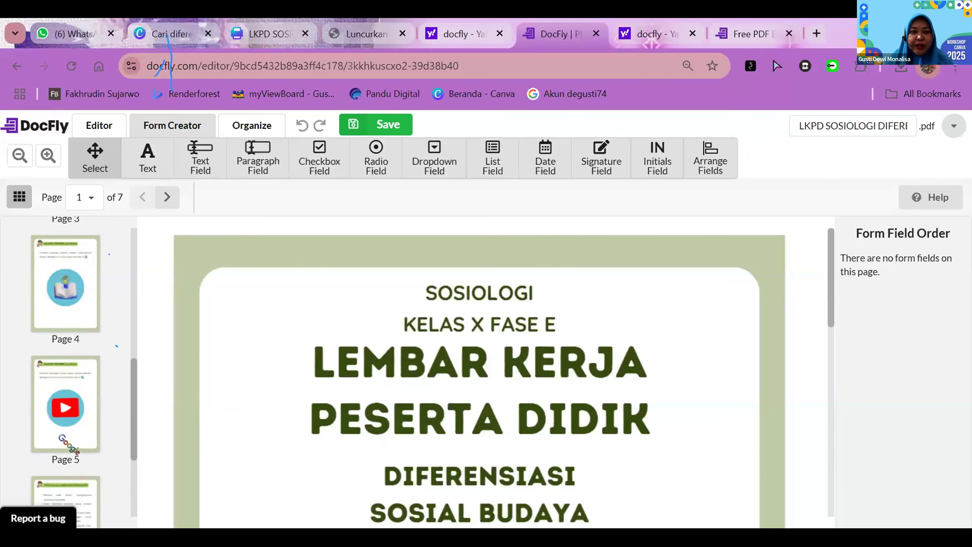
scroll(72, 329, "up", 3)
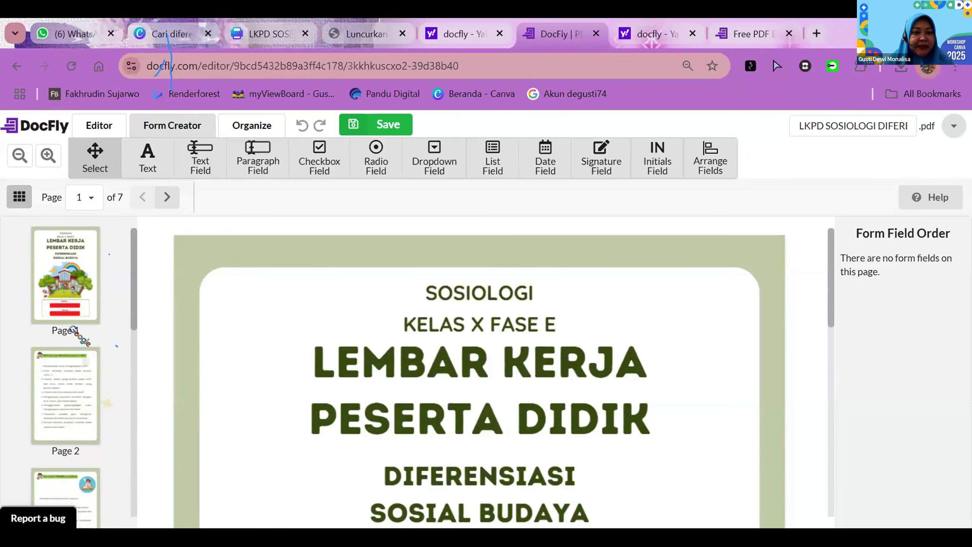
Add a text field over the red NAMA box on page 1 and enlarge it to nearly fill the box
scroll(460, 353, "down", 8)
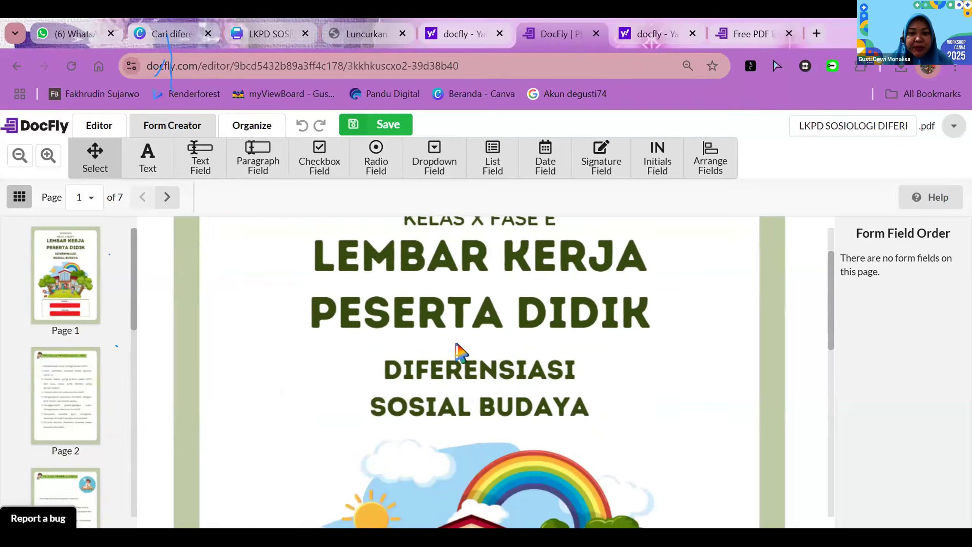
scroll(460, 353, "down", 4)
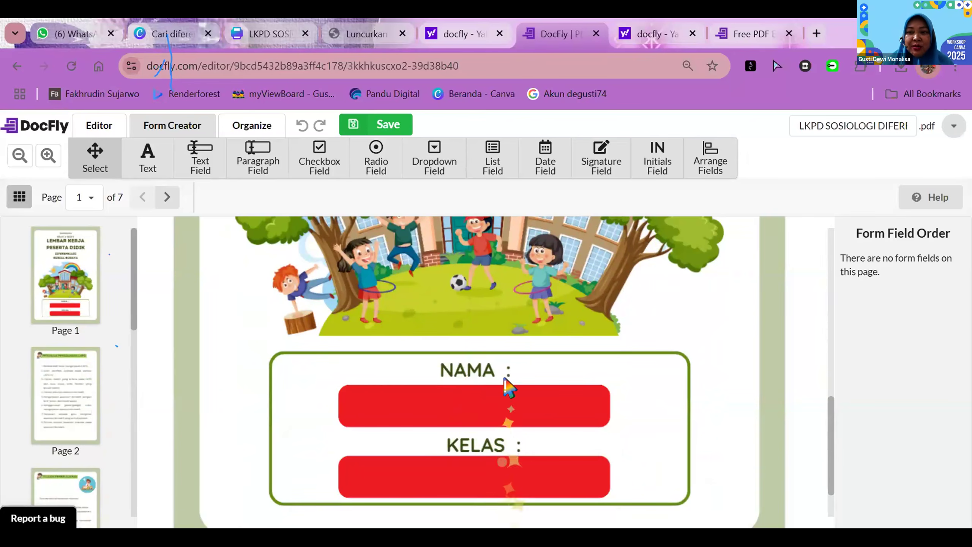
left_click(110, 125)
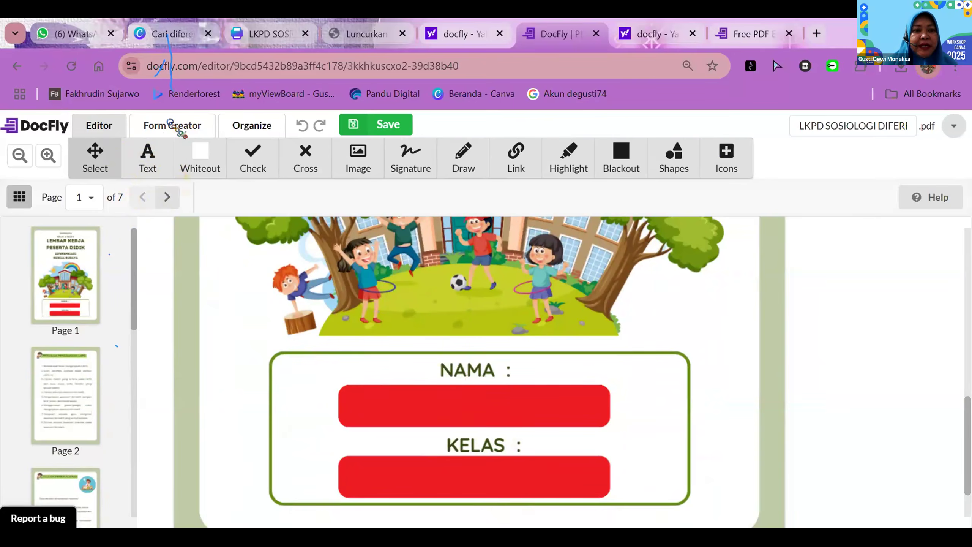
left_click(171, 123)
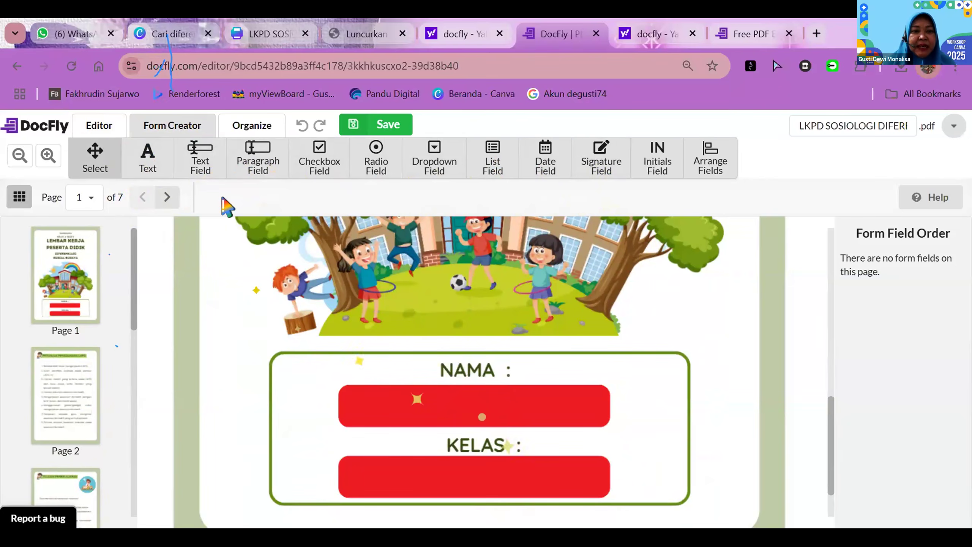
left_click(198, 157)
left_click(350, 391)
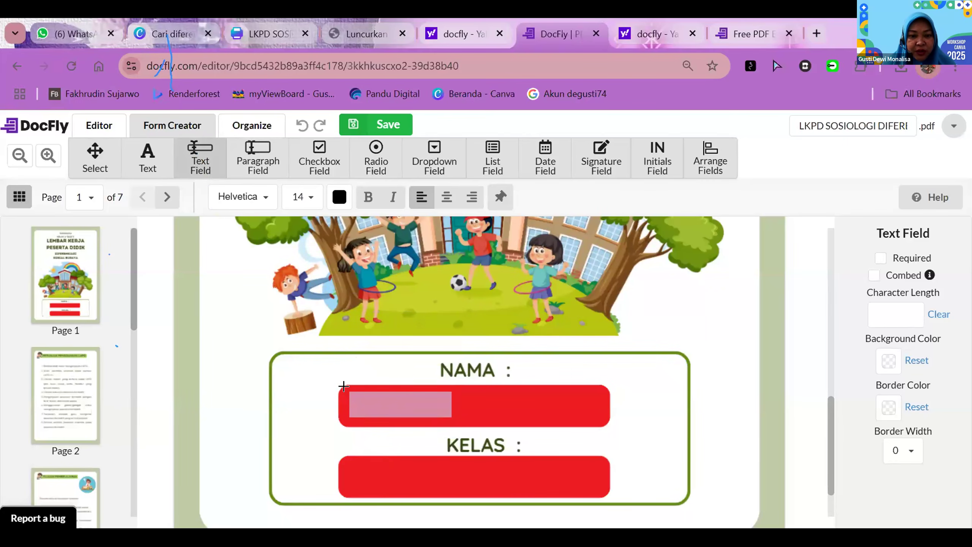
left_click(344, 386)
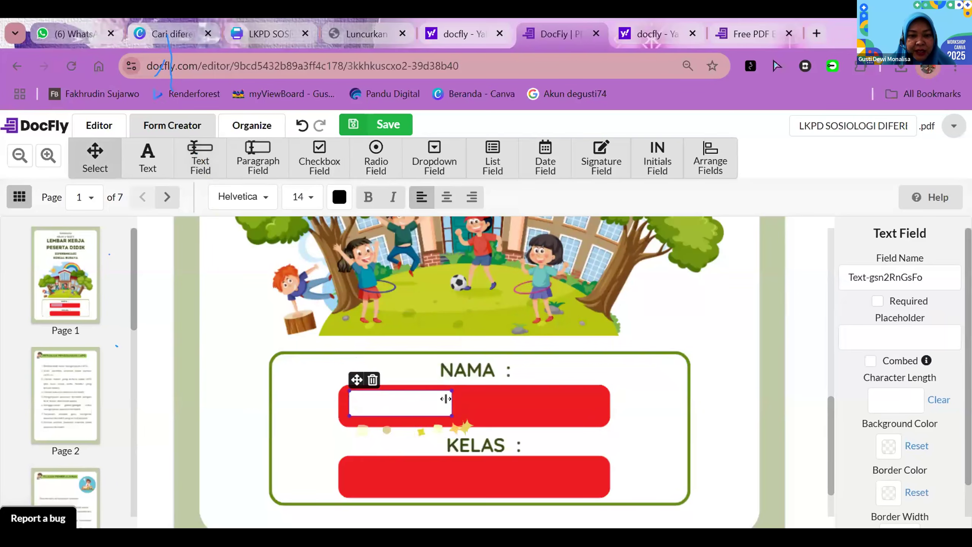
left_click_drag(452, 415, 601, 427)
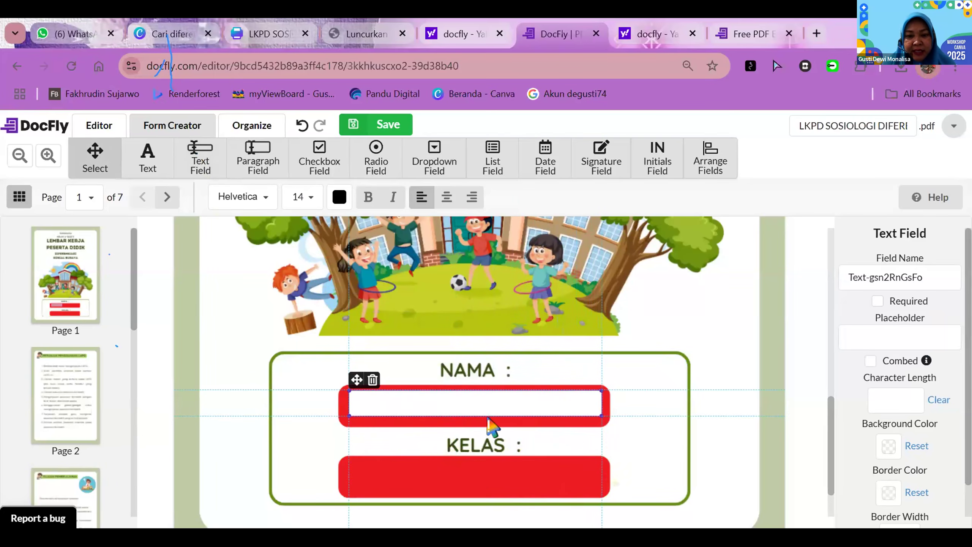
left_click_drag(470, 415, 471, 418)
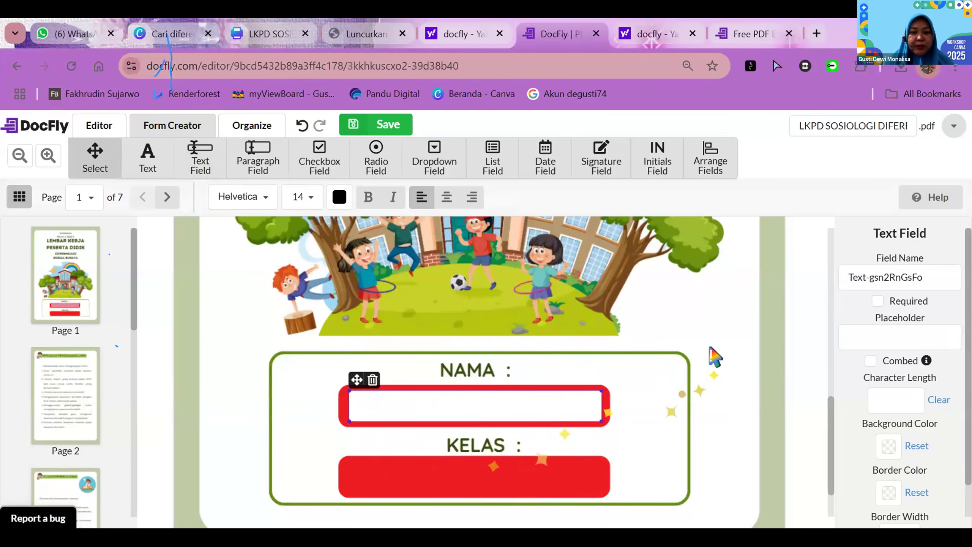
left_click(714, 357)
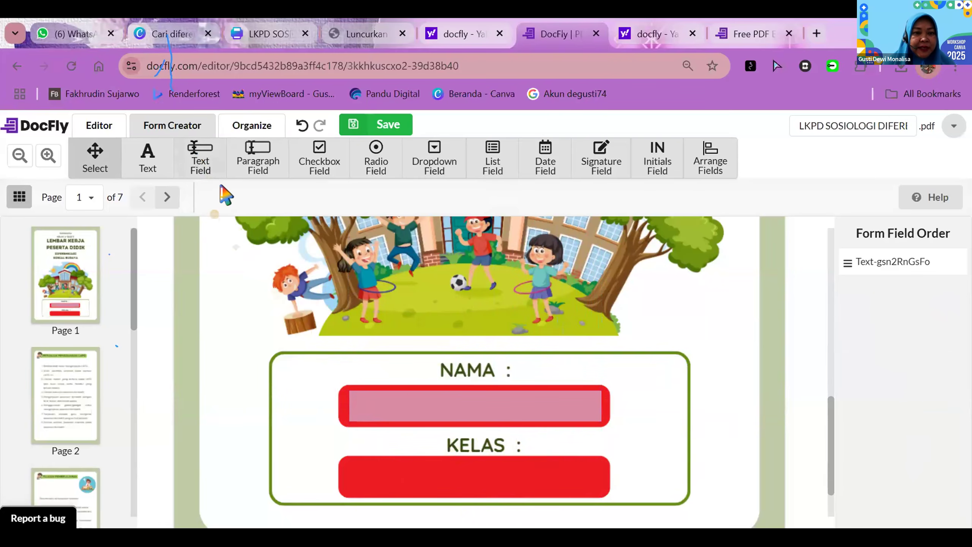
Add a matching text field over the red KELAS box on page 1
left_click(212, 170)
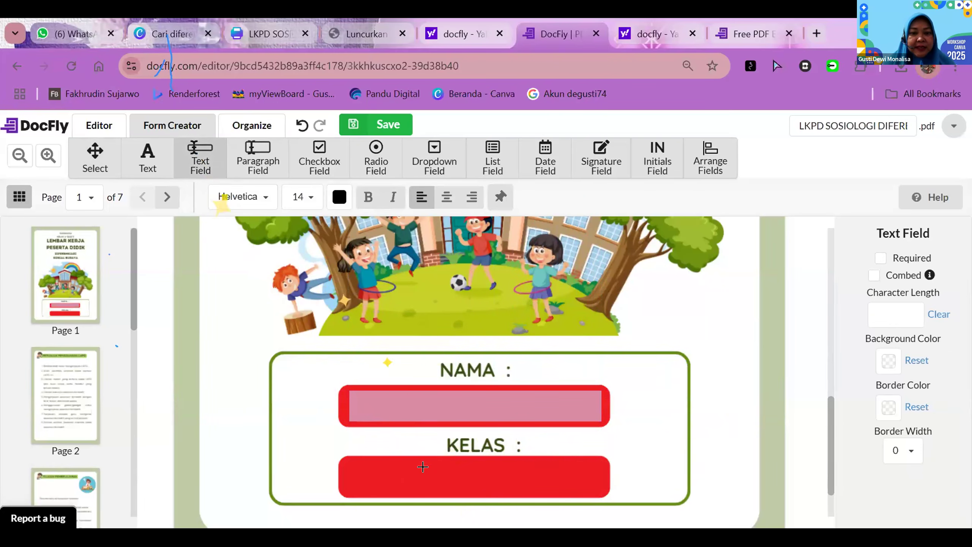
left_click(345, 459)
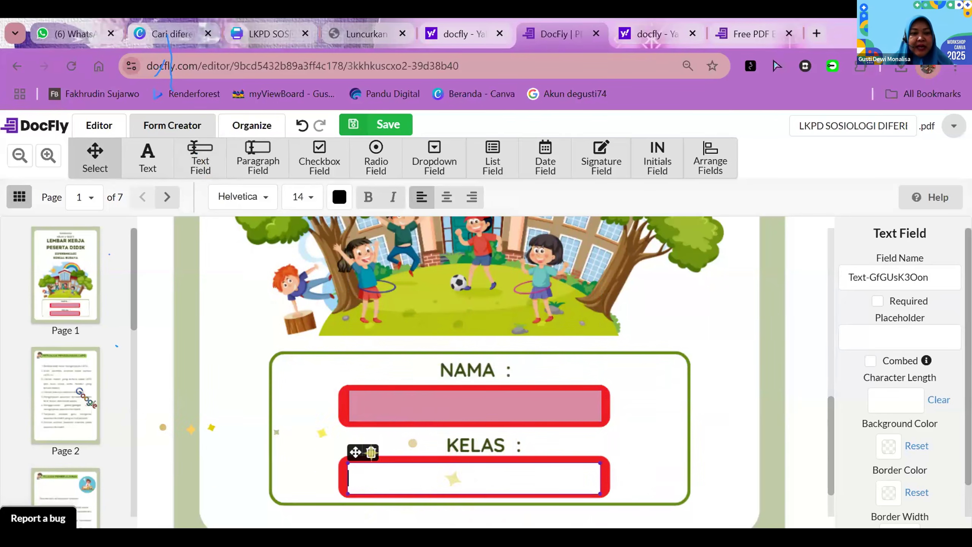
Look through worksheet pages 2 to 6 in order and open page 7 with the questions
left_click(79, 392)
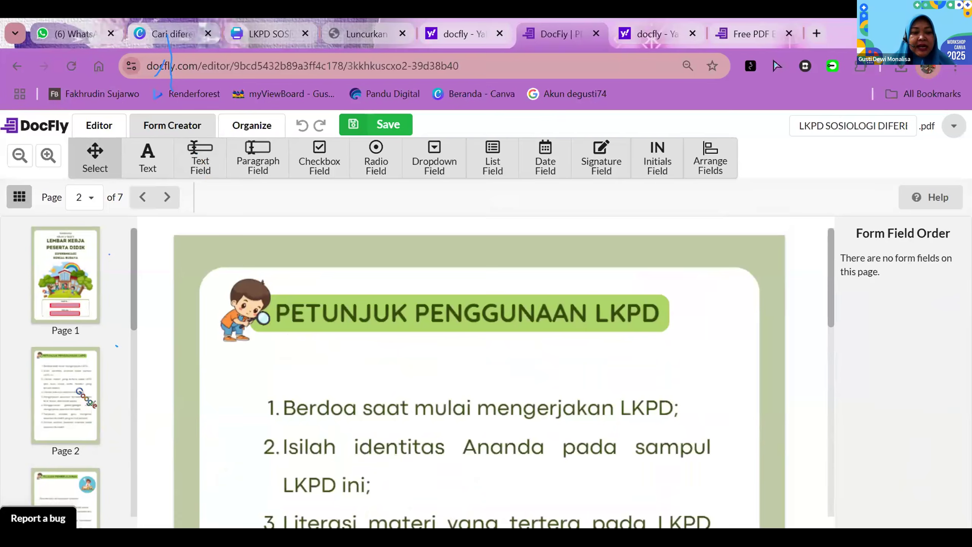
scroll(78, 393, "down", 3)
left_click(78, 392)
scroll(82, 399, "down", 3)
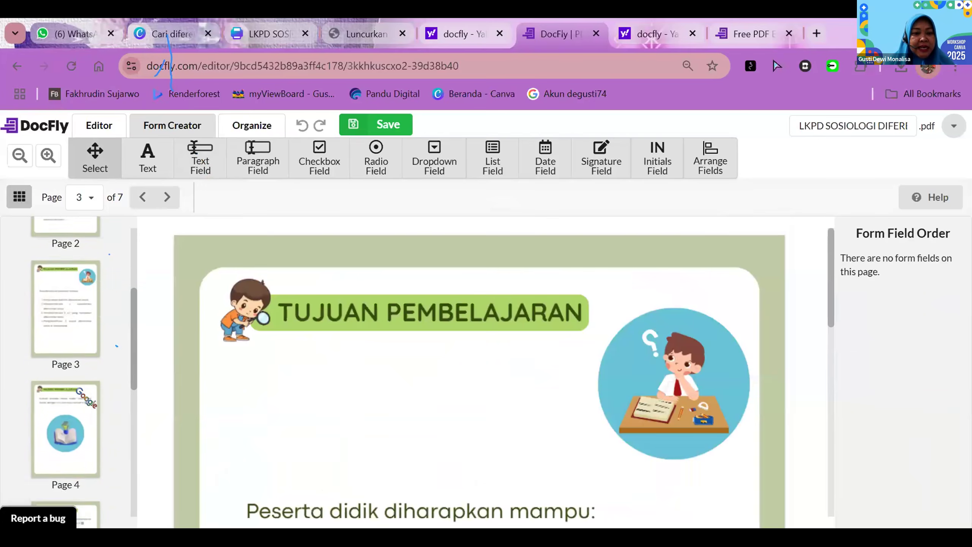
left_click(70, 362)
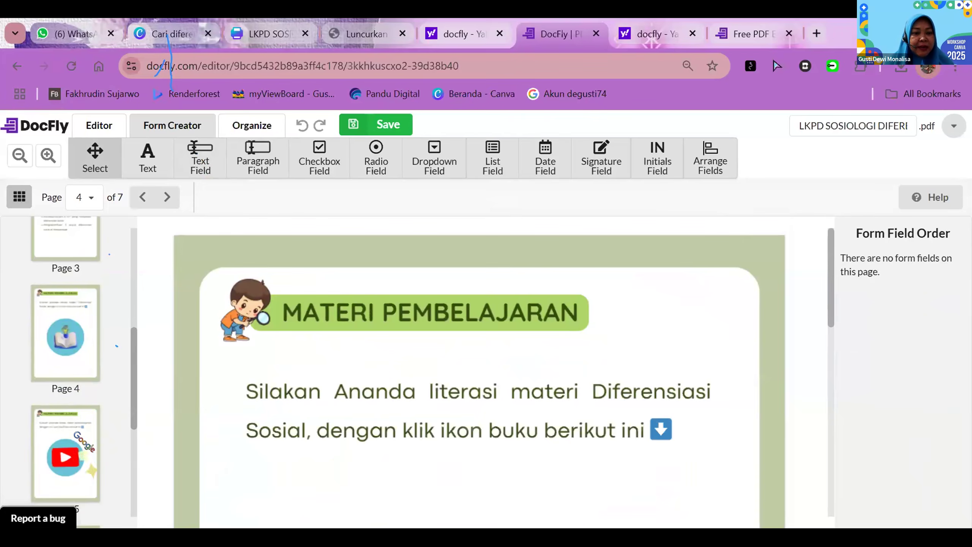
left_click(73, 460)
scroll(77, 421, "down", 5)
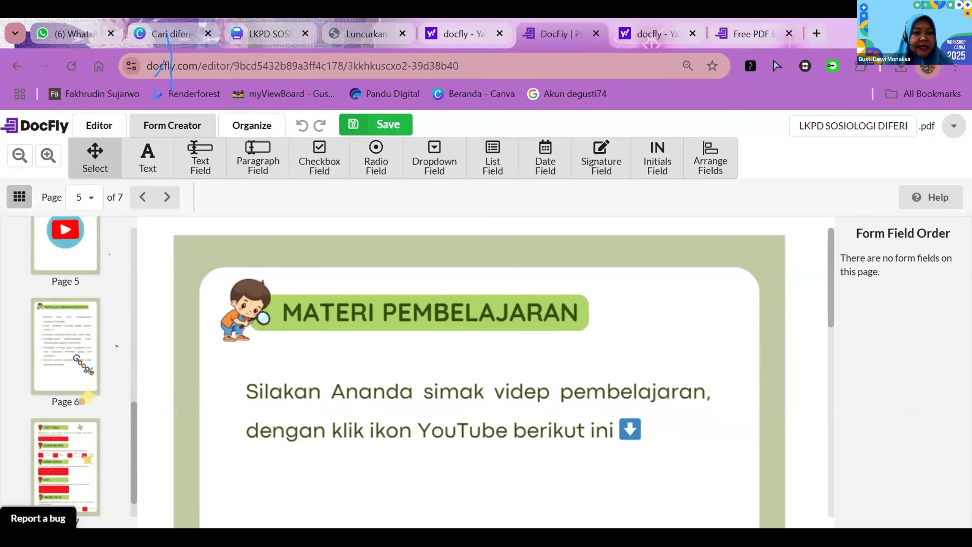
left_click(88, 407)
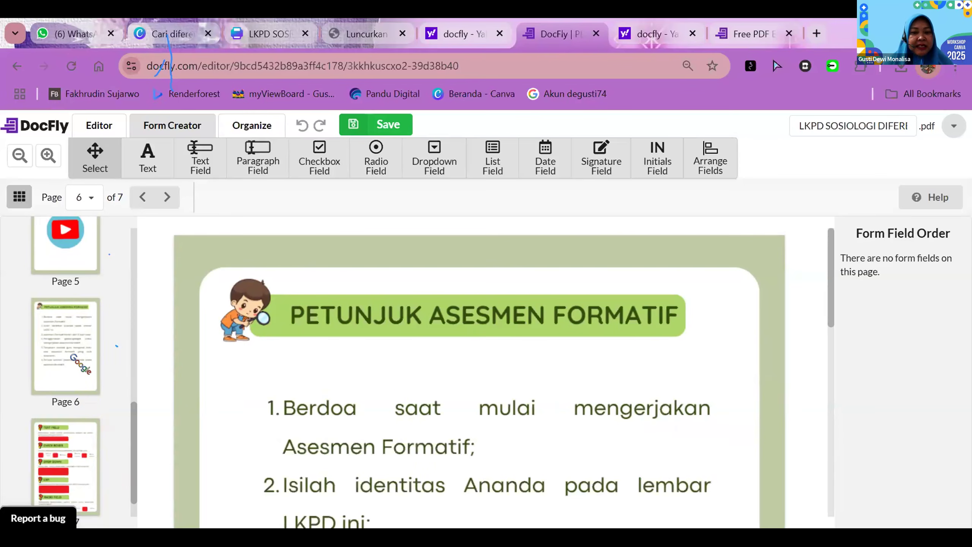
scroll(71, 358, "down", 1)
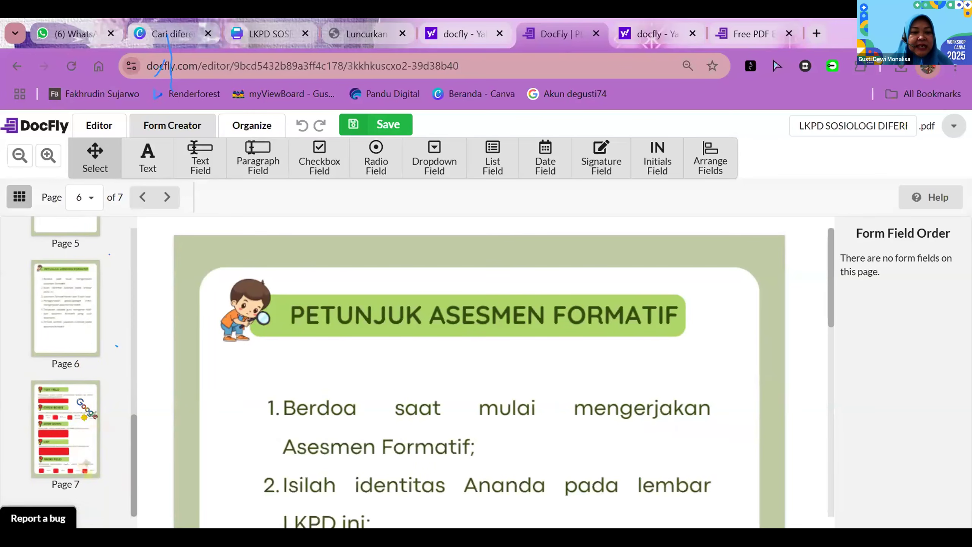
left_click(87, 441)
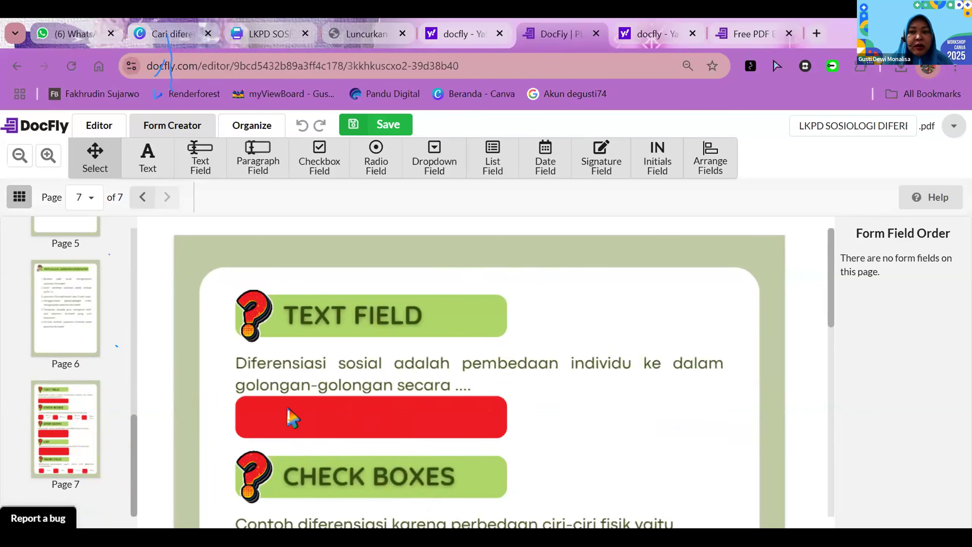
Add a text field over the red answer box under TEXT FIELD on page 7, filling most of the box
scroll(349, 429, "down", 4)
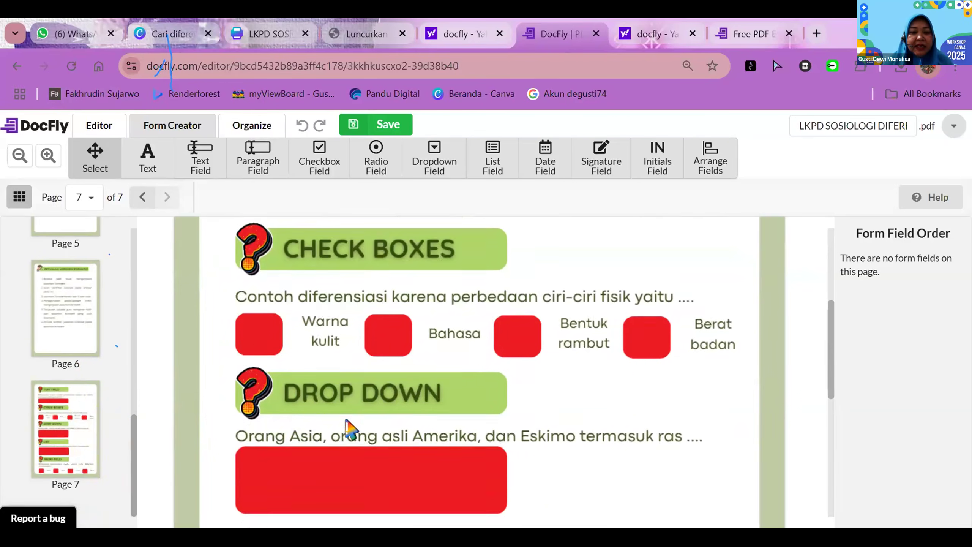
scroll(349, 429, "down", 4)
scroll(349, 429, "down", 5)
scroll(350, 428, "up", 15)
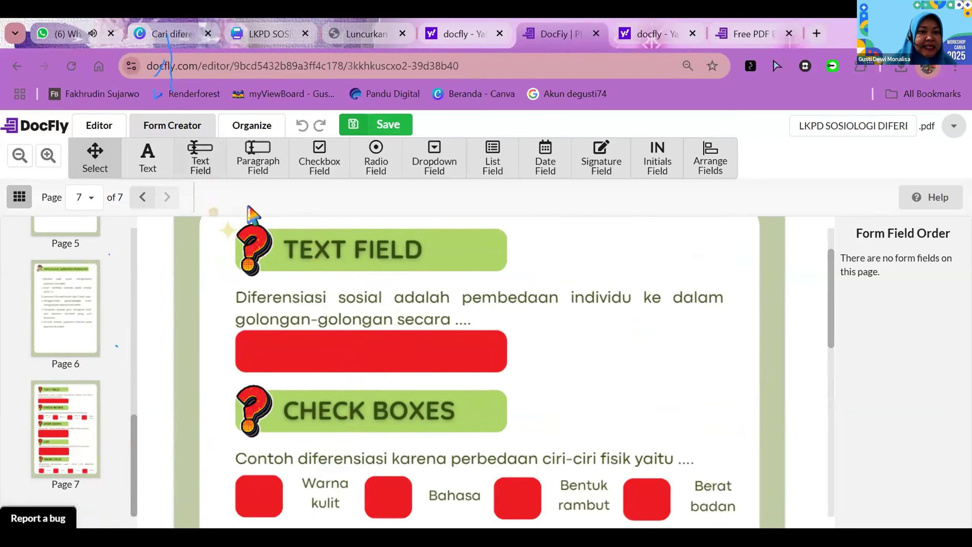
left_click(200, 158)
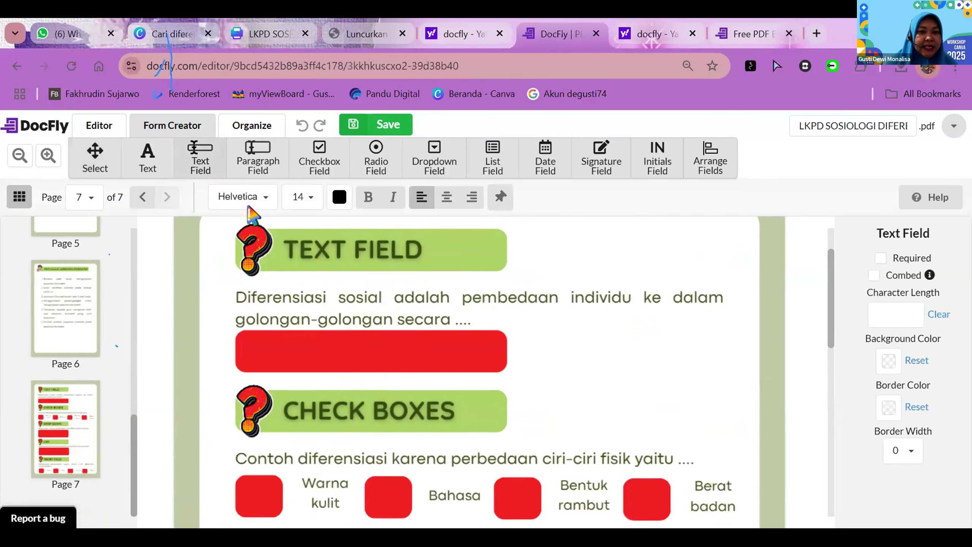
left_click(238, 329)
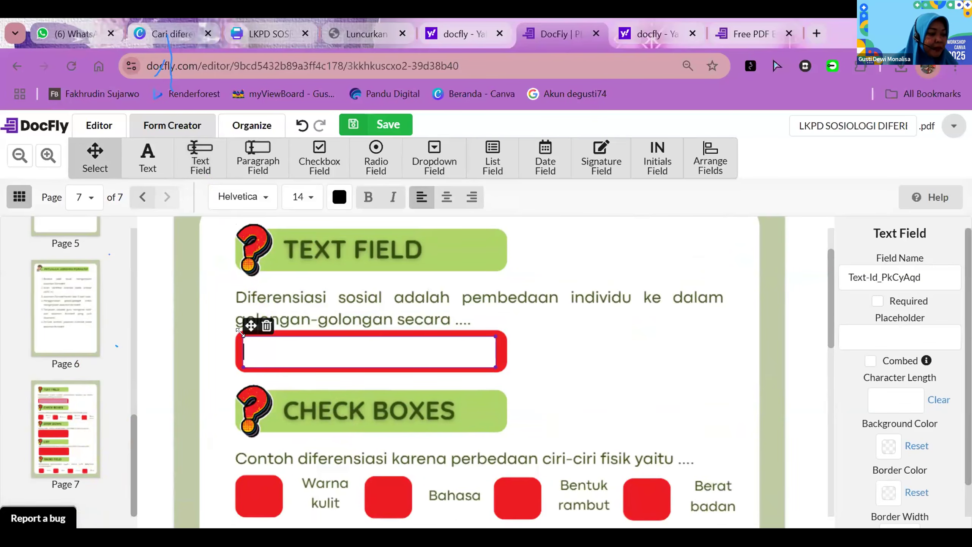
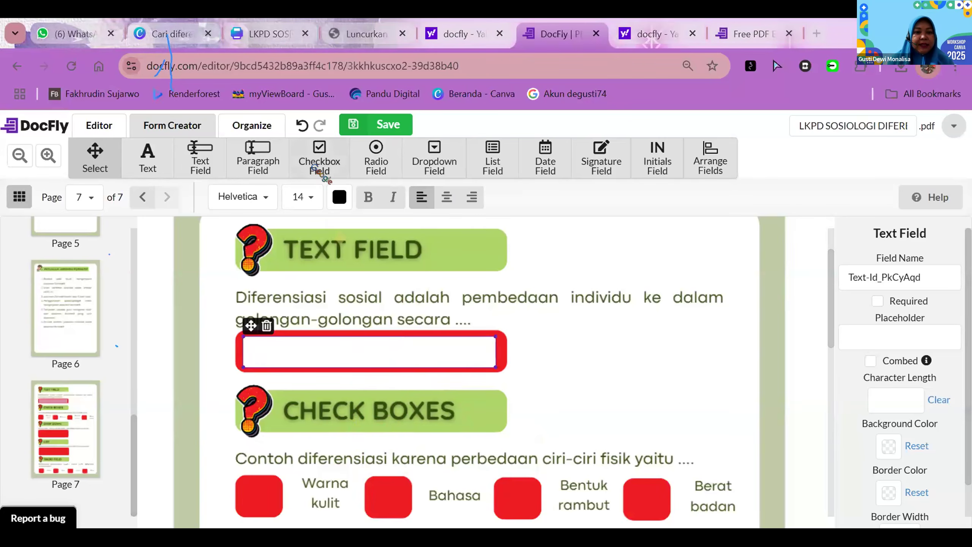
Place a checkbox field over the red Warna kulit box and enlarge it to nearly fill the box
left_click(320, 171)
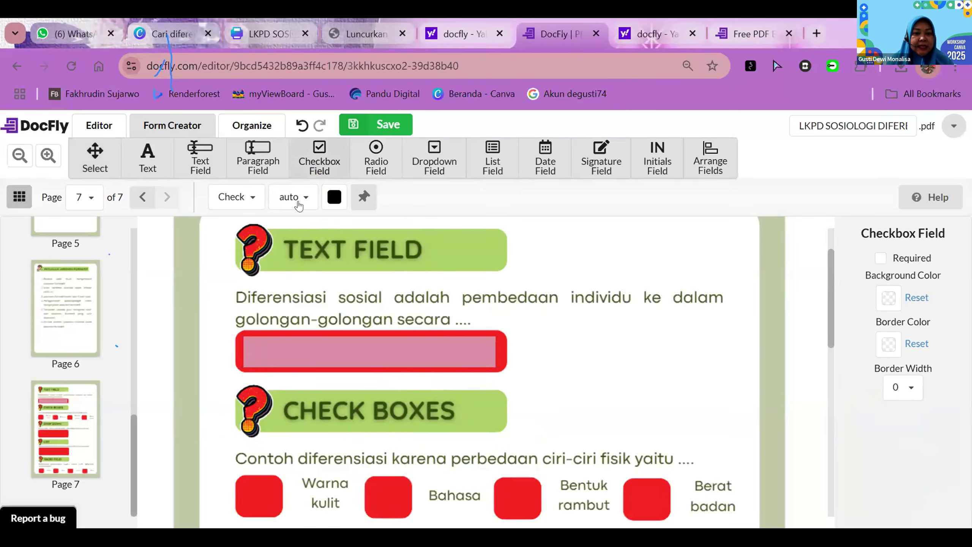
left_click(238, 481)
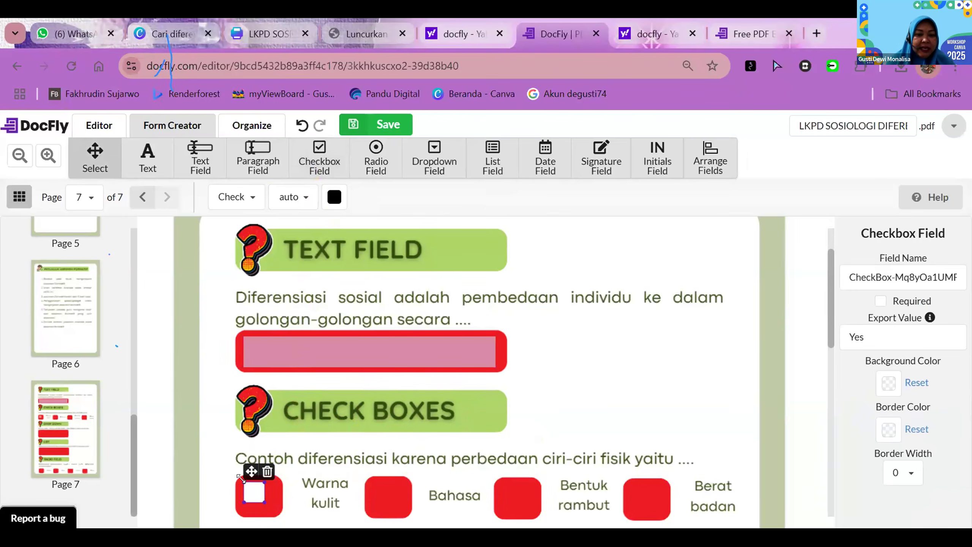
left_click_drag(263, 500, 271, 505)
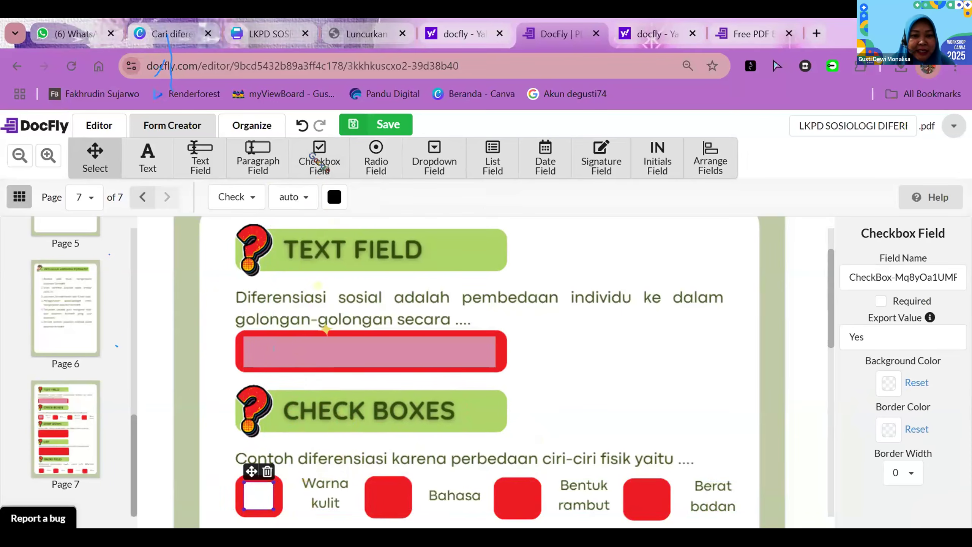
Add matching checkbox fields over the red boxes for Bahasa, Bentuk rambut and Berat badan
left_click(320, 163)
left_click(368, 483)
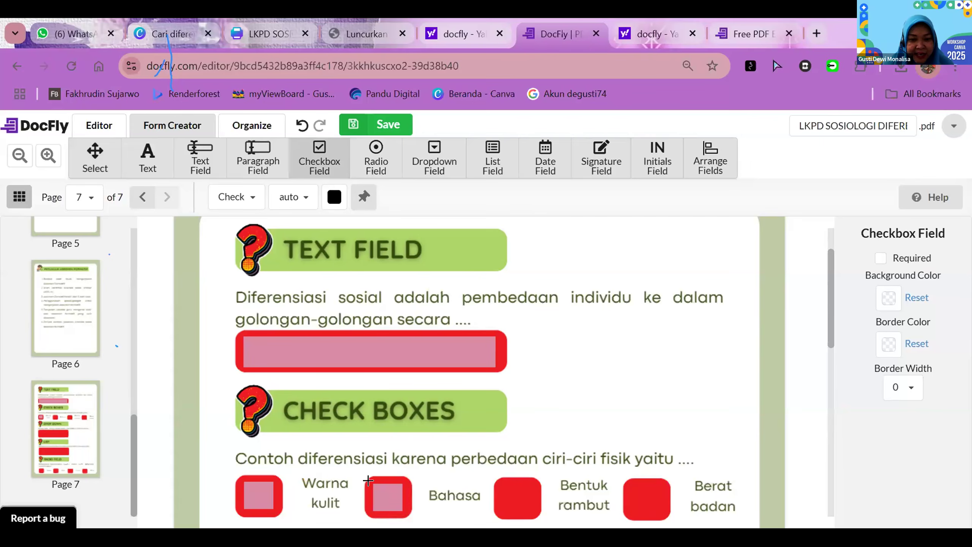
left_click(368, 480)
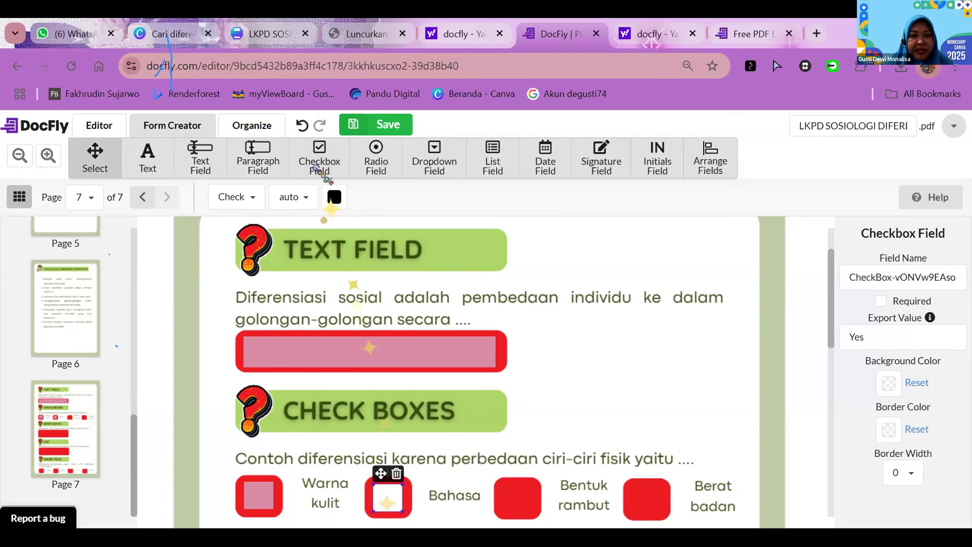
left_click(319, 165)
left_click(496, 482)
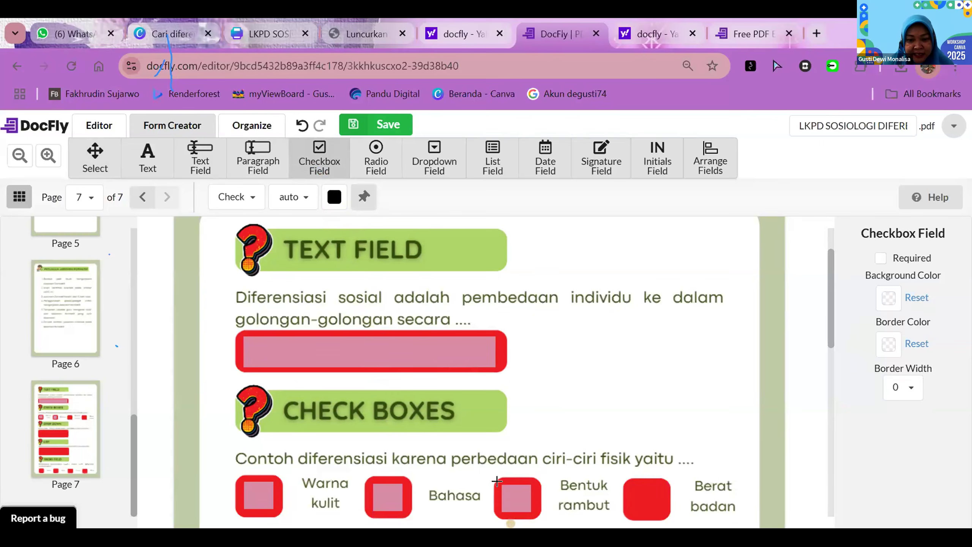
left_click(498, 481)
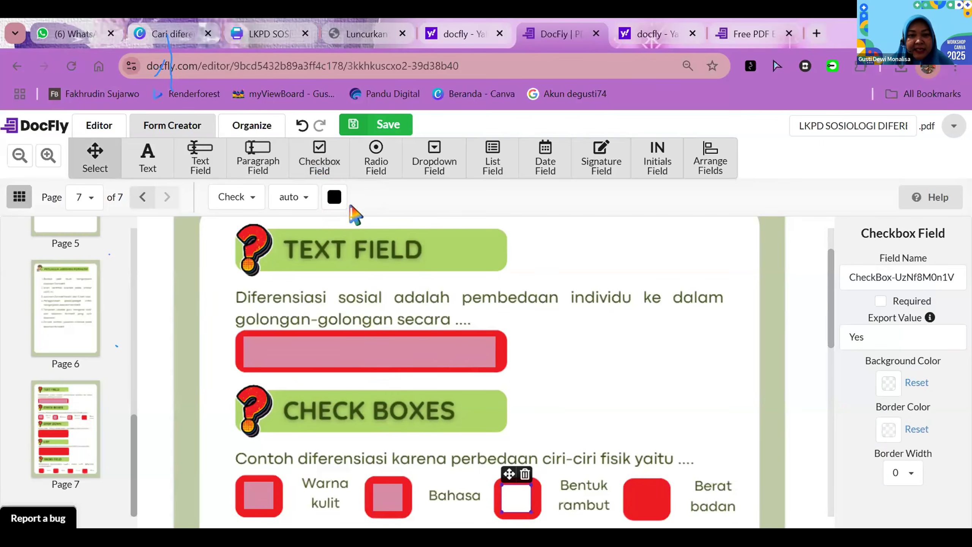
left_click(321, 163)
left_click(629, 482)
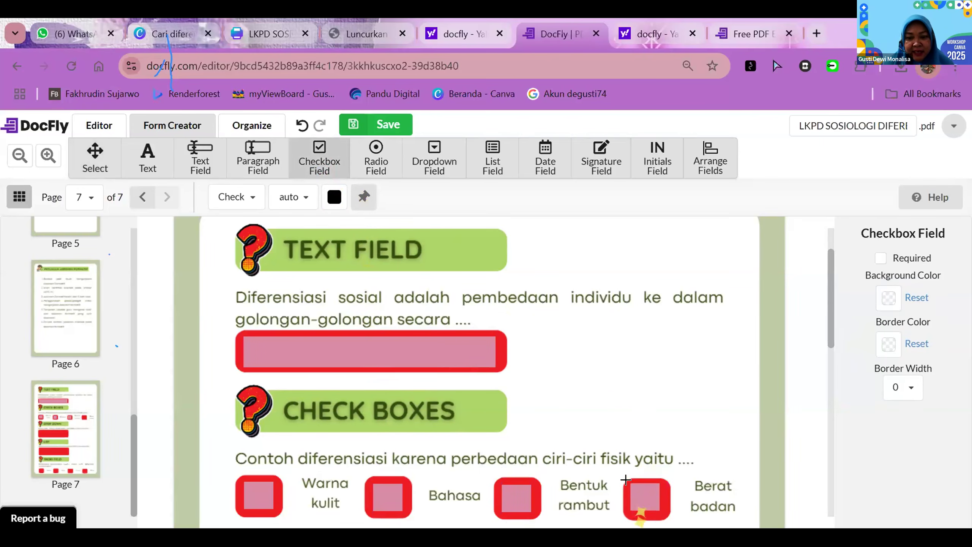
left_click(630, 484)
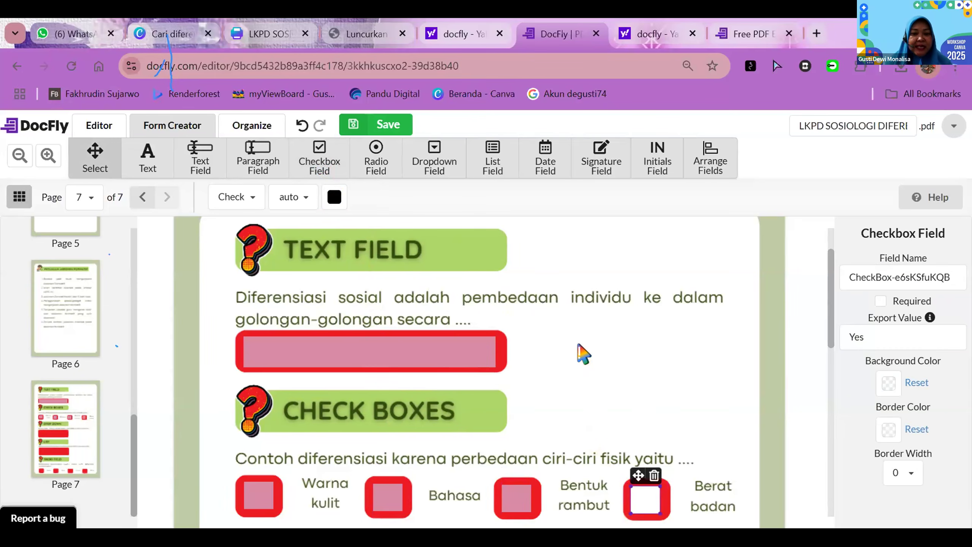
Add a dropdown field over the red box under DROP DOWN and stretch it to nearly fill the box
scroll(583, 354, "down", 4)
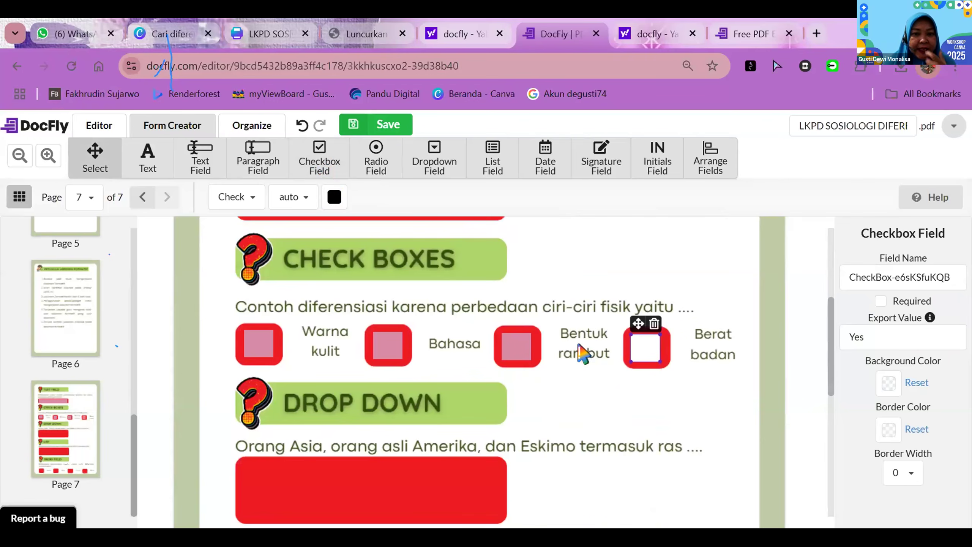
left_click(446, 162)
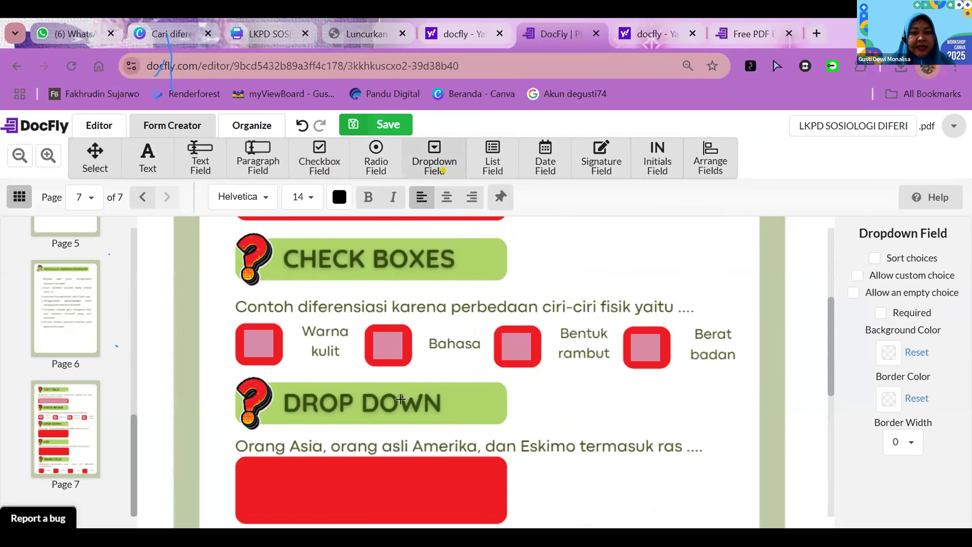
left_click(229, 460)
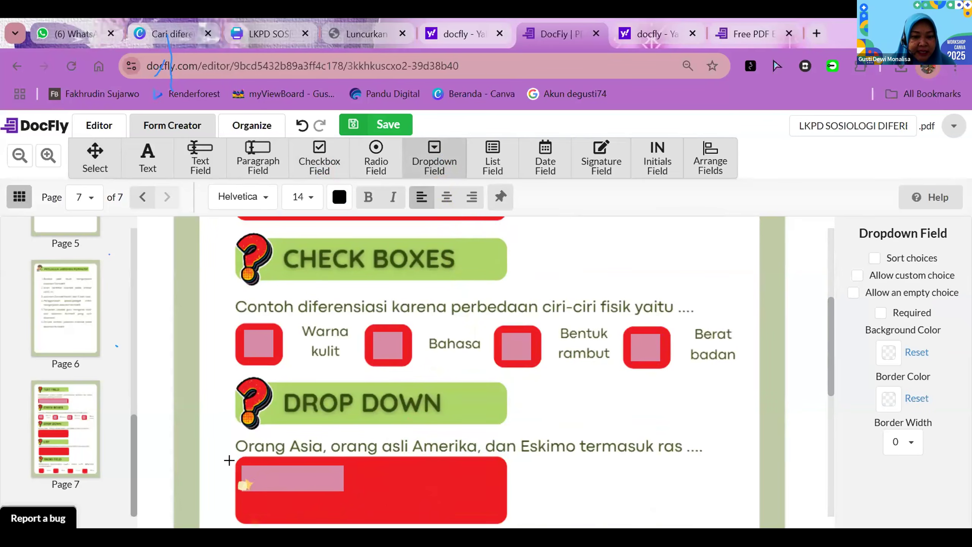
left_click(237, 461)
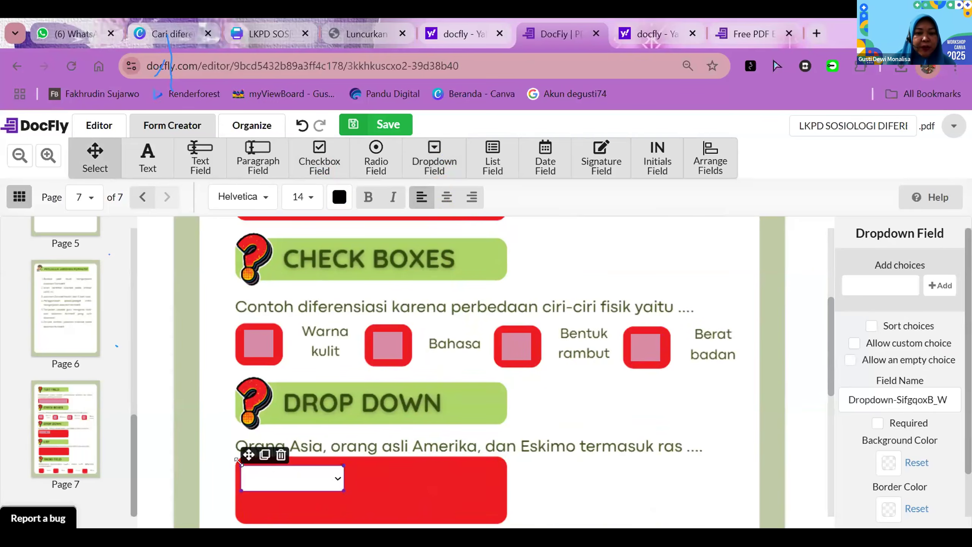
left_click_drag(363, 484, 491, 490)
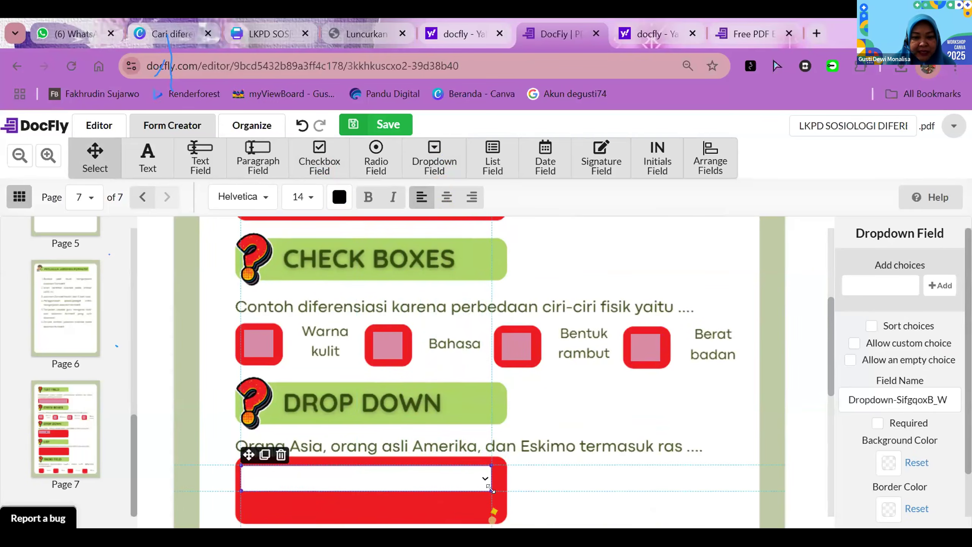
left_click_drag(364, 490, 364, 510)
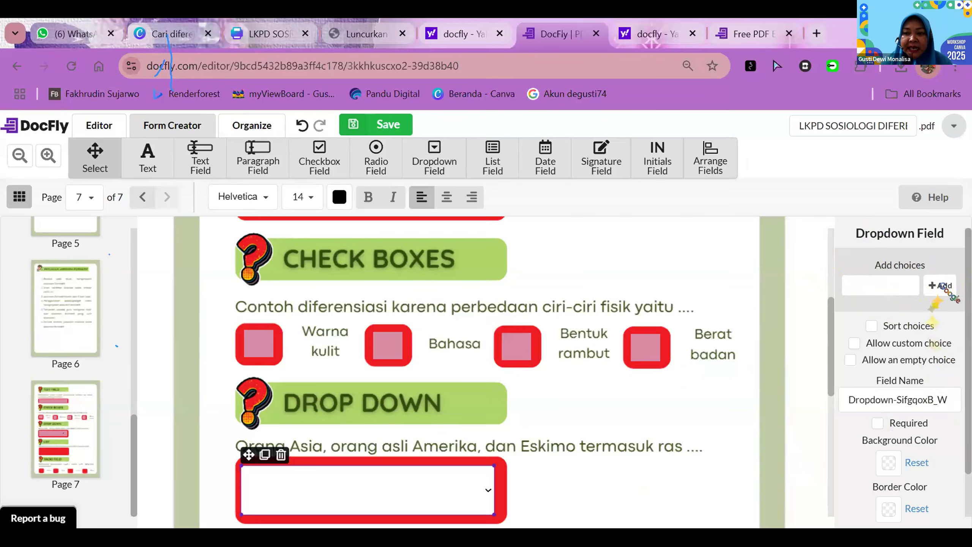
Give the dropdown field the choices Australoid, Mongoloid, Kaukasoid and Negroid, and check them in its opened list
left_click(892, 287)
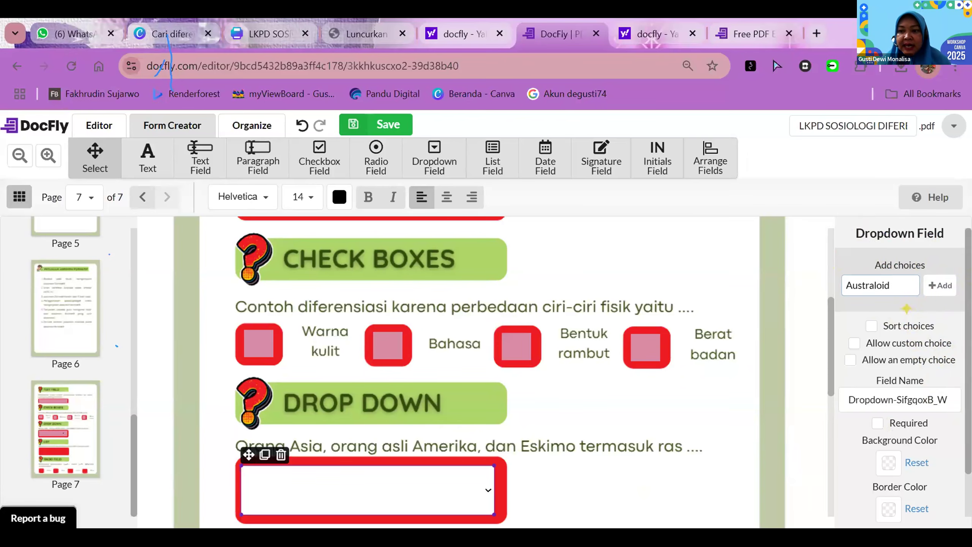
left_click(942, 287)
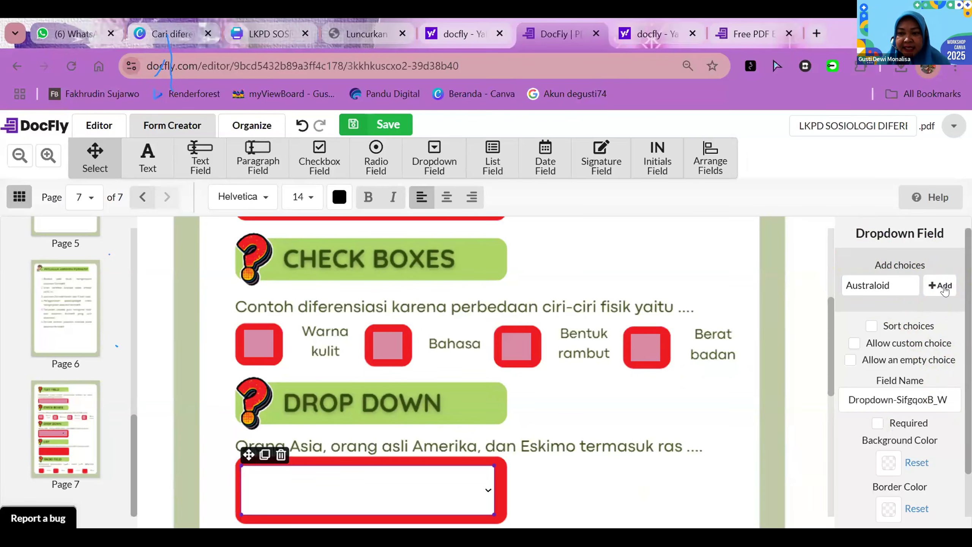
left_click(896, 285)
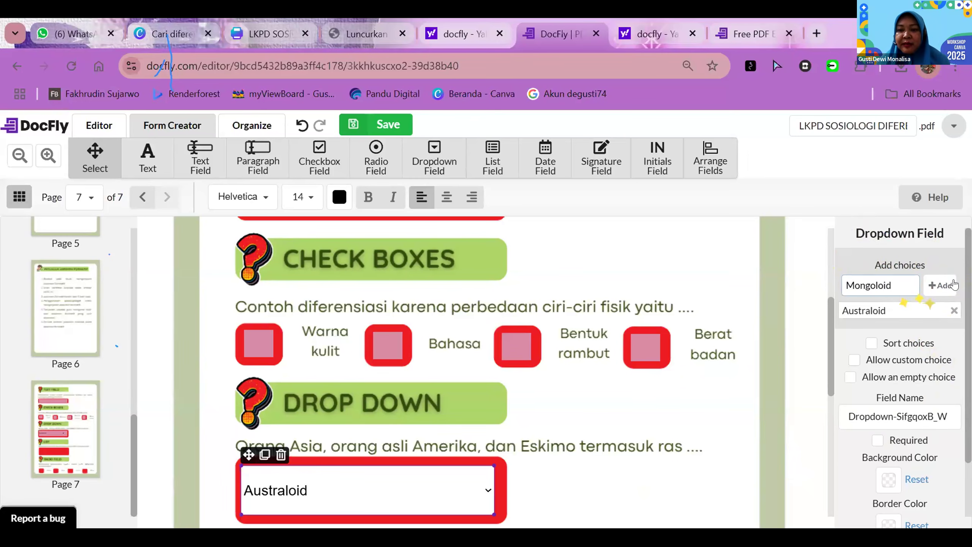
left_click(941, 285)
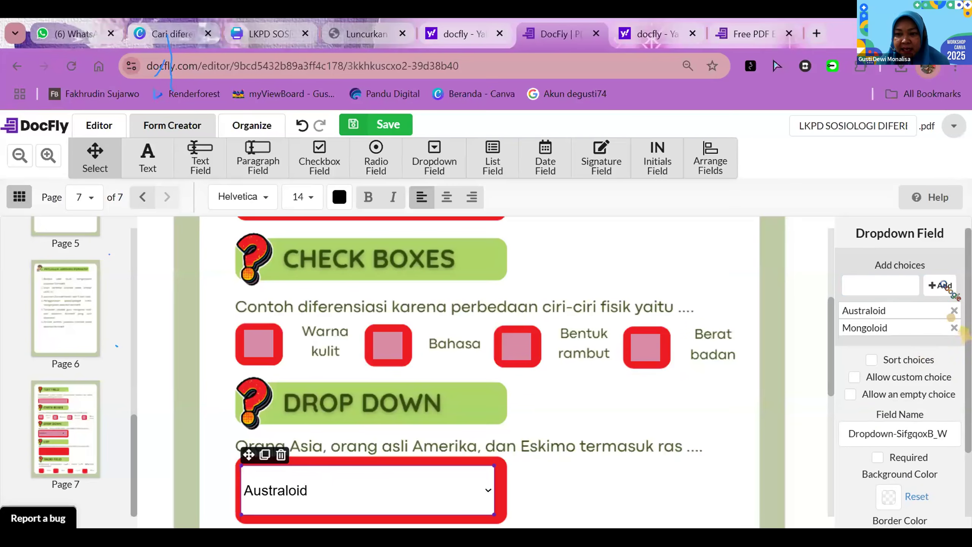
left_click(885, 276)
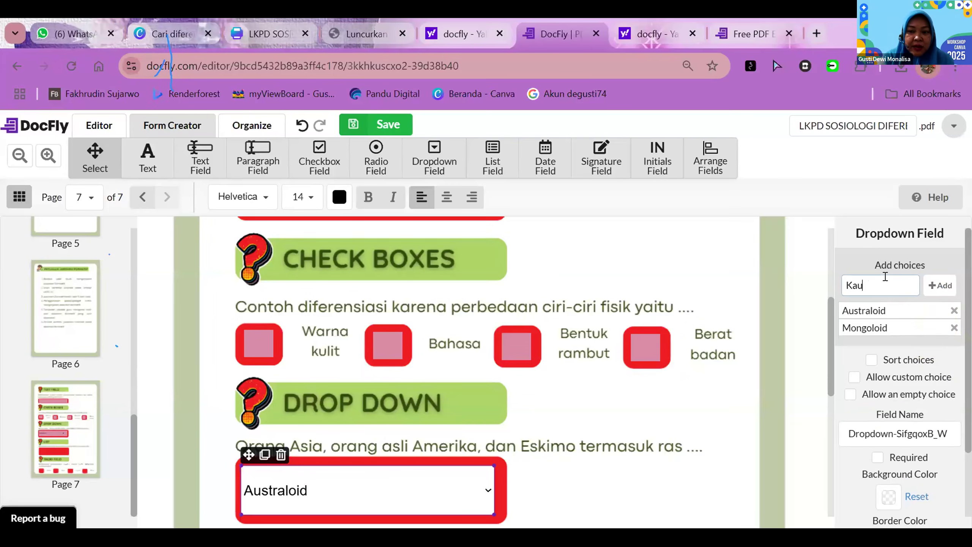
type("Kaukasoid")
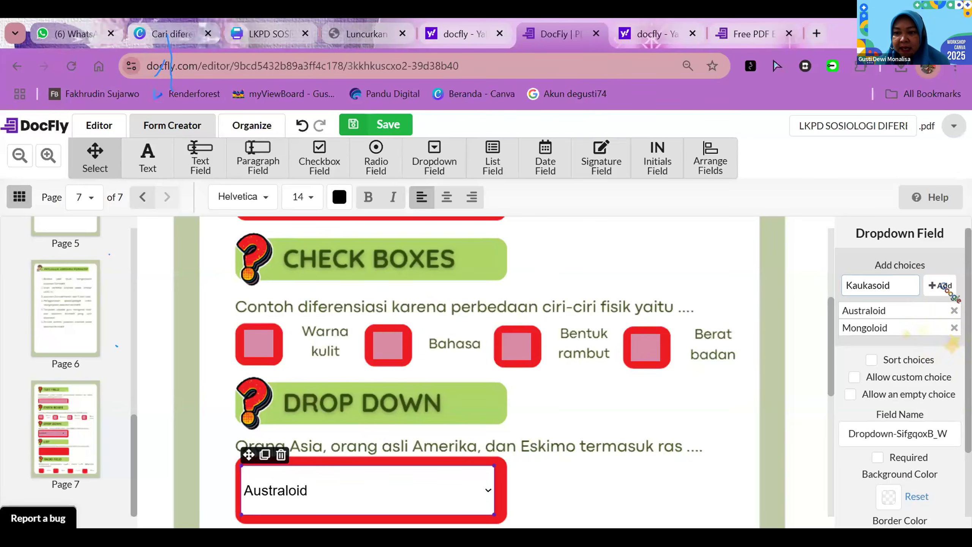
left_click(939, 286)
left_click(885, 287)
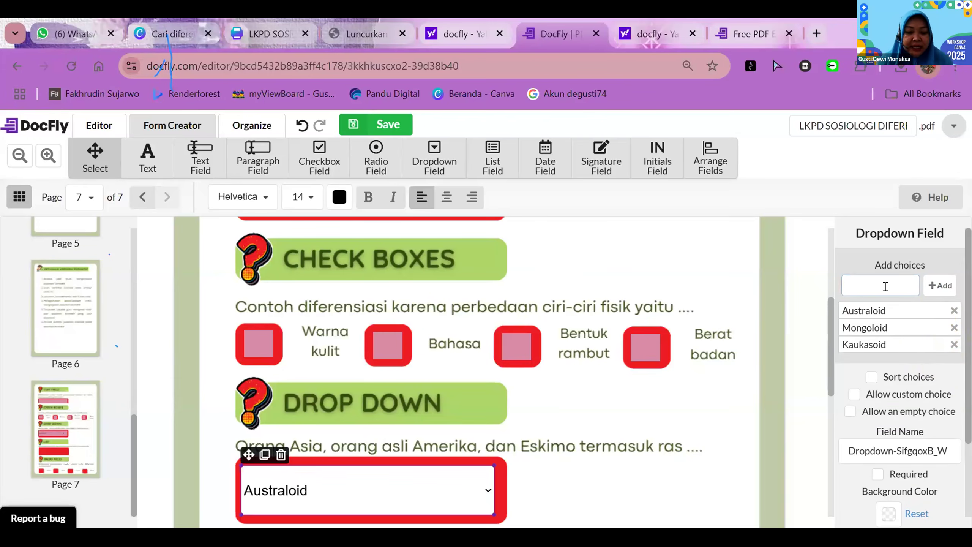
type("Negroid")
left_click(938, 285)
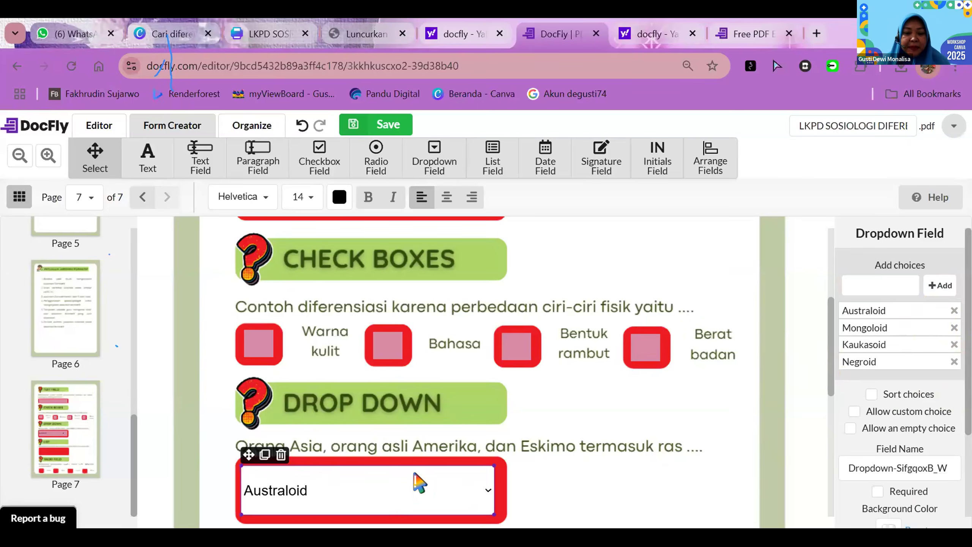
scroll(474, 494, "down", 2)
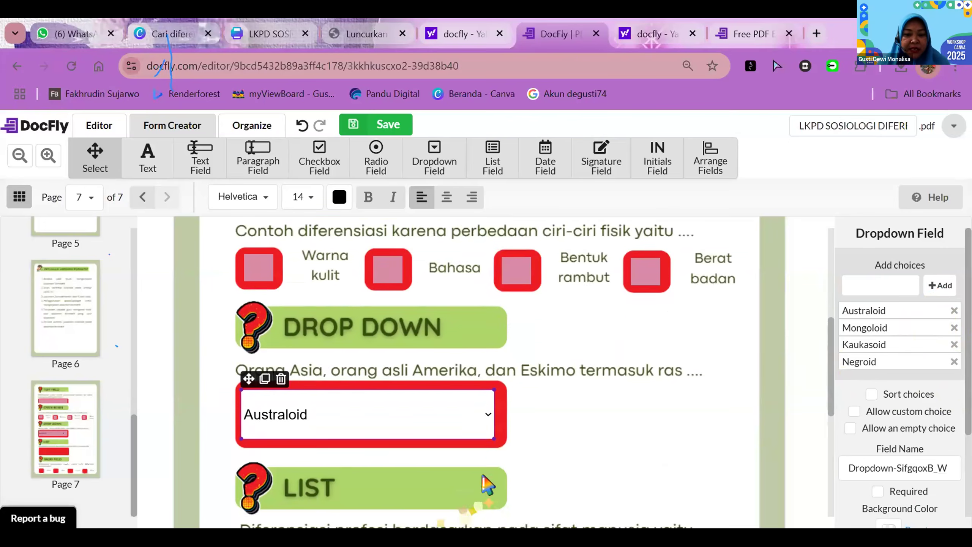
left_click(488, 414)
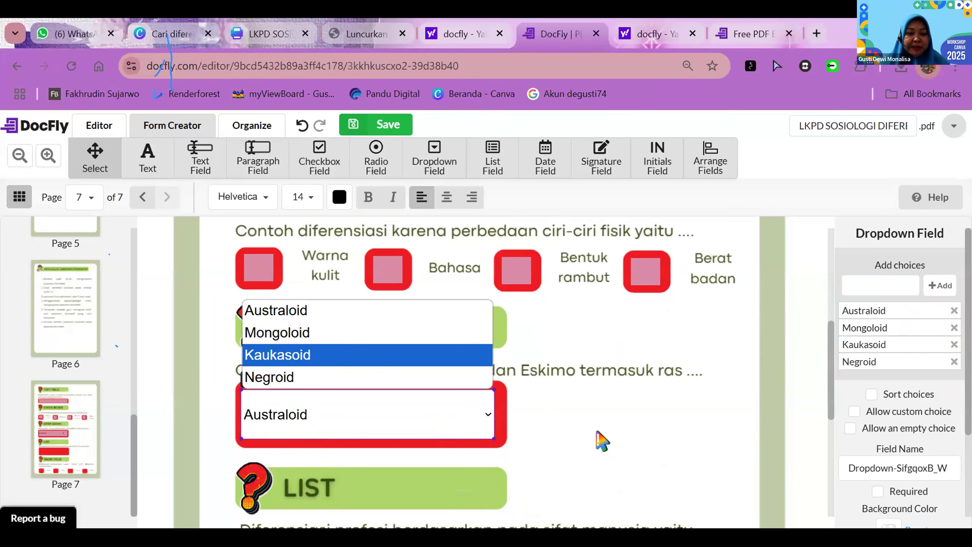
left_click(522, 448)
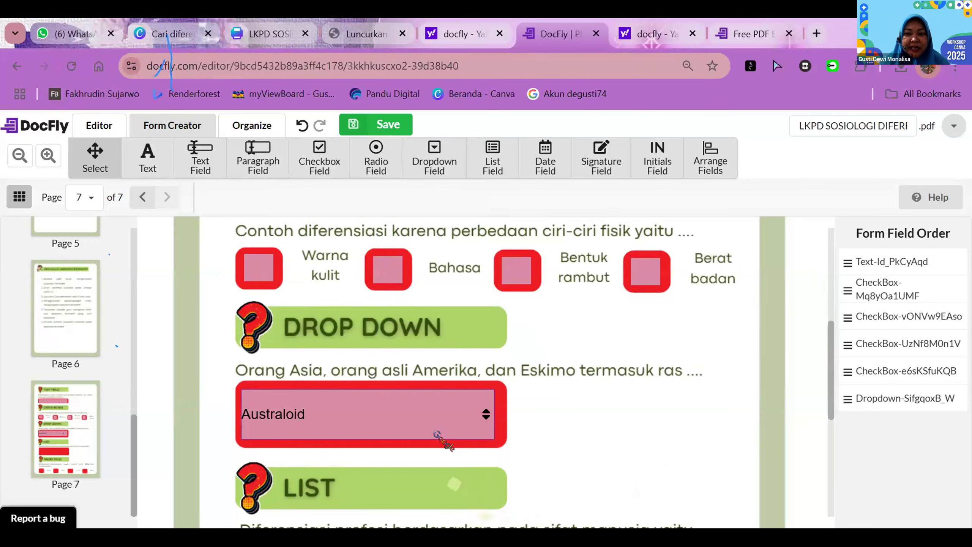
Add a list field over the red box under LIST and resize it to fit inside the box
scroll(435, 431, "down", 4)
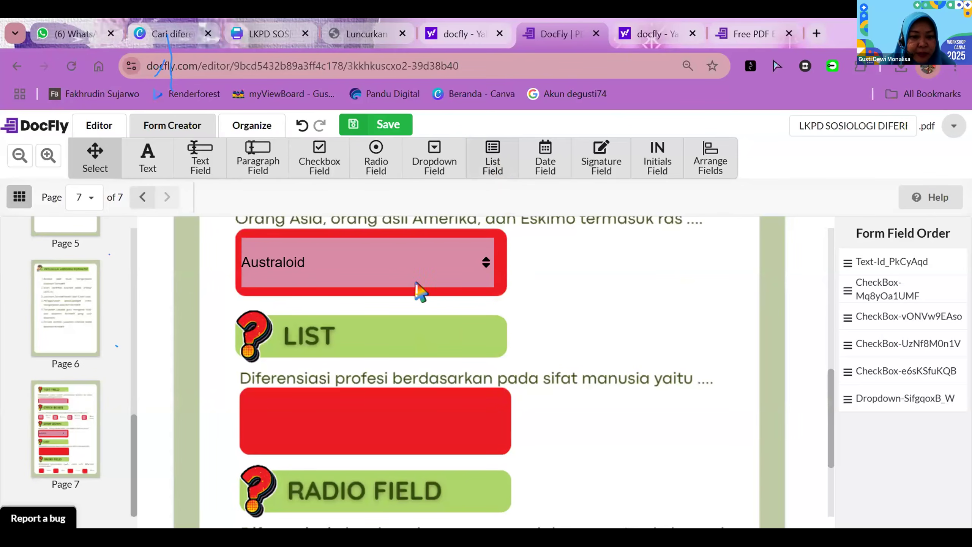
left_click(251, 392)
left_click(324, 436)
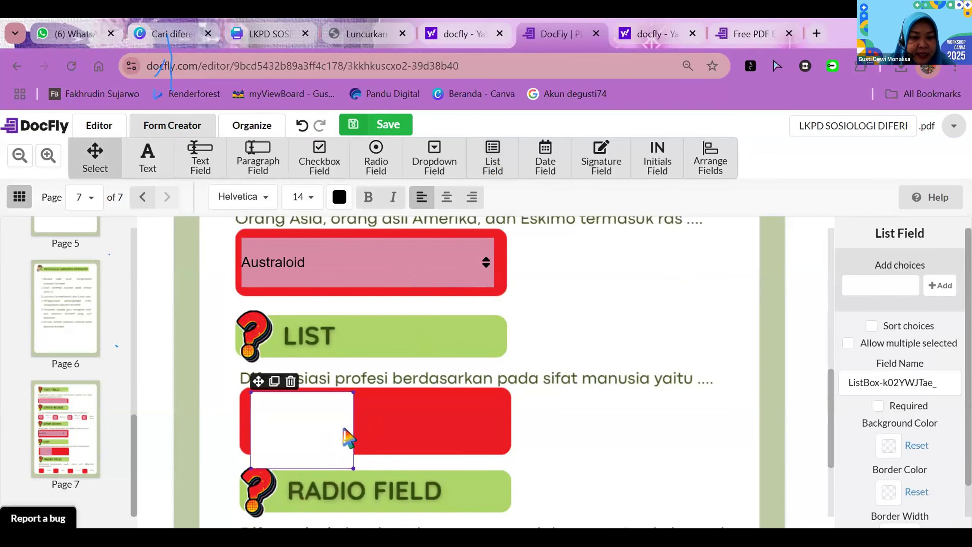
left_click_drag(353, 468, 373, 447)
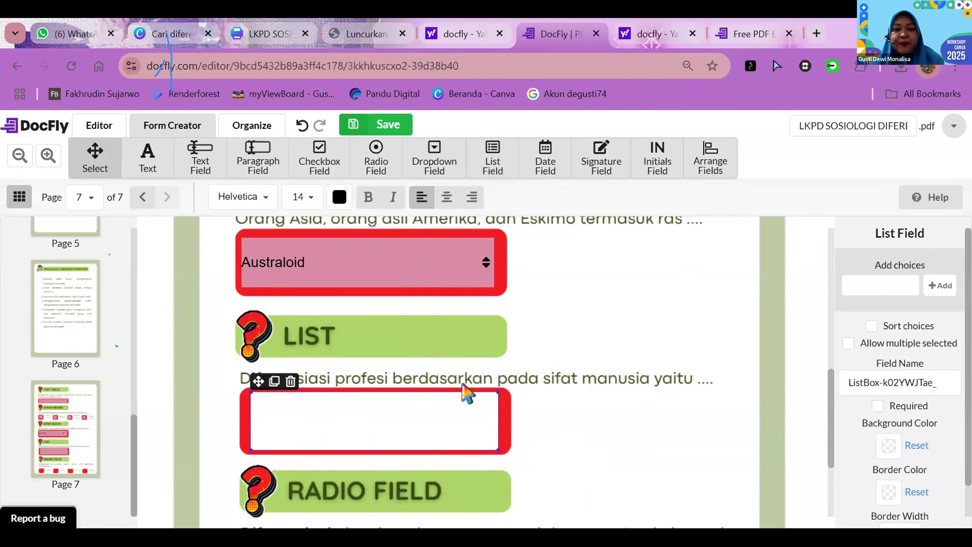
scroll(359, 282, "up", 2)
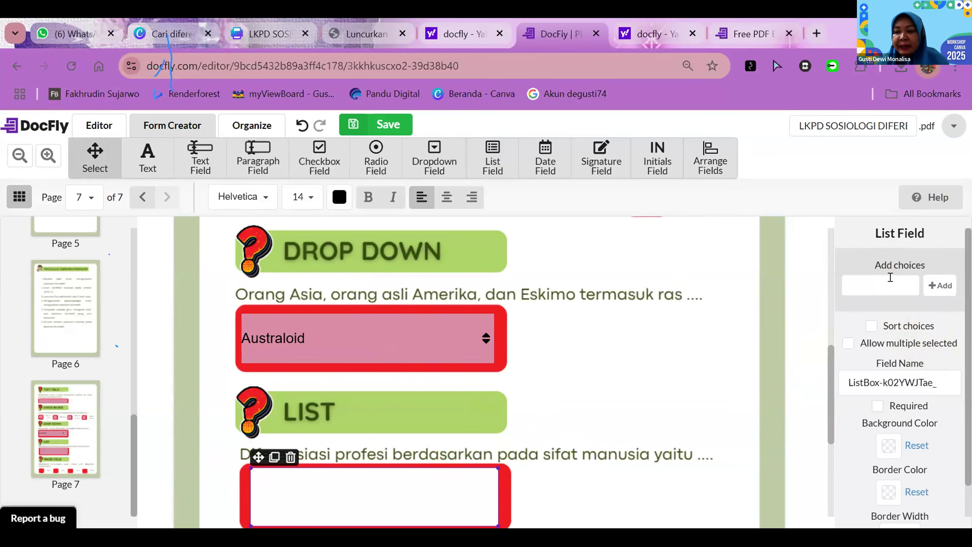
Add the choices Homo economicus and Homo sapiens to the list field under LIST
left_click(889, 278)
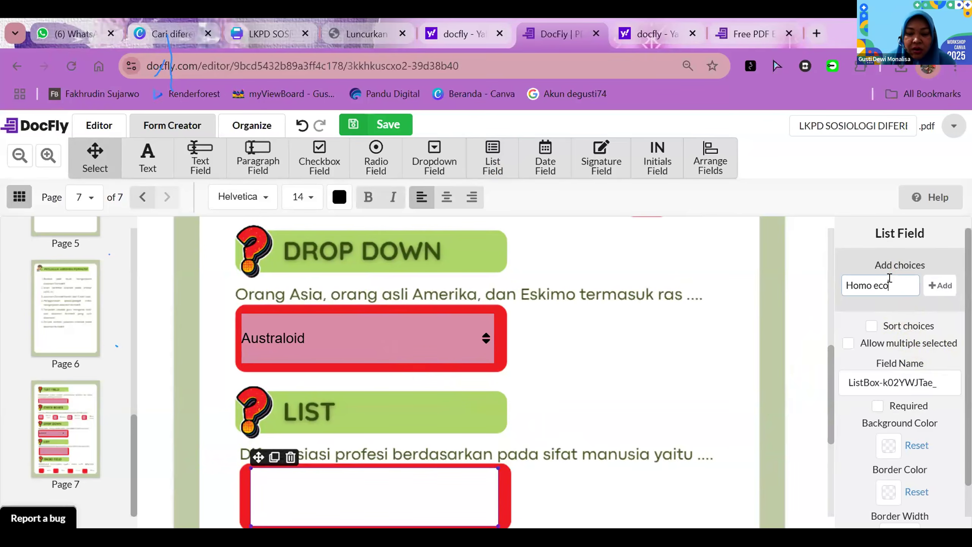
type("Homo econom")
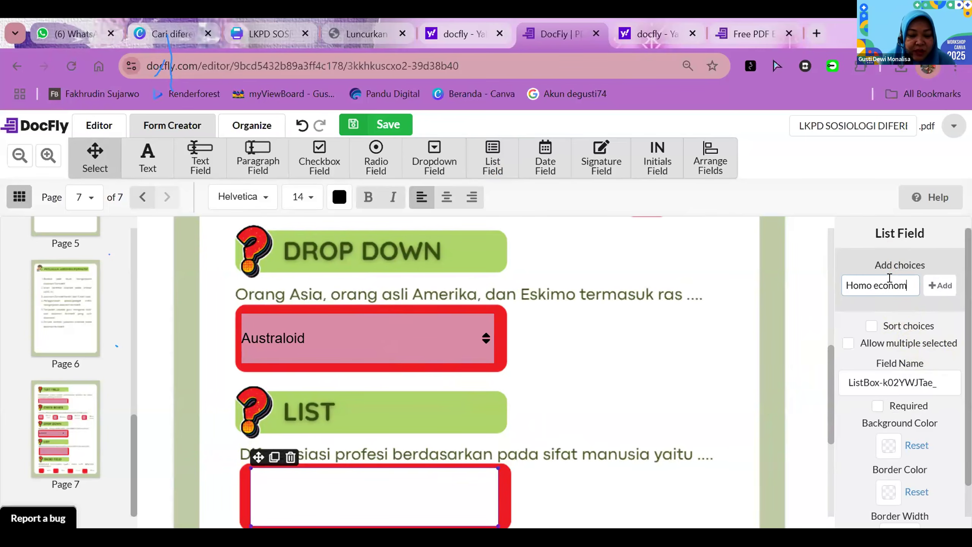
type("icus")
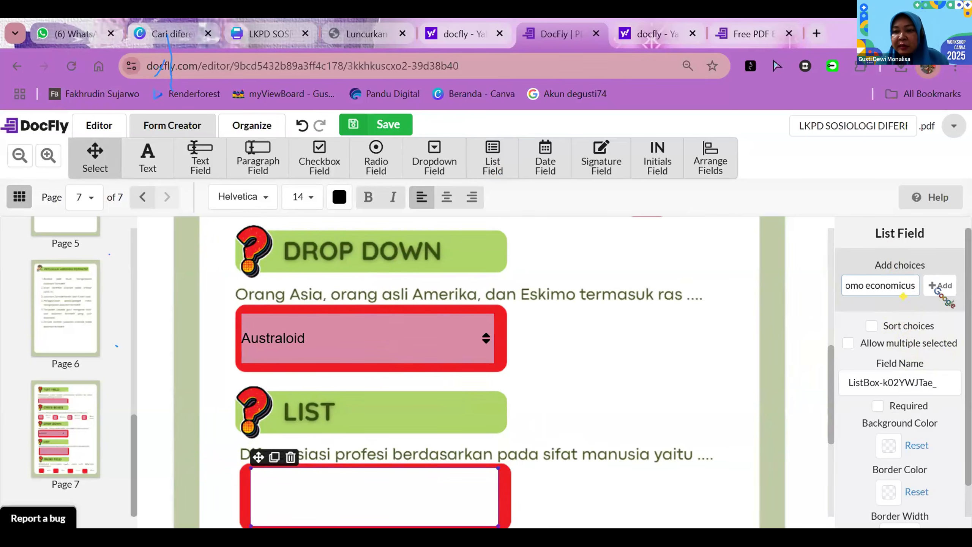
left_click(941, 286)
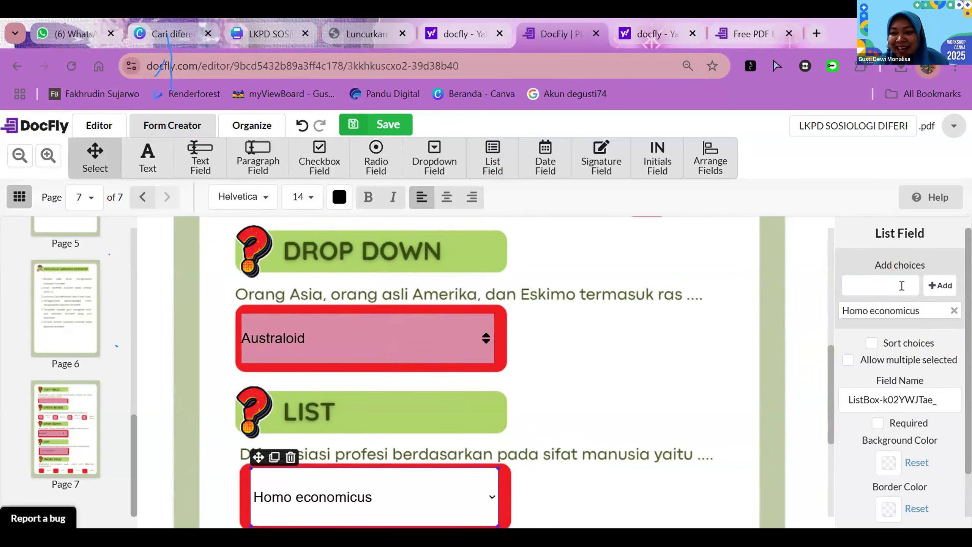
left_click(901, 285)
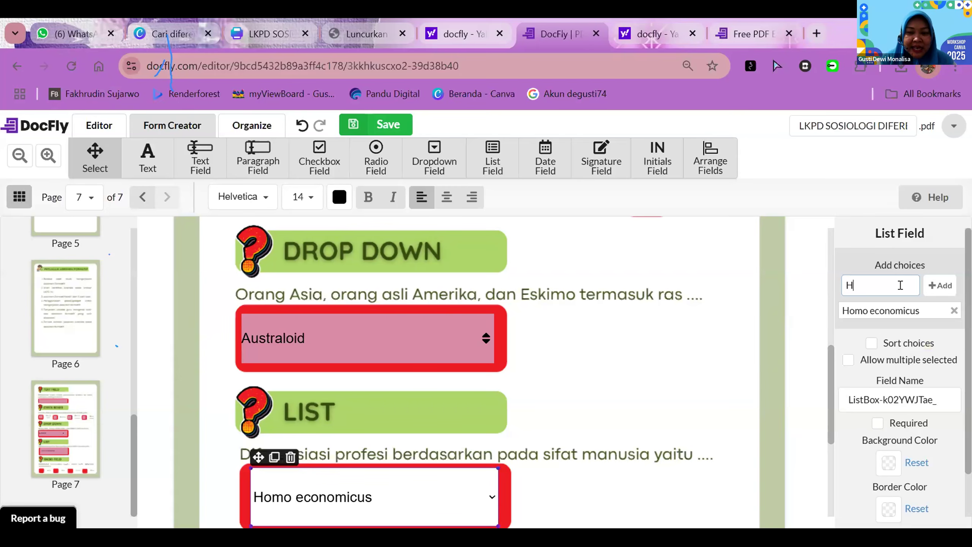
type("Homo sapie")
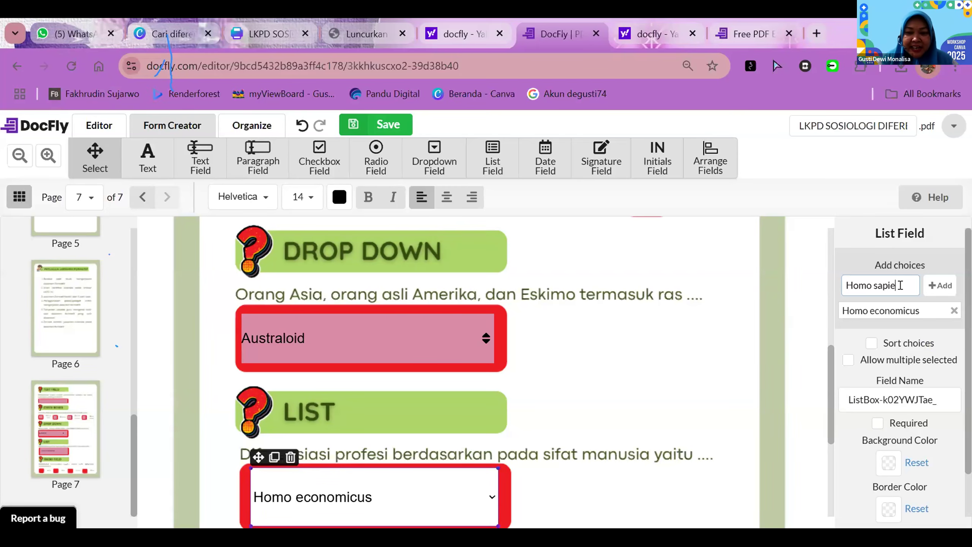
type("ns")
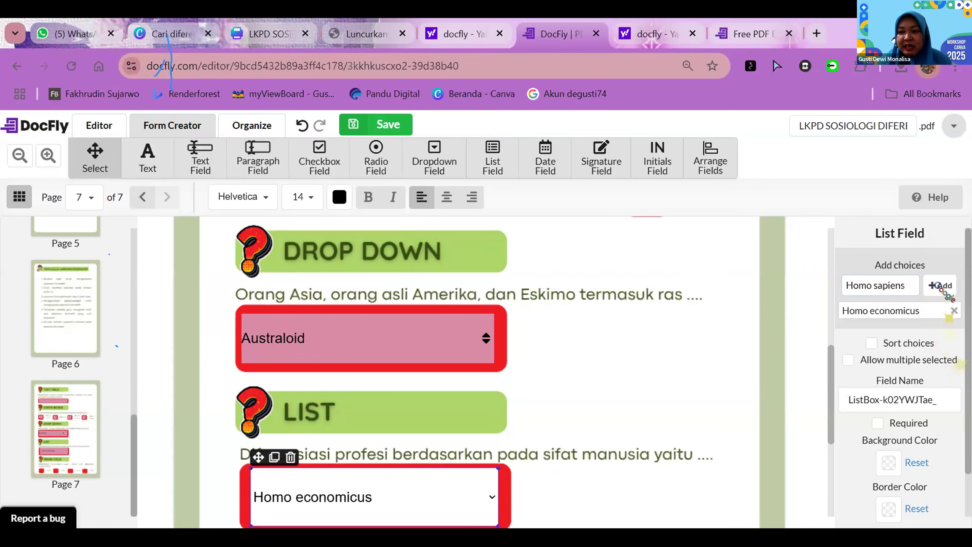
left_click(939, 285)
Add Homo erectus and Homo homini lupus as further choices of the list field
left_click(881, 285)
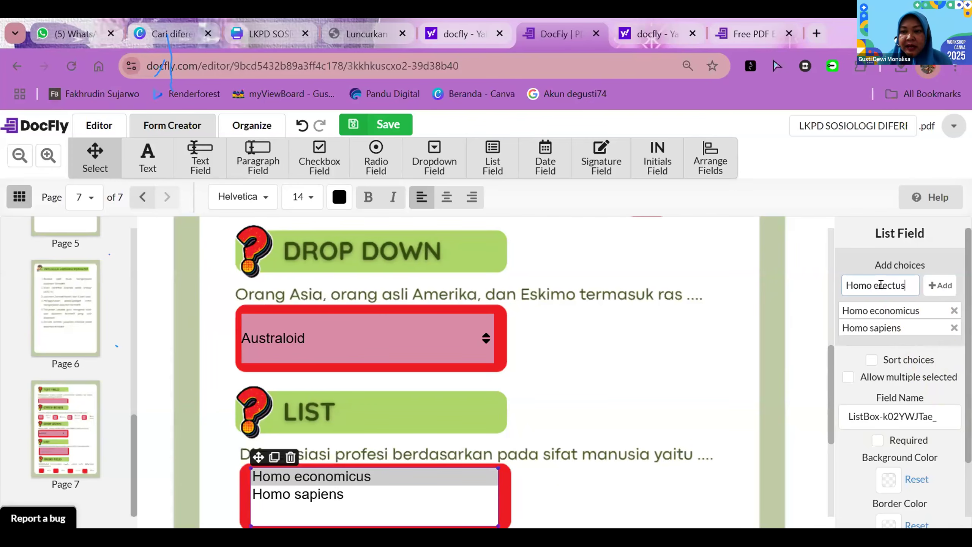
left_click(940, 285)
left_click(883, 285)
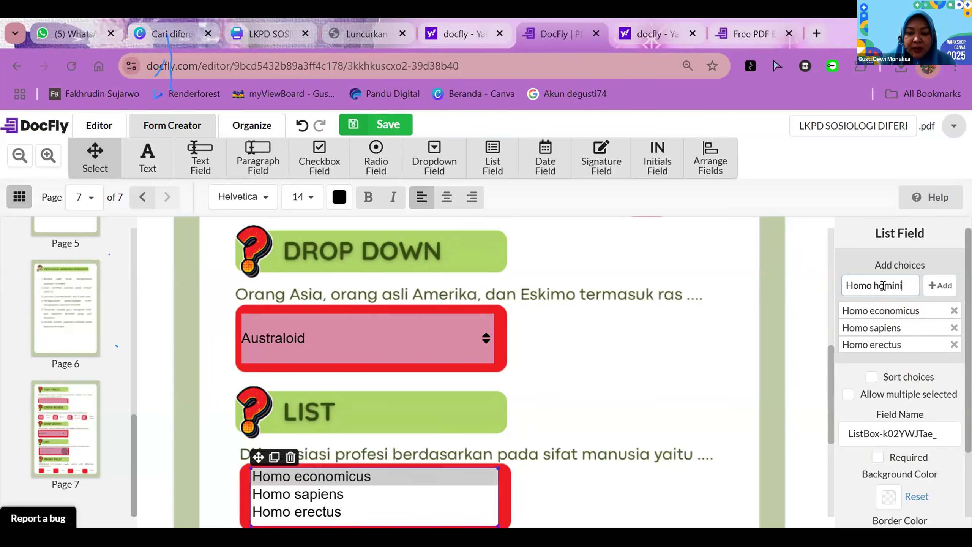
type("Homo homini lupus")
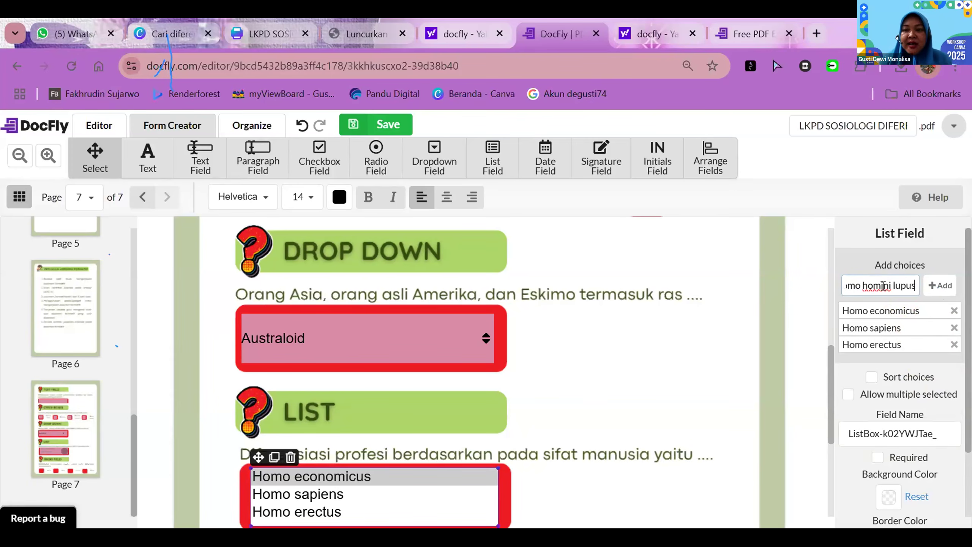
left_click(942, 286)
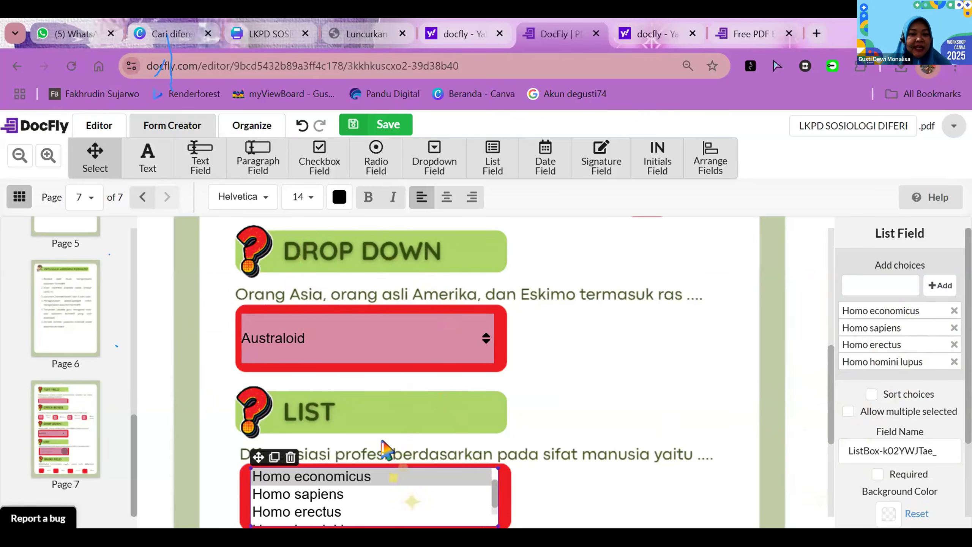
scroll(386, 459, "down", 2)
scroll(386, 446, "up", 2)
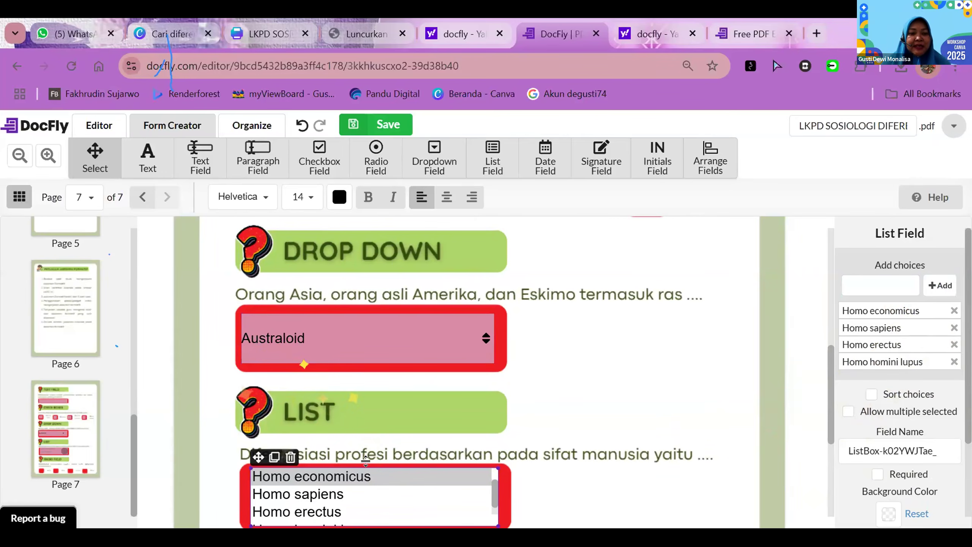
Set up a radio button group for the RADIO FIELD question with the values Choice1, Choice2, Choice3 and Choice4
scroll(373, 440, "down", 2)
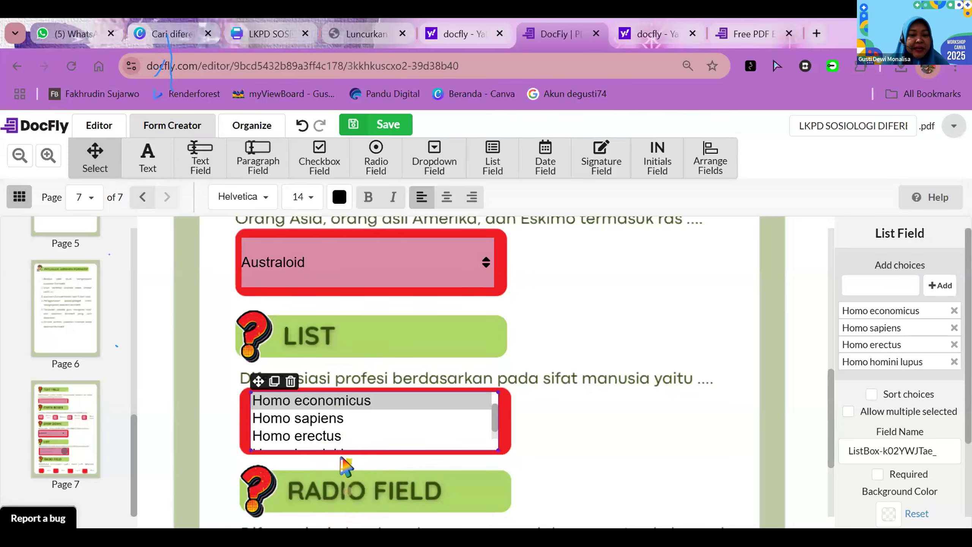
scroll(344, 465, "down", 2)
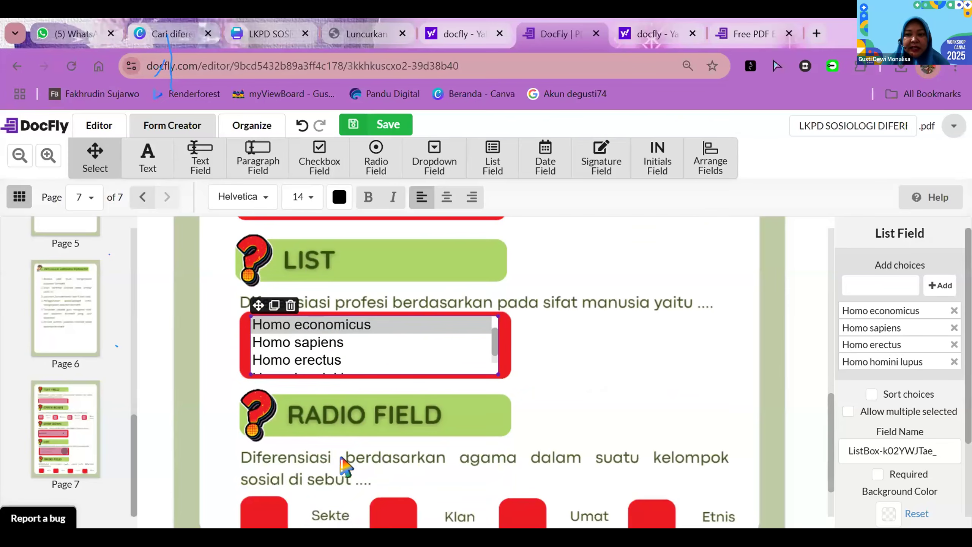
scroll(345, 465, "down", 2)
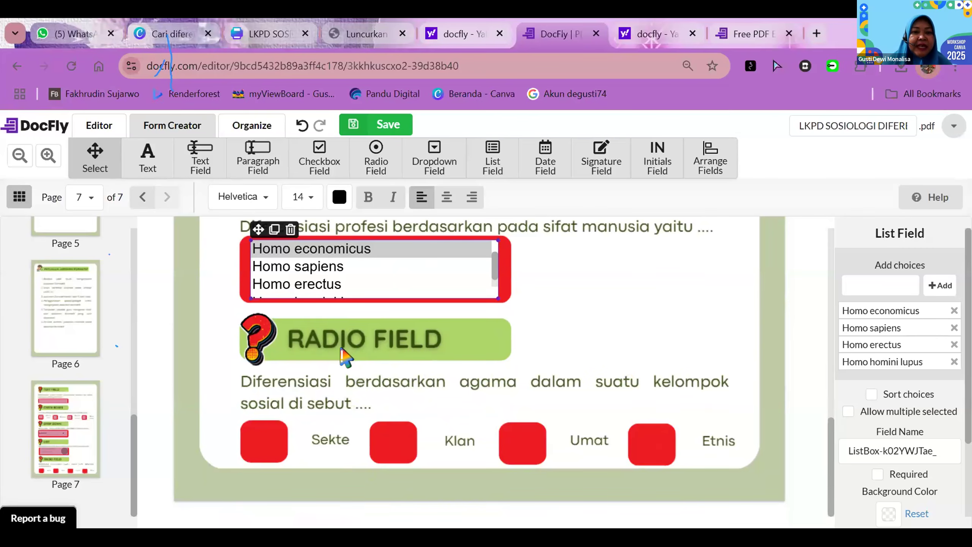
left_click(376, 155)
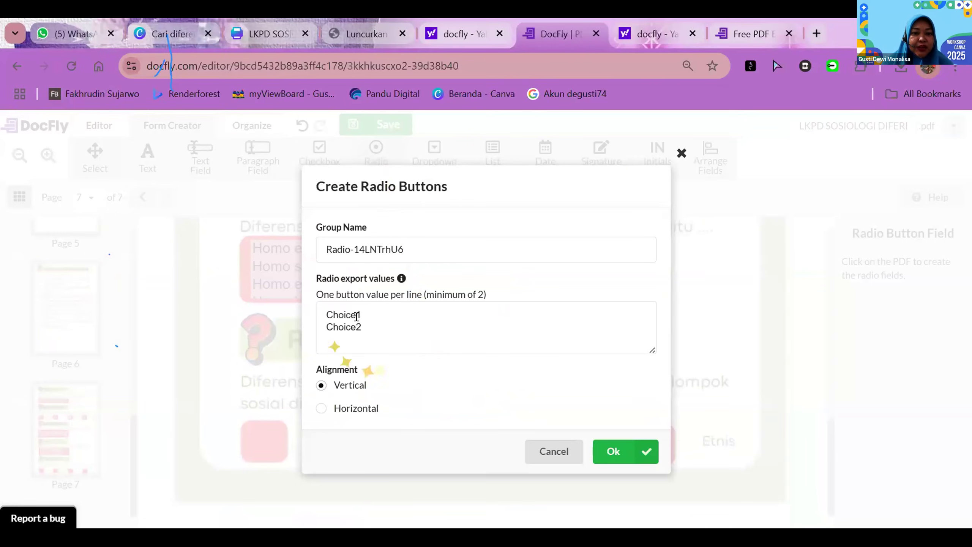
left_click_drag(324, 312, 358, 323)
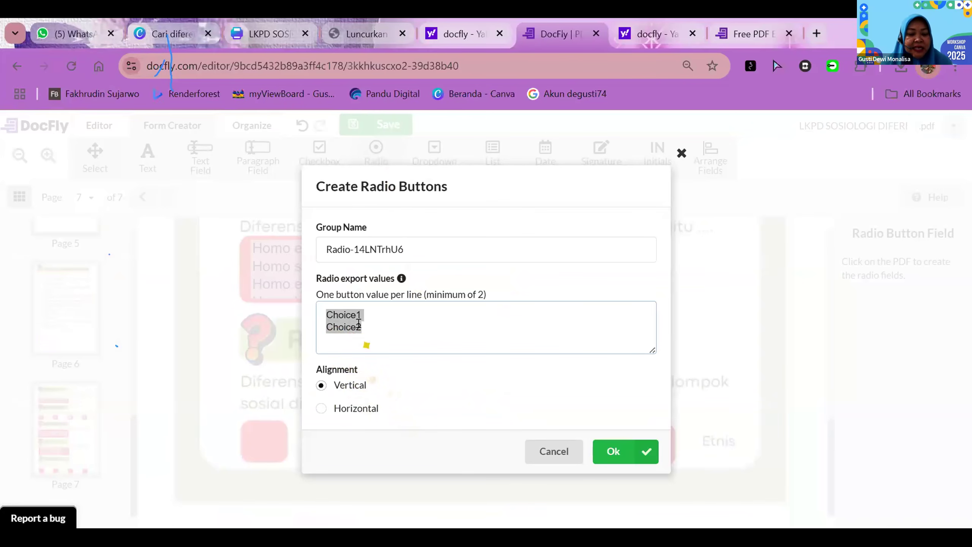
left_click(358, 324)
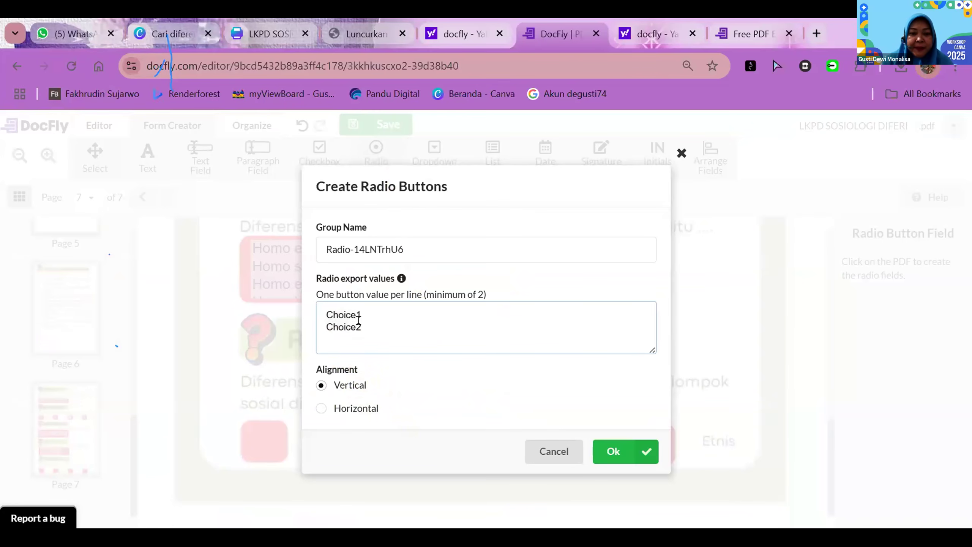
key("Return")
type("Choice1 Choice2")
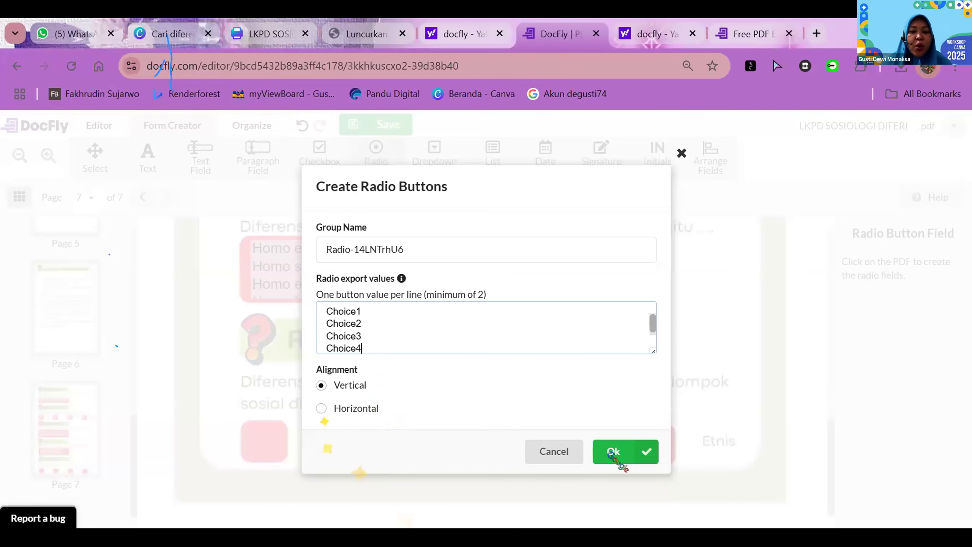
left_click(612, 452)
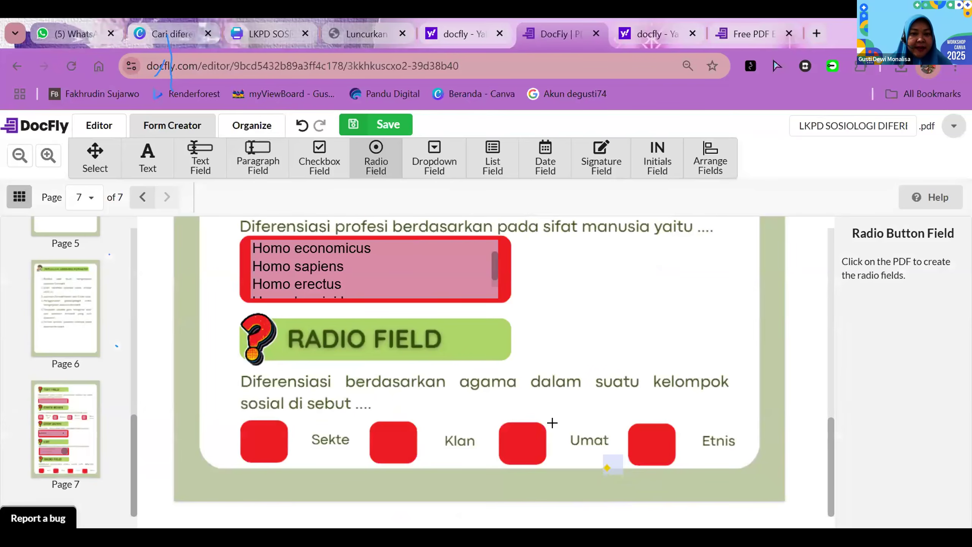
Place the radio group in a row starting at the Sekte box, and enlarge and centre its first button there
left_click(247, 433)
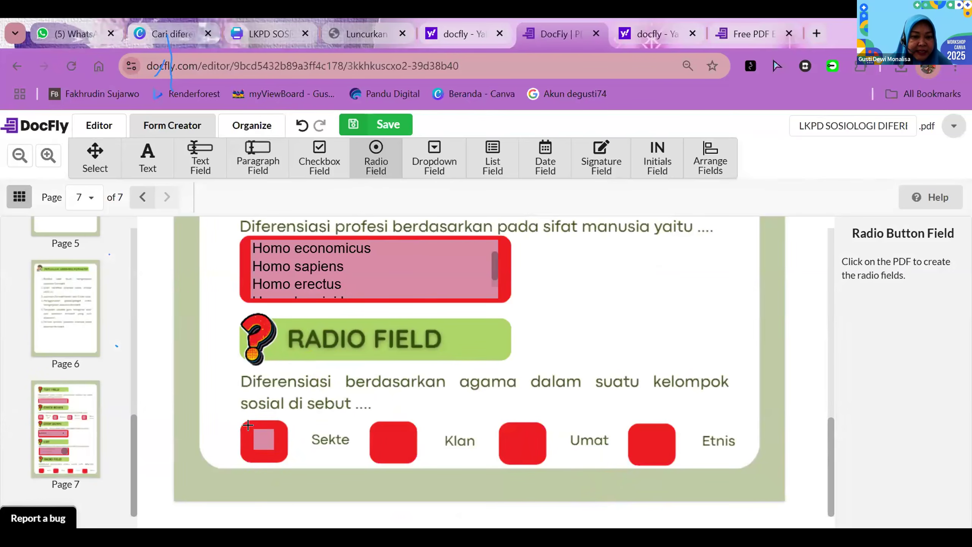
left_click(250, 426)
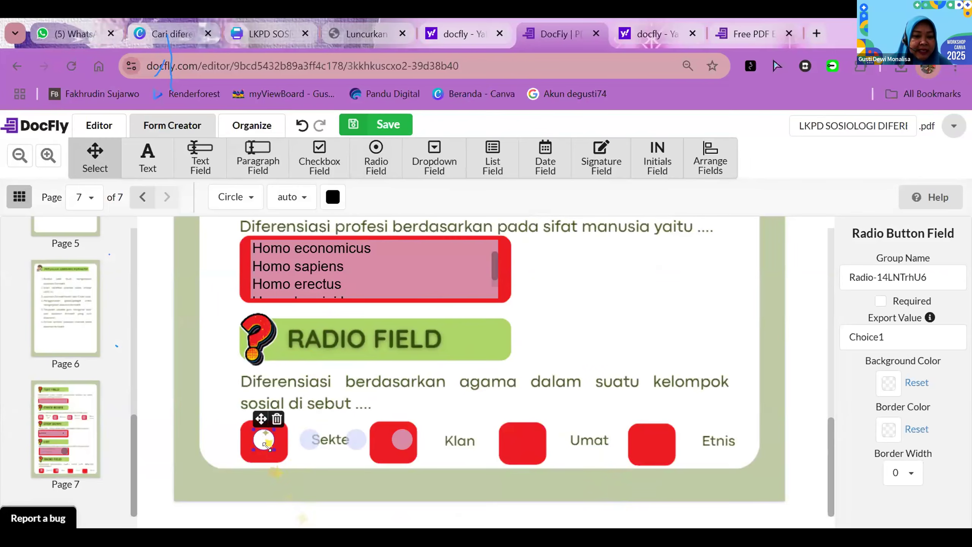
left_click_drag(272, 445, 259, 419)
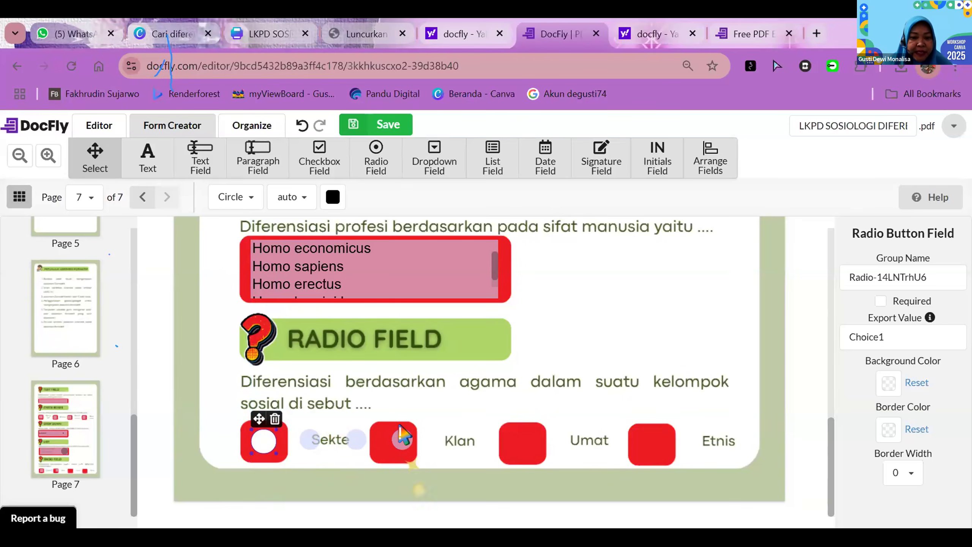
Move the Choice4 radio button into the Etnis box and Choice3 into the Umat box, enlarging them to match the first
left_click(402, 438)
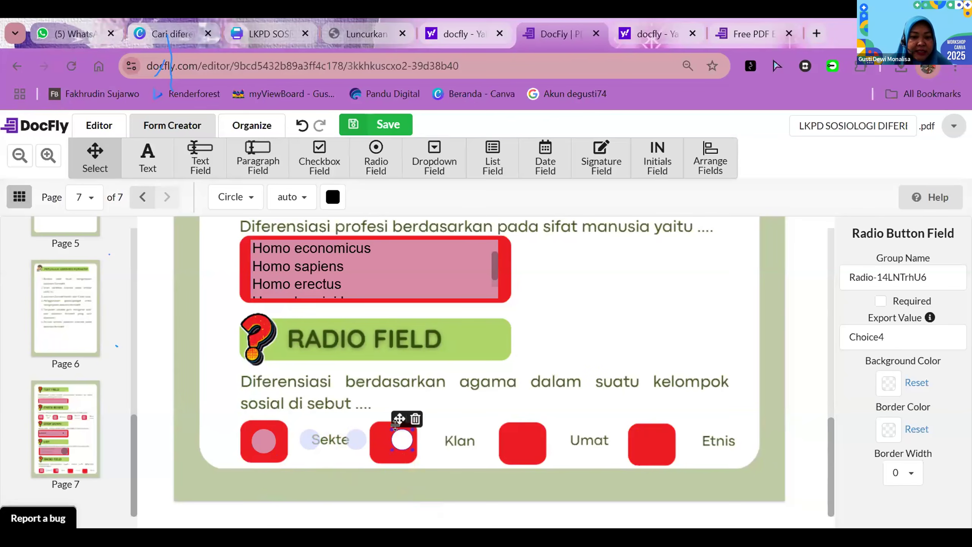
left_click_drag(399, 419, 660, 452)
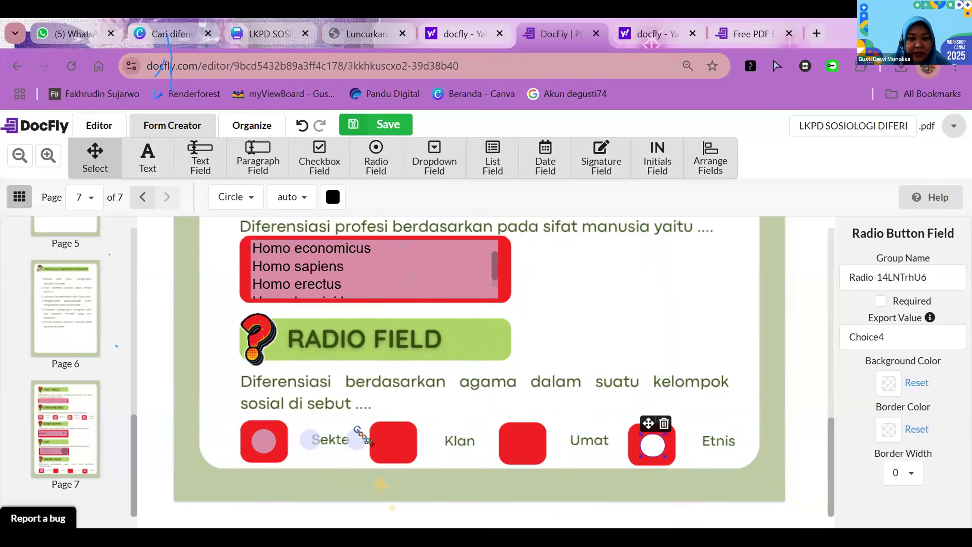
left_click(357, 438)
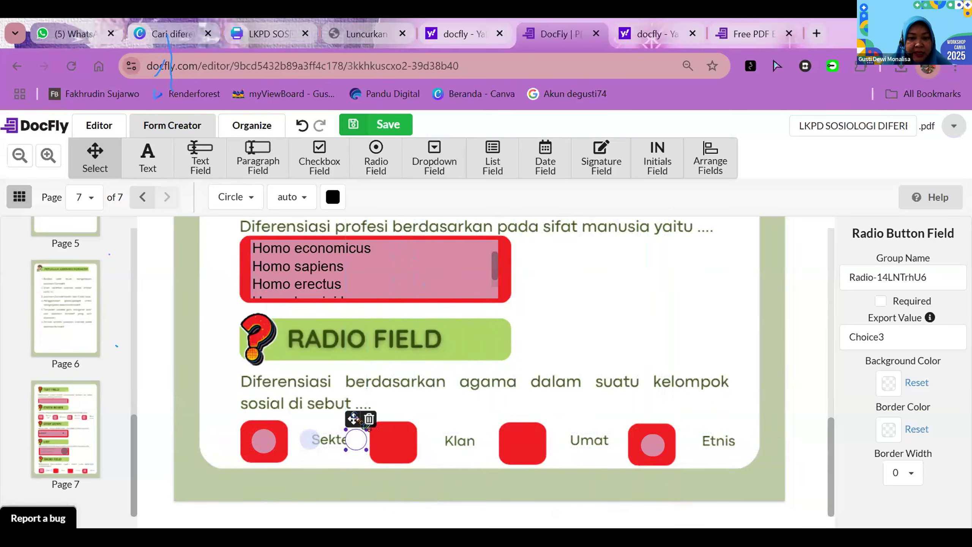
left_click_drag(352, 418, 518, 423)
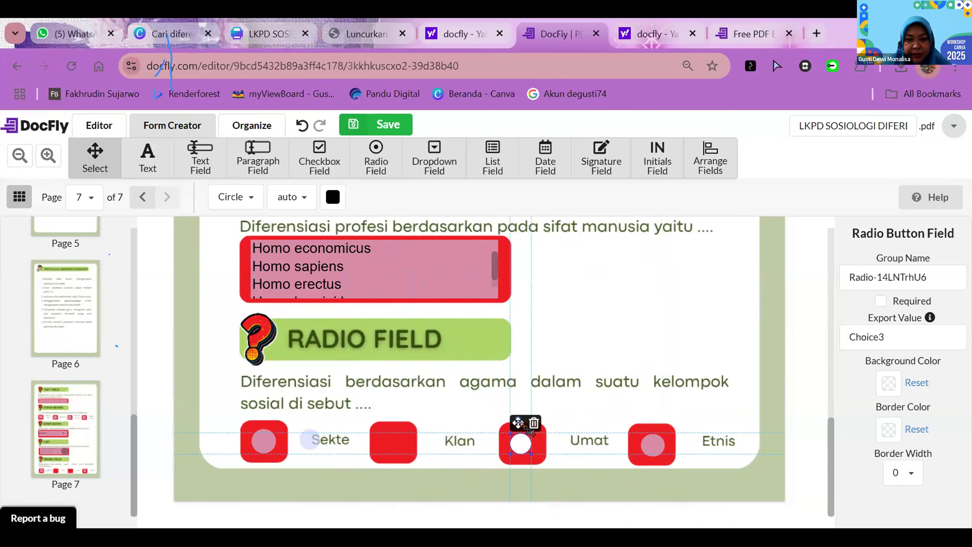
left_click_drag(531, 455, 523, 432)
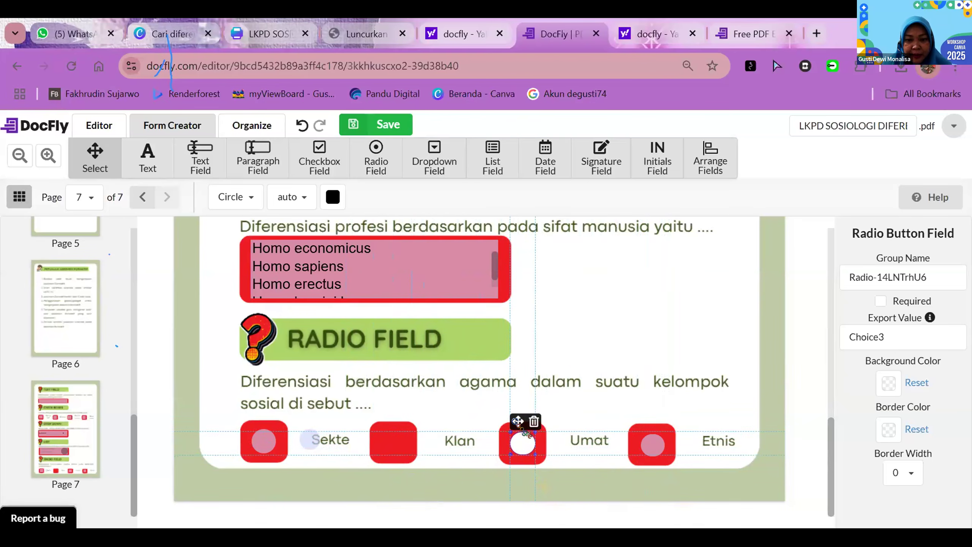
Move the Choice2 radio button into the Klan box, enlarge it to match the others and centre it
left_click(310, 438)
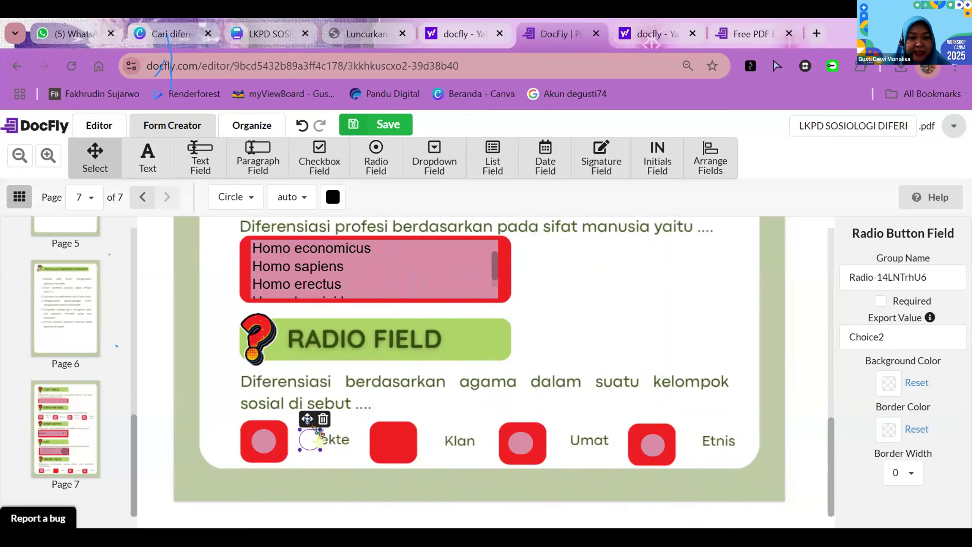
left_click_drag(316, 429, 402, 455)
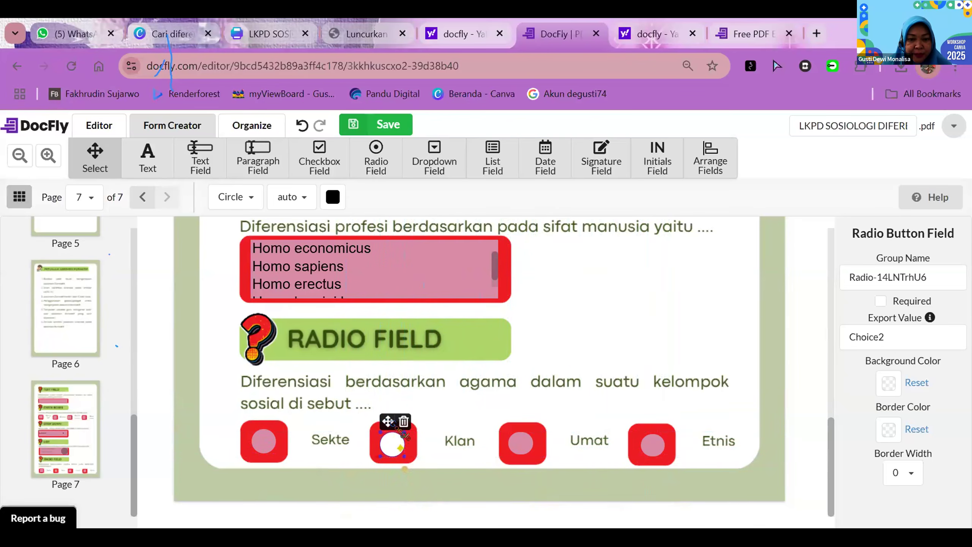
left_click_drag(388, 422, 386, 419)
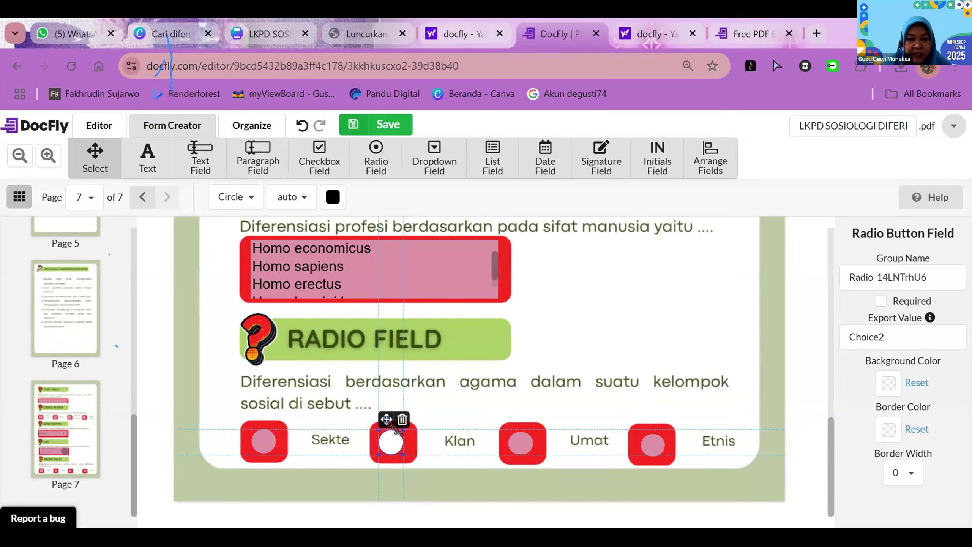
left_click(581, 339)
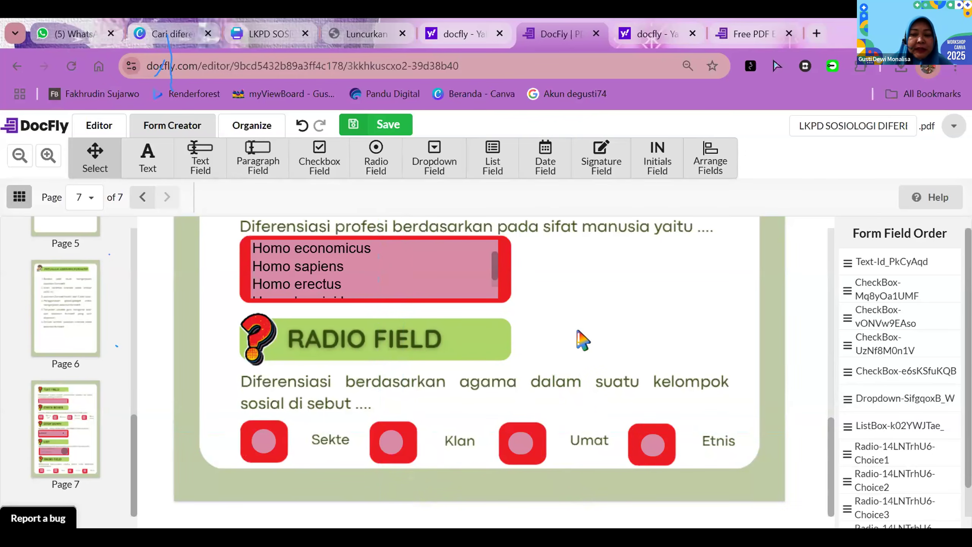
Save the finished form and export it as a file download
scroll(582, 339, "up", 6)
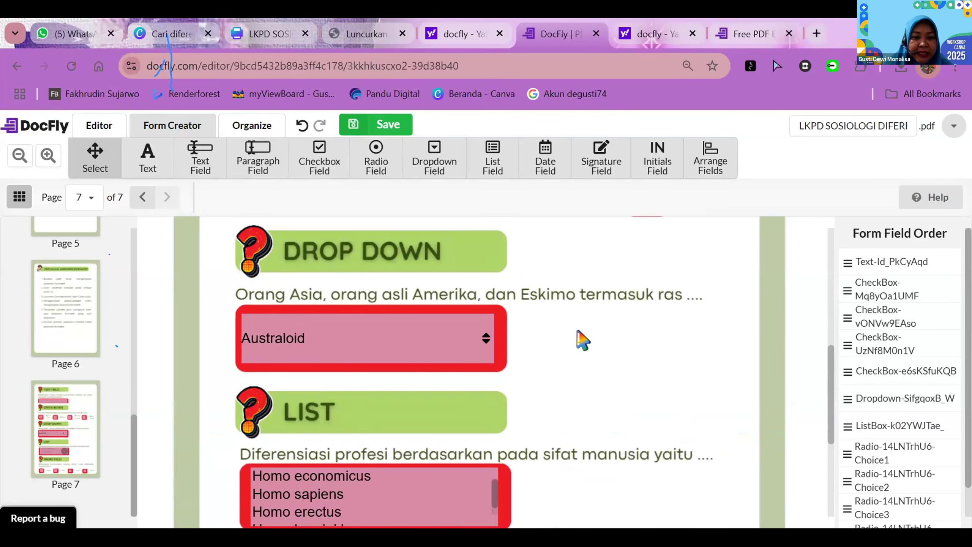
scroll(582, 339, "up", 10)
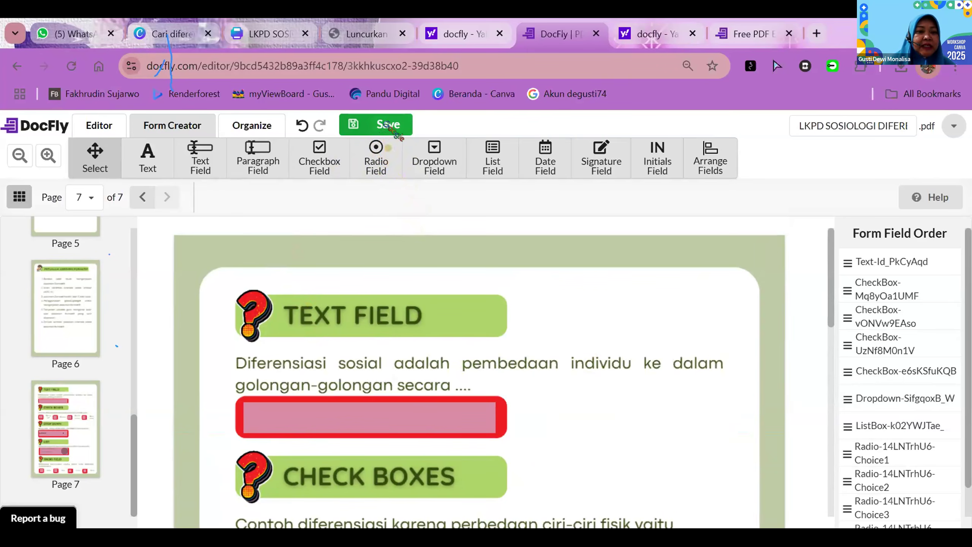
left_click(388, 128)
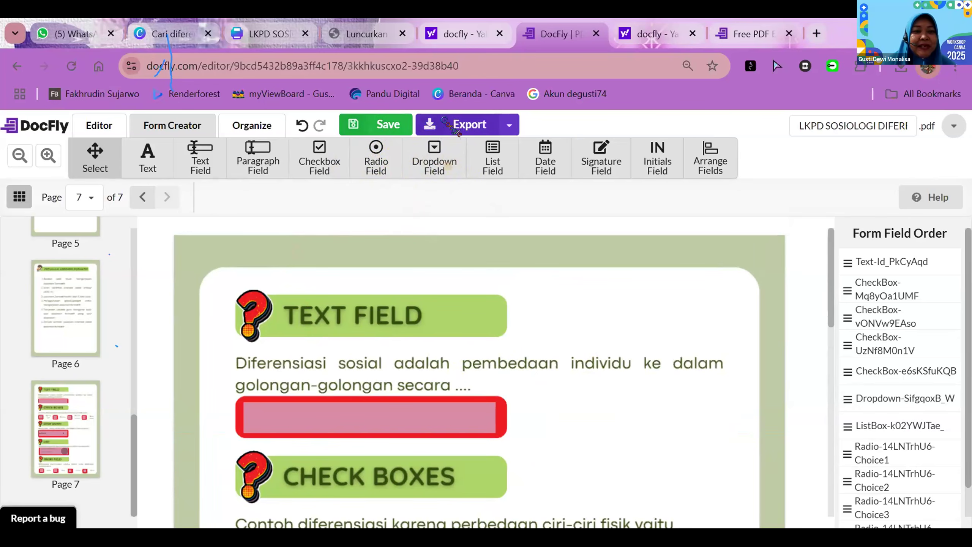
left_click(463, 124)
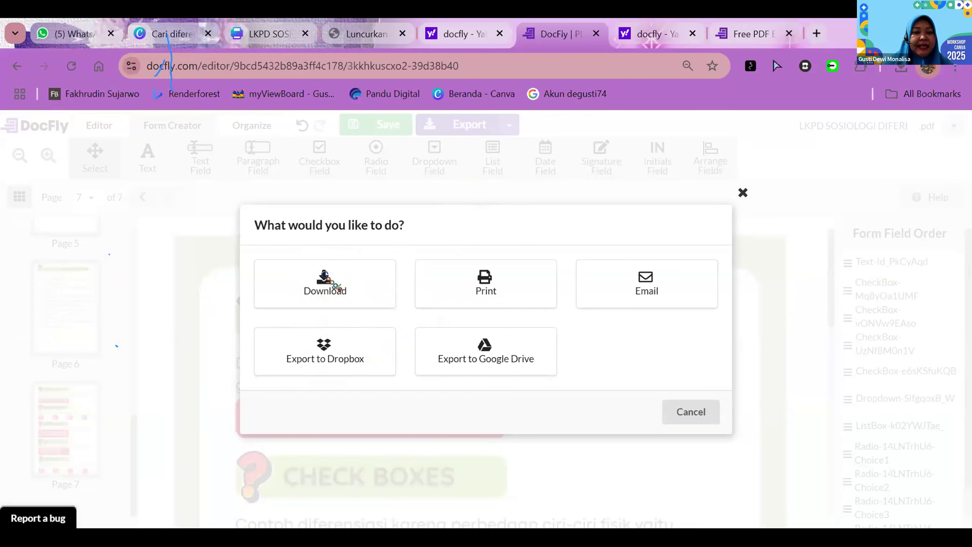
left_click(325, 286)
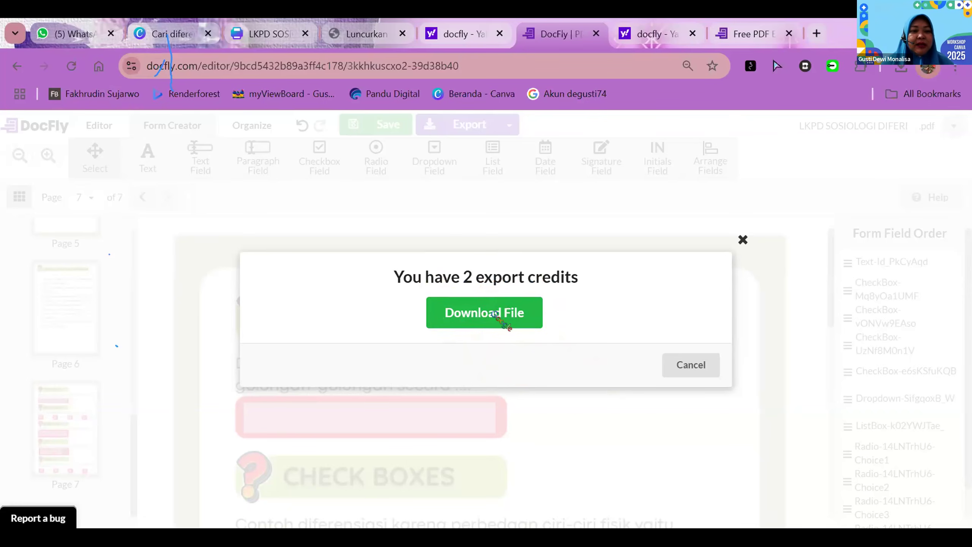
left_click(493, 314)
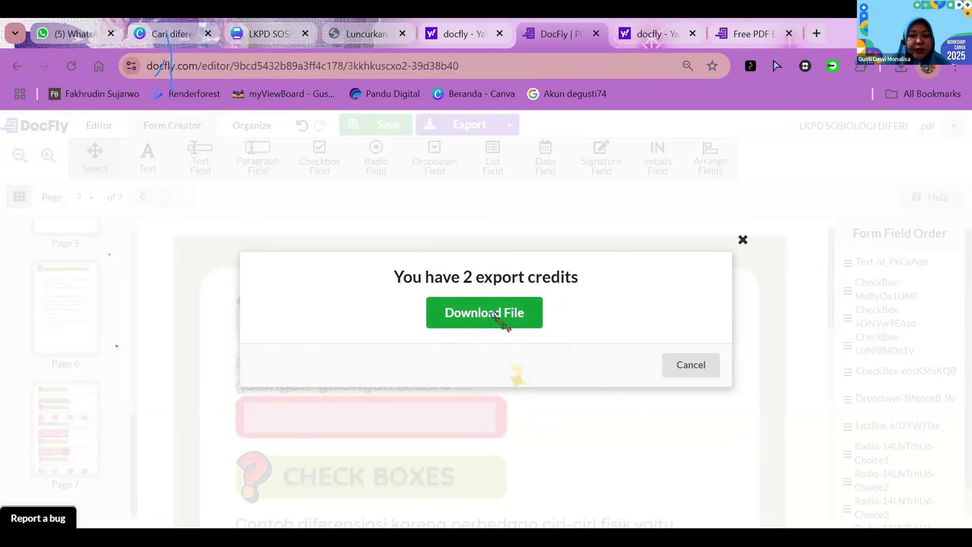
left_click(491, 313)
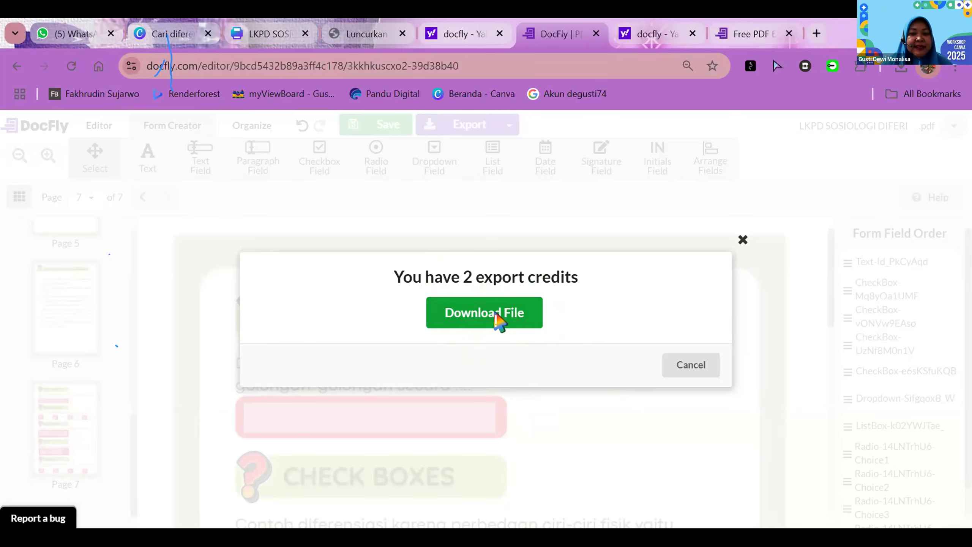